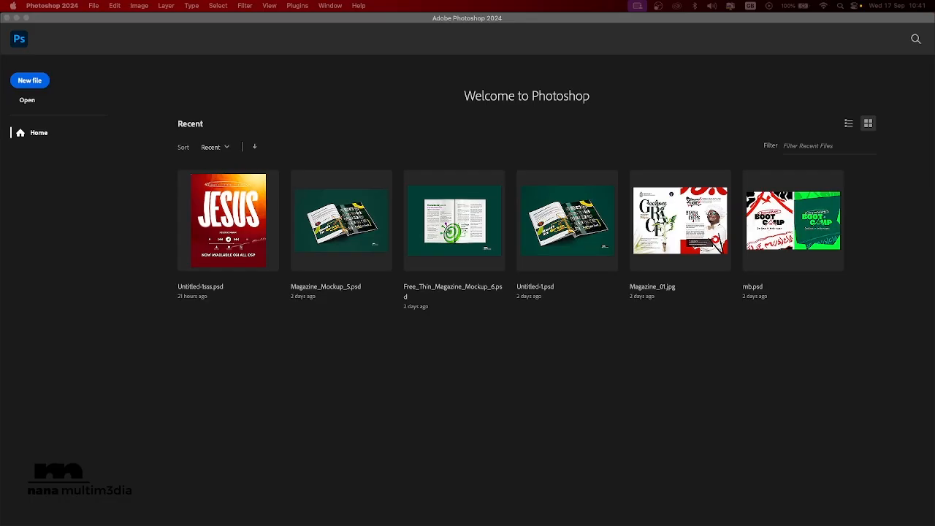
Step: Switch to Chrome, browse the Pinterest feed for a reference design and open the red Fun Race Run event flyer
key(super+Tab)
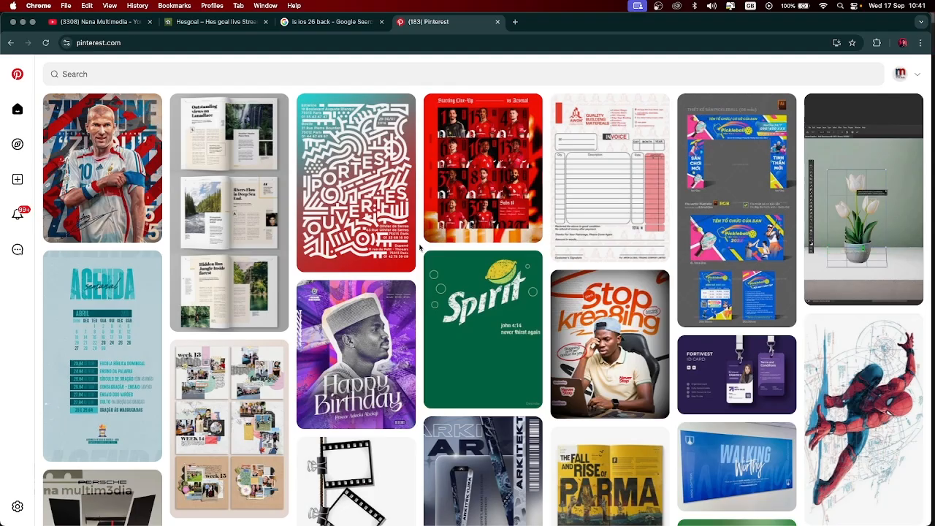
scroll(420, 248, down, 1)
scroll(420, 248, down, 5)
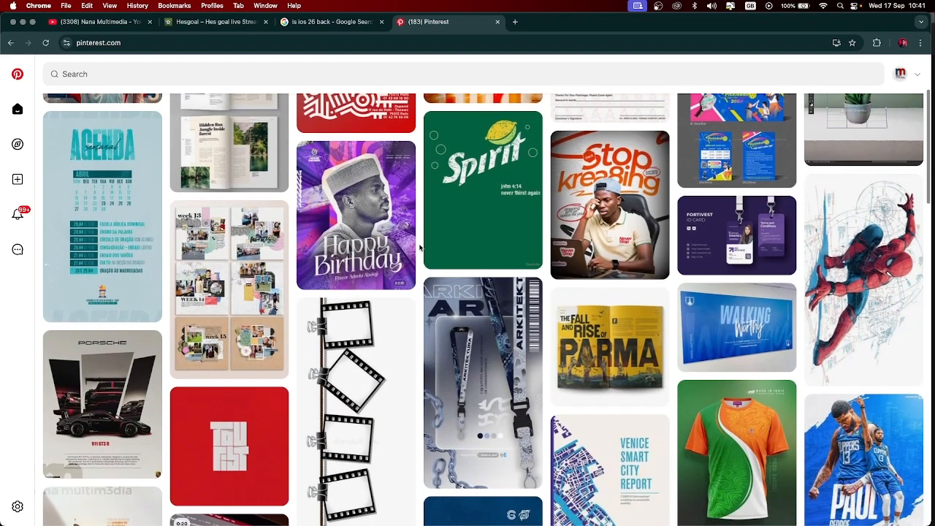
scroll(420, 249, down, 4)
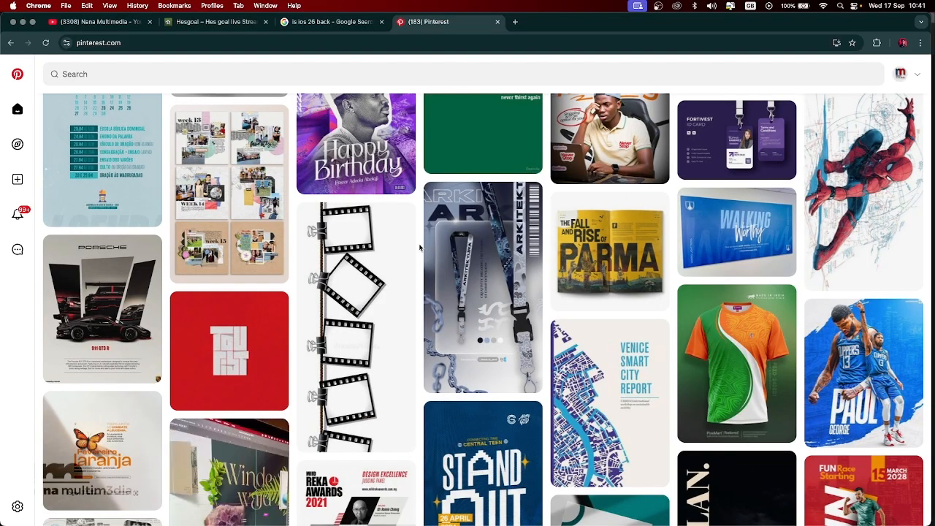
scroll(420, 248, down, 1)
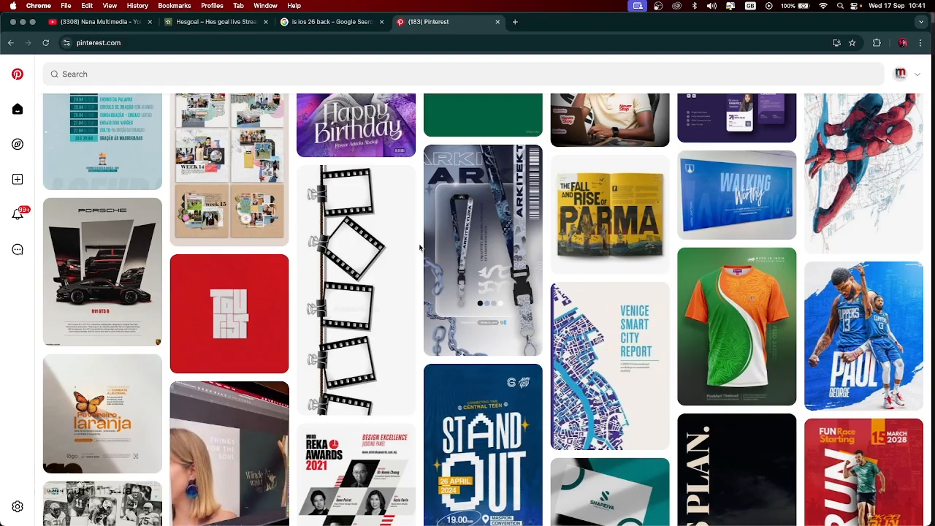
scroll(420, 247, down, 1)
scroll(420, 247, down, 2)
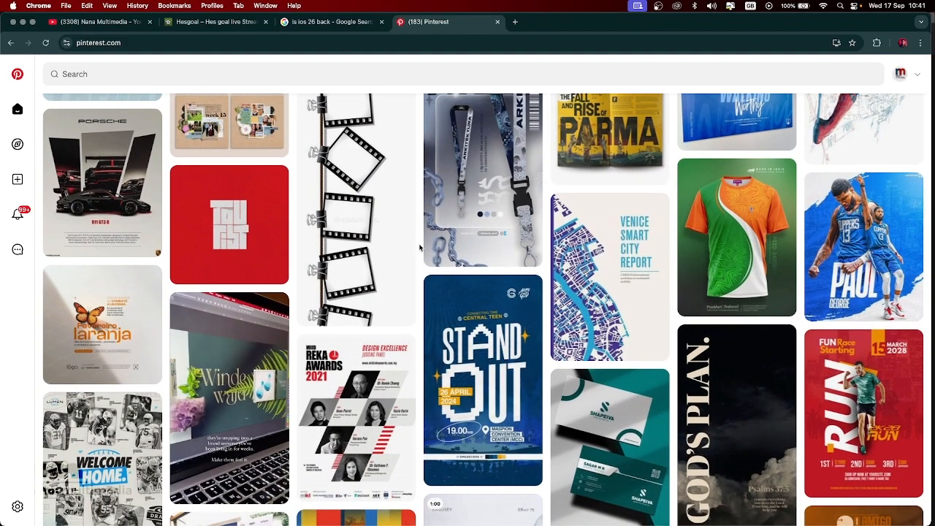
scroll(420, 248, down, 2)
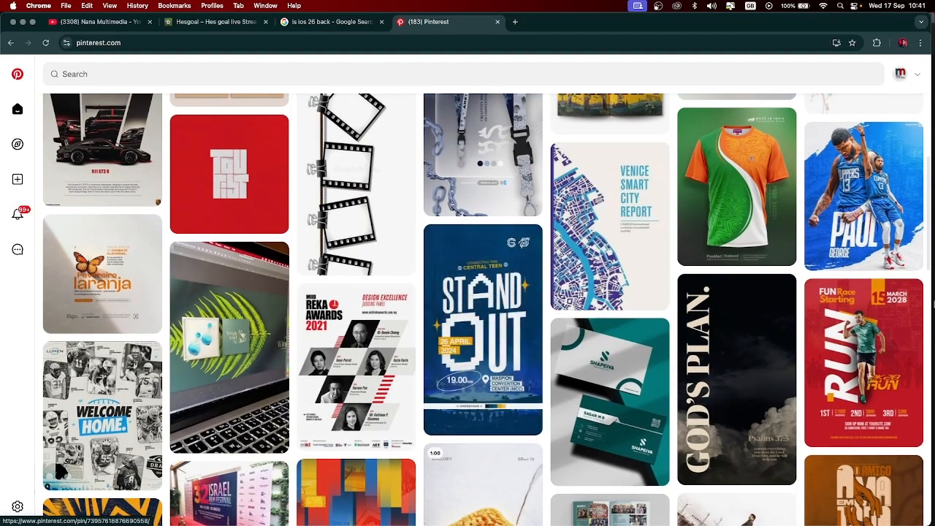
click(875, 324)
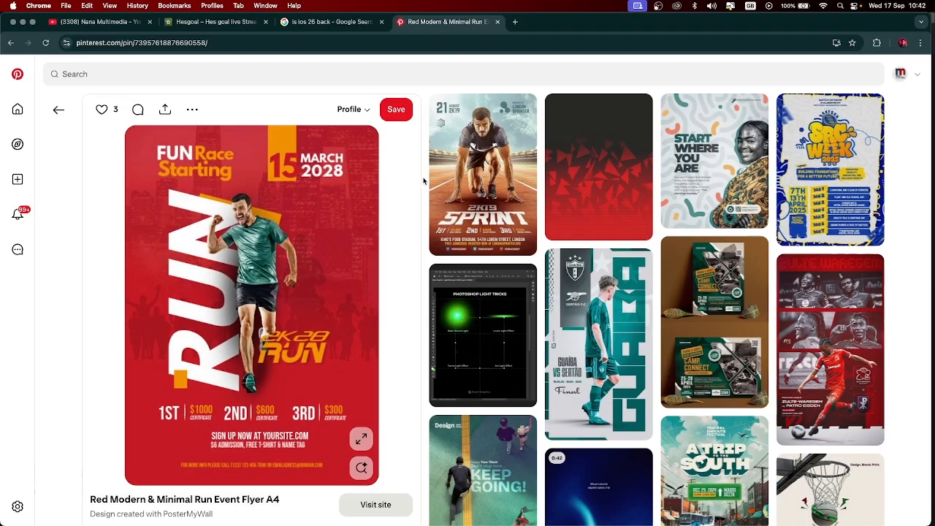
Step: Save the Run event flyer image from the opened pin to the Downloads folder
scroll(424, 179, down, 3)
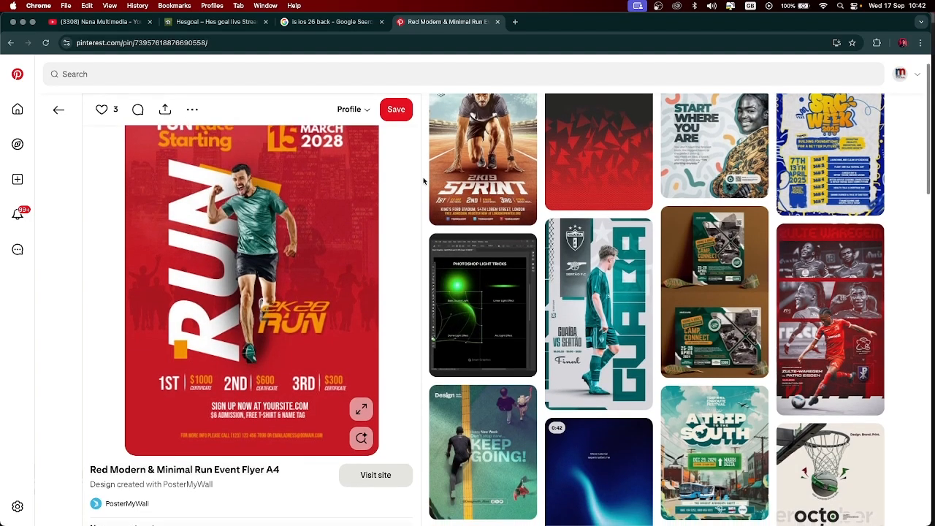
scroll(423, 179, up, 3)
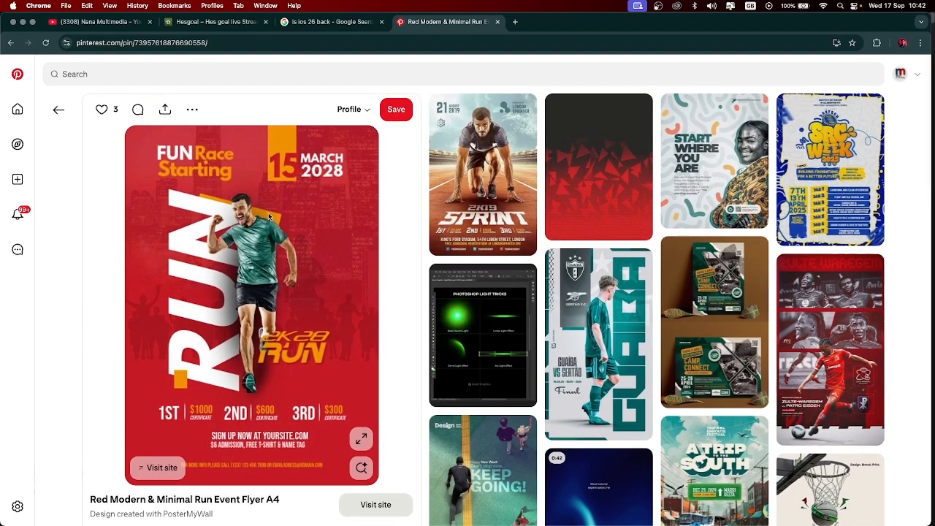
right_click(268, 216)
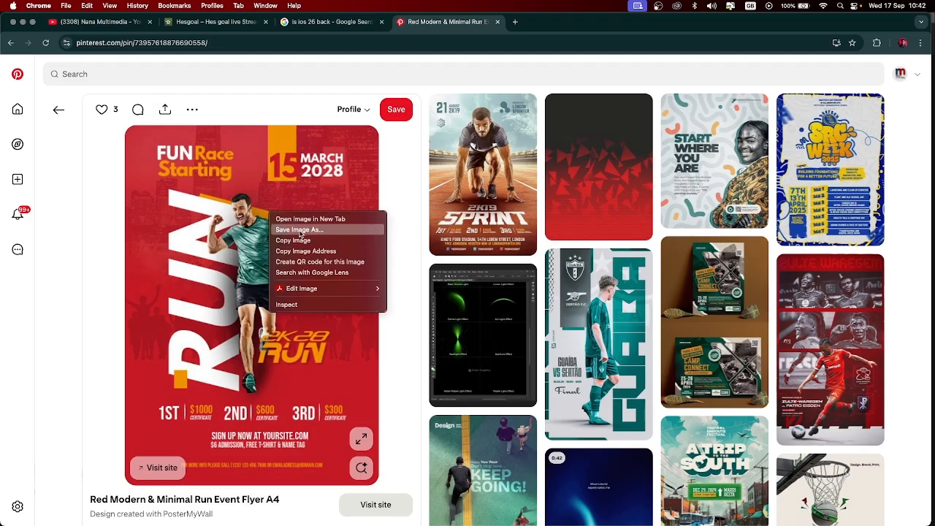
click(299, 229)
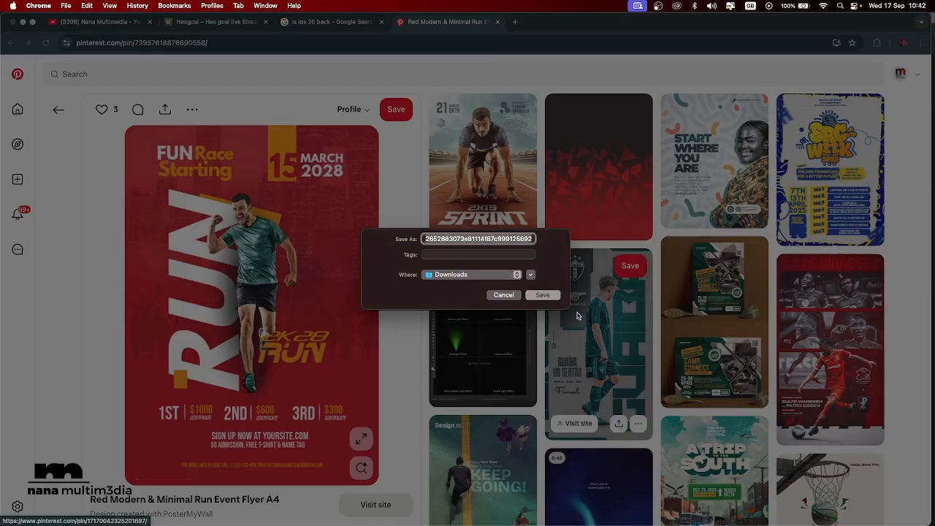
click(541, 295)
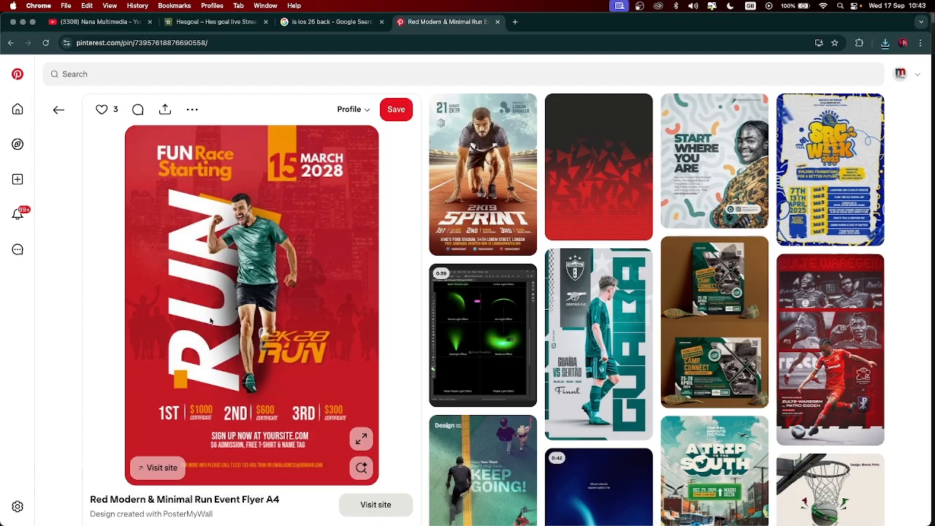
Step: Examine the Run flyer's layout, its pin details and the related designs on the Pinterest page
scroll(246, 336, down, 2)
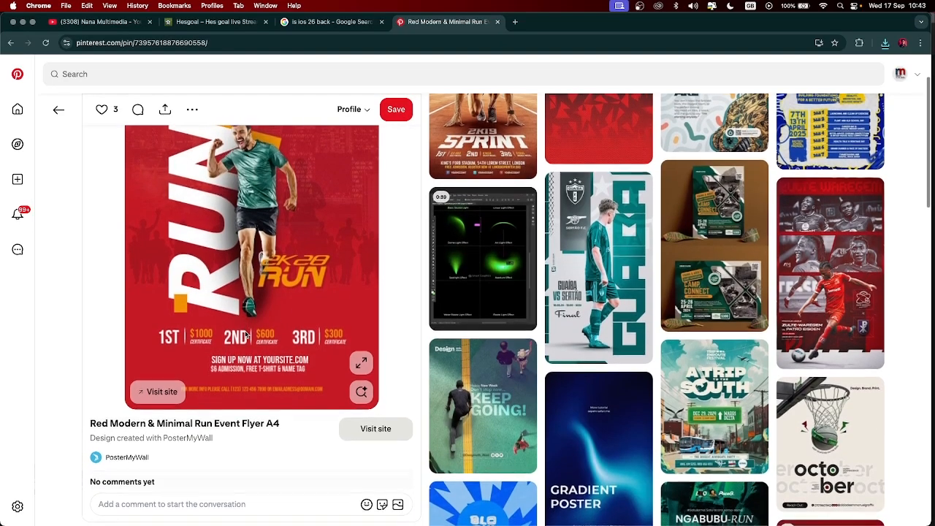
scroll(246, 336, down, 1)
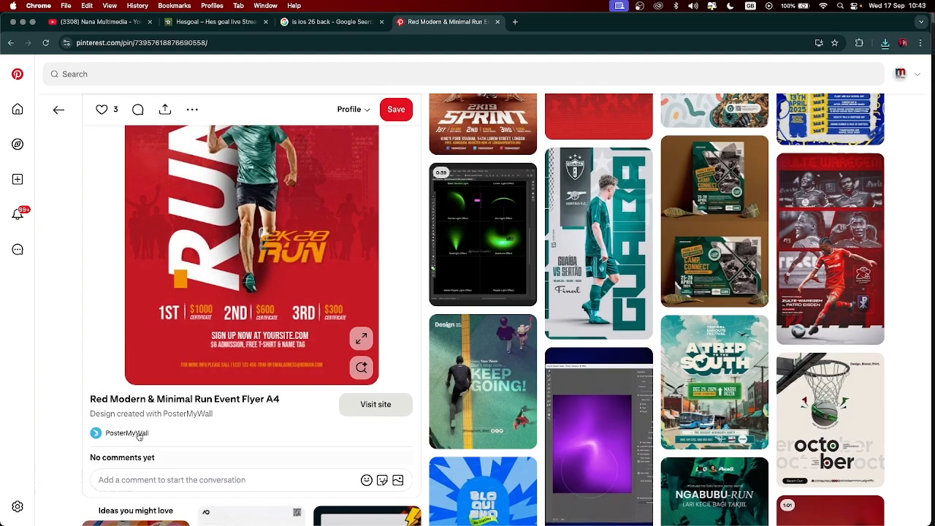
scroll(138, 436, down, 1)
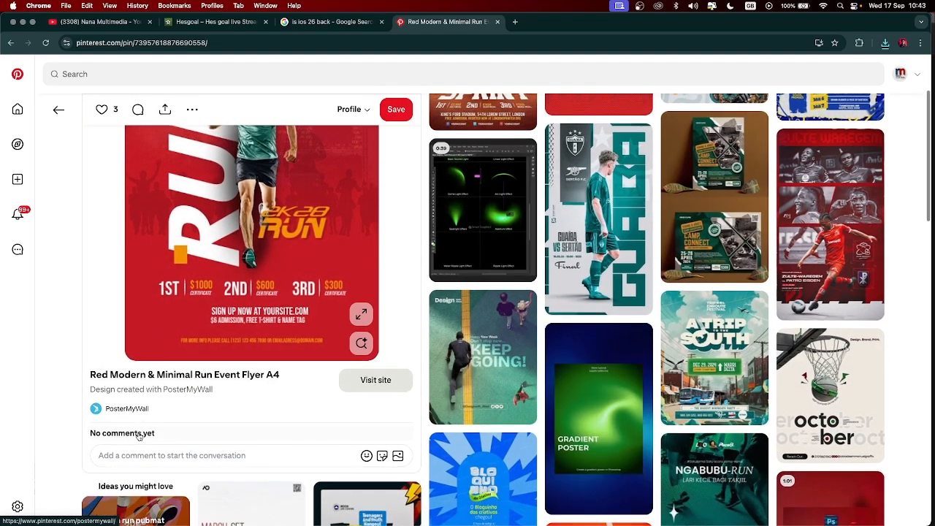
scroll(139, 436, down, 4)
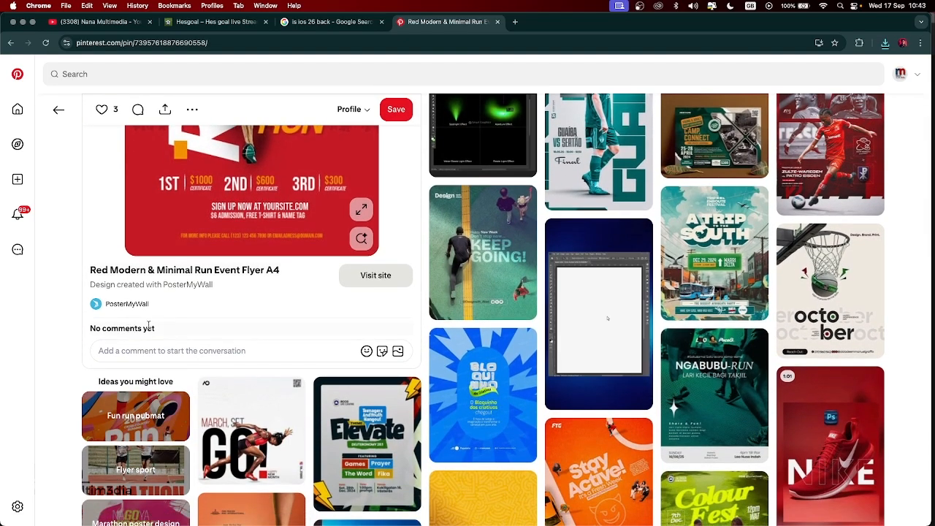
scroll(152, 307, up, 5)
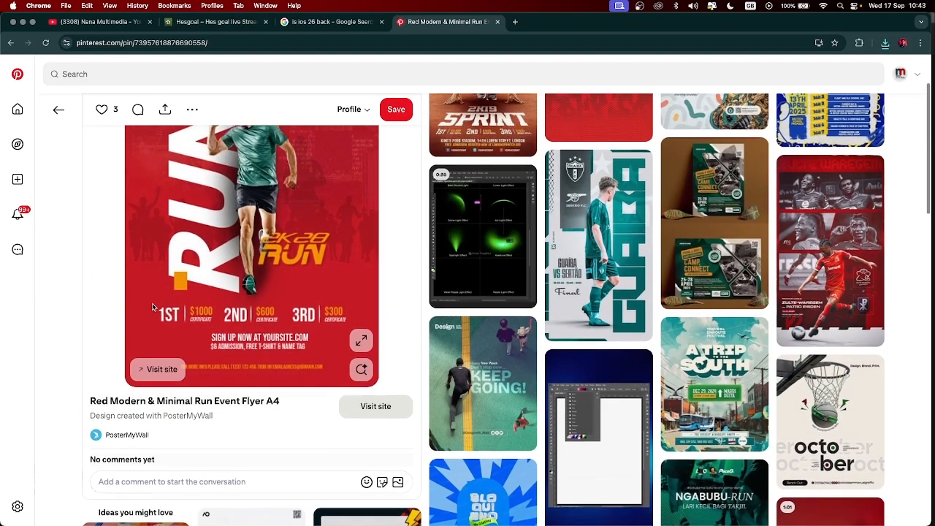
scroll(153, 307, up, 4)
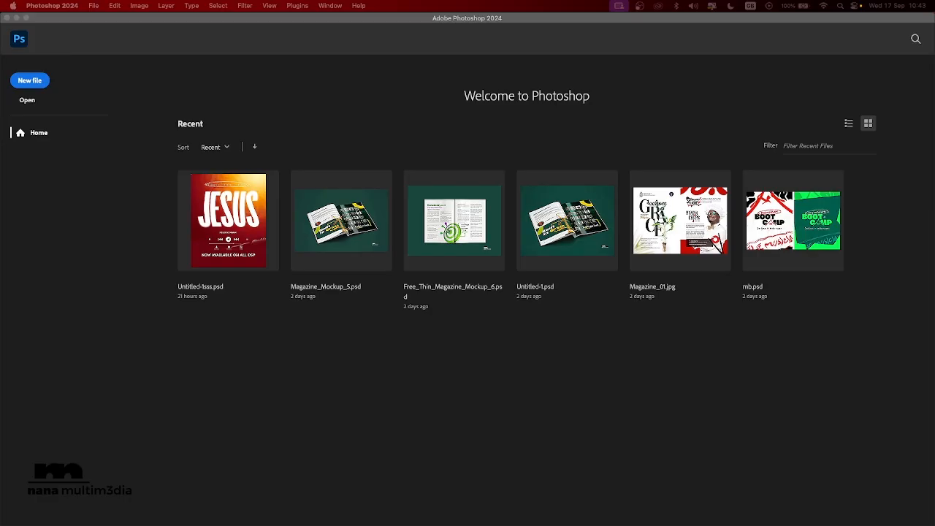
Step: Switch to Finder and preview the saved Run flyer image in the Downloads folder
drag(0, 88, 196, 82)
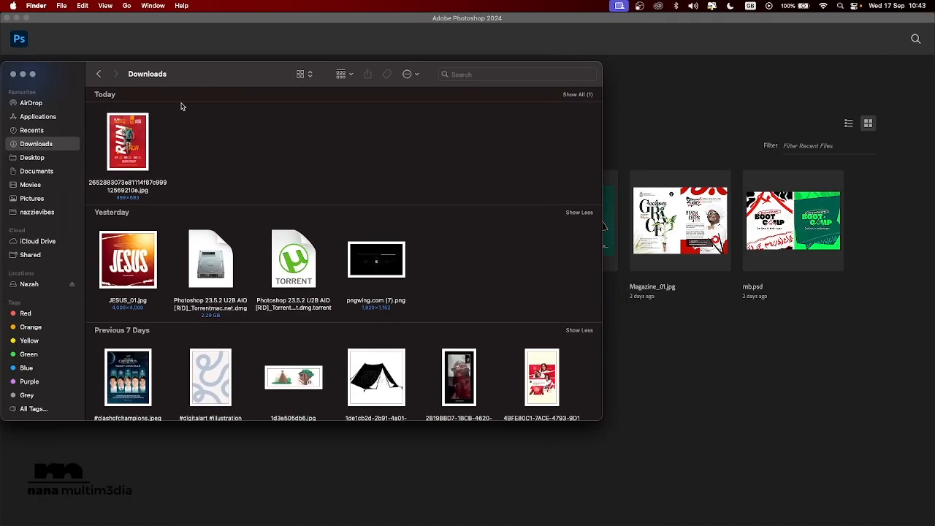
click(141, 155)
key(space)
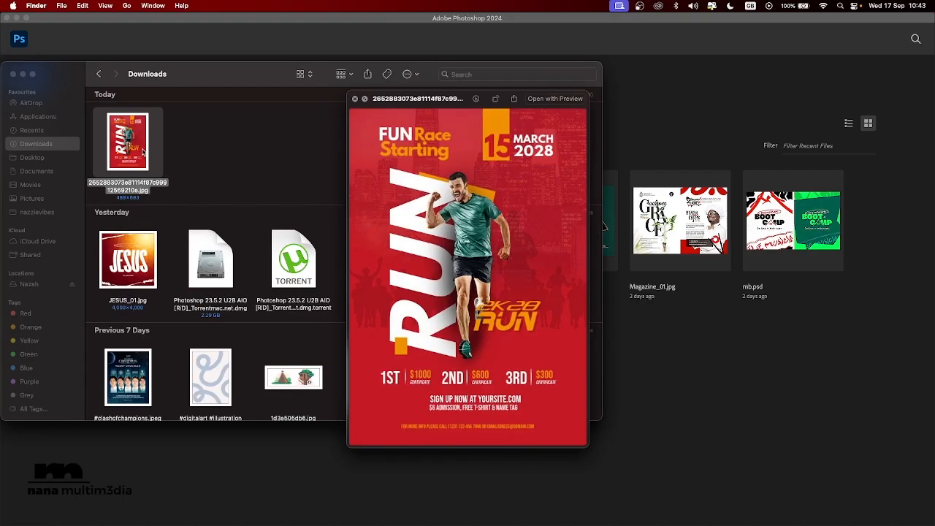
key(space)
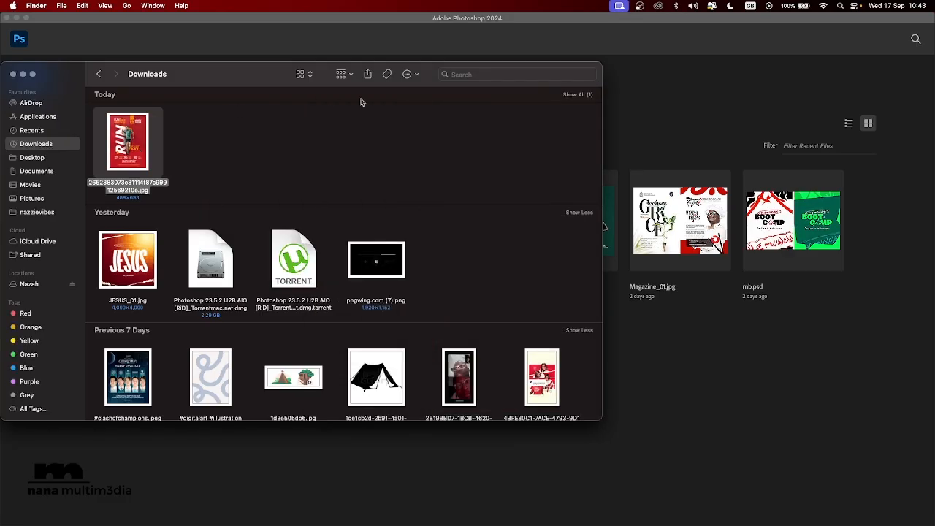
Step: Return to Photoshop and start a new document named "breakdown episode one"
click(668, 104)
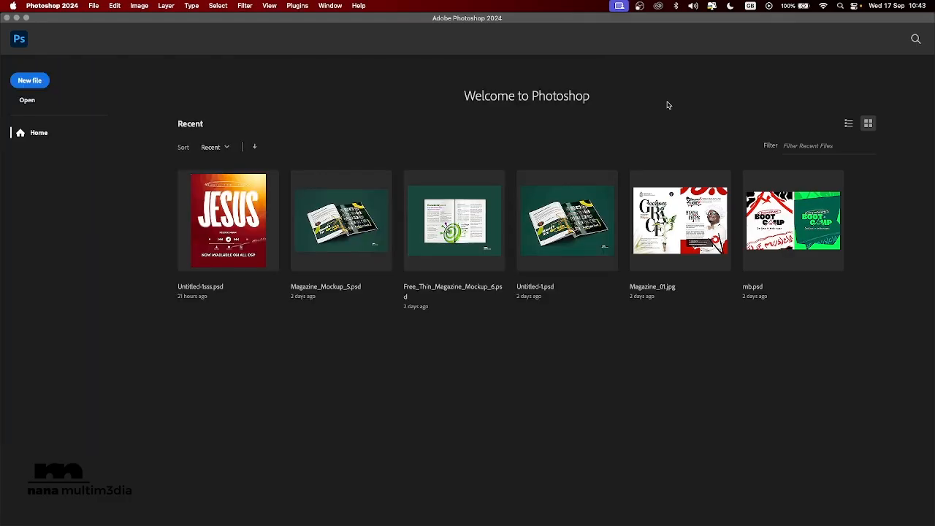
click(31, 86)
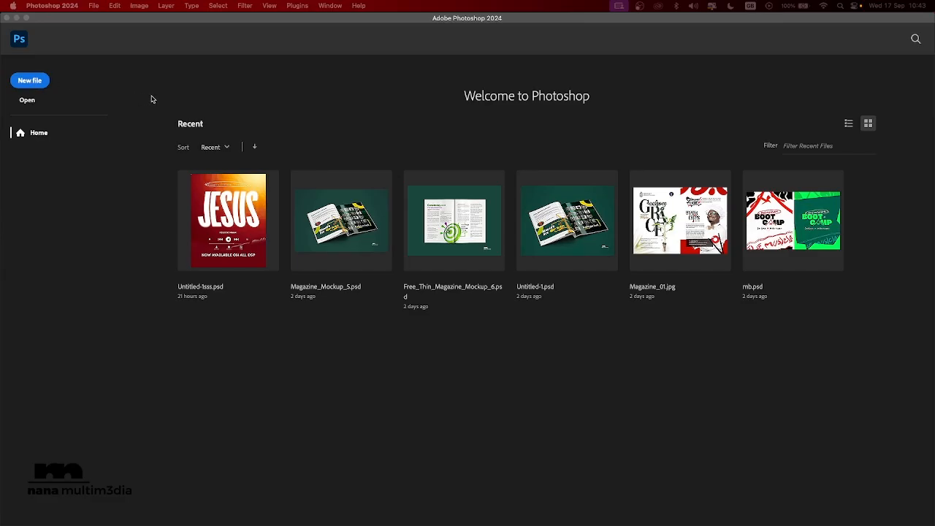
key(super+n)
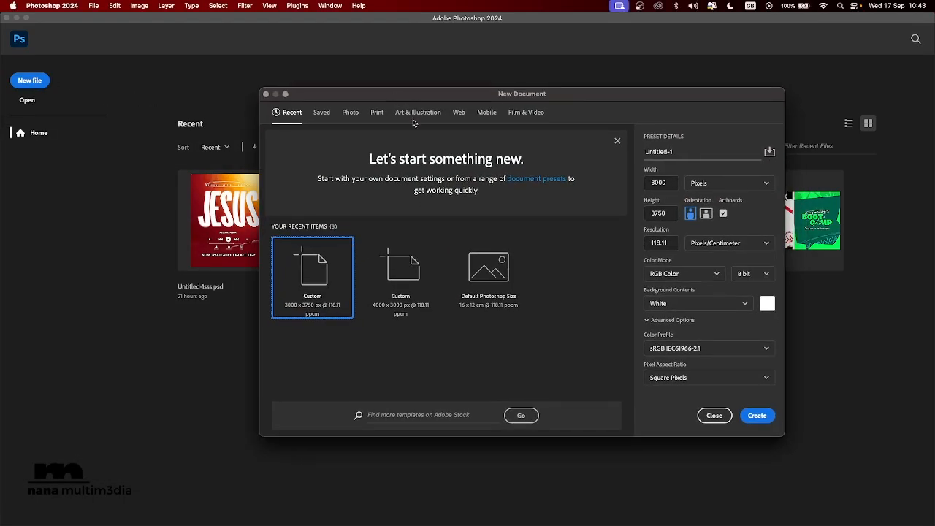
click(695, 150)
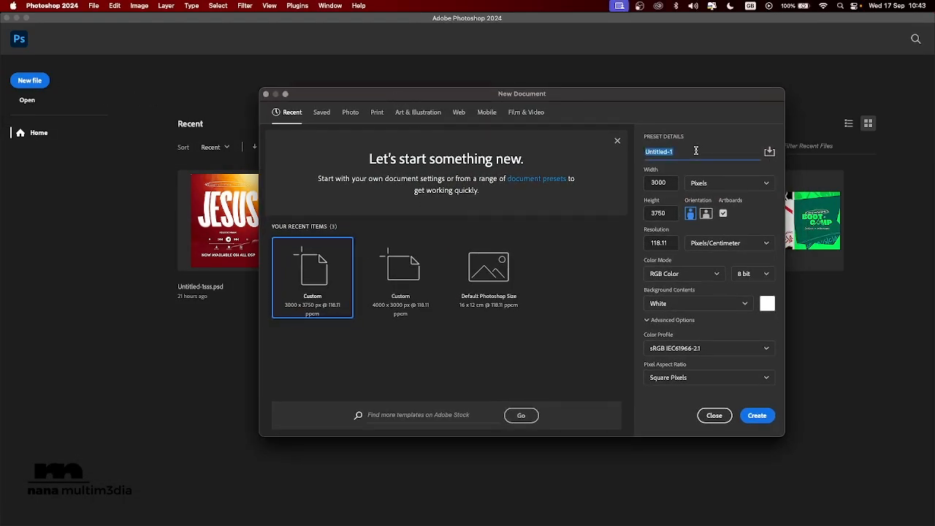
text(breakdown episode one)
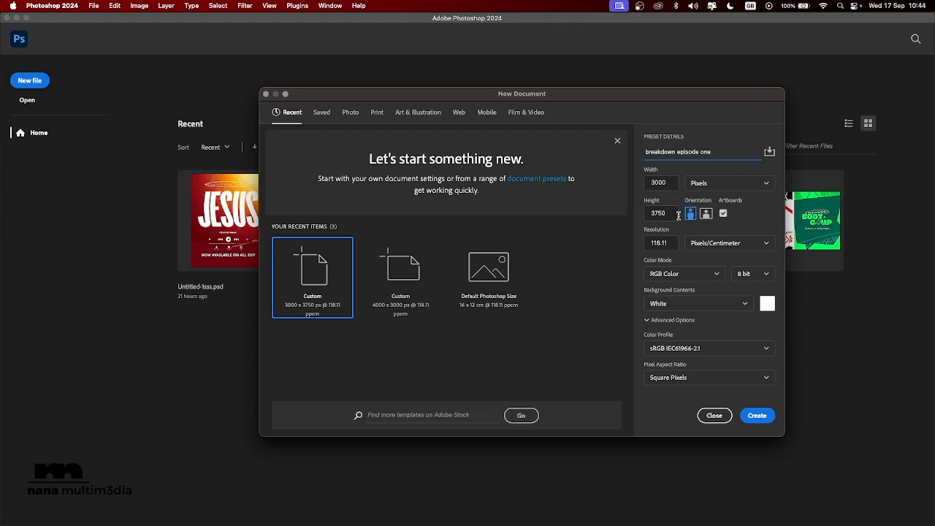
Step: Set the new document to 3000 px wide and 4000 px high in RGB Color, and create it
double_click(676, 184)
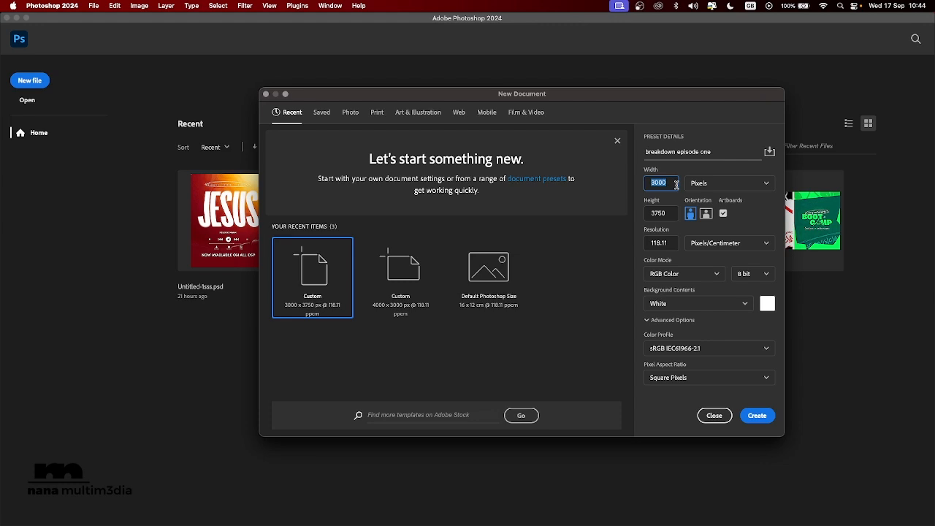
text(3000)
click(673, 212)
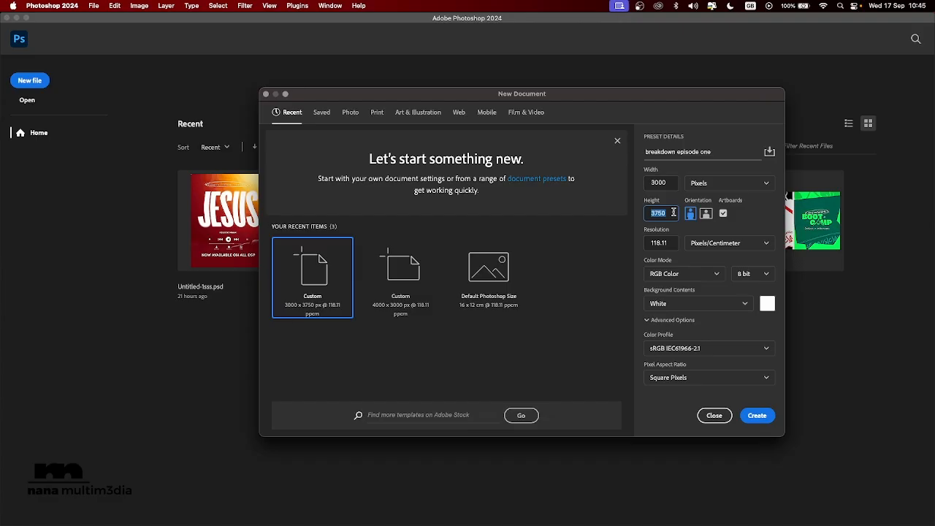
text(4000)
click(702, 280)
click(705, 274)
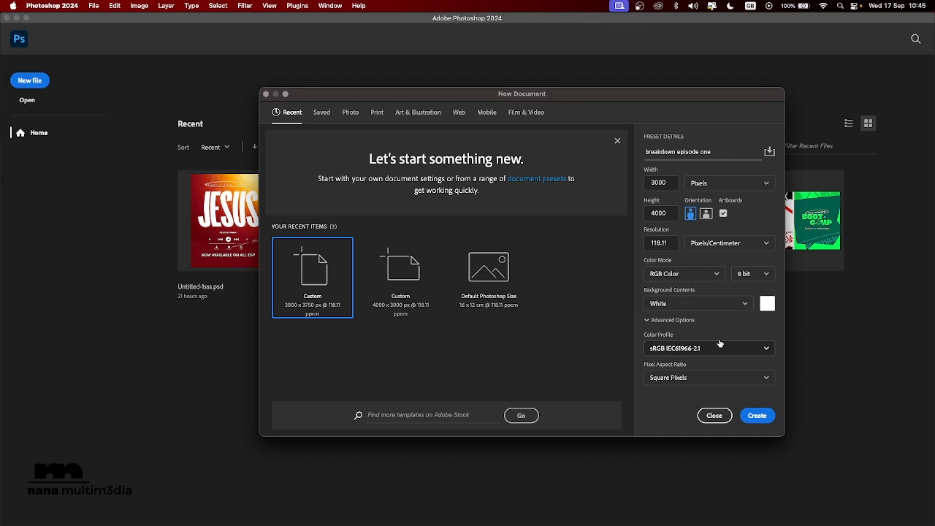
click(759, 417)
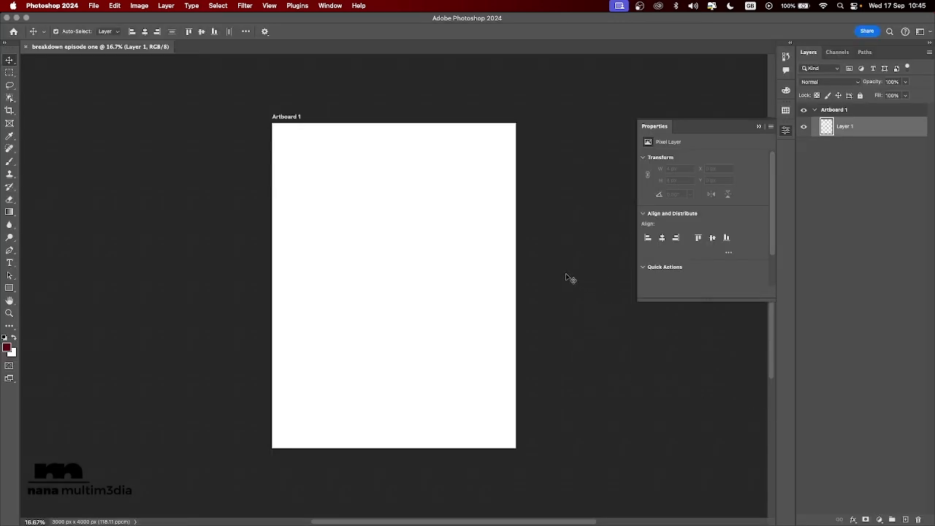
Step: Add a second 3000 × 4000 px artboard directly to the right of Artboard 1
scroll(566, 274, right, 2)
scroll(566, 274, left, 3)
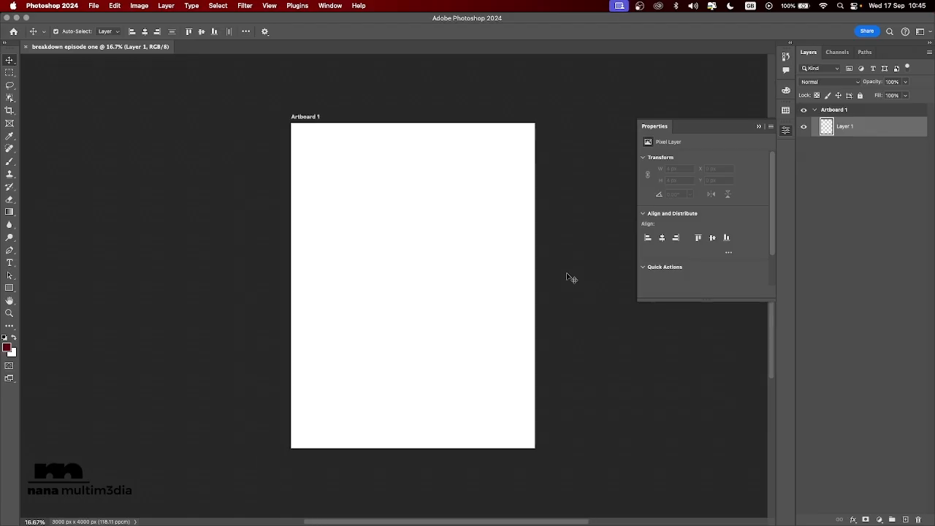
scroll(569, 278, right, 1)
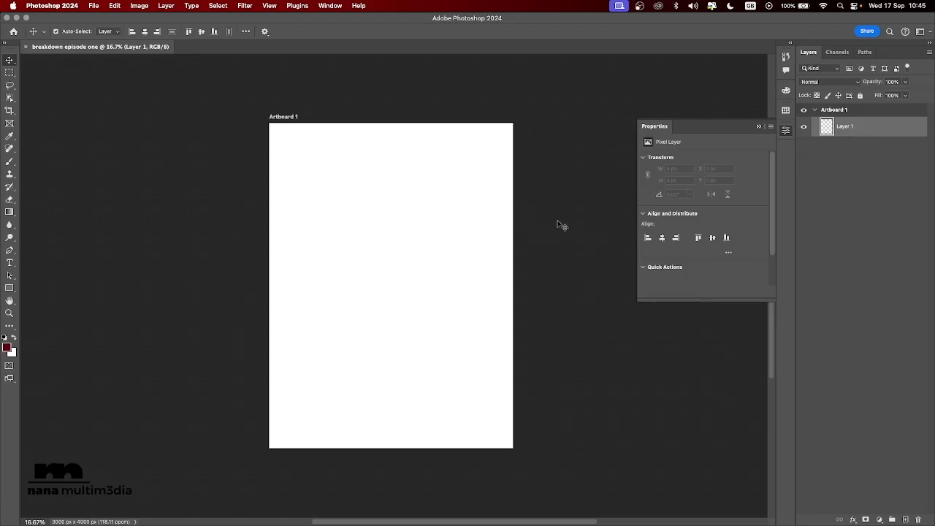
key(shift+v)
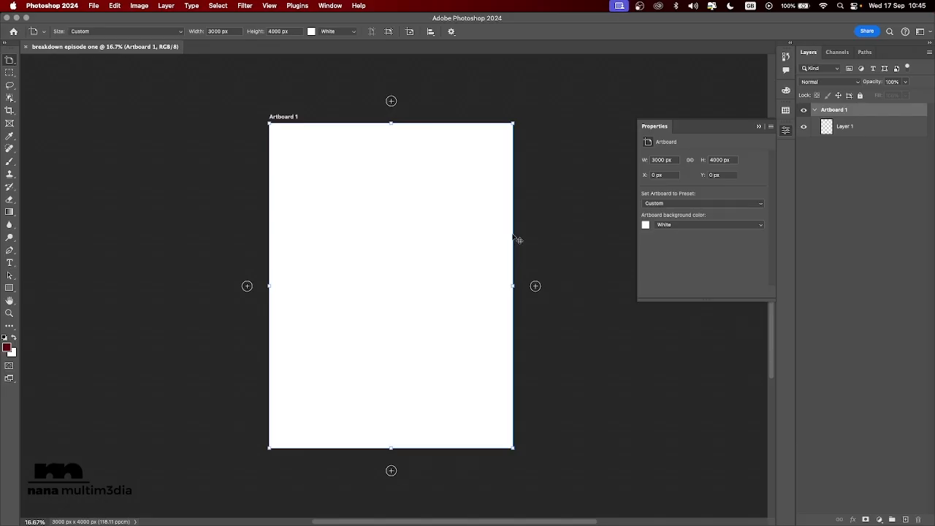
click(535, 286)
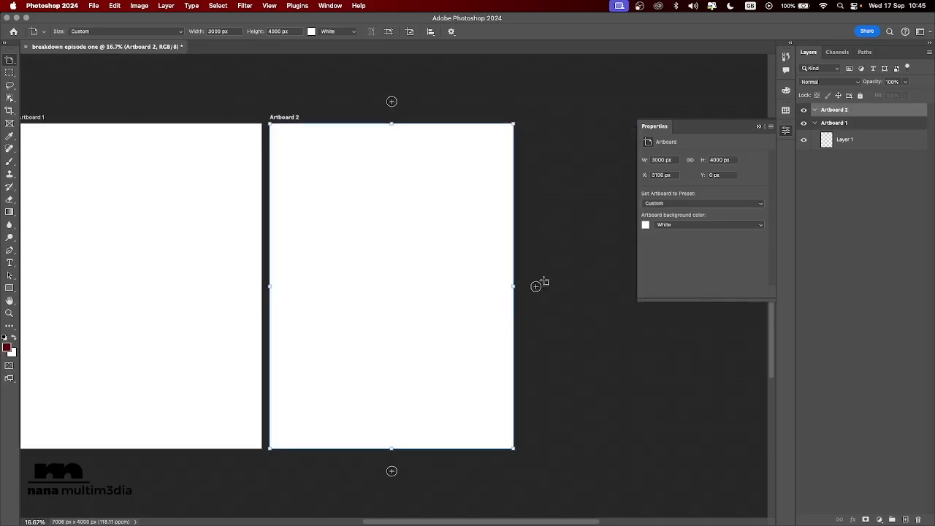
scroll(495, 243, left, 5)
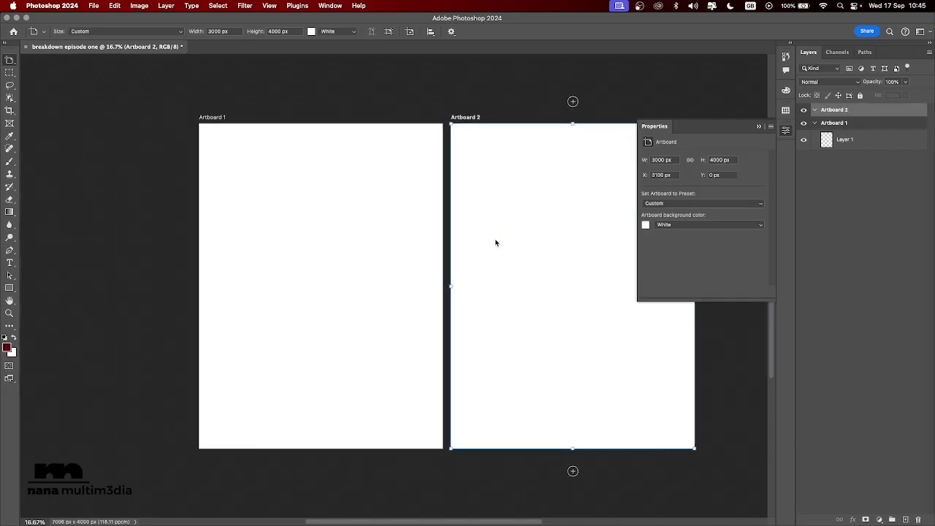
Step: Place the Run flyer image from the Downloads folder on Artboard 2 and scale it to 138.53% so it spans the artboard's height
click(759, 127)
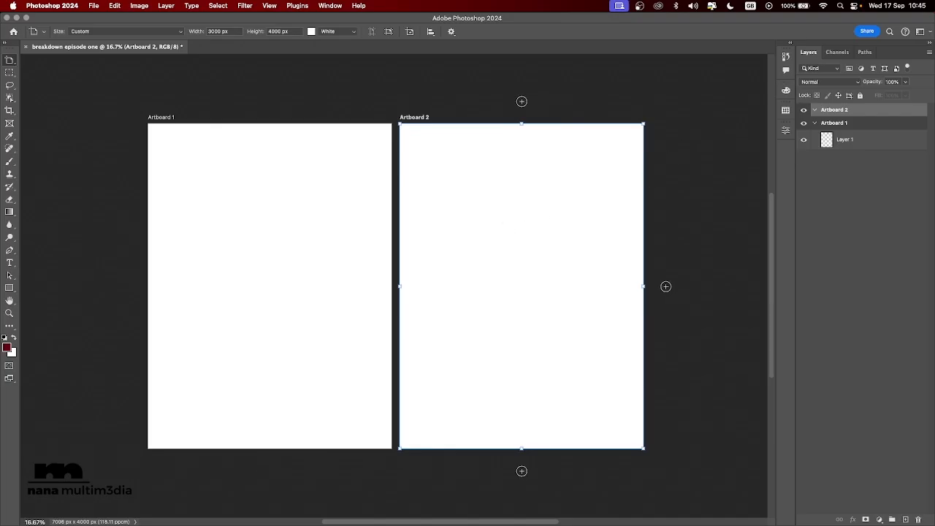
key(super+Tab)
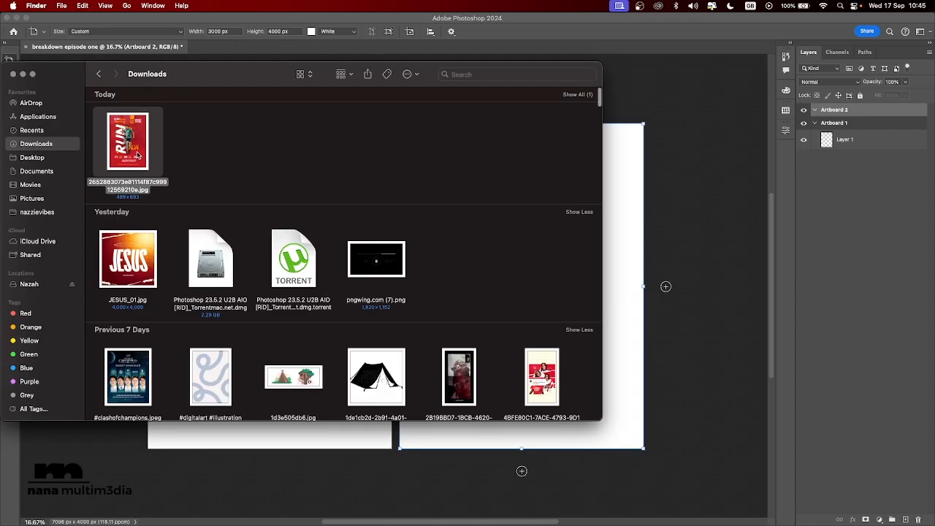
drag(140, 155, 626, 286)
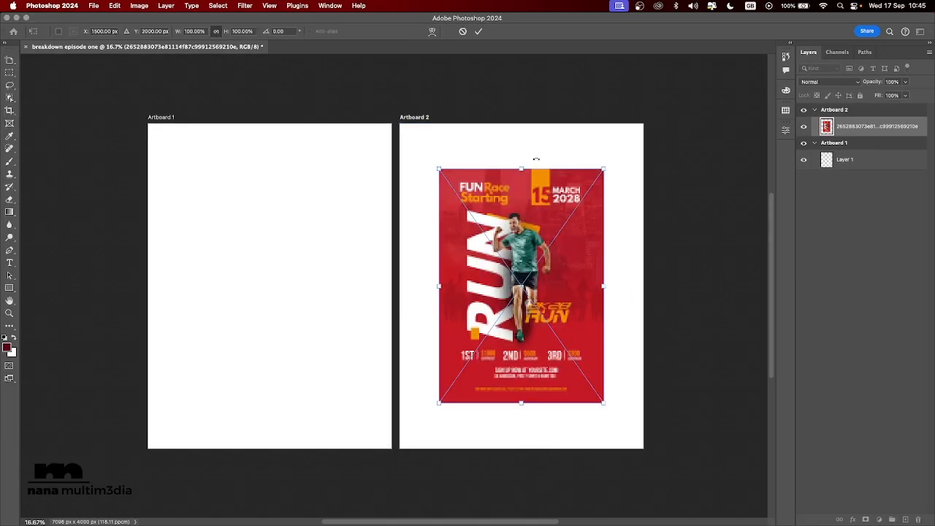
drag(521, 169, 520, 125)
drag(521, 401, 526, 451)
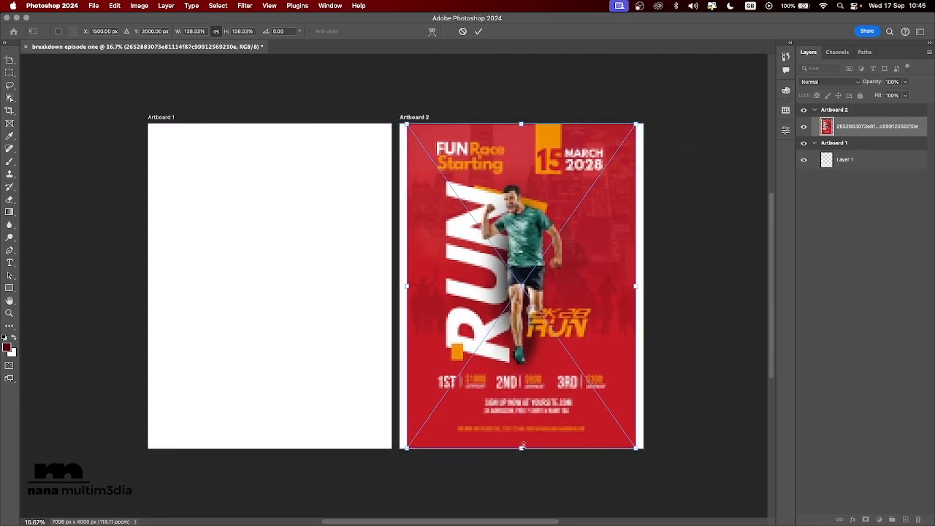
key(Return)
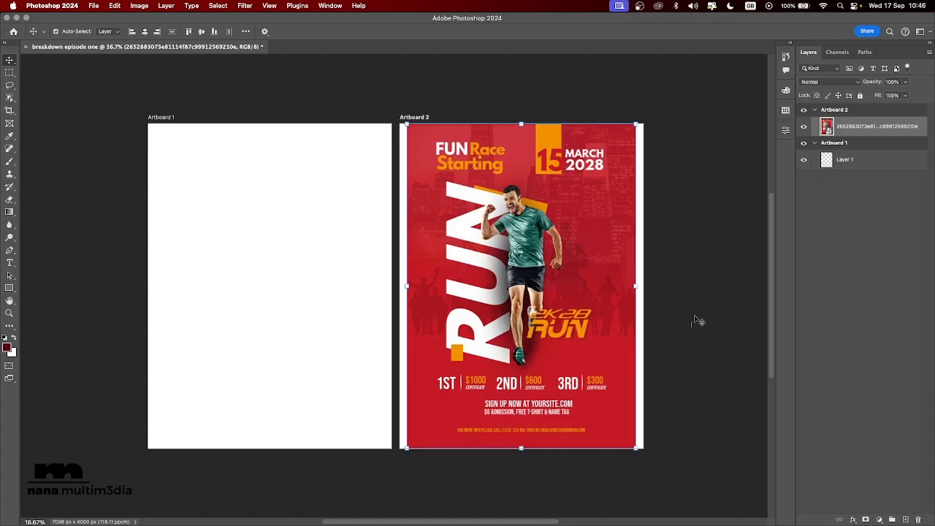
Step: Examine the placed flyer closely from its title and date down to the prizes and contact line, including the runner and background
scroll(694, 316, up, 3)
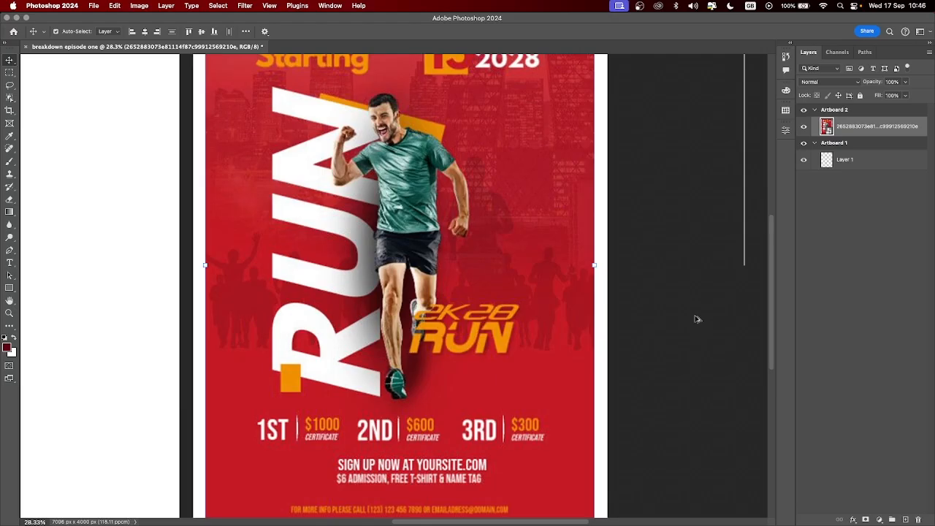
scroll(697, 319, up, 5)
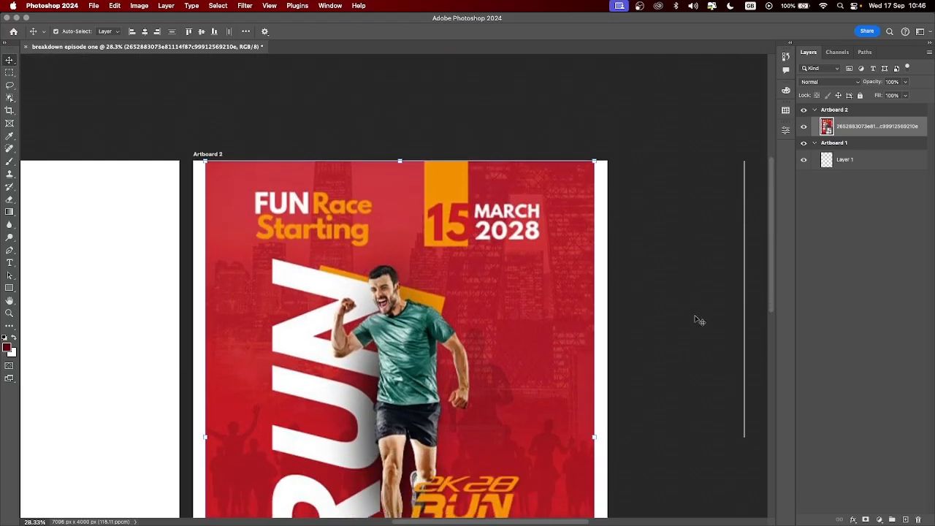
scroll(697, 319, down, 1)
scroll(698, 319, down, 4)
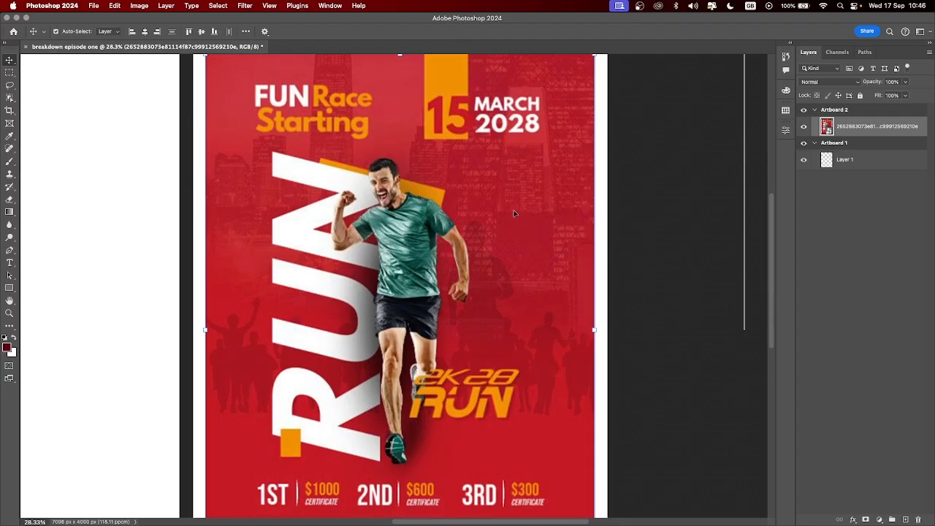
scroll(514, 213, up, 1)
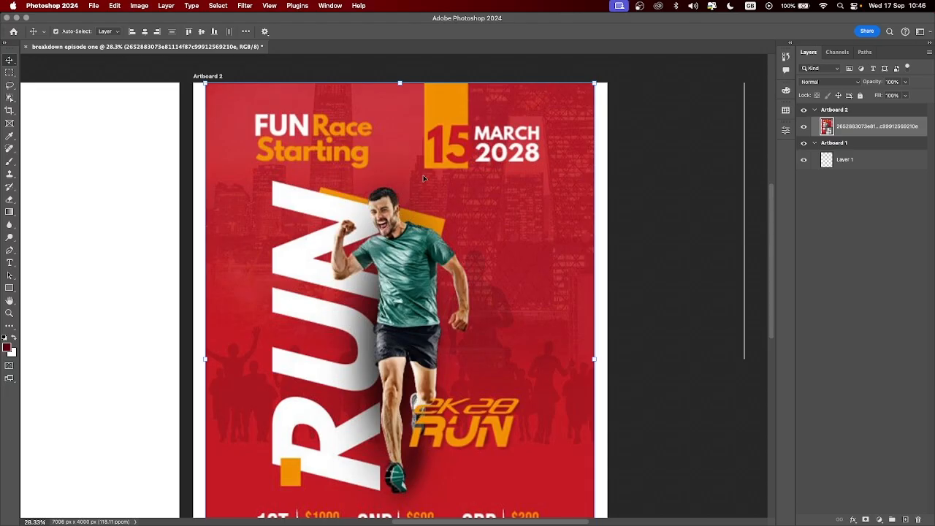
scroll(423, 177, down, 3)
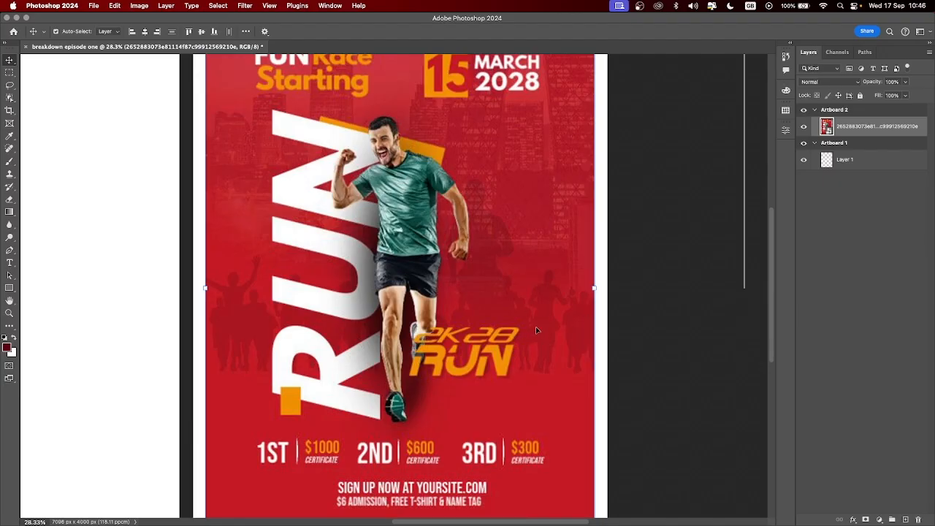
scroll(542, 329, down, 2)
scroll(542, 328, down, 2)
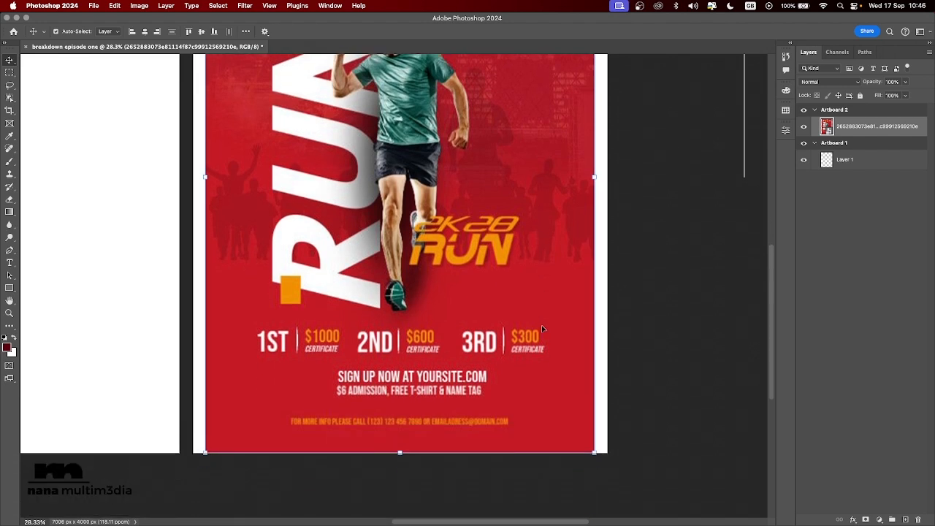
scroll(542, 328, up, 6)
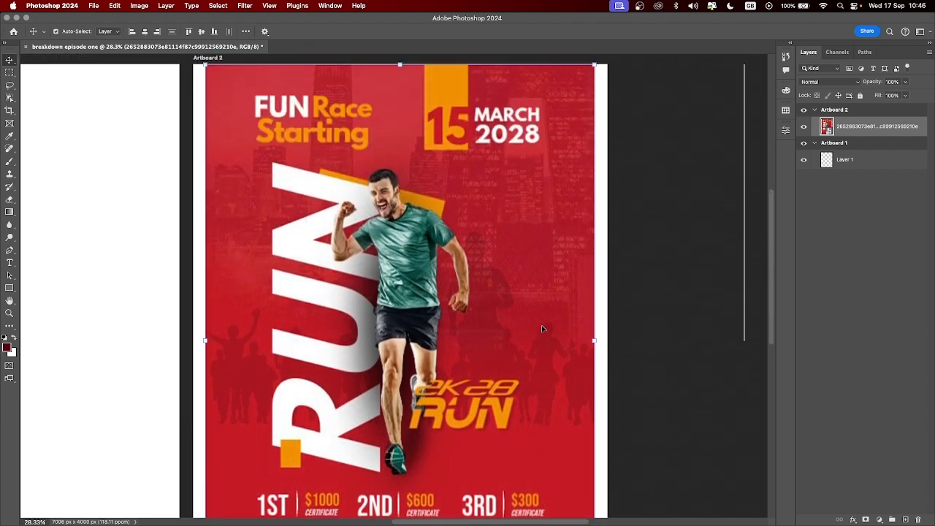
scroll(542, 329, left, 4)
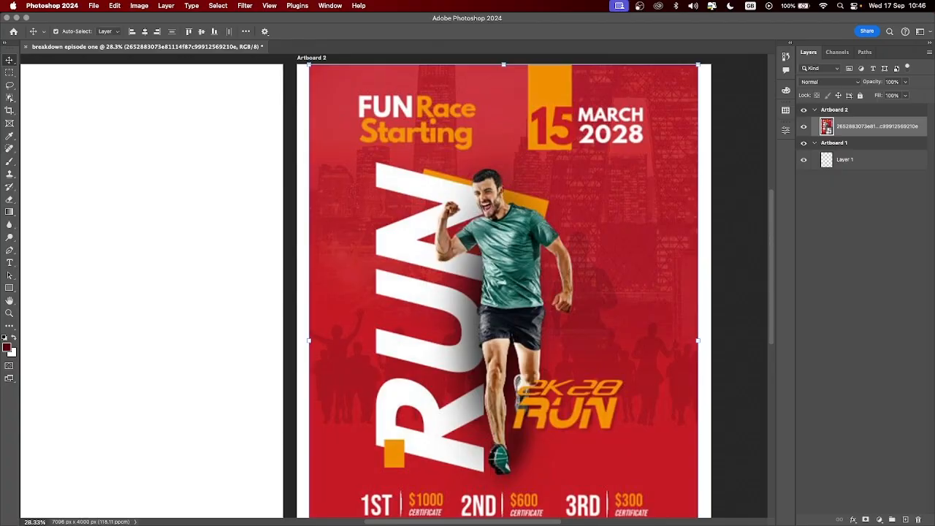
Step: Switch to Chrome and open freepik.com in a new tab
key(super+Tab)
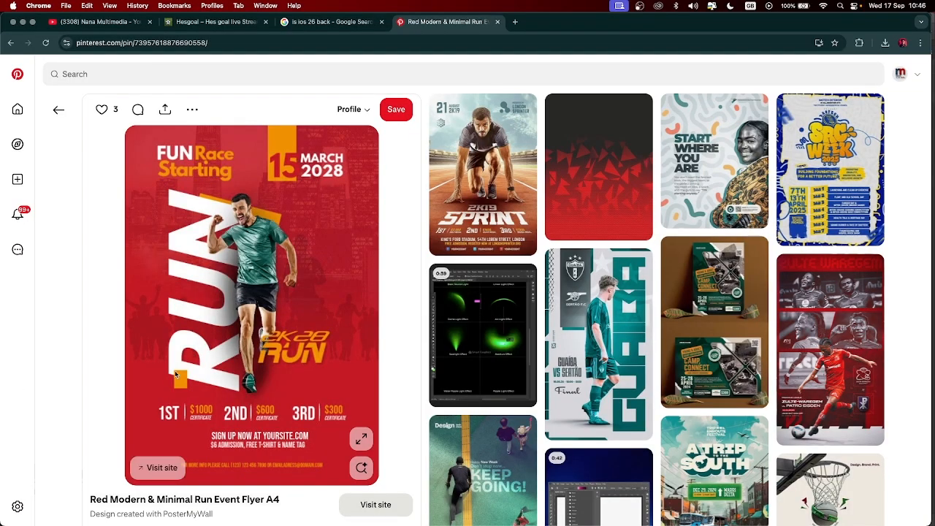
click(515, 22)
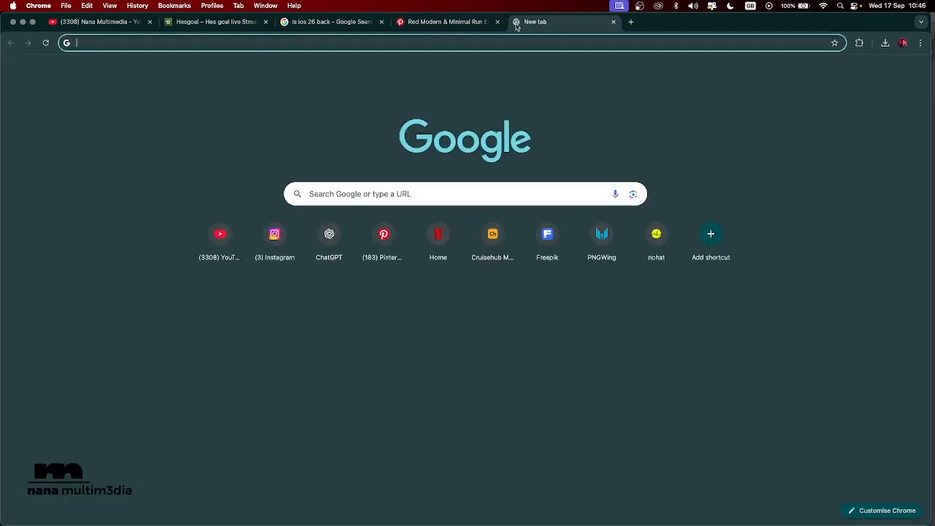
text(freepik)
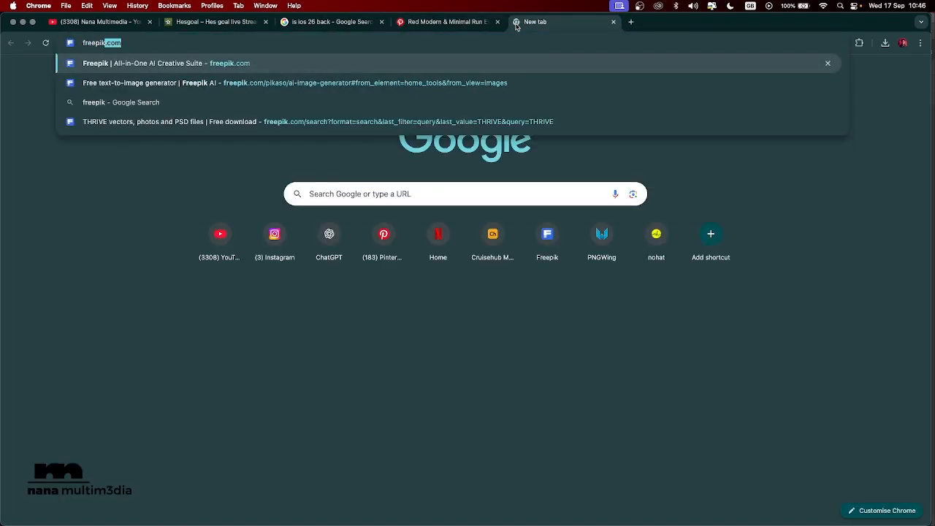
key(Return)
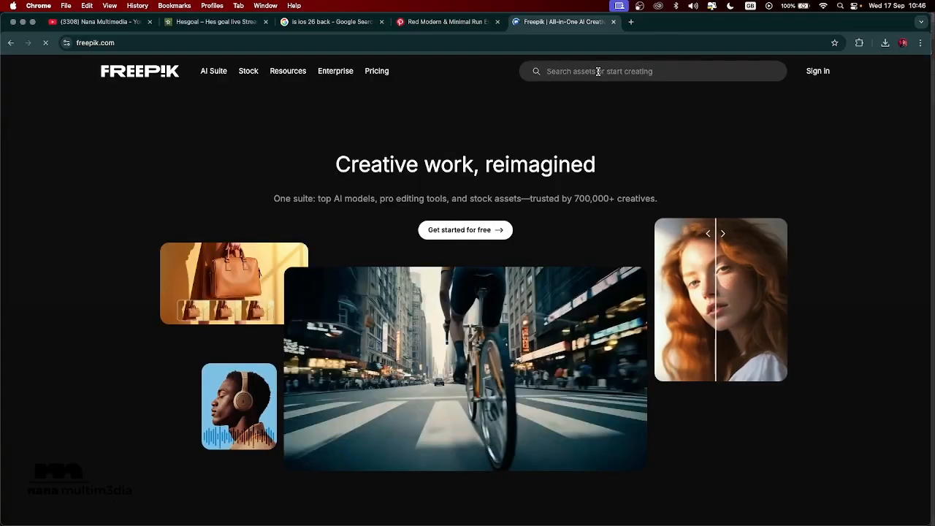
Step: Search Freepik for "a man running"
click(598, 71)
text(a)
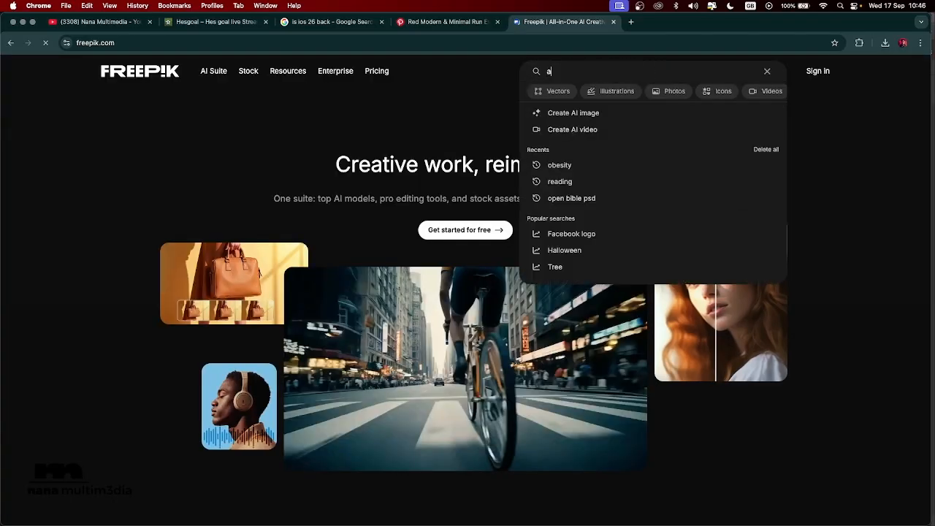
text( man)
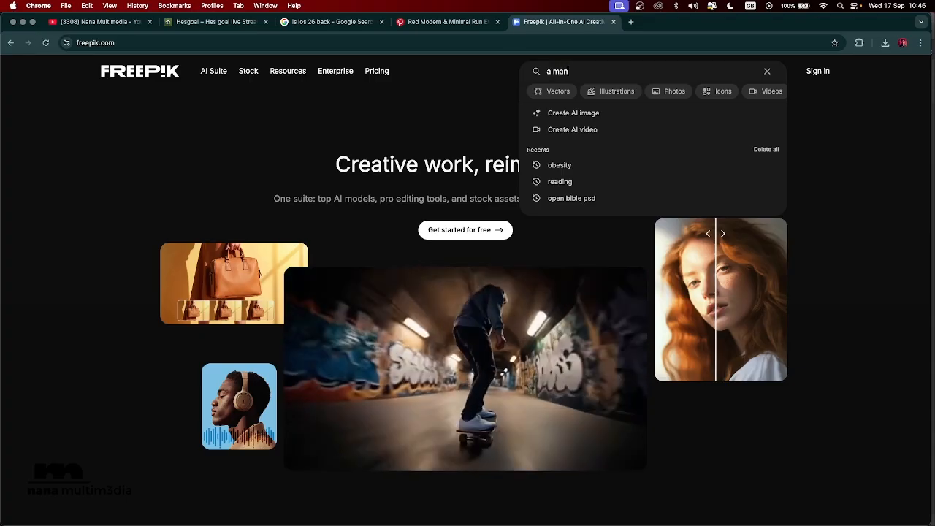
text( runnu)
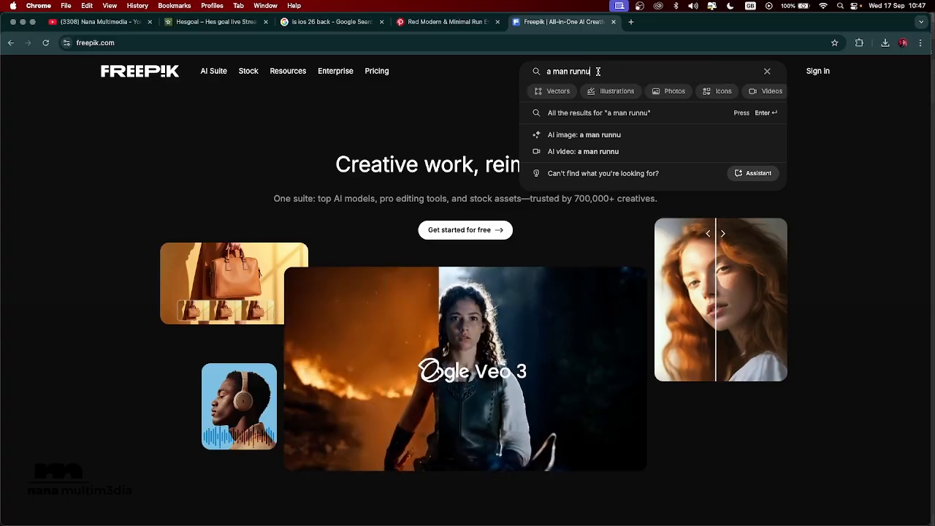
key(BackSpace)
text(ing)
key(Return)
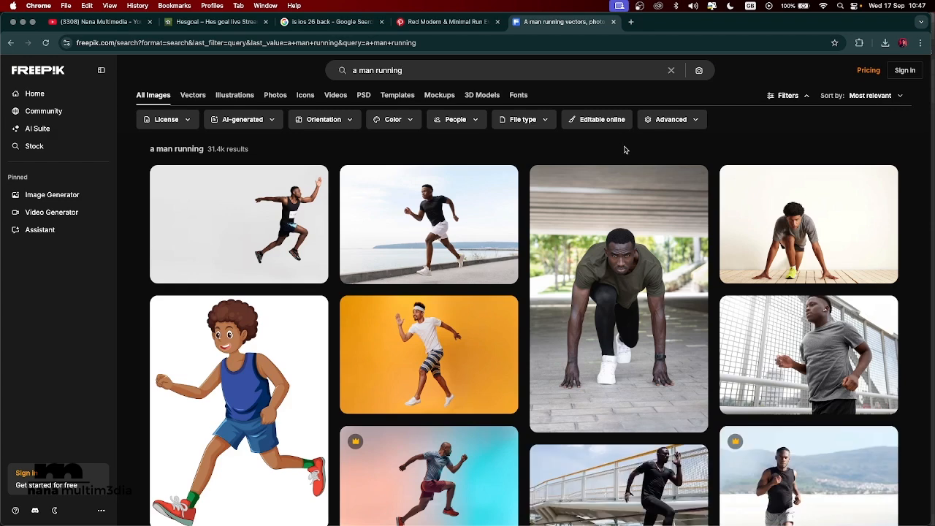
Step: Look through the first page of "a man running" results for a suitable runner photo
scroll(612, 150, down, 5)
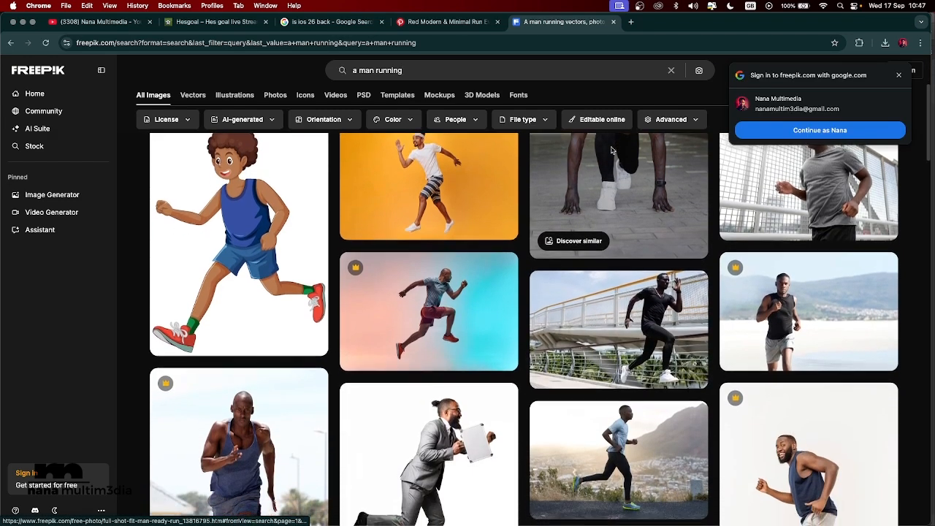
scroll(612, 150, down, 3)
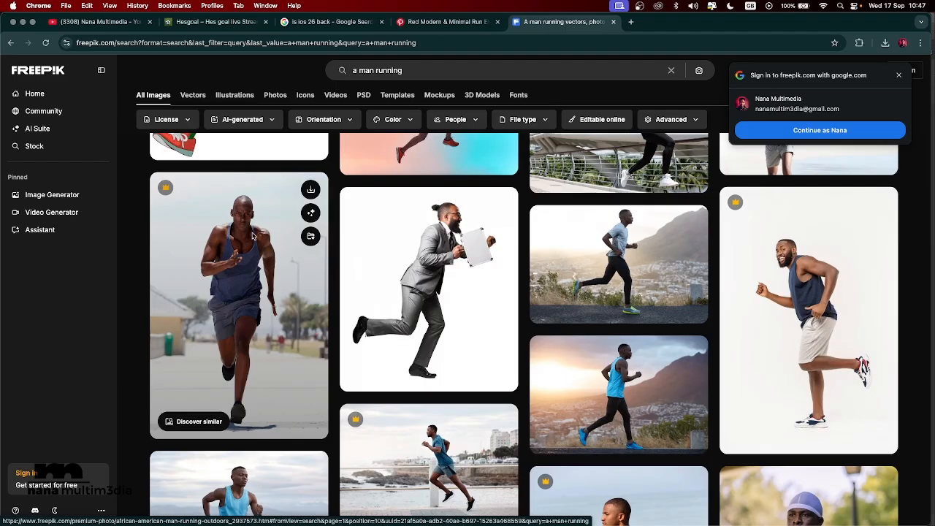
scroll(308, 252, down, 3)
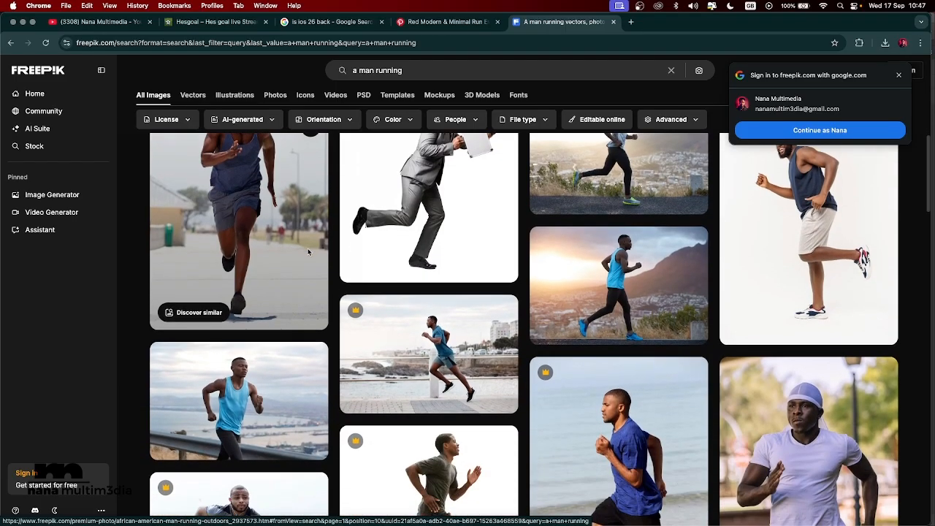
scroll(307, 252, up, 2)
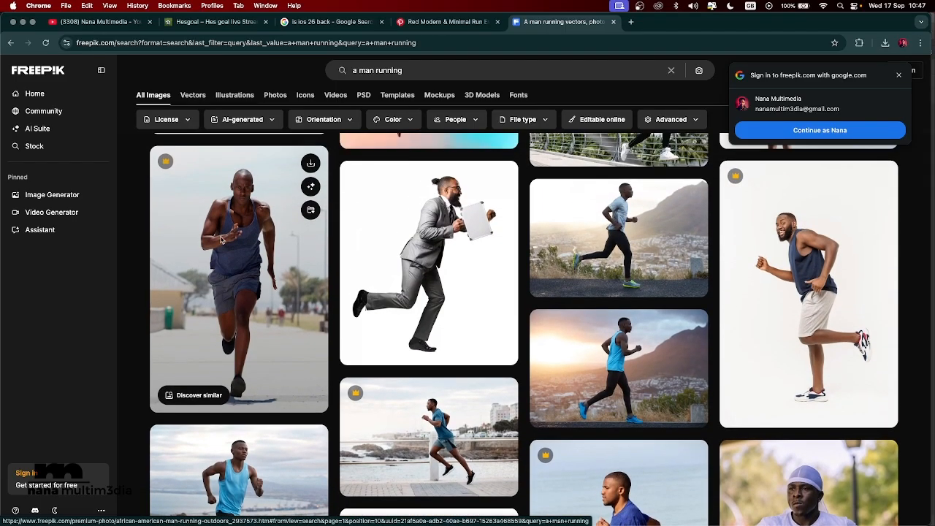
scroll(221, 240, down, 8)
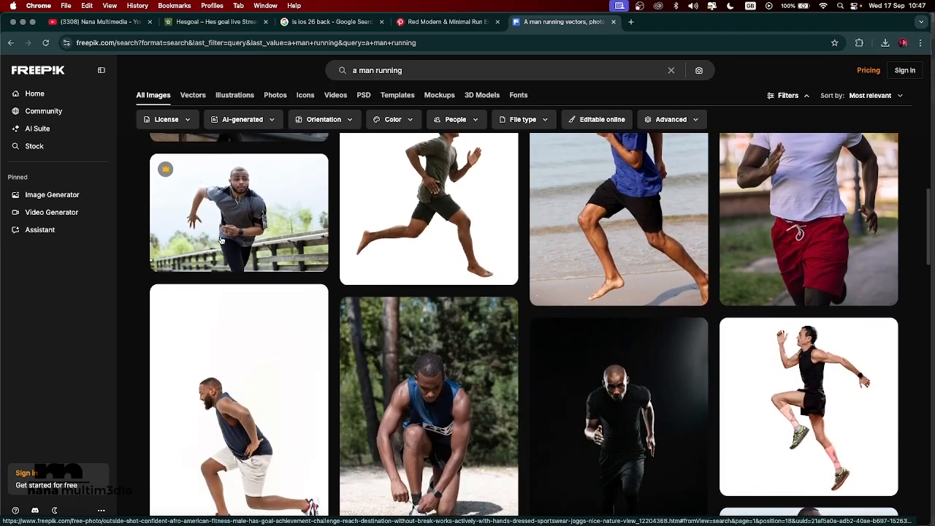
scroll(221, 240, down, 2)
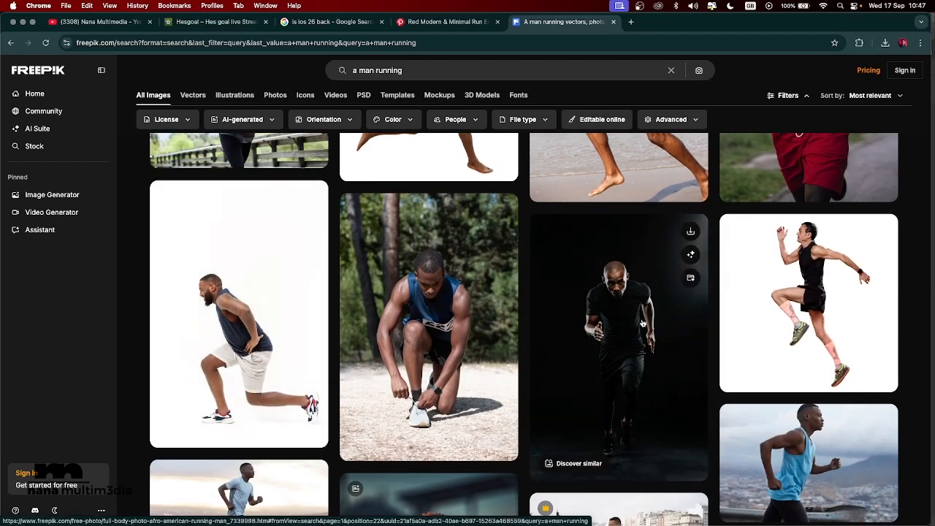
scroll(642, 323, down, 4)
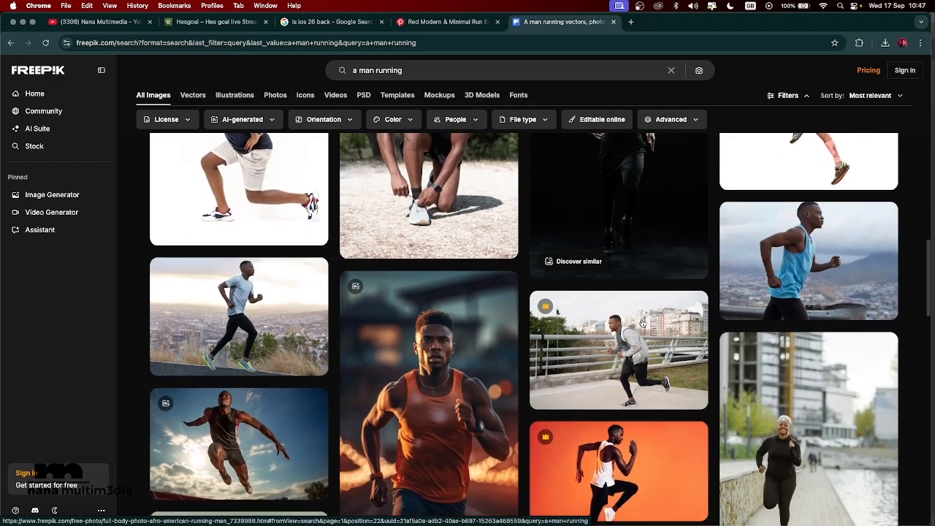
scroll(642, 323, down, 3)
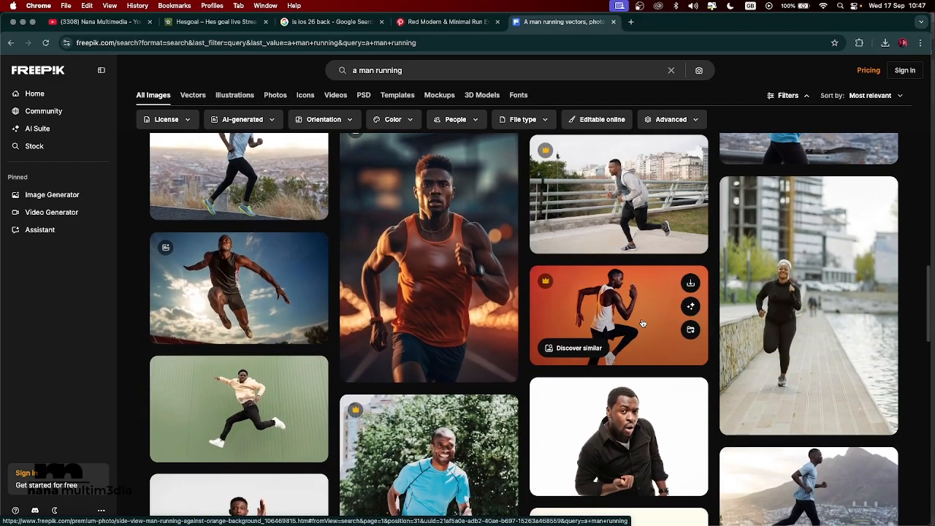
scroll(642, 323, down, 3)
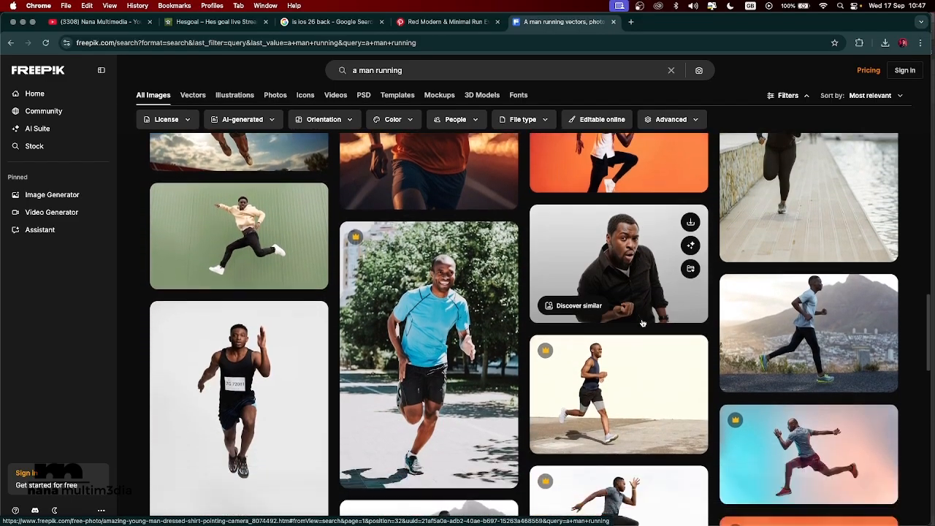
scroll(642, 323, down, 10)
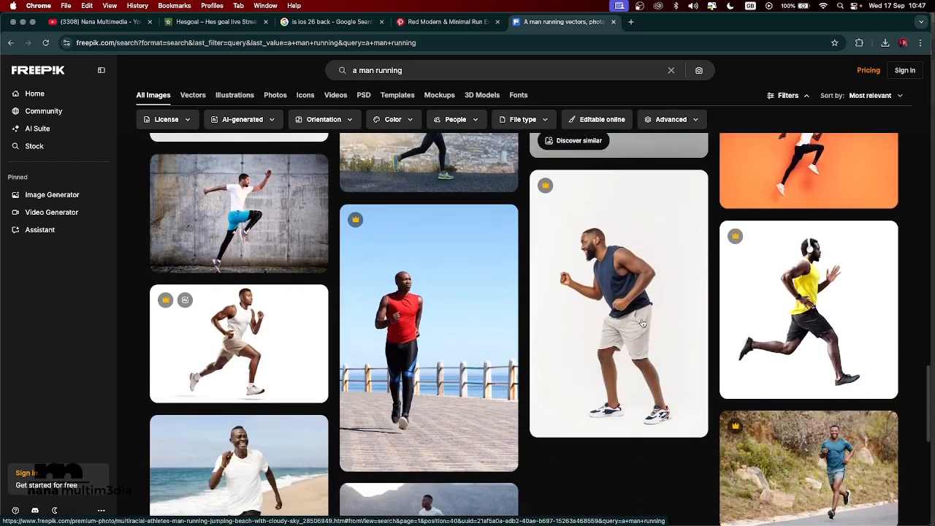
scroll(642, 323, down, 3)
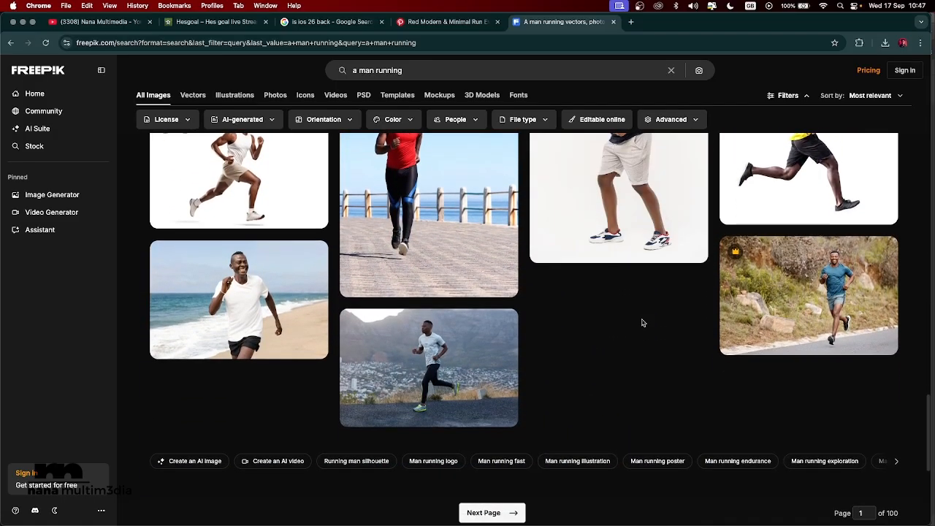
scroll(642, 323, up, 2)
scroll(640, 323, down, 4)
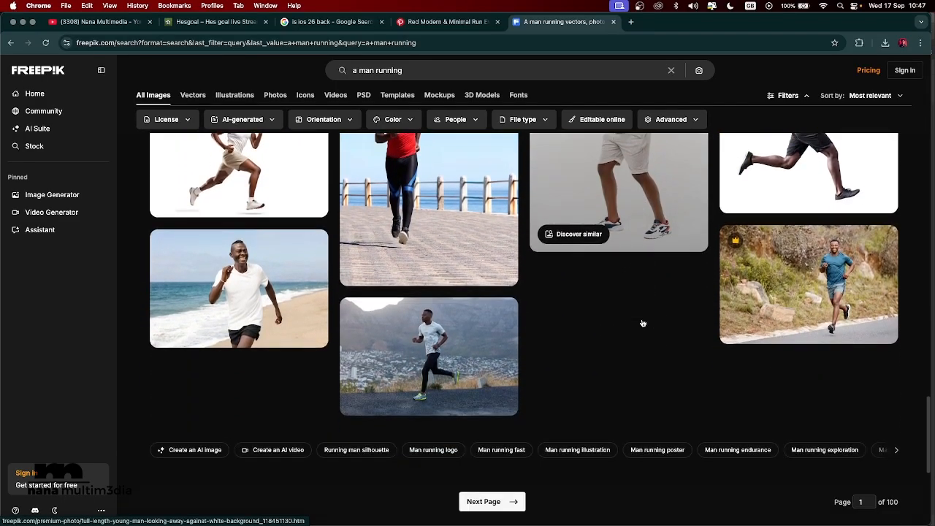
Step: Go to page 2 of the results and examine its photos for a suitable running man
click(479, 426)
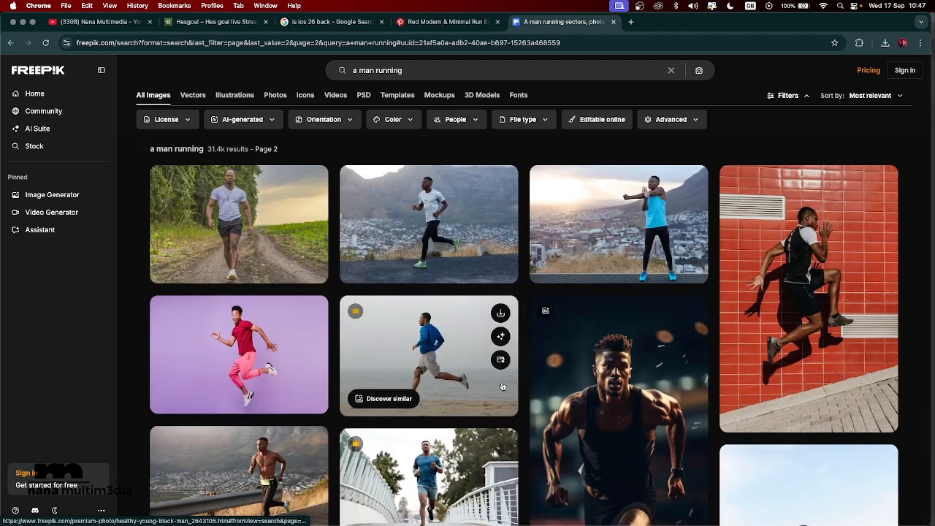
scroll(501, 385, down, 5)
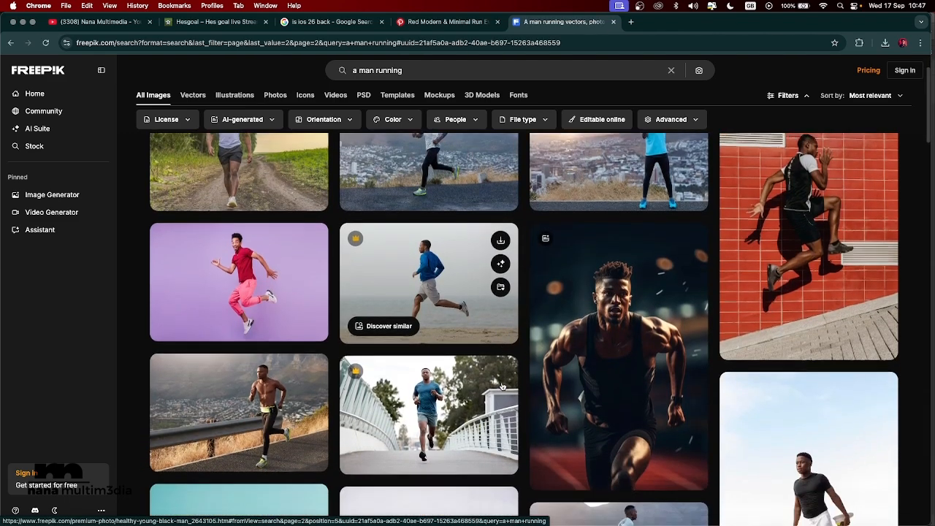
scroll(502, 386, down, 5)
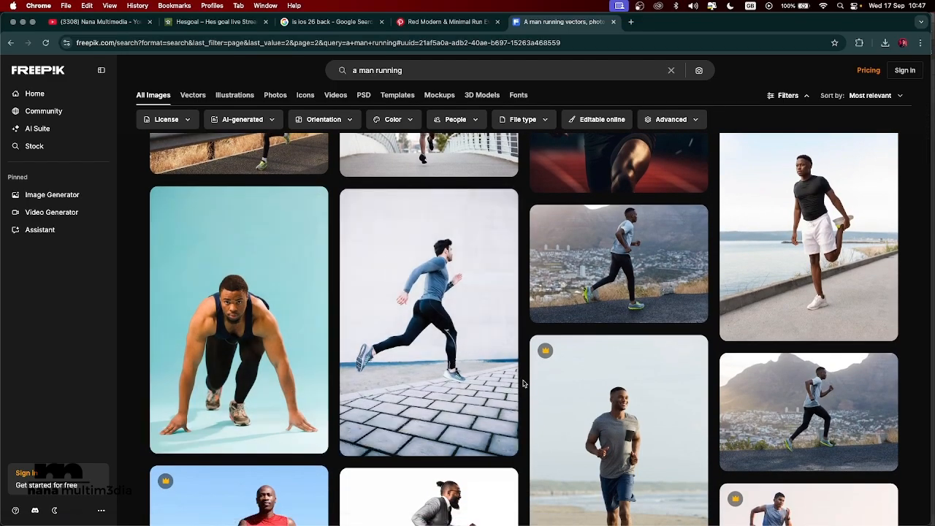
scroll(523, 382, down, 3)
scroll(523, 383, down, 3)
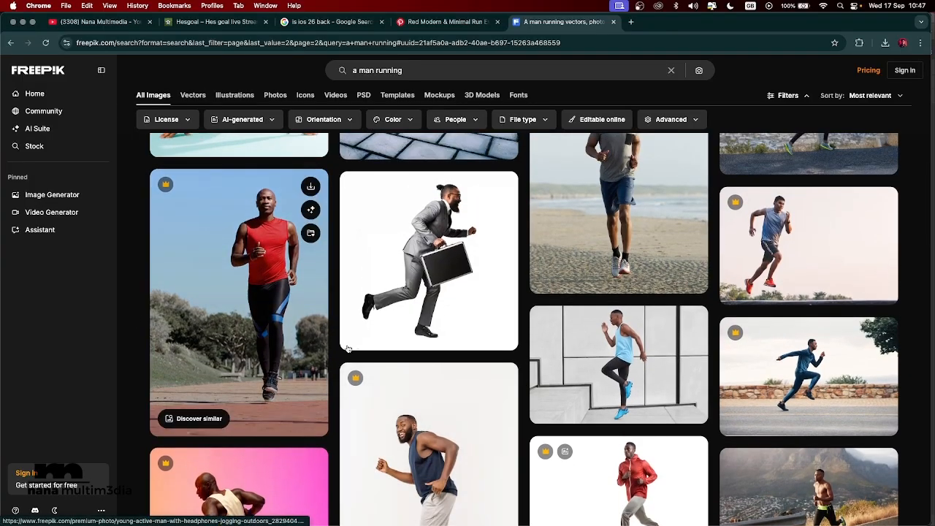
scroll(523, 363, down, 4)
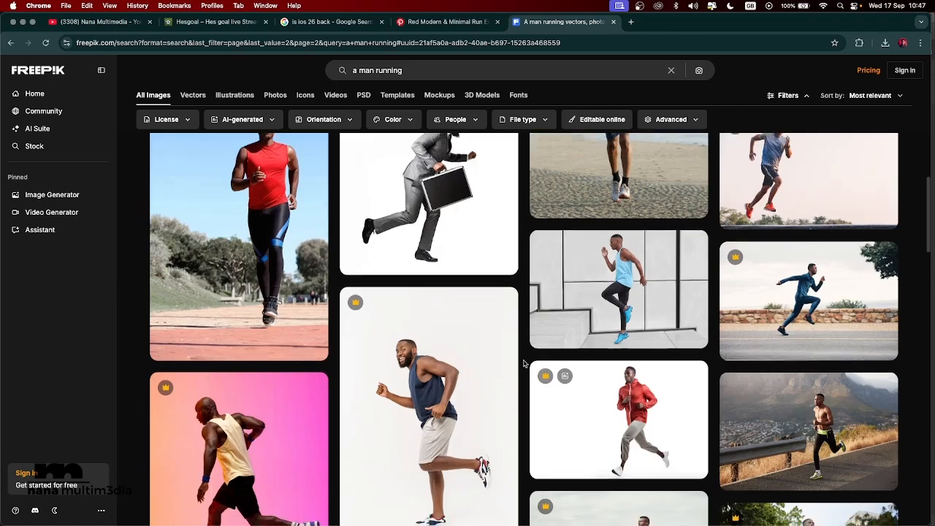
scroll(523, 363, down, 5)
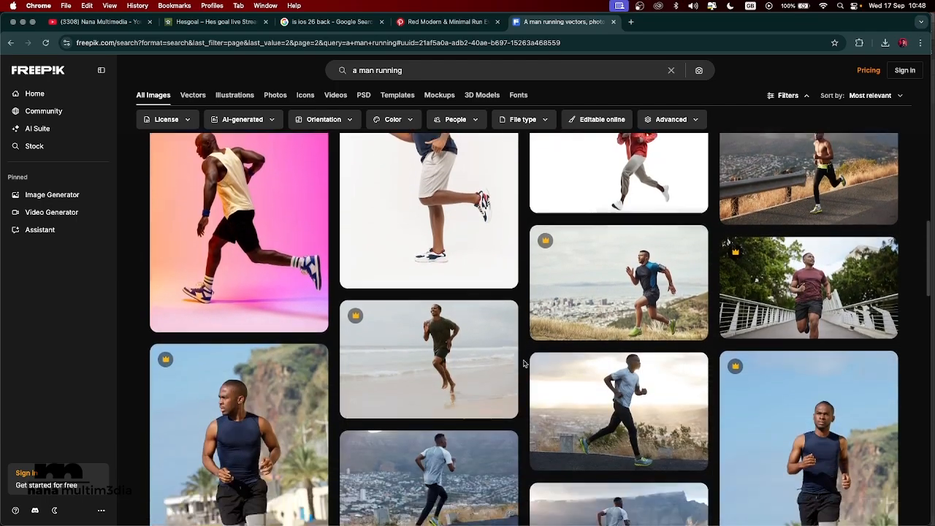
scroll(523, 363, up, 6)
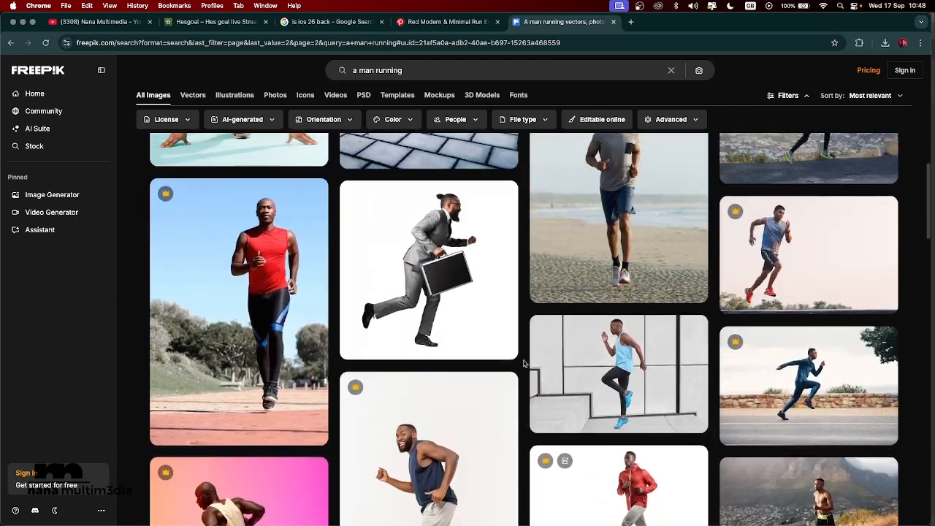
scroll(523, 363, down, 7)
scroll(523, 363, down, 5)
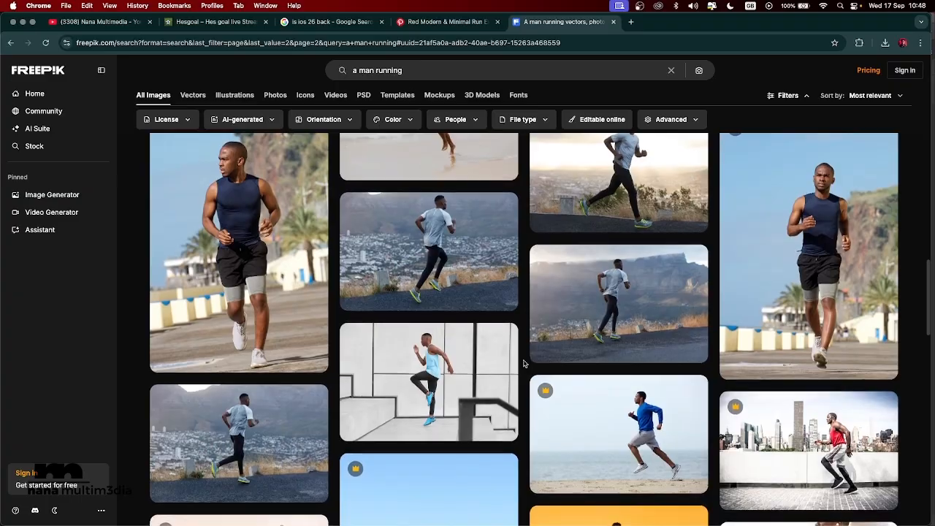
scroll(523, 363, down, 3)
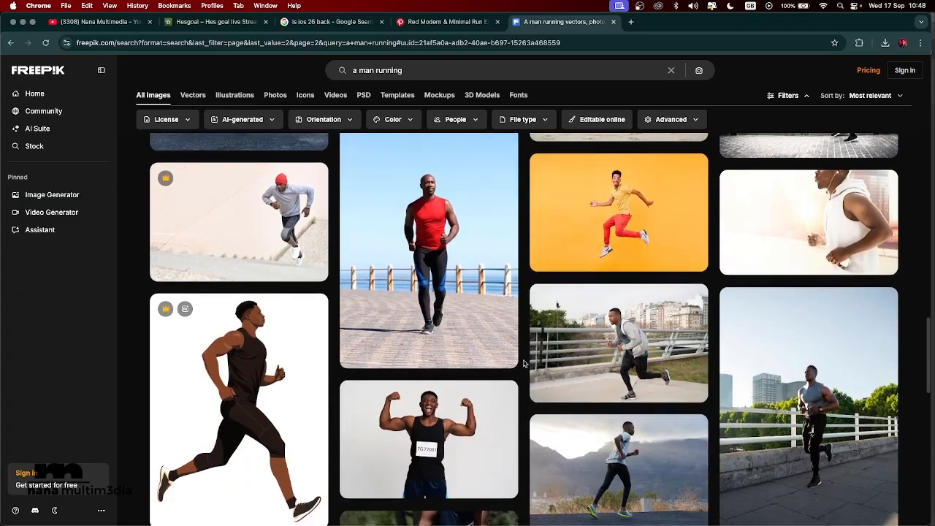
scroll(523, 363, down, 2)
scroll(523, 363, down, 5)
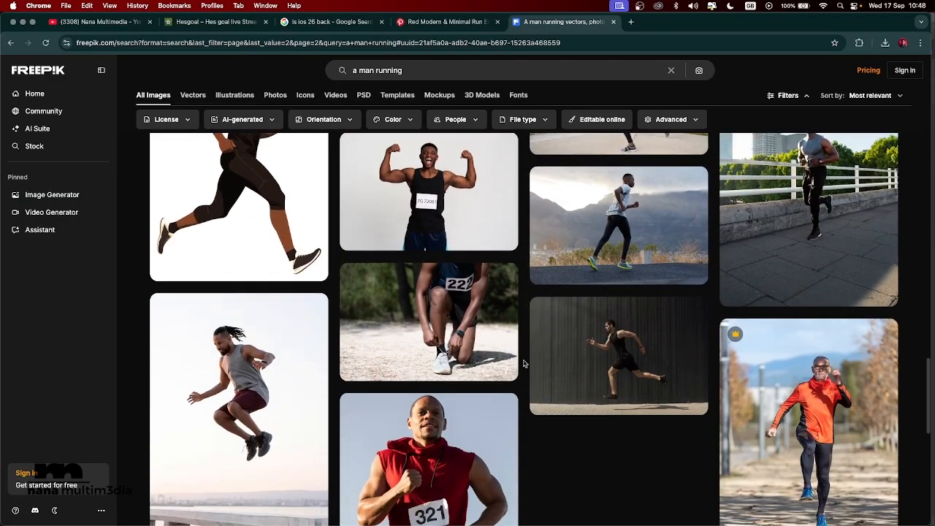
scroll(523, 363, up, 2)
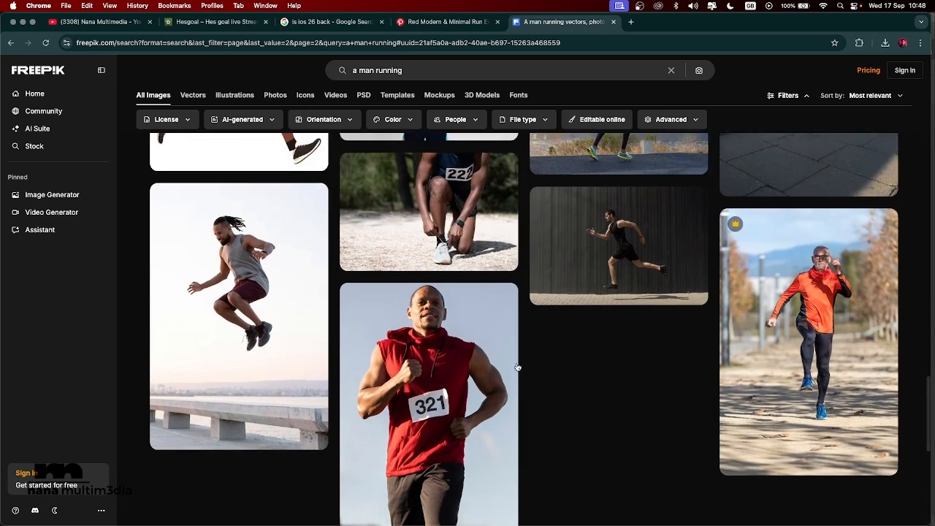
Step: Open the photo of the runner in red with bib 321, inspect its related photos, and return to the results
click(475, 369)
scroll(459, 379, down, 3)
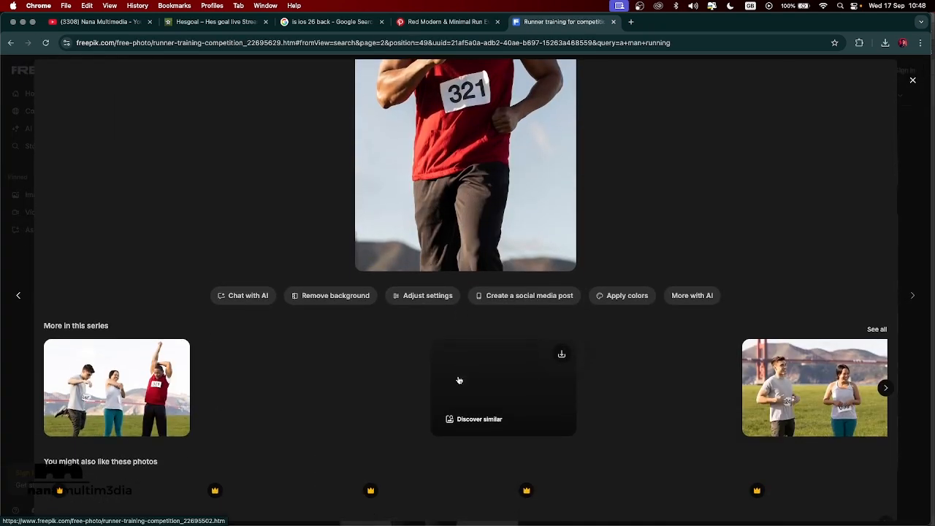
scroll(458, 380, up, 3)
scroll(459, 380, down, 4)
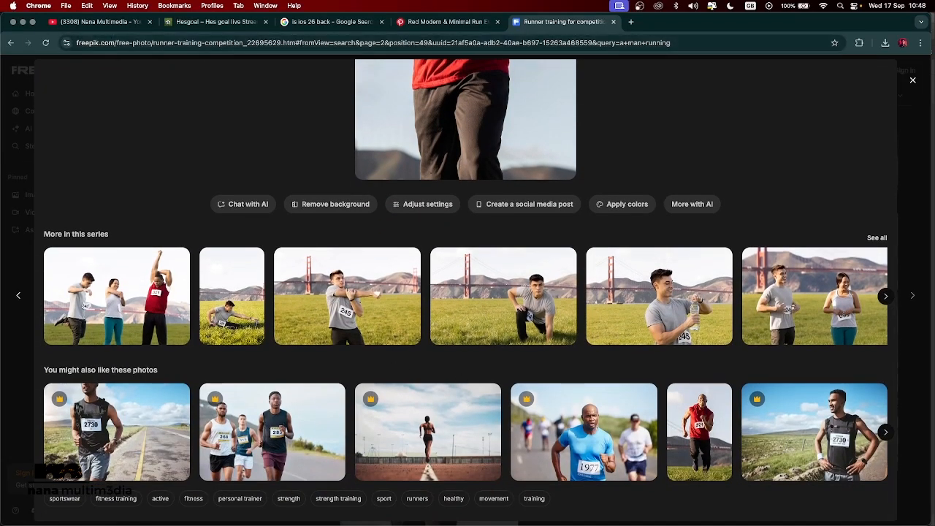
click(12, 43)
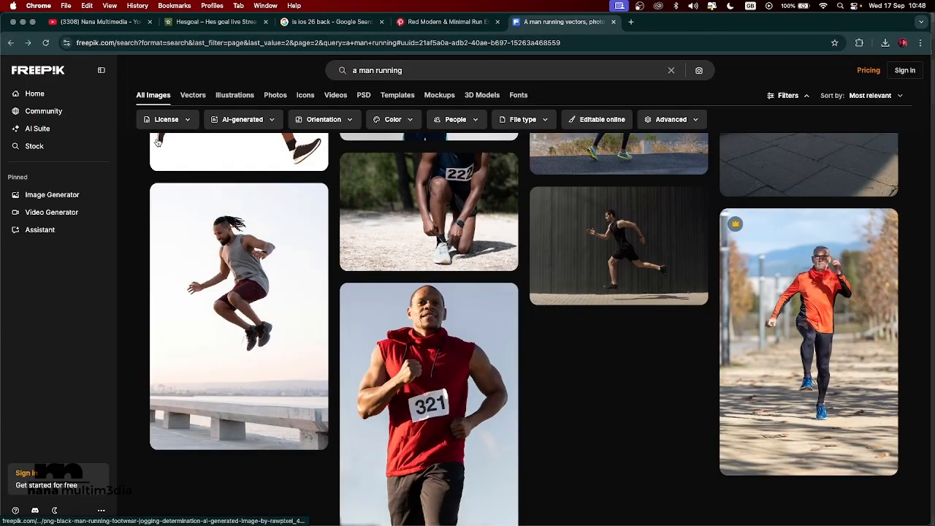
Step: Filter the results to free-licensed images and look through them for a usable runner
click(187, 119)
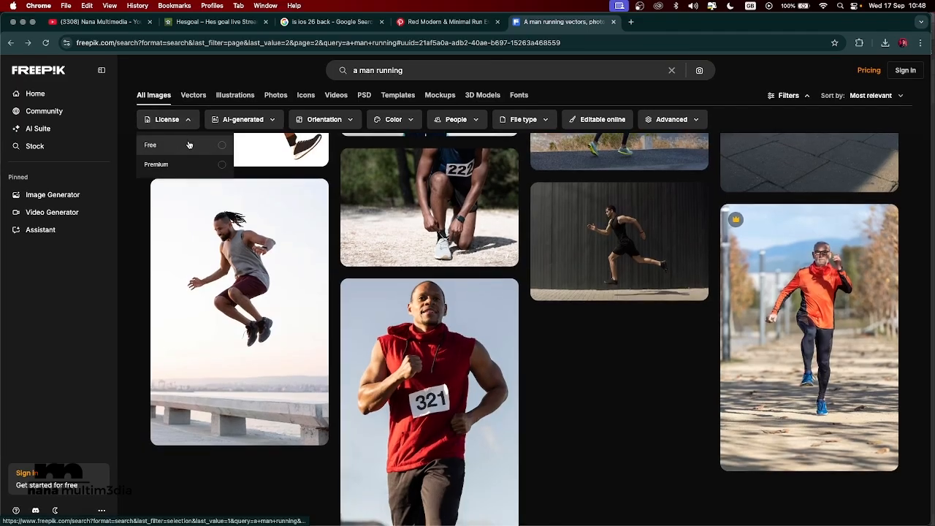
click(189, 145)
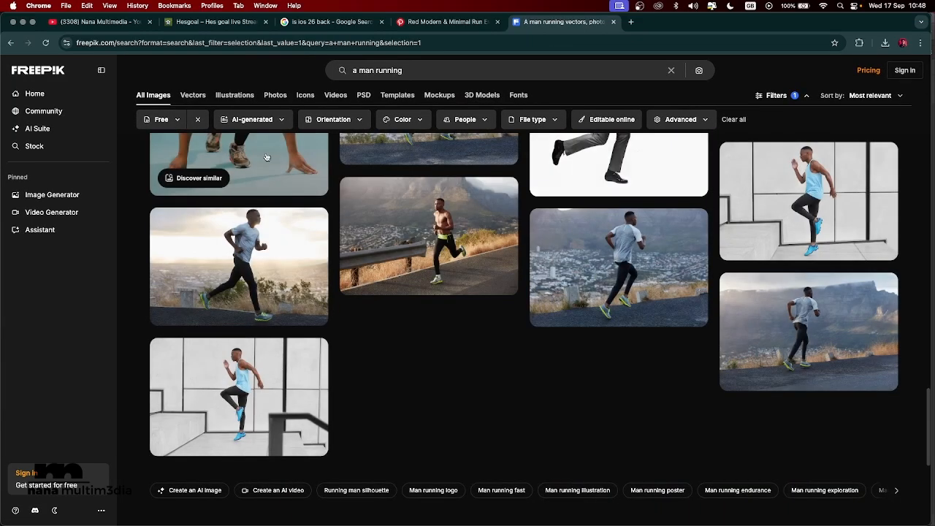
scroll(508, 229, down, 10)
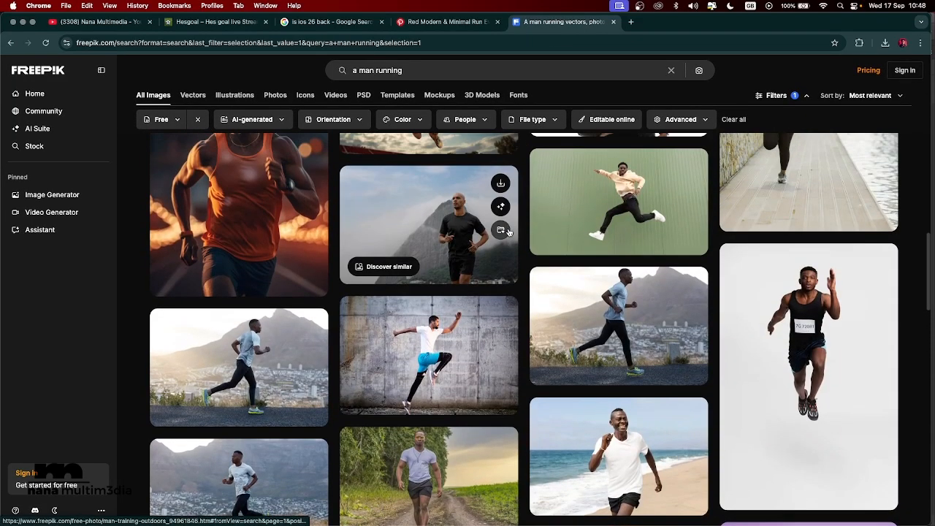
scroll(509, 232, up, 5)
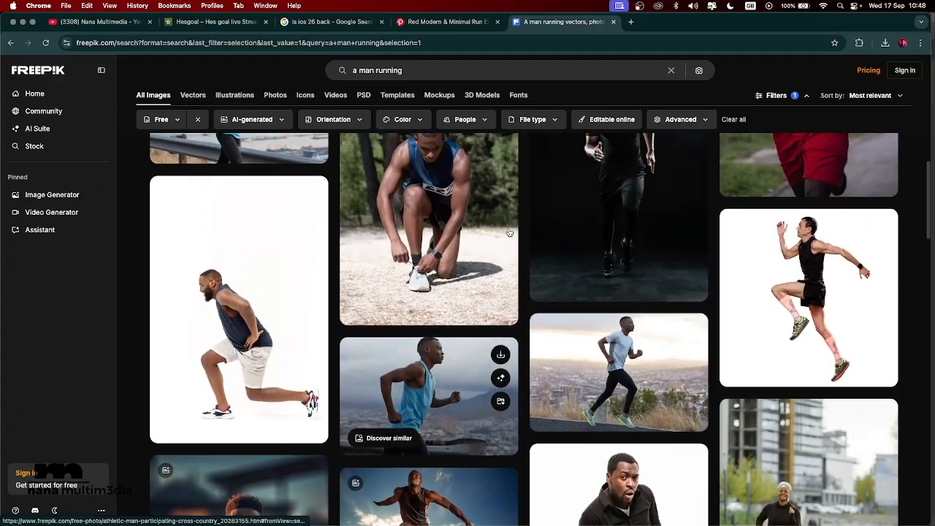
scroll(509, 232, up, 5)
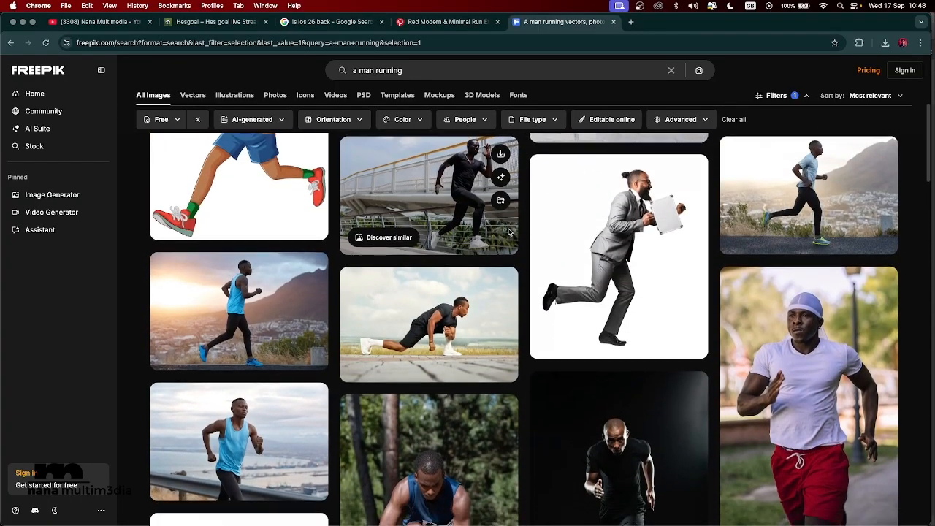
scroll(509, 232, down, 4)
scroll(509, 232, up, 4)
scroll(509, 232, down, 1)
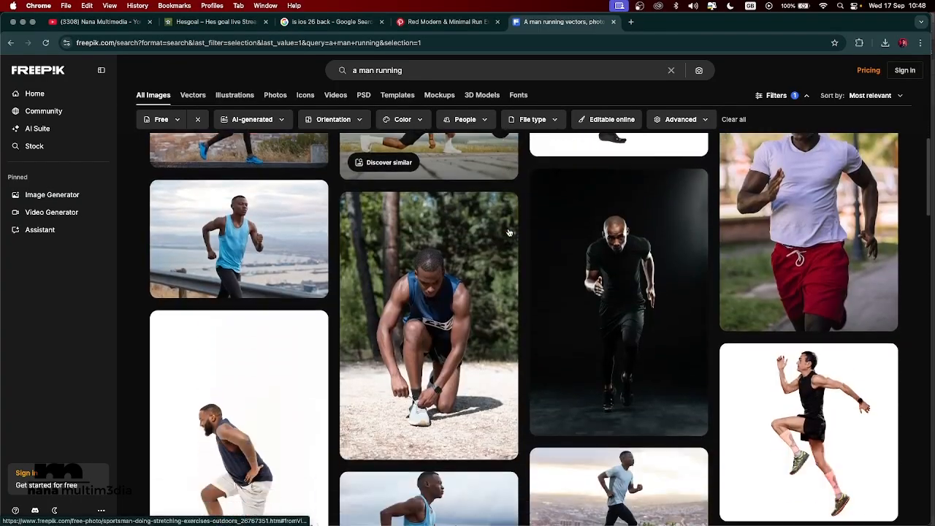
Step: Download the photo of the leaping runner in black sportswear on a white background and dismiss the feedback survey
scroll(509, 232, down, 1)
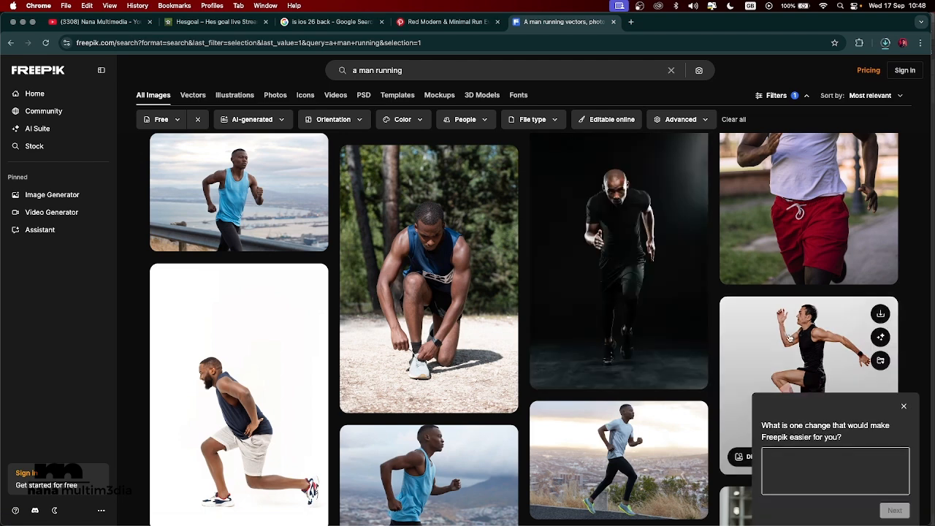
click(904, 406)
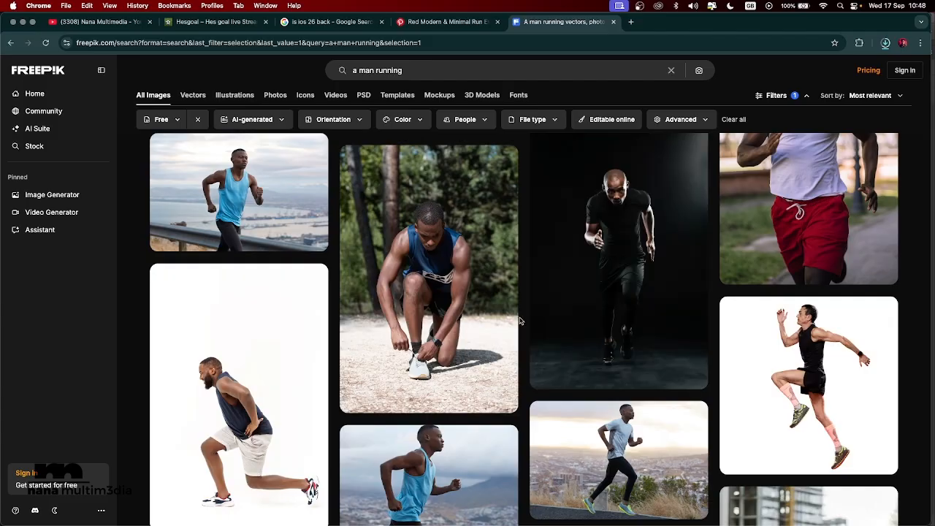
Step: Download the photos of the woman jogging in black beside the water and the front-facing runner in a black vest with a race bib
scroll(520, 320, down, 5)
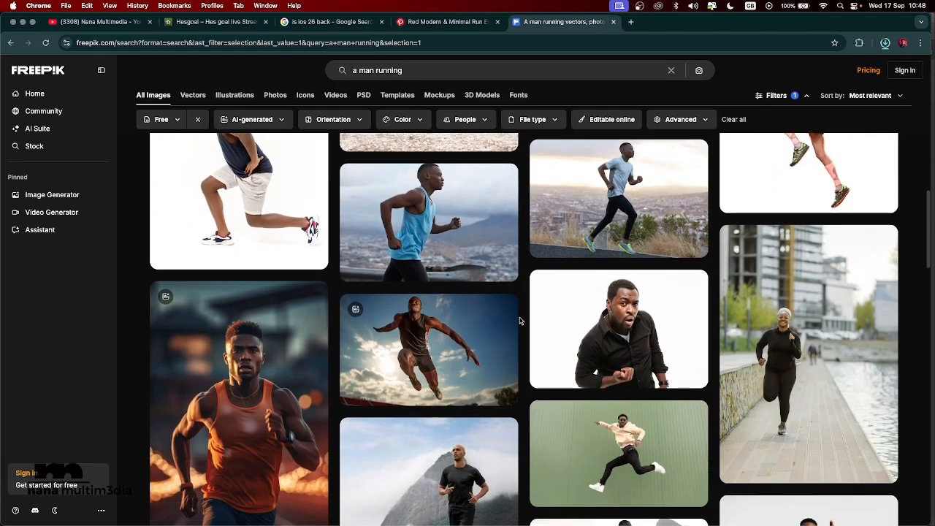
scroll(520, 321, down, 2)
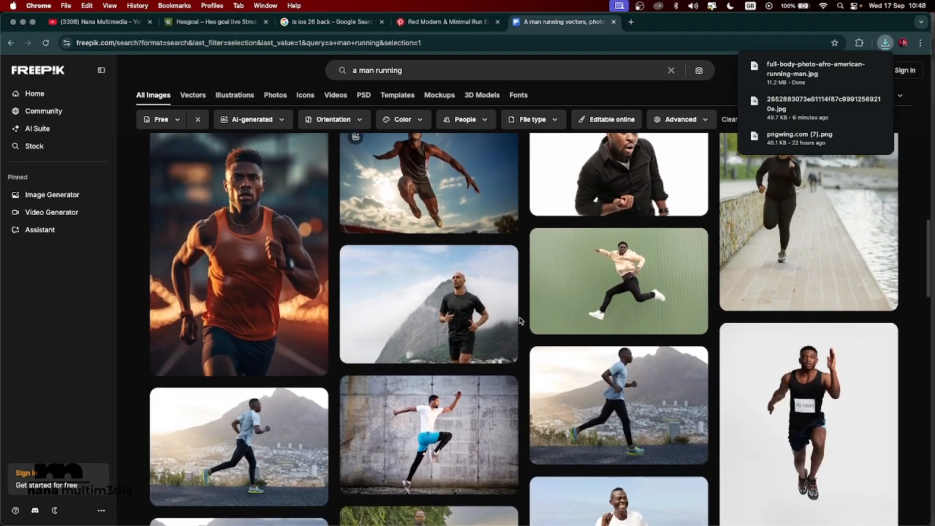
scroll(520, 320, up, 3)
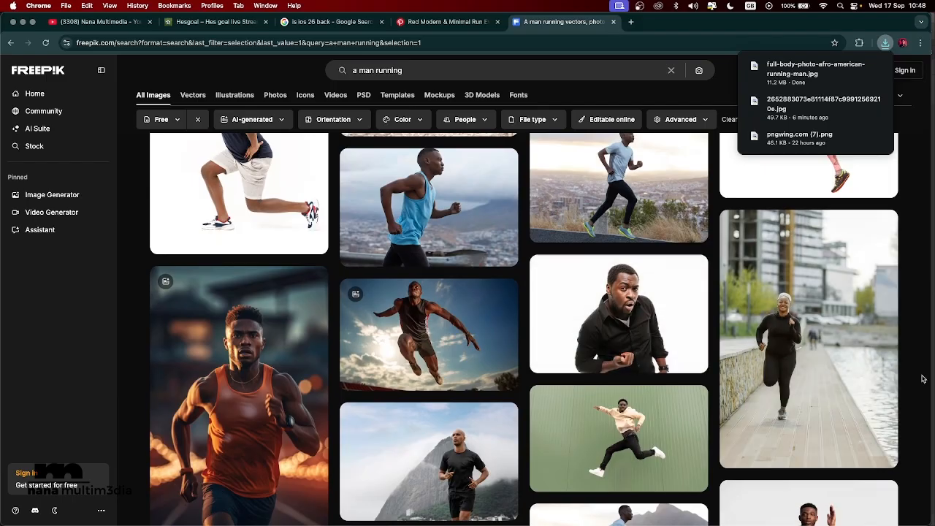
mouse_move(880, 290)
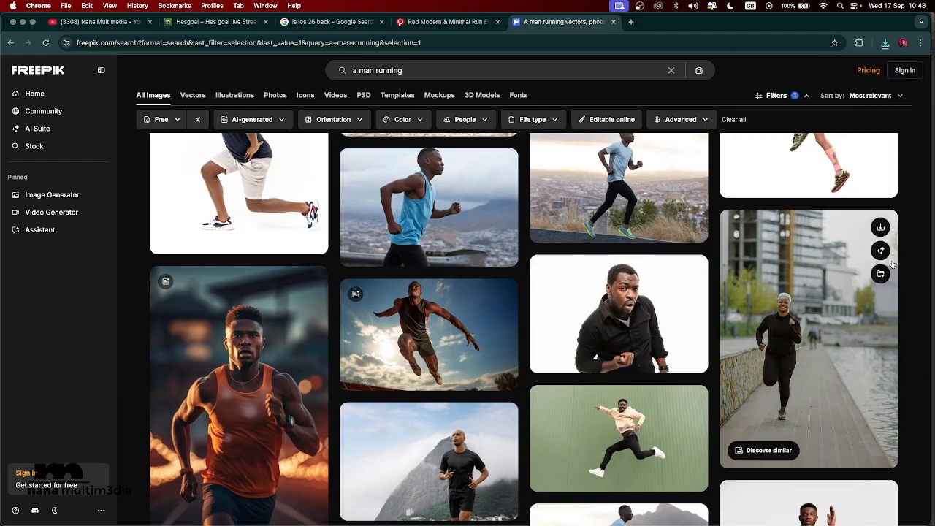
click(880, 228)
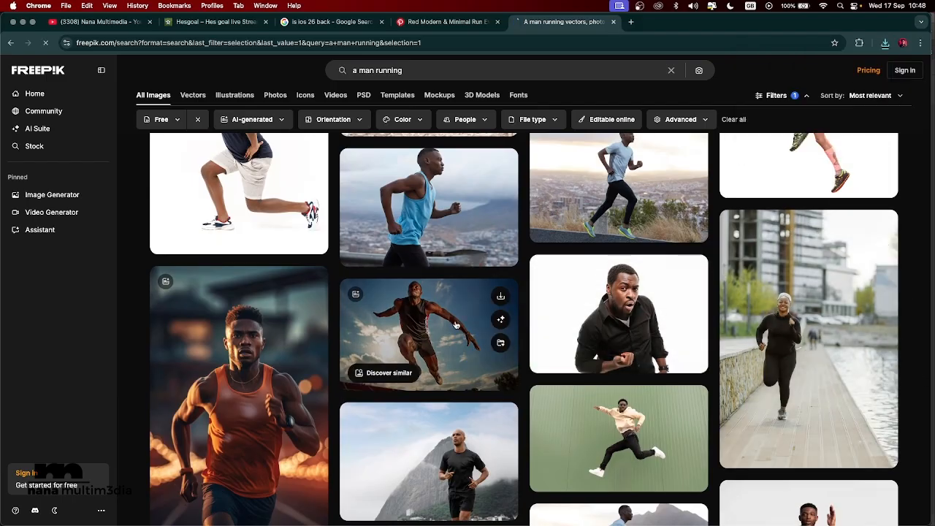
scroll(524, 287, down, 3)
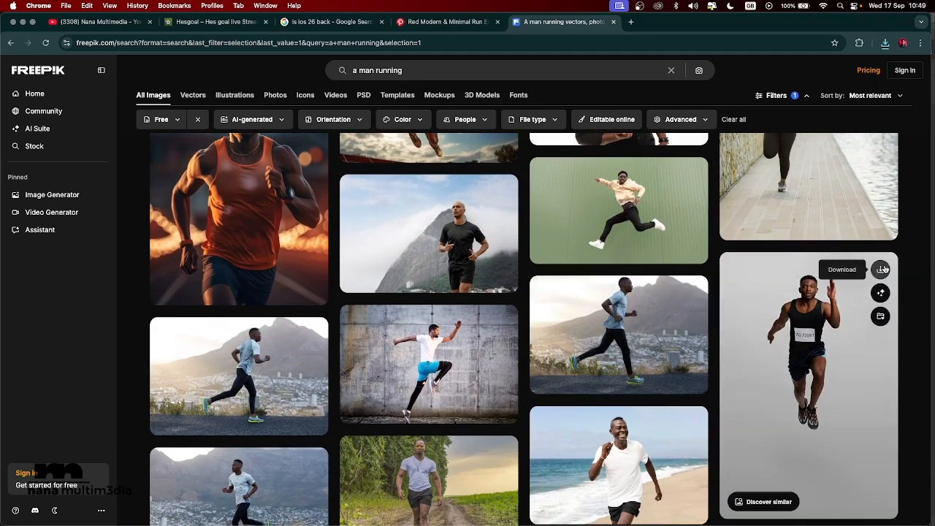
click(883, 268)
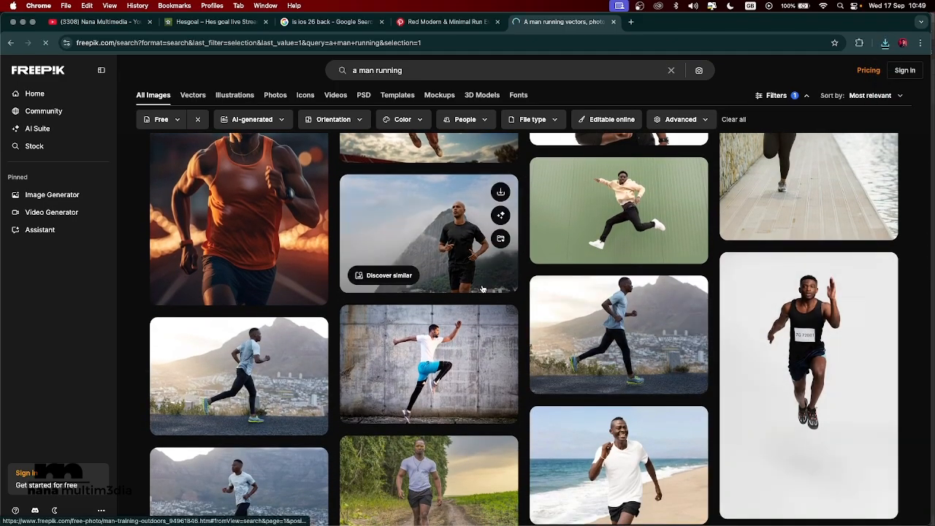
Step: Examine the remaining free results on the first page and those on page 2 for another suitable runner
scroll(523, 309, down, 3)
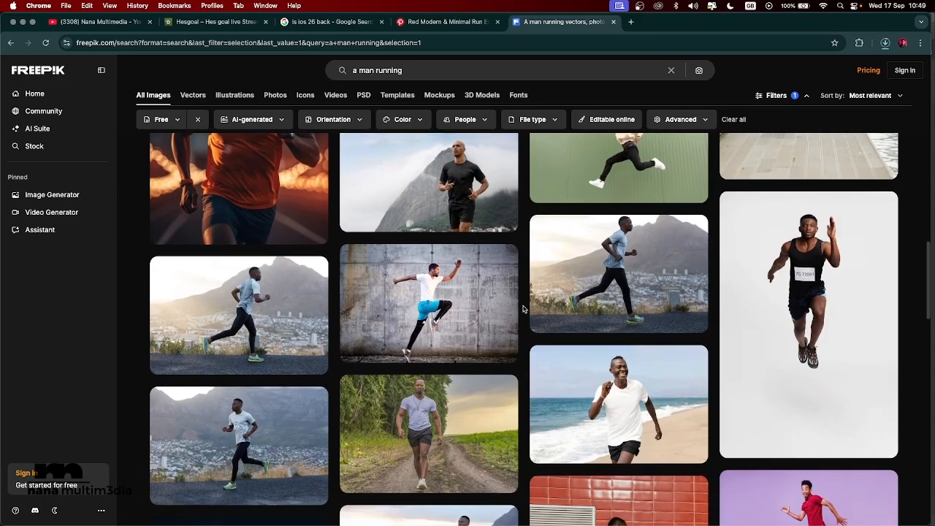
scroll(523, 309, down, 10)
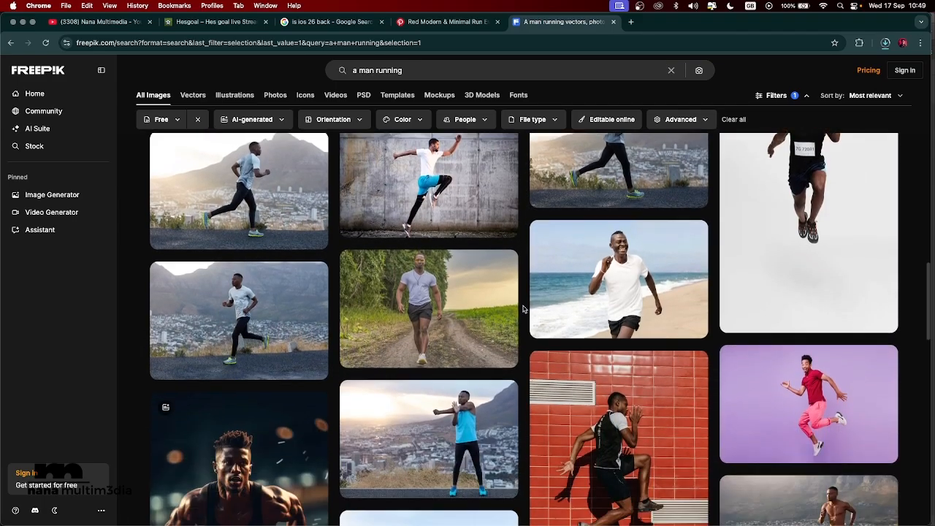
scroll(523, 309, down, 12)
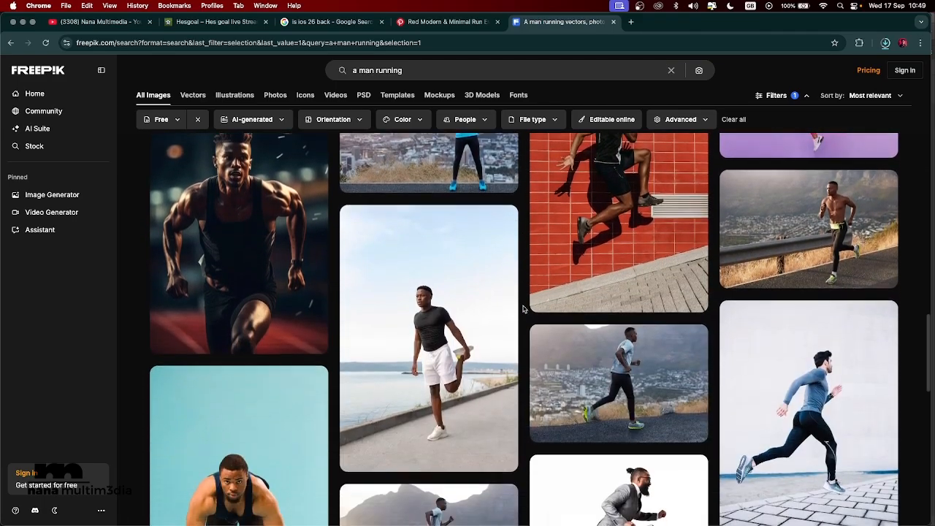
scroll(523, 309, down, 10)
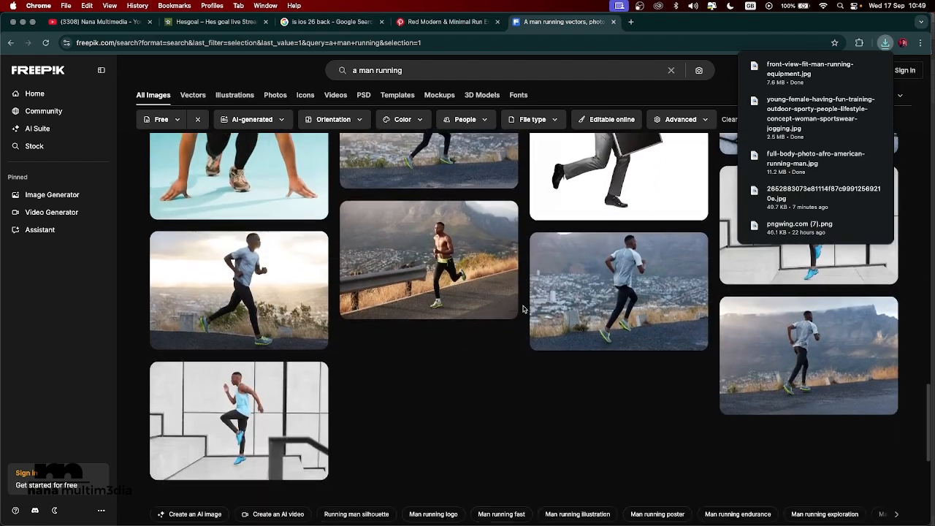
click(489, 341)
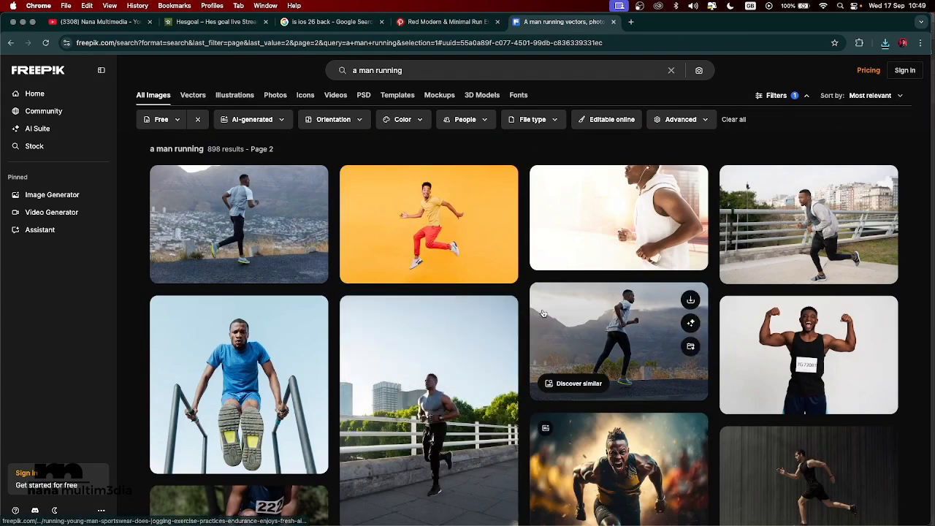
scroll(527, 314, down, 3)
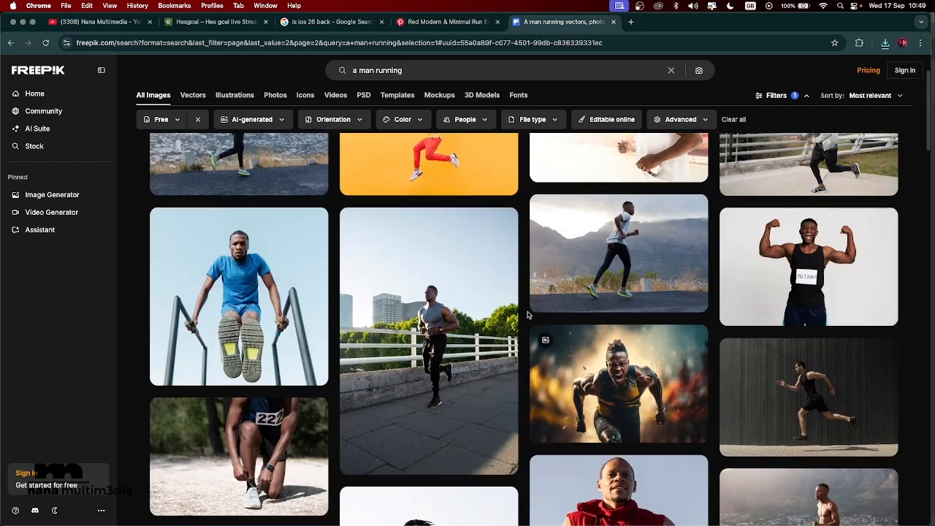
scroll(527, 314, down, 8)
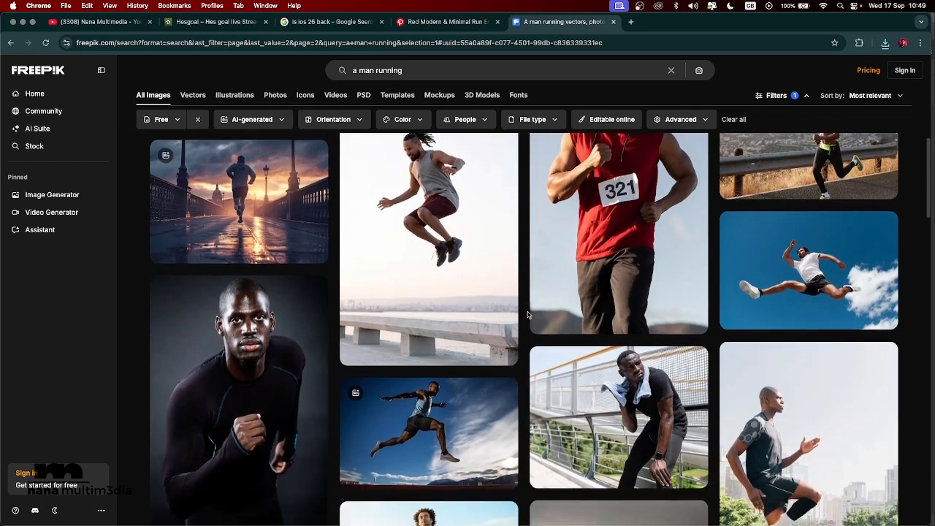
scroll(528, 314, down, 4)
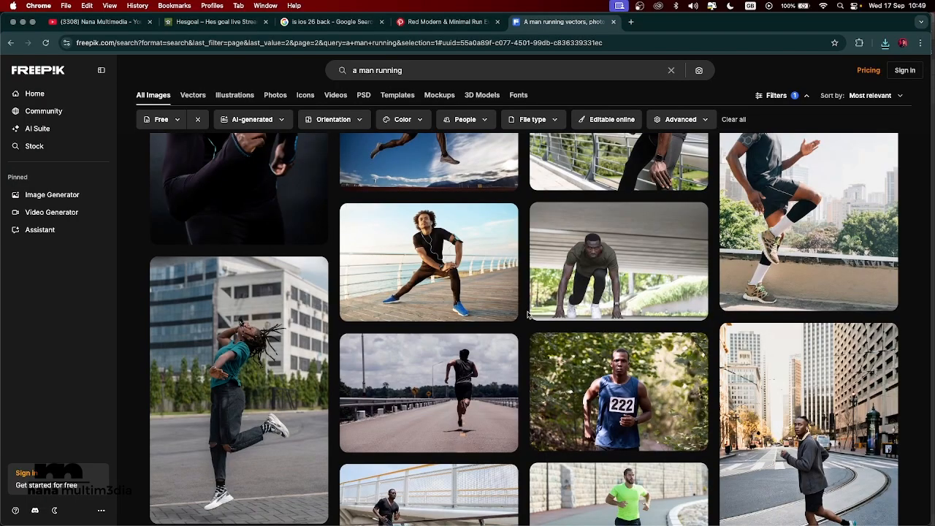
scroll(527, 314, down, 4)
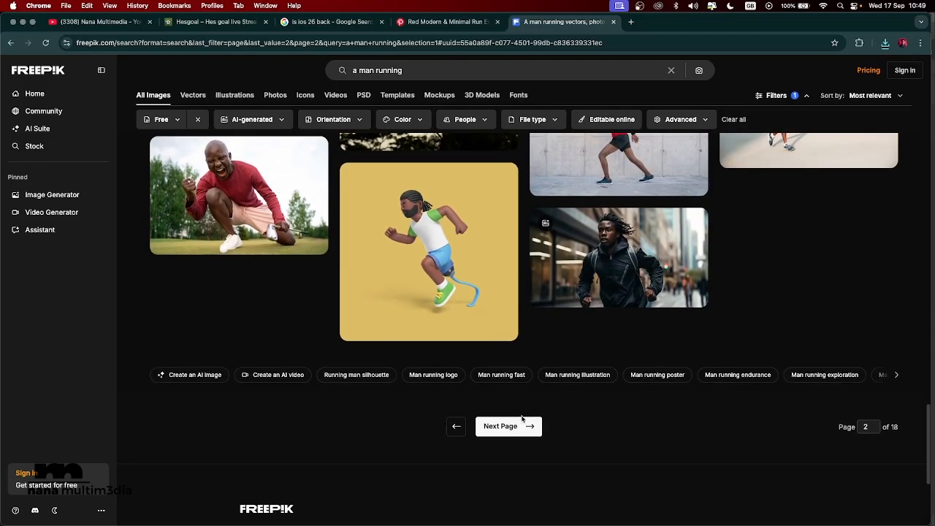
Step: Go to page 3 of the free results and look through its photos for a usable runner
click(523, 424)
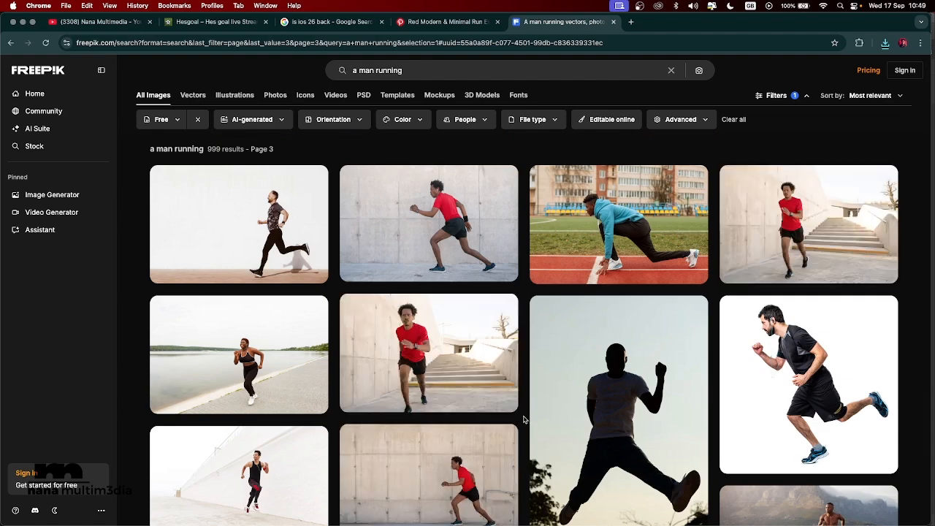
scroll(522, 419, down, 10)
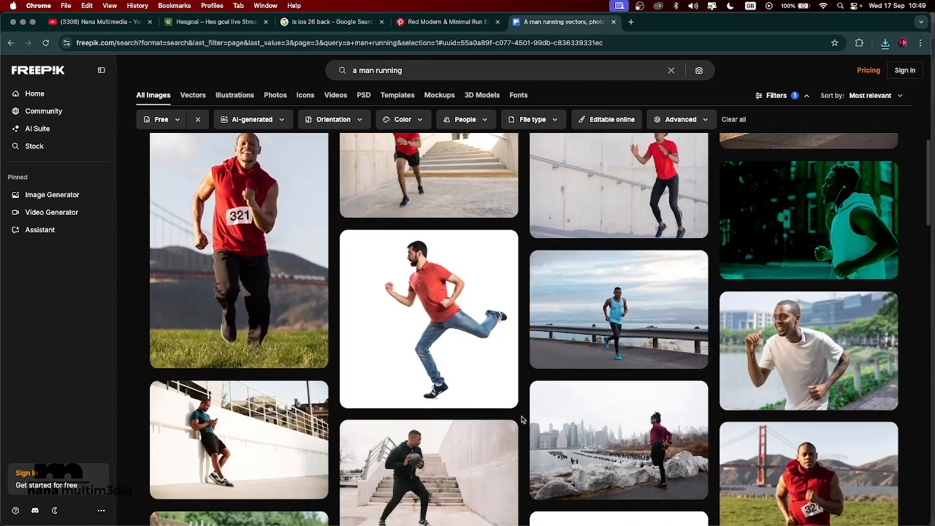
scroll(521, 419, down, 10)
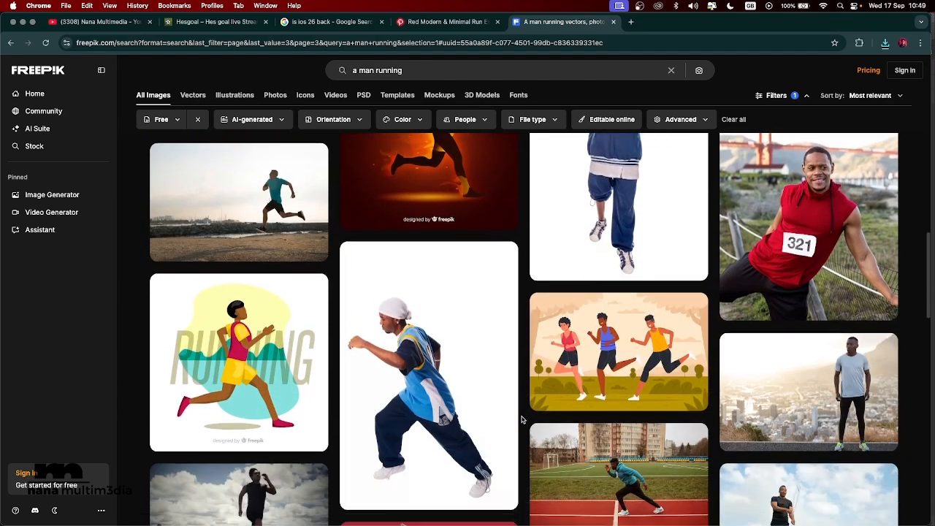
scroll(522, 419, down, 10)
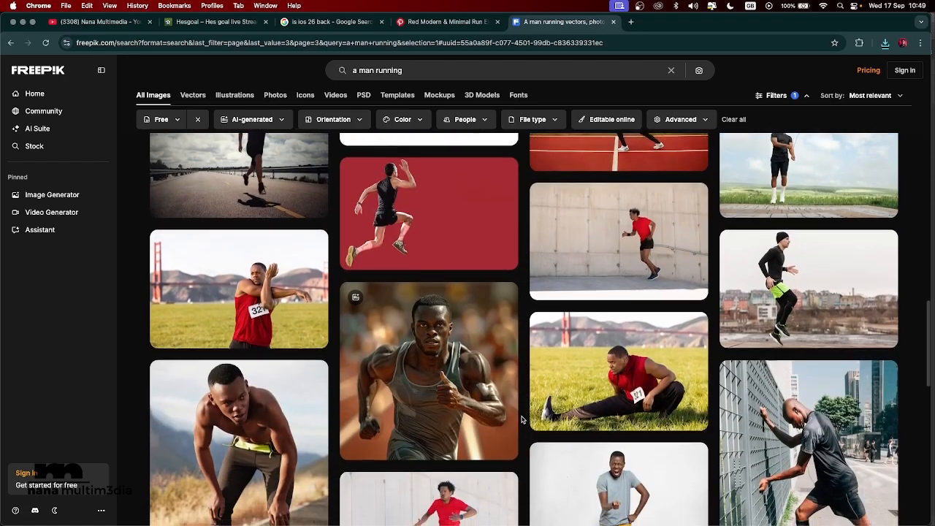
scroll(521, 420, down, 5)
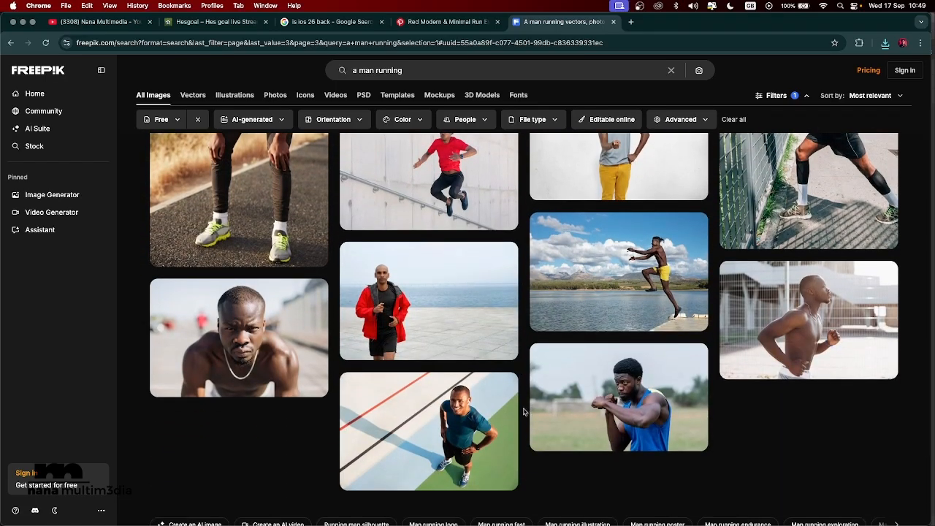
scroll(526, 409, down, 5)
click(526, 409)
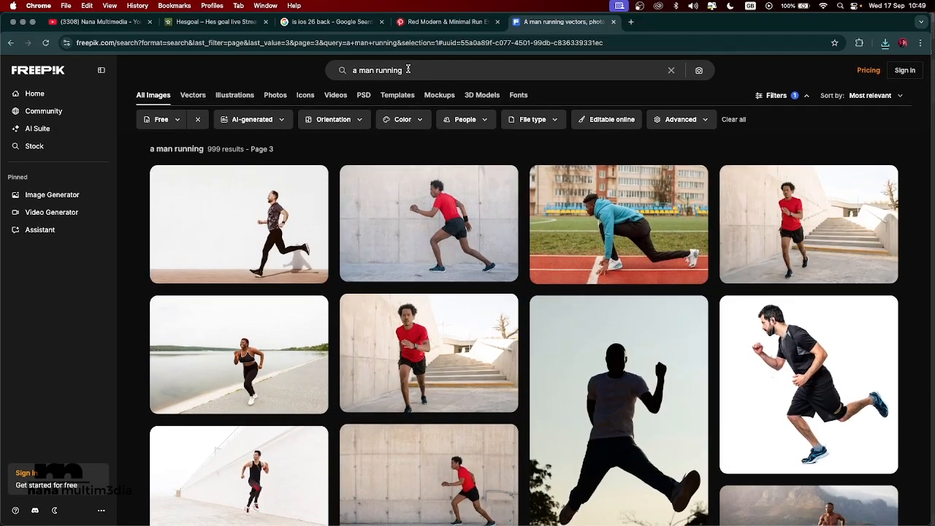
Step: Search for "people running a marathon" and look through the free images for a suitable group of runners
text(people)
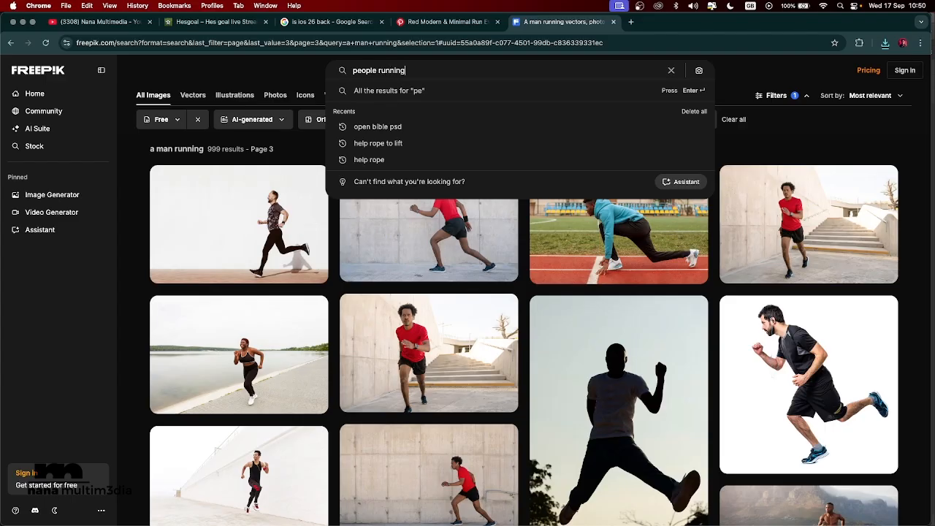
text( running a marathon)
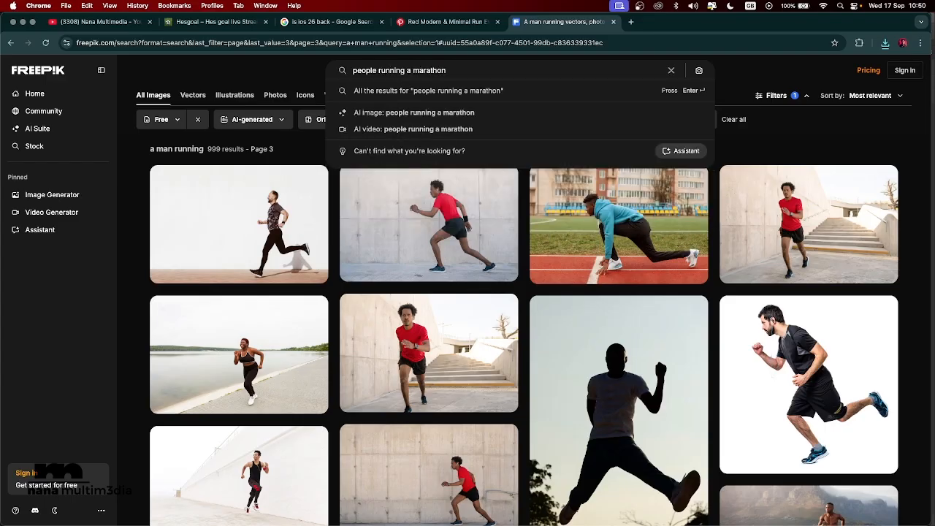
key(Return)
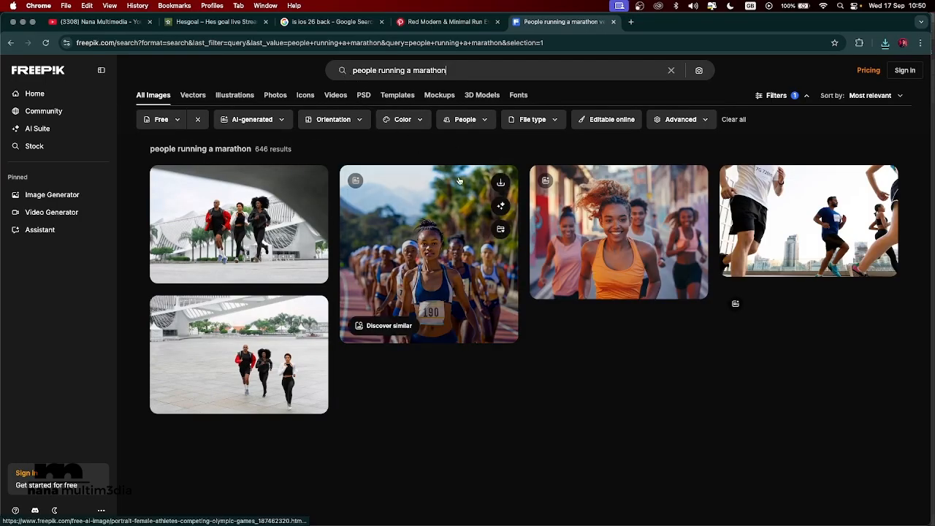
scroll(521, 189, down, 5)
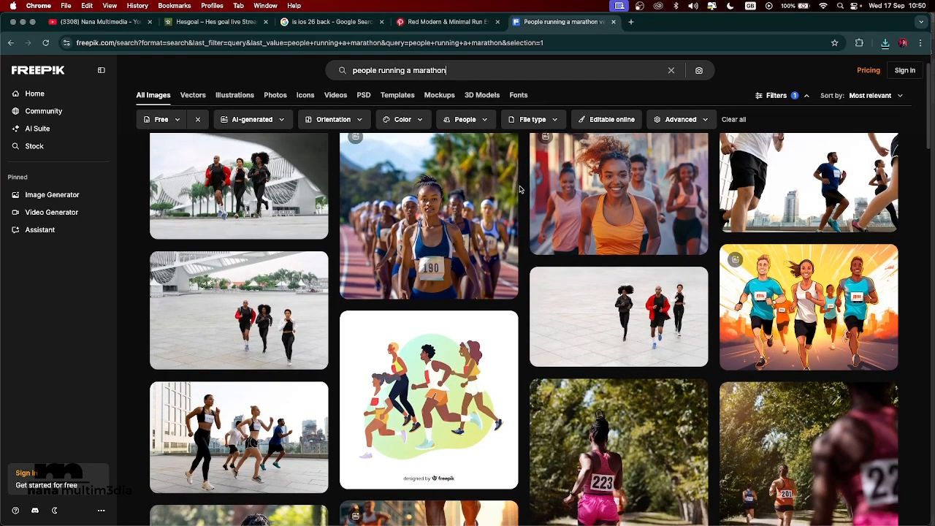
scroll(520, 190, down, 7)
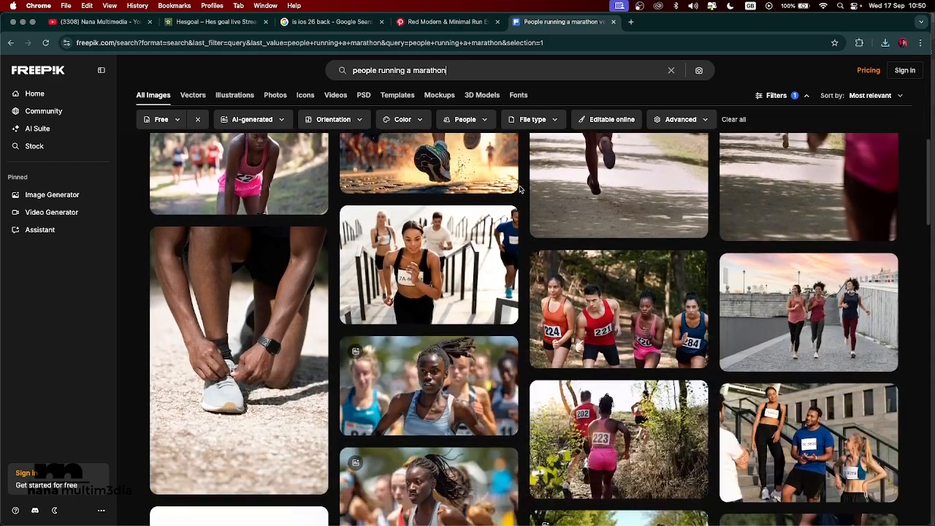
scroll(521, 190, down, 8)
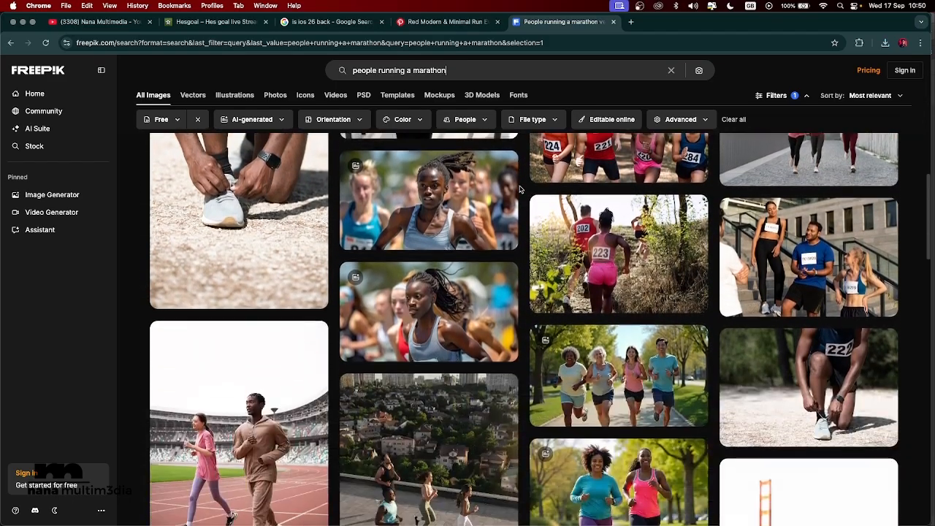
scroll(521, 189, down, 5)
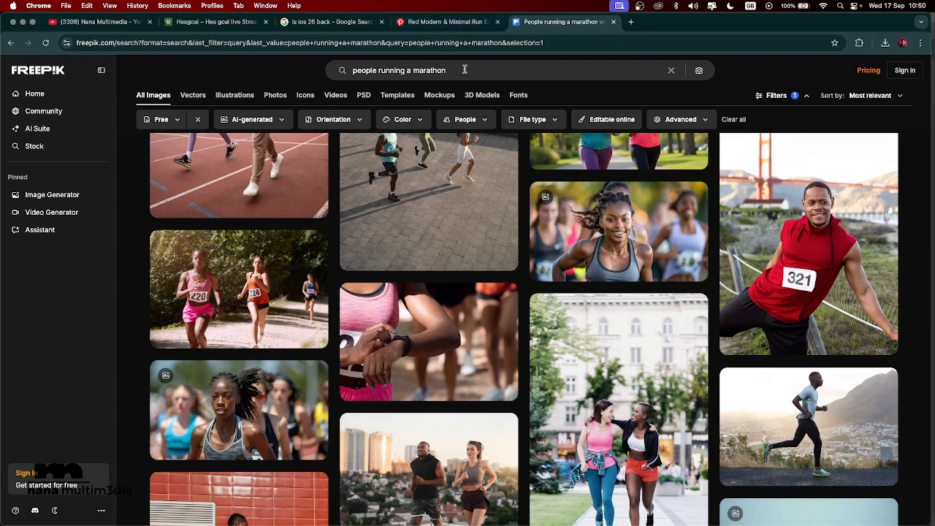
Step: Refine the image search to "people running a marathon silohette"
click(465, 70)
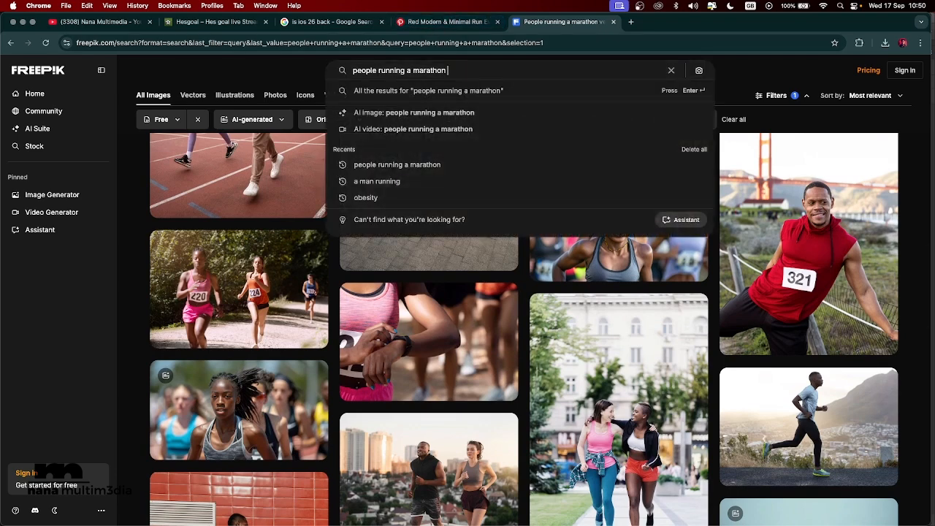
text(silohette)
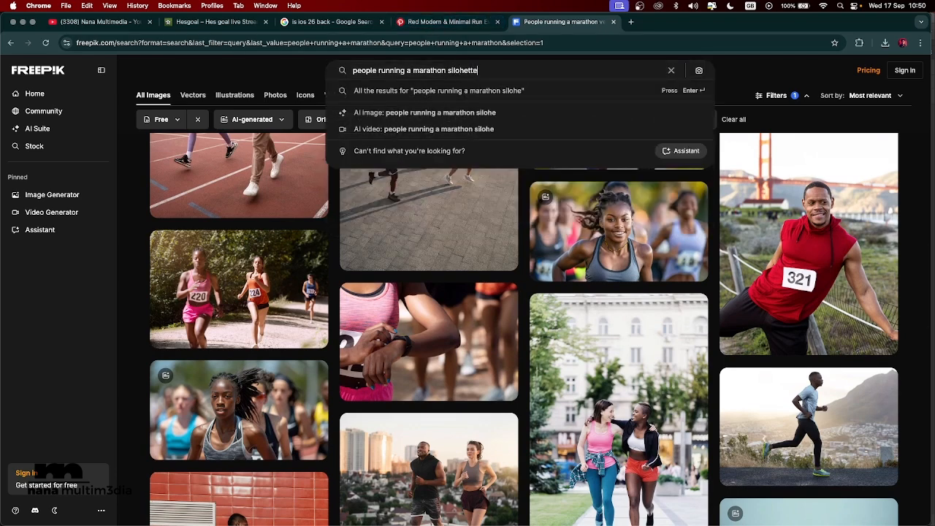
key(Return)
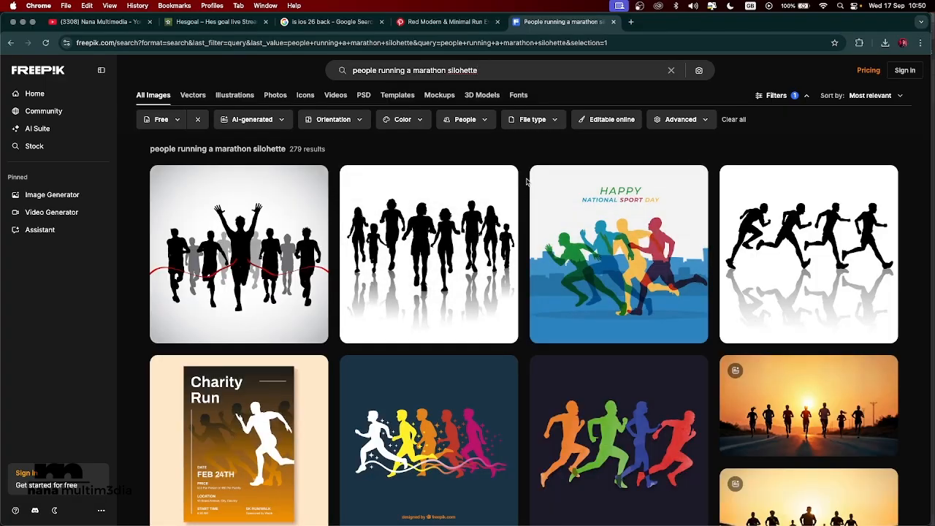
Step: Request the black front-view jogging silhouettes image and log in to Freepik with the saved Google account
scroll(522, 184, down, 1)
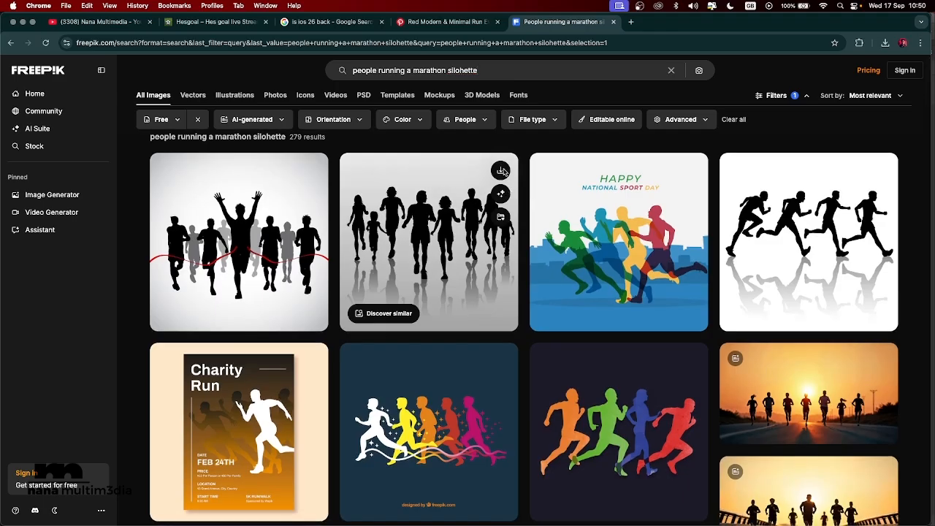
click(501, 171)
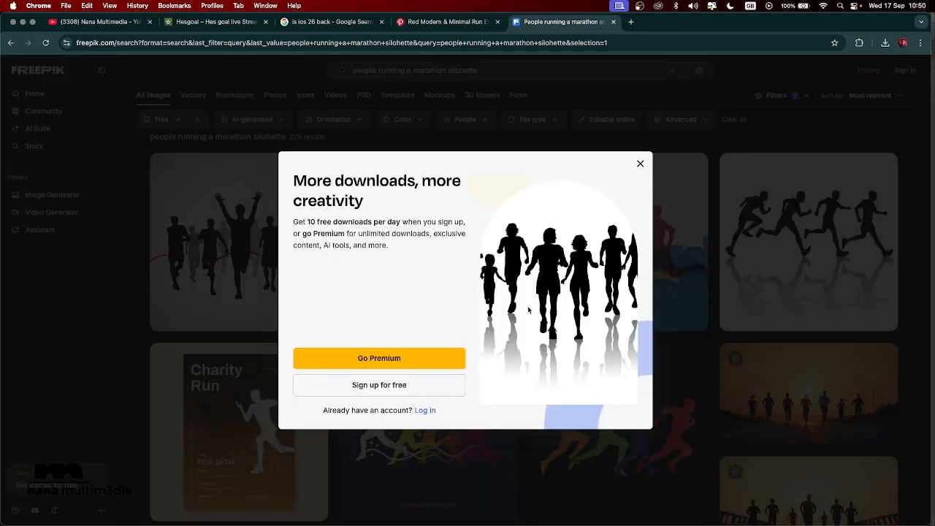
click(425, 411)
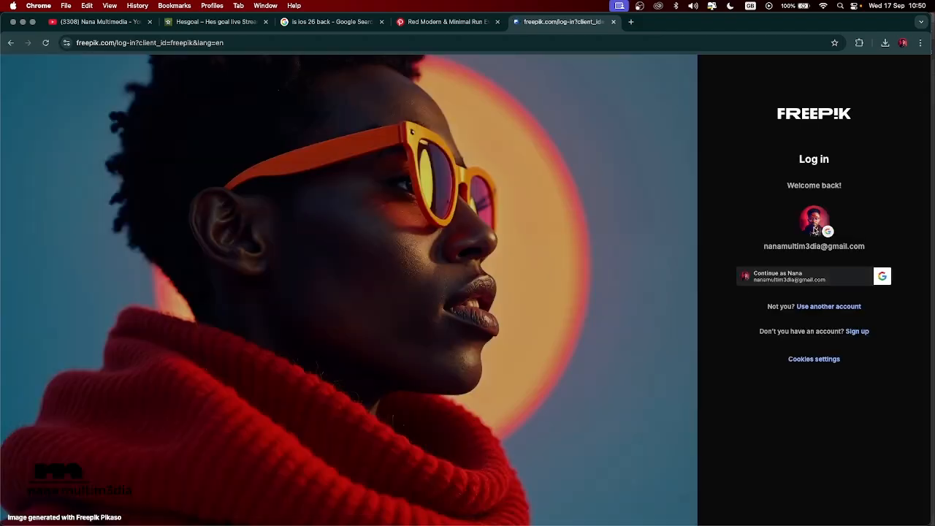
click(803, 276)
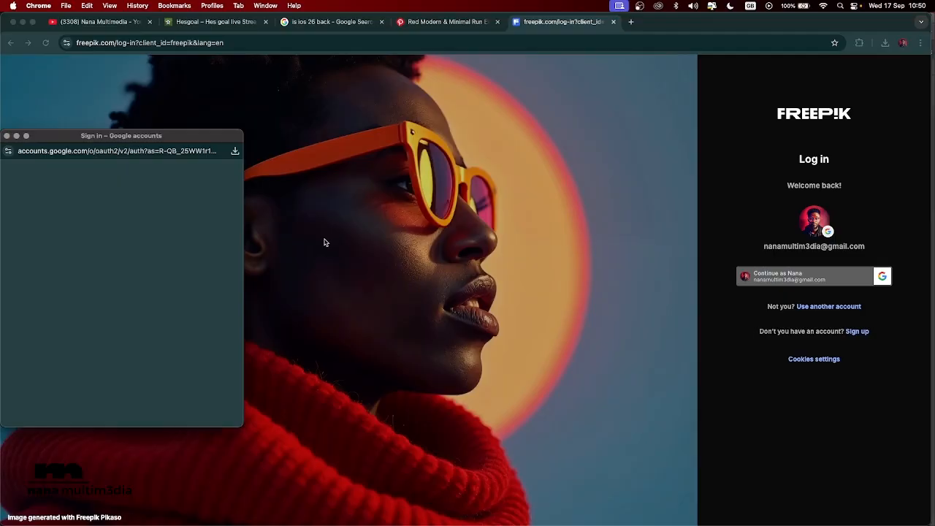
click(103, 276)
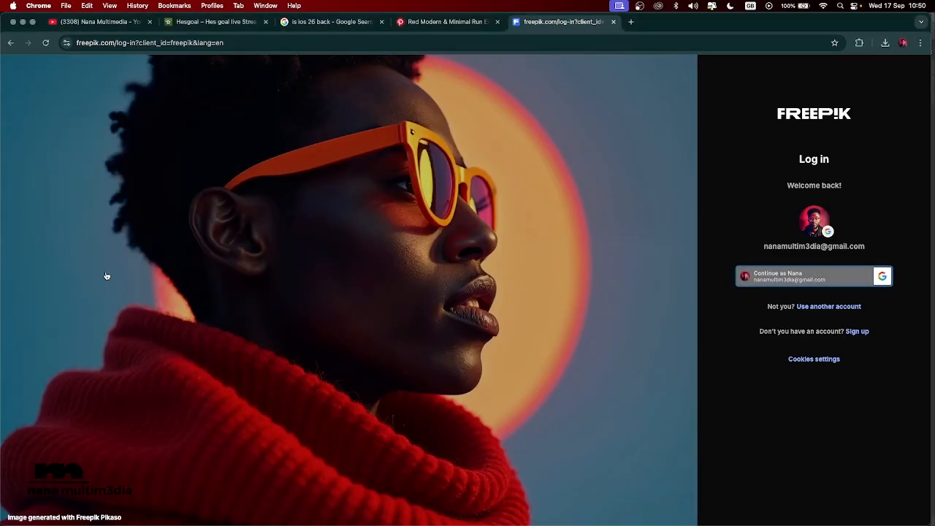
click(760, 280)
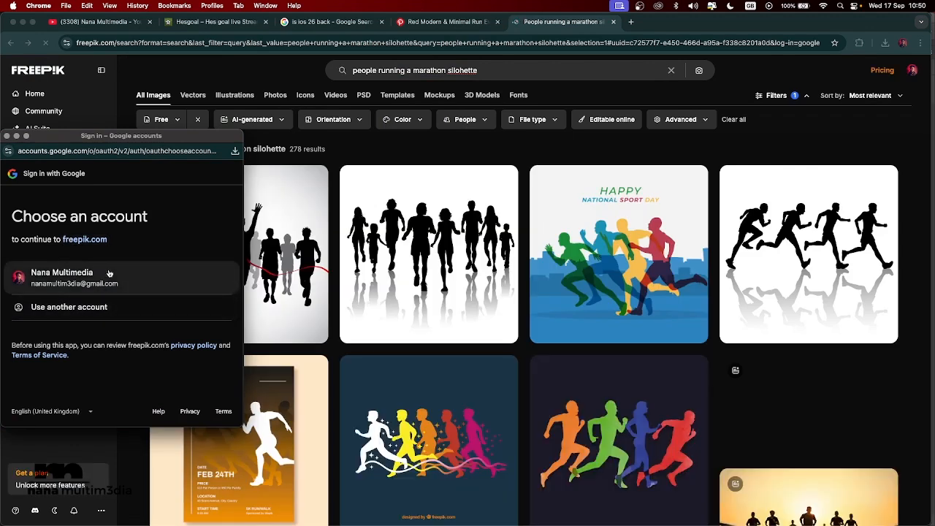
click(109, 273)
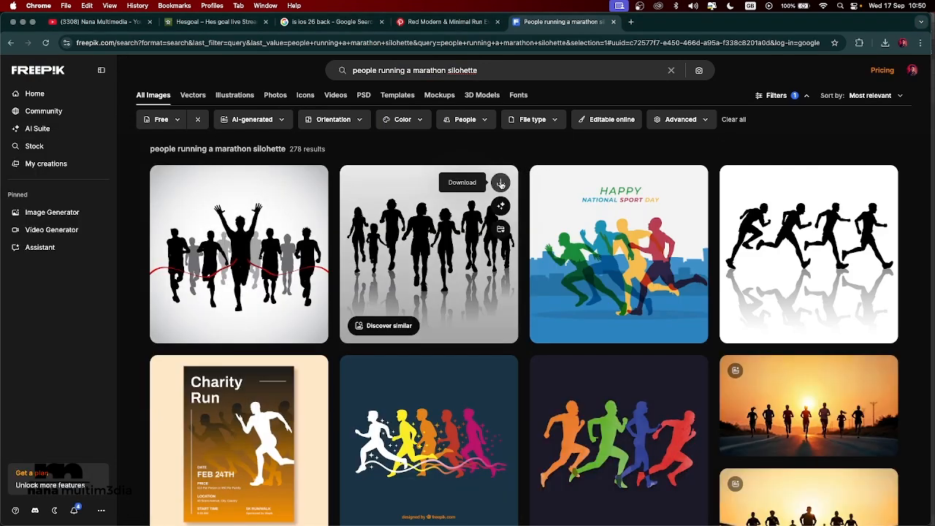
Step: Download the image of black front-facing jogging silhouettes with reflections on white
click(501, 184)
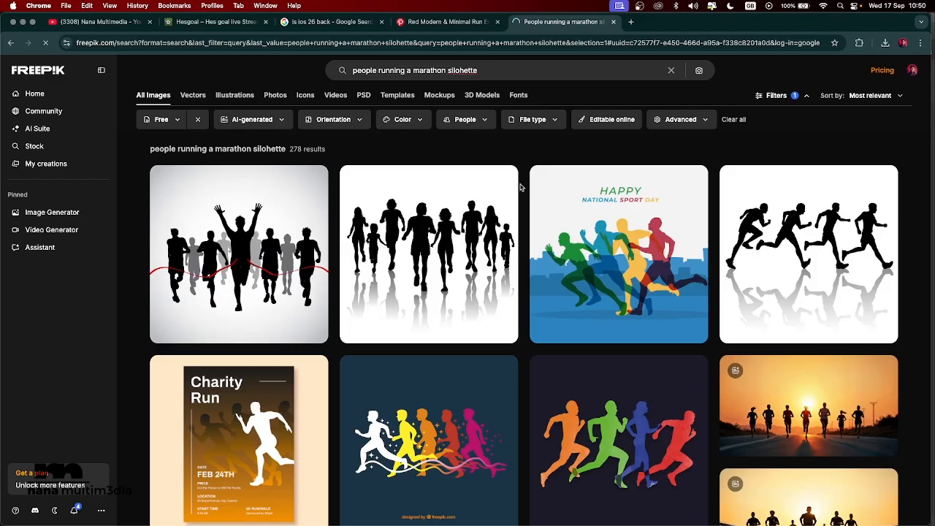
scroll(521, 187, down, 12)
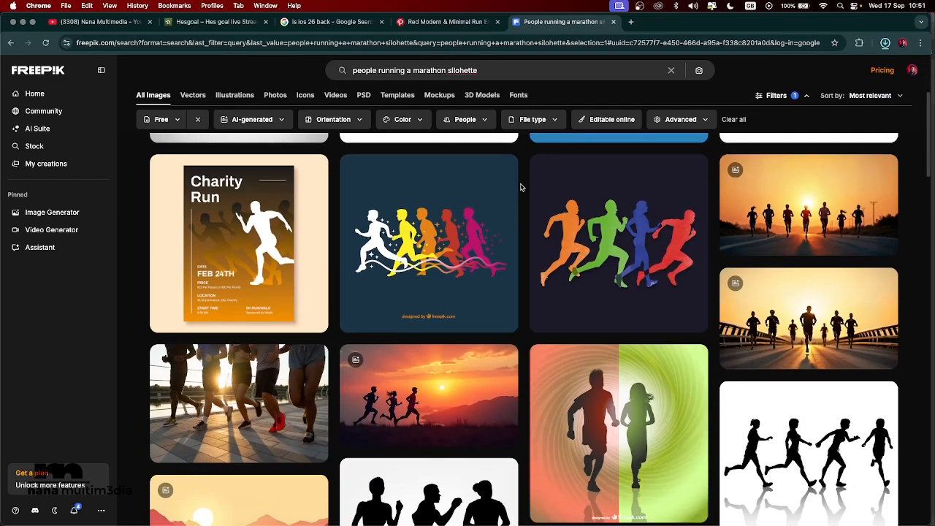
scroll(520, 188, up, 15)
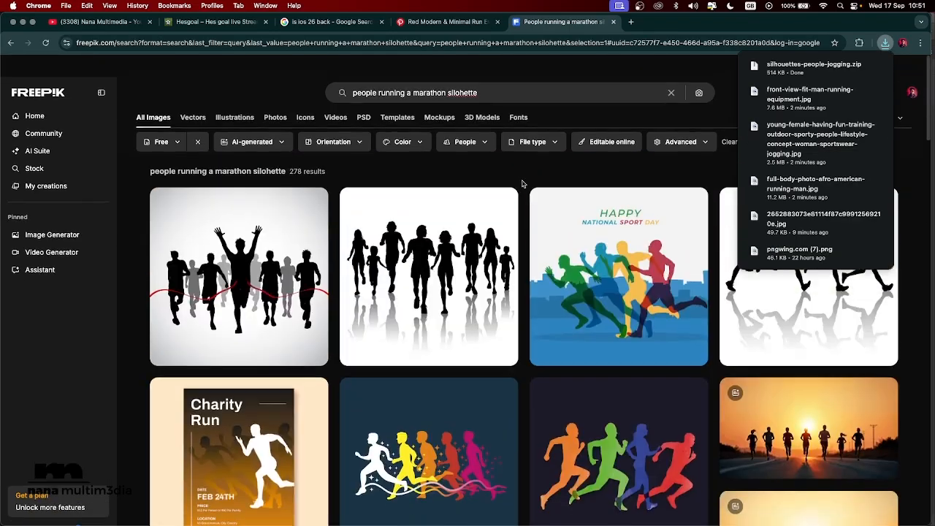
Step: Replace the image search with "landscape of a city"
click(495, 68)
drag(495, 68, 349, 72)
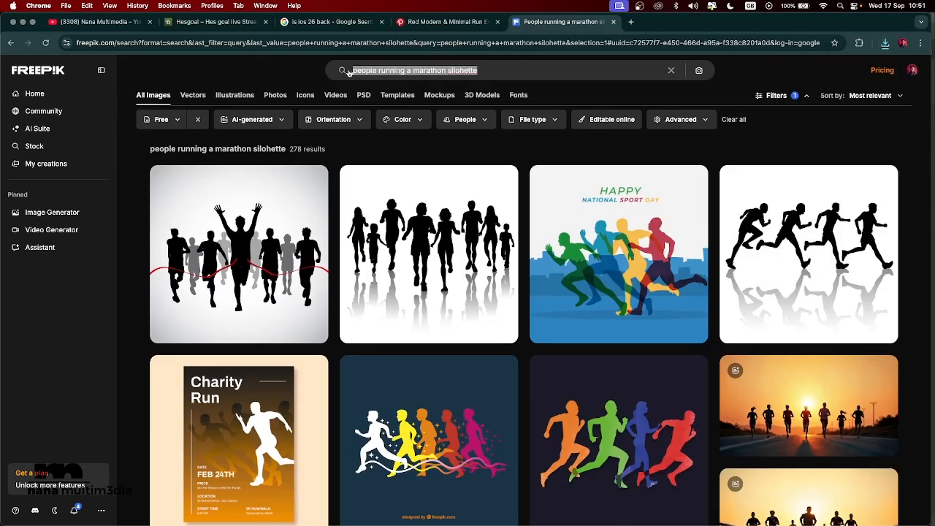
text(lan)
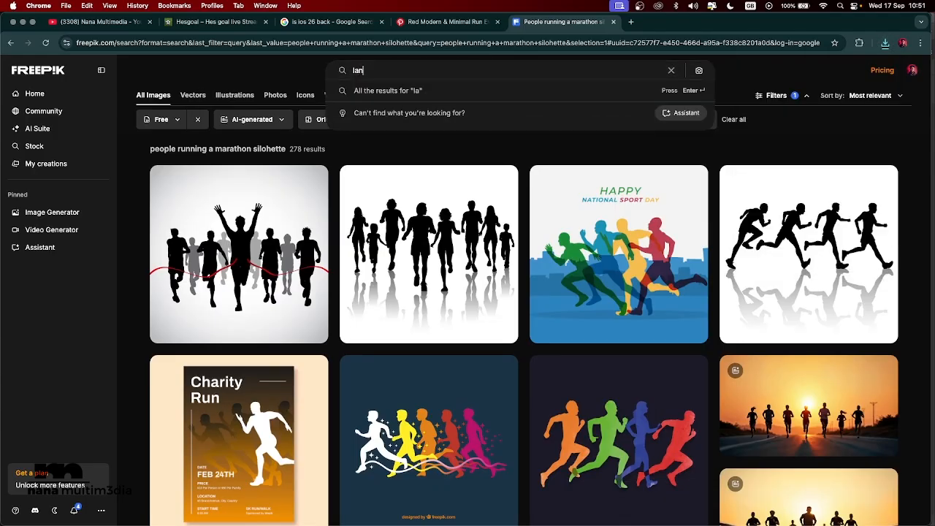
text(dscape of a cit)
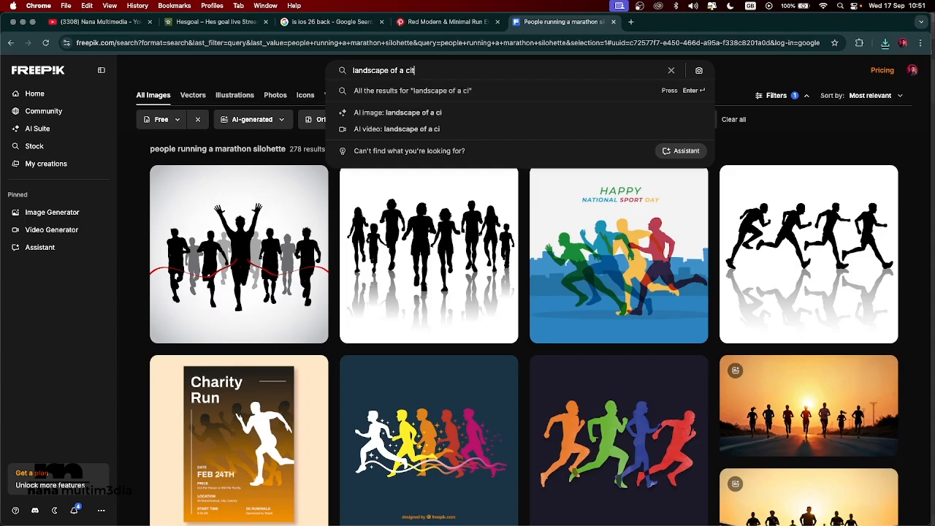
text(y)
key(Return)
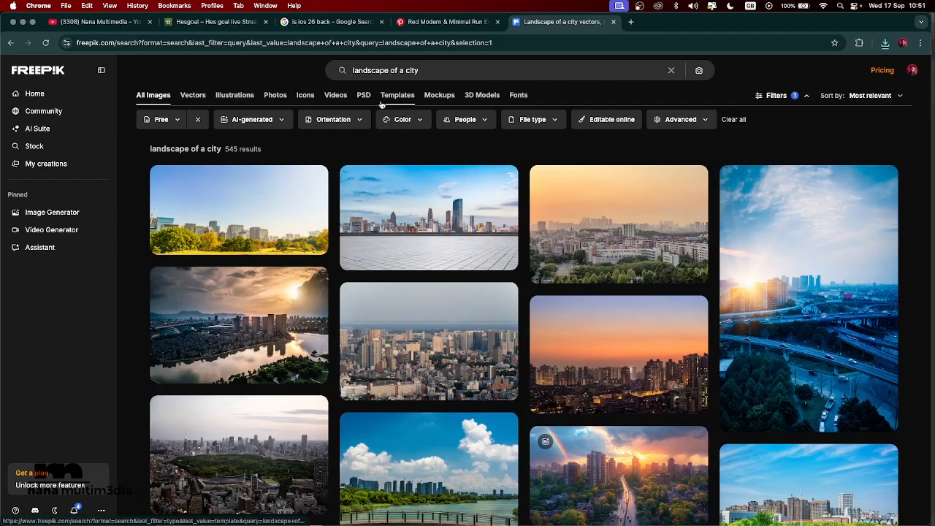
Step: Find and download the high-angle photo of city buildings under a pale cloudy sky
mouse_move(438, 176)
scroll(431, 174, down, 10)
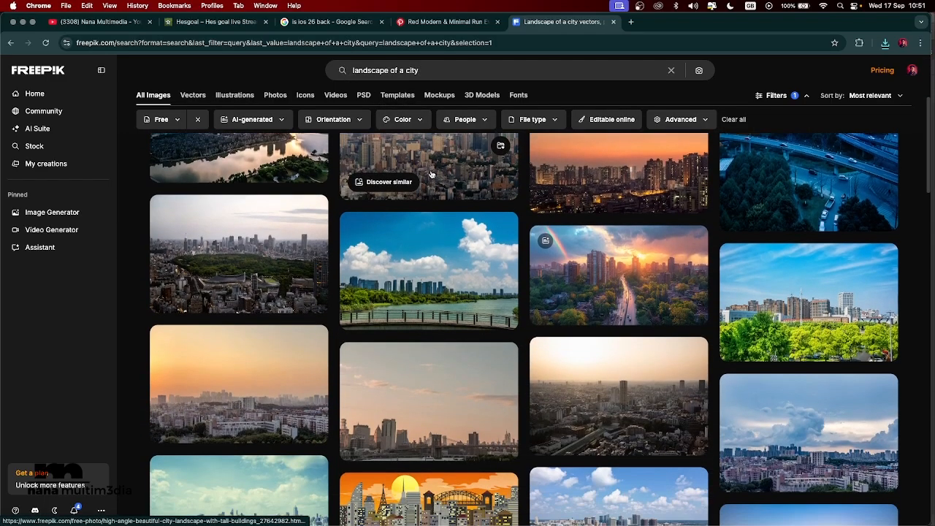
scroll(431, 174, down, 15)
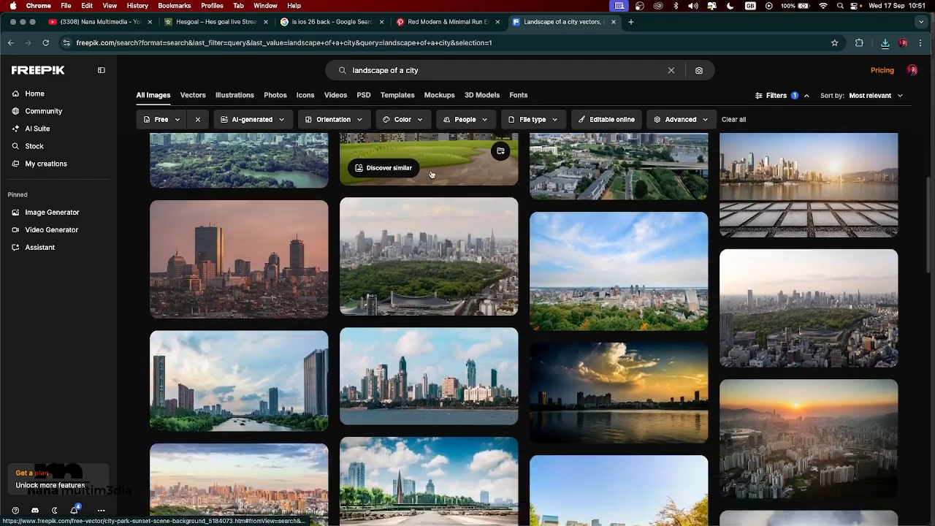
scroll(430, 174, down, 10)
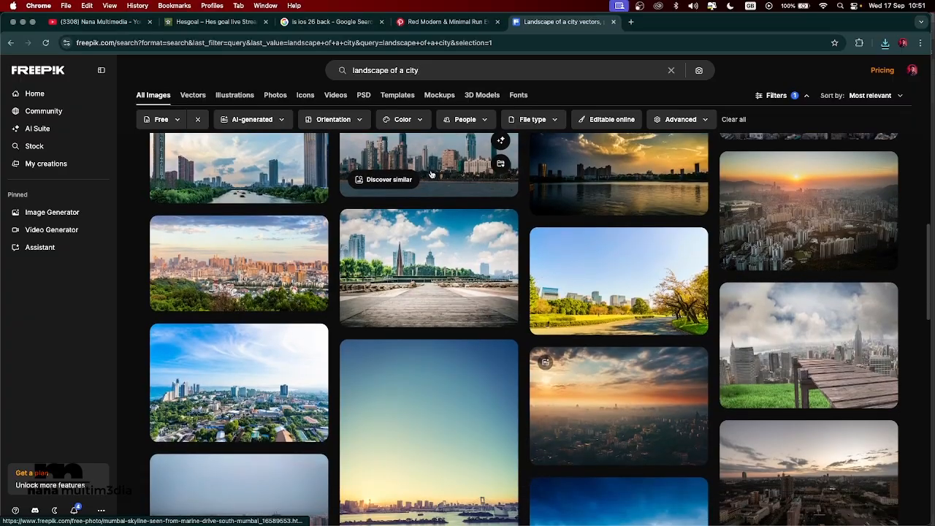
scroll(431, 174, down, 7)
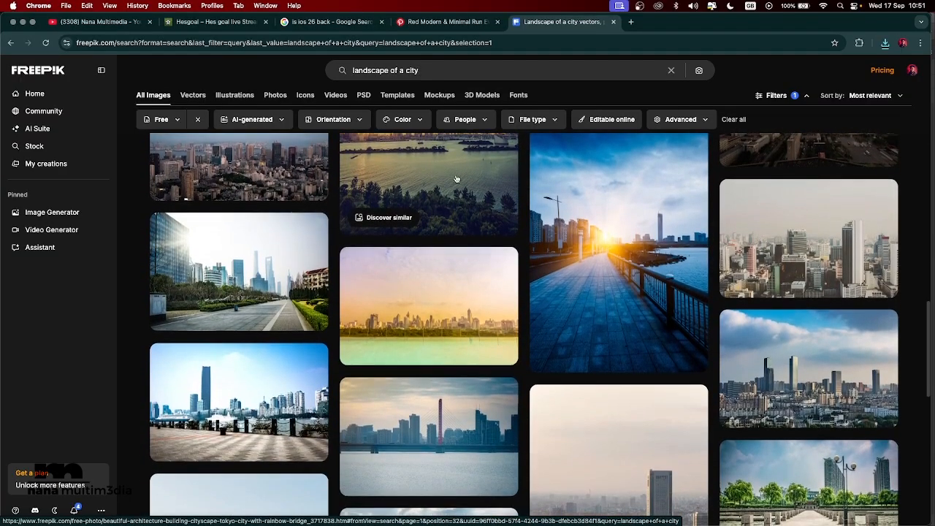
mouse_move(881, 199)
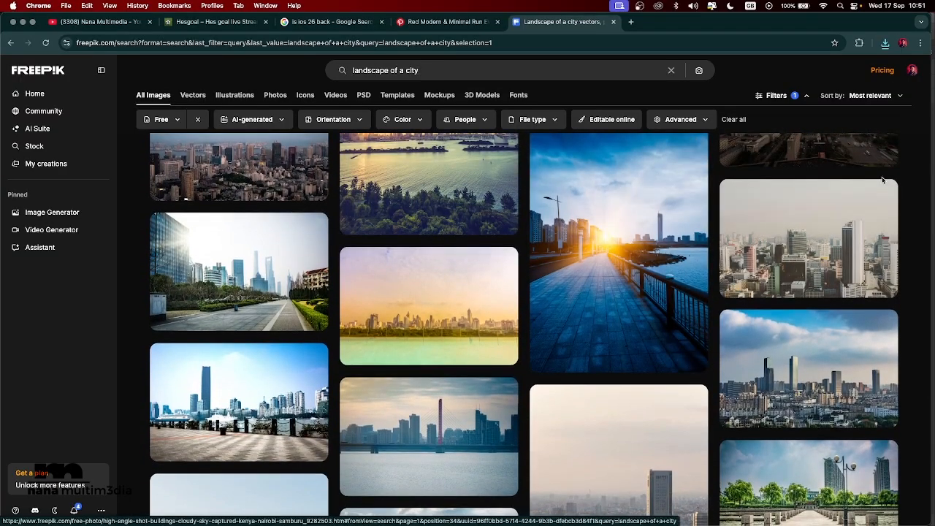
click(880, 198)
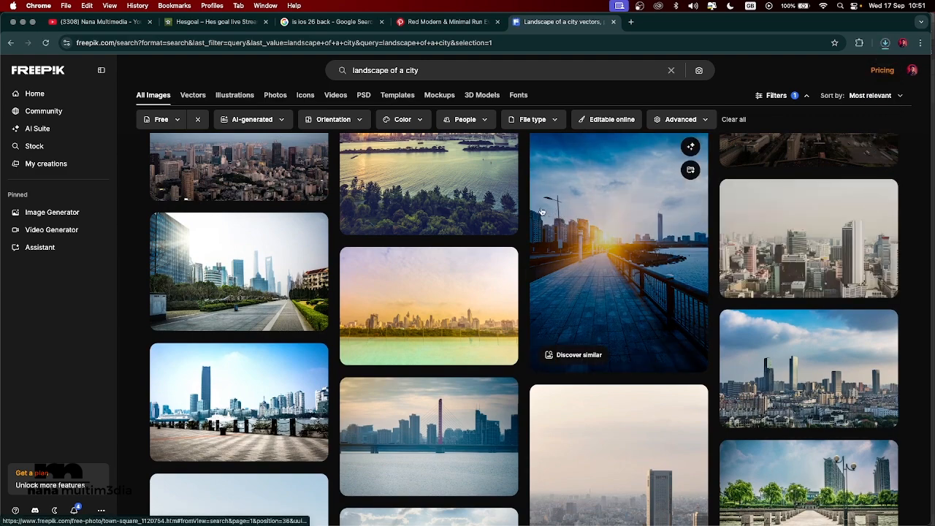
Step: Go to page 2 of the city results and download the portrait photo of skyscrapers under a pink sky
scroll(541, 212, down, 5)
scroll(526, 211, down, 10)
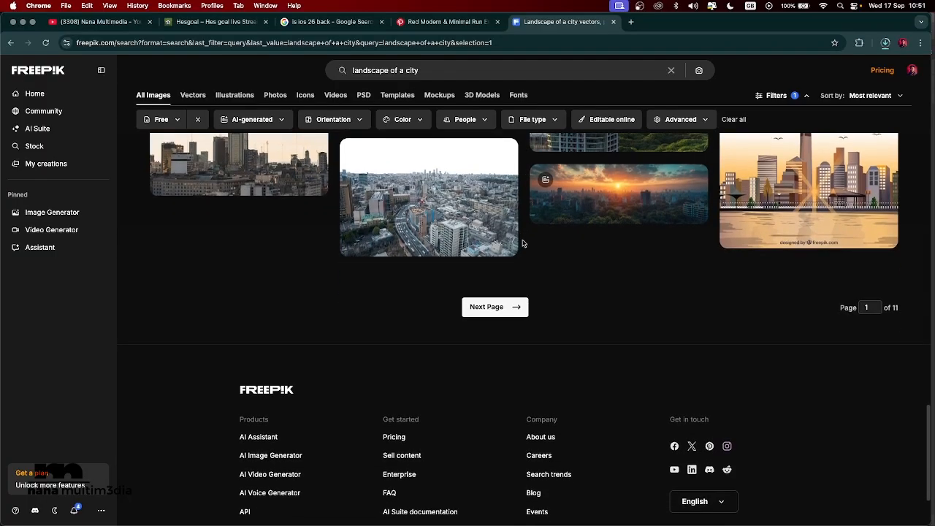
click(502, 306)
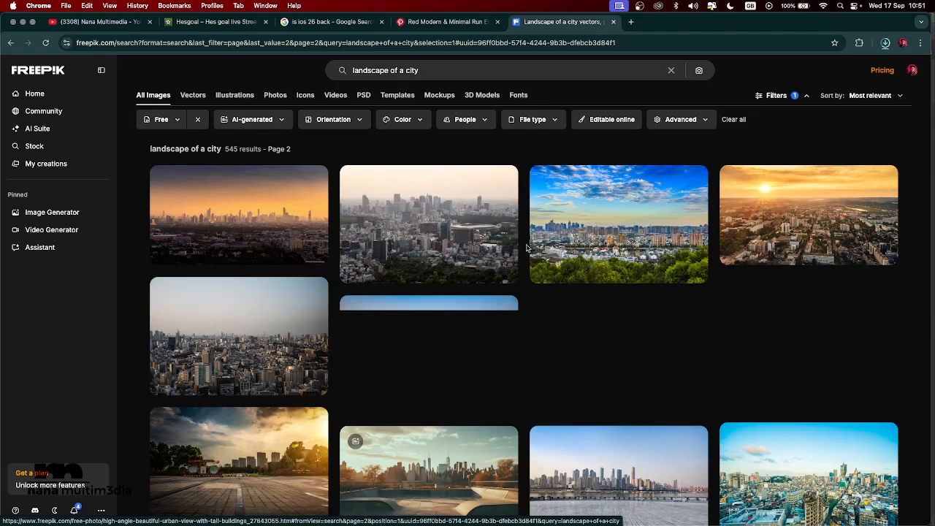
scroll(522, 248, down, 4)
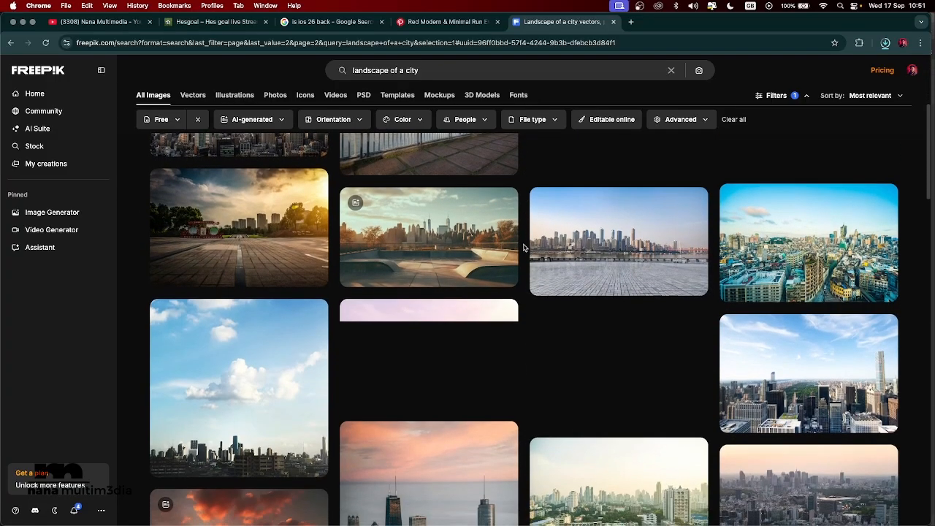
scroll(523, 248, down, 5)
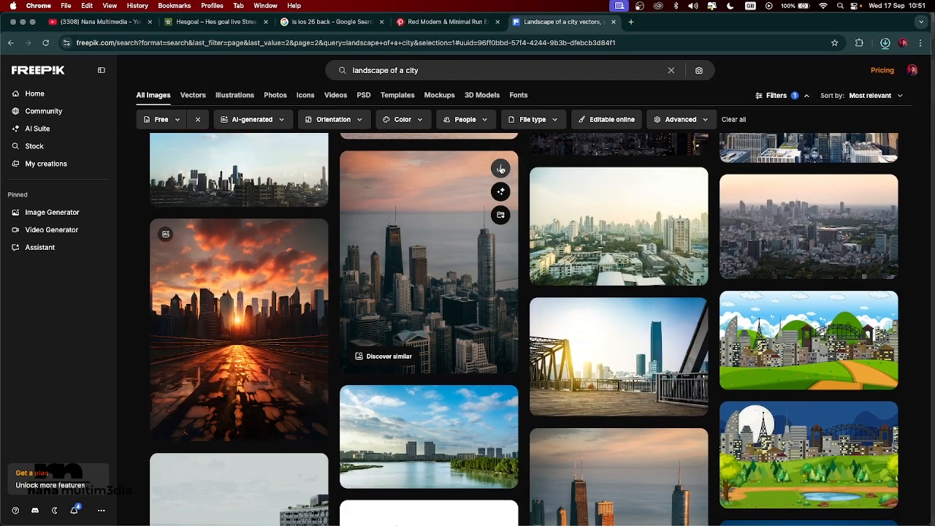
click(500, 169)
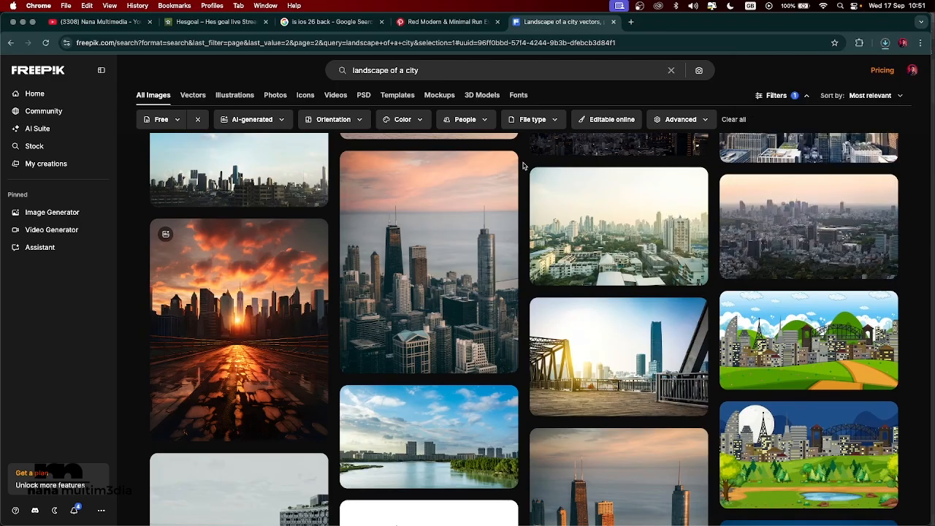
scroll(523, 165, down, 5)
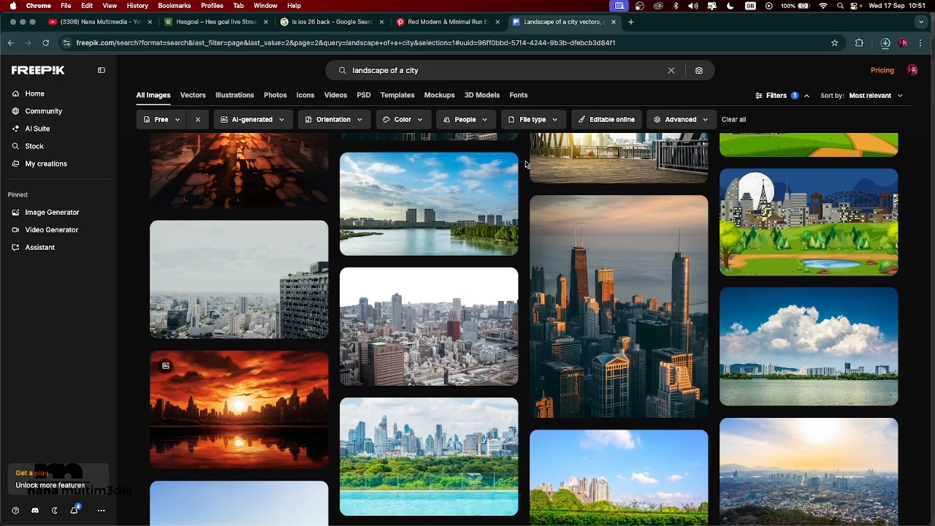
Step: Open PNGWing in a new browser tab and search it for "city landscape"
click(630, 22)
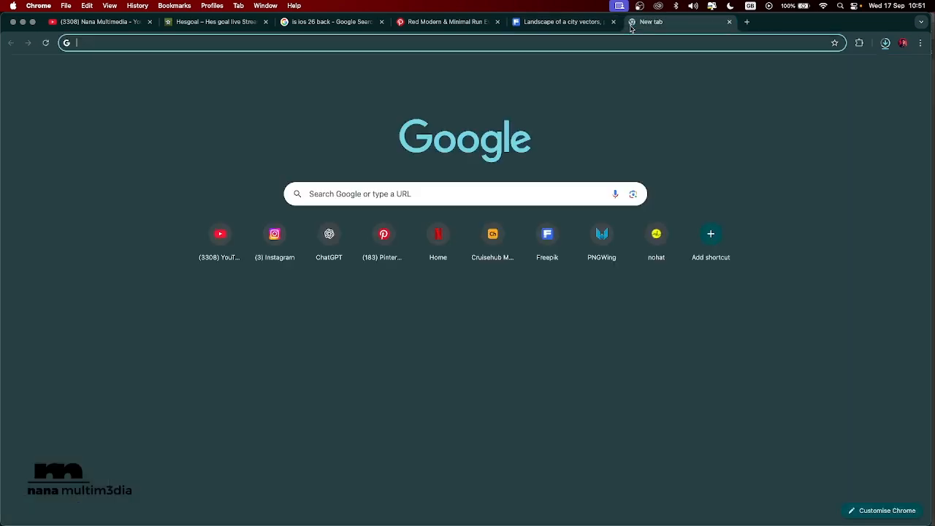
text(png)
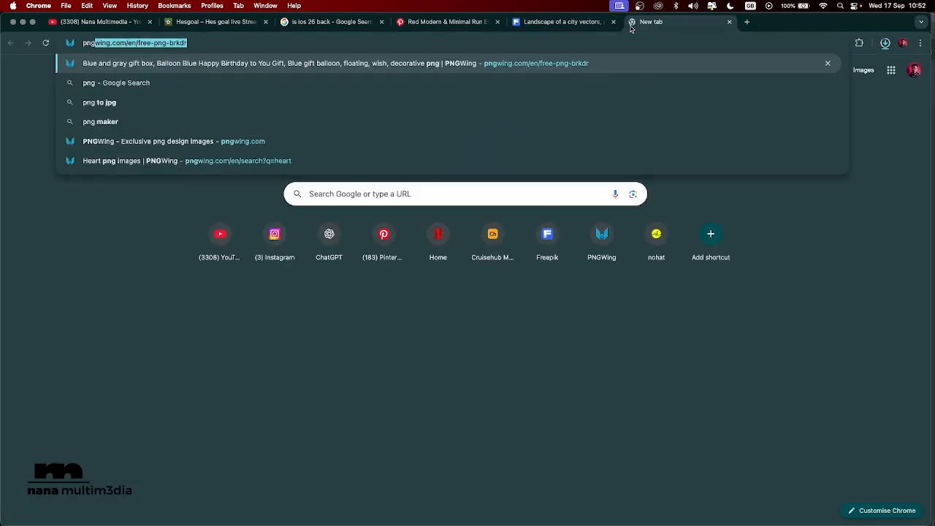
key(Return)
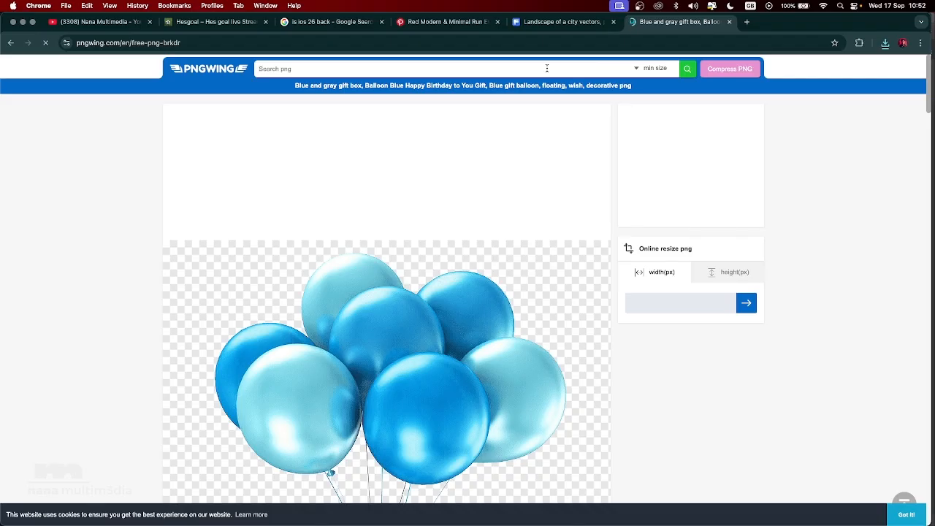
click(546, 68)
text(city)
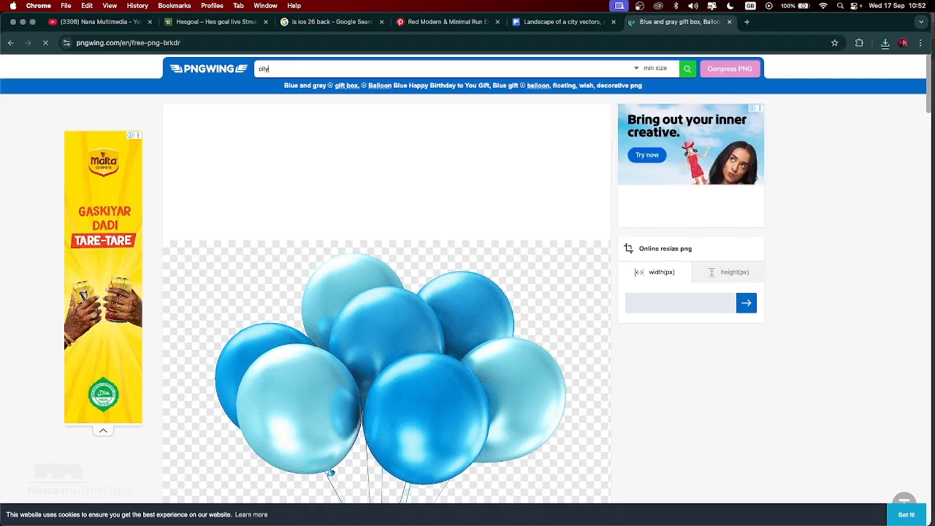
text( landscape)
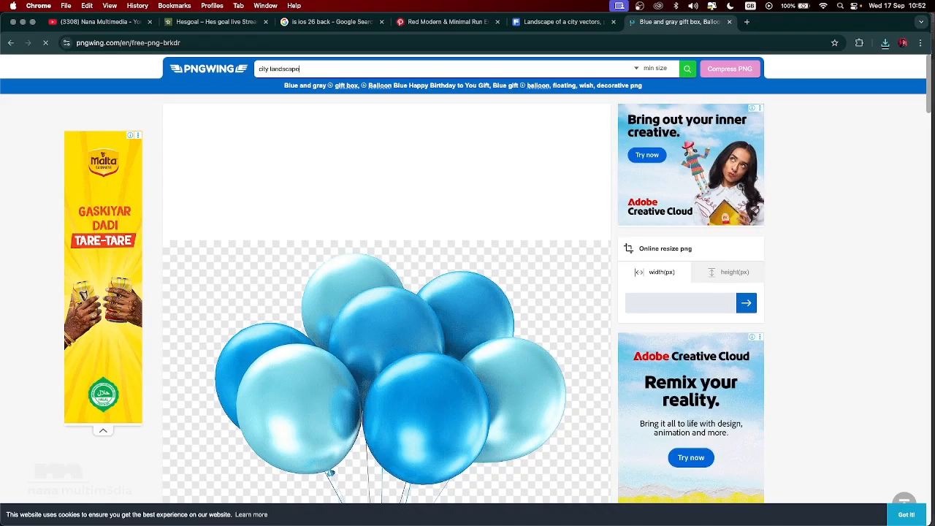
key(Return)
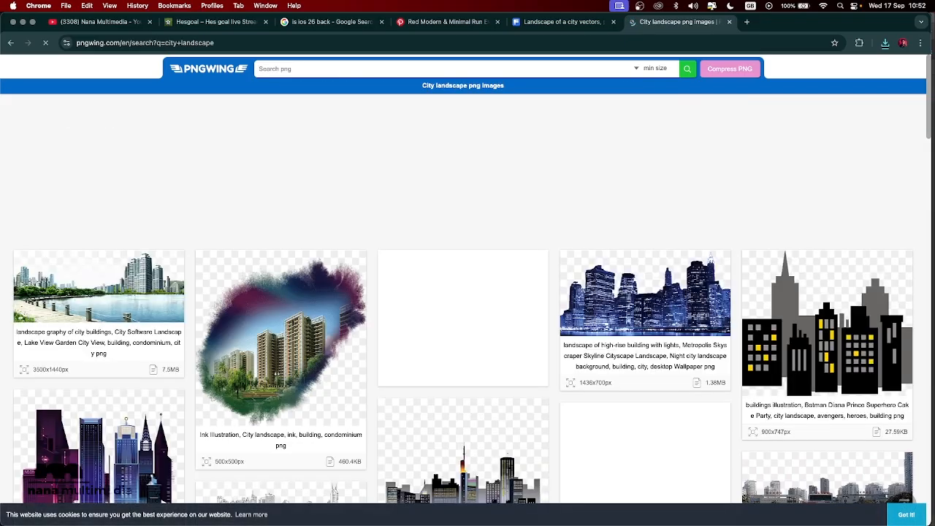
Step: Look through the PNGWing city landscape results for a skyline image suited to the flyer background
scroll(638, 141, down, 2)
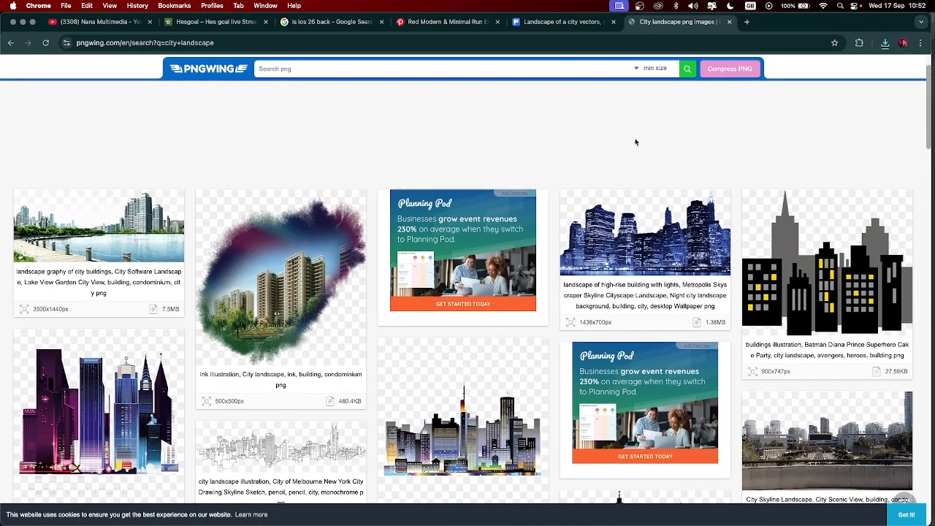
scroll(636, 142, down, 3)
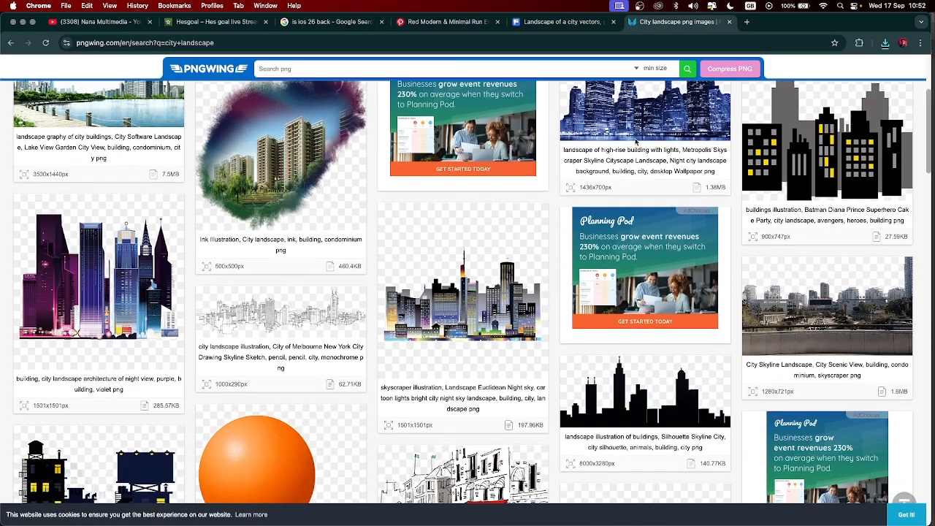
scroll(667, 151, up, 1)
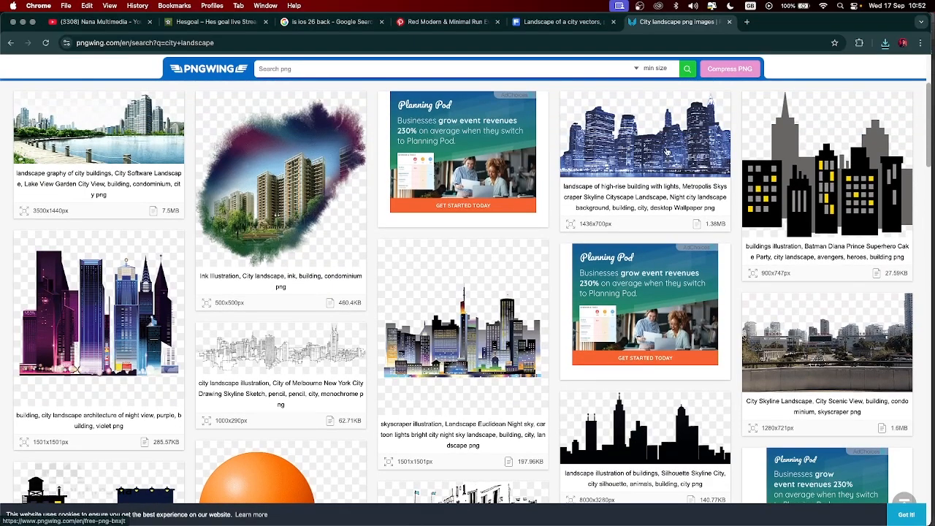
scroll(666, 151, down, 10)
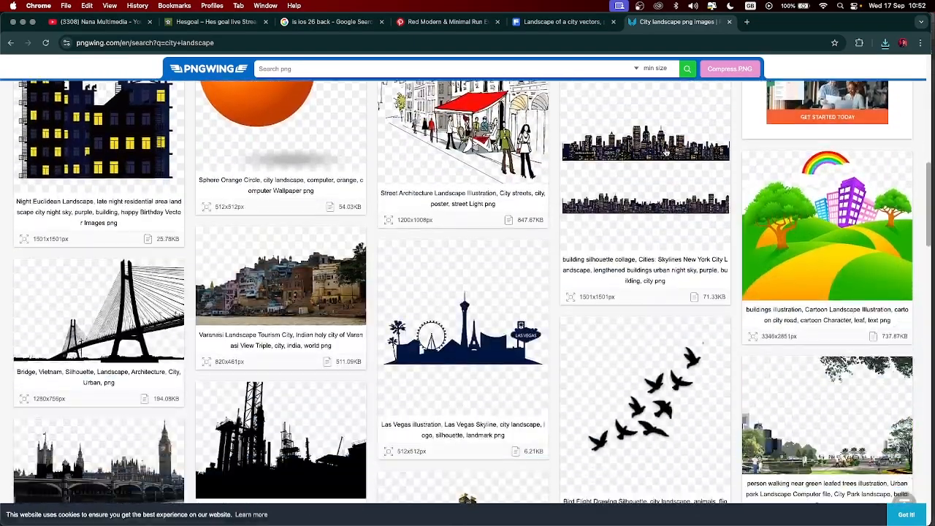
scroll(666, 151, down, 6)
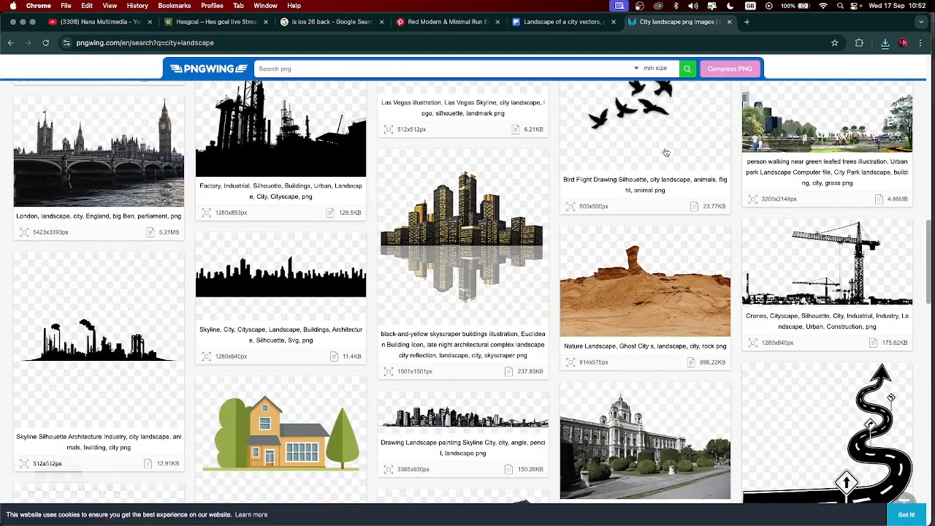
scroll(666, 152, down, 1)
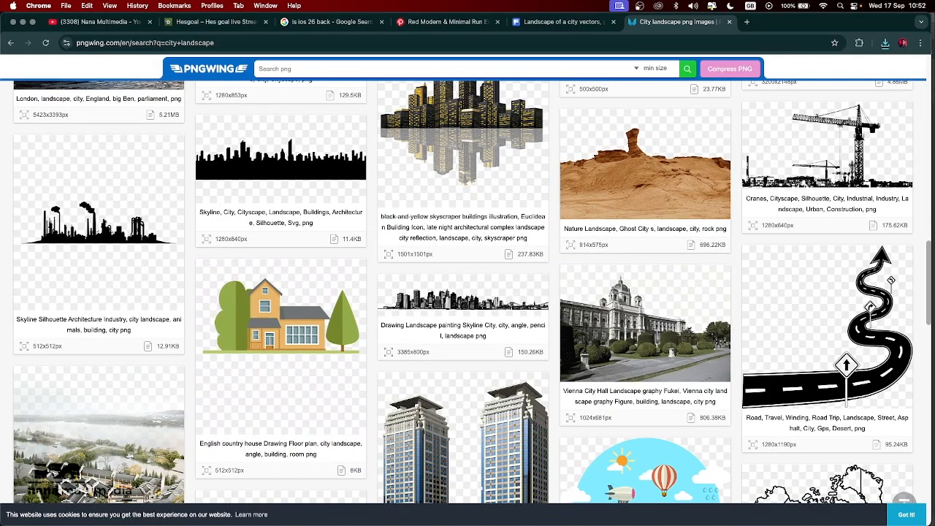
Step: Switch to Photoshop and select the empty Layer 1 in Artboard 1
key(super+Tab)
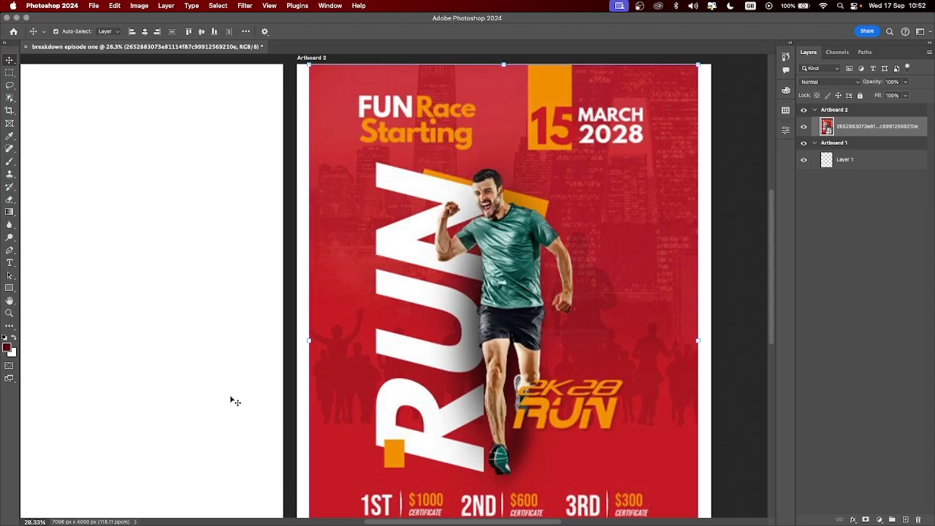
click(188, 375)
scroll(189, 375, down, 5)
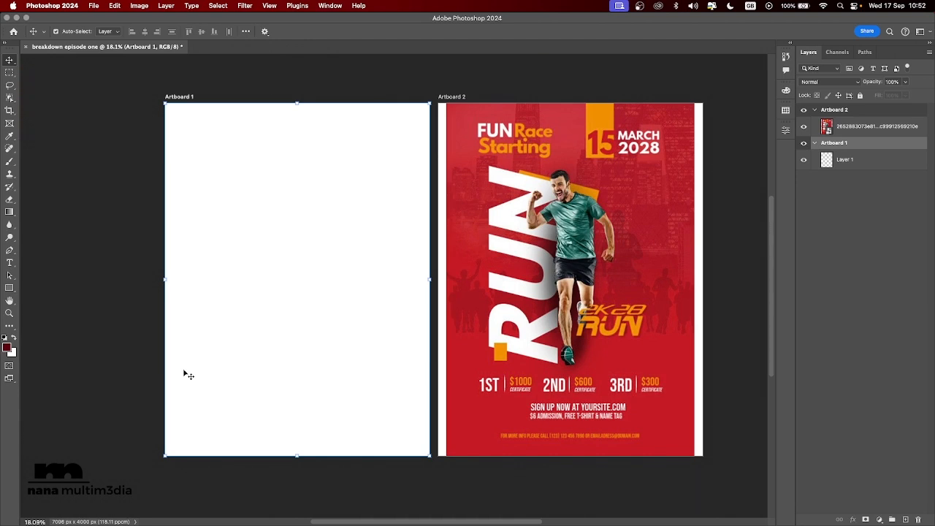
scroll(184, 374, up, 3)
scroll(185, 374, down, 3)
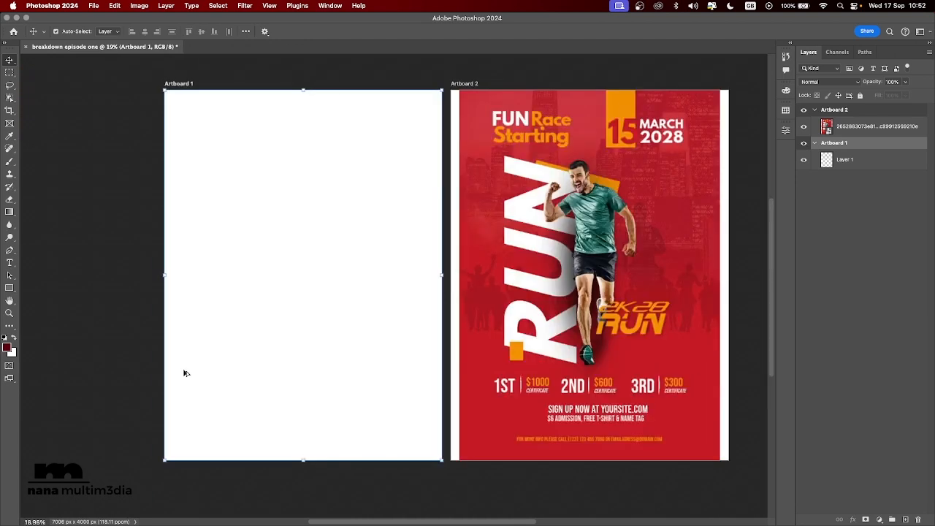
scroll(189, 375, right, 2)
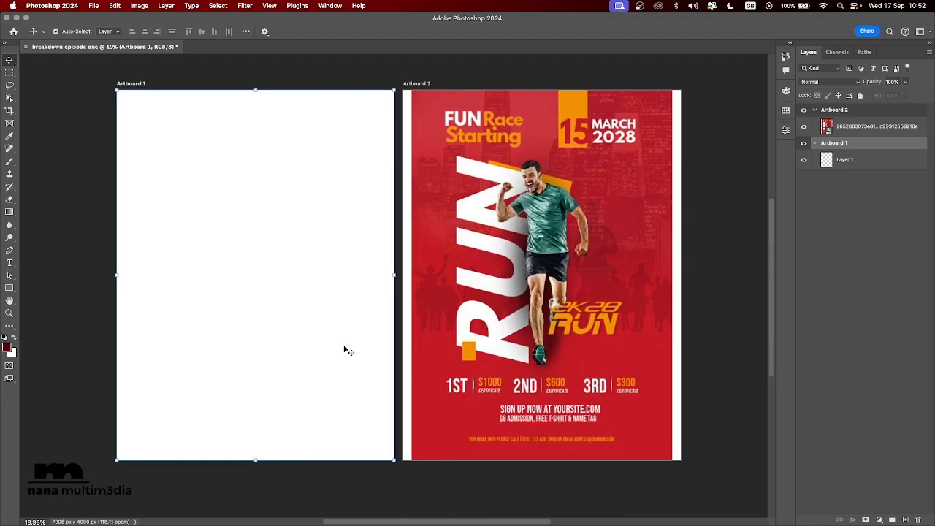
click(870, 162)
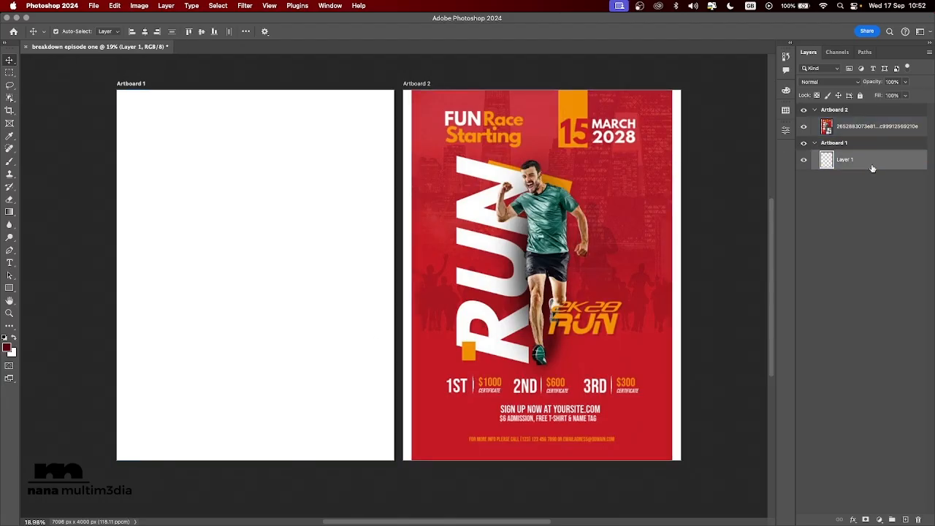
Step: Add a Solid Color fill to Artboard 1 using red c51b26 sampled from the reference flyer's background
click(879, 519)
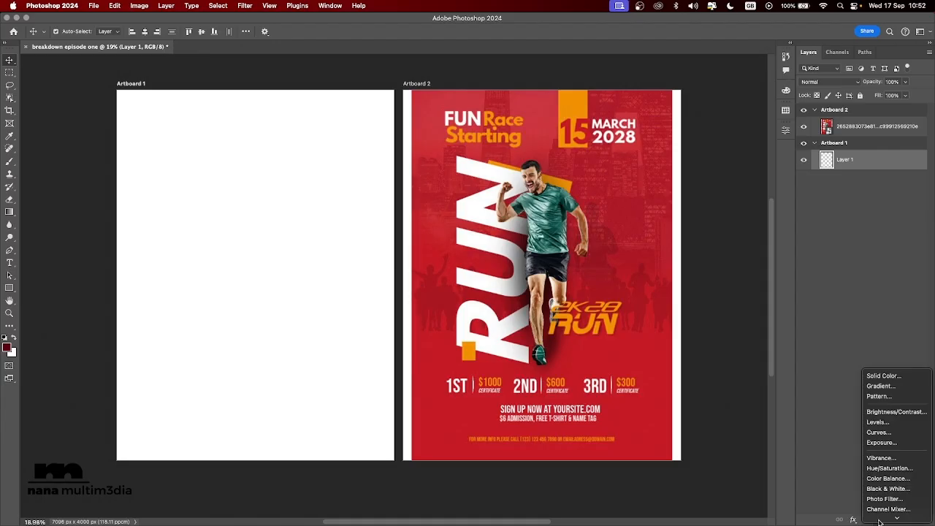
mouse_move(879, 520)
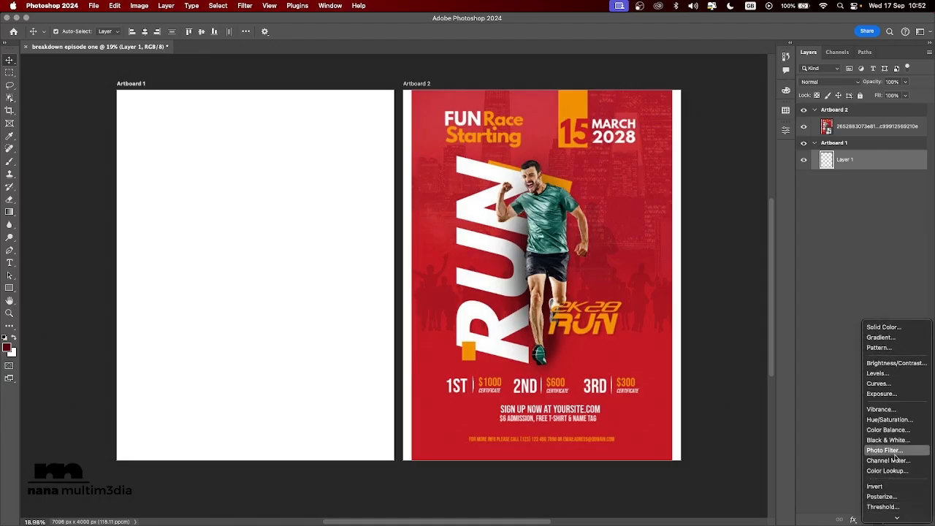
click(904, 331)
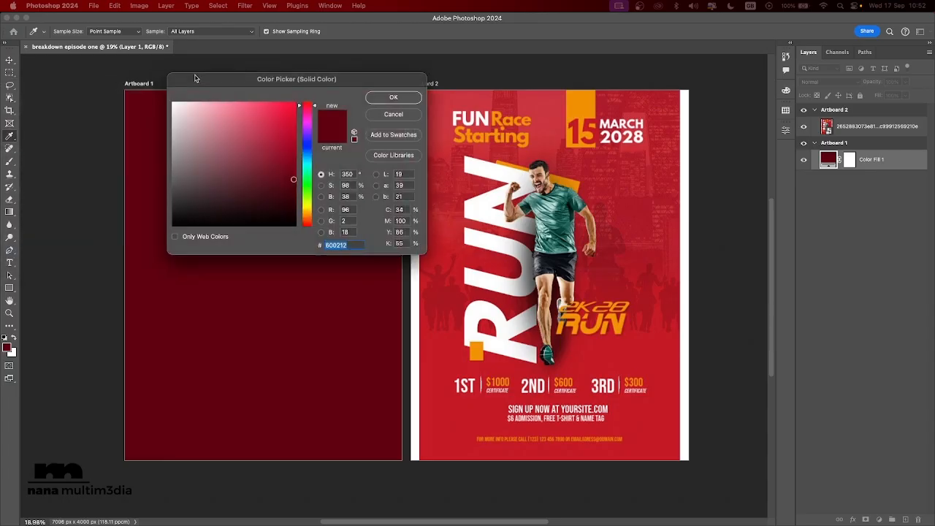
drag(198, 77, 48, 60)
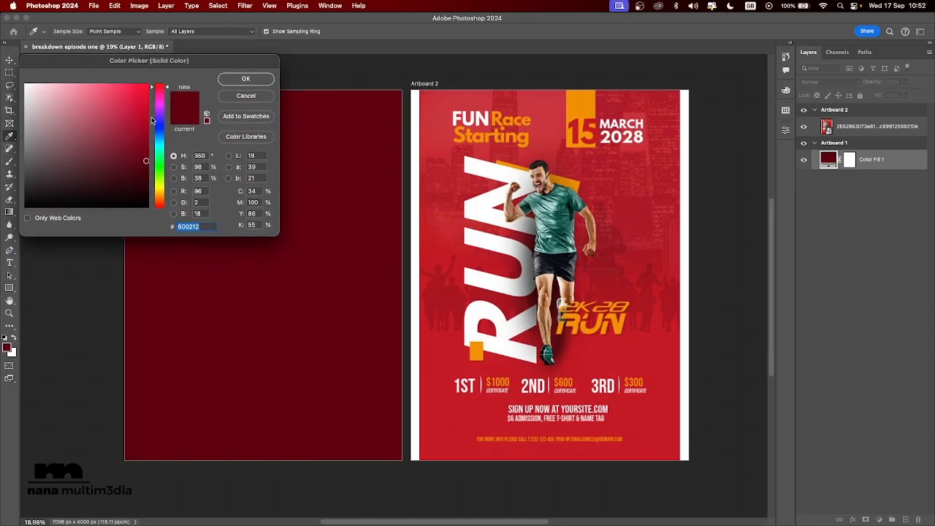
click(447, 395)
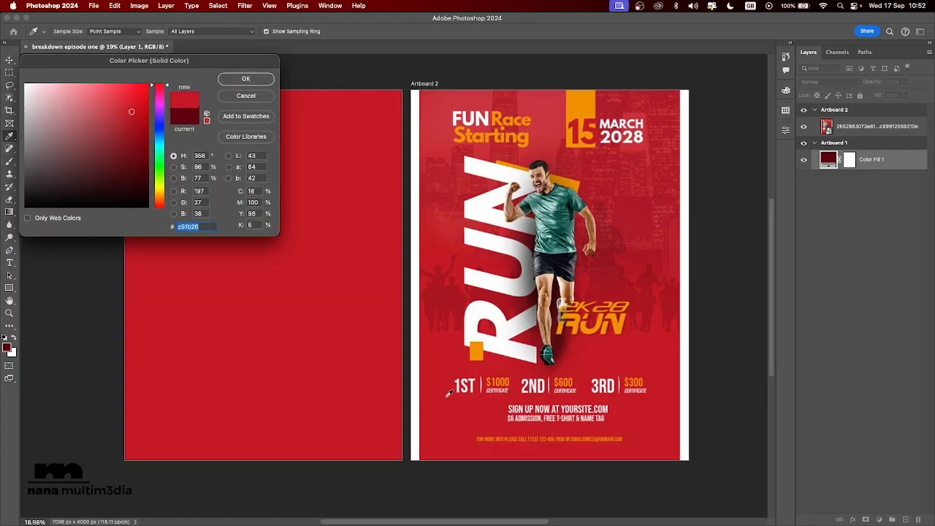
click(246, 80)
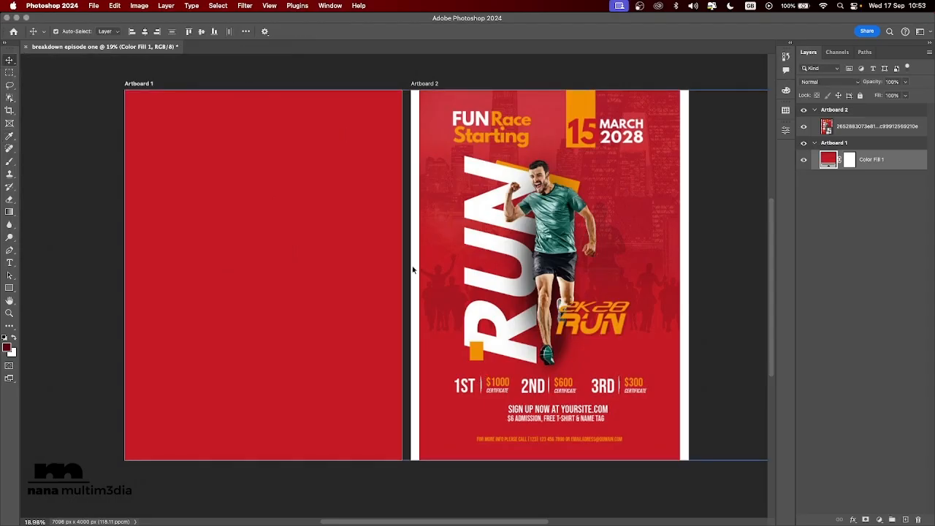
click(525, 95)
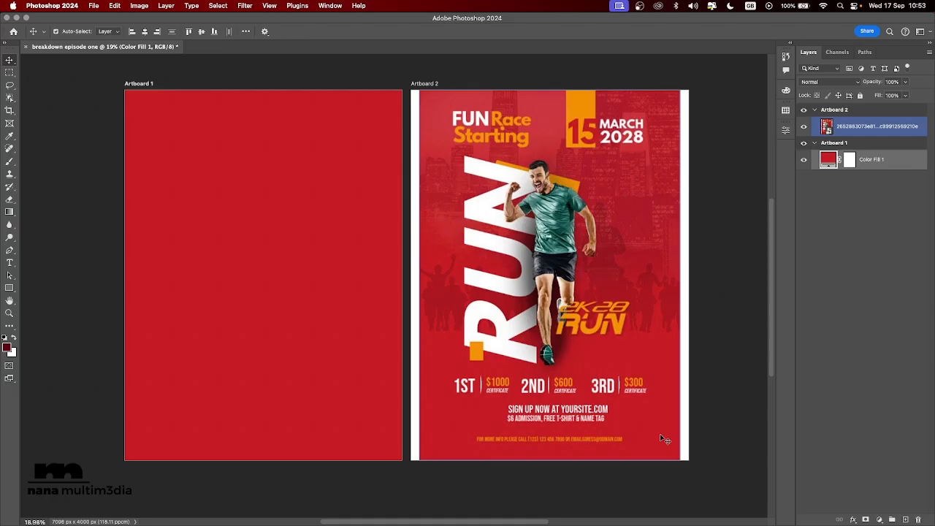
click(115, 382)
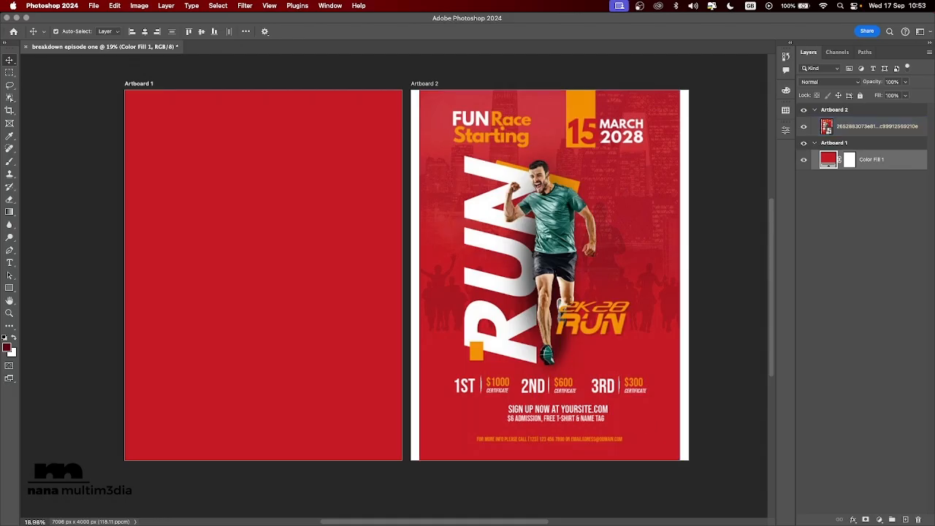
Step: Place view-metro-city-buildings-cityscape.jpg from the Downloads folder onto Artboard 1
key(super+Tab)
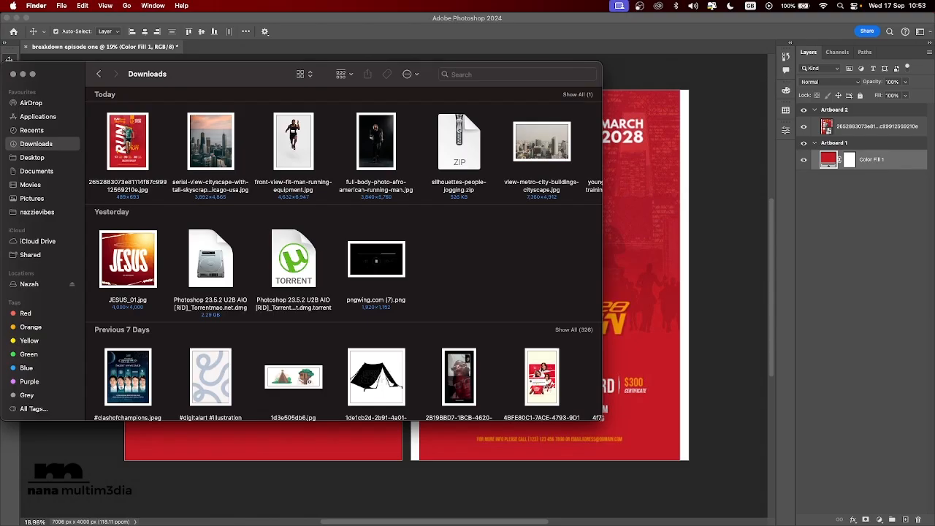
scroll(516, 148, right, 3)
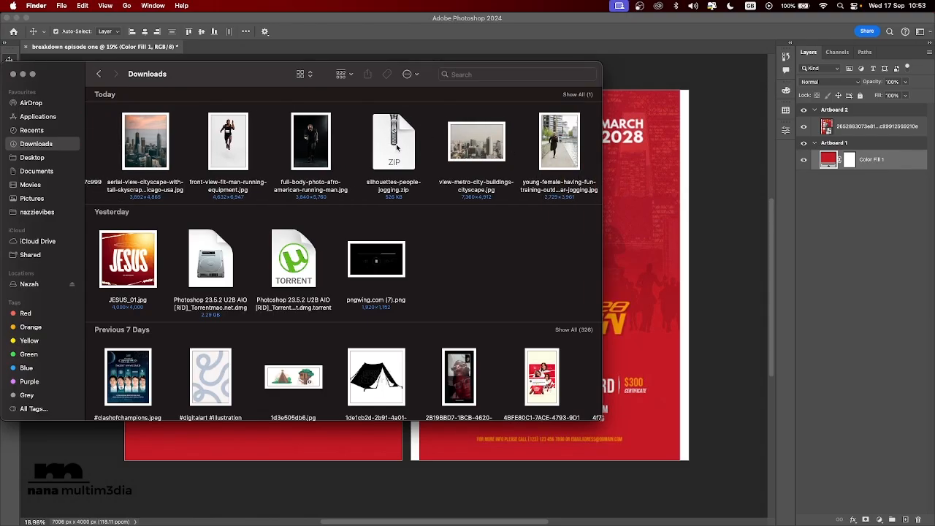
click(486, 141)
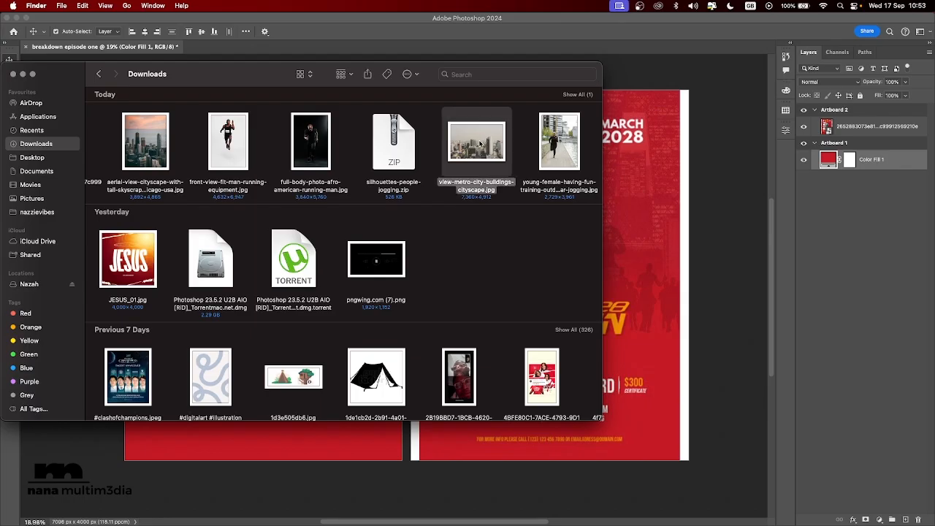
drag(480, 141, 226, 442)
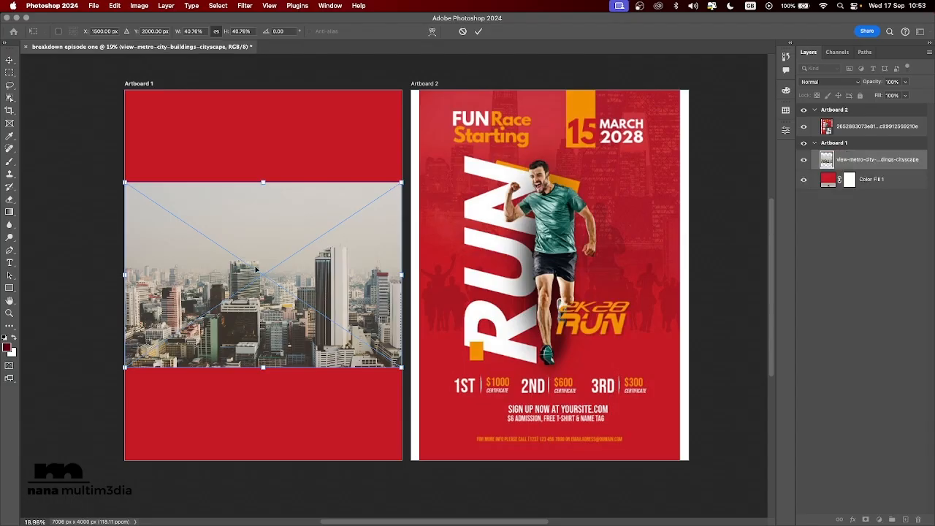
Step: Scale the placed cityscape to 61.76% and position it over the upper part of Artboard 1
drag(264, 181, 265, 102)
drag(294, 297, 296, 236)
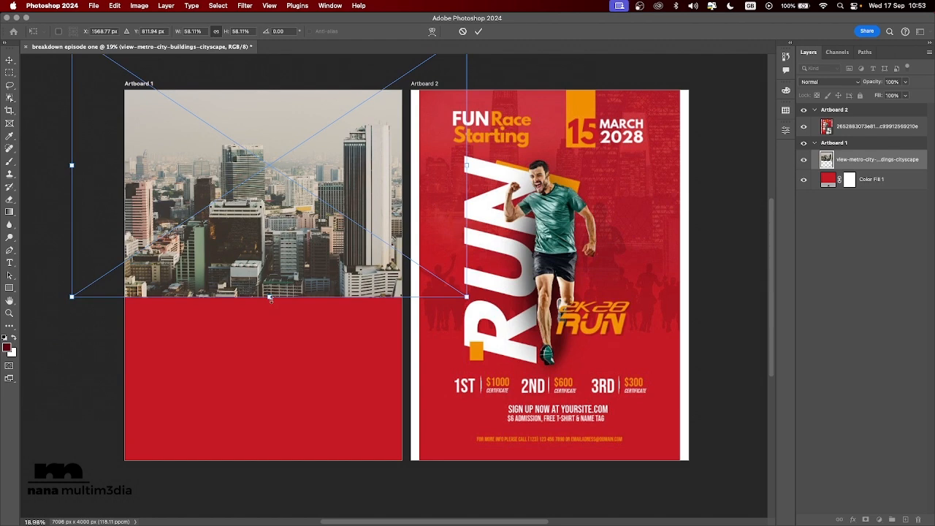
drag(270, 298, 265, 314)
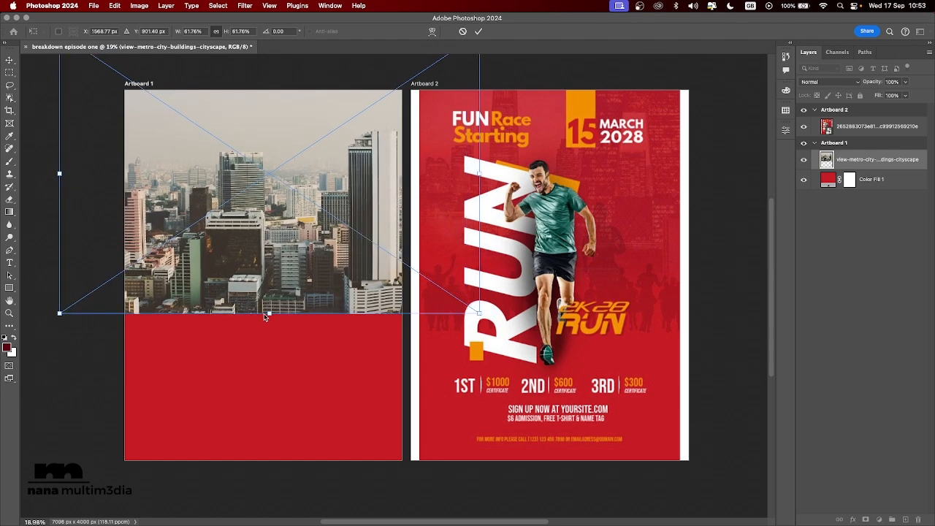
key(Return)
click(265, 315)
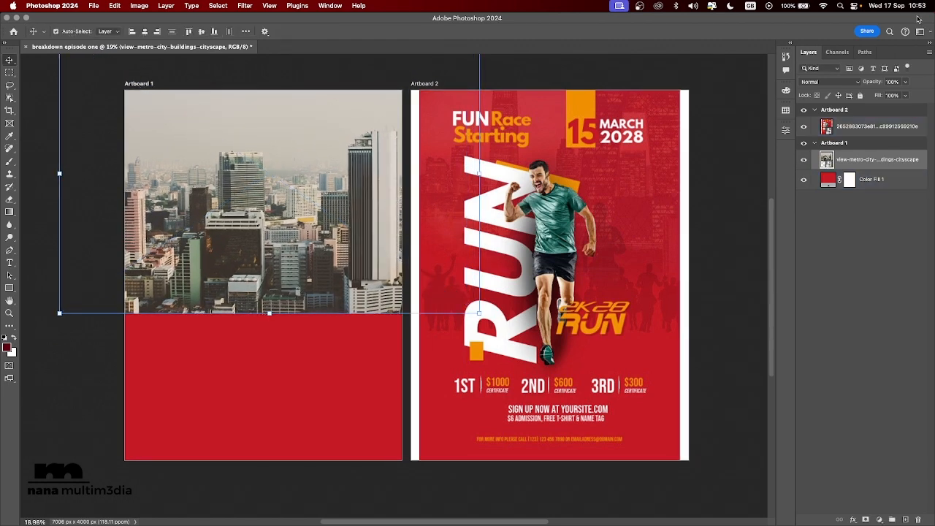
Step: Set the cityscape layer's blend mode to Soft Light
click(839, 83)
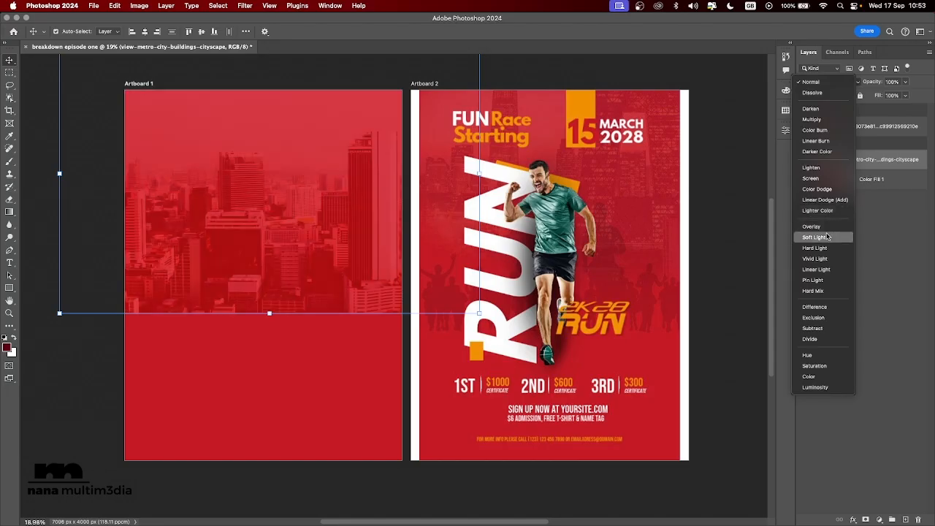
click(828, 237)
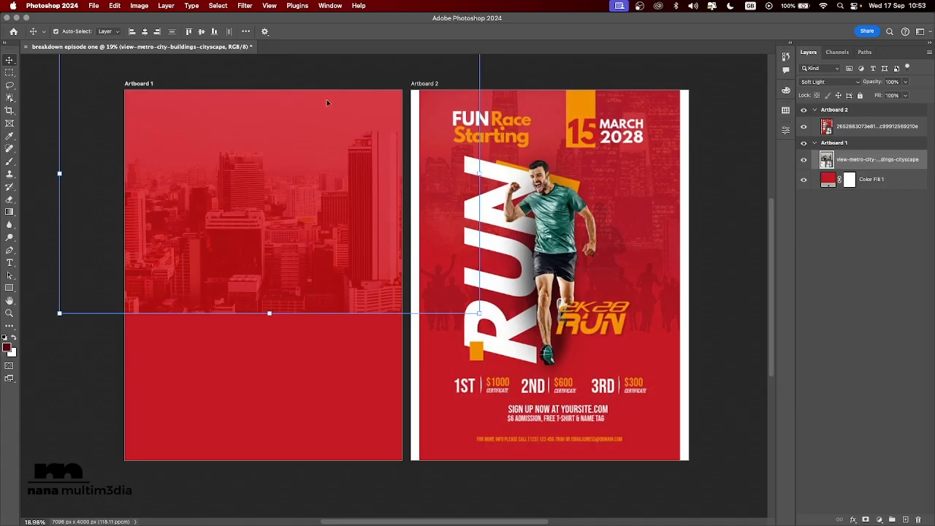
click(515, 129)
Step: Enlarge the cityscape further and move it up so its lower edge sits about three-fifths down Artboard 1
drag(270, 313, 270, 374)
drag(287, 317, 297, 257)
key(Return)
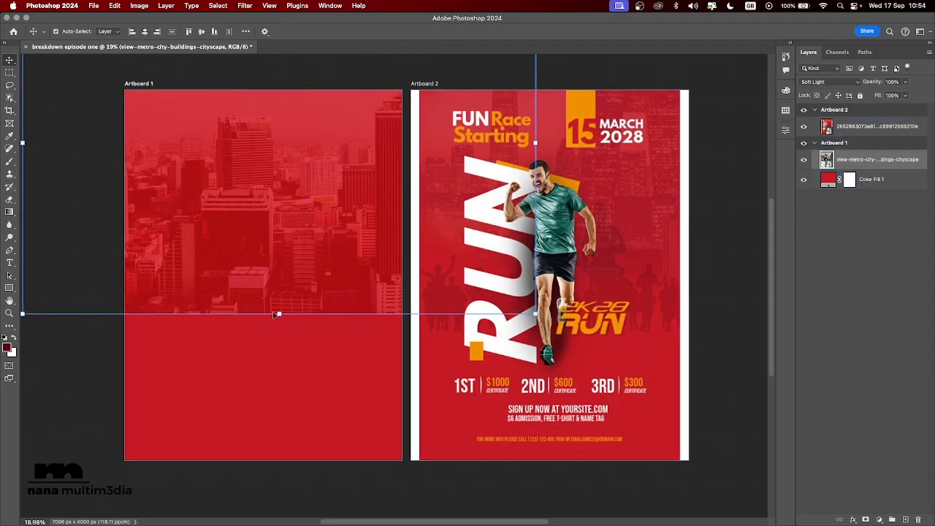
click(204, 358)
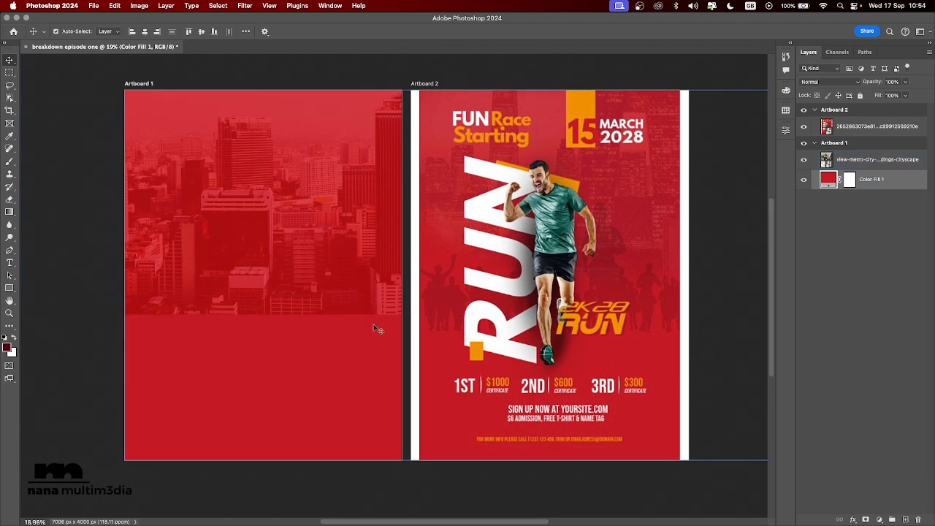
click(674, 277)
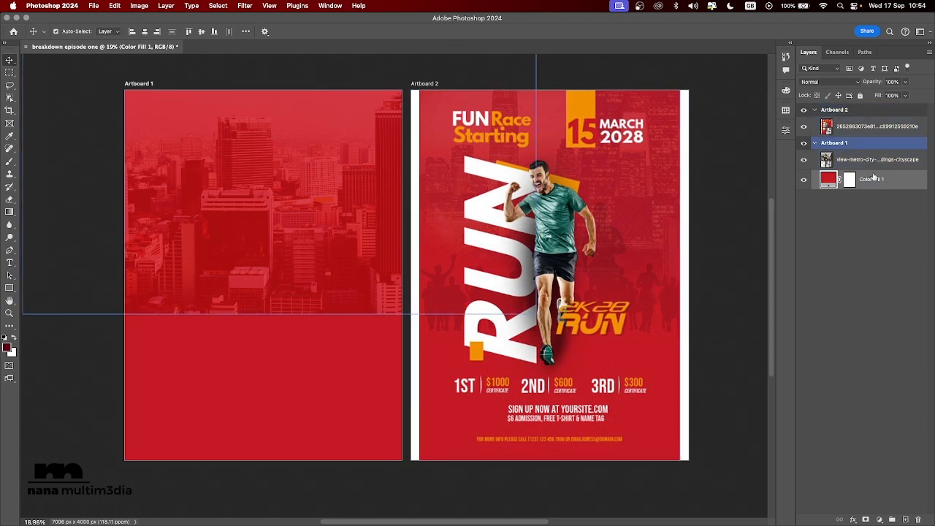
Step: Add a layer mask to the cityscape layer and fade its lower edge with a black 1000 px brush at 100% opacity and 10% flow
click(882, 159)
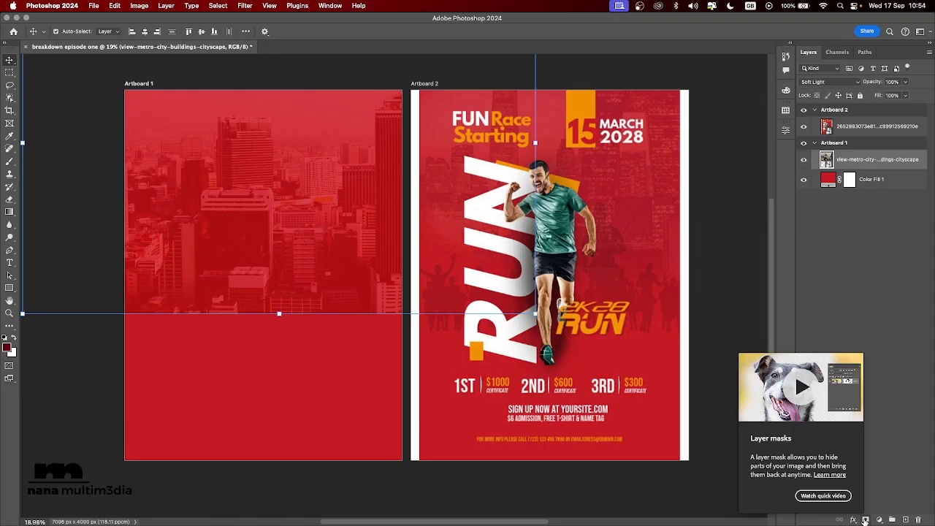
click(864, 519)
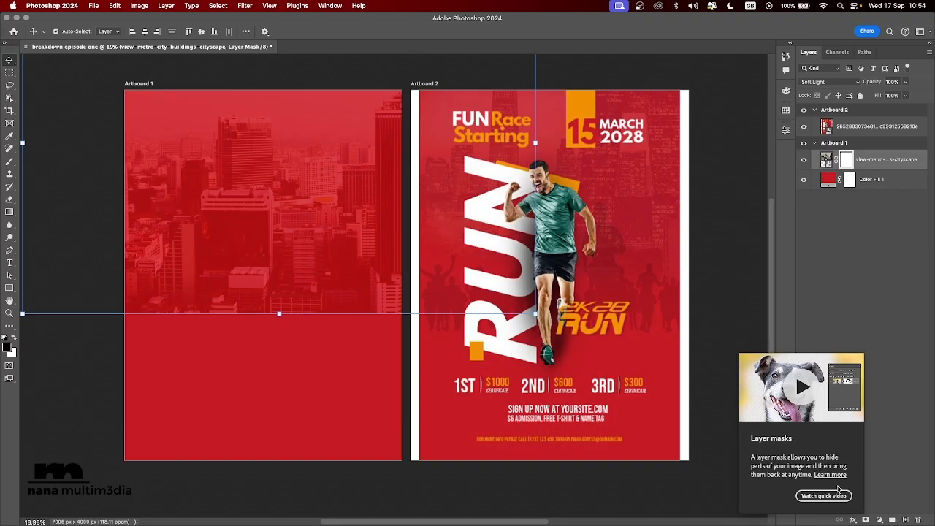
click(13, 167)
scroll(12, 169, right, 1)
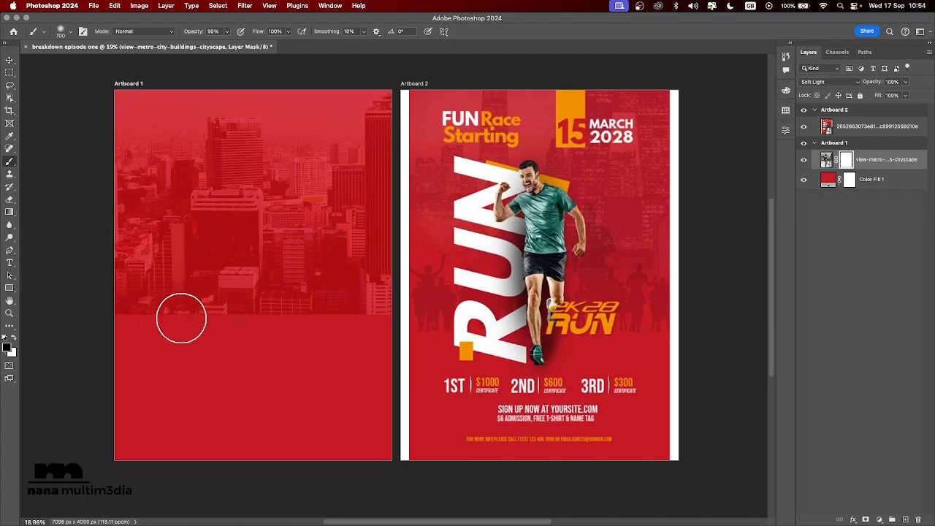
key(bracketright)
key(bracketright)
key(bracketright)
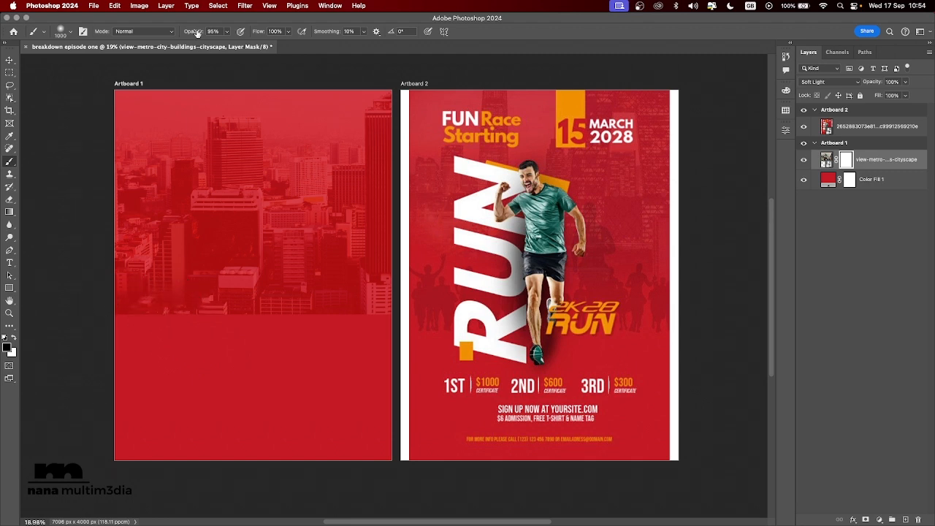
drag(195, 33, 267, 34)
text(10)
key(Return)
mouse_move(210, 311)
mouse_down()
mouse_move(95, 317)
mouse_move(258, 352)
mouse_move(140, 324)
mouse_move(198, 346)
mouse_move(207, 338)
mouse_move(148, 321)
mouse_move(135, 307)
mouse_move(319, 330)
mouse_move(300, 326)
mouse_move(339, 327)
mouse_move(286, 321)
mouse_move(388, 318)
mouse_move(362, 312)
mouse_move(353, 315)
mouse_move(424, 323)
mouse_move(100, 308)
mouse_move(181, 330)
mouse_move(400, 341)
mouse_move(418, 325)
mouse_move(326, 329)
mouse_move(128, 310)
mouse_move(107, 299)
mouse_move(267, 333)
mouse_move(369, 332)
mouse_move(397, 323)
mouse_up()
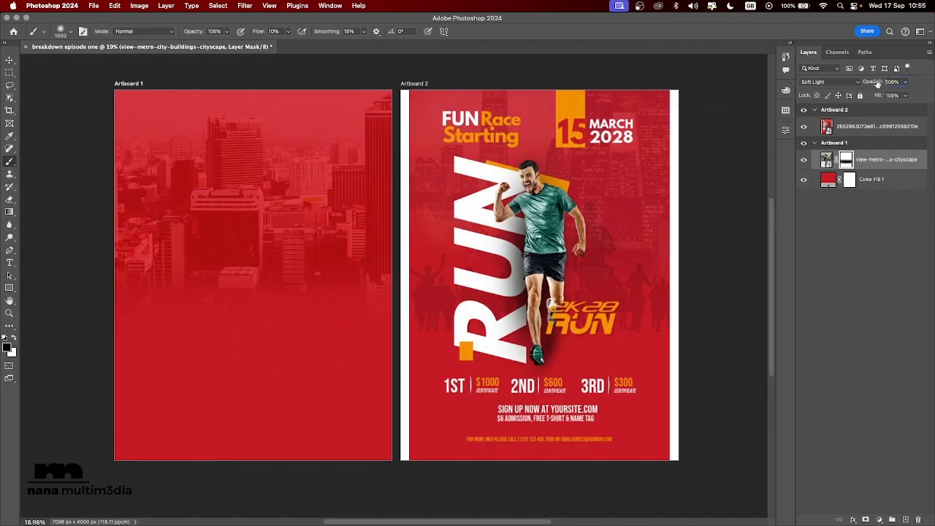
Step: Lower the cityscape layer's opacity to 44%
click(826, 160)
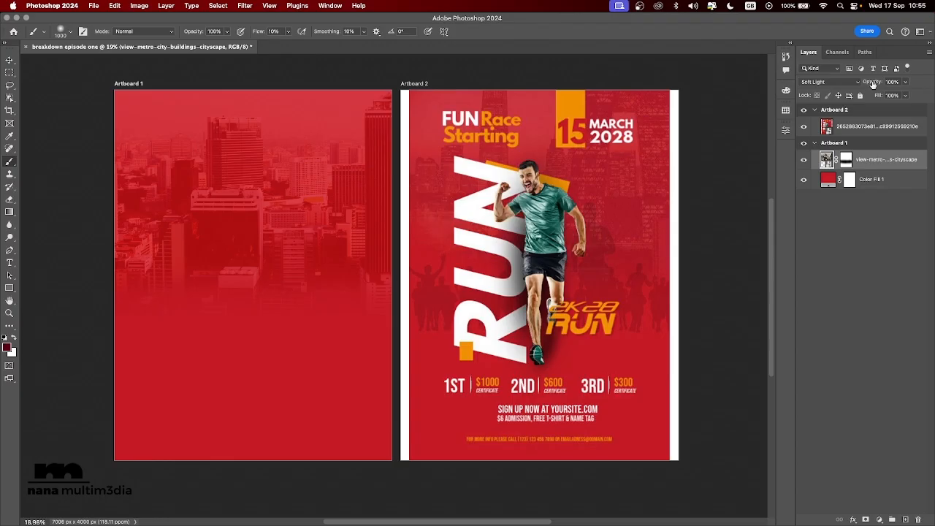
drag(873, 85, 843, 86)
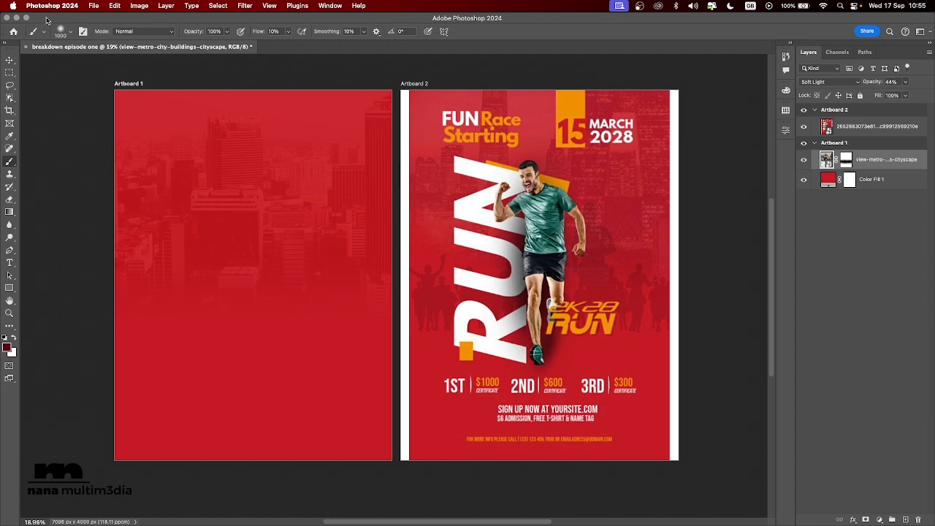
click(8, 61)
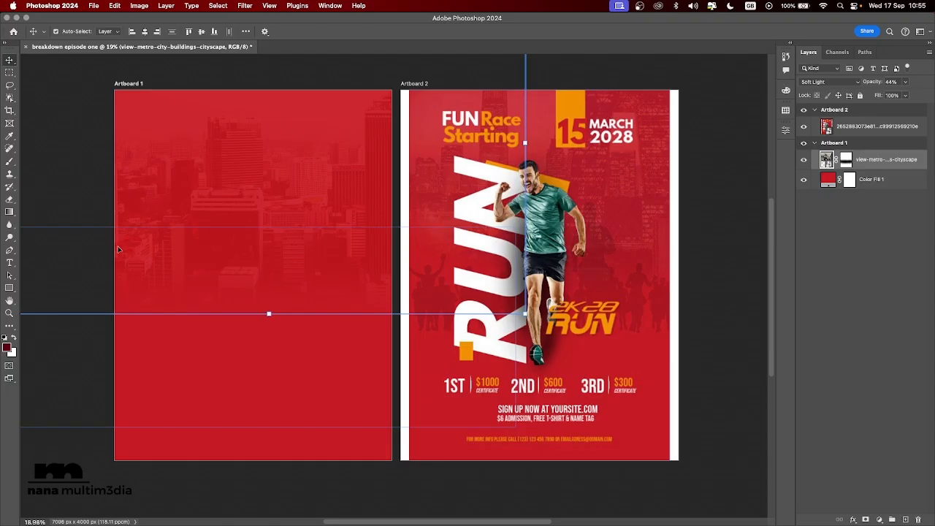
Step: Switch to Finder and preview the jogging woman and front-view running man photos in the Downloads folder
mouse_move(292, 523)
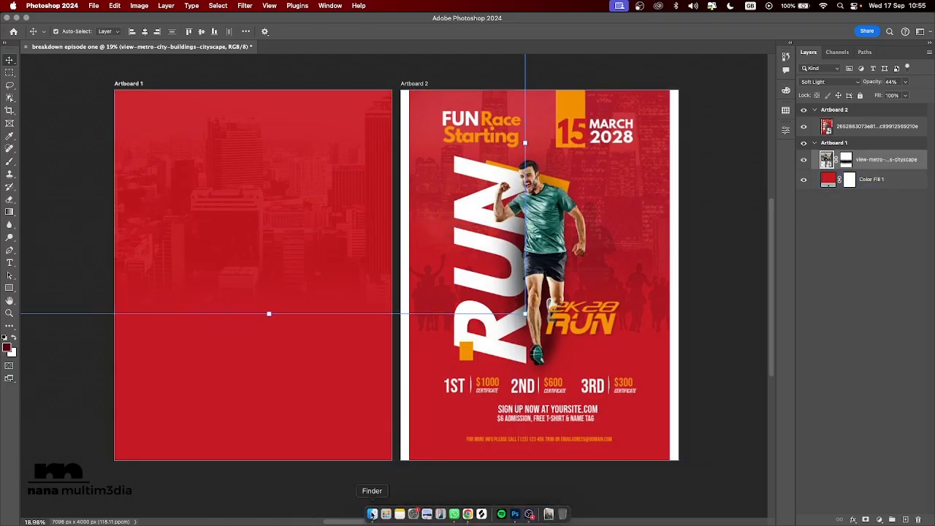
click(371, 514)
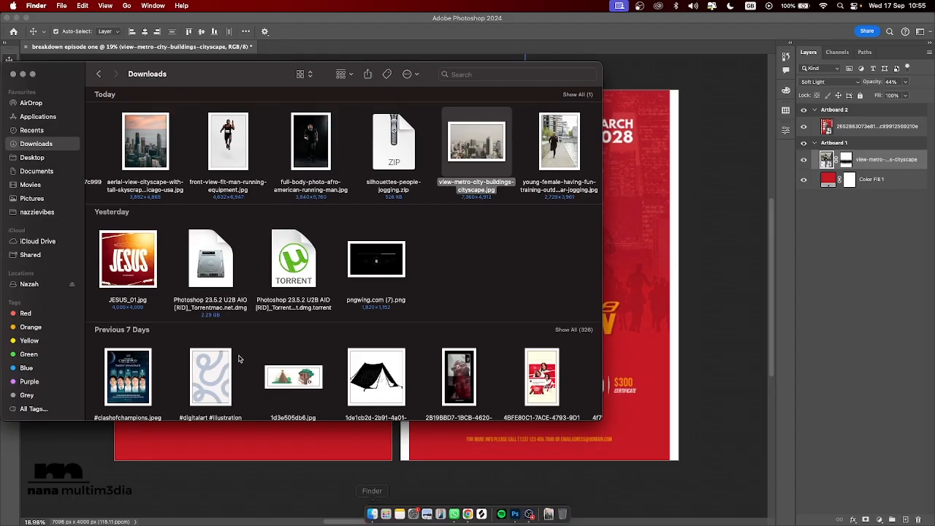
click(236, 155)
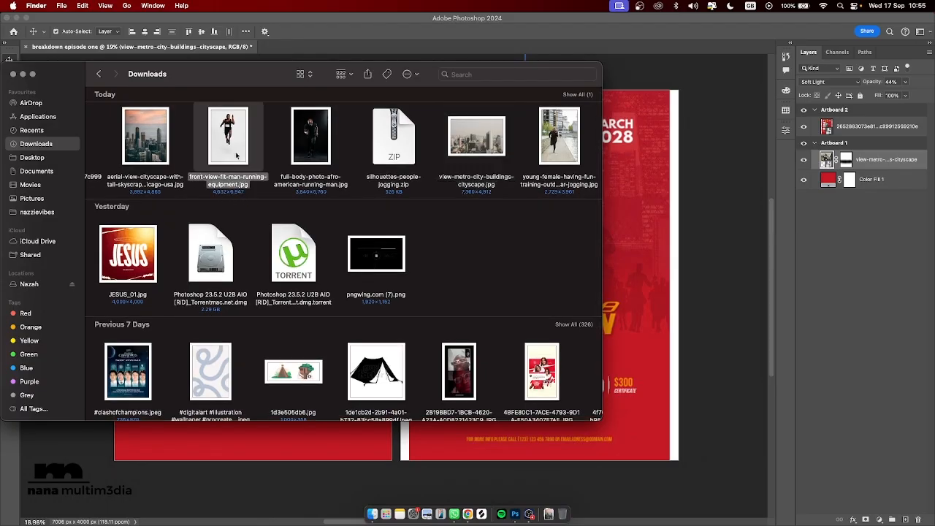
click(554, 130)
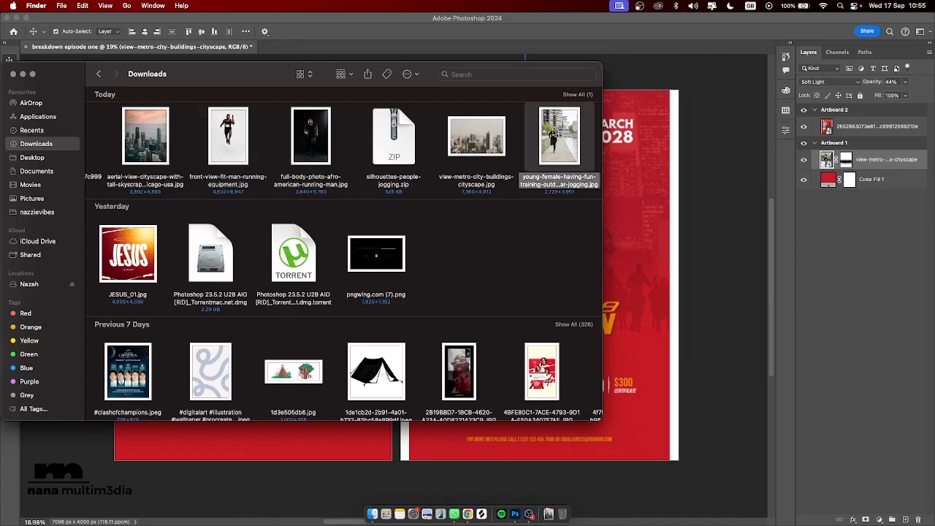
key(space)
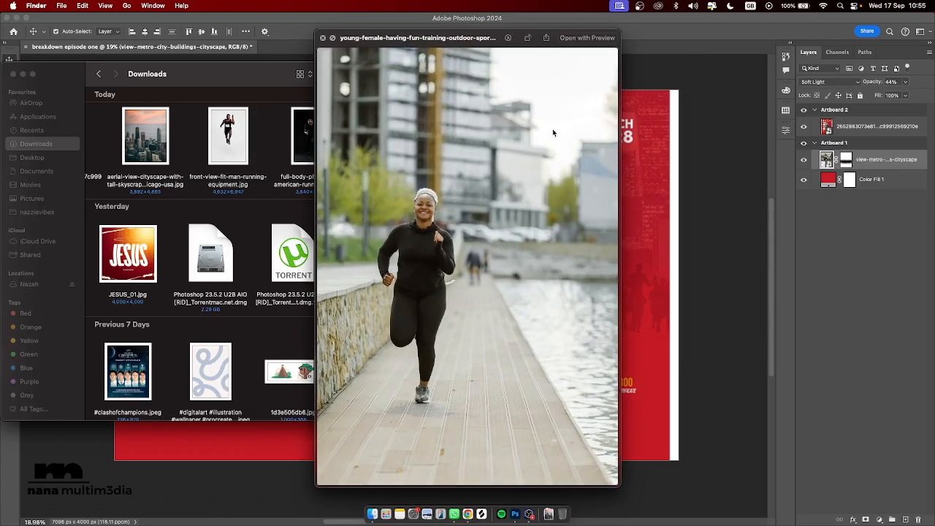
key(space)
click(232, 147)
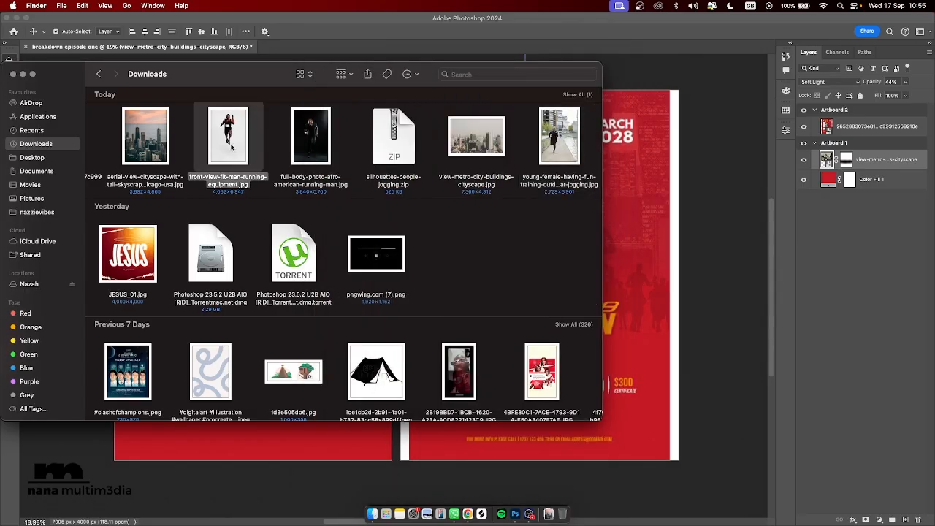
key(space)
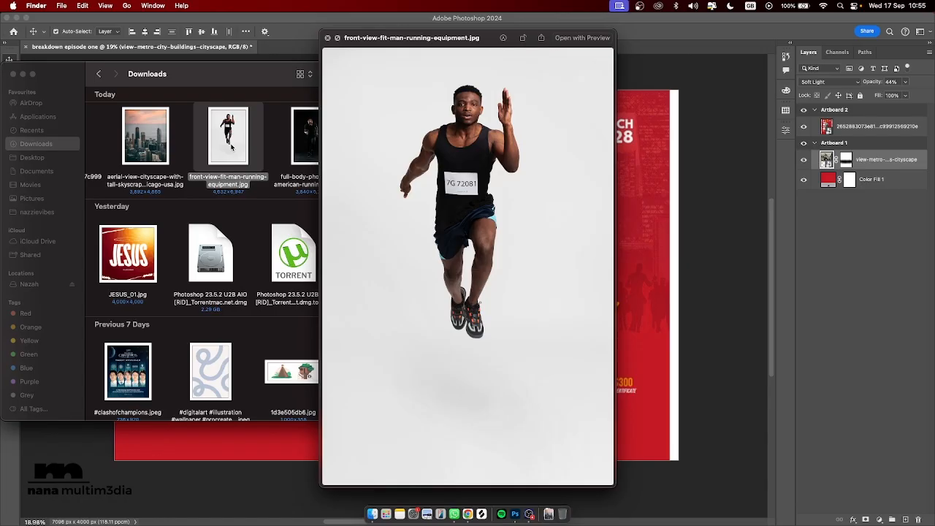
key(space)
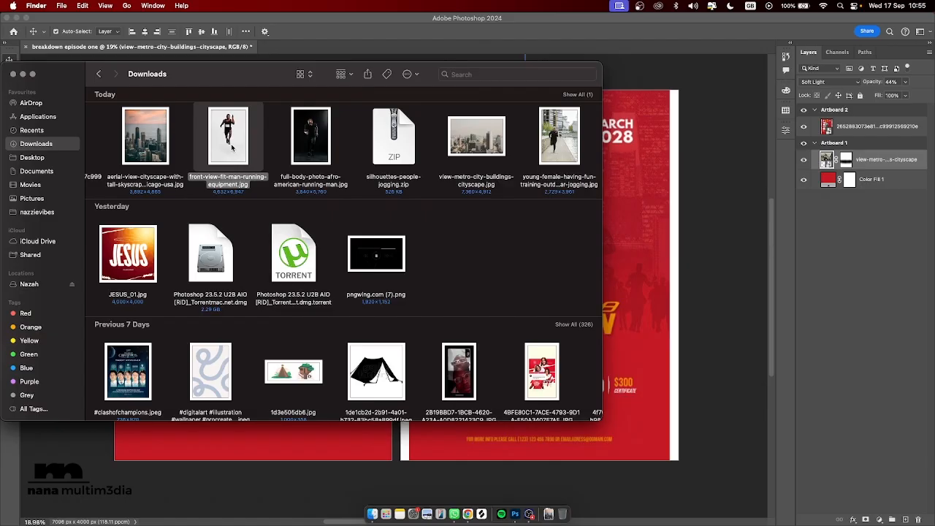
key(space)
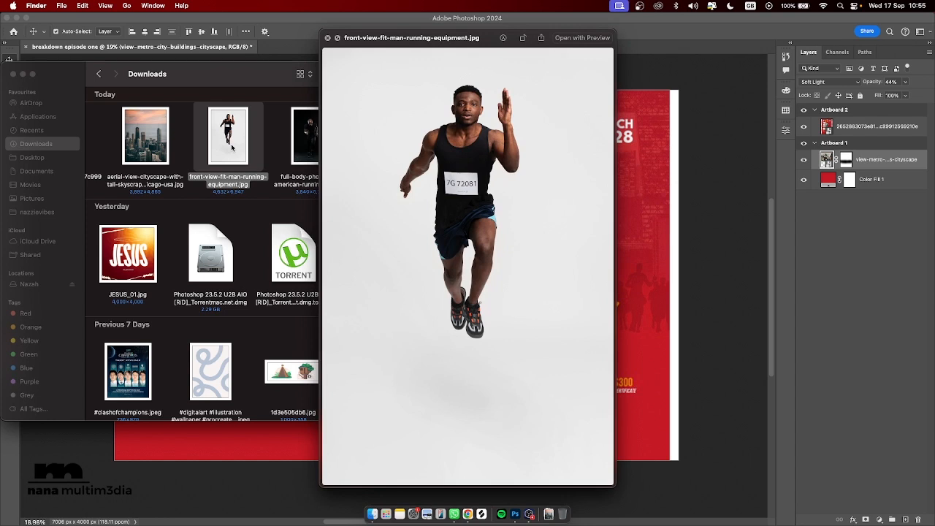
key(space)
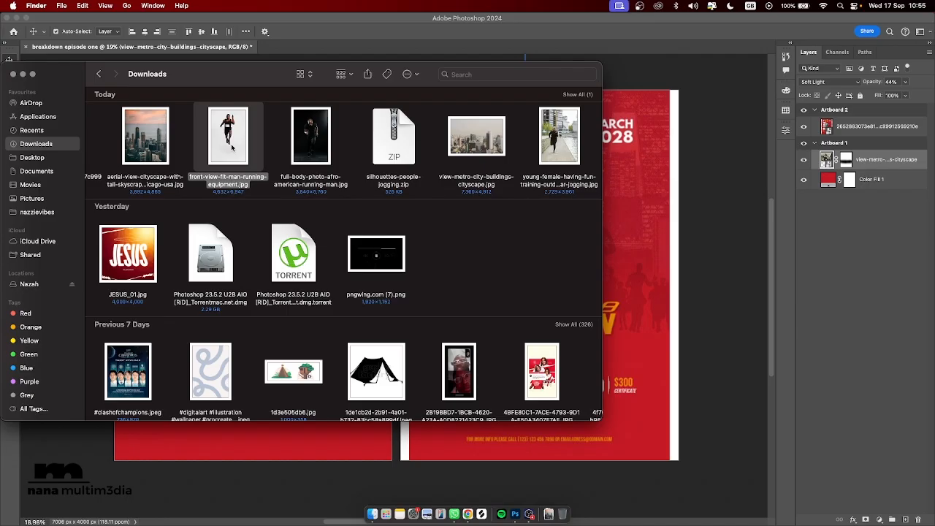
Step: Open front-view-fit-man-running-equipment.jpg from Downloads in Adobe Photoshop 2024
right_click(231, 146)
mouse_move(394, 161)
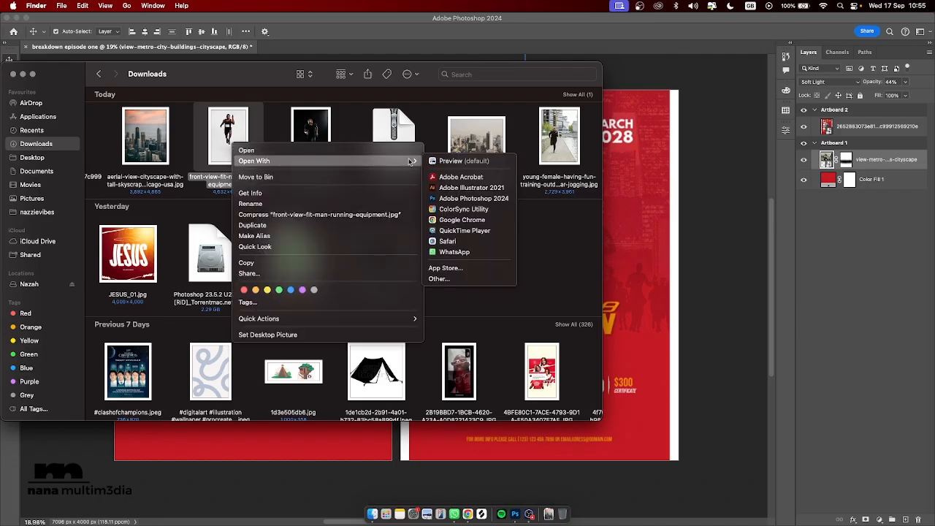
click(487, 200)
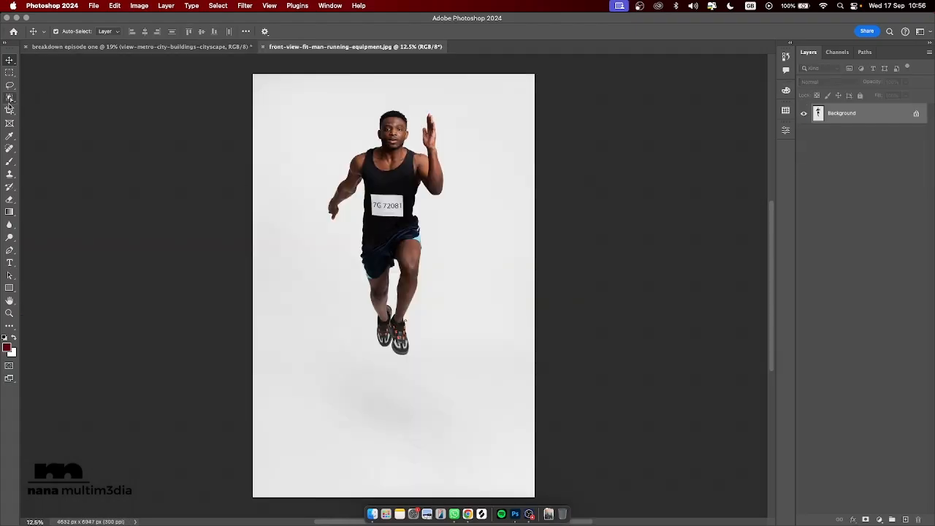
Step: Select the running man automatically with Select Subject, using the Quick Selection tool
click(9, 98)
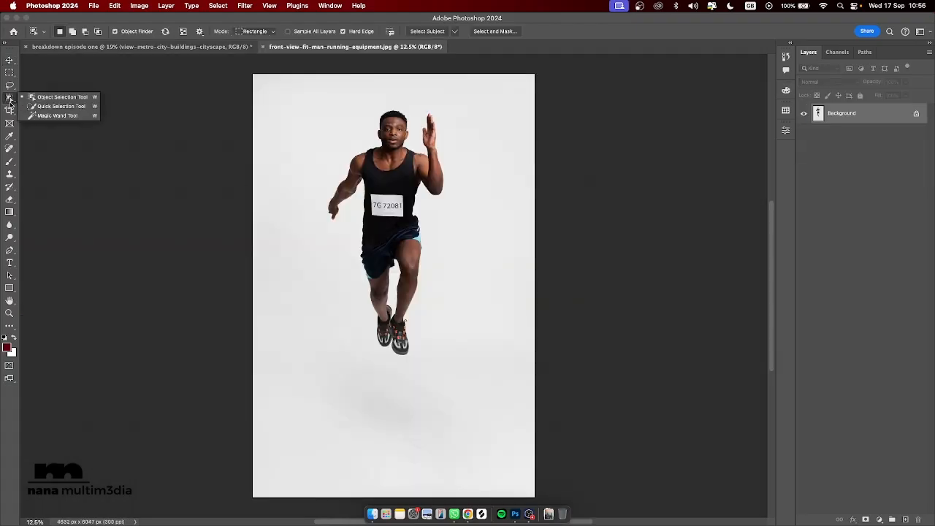
click(65, 107)
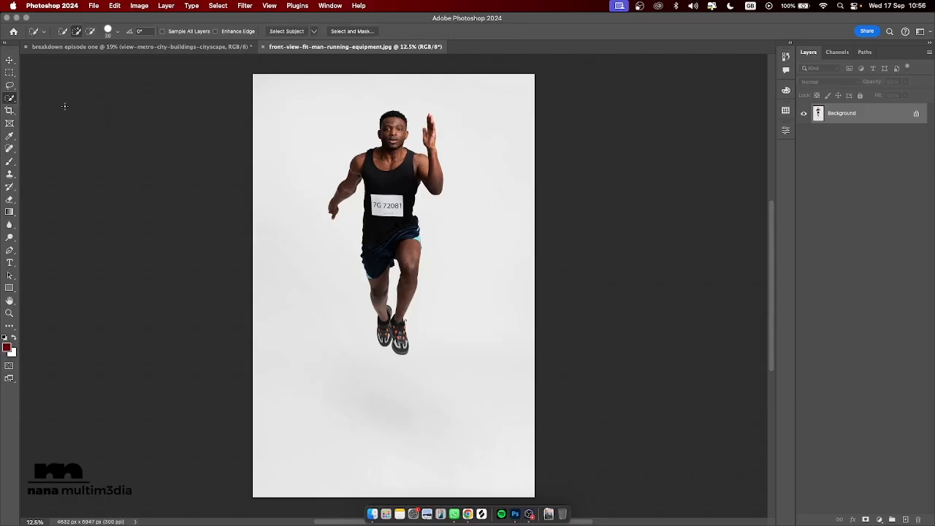
scroll(225, 96, down, 2)
scroll(225, 96, left, 2)
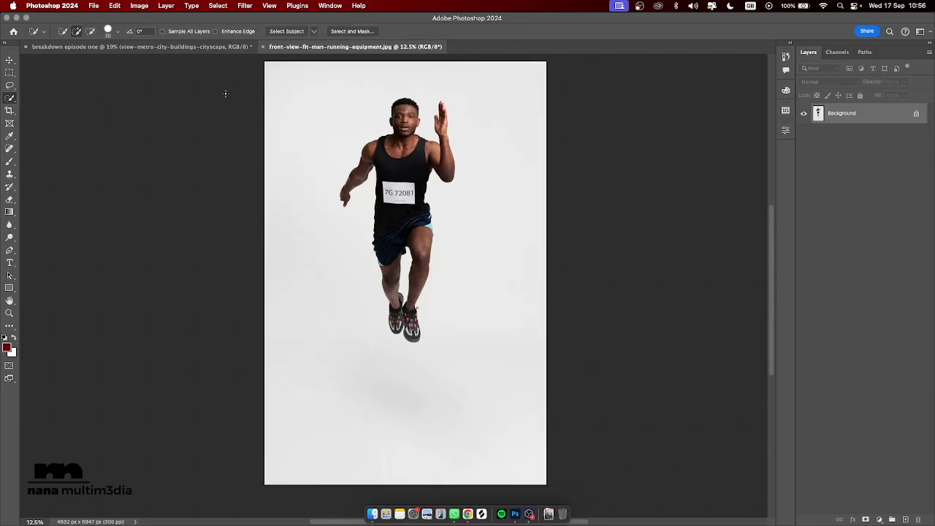
click(287, 31)
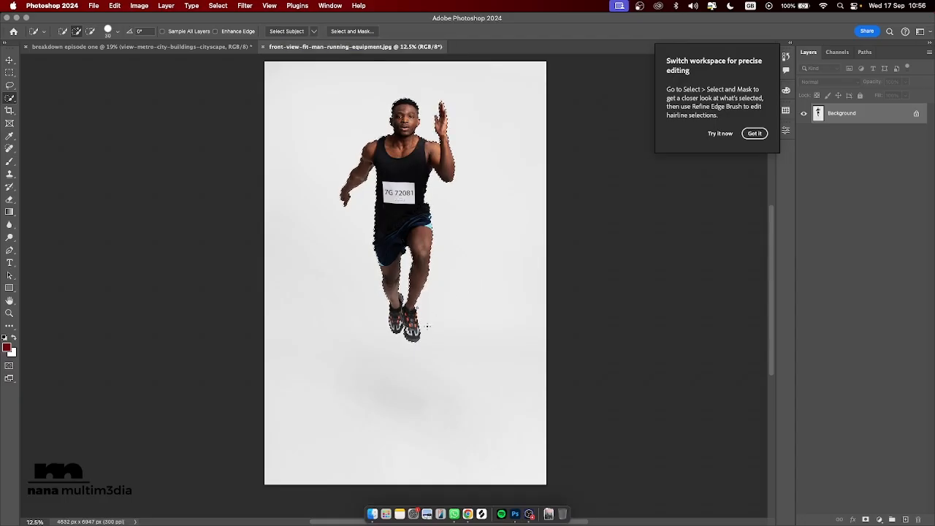
Step: Examine the selection outline closely around the runner's shoes, shorts, torso, arms and head
scroll(431, 321, up, 5)
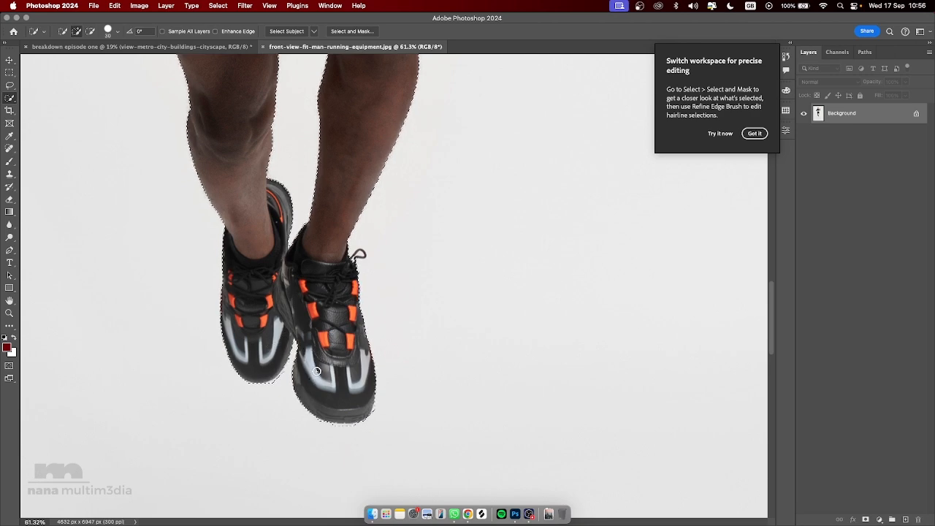
scroll(321, 360, up, 10)
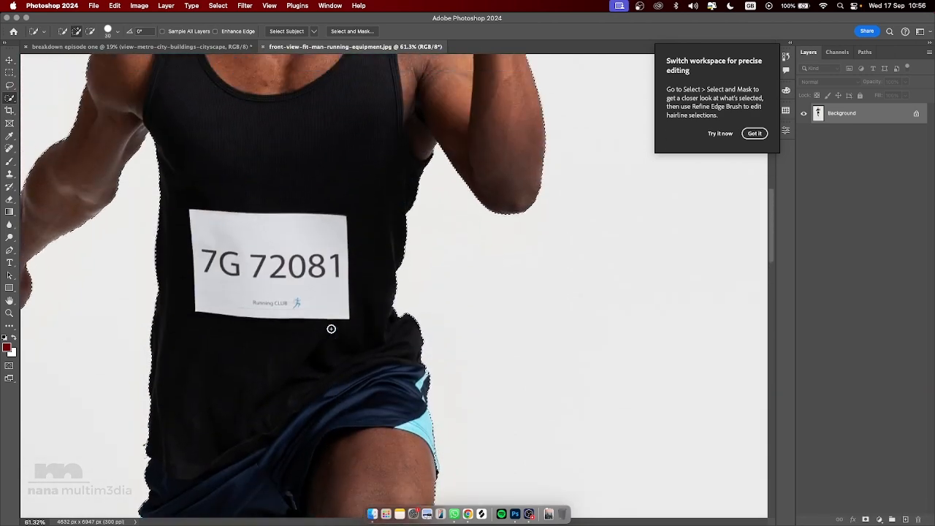
scroll(333, 328, right, 2)
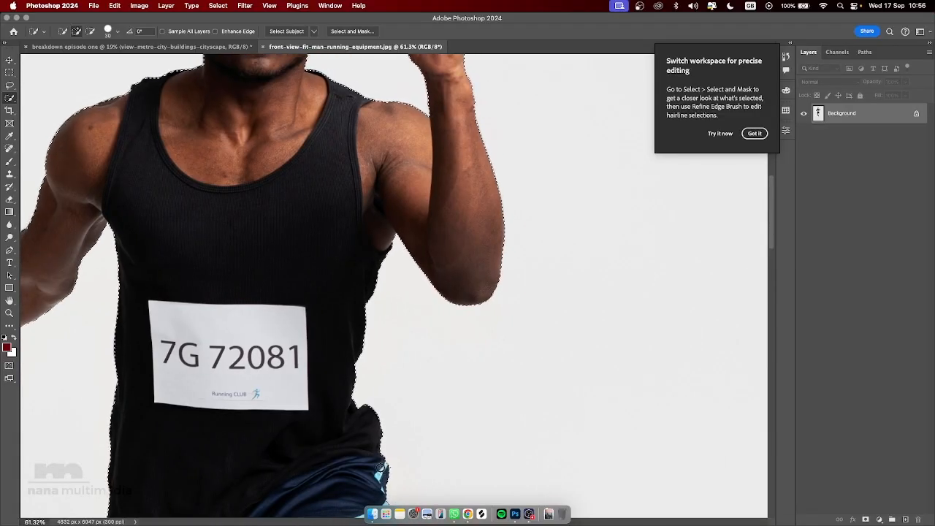
scroll(357, 323, up, 6)
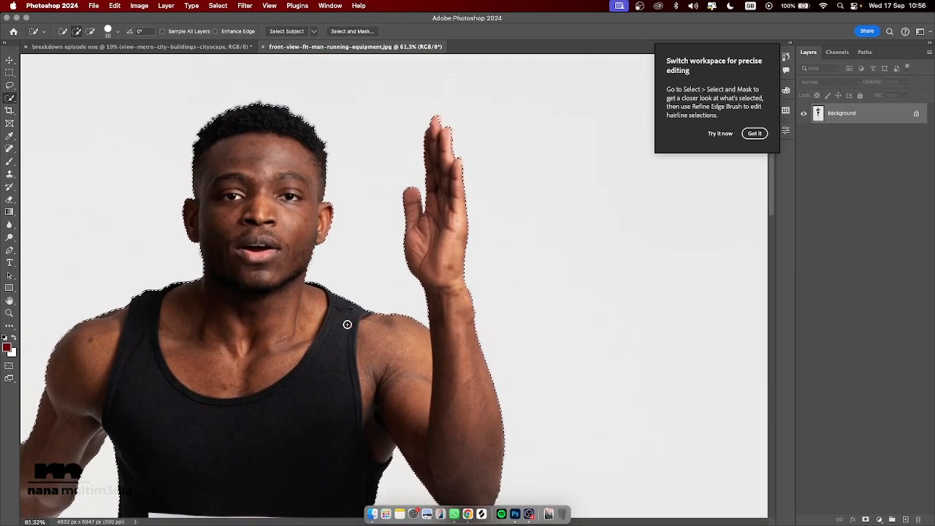
scroll(346, 324, left, 5)
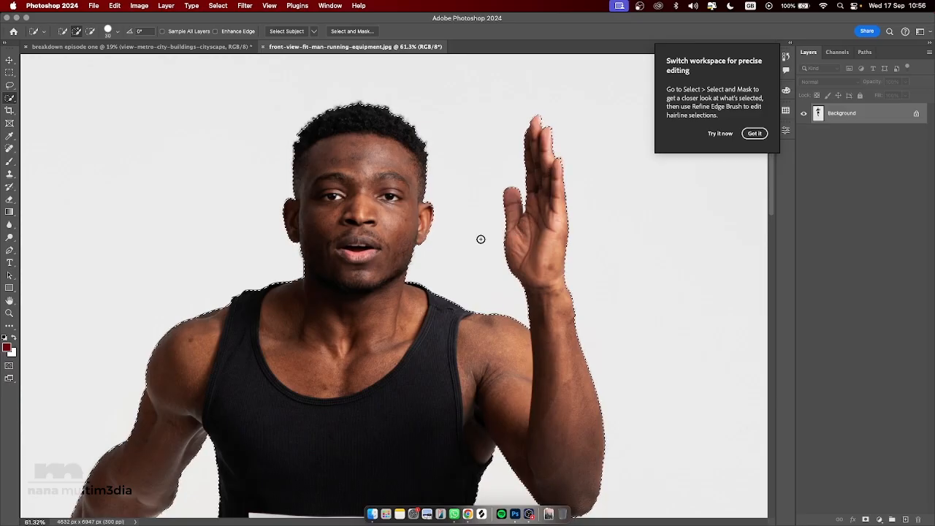
scroll(366, 281, down, 10)
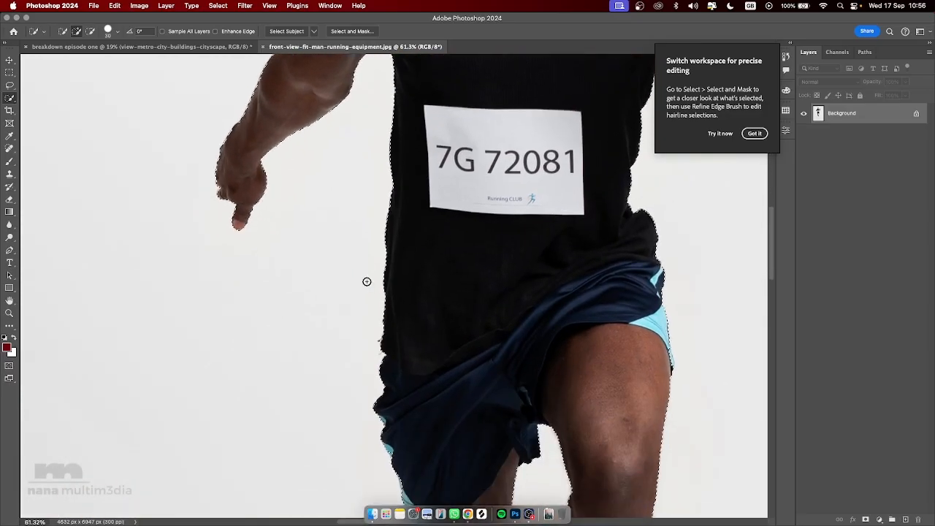
scroll(366, 281, up, 2)
scroll(366, 281, up, 5)
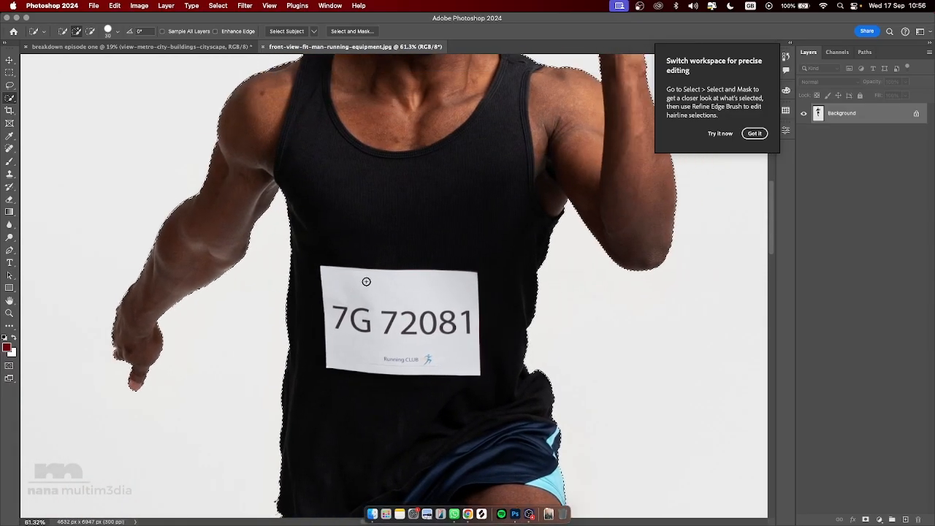
scroll(368, 281, up, 5)
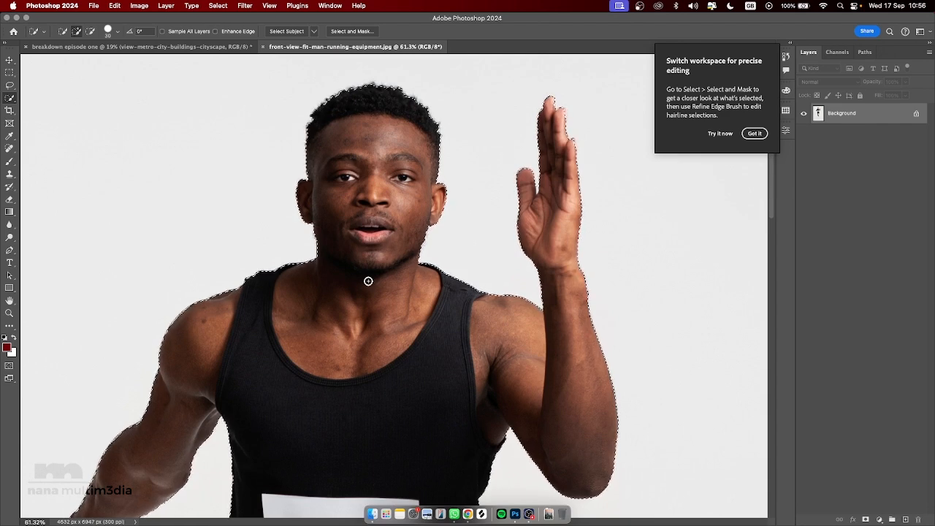
Step: Copy the selected runner to a new layer and bring that layer into Artboard 1 of the breakdown episode one document, above the cityscape
key(cmd+j)
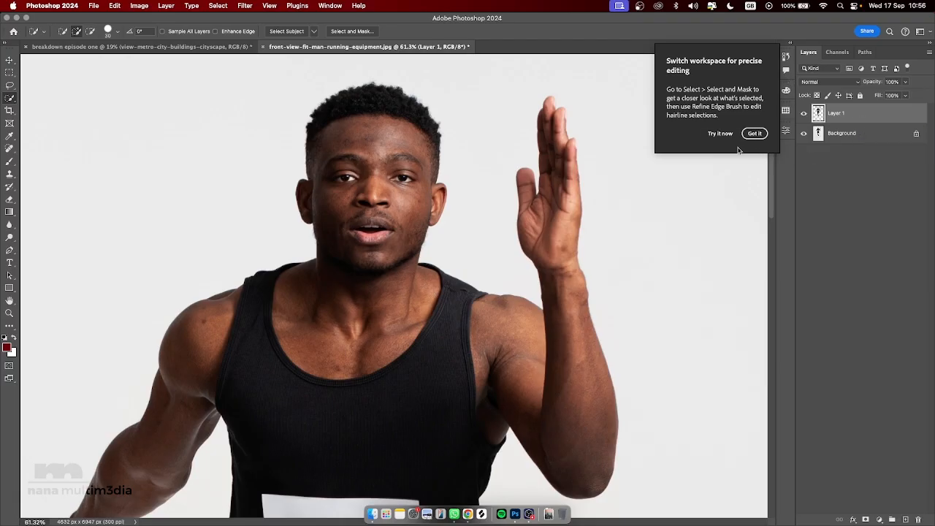
click(754, 134)
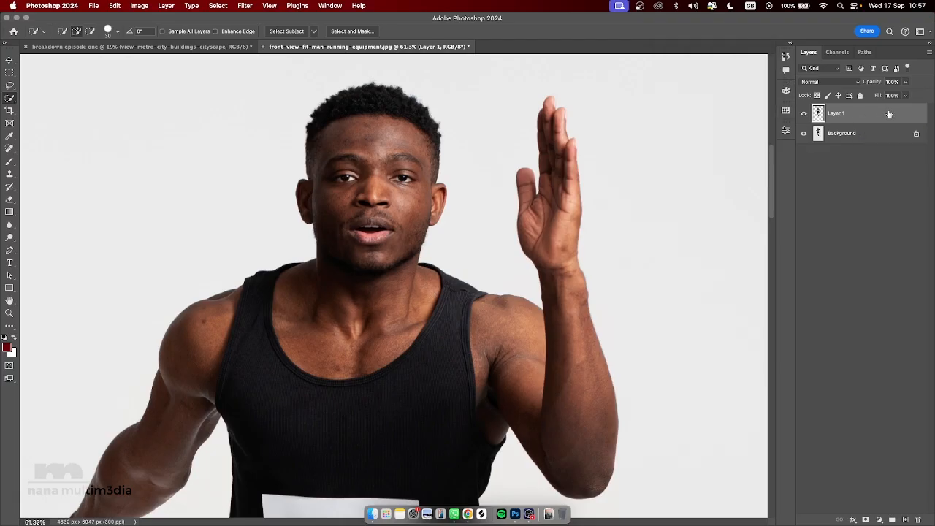
drag(888, 113, 276, 264)
click(9, 59)
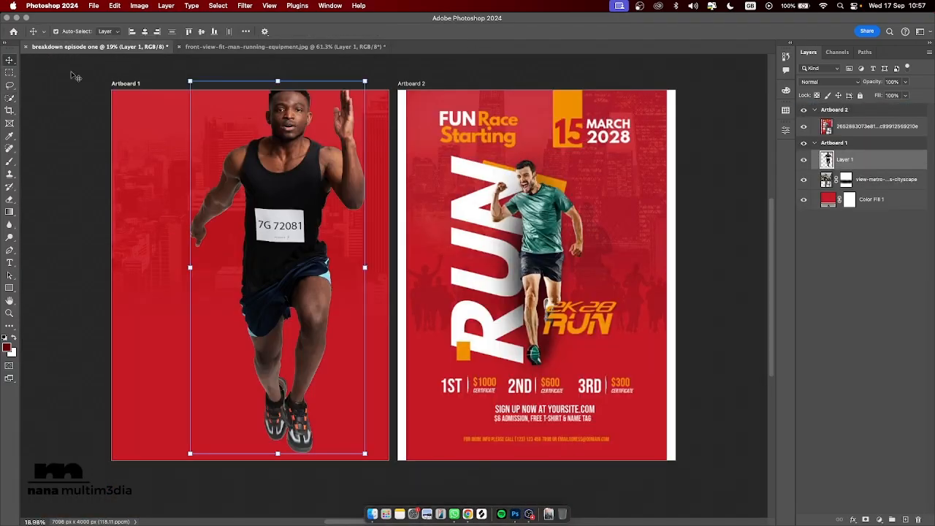
Step: Scale the runner on Artboard 1 to about 63% and position him around the middle of the flyer, at X 1393 px, Y 2000 px
drag(366, 78, 259, 185)
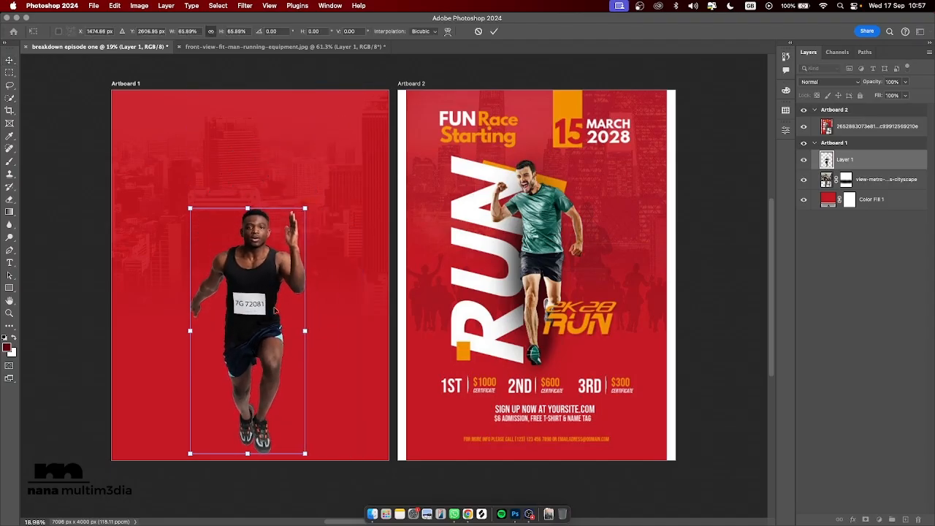
drag(266, 318, 258, 257)
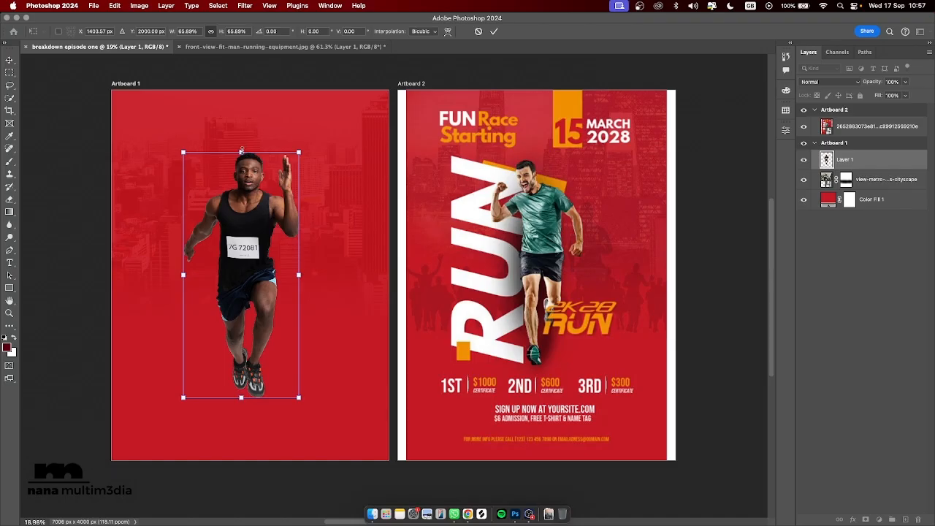
drag(241, 151, 241, 163)
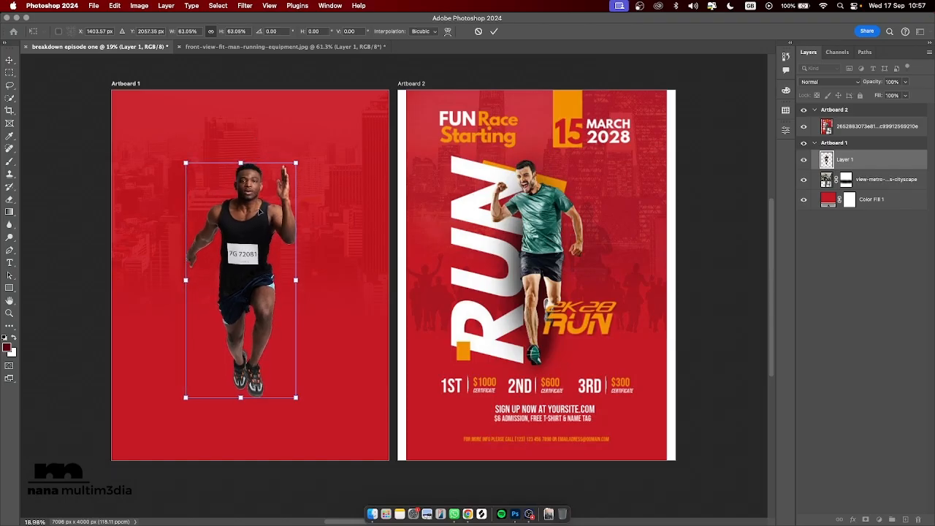
drag(259, 212, 257, 210)
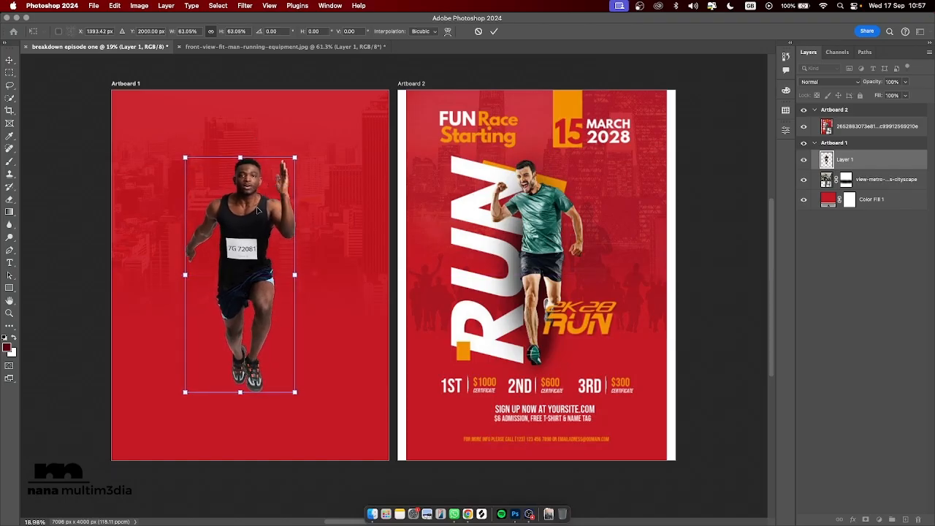
key(Return)
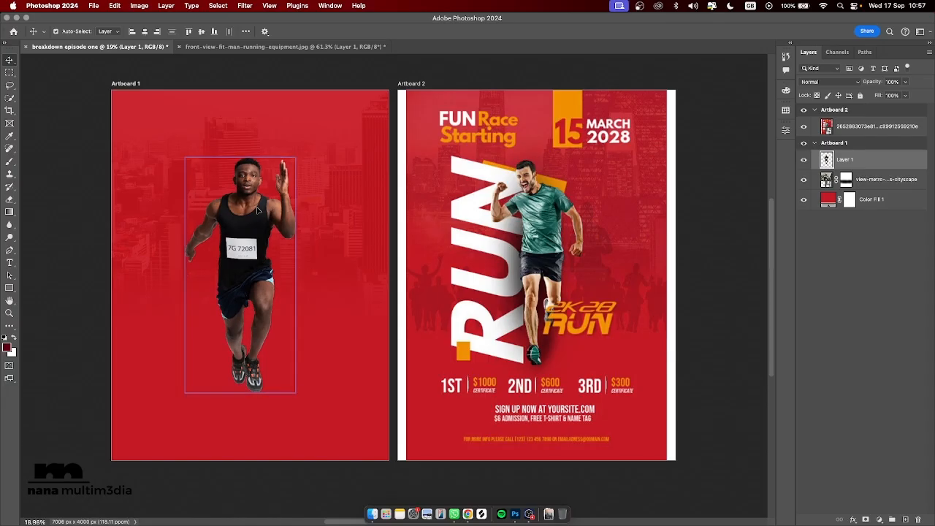
click(258, 211)
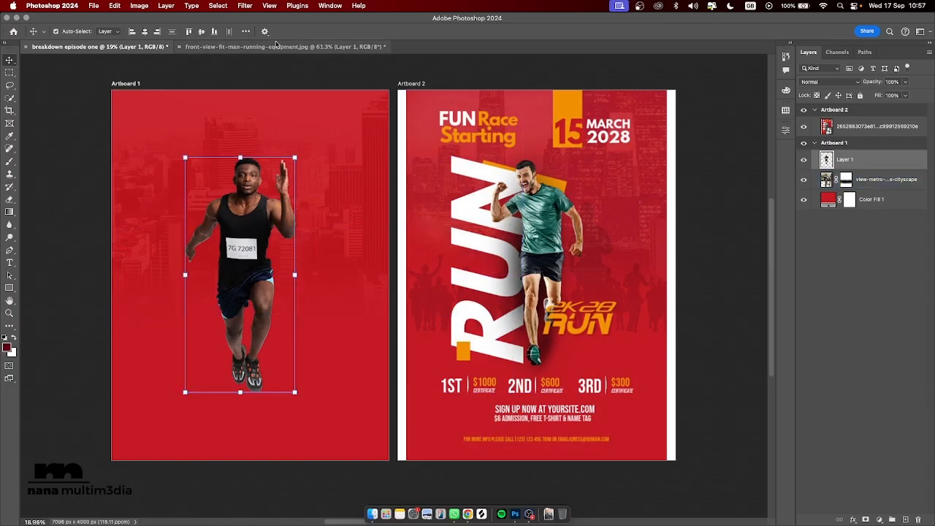
Step: Compare the full runner in the front-view-fit-man-running-equipment.jpg photo with the runner placed on Artboard 1
click(206, 48)
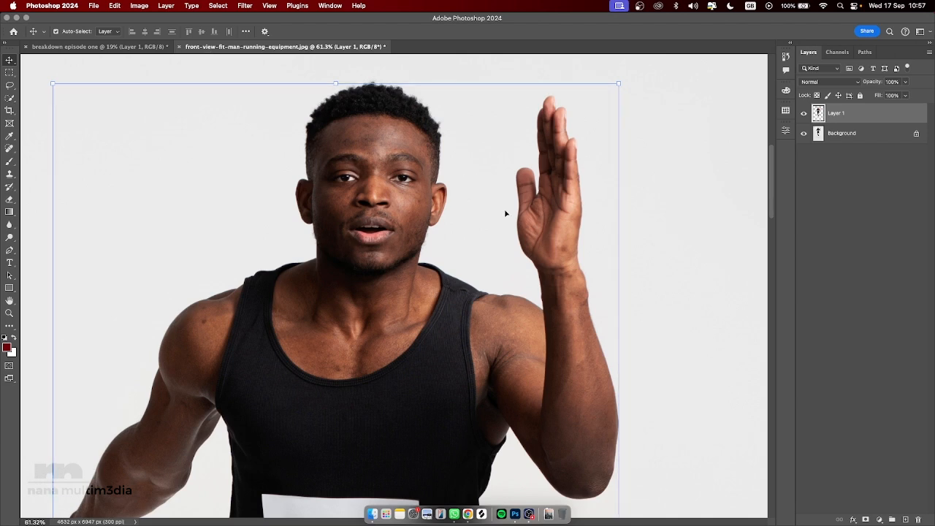
scroll(506, 213, down, 10)
scroll(506, 214, up, 8)
scroll(505, 214, down, 5)
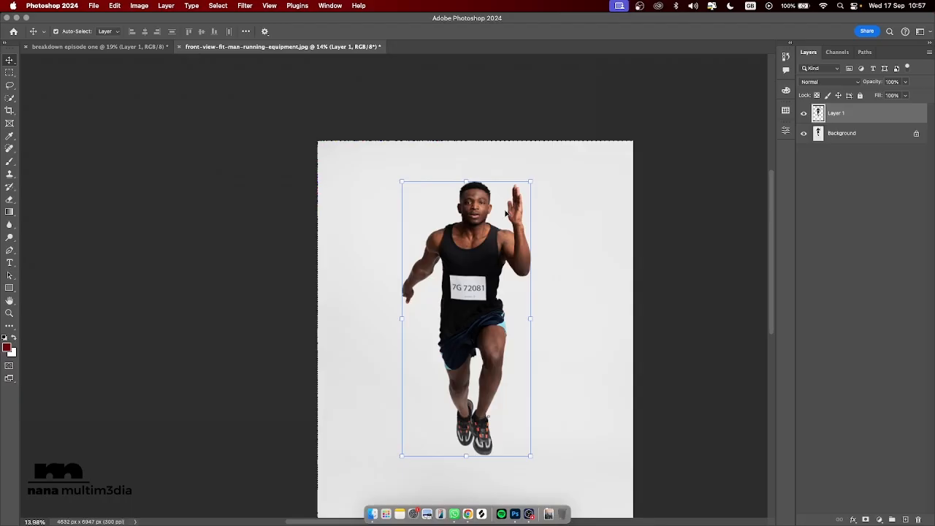
scroll(505, 214, right, 5)
scroll(505, 213, down, 4)
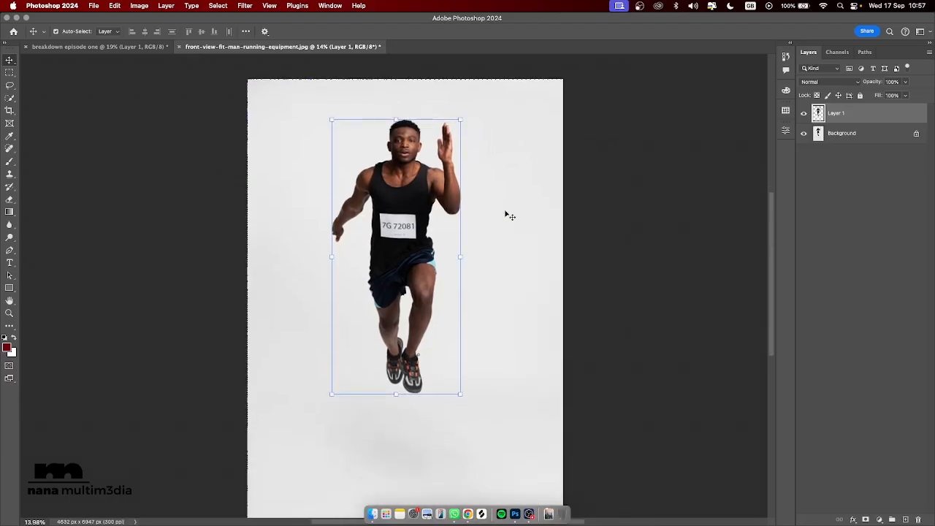
click(84, 46)
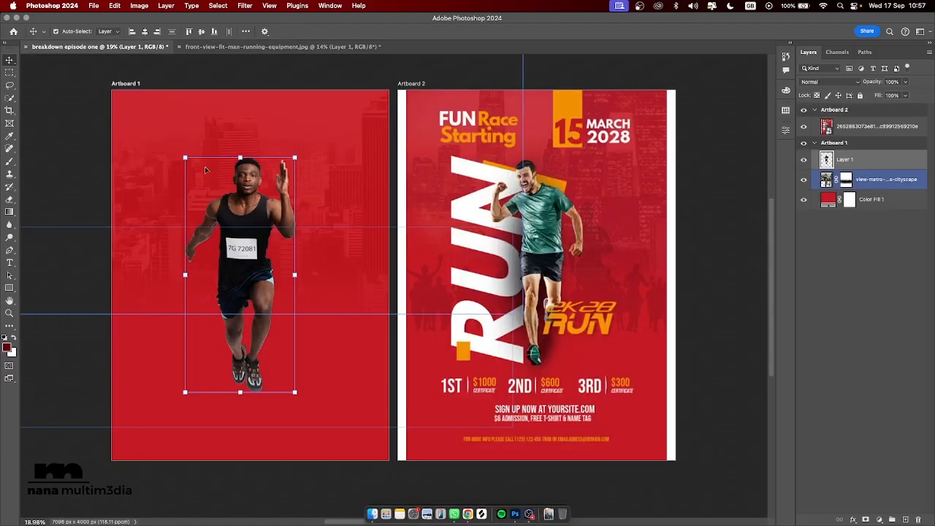
click(314, 46)
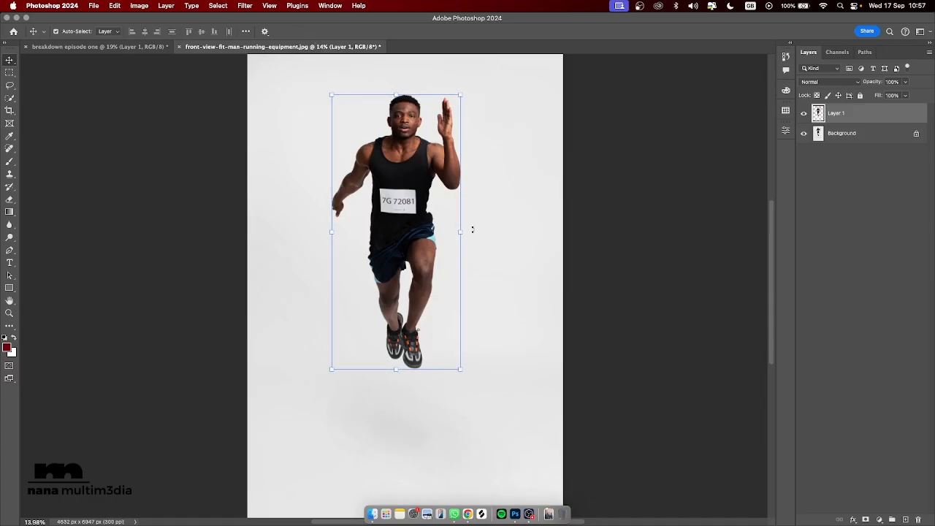
scroll(481, 207, down, 1)
scroll(485, 205, up, 1)
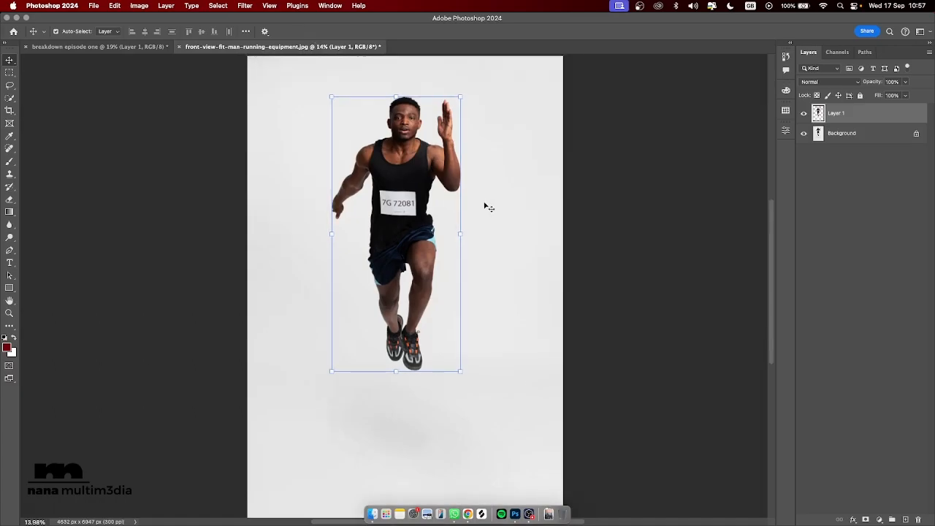
Step: Examine the floor shadow beneath the runner's shoes in the source photo, both close up and with the whole figure
scroll(510, 218, down, 5)
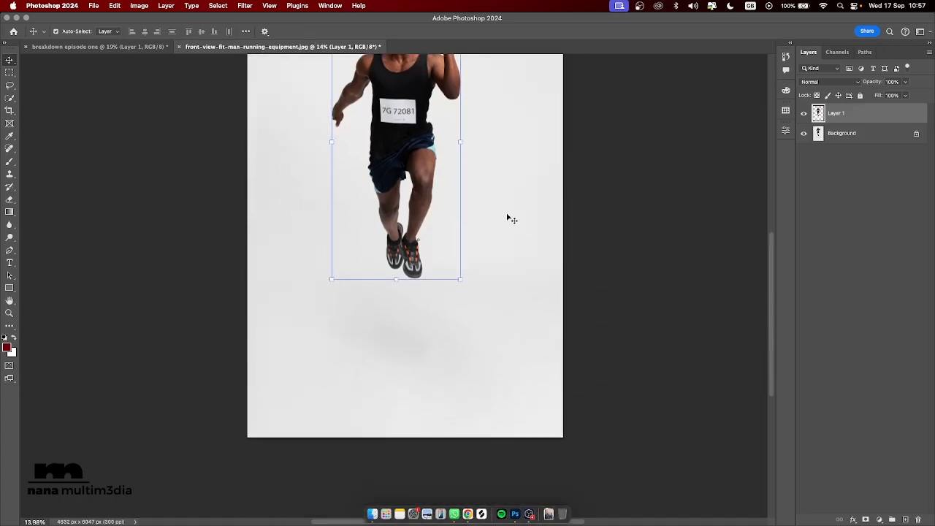
click(605, 253)
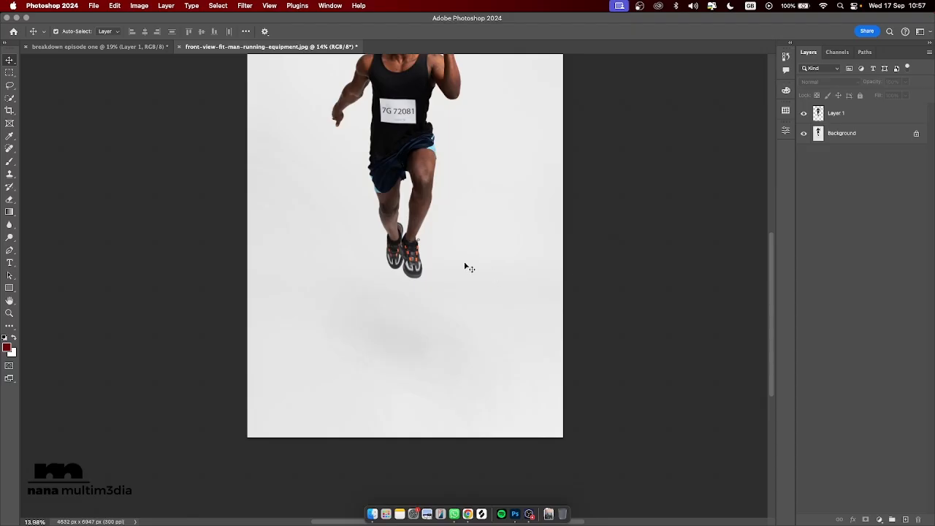
click(805, 114)
scroll(488, 282, up, 10)
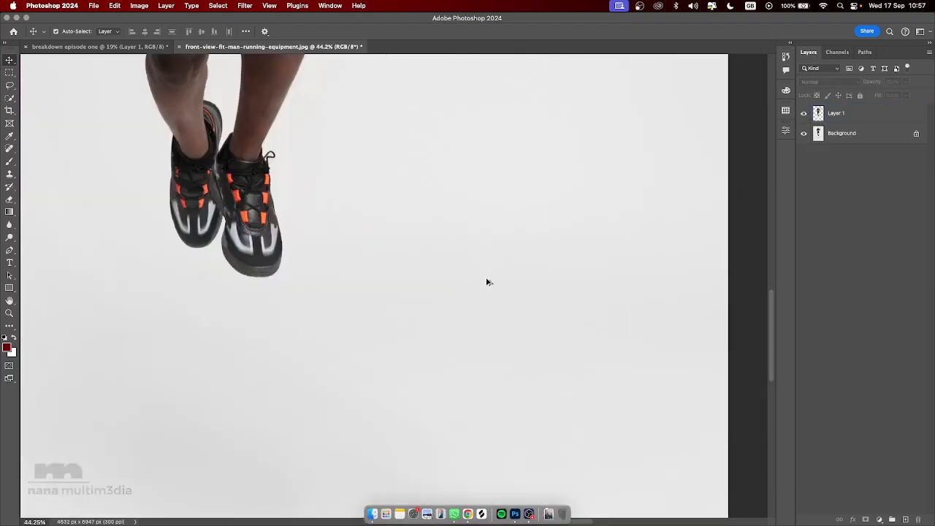
scroll(488, 282, down, 5)
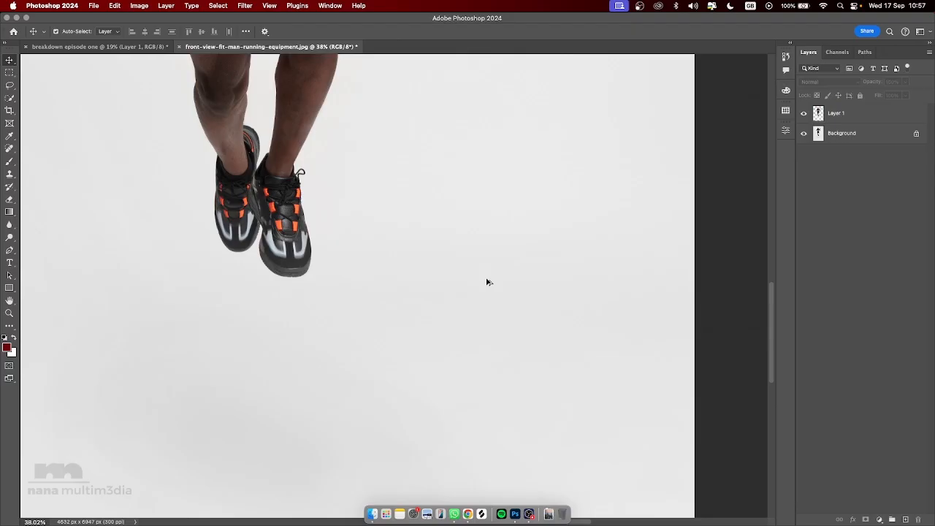
scroll(488, 282, down, 4)
scroll(488, 282, up, 3)
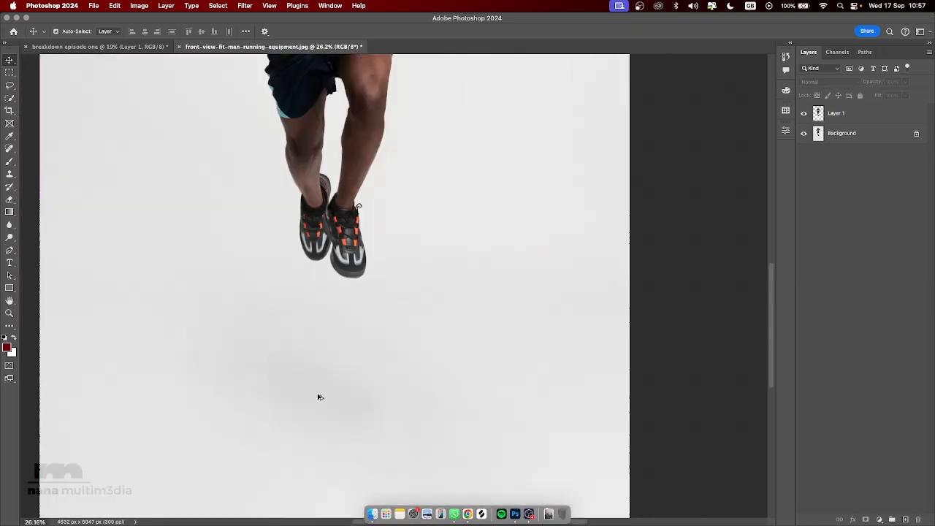
scroll(330, 367, down, 6)
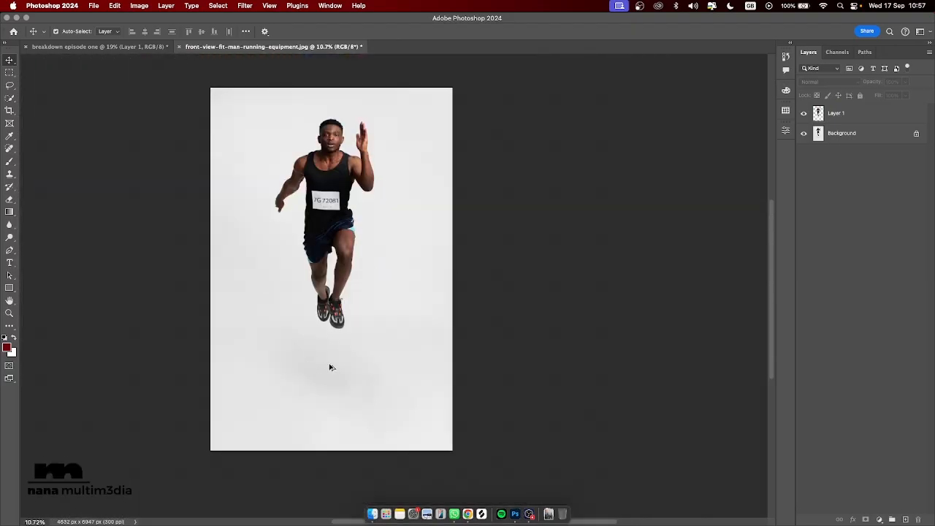
scroll(329, 367, up, 4)
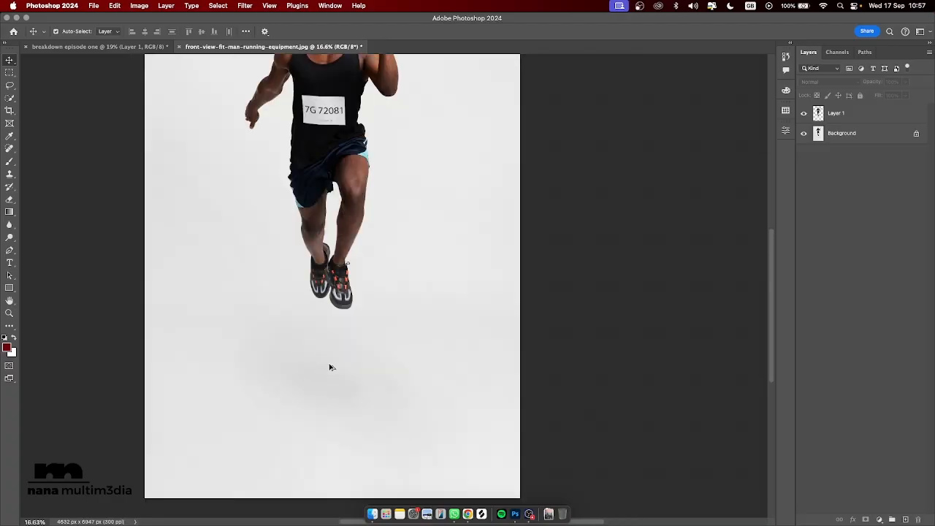
scroll(329, 366, left, 3)
scroll(330, 367, down, 1)
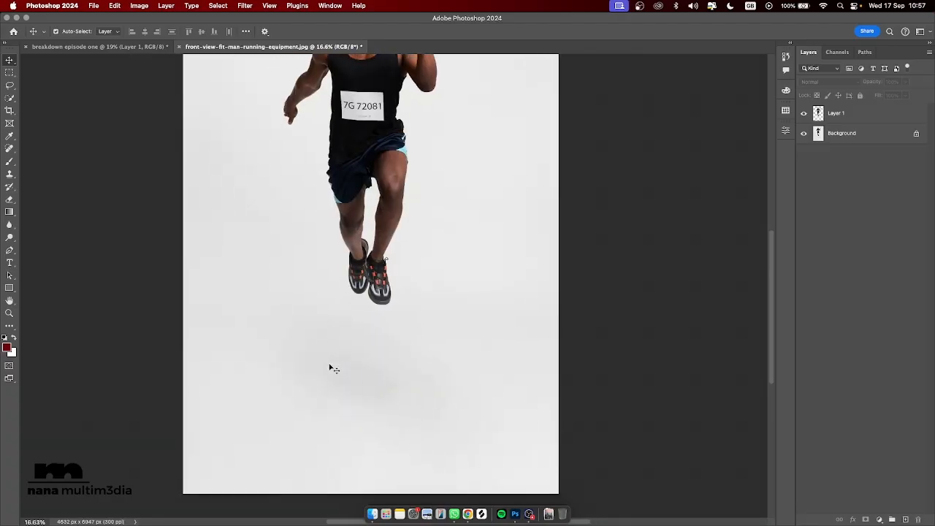
scroll(330, 366, up, 3)
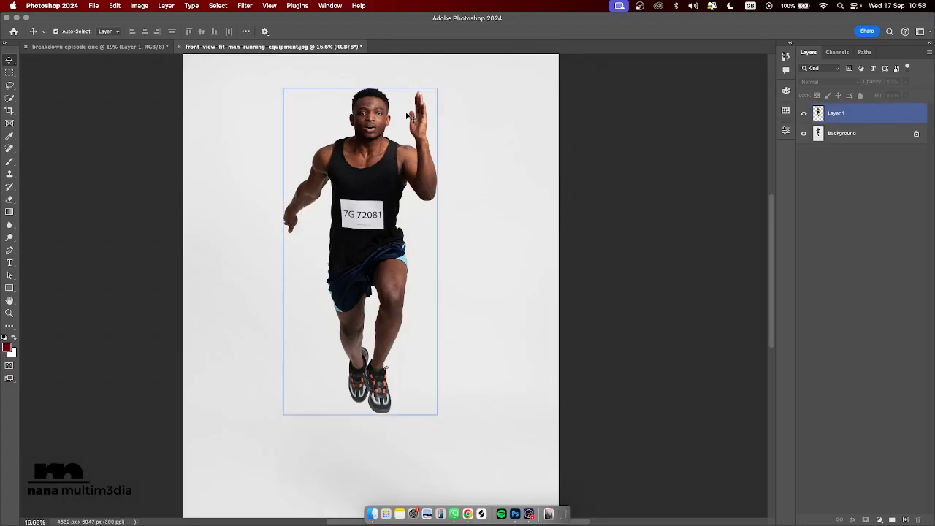
Step: Return to the breakdown episode one document, extract silhouettes-people-jogging.zip from Downloads in Finder and open the resulting folder
click(140, 48)
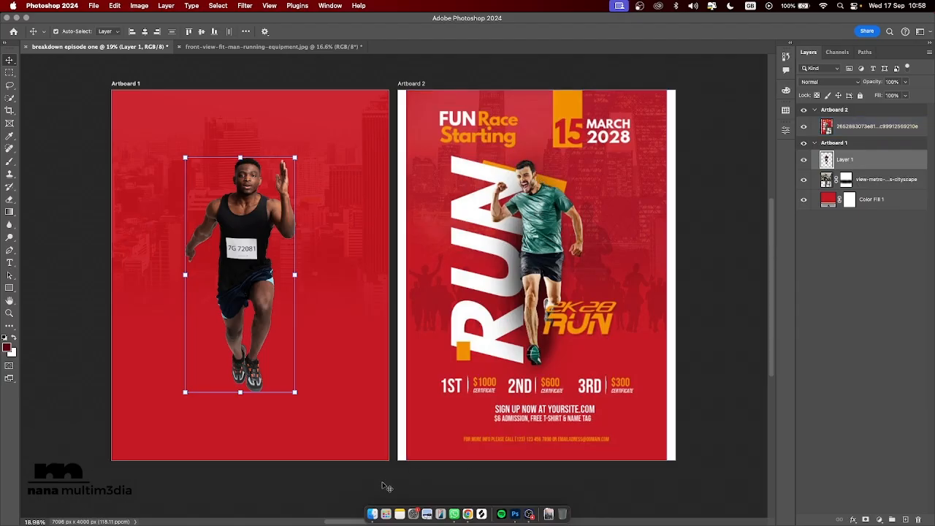
click(373, 514)
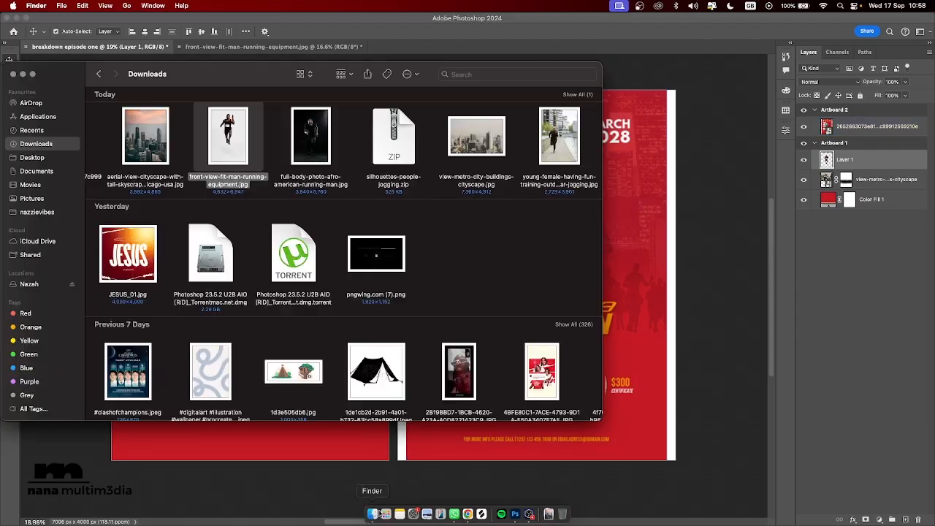
click(414, 155)
double_click(414, 156)
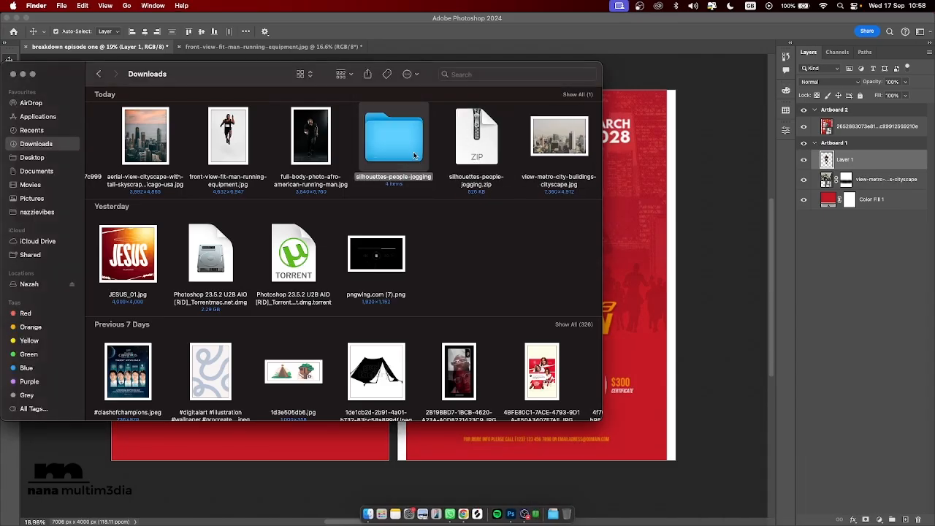
double_click(414, 155)
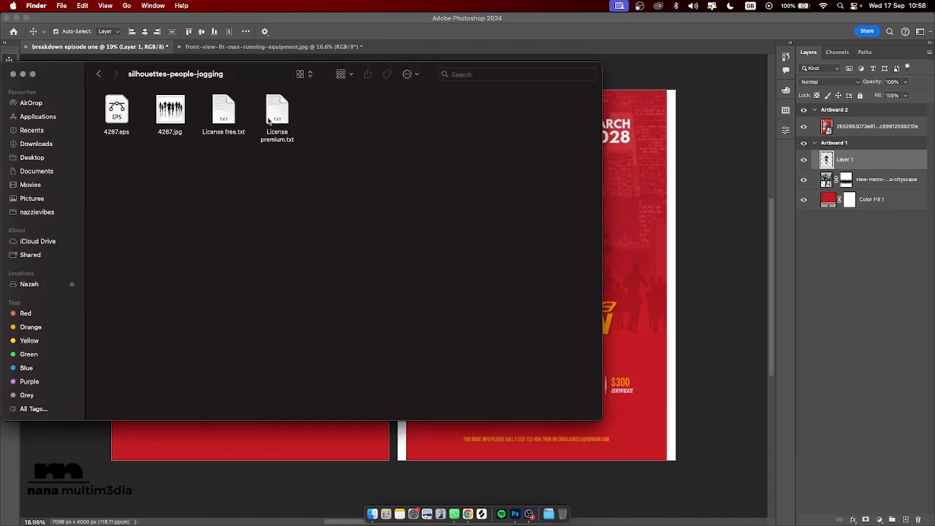
Step: Place 4287.jpg on Artboard 1 above the runner and scale it to 250% so it spans the artboard's full width
click(174, 117)
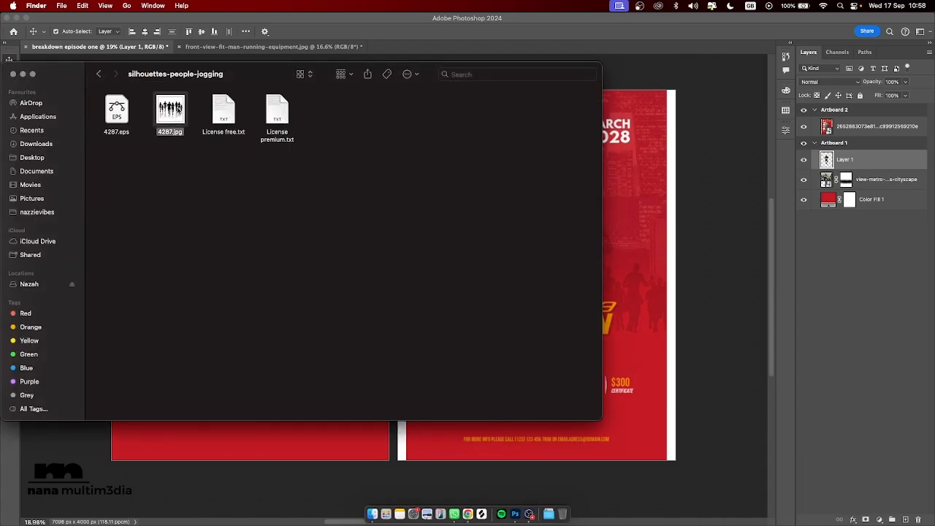
drag(177, 107, 227, 438)
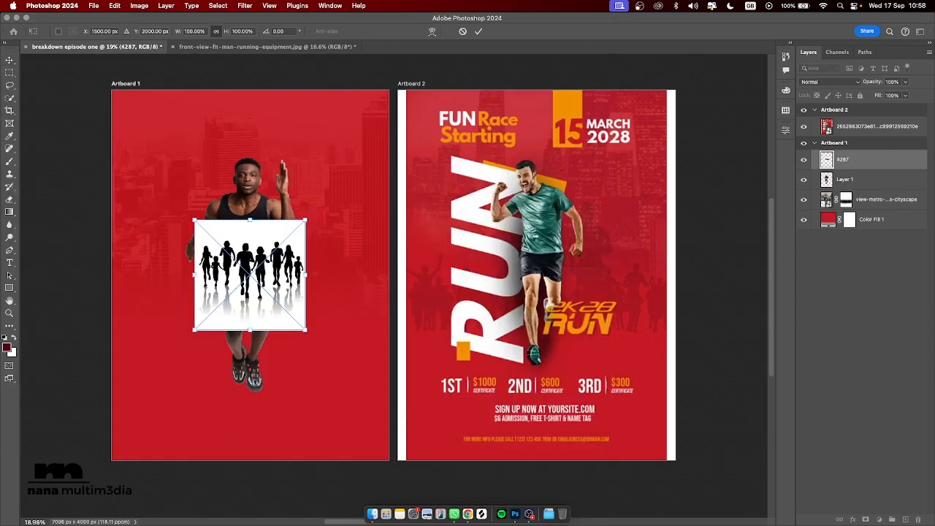
drag(305, 276, 387, 270)
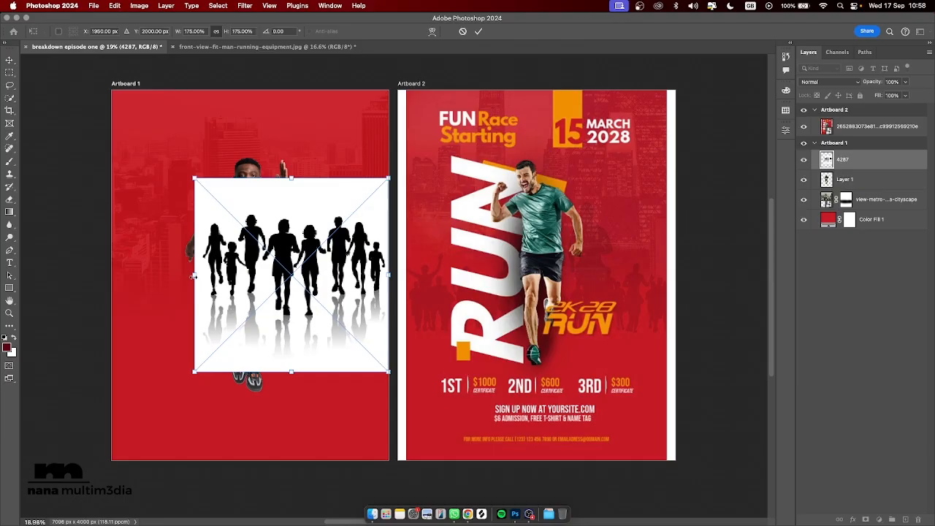
drag(194, 276, 107, 282)
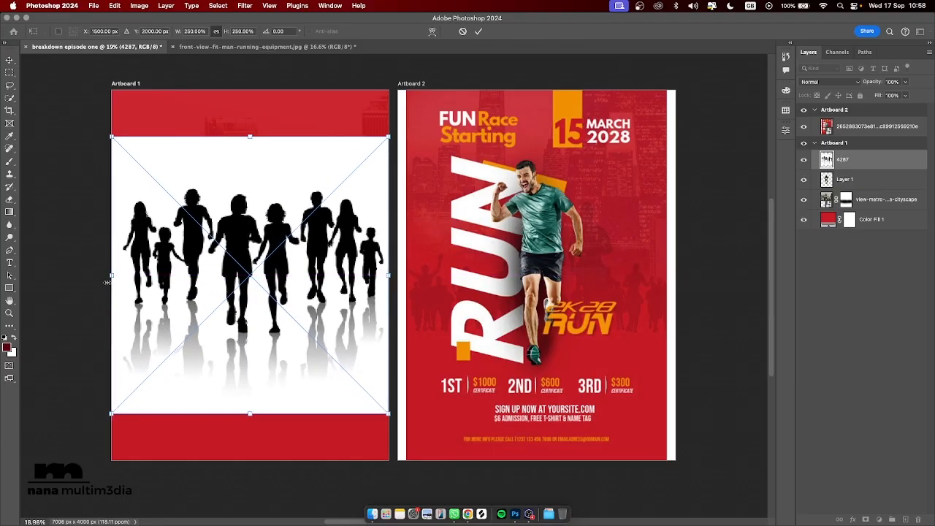
key(Return)
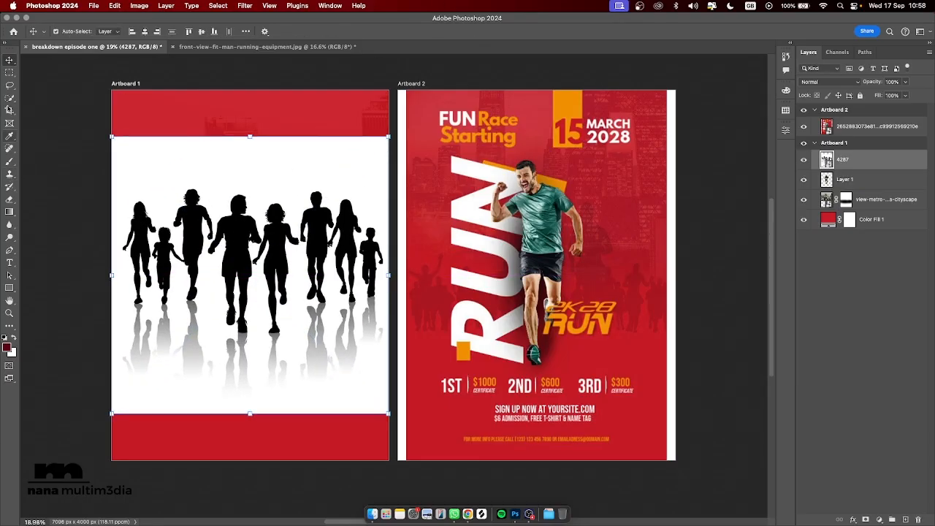
Step: Isolate the jogging silhouettes on a new layer using Select Subject and delete the original 4287 layer
click(9, 97)
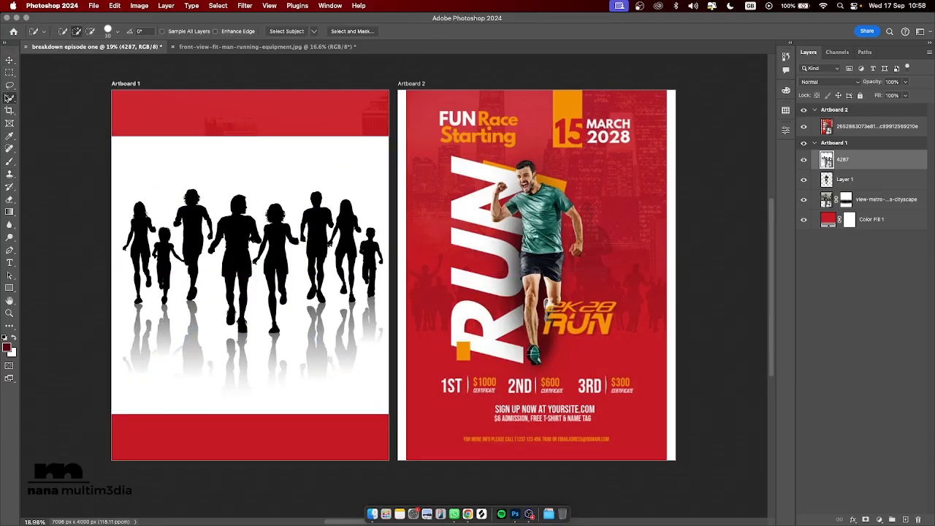
click(290, 33)
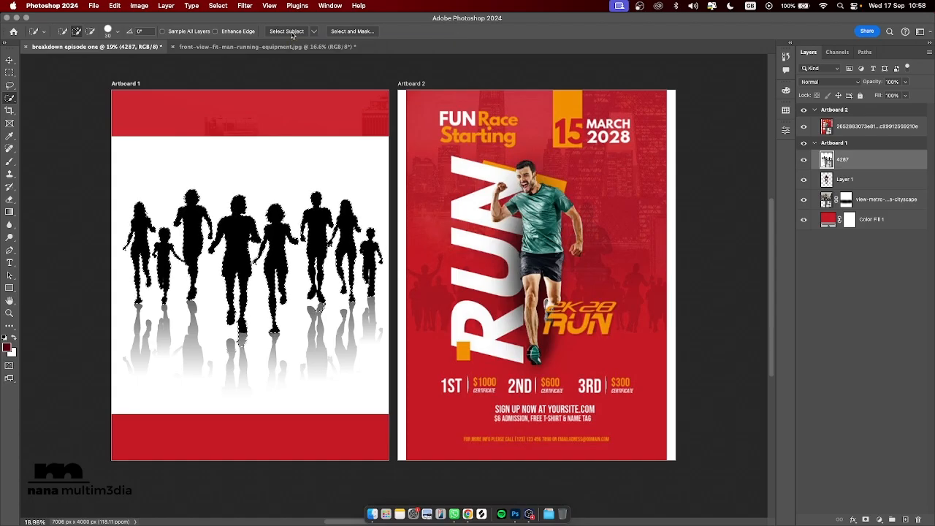
key(super+j)
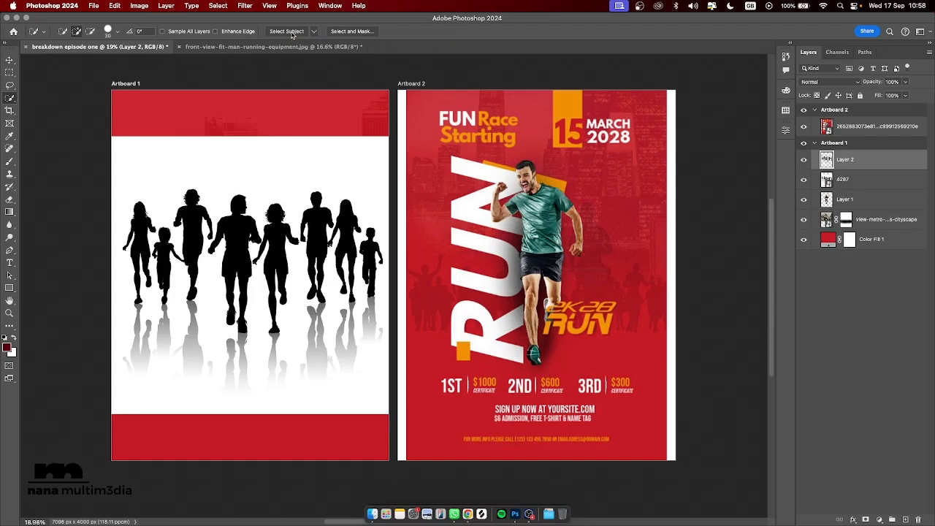
click(881, 186)
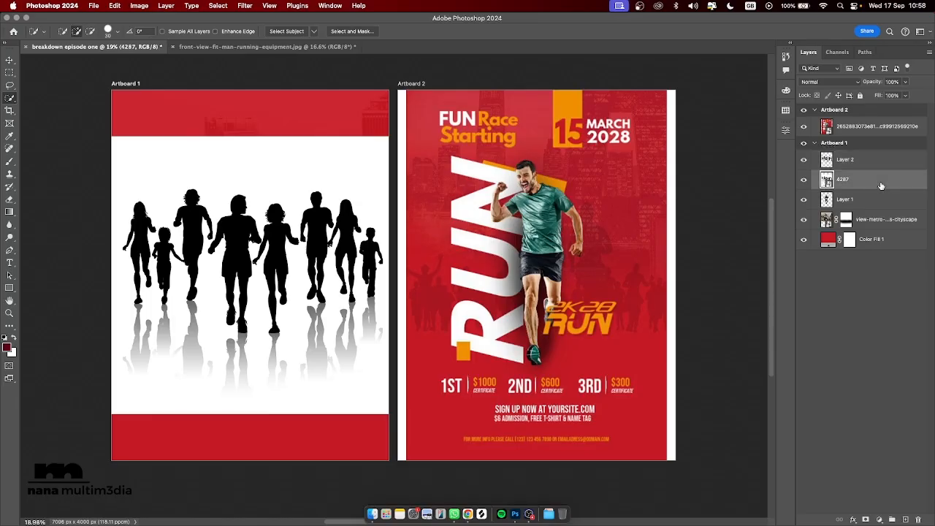
key(Delete)
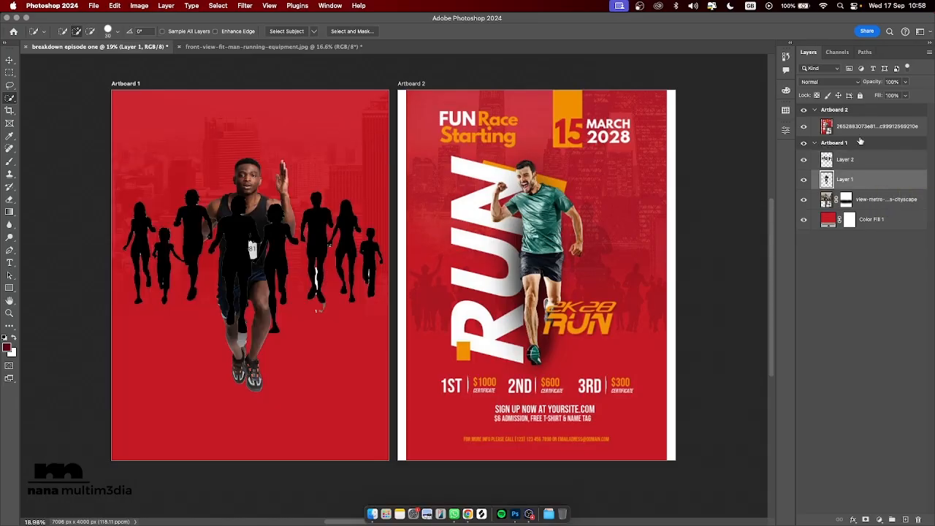
Step: Move the silhouettes layer behind the runner and scale it to 116.37% so the crowd extends past both sides of Artboard 1
mouse_move(876, 184)
mouse_down()
mouse_move(872, 215)
mouse_move(874, 162)
mouse_move(872, 187)
mouse_up()
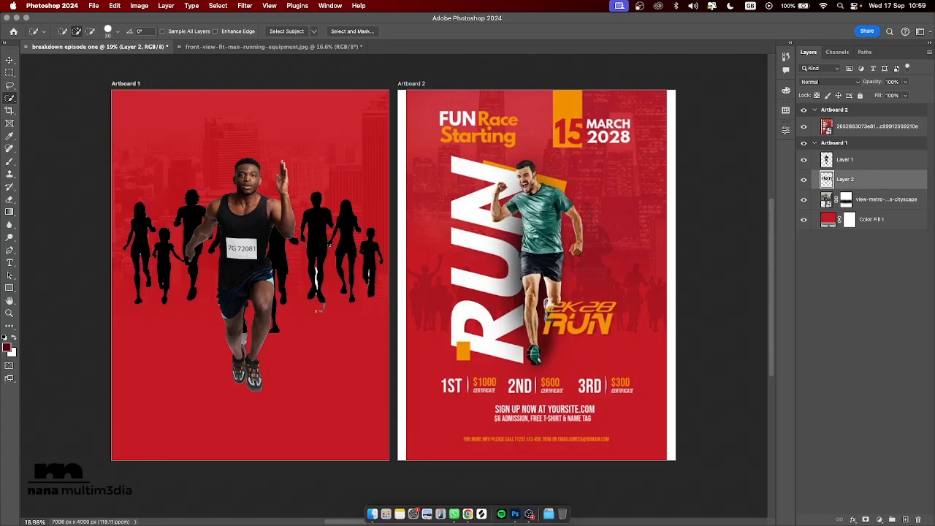
click(10, 59)
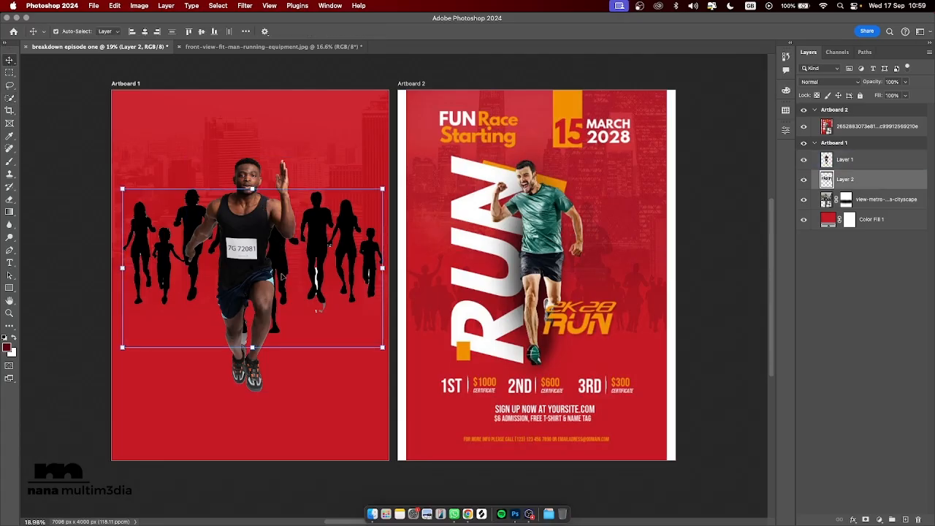
drag(305, 233, 316, 261)
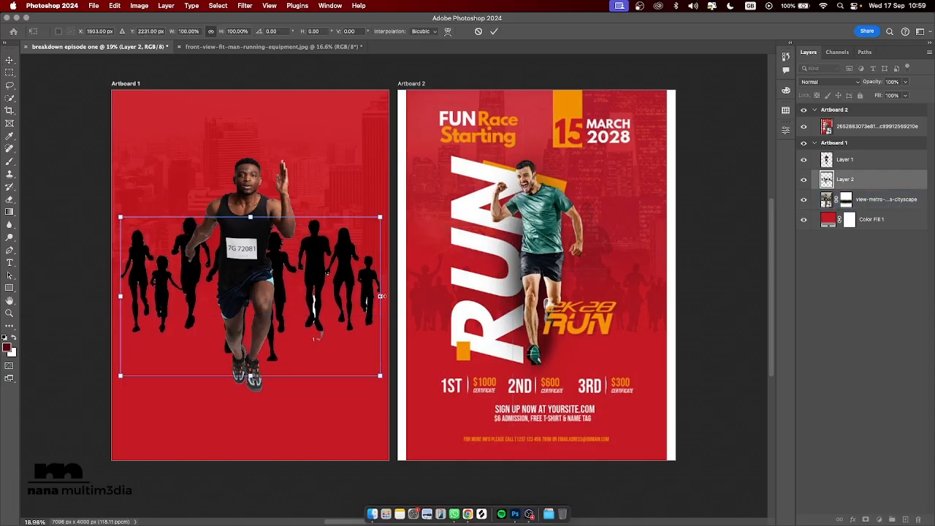
drag(382, 296, 398, 296)
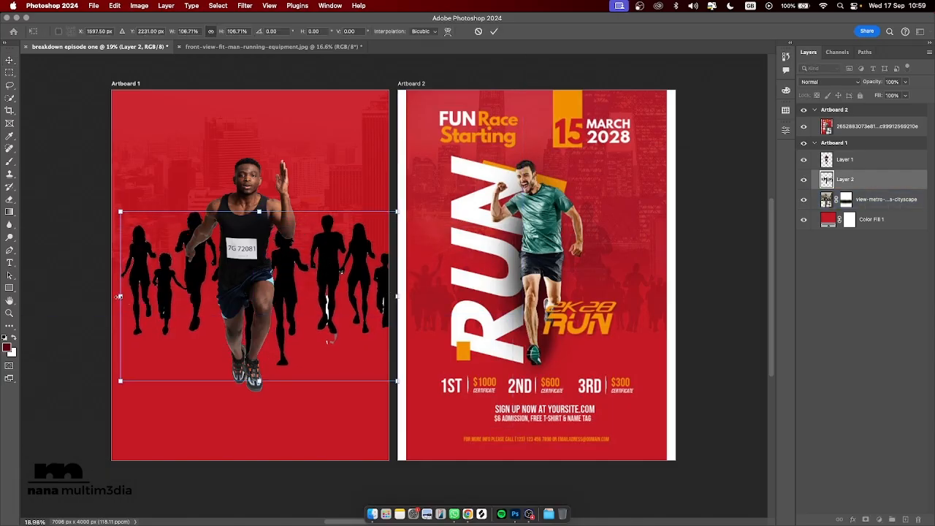
drag(119, 296, 95, 296)
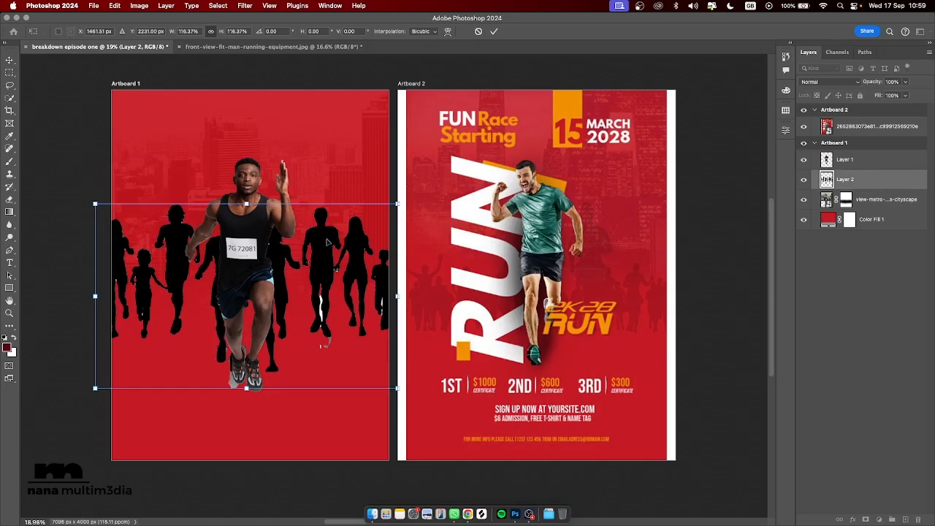
drag(327, 241, 325, 245)
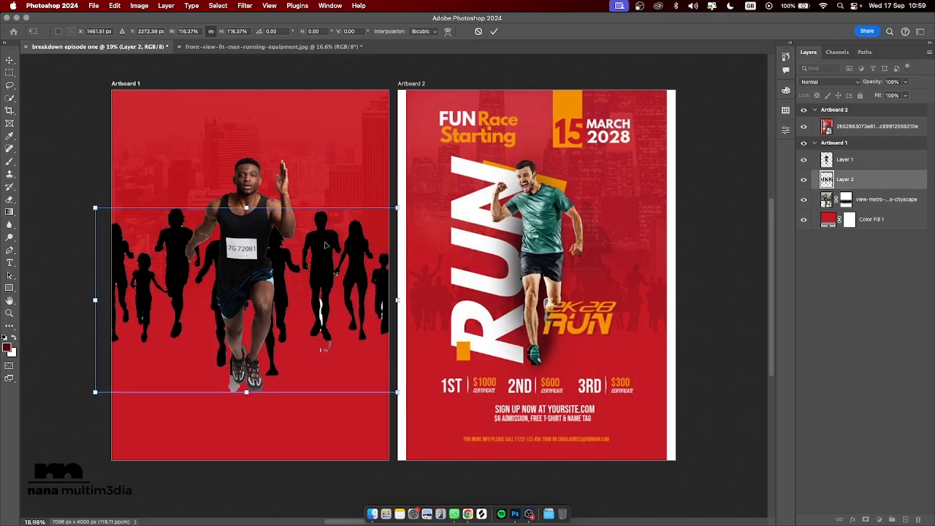
key(Return)
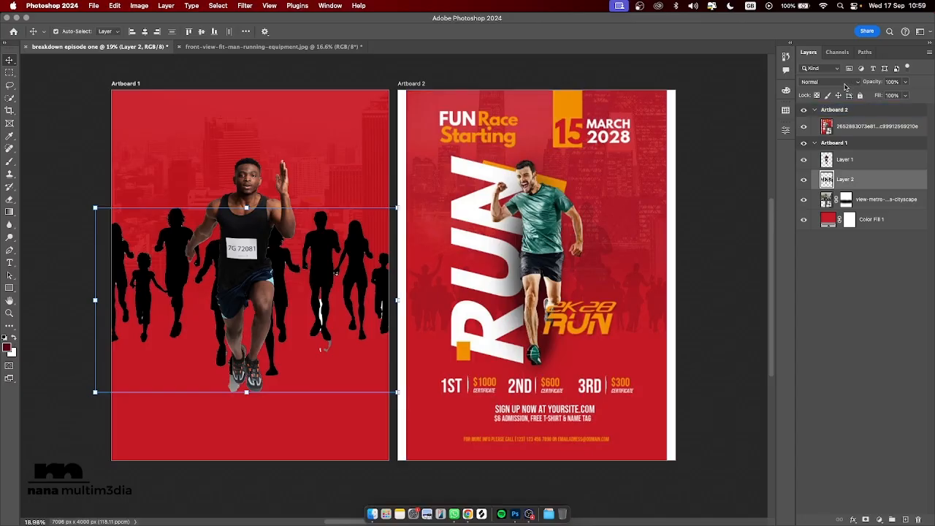
Step: Brush a Quick Selection with a size 10 brush over the white gap between the male silhouette's lower legs on Layer 2
click(350, 87)
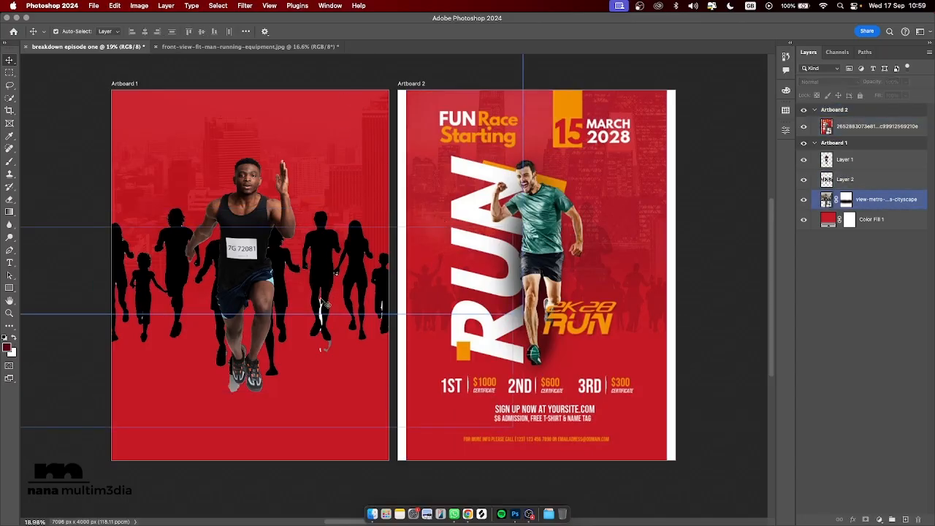
scroll(321, 301, up, 10)
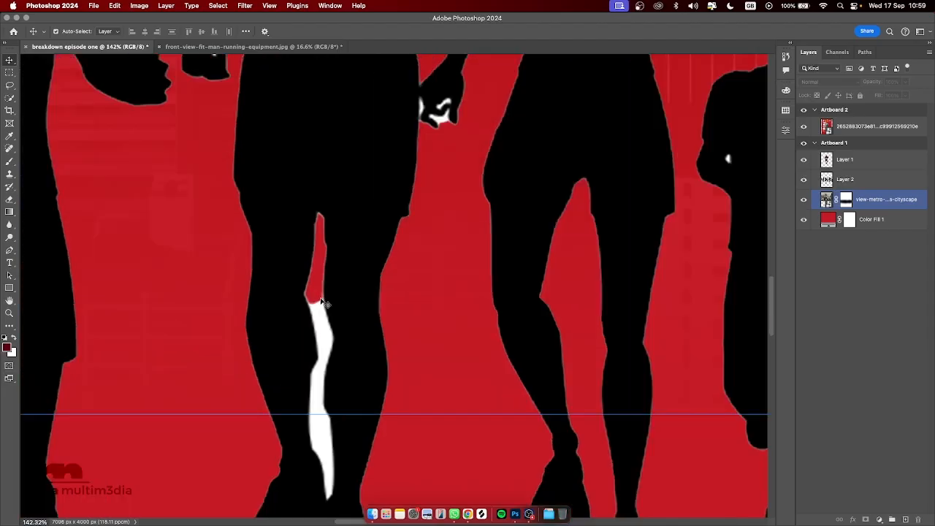
scroll(323, 302, down, 5)
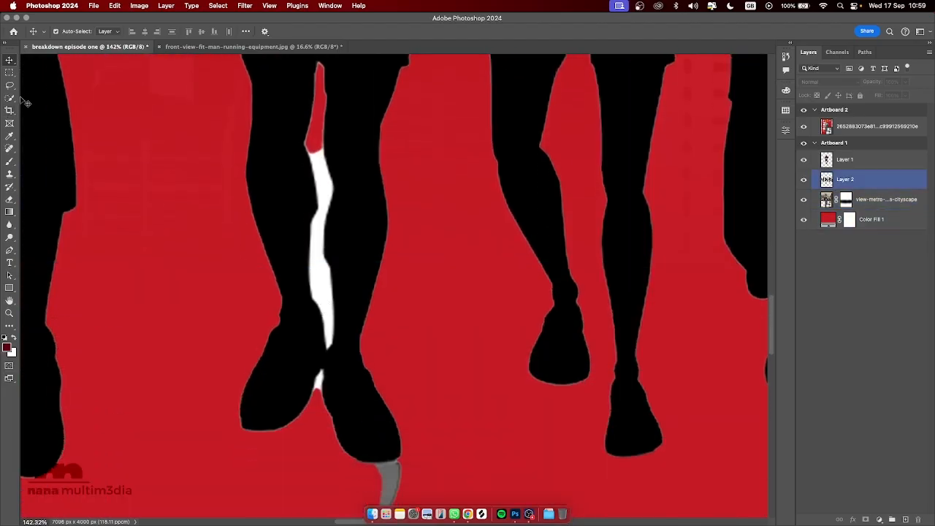
click(10, 98)
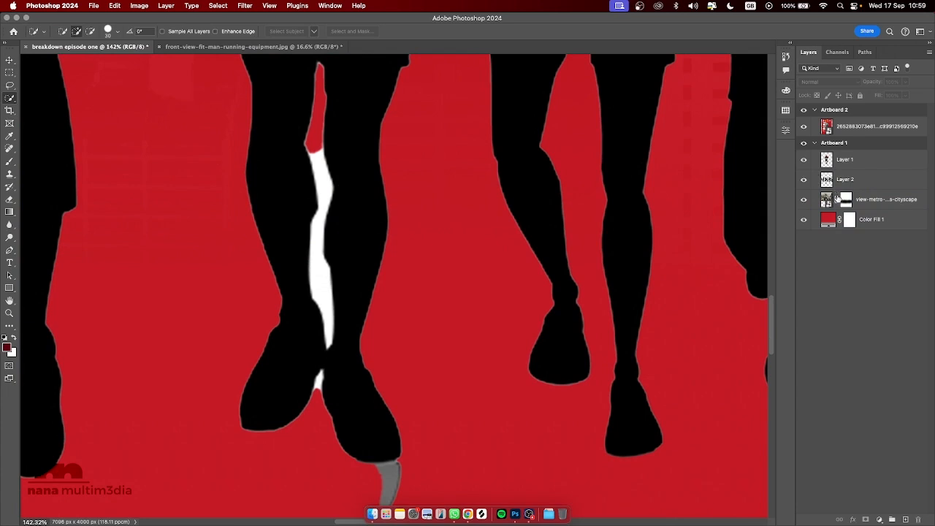
click(826, 166)
click(825, 182)
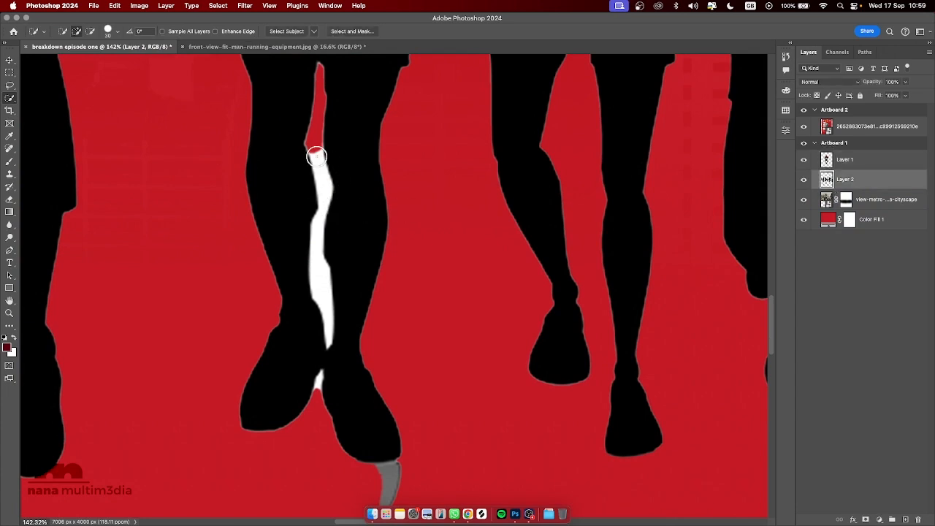
key(bracketleft)
key(bracketleft)
mouse_move(316, 159)
mouse_down()
mouse_move(321, 216)
mouse_move(317, 160)
mouse_move(313, 249)
mouse_move(326, 309)
mouse_move(322, 226)
mouse_up()
Step: Refine the selection along the white gap's edges and hide the selected area with an inverted layer mask on Layer 2
alt+click(309, 176)
key(super+z)
key(alt)
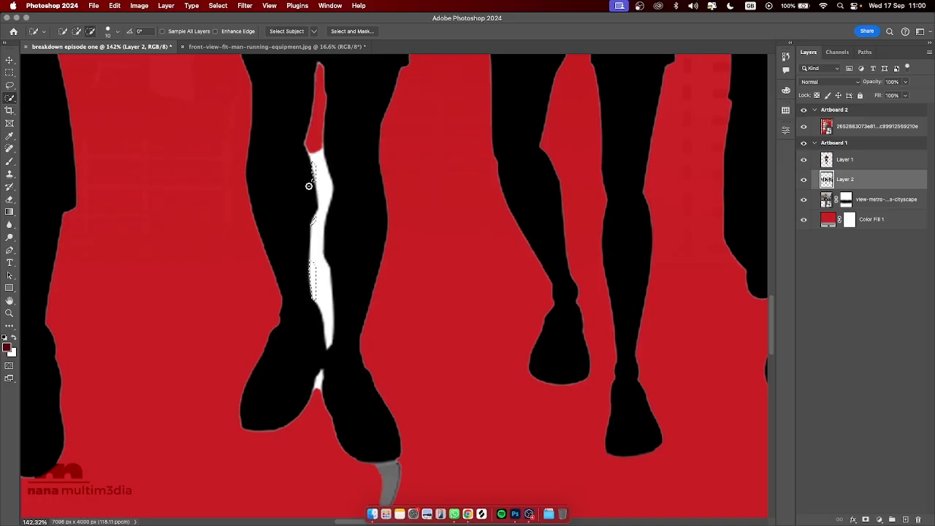
drag(310, 172, 319, 154)
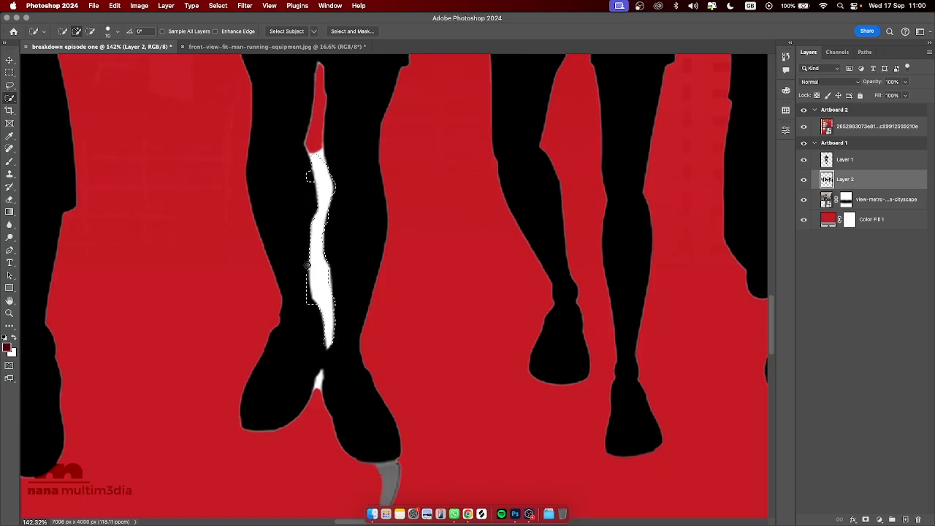
key(alt)
alt+click(295, 312)
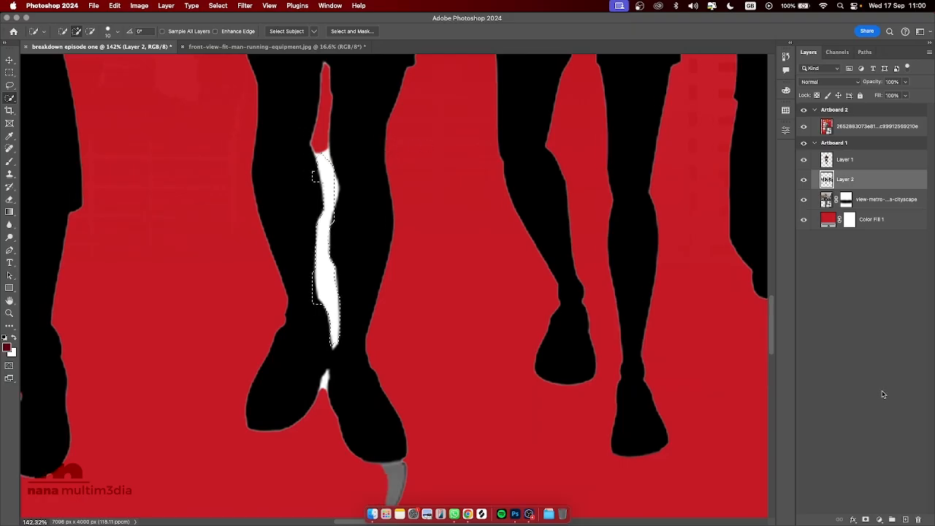
click(866, 519)
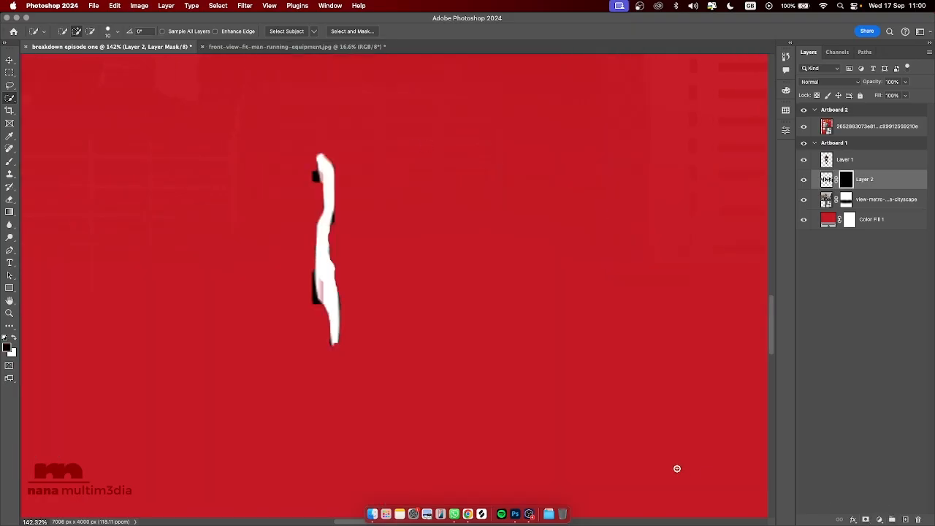
key(super+i)
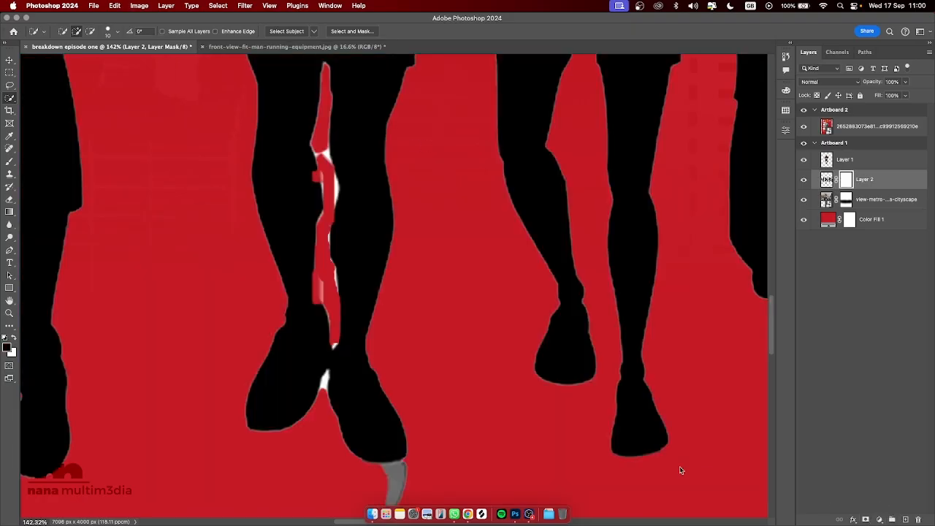
Step: Examine the masked silhouettes around the runner up close and compare Artboard 1 with the reference flyer
scroll(687, 488, down, 5)
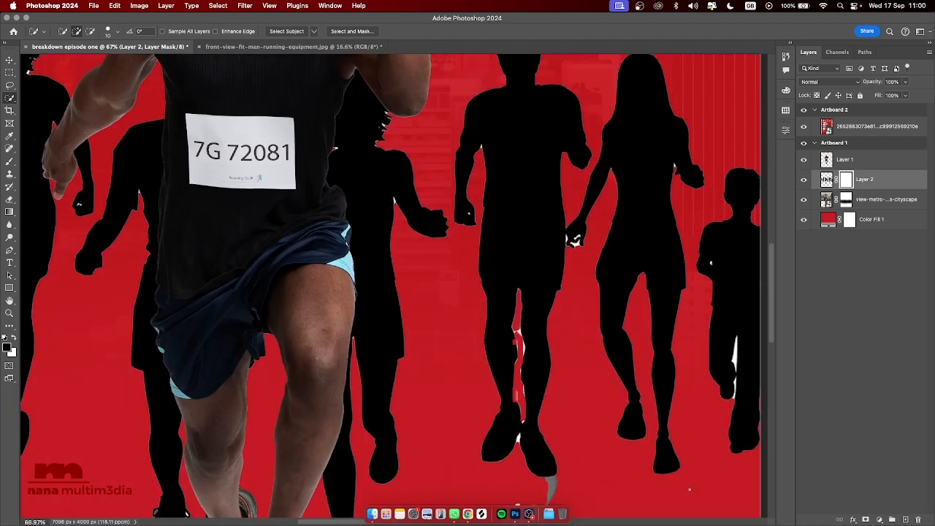
scroll(685, 487, down, 4)
scroll(685, 486, up, 6)
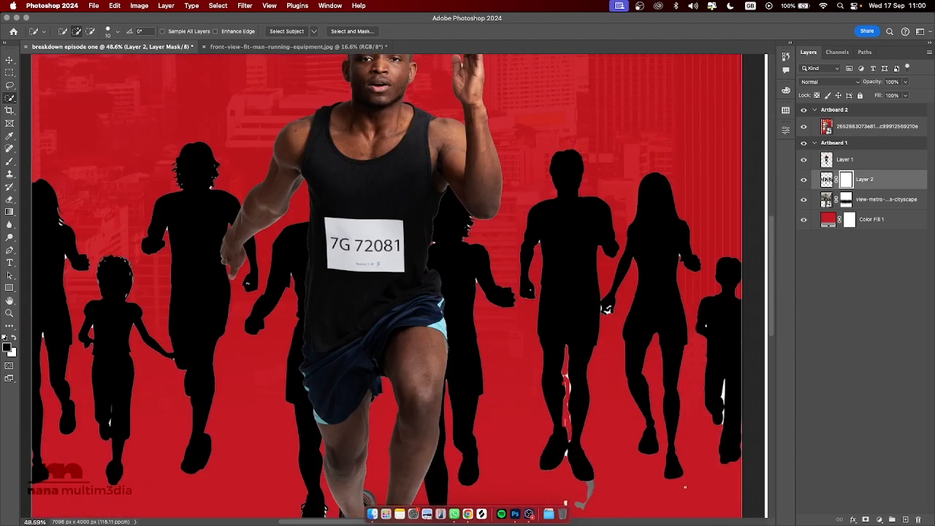
scroll(685, 487, down, 4)
scroll(685, 486, down, 5)
scroll(685, 487, right, 5)
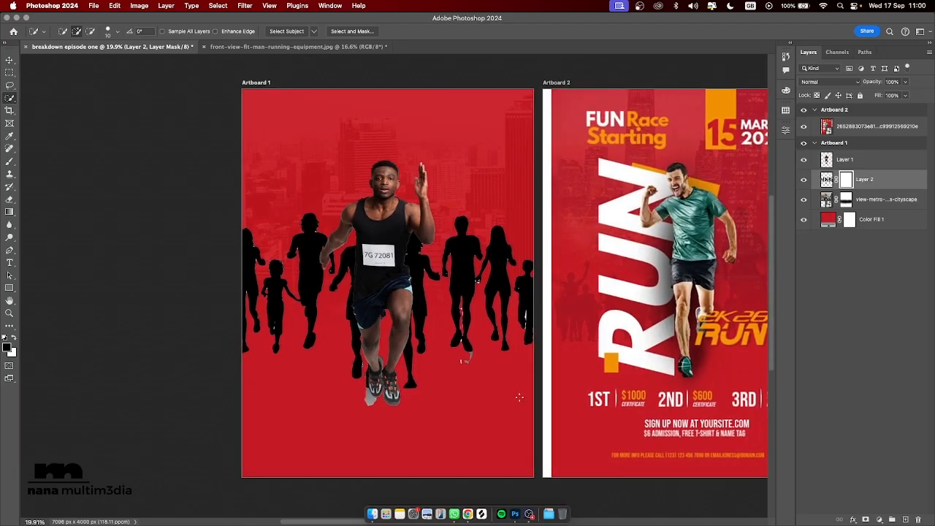
scroll(518, 396, up, 3)
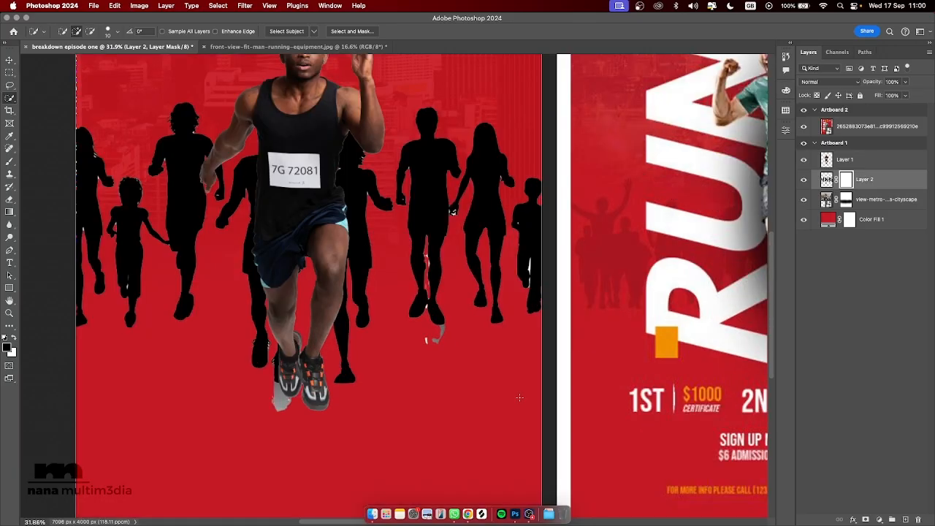
scroll(518, 396, down, 5)
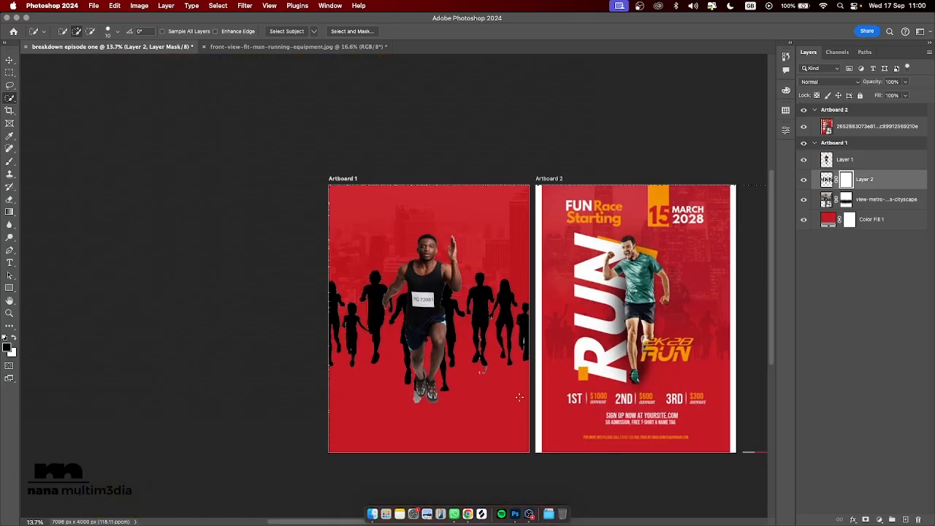
scroll(519, 396, up, 4)
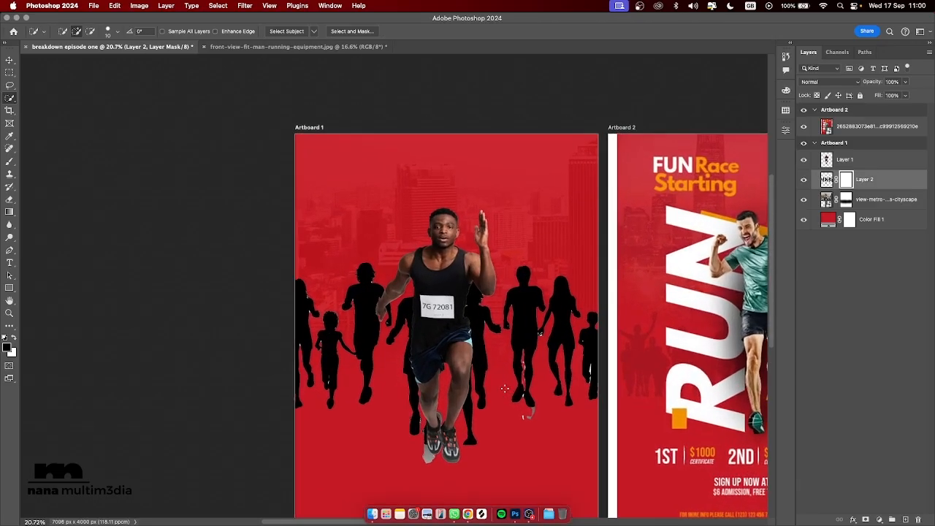
scroll(504, 388, right, 2)
scroll(504, 387, up, 2)
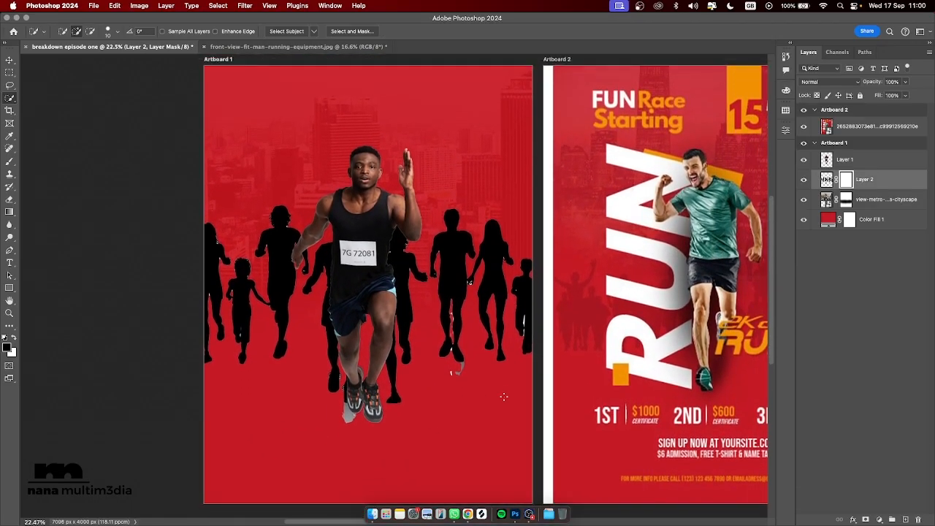
Step: Try the Overlay blend mode on the jogging silhouettes layer
click(829, 181)
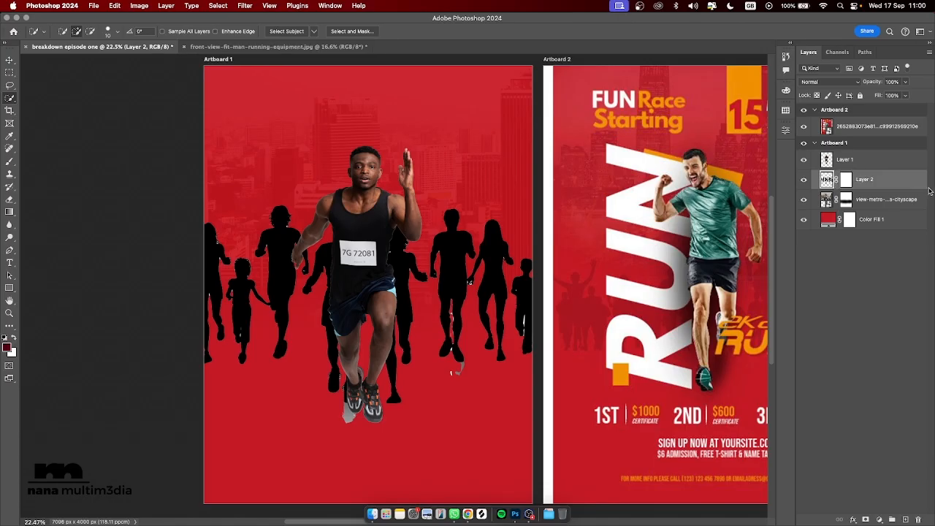
click(818, 81)
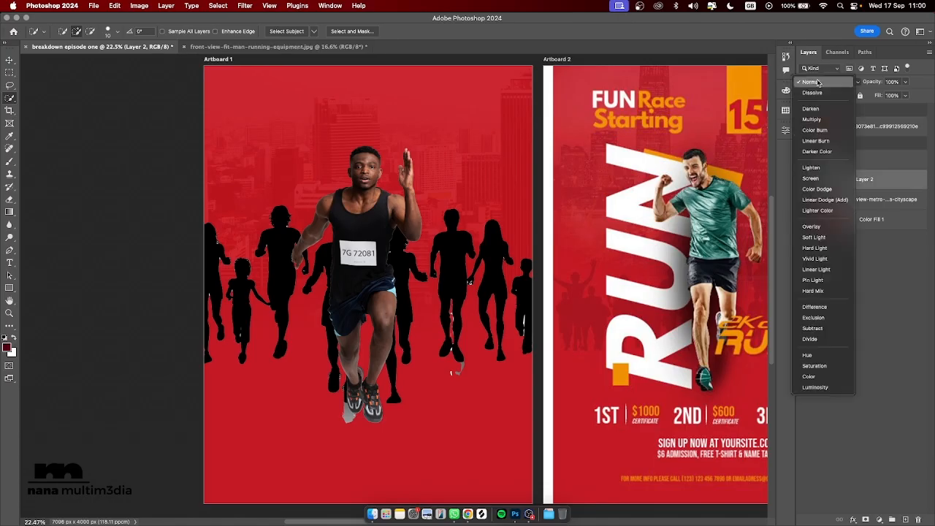
click(819, 227)
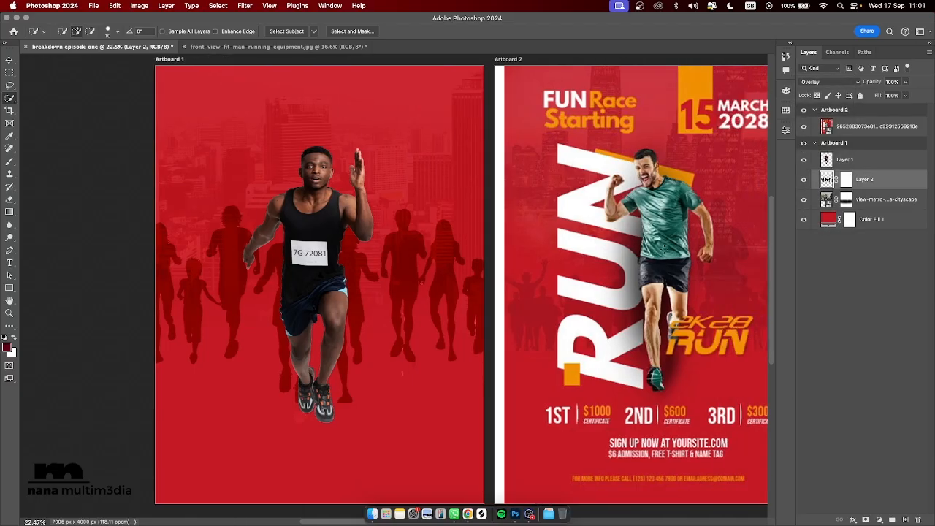
scroll(662, 248, right, 5)
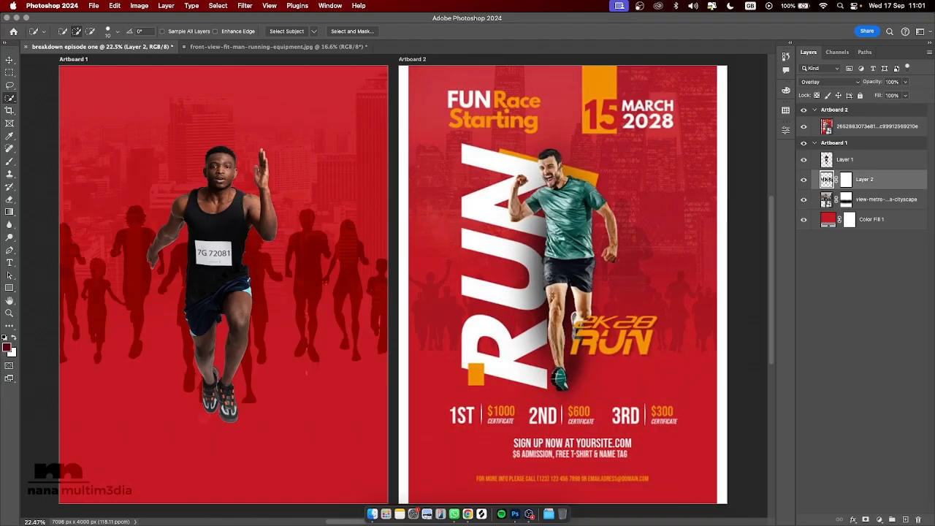
key(super+z)
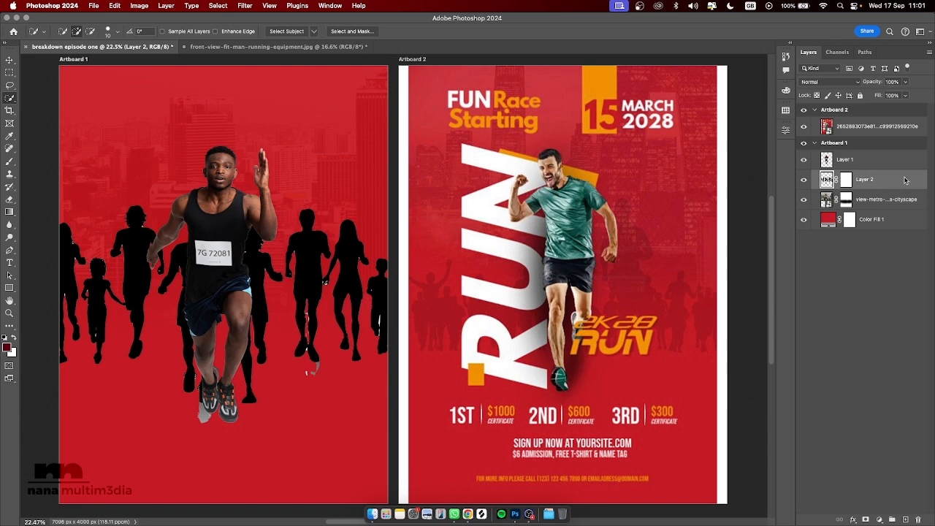
Step: Apply a Color Overlay to the silhouettes layer in dark red a81620, sampled from the crowd in the reference flyer
key(space)
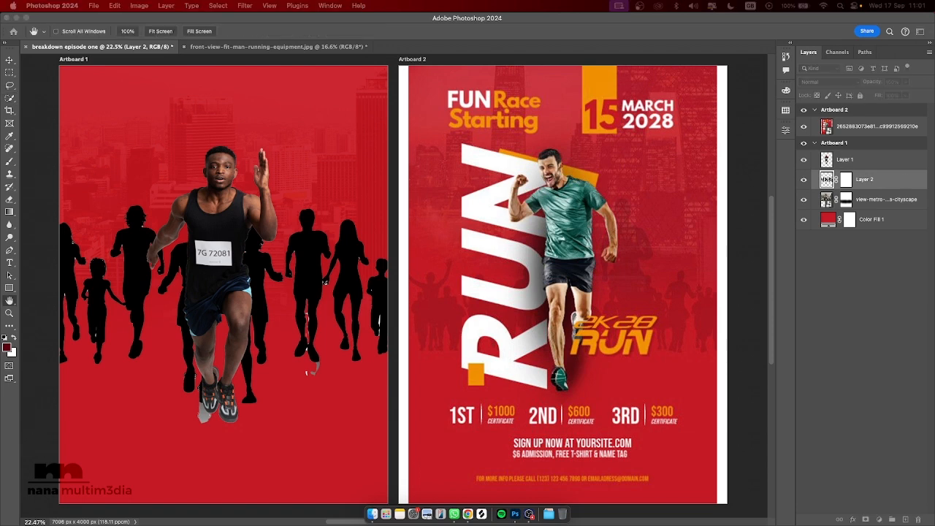
drag(0, 64, 174, 81)
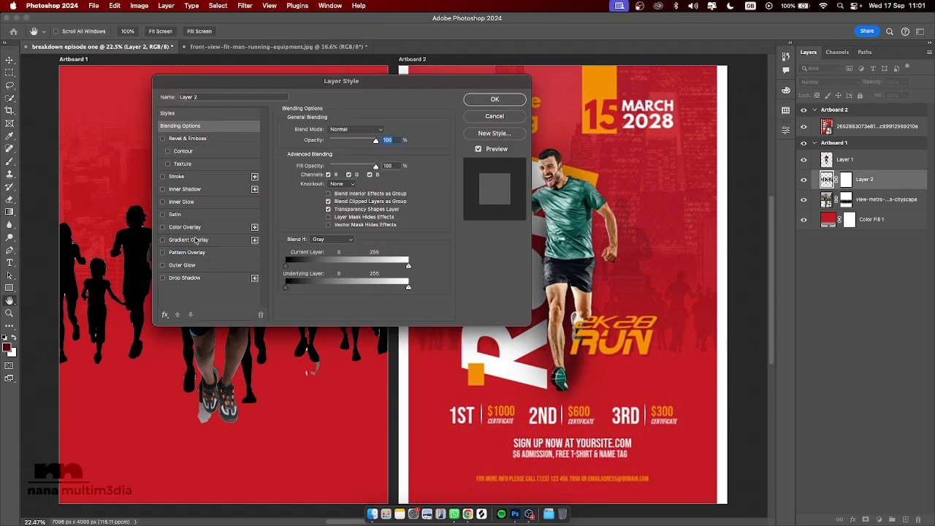
click(197, 229)
click(380, 132)
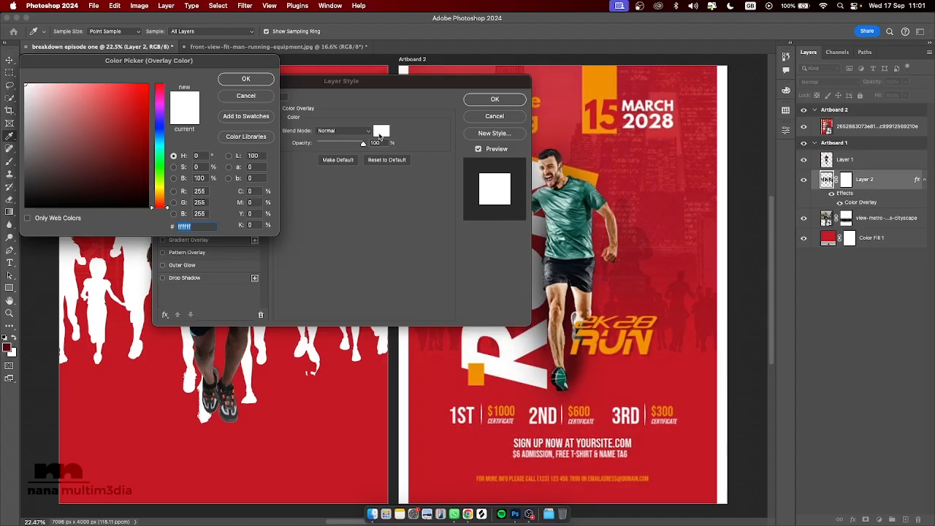
click(636, 306)
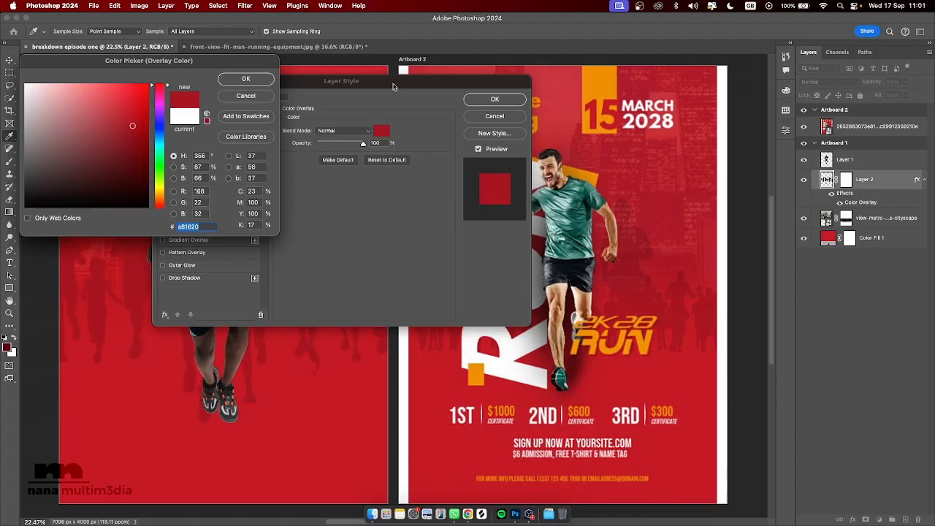
click(246, 78)
click(511, 98)
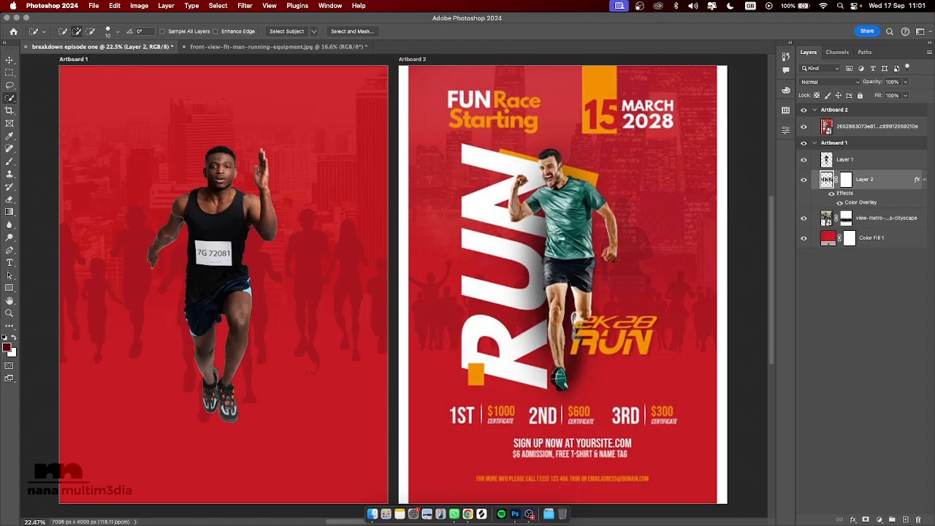
Step: Convert the silhouettes layer to a smart object and open its blend mode options
right_click(885, 179)
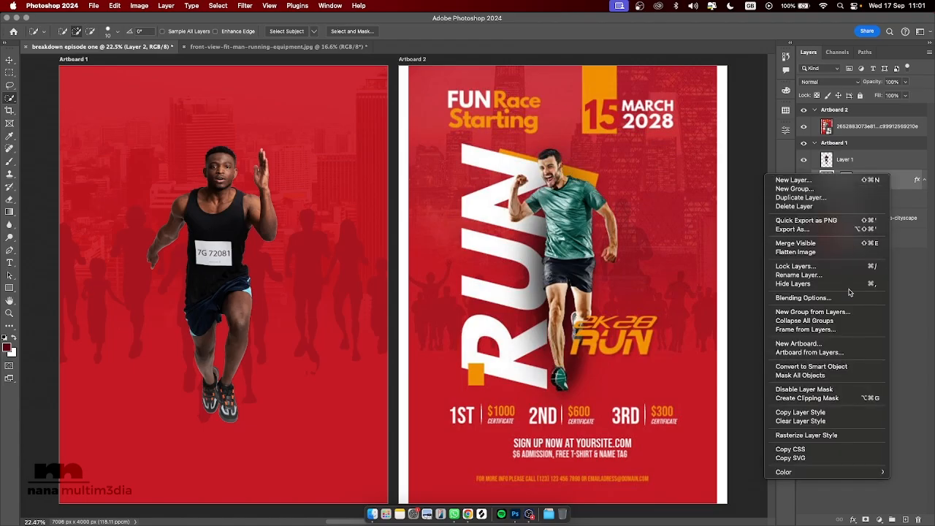
click(841, 366)
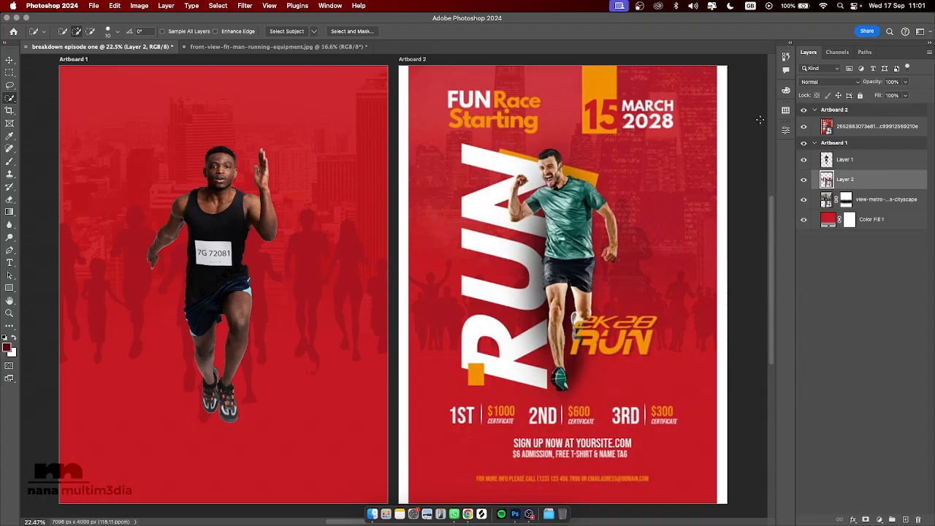
click(806, 81)
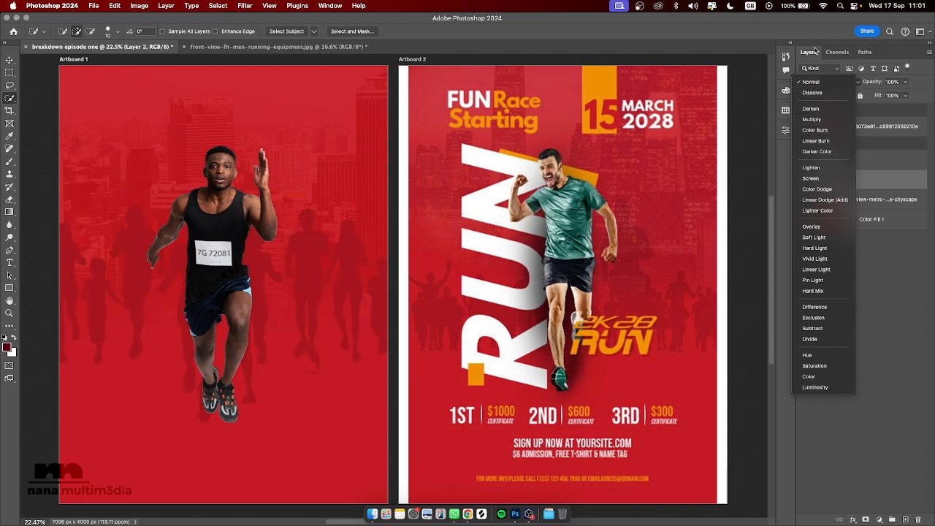
Step: Add a layer mask to Layer 2 and fade the crowd silhouettes' lower edge with a soft black brush, reducing its size to 500
click(828, 84)
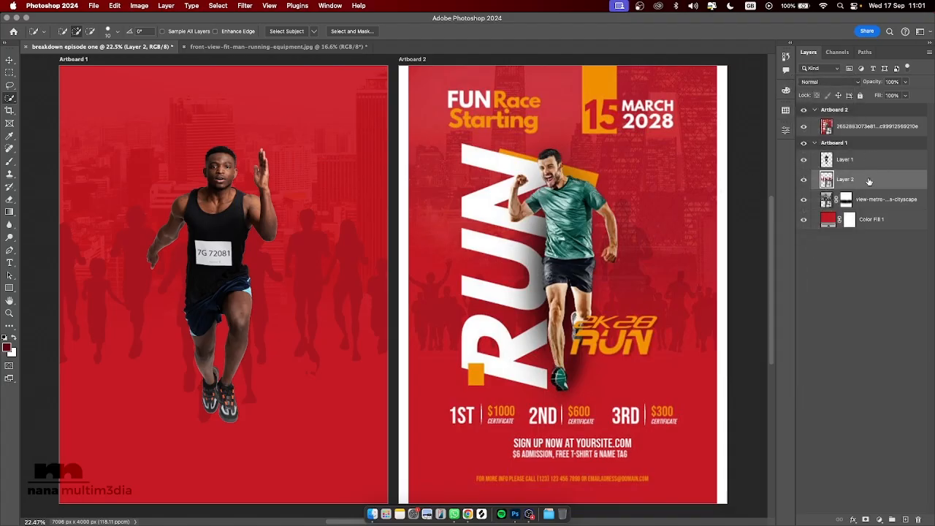
click(866, 520)
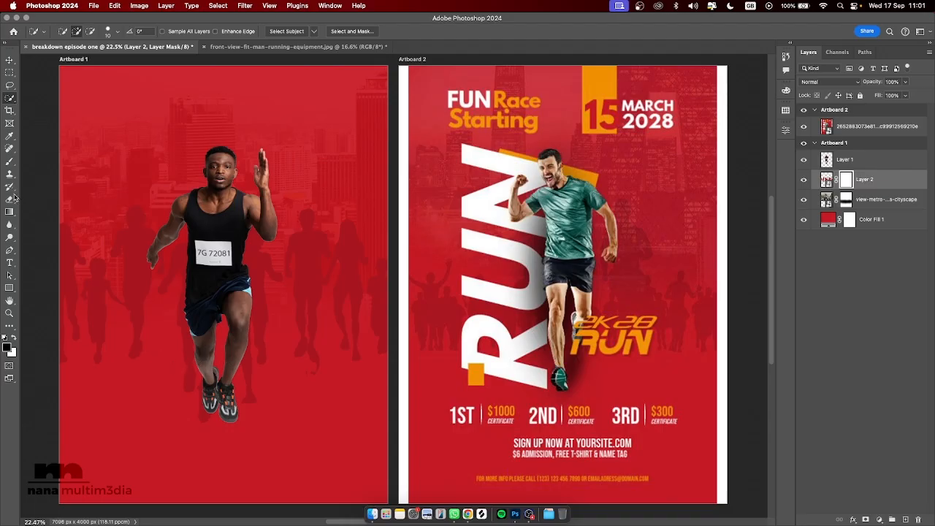
click(10, 160)
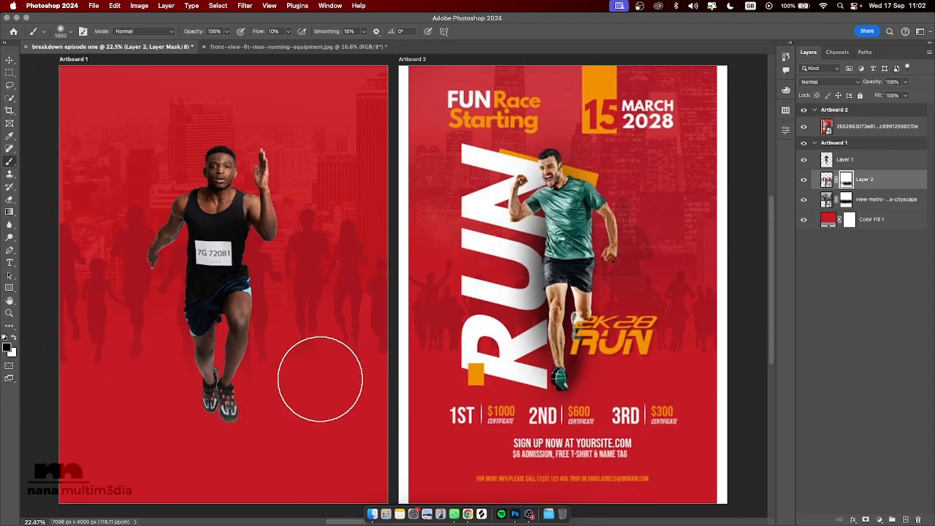
key(bracketleft)
key(bracketleft)
key(bracketleft)
key(bracketleft)
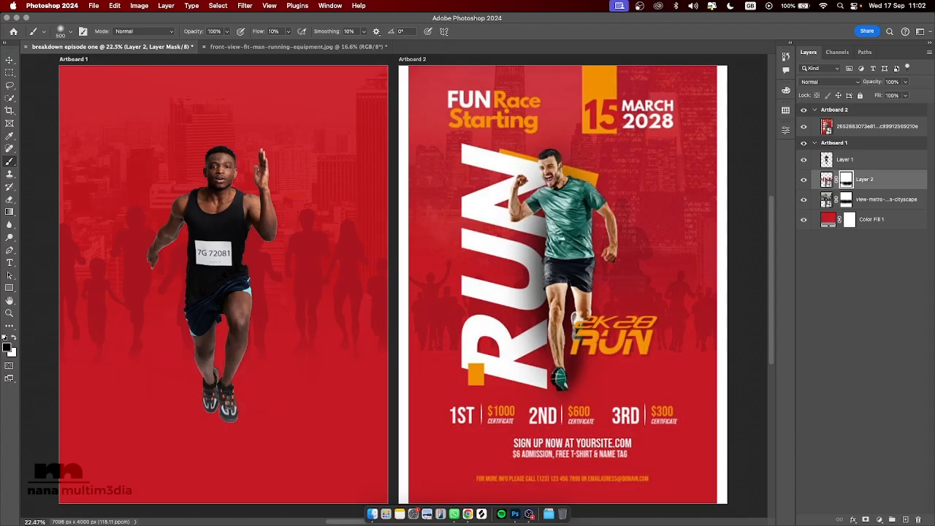
Step: Enlarge the runner cutout on Artboard 1 to about 102.7% and shift it slightly down
click(10, 59)
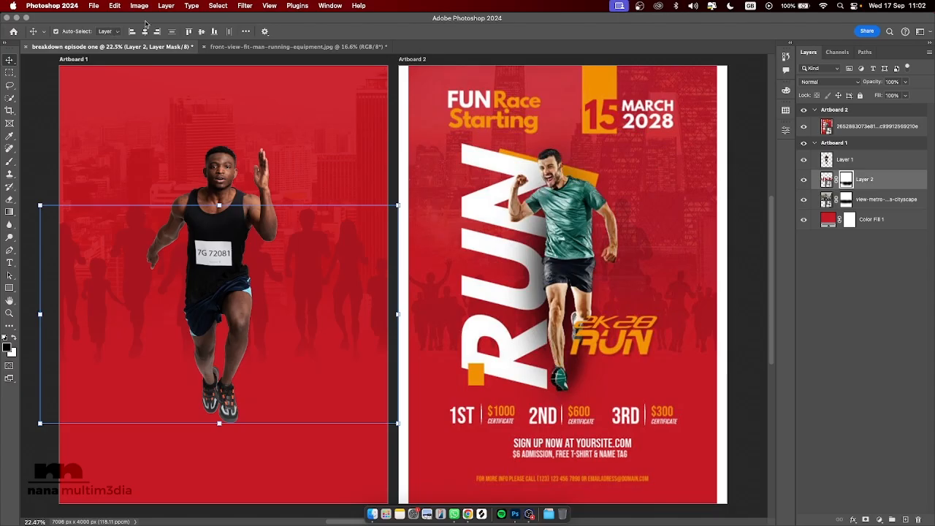
click(211, 158)
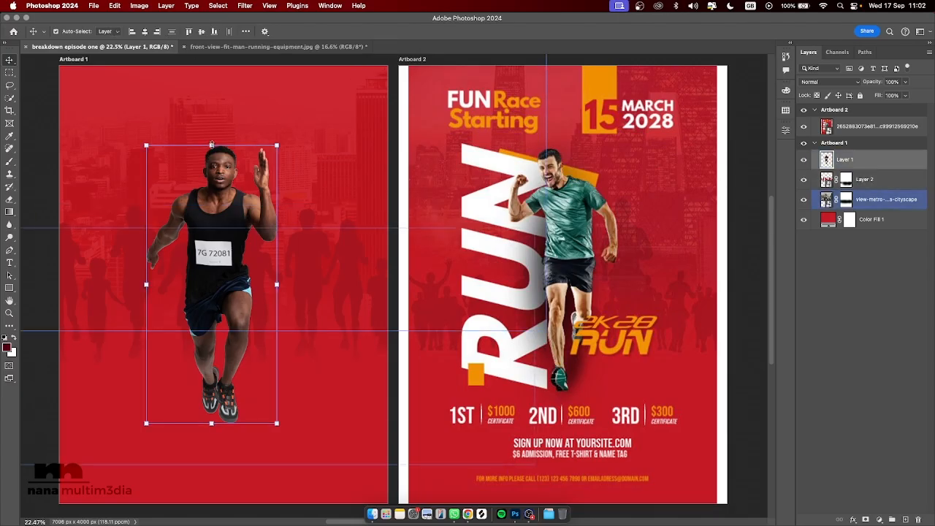
drag(211, 145, 211, 137)
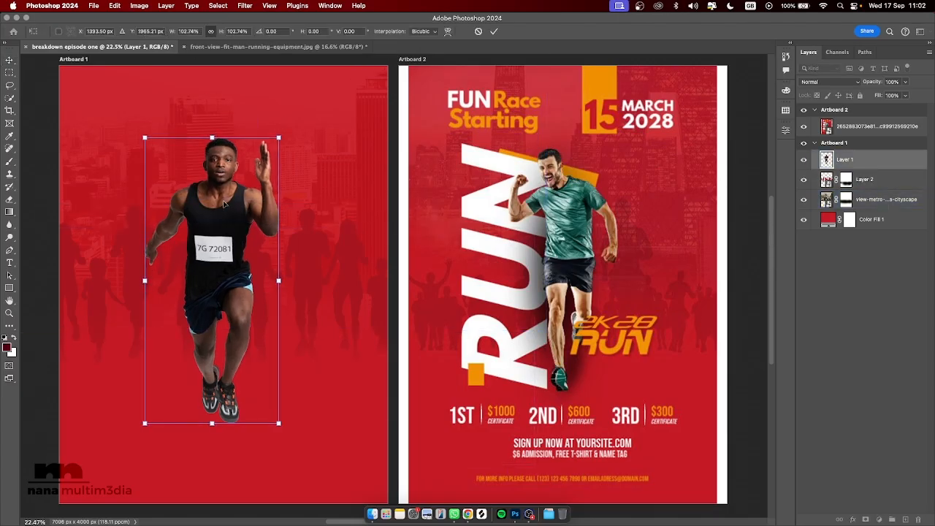
drag(224, 205, 225, 211)
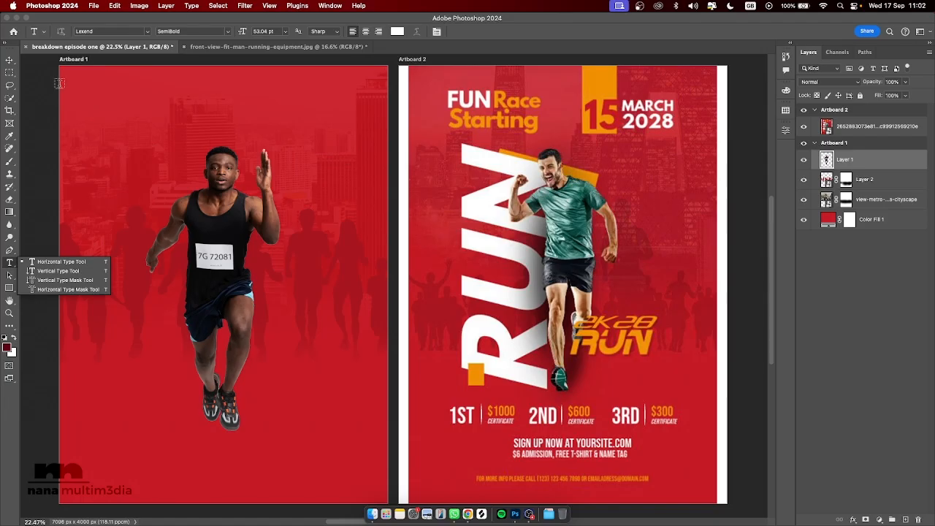
Step: Add the white text "RUN" in Lexend SemiBold above the runner on Artboard 1
click(9, 61)
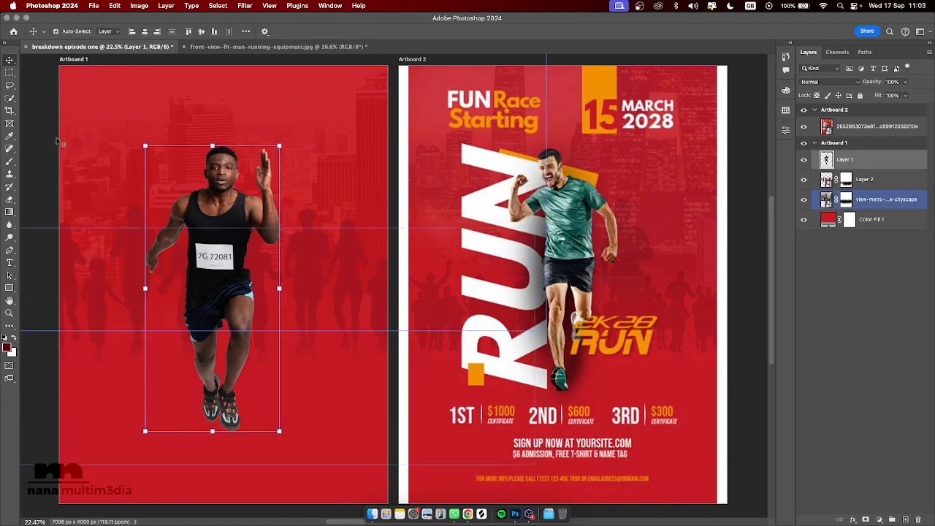
click(10, 262)
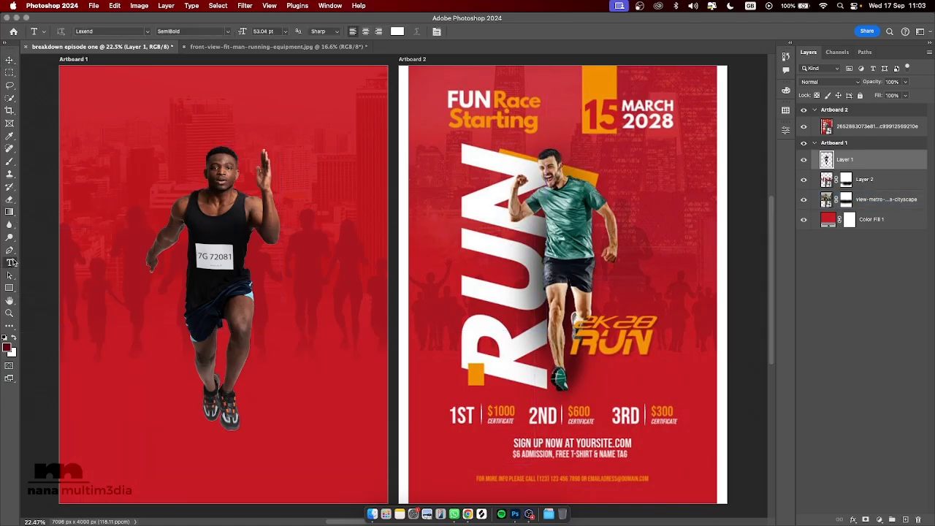
click(128, 110)
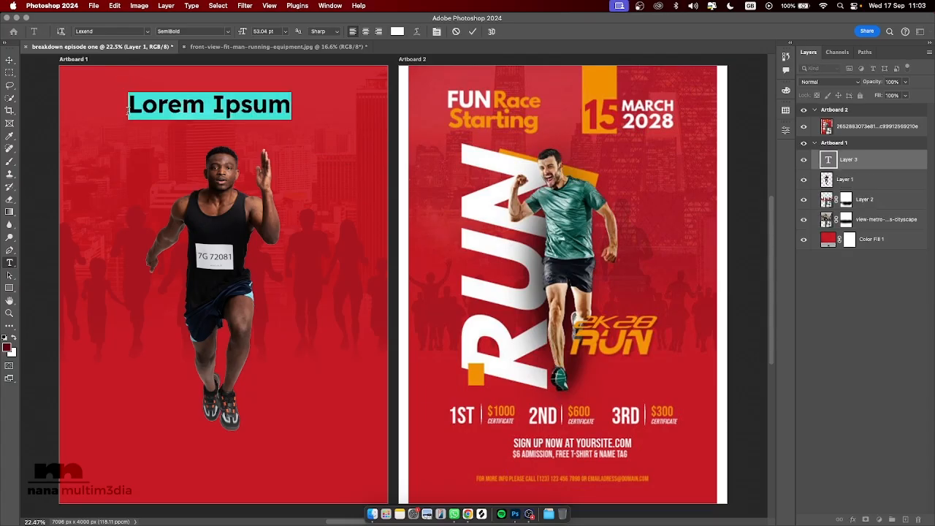
text(RUN)
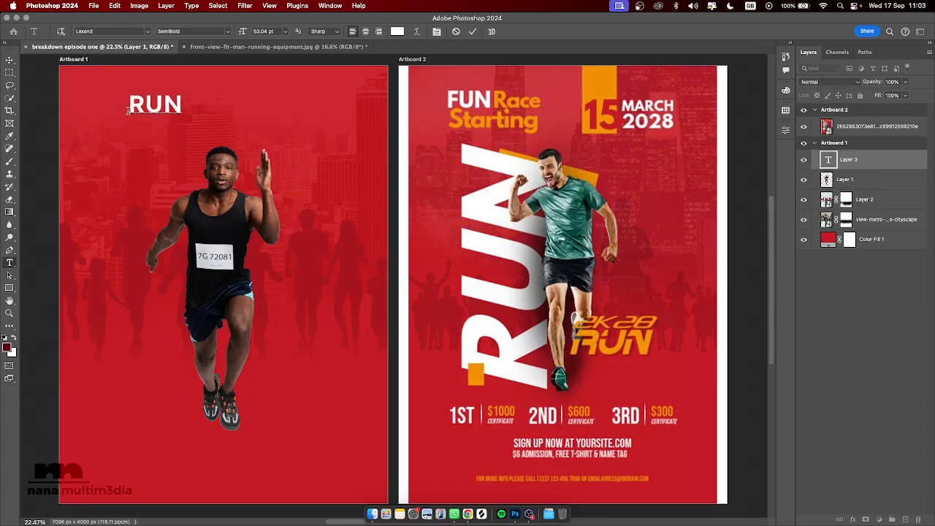
key(Escape)
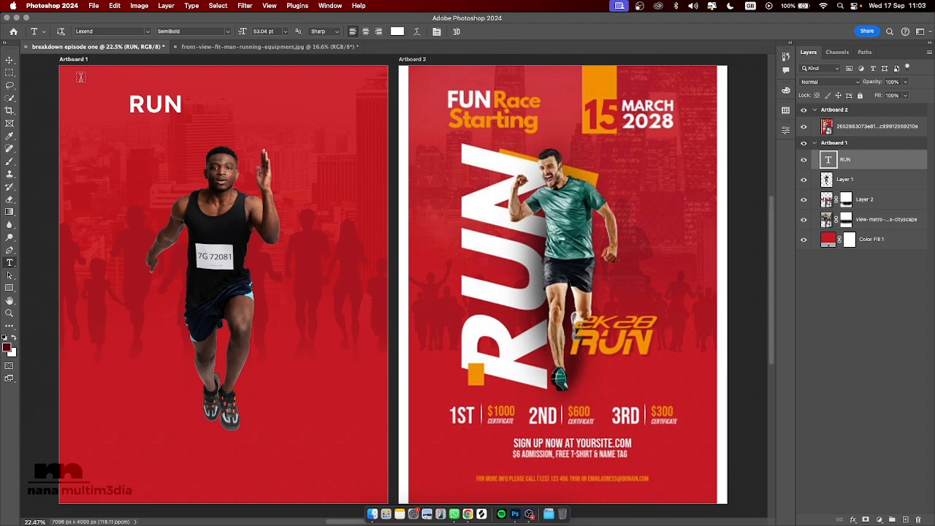
Step: Scale the RUN text up to about 210 pt so it spans the upper part of Artboard 1
click(9, 60)
click(197, 118)
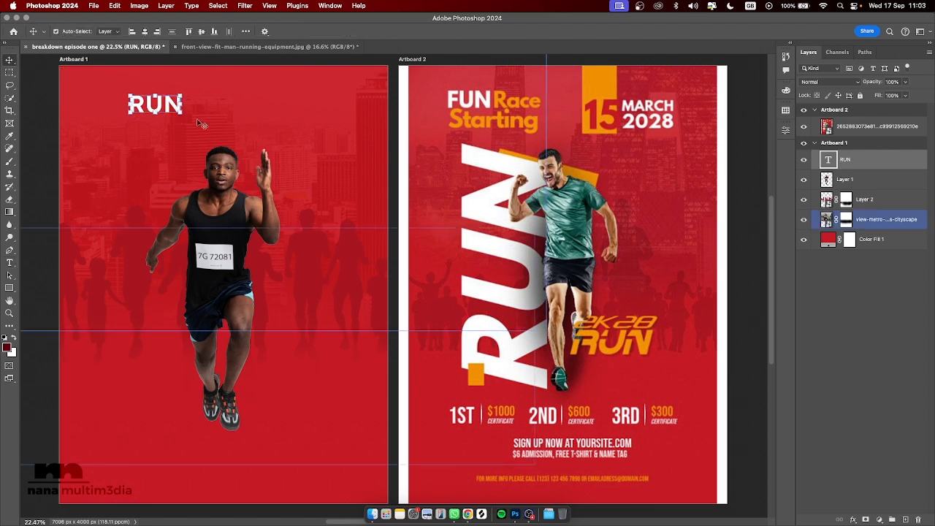
click(181, 113)
key(super+t)
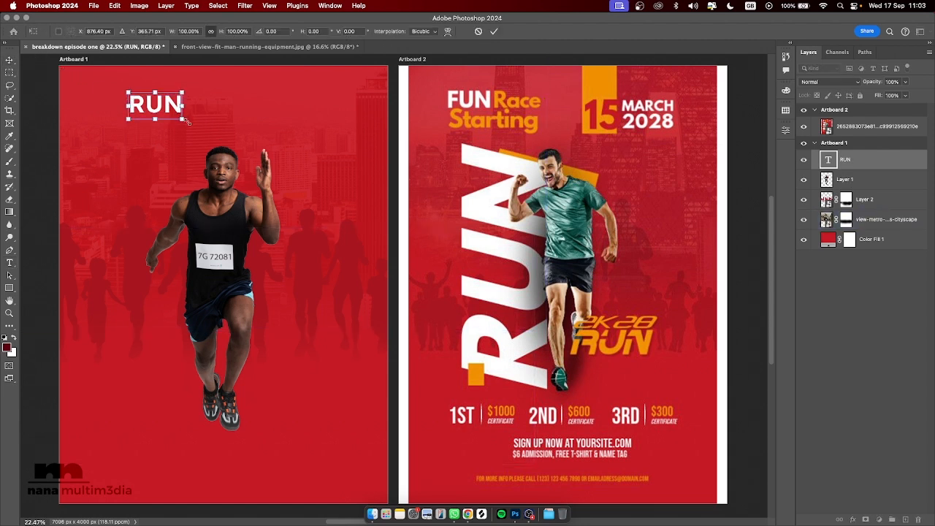
drag(187, 122, 344, 205)
scroll(331, 188, up, 1)
key(Return)
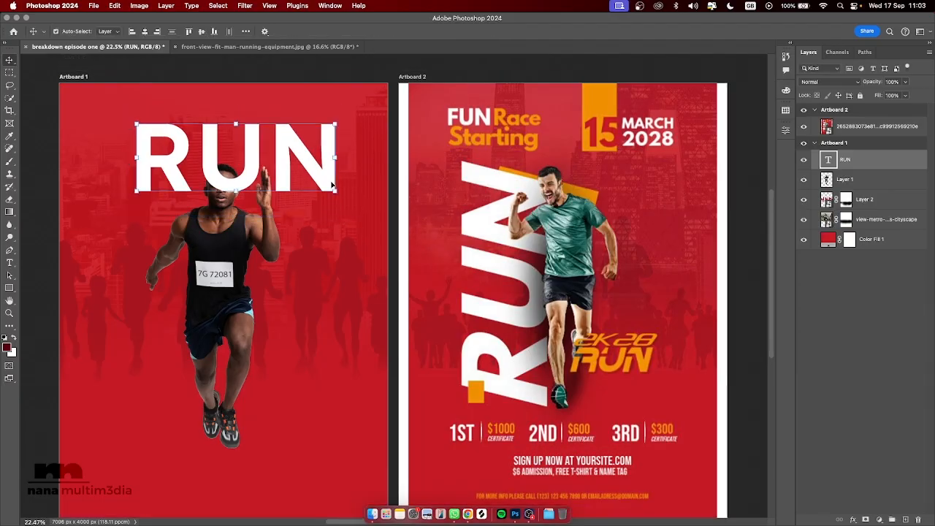
Step: Tighten the tracking of the RUN text to -120
click(825, 128)
click(785, 133)
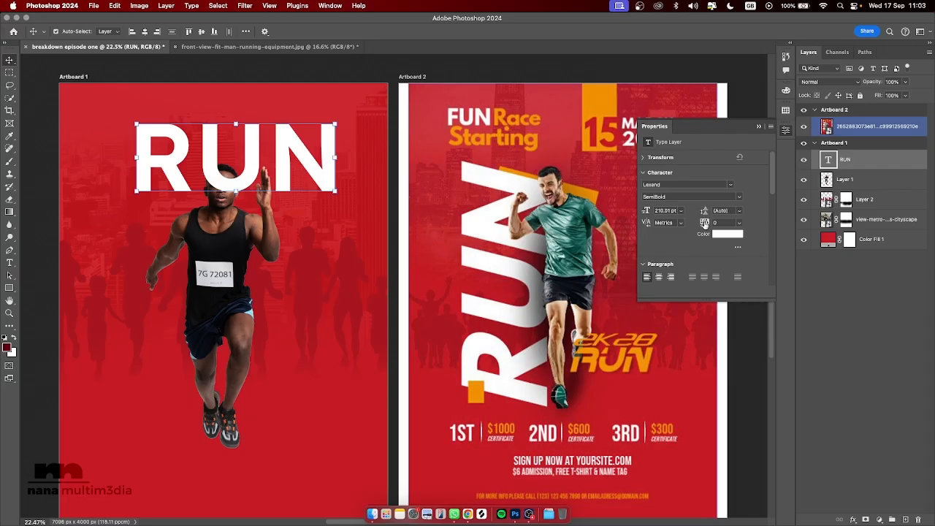
drag(704, 222, 714, 233)
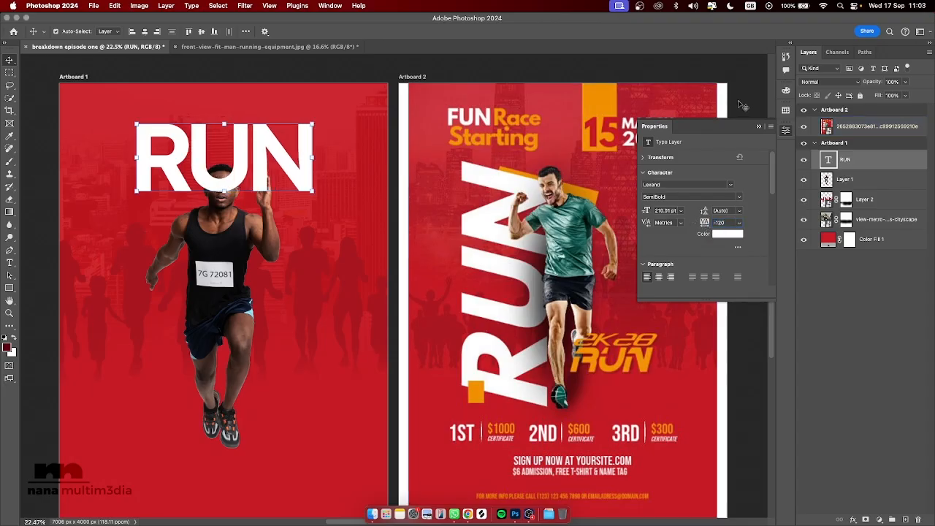
click(758, 126)
Step: Enlarge the RUN text to about 108% and rotate it 90° counter clockwise, placing it vertically along the runner's left side
click(327, 201)
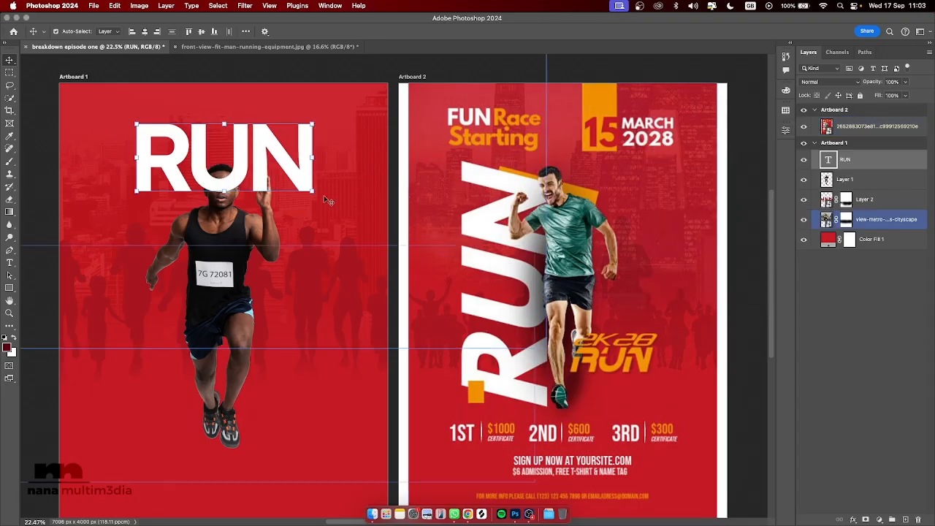
drag(314, 194, 301, 213)
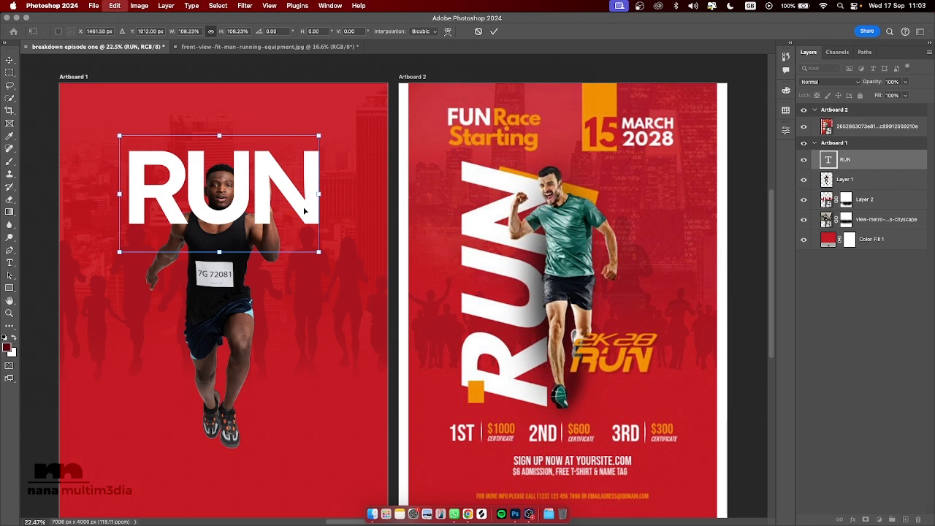
right_click(305, 211)
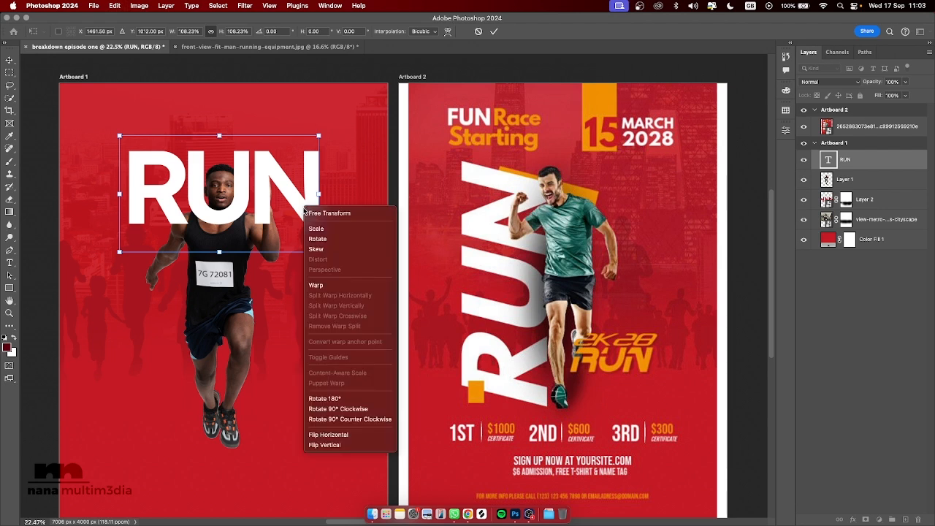
click(381, 421)
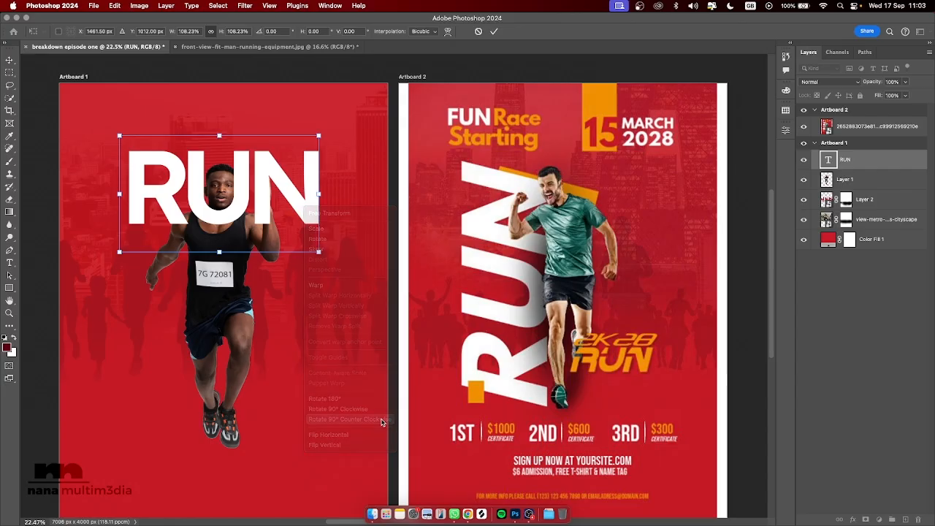
drag(215, 153, 154, 267)
key(Return)
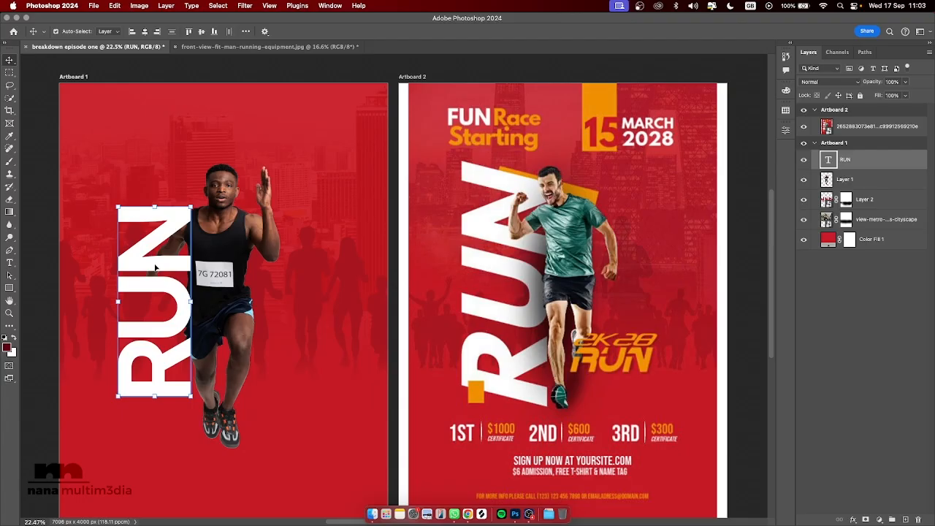
Step: Apply Faux Italic to the vertical RUN text
click(617, 150)
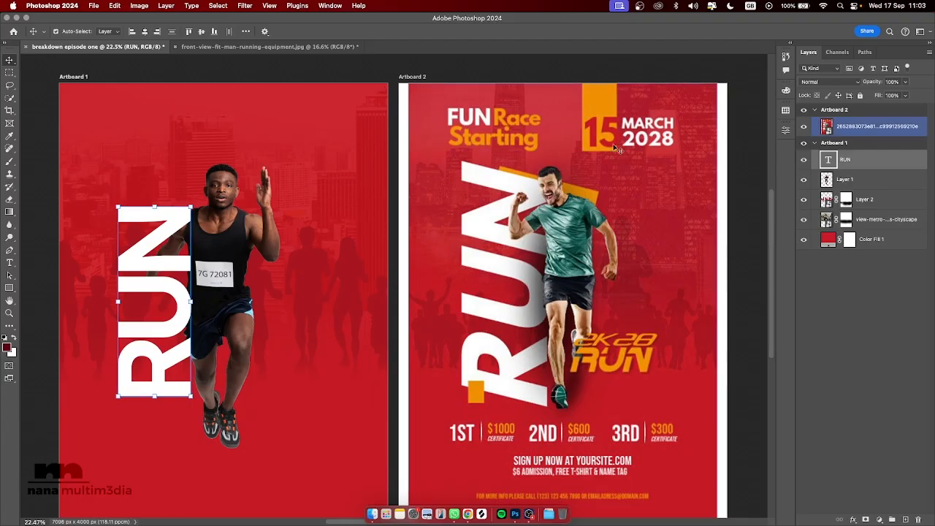
click(785, 129)
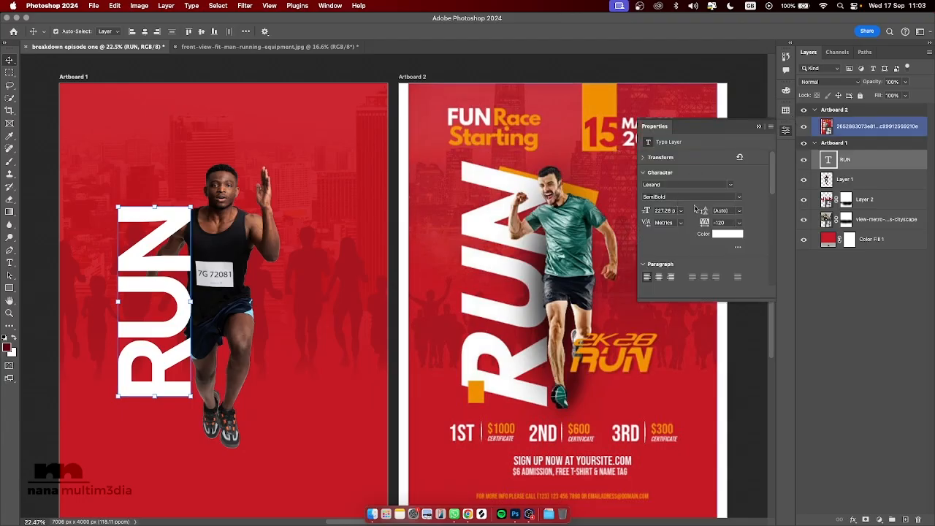
click(327, 7)
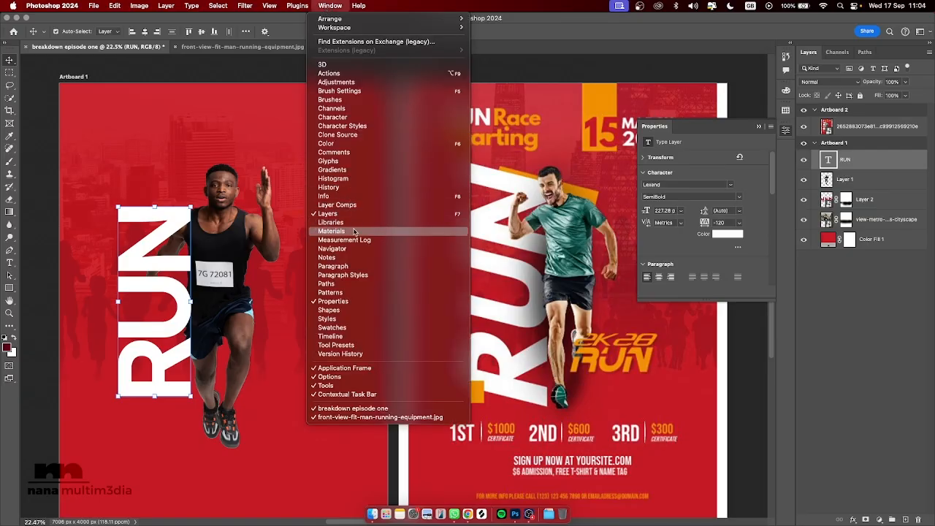
click(374, 118)
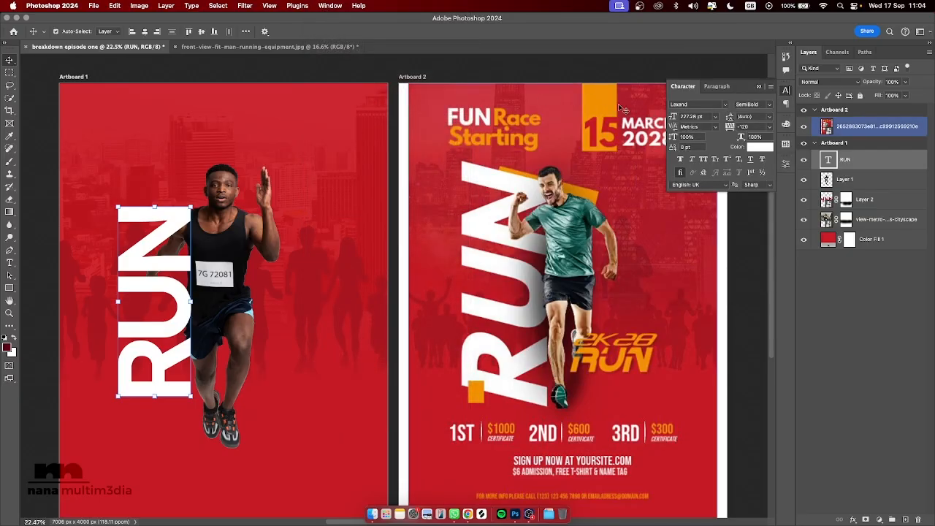
click(694, 159)
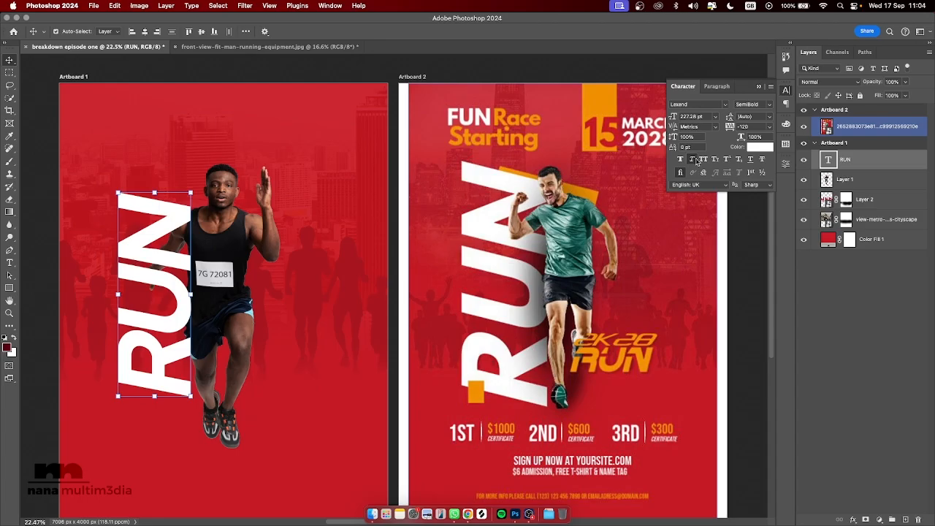
Step: Enlarge the vertical RUN text to about 114% and position it so its right edge overlaps the runner's body
click(168, 183)
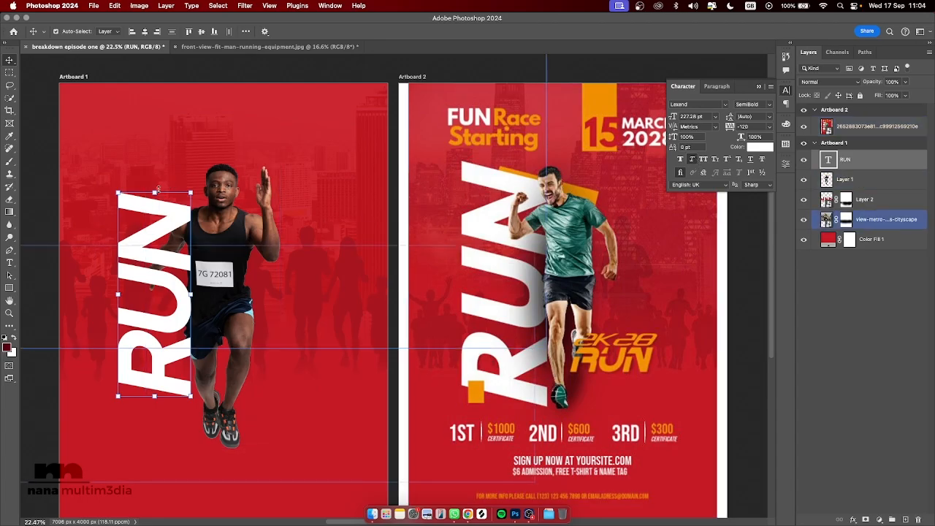
drag(155, 192, 161, 164)
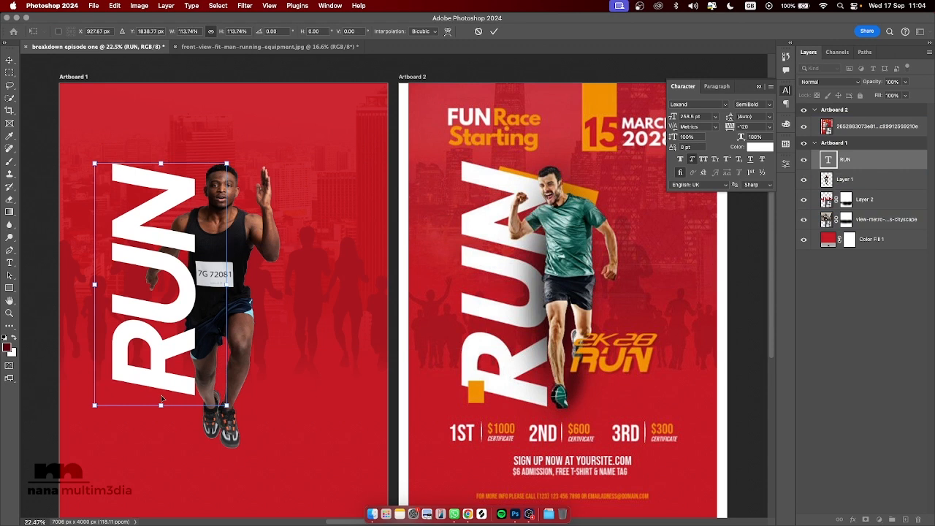
drag(166, 360, 170, 360)
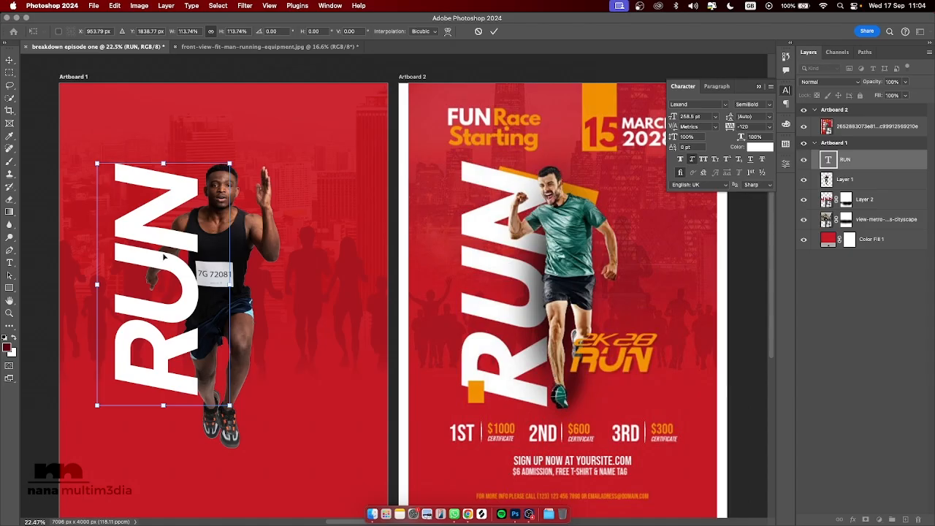
drag(180, 250, 184, 250)
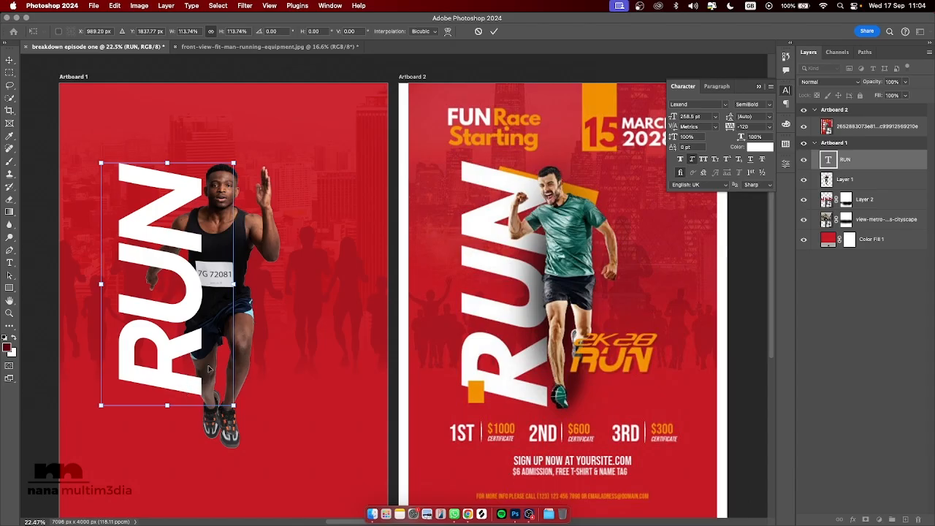
click(836, 304)
Step: Add a layer mask to the RUN text layer and set the brush to 99% flow and a 250 px size
click(865, 160)
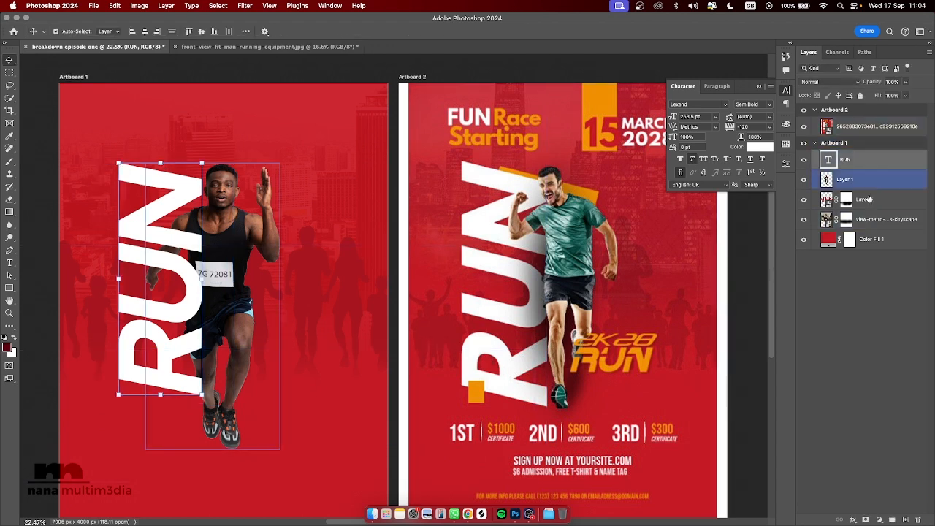
click(865, 520)
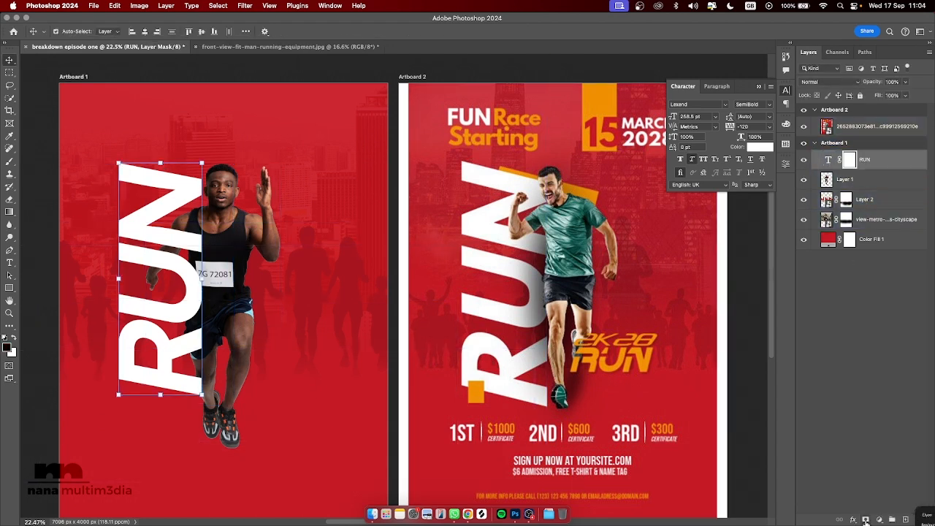
click(11, 161)
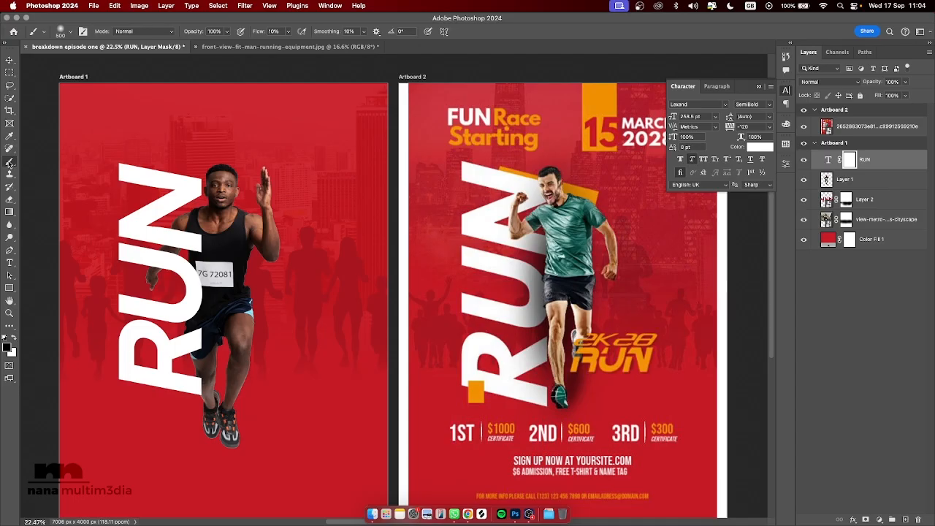
drag(259, 34, 406, 40)
key(bracketright)
key(bracketright)
key(bracketright)
key(bracketright)
key(bracketright)
Step: Load the Layer 1 runner's outline as a selection and paint black on the RUN mask where the letters cover his shoulder and arm
click(848, 183)
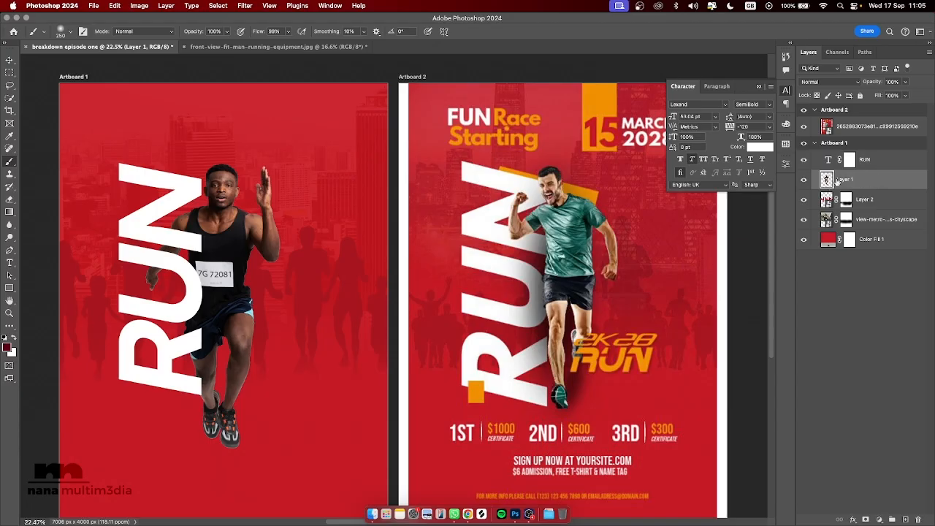
ctrl+click(826, 180)
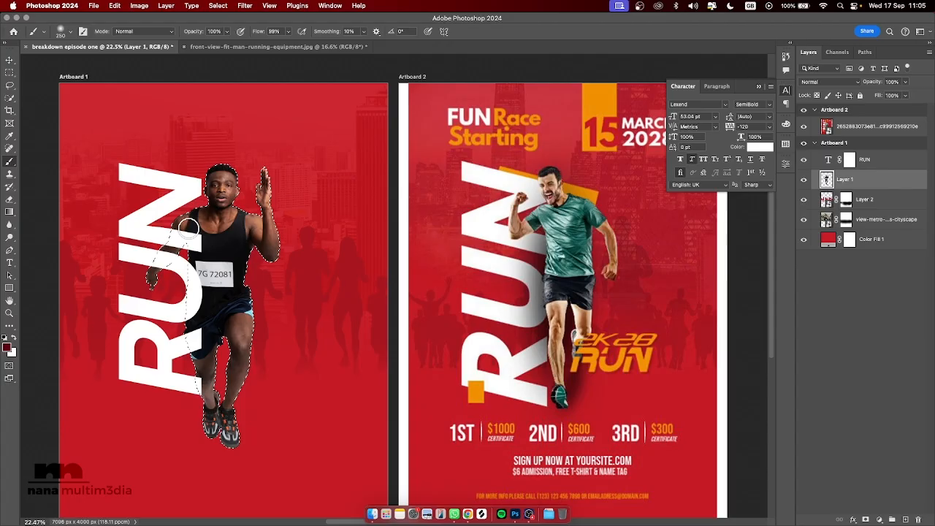
key(z)
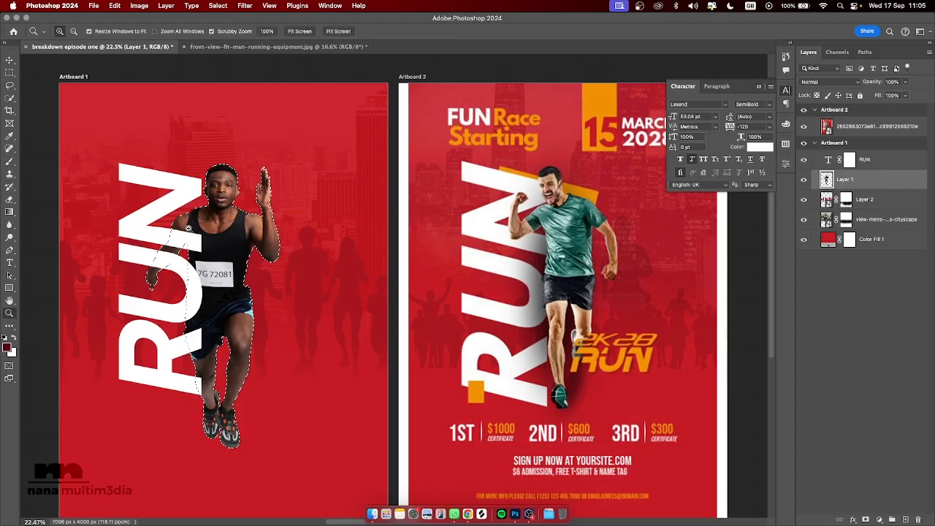
click(188, 230)
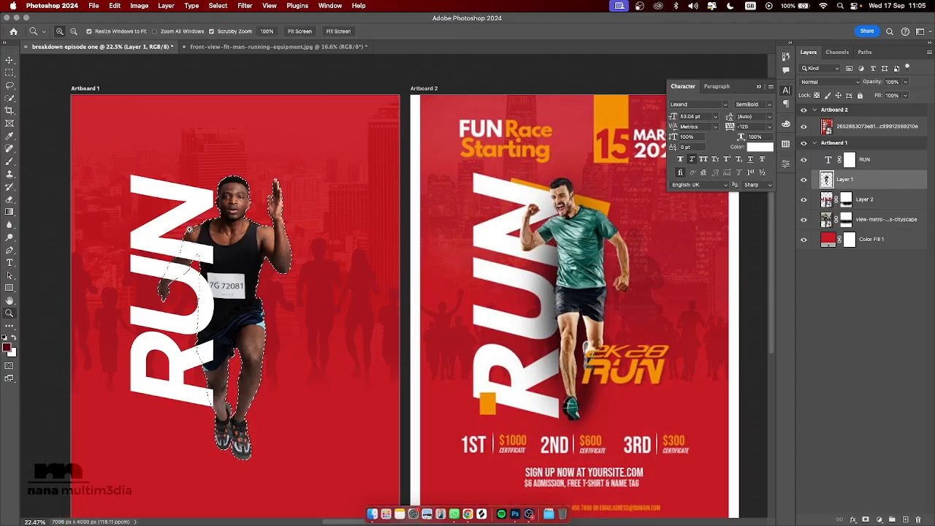
drag(188, 229, 240, 267)
key(b)
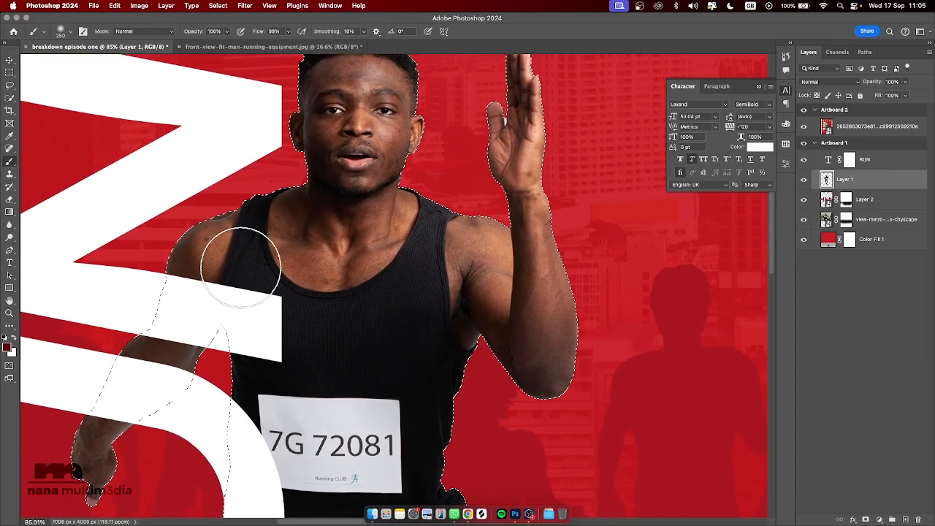
scroll(239, 267, down, 4)
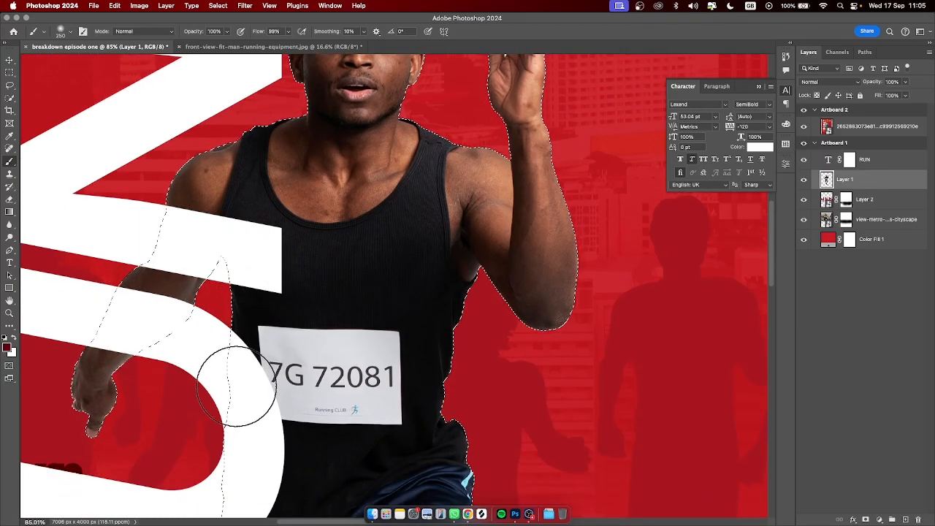
scroll(245, 392, down, 1)
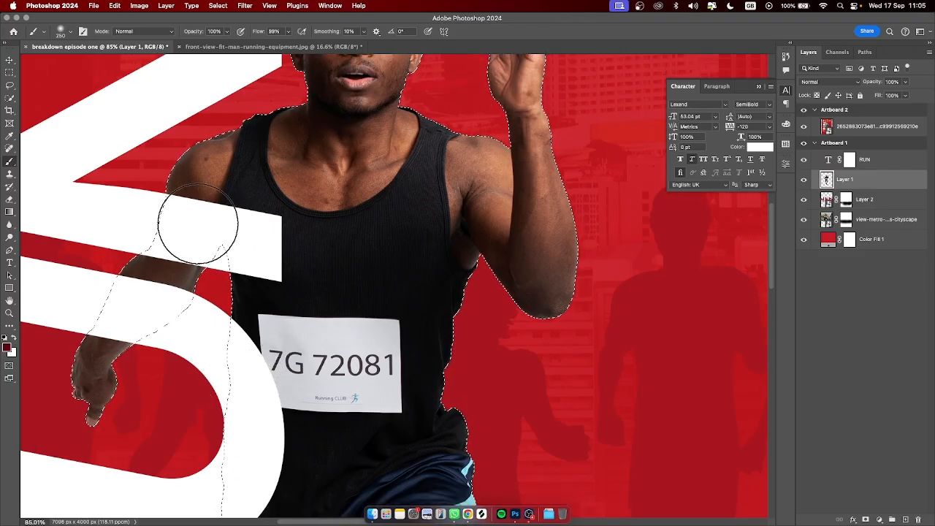
key(bracketleft)
key(bracketleft)
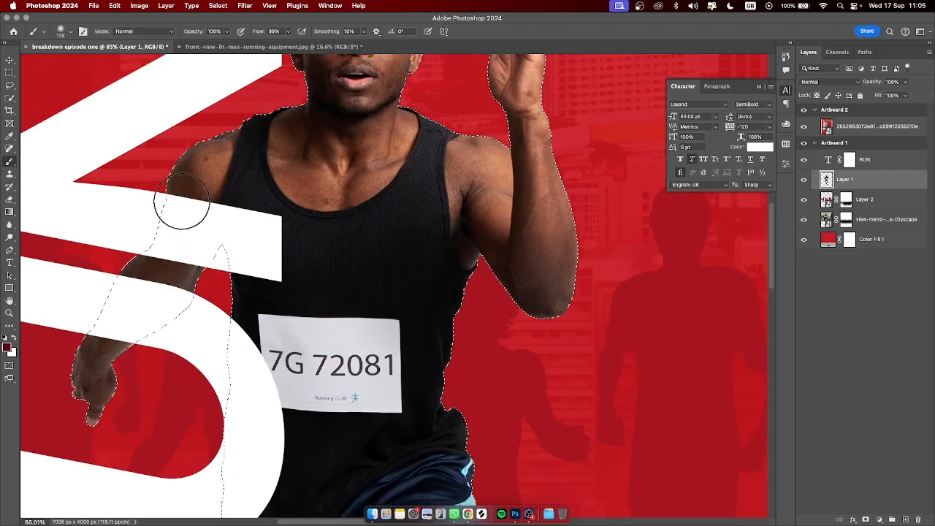
drag(204, 207, 197, 212)
click(849, 159)
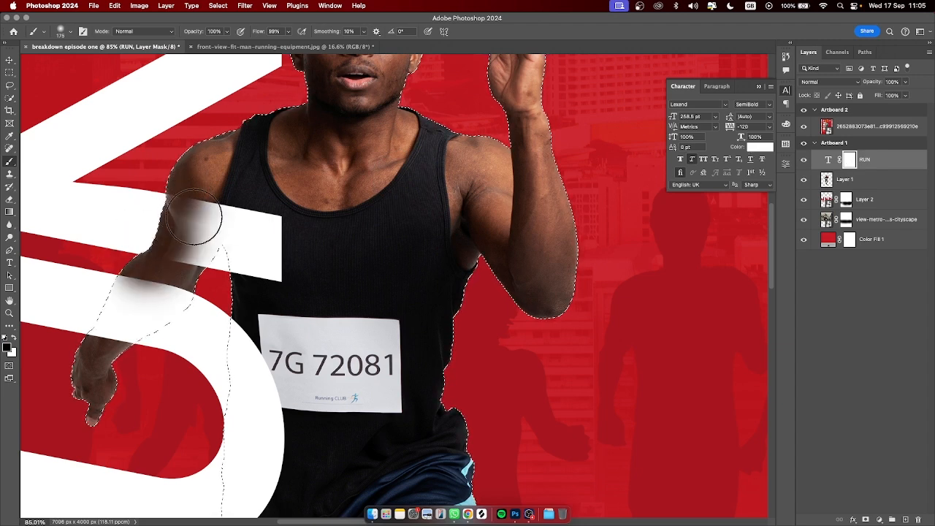
mouse_move(194, 217)
mouse_down()
mouse_move(266, 203)
mouse_move(220, 208)
mouse_move(177, 248)
mouse_move(215, 229)
mouse_move(238, 230)
mouse_move(237, 238)
mouse_move(270, 227)
mouse_move(250, 249)
mouse_move(280, 253)
mouse_move(277, 268)
mouse_move(260, 268)
mouse_move(276, 265)
mouse_move(247, 254)
mouse_move(236, 226)
mouse_up()
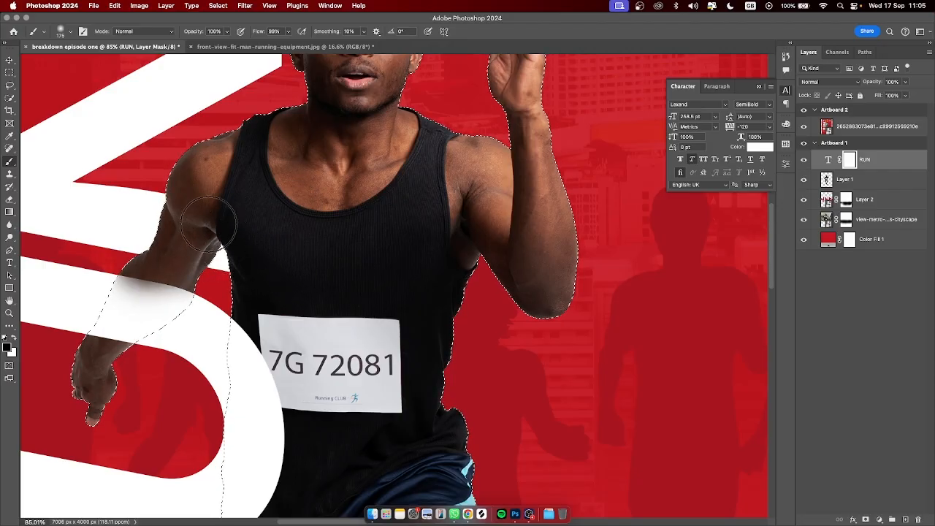
Step: Restore the faded part of the U over the runner's torso by painting white on the RUN mask with a 50 px brush
scroll(204, 205, down, 3)
scroll(204, 205, left, 2)
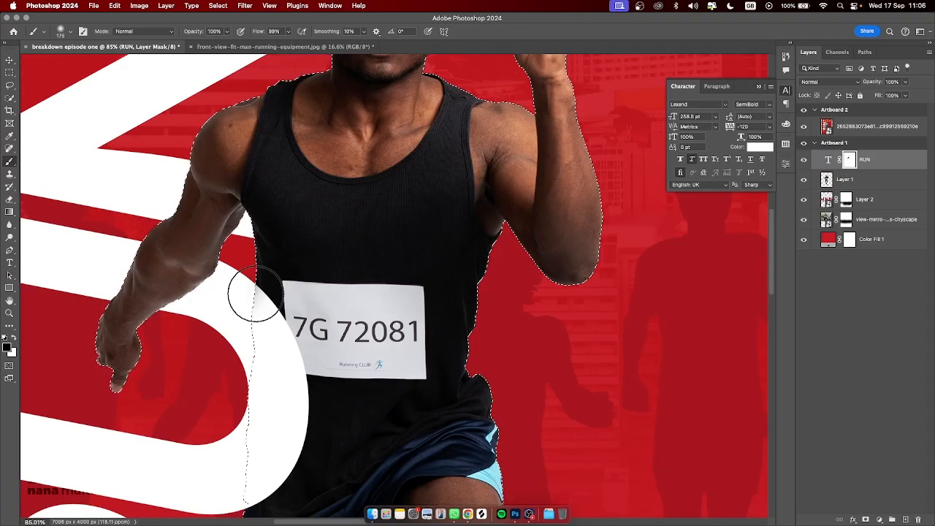
key(z)
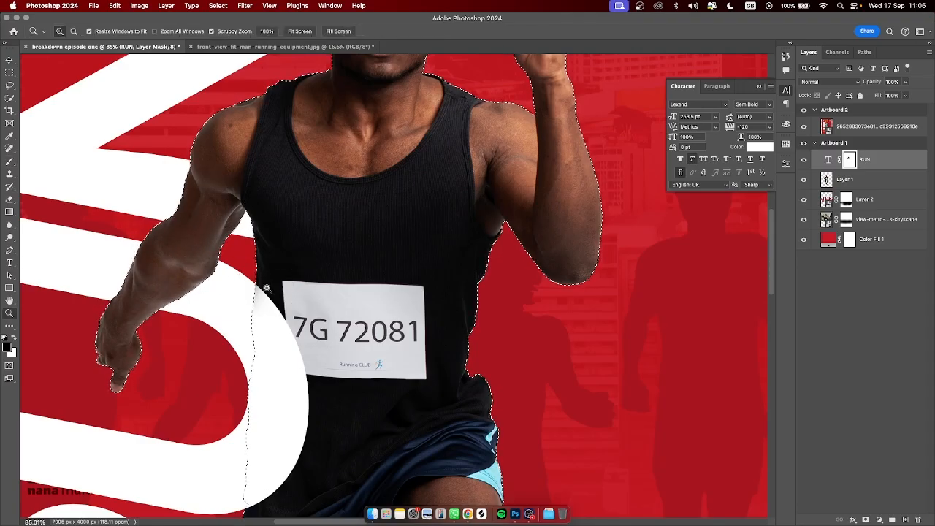
mouse_move(266, 285)
mouse_down()
mouse_move(303, 323)
mouse_move(251, 309)
mouse_up()
key(b)
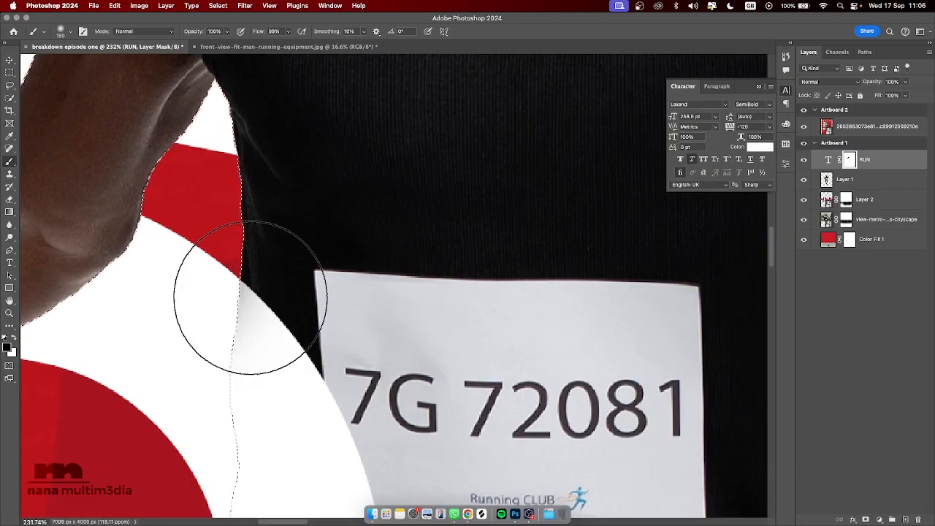
key(bracketleft)
key(bracketleft)
key(bracketleft)
key(bracketleft)
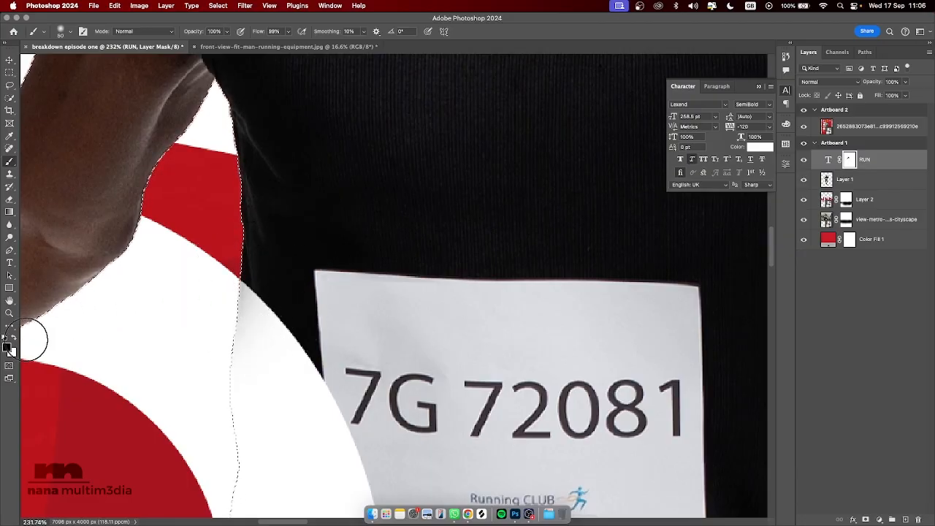
click(14, 337)
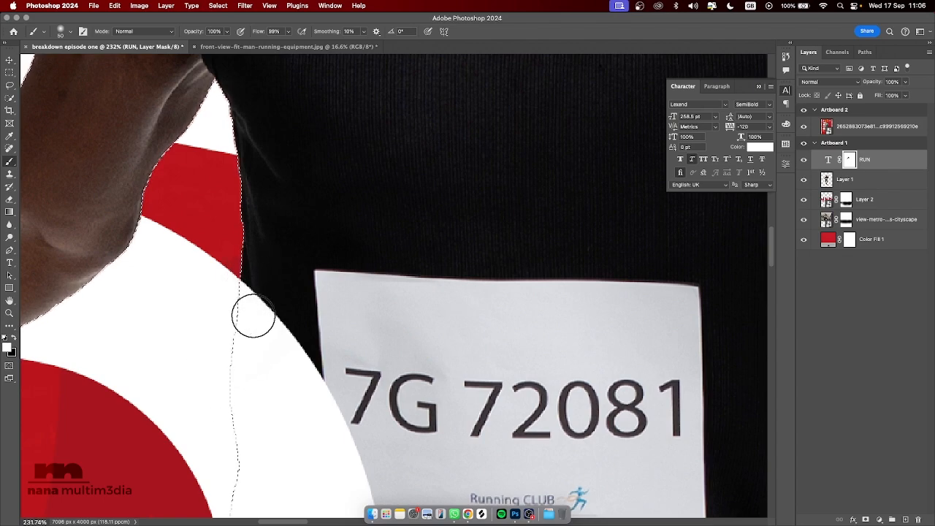
Step: Mask out the lower end of the R where it covers the runner's lower leg, painting black on the RUN mask
key(z)
drag(273, 345, 229, 292)
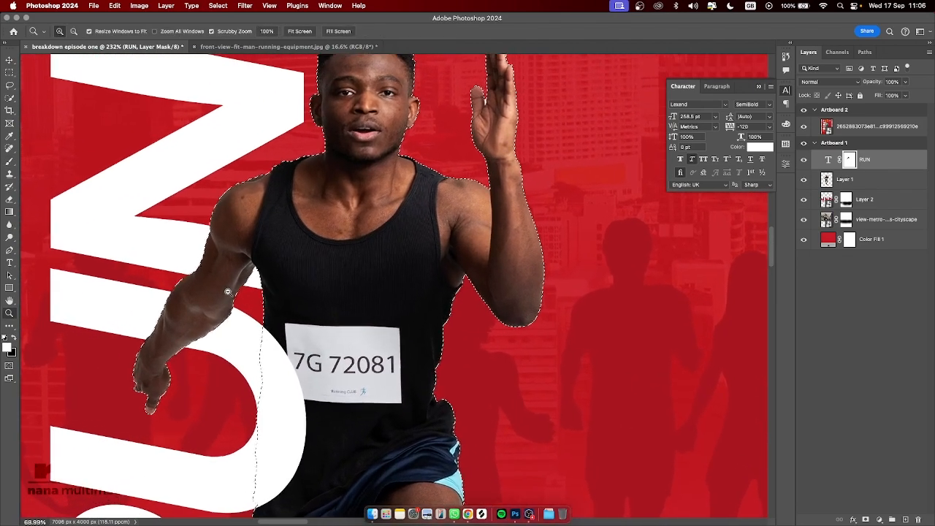
key(b)
scroll(314, 353, down, 6)
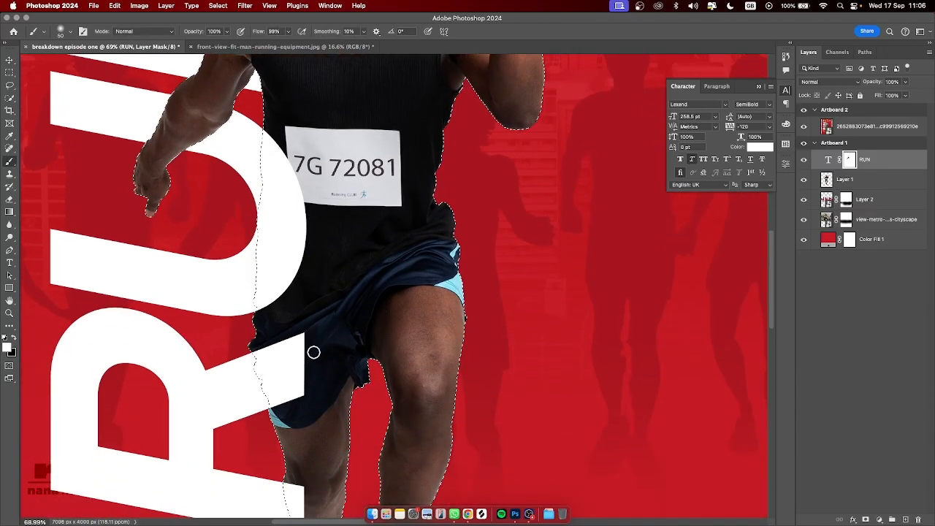
scroll(313, 352, down, 1)
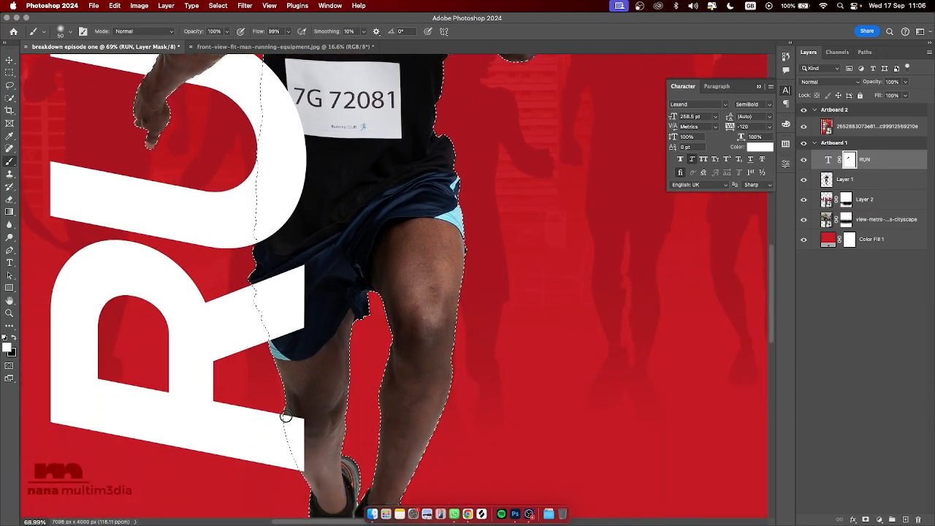
click(14, 339)
mouse_move(272, 402)
mouse_down()
mouse_move(309, 481)
mouse_move(294, 394)
mouse_move(313, 476)
mouse_move(311, 428)
mouse_move(293, 444)
mouse_move(292, 418)
mouse_move(310, 420)
mouse_move(304, 409)
mouse_move(308, 469)
mouse_move(294, 402)
mouse_move(293, 445)
mouse_move(309, 476)
mouse_up()
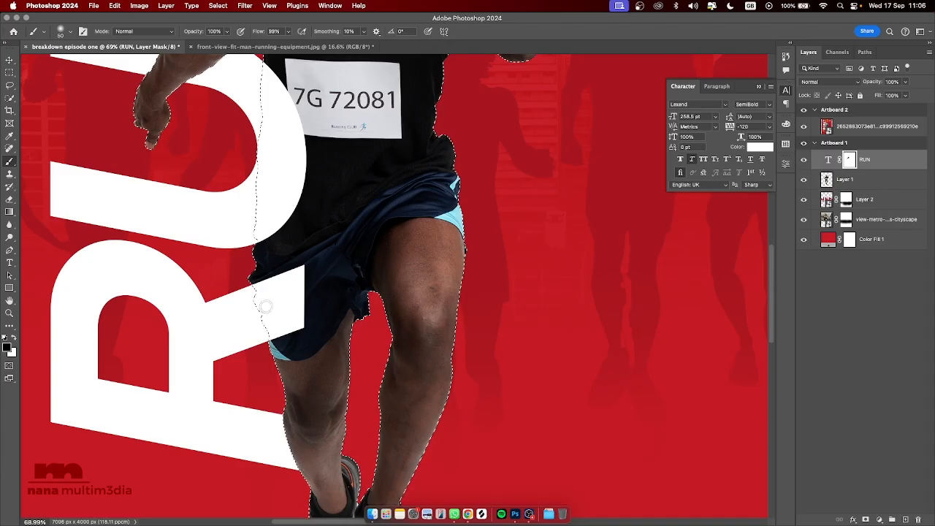
Step: Deselect the runner's outline
scroll(264, 280, up, 5)
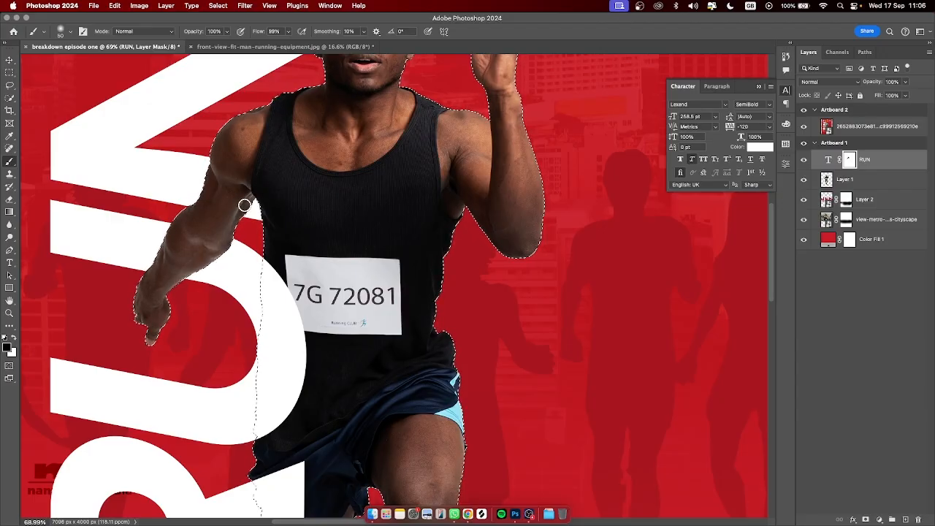
key(super+d)
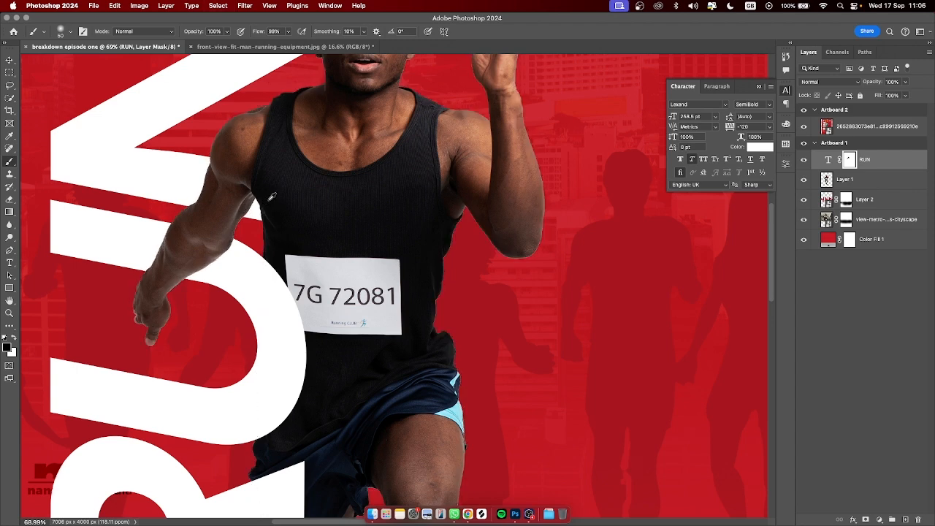
key(z)
drag(297, 212, 264, 188)
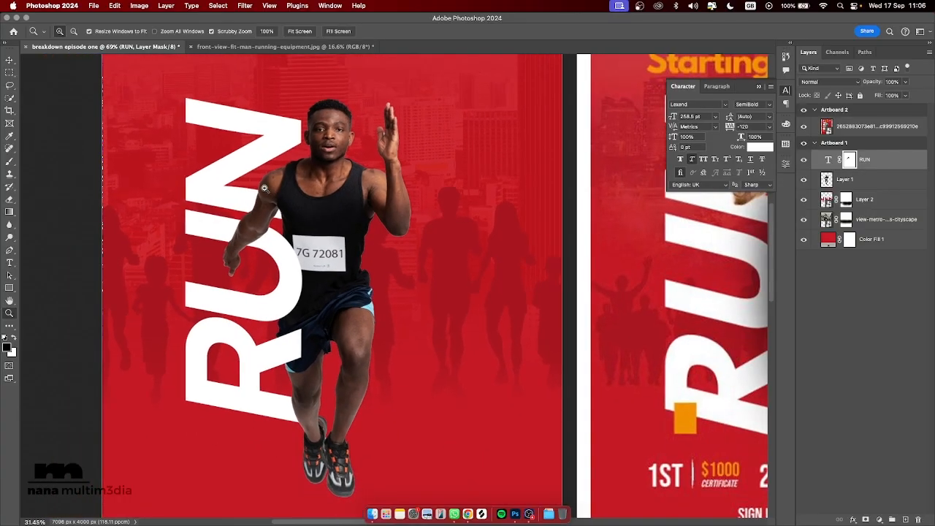
key(b)
scroll(264, 188, up, 3)
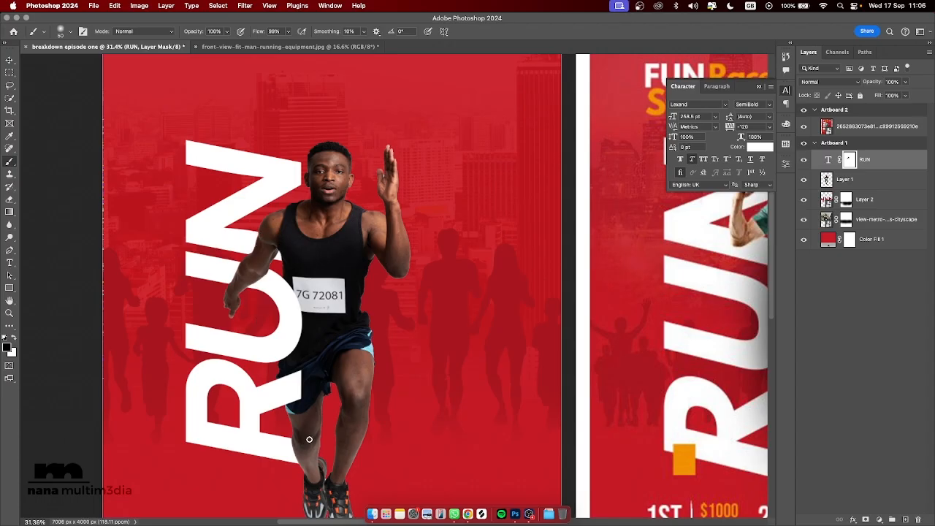
Step: Add a new empty layer above the RUN text layer and set the foreground colour to dark grey #191919
click(888, 159)
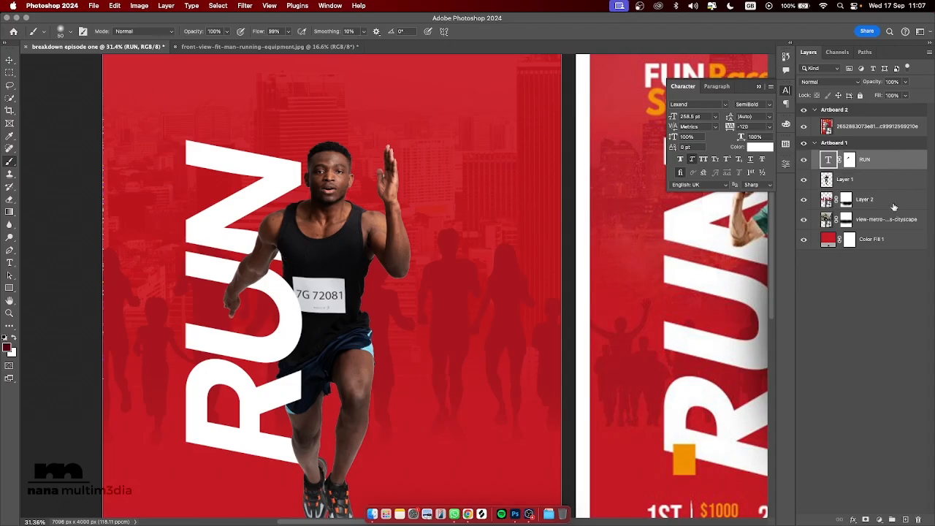
click(905, 519)
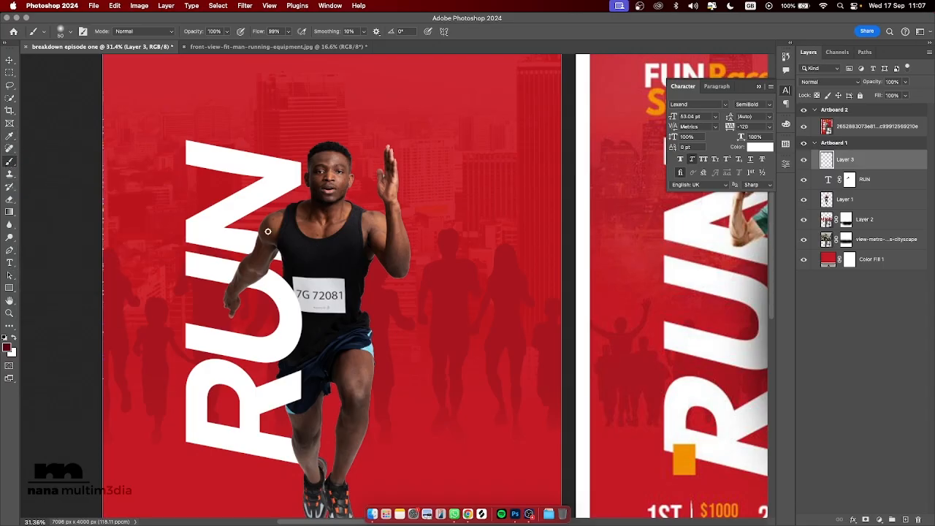
key(z)
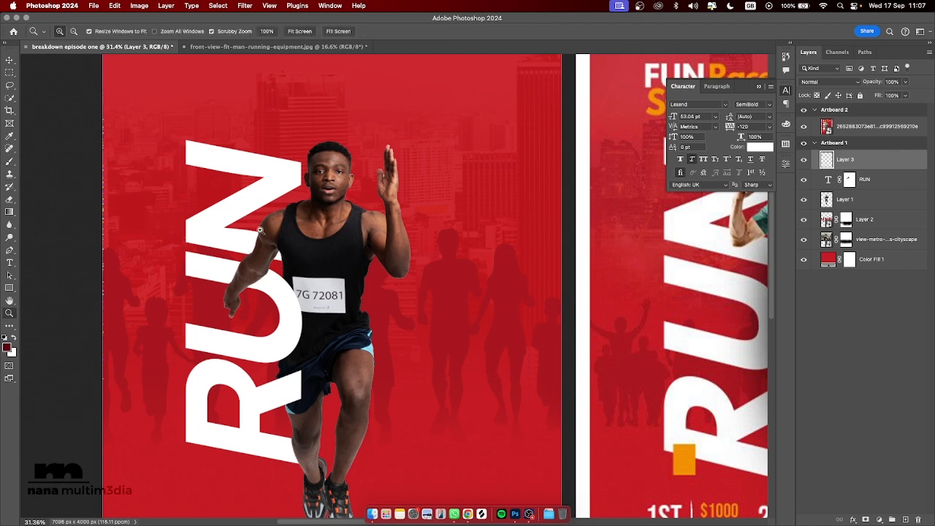
drag(257, 231, 312, 259)
key(b)
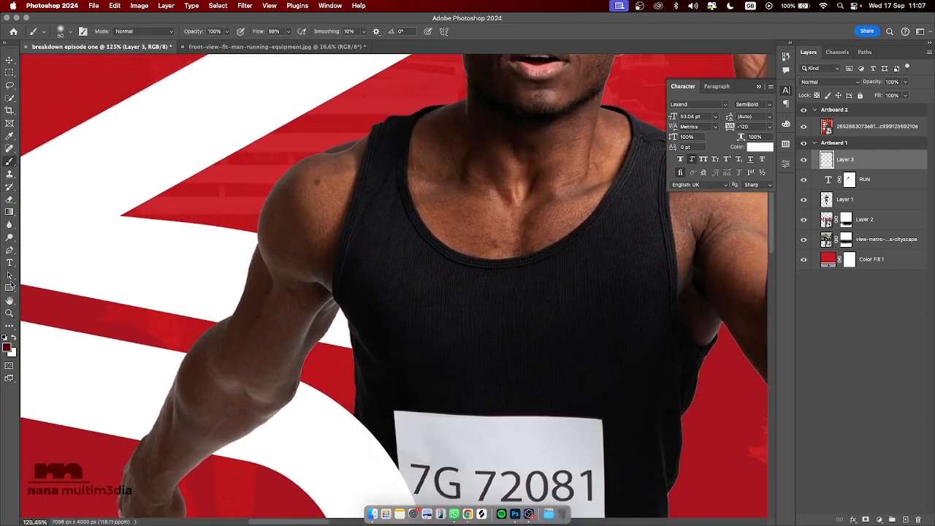
click(8, 348)
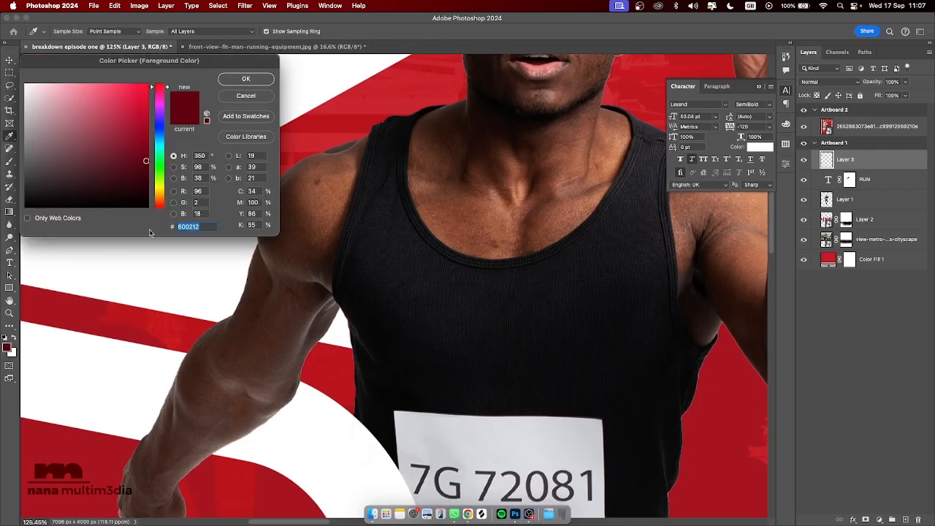
drag(36, 194, 23, 196)
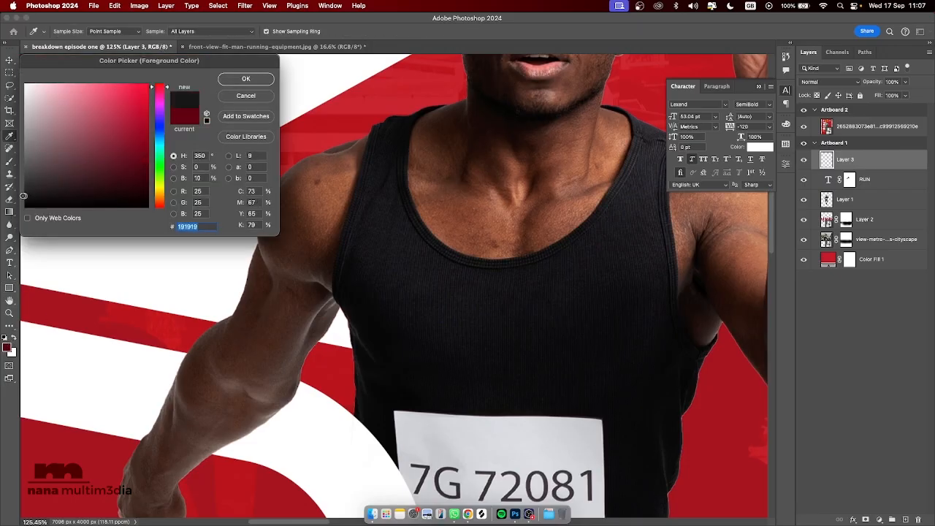
click(246, 79)
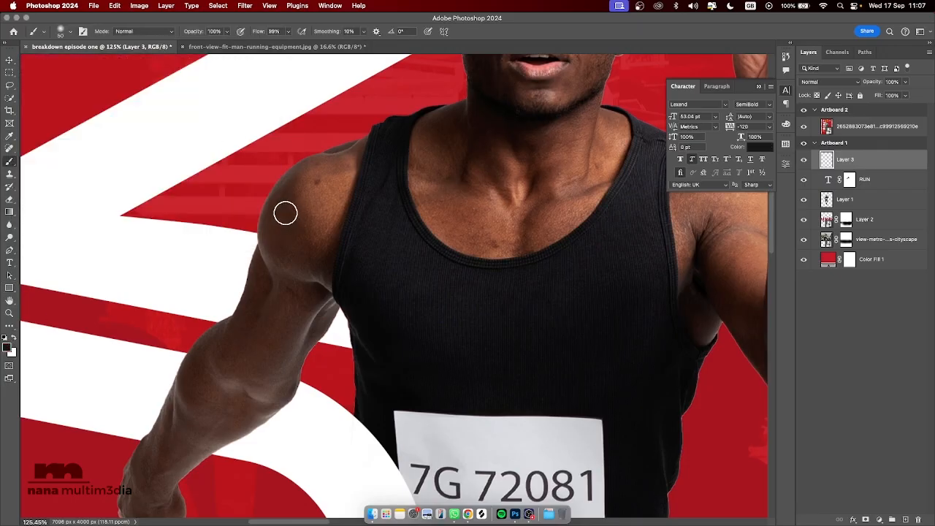
Step: Paint soft dark shadows along the runner's arm over the N and U, using a 125 px brush at 10% flow
key(bracketright)
key(bracketright)
key(bracketright)
key(bracketright)
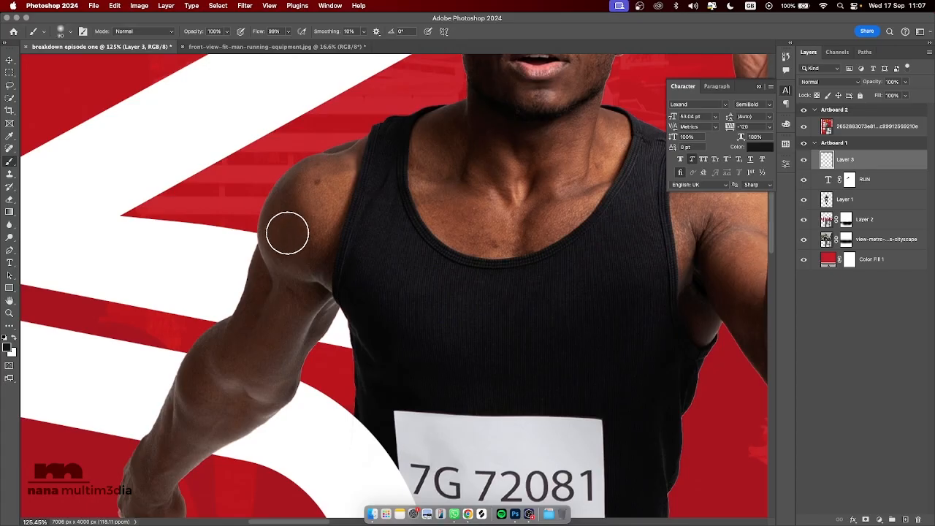
key(bracketright)
key(bracketright)
click(276, 30)
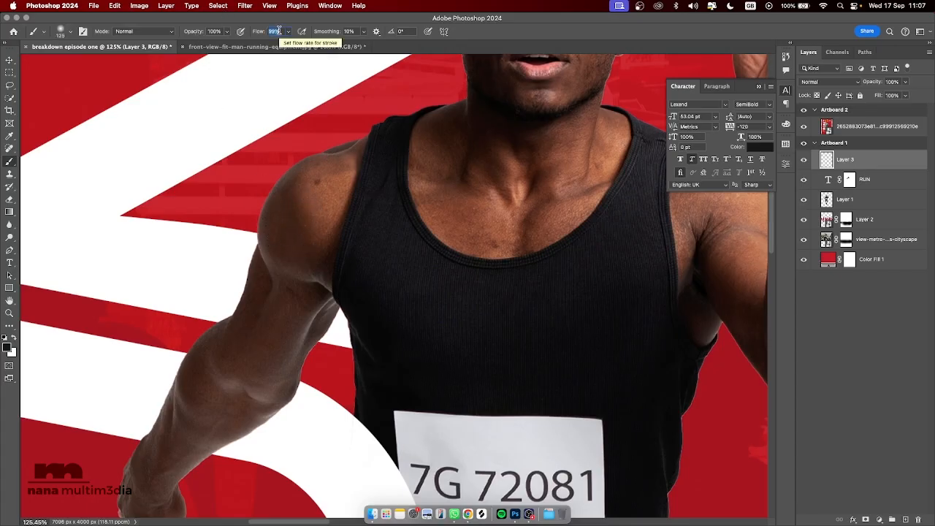
text(10)
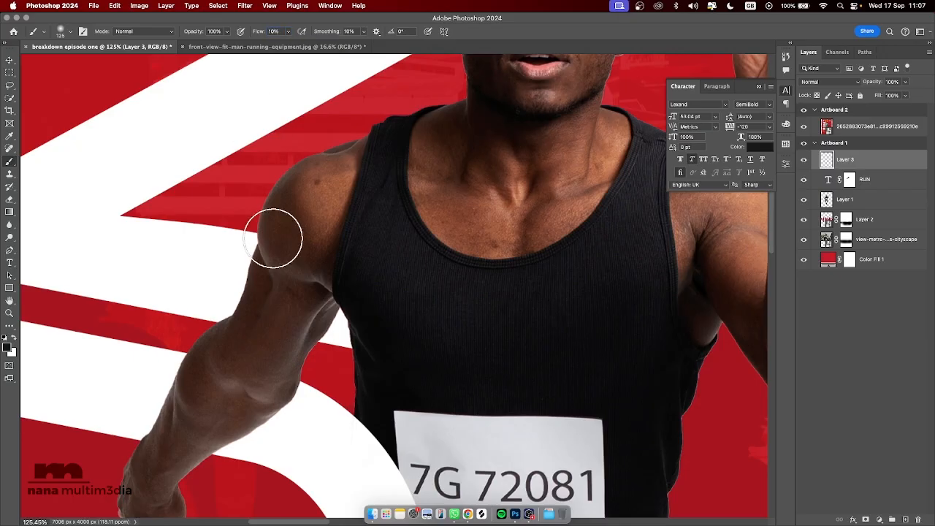
mouse_move(285, 236)
mouse_down()
mouse_move(265, 243)
mouse_move(222, 307)
mouse_move(250, 309)
mouse_move(275, 241)
mouse_move(267, 230)
mouse_up()
mouse_move(353, 366)
mouse_down()
mouse_move(332, 325)
mouse_move(314, 344)
mouse_move(337, 308)
mouse_move(315, 337)
mouse_move(255, 244)
mouse_up()
mouse_move(171, 387)
mouse_down()
mouse_move(138, 440)
mouse_move(204, 348)
mouse_move(156, 425)
mouse_move(196, 359)
mouse_move(190, 387)
mouse_move(236, 427)
mouse_move(286, 392)
mouse_move(198, 450)
mouse_move(290, 390)
mouse_move(205, 434)
mouse_move(227, 431)
mouse_up()
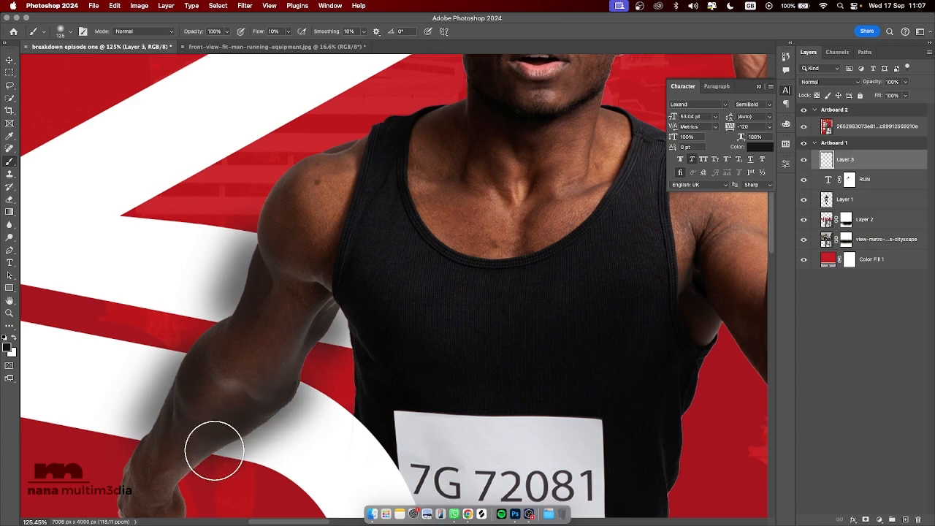
Step: Paint a soft dark shadow along the runner's lower leg where it meets the end of the R
scroll(212, 448, down, 15)
scroll(252, 441, down, 10)
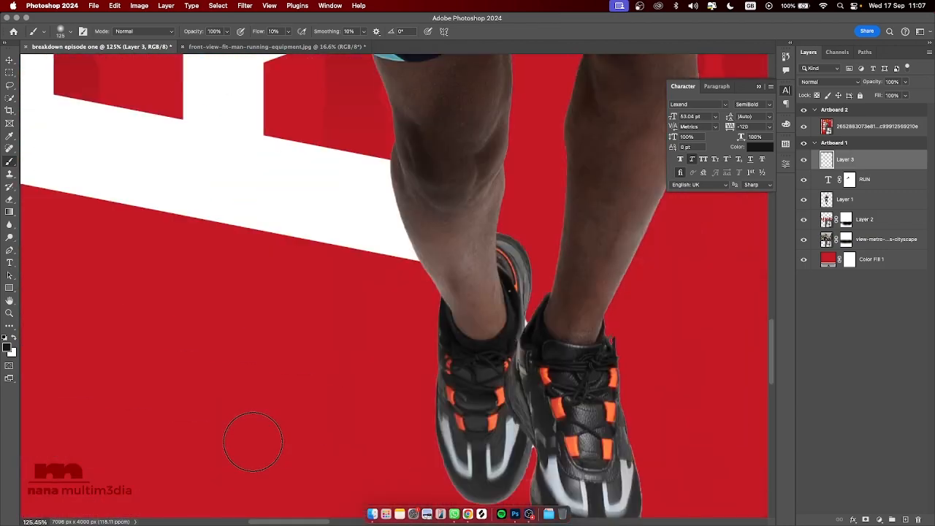
scroll(250, 437, up, 5)
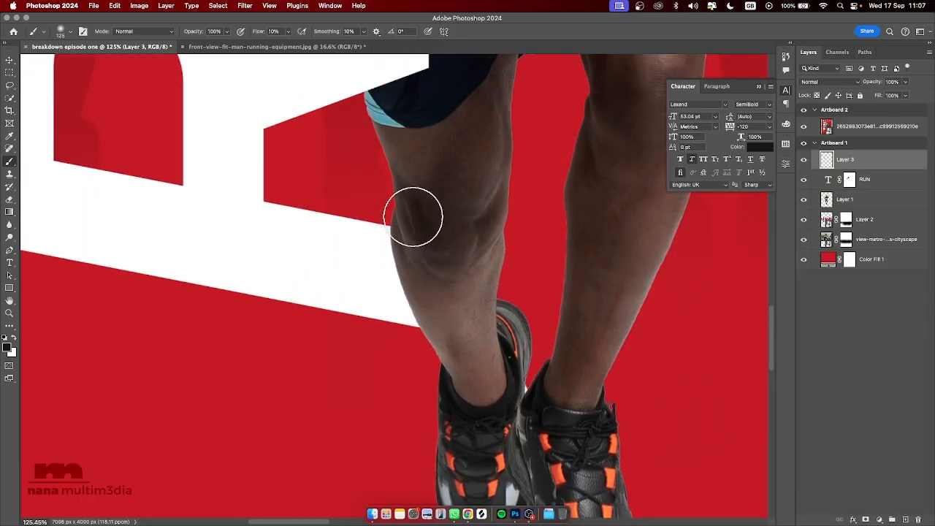
mouse_move(414, 213)
mouse_down()
mouse_move(408, 282)
mouse_move(391, 258)
mouse_move(417, 344)
mouse_move(420, 314)
mouse_move(425, 360)
mouse_move(399, 247)
mouse_move(419, 386)
mouse_up()
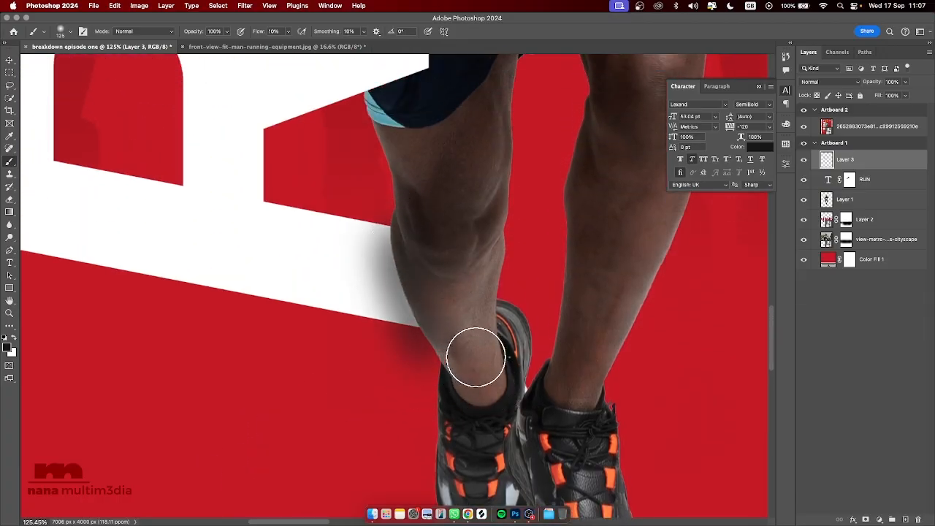
Step: Clip the shadow layer to the RUN text layer with a clipping mask
key(z)
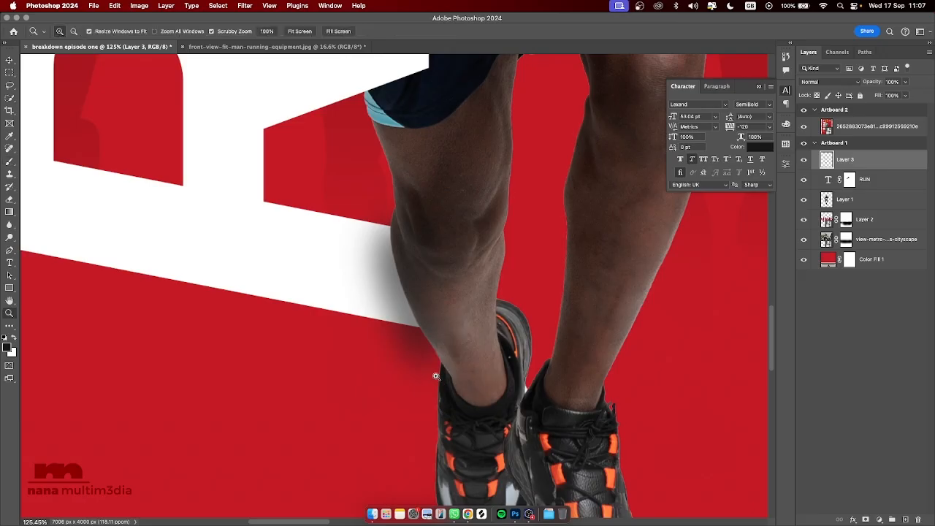
drag(436, 376, 381, 317)
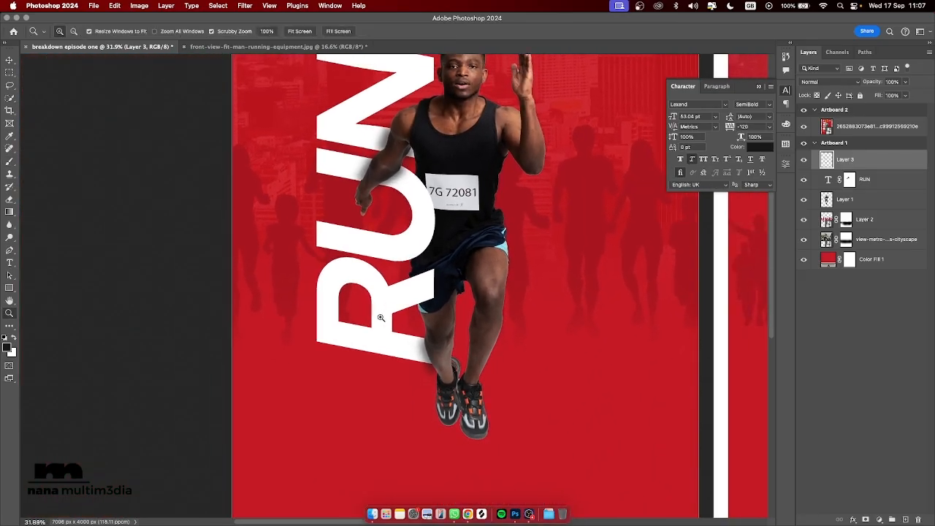
key(b)
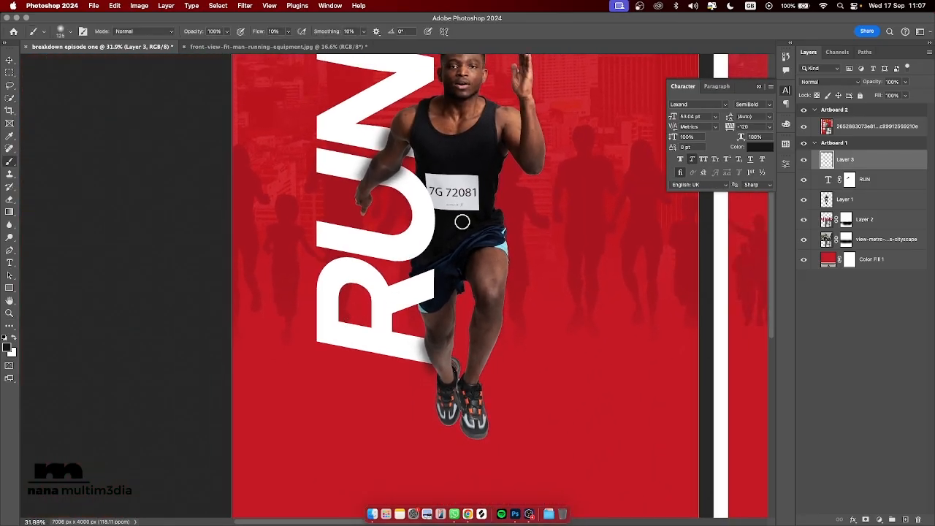
right_click(882, 168)
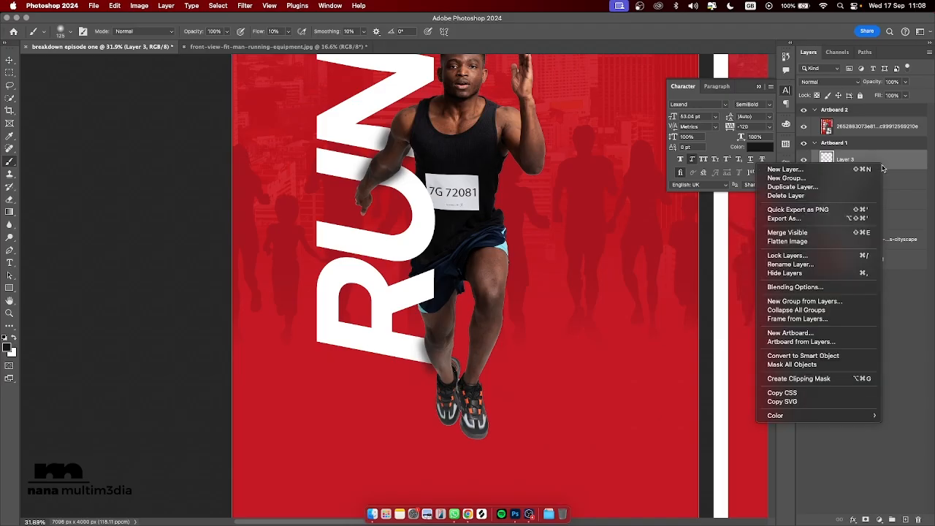
click(824, 379)
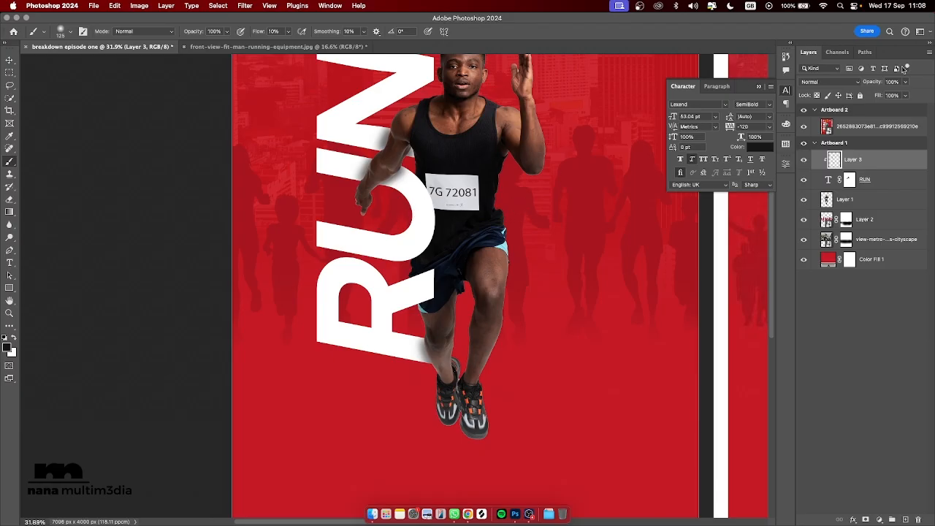
Step: Set the clipped shadow layer to Multiply blending with 53% opacity
drag(874, 86, 858, 86)
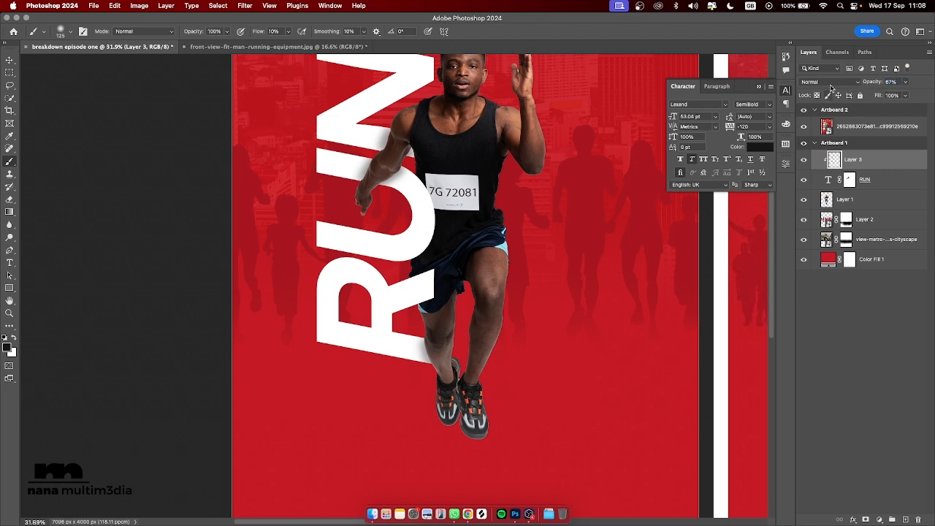
click(827, 83)
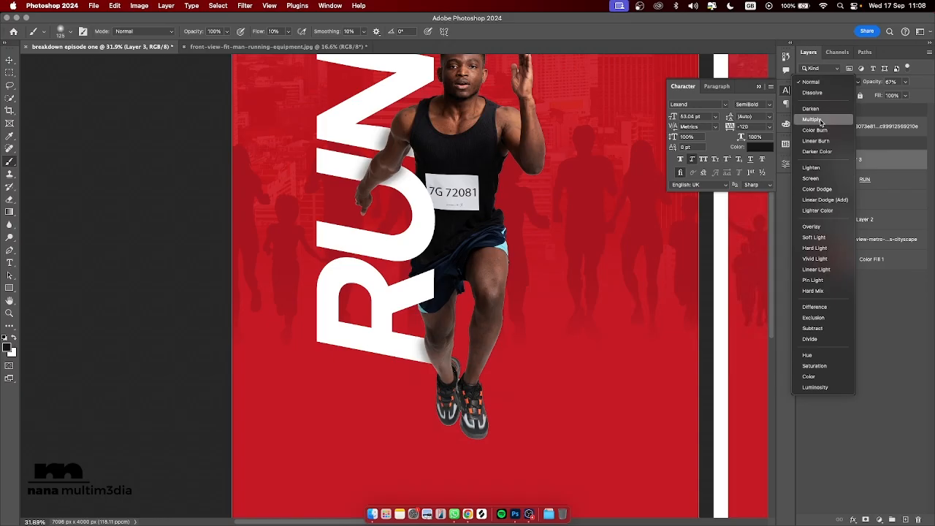
click(819, 120)
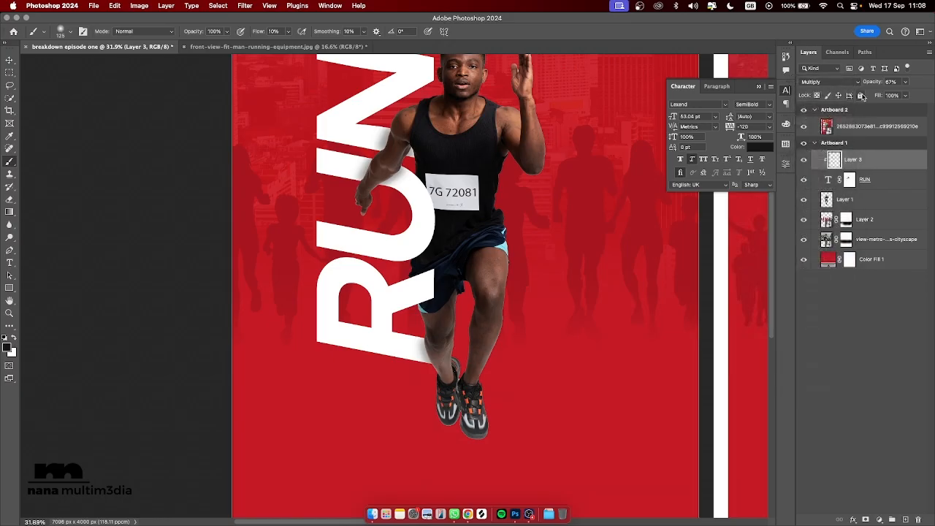
click(874, 85)
drag(868, 86, 867, 86)
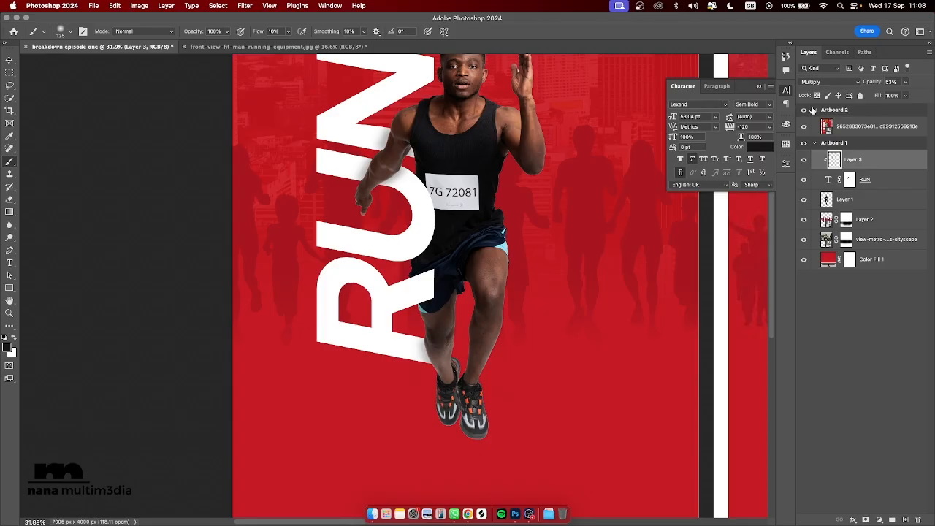
Step: Apply a Gaussian Blur with a 12.0 pixel radius to the shadow layer
click(244, 9)
mouse_move(332, 130)
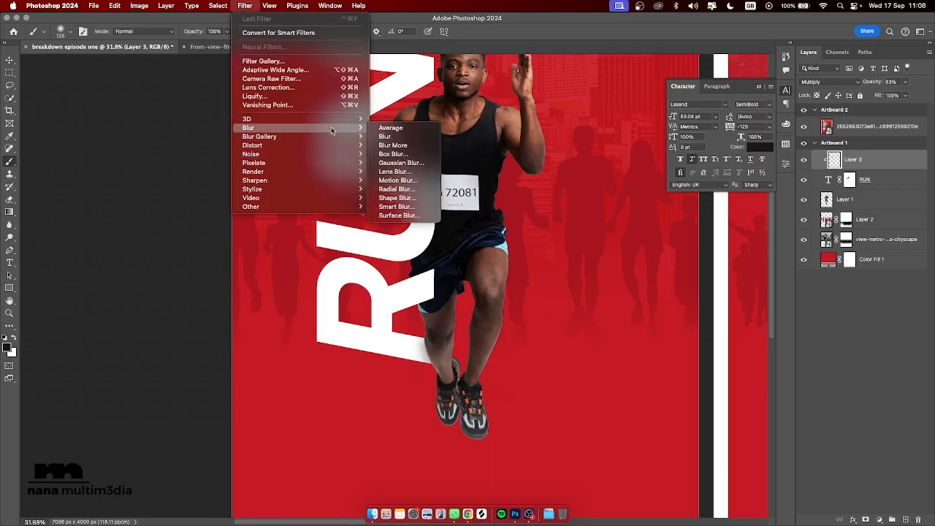
click(403, 162)
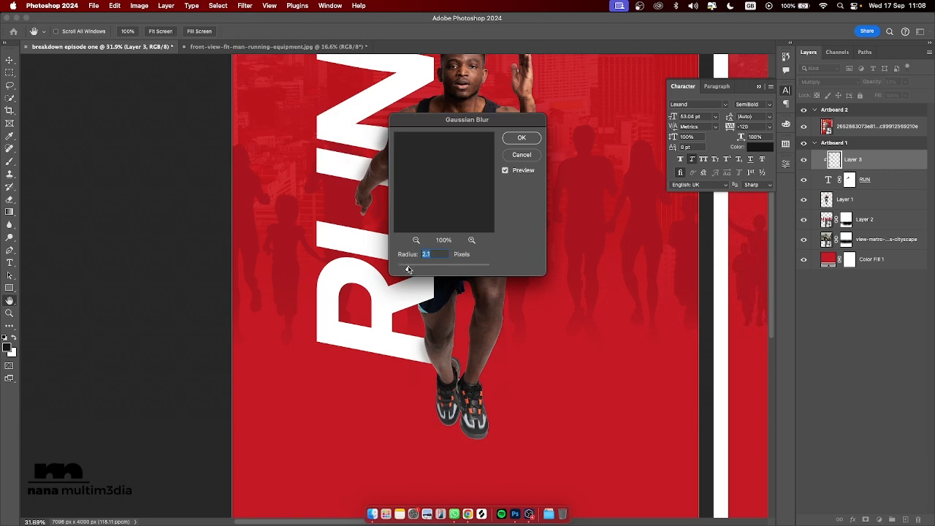
drag(461, 124, 575, 127)
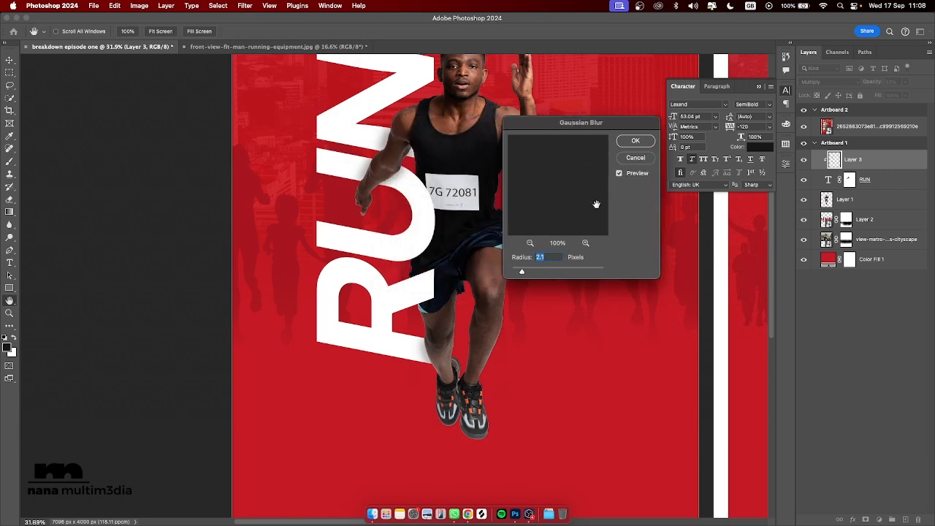
drag(523, 273, 550, 275)
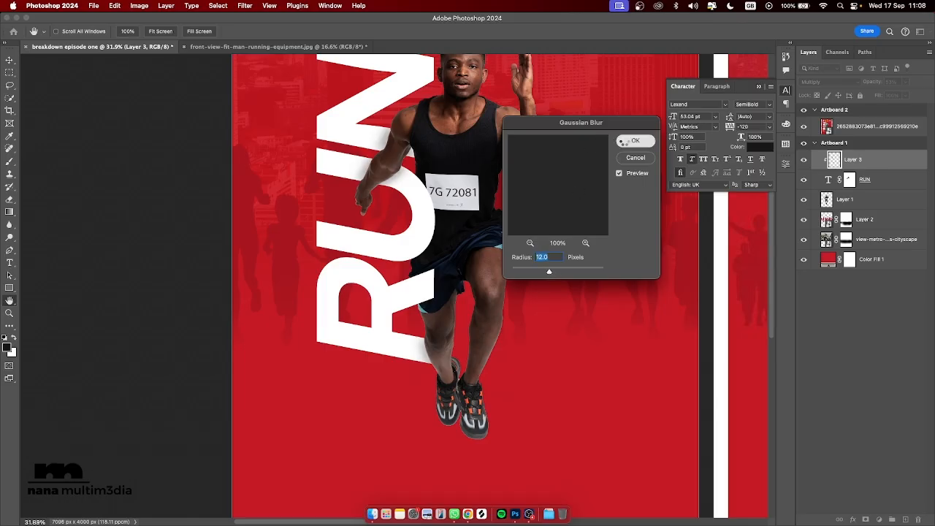
click(635, 141)
Step: Compare the title with and without its shadow layer, and set the shadow layer's opacity to 44%
click(804, 160)
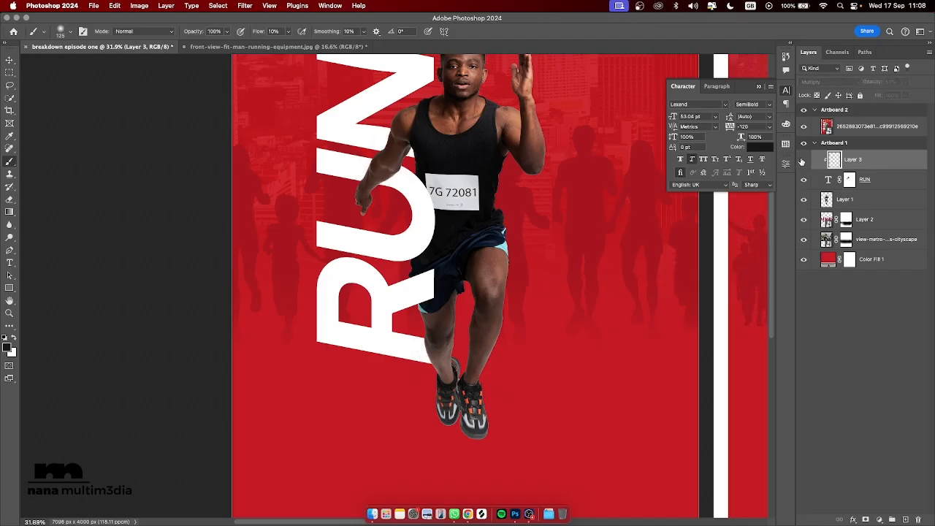
click(803, 160)
click(803, 160)
click(803, 160)
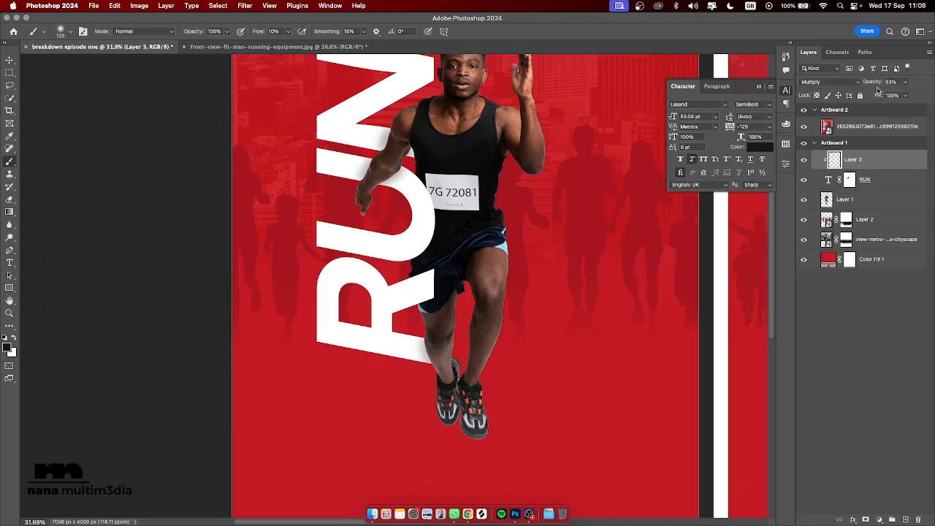
drag(877, 85, 873, 86)
key(Return)
Step: Compare the composition on Artboard 1 with the reference flyer on Artboard 2 to find the missing elements
scroll(628, 149, up, 5)
scroll(628, 149, right, 5)
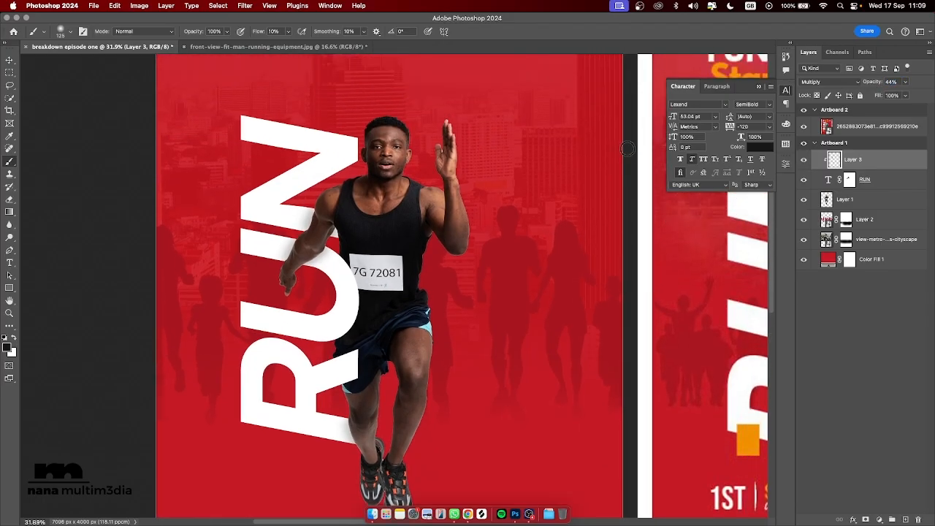
scroll(628, 149, up, 2)
key(z)
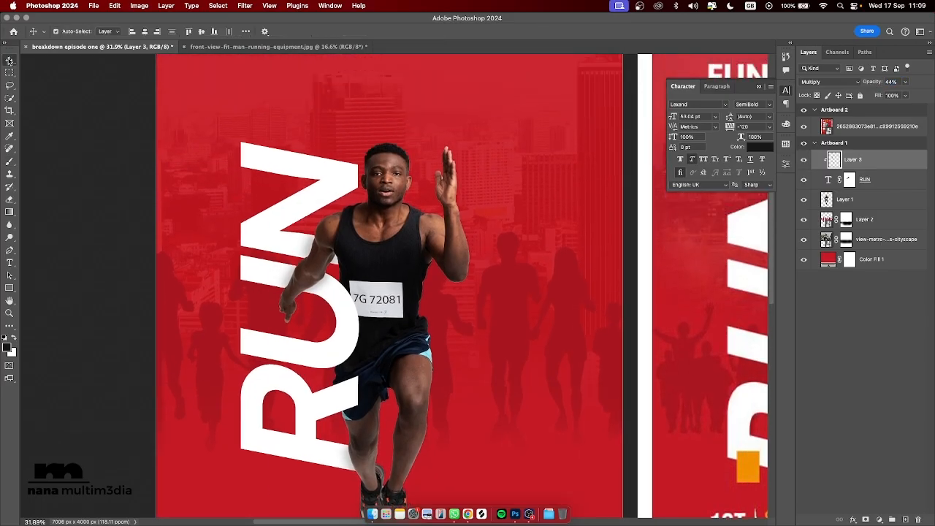
drag(590, 197, 567, 177)
key(v)
scroll(575, 183, right, 5)
scroll(574, 183, right, 5)
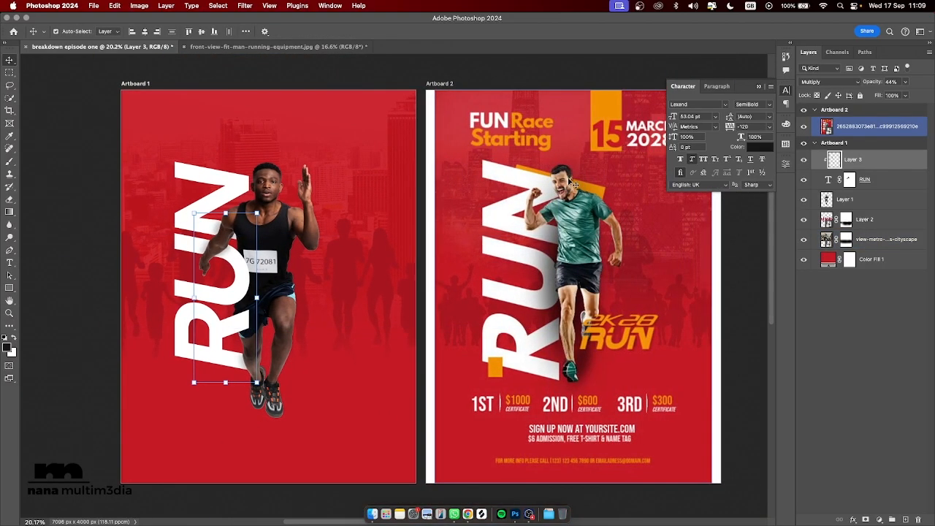
scroll(574, 184, left, 3)
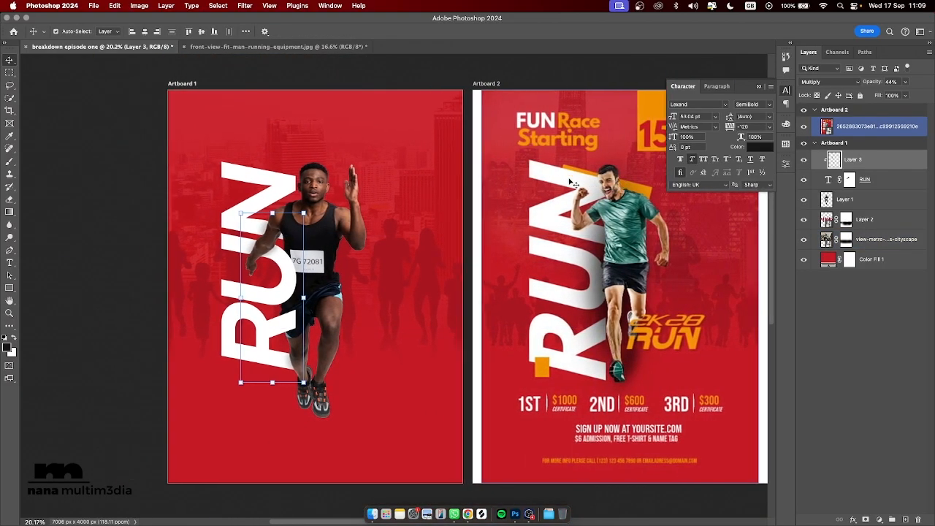
click(420, 110)
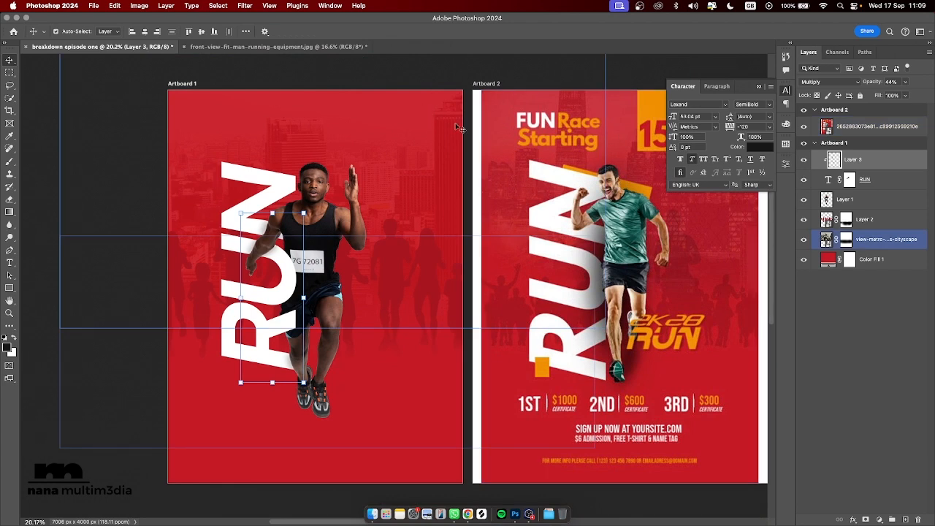
scroll(456, 128, right, 2)
click(456, 128)
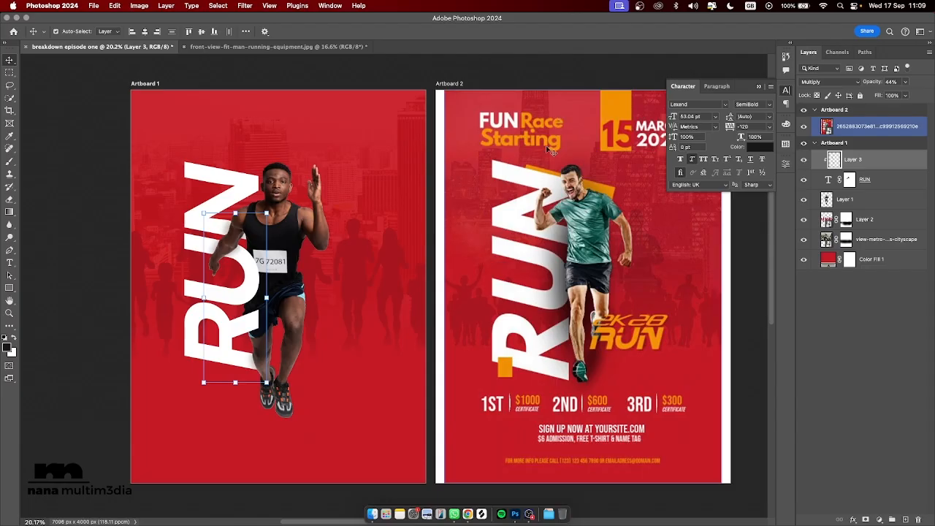
scroll(553, 152, right, 1)
scroll(555, 151, left, 2)
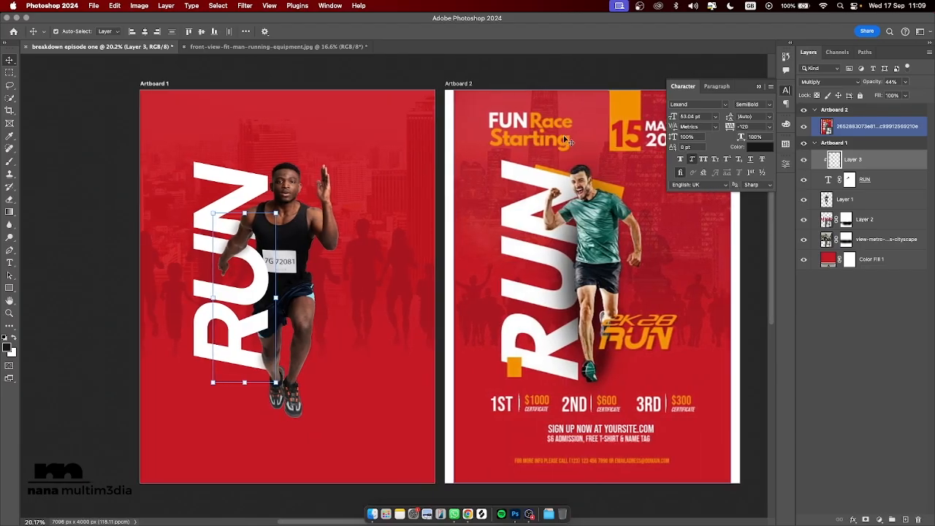
click(392, 121)
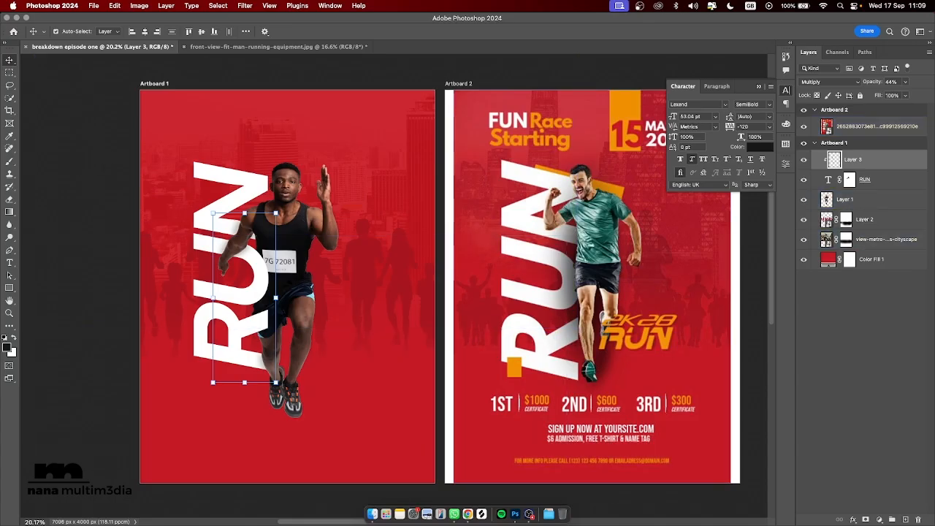
Step: Draw a rectangle about 1378 by 400 px across the runner's head and fill it with orange #f09103 sampled from the reference flyer
click(10, 287)
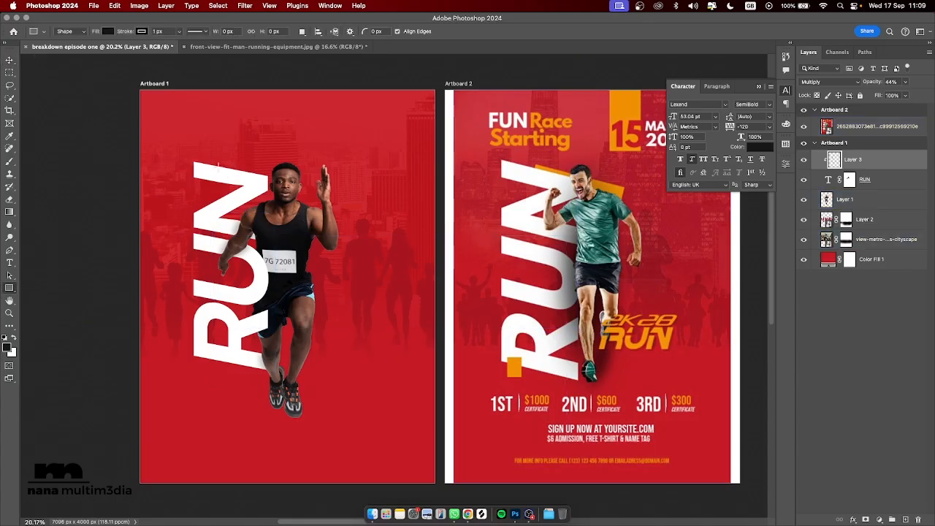
drag(213, 161, 345, 198)
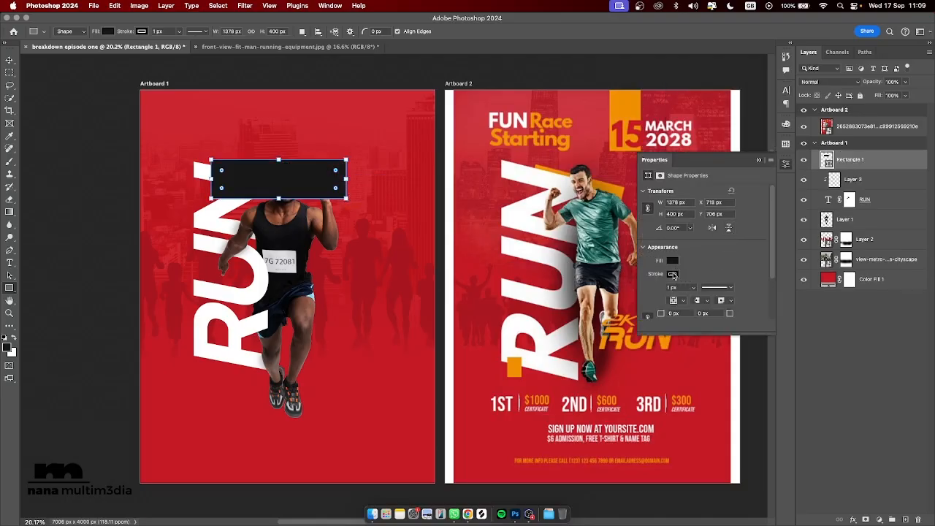
click(673, 275)
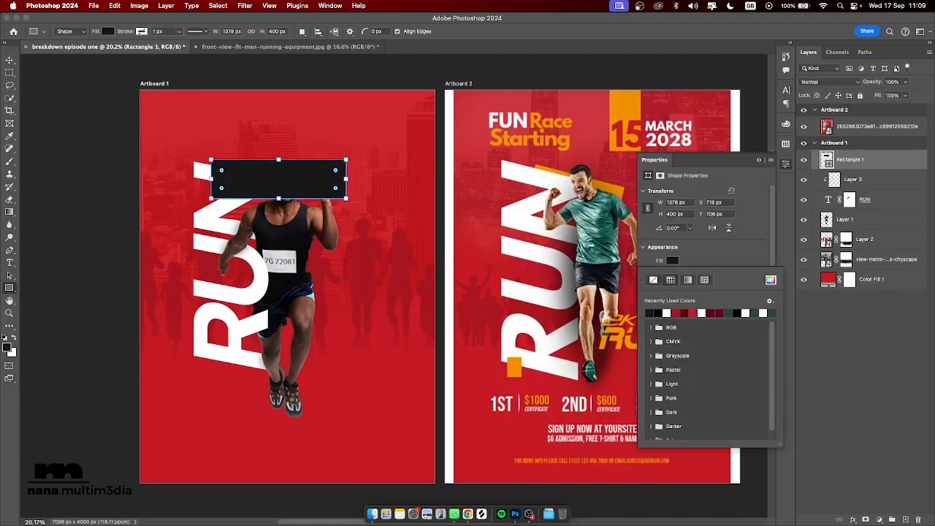
click(771, 282)
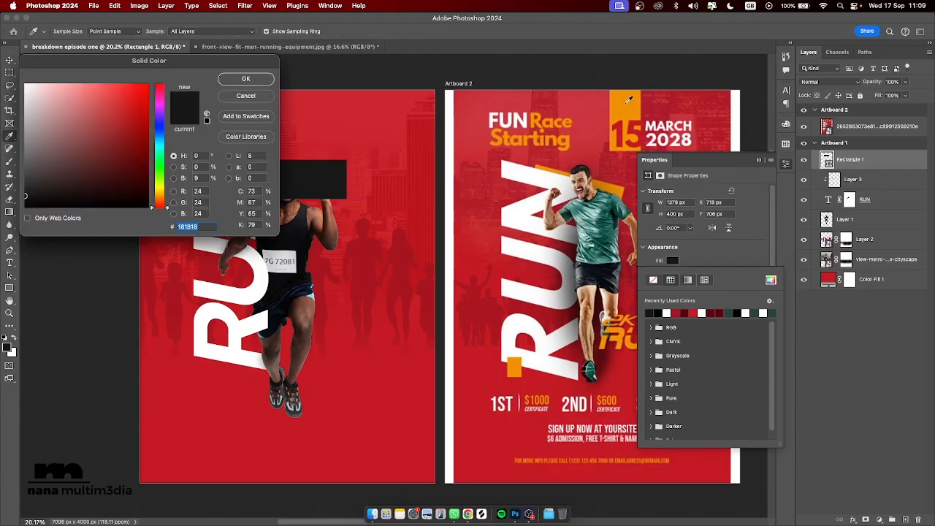
click(637, 97)
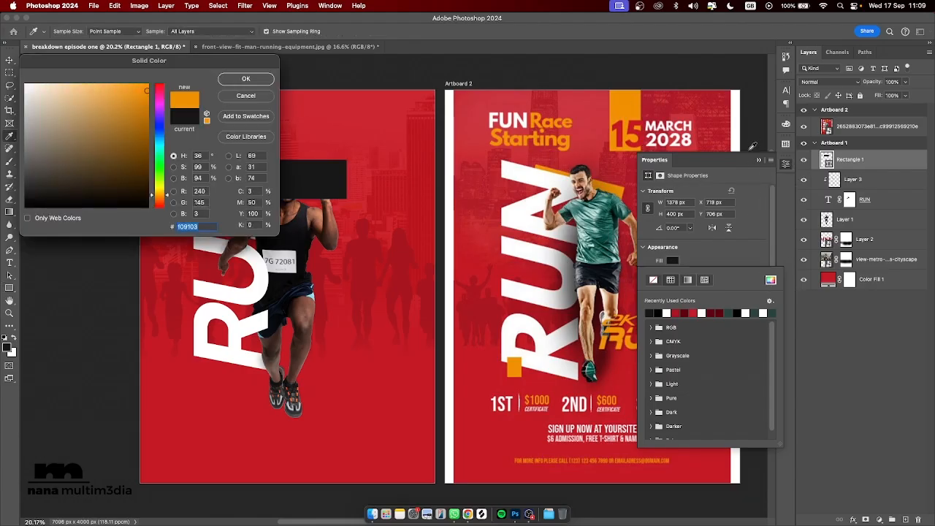
click(247, 79)
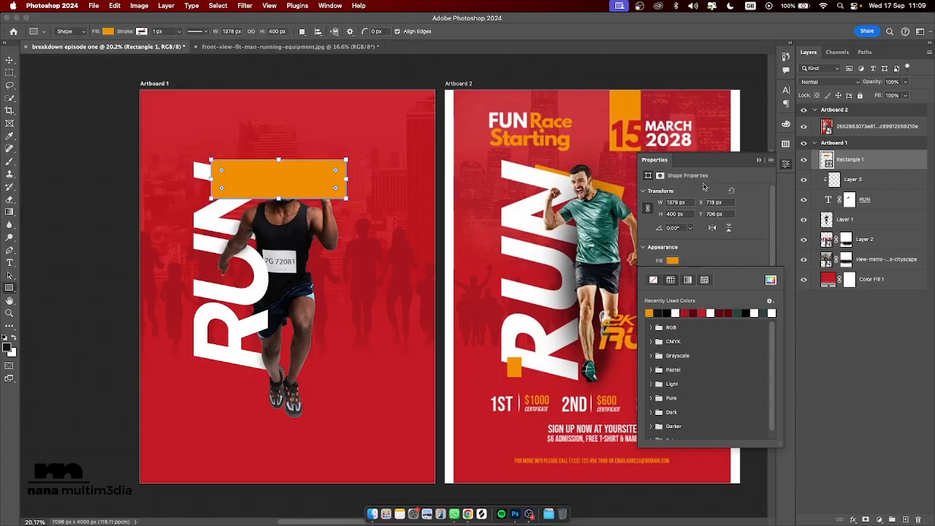
click(758, 160)
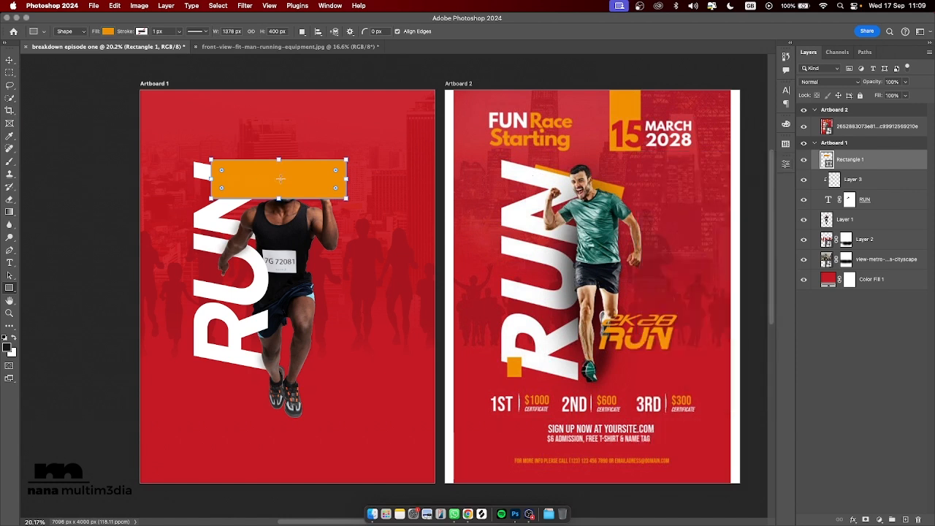
Step: Skew the orange rectangle vertically by about 7.64 degrees so that it slopes down to the right
key(super+t)
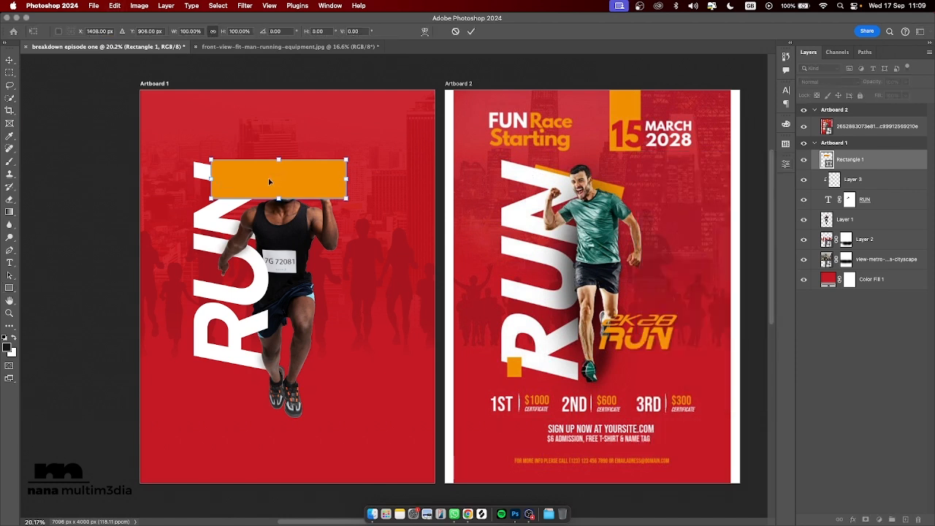
right_click(268, 178)
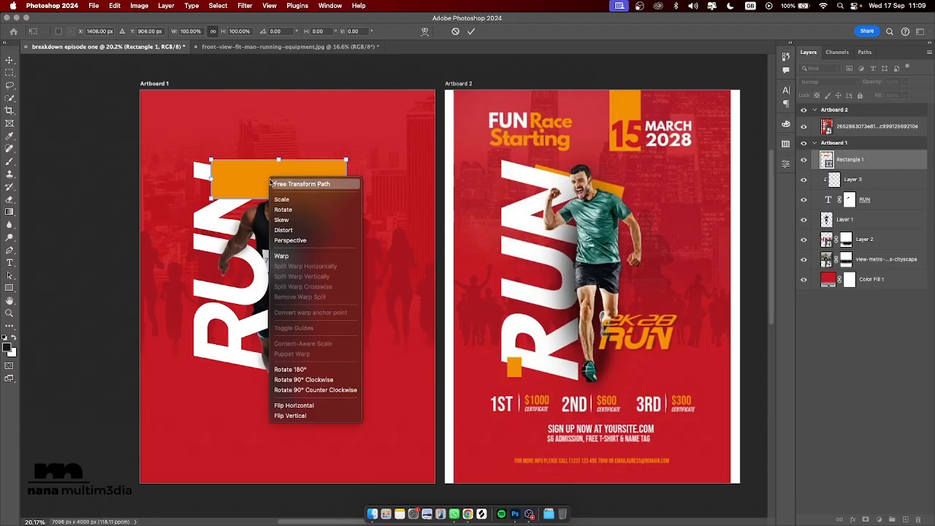
click(303, 211)
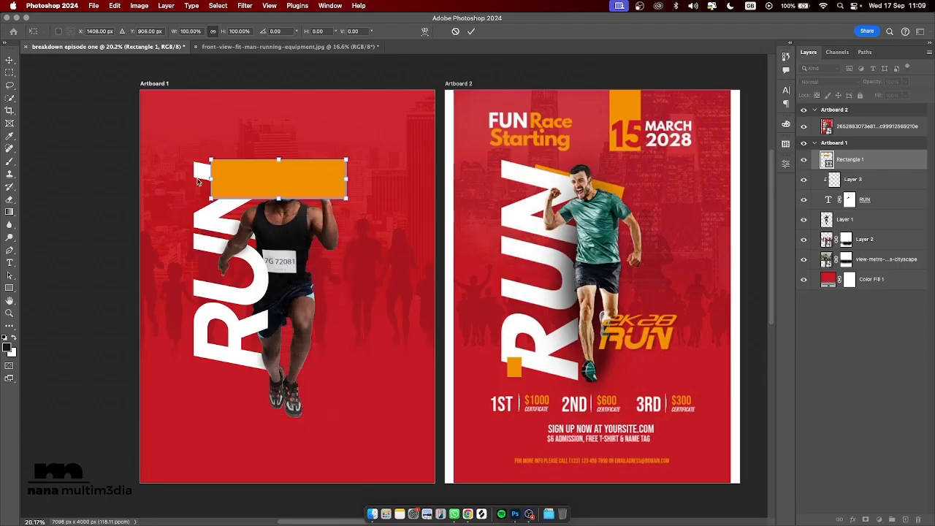
drag(212, 181, 214, 169)
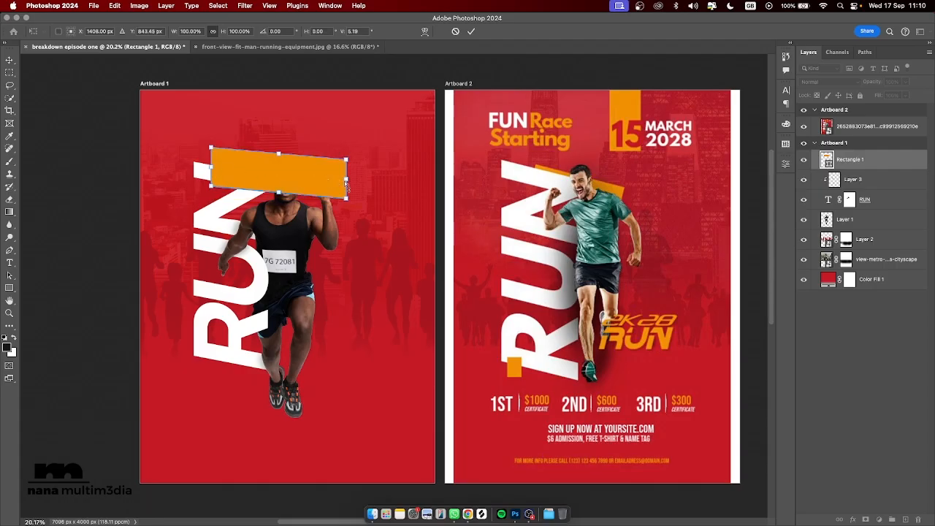
drag(345, 186, 344, 190)
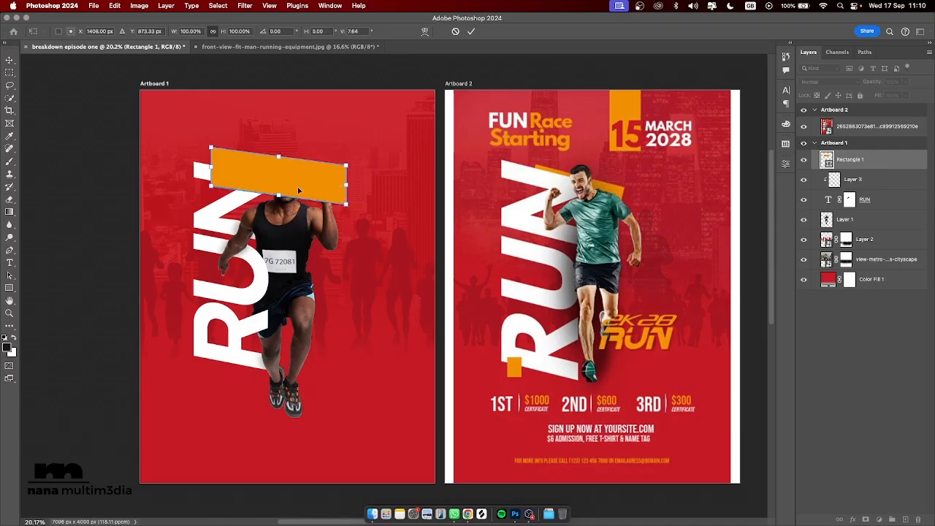
click(883, 162)
click(472, 191)
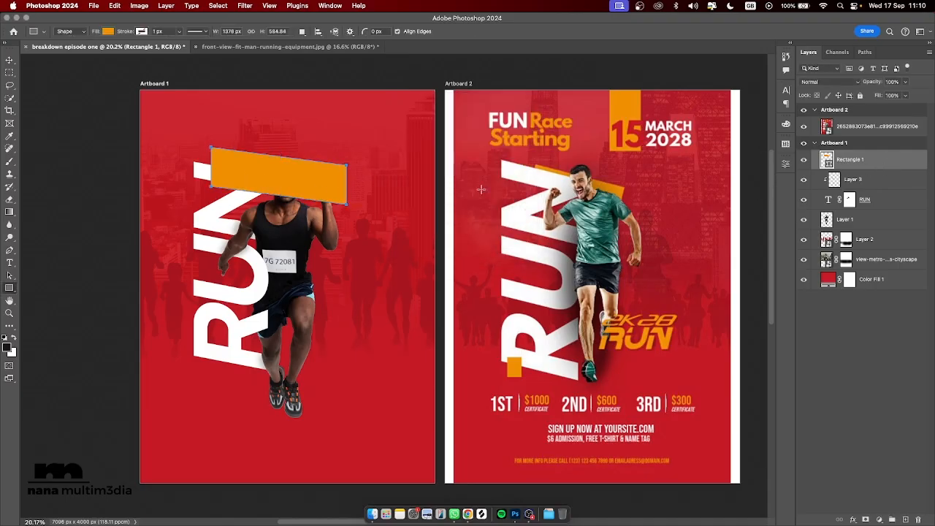
Step: Place the orange rectangle's layer beneath the runner's layer and scale it to about 66% behind the upper end of the RUN title
drag(897, 161, 891, 222)
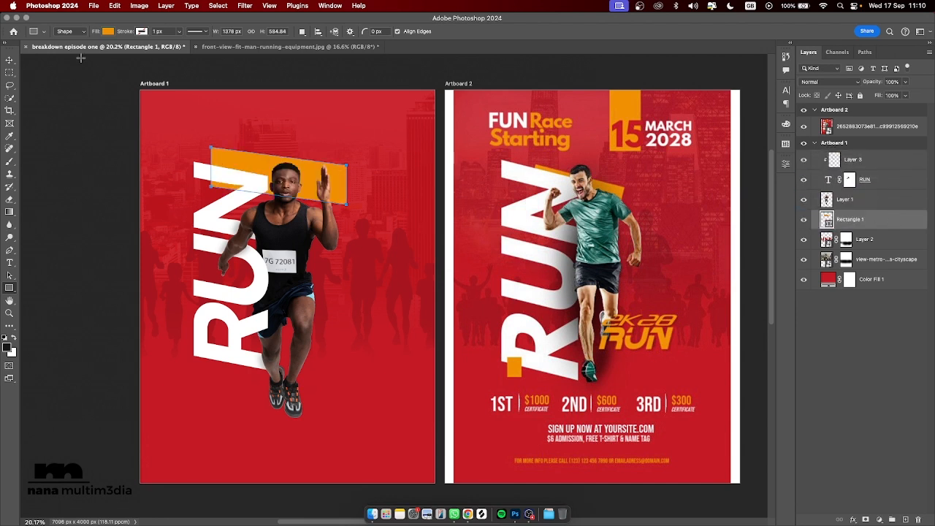
click(10, 60)
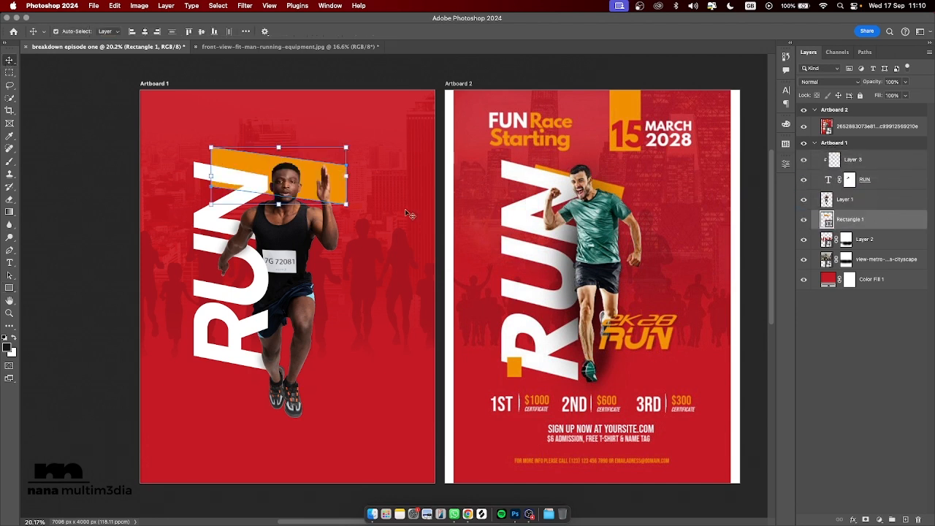
drag(349, 205, 210, 156)
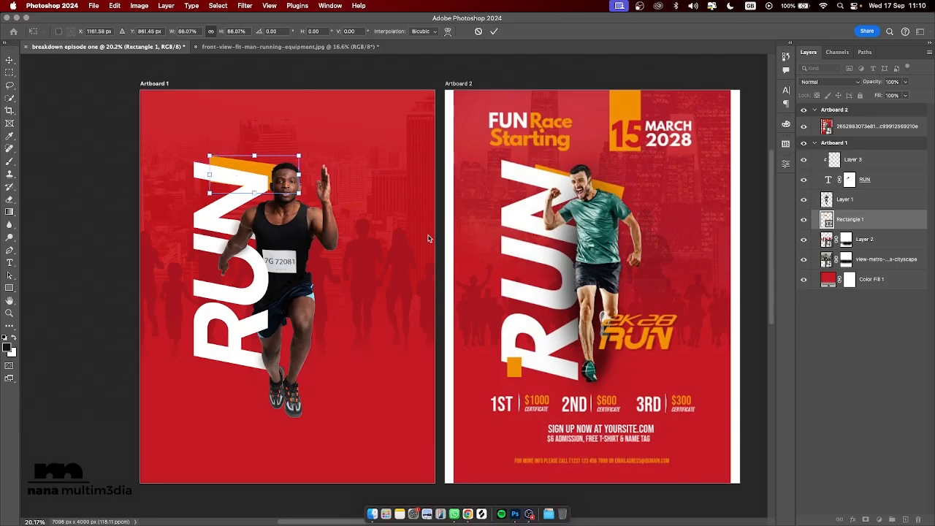
key(Return)
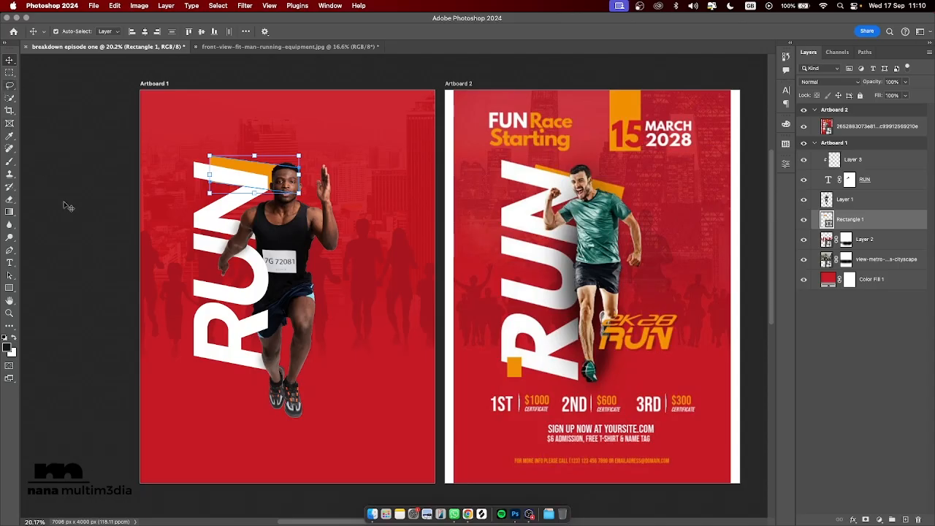
Step: Add the text "FUN Race" above the RUN title on Artboard 1
click(9, 262)
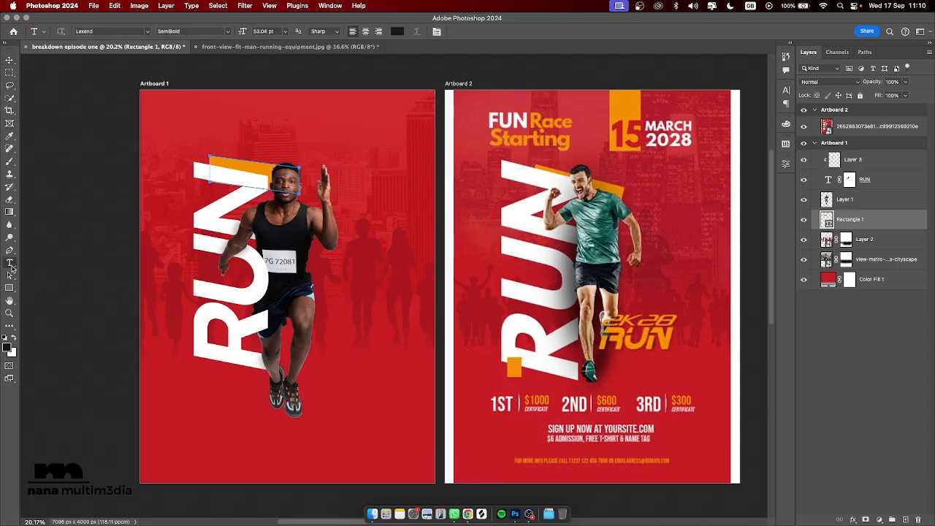
click(189, 129)
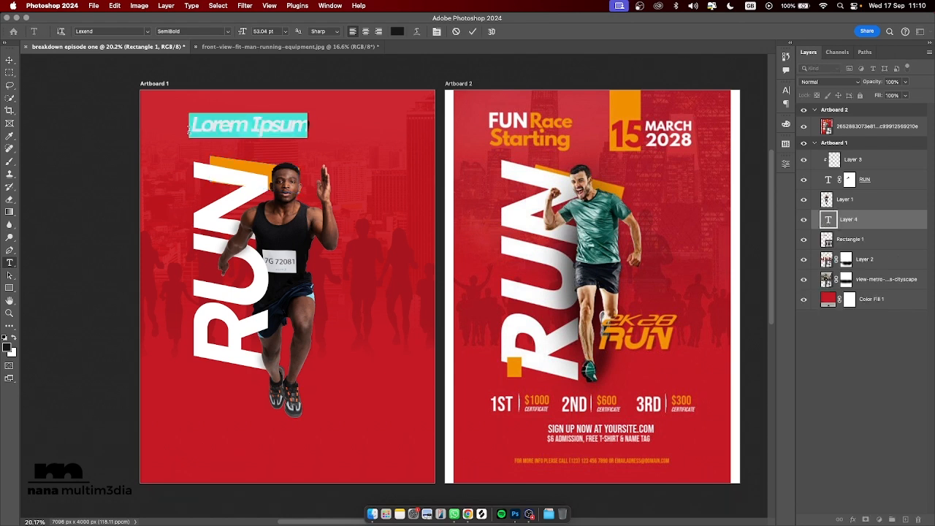
text(FUN)
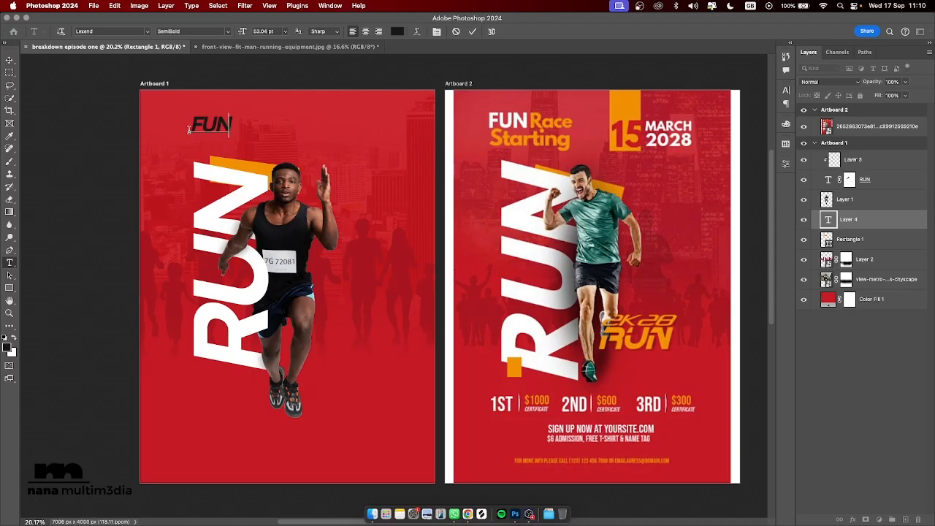
text( Race)
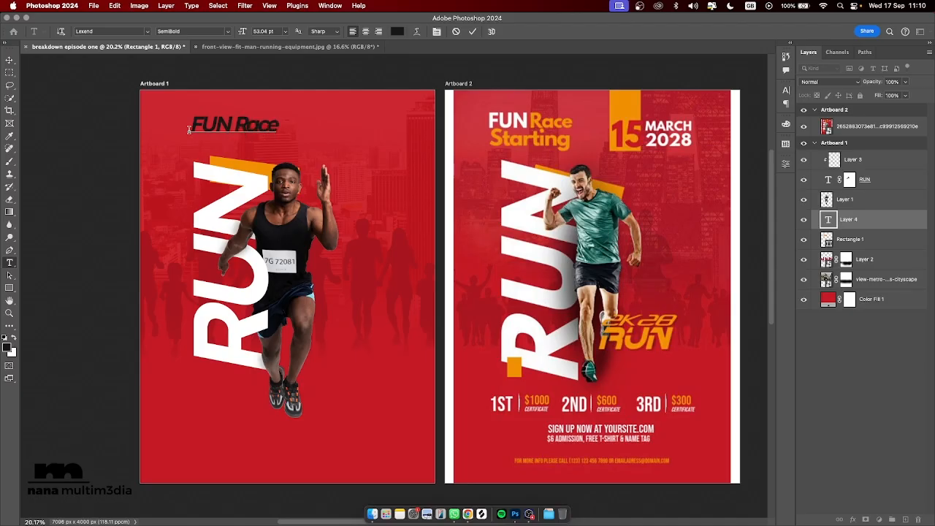
key(super+Return)
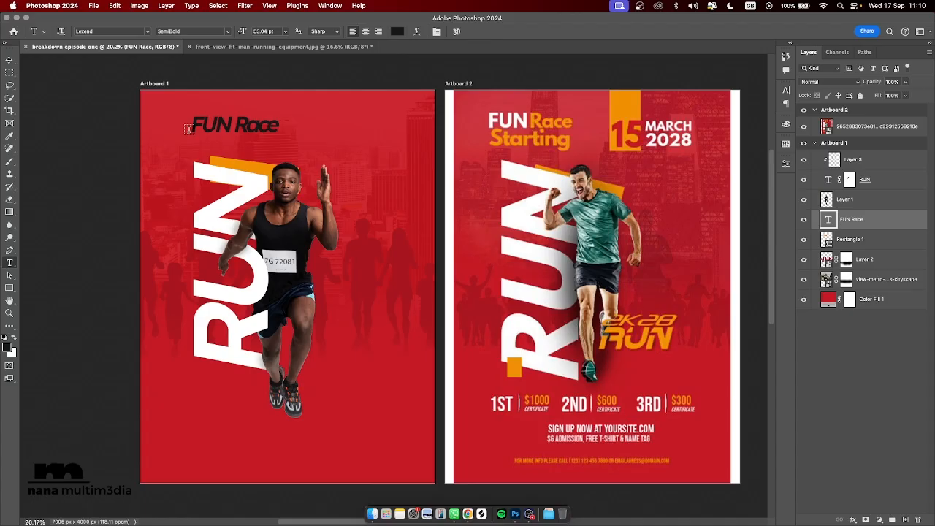
Step: Remove the faux italic from the FUN Race text and set its tracking to -60
click(10, 60)
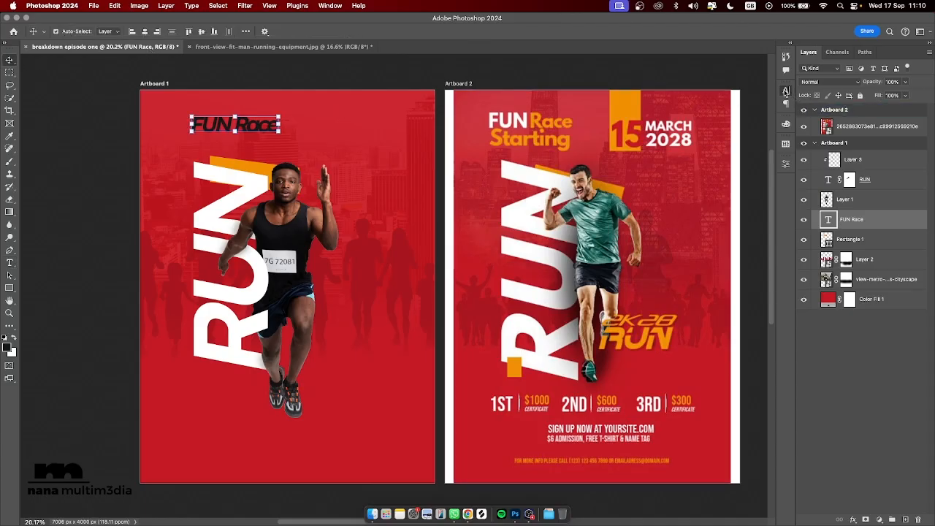
click(785, 92)
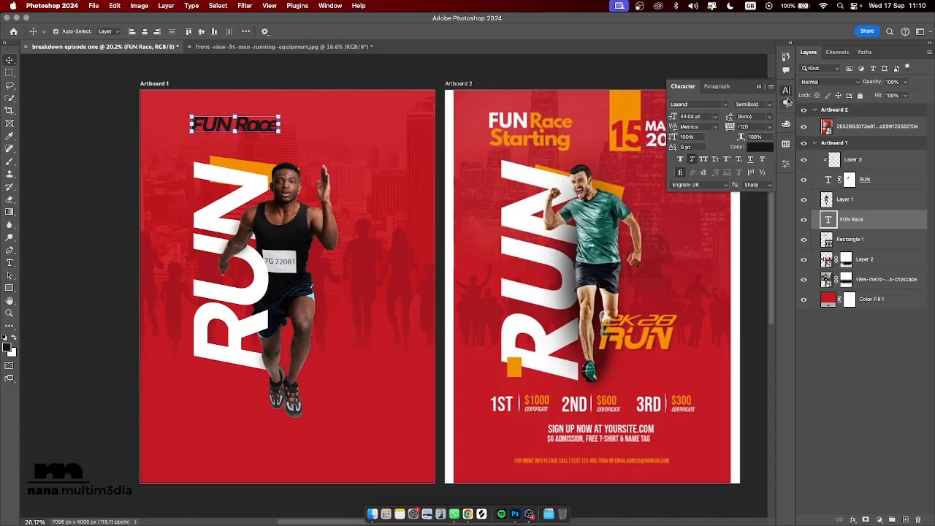
click(692, 160)
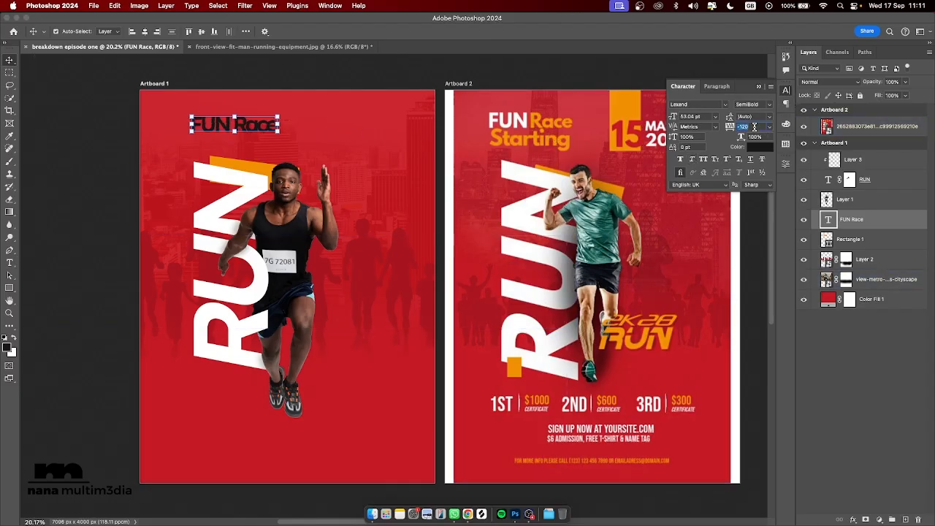
text(0)
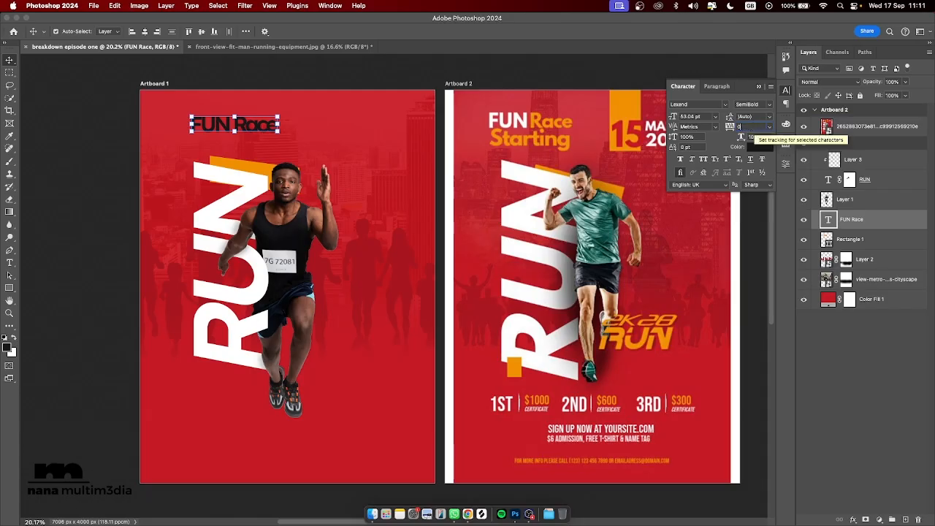
key(Return)
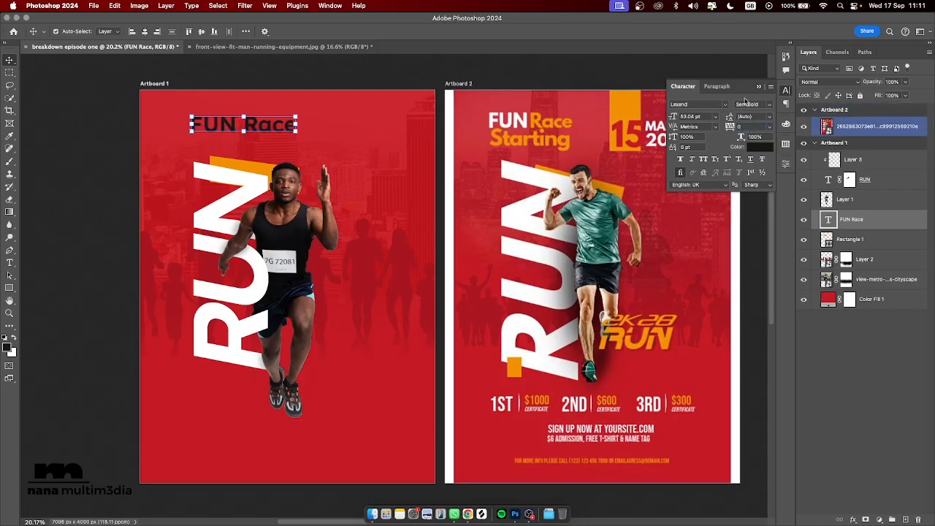
drag(729, 127, 728, 127)
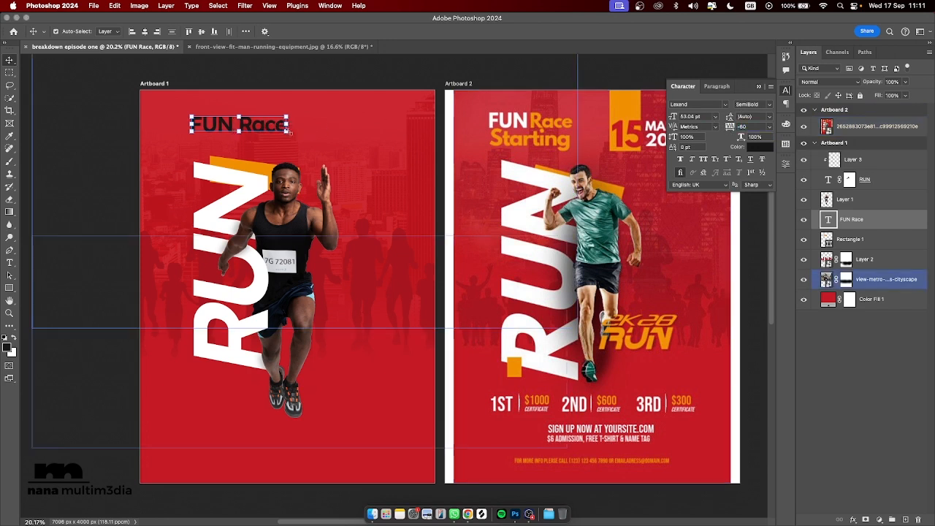
Step: Scale the FUN Race text down to about 81%, giving a font size of 43.03 pt
key(ctrl+t)
drag(288, 124, 254, 136)
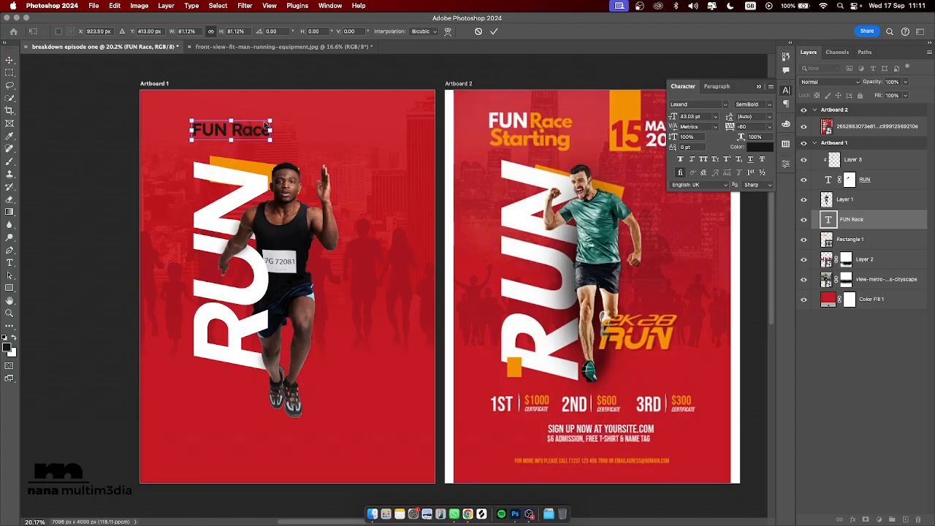
key(Return)
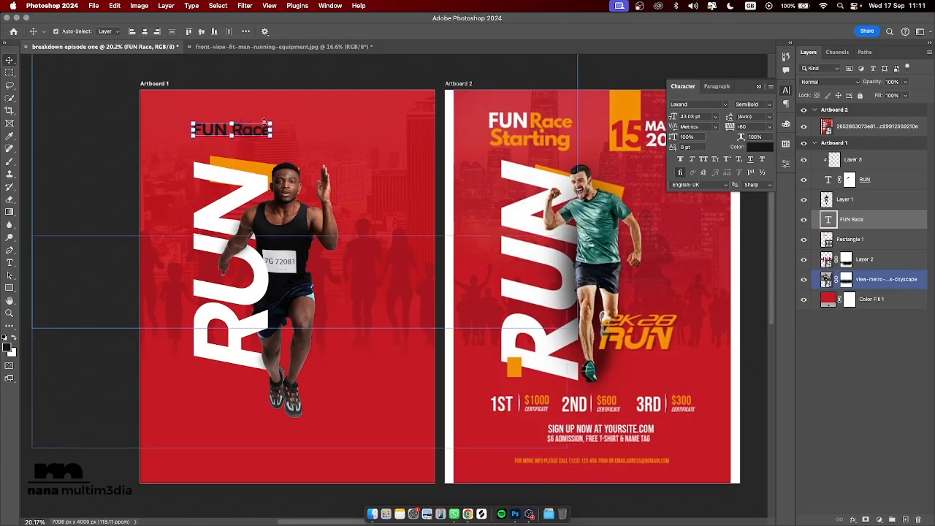
Step: Duplicate the FUN Race text directly below the original and change the copy's wording to "Starting"
key(super+j)
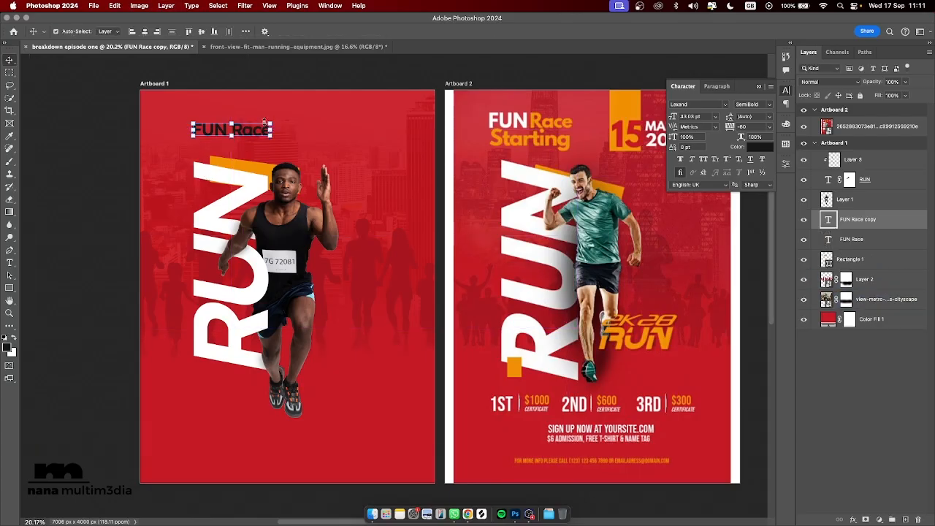
drag(255, 132, 254, 144)
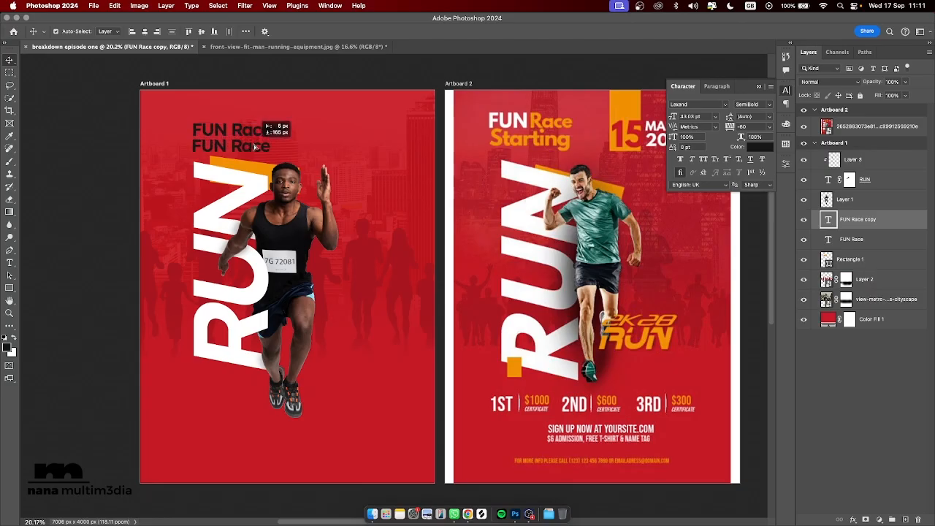
double_click(254, 144)
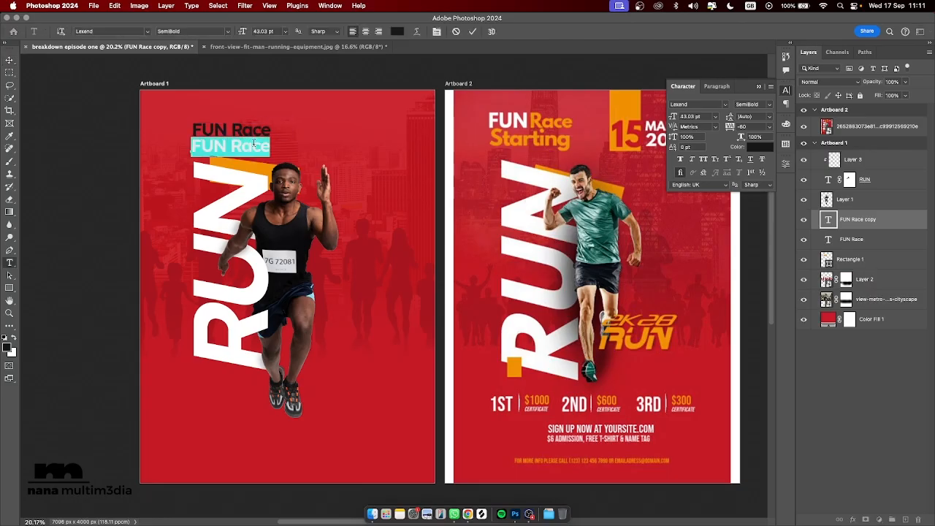
text(Sta)
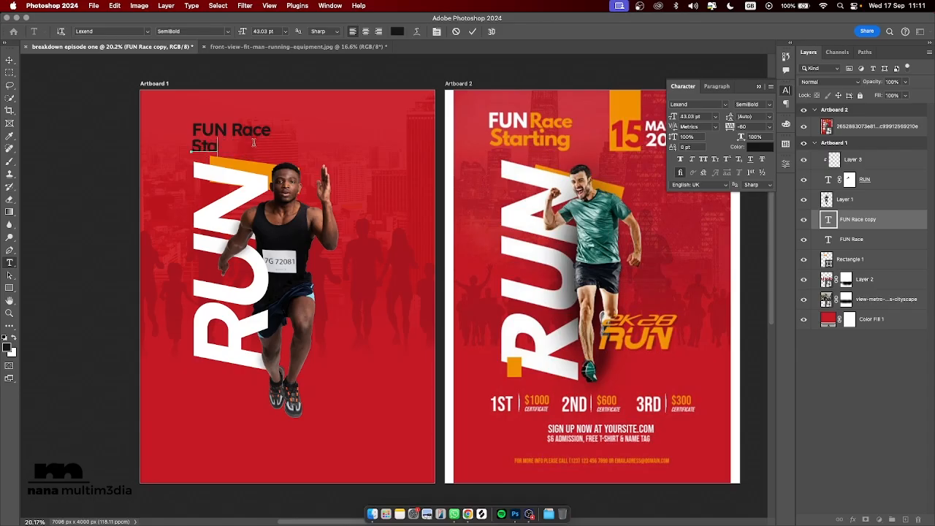
text(rting)
key(super+Return)
key(v)
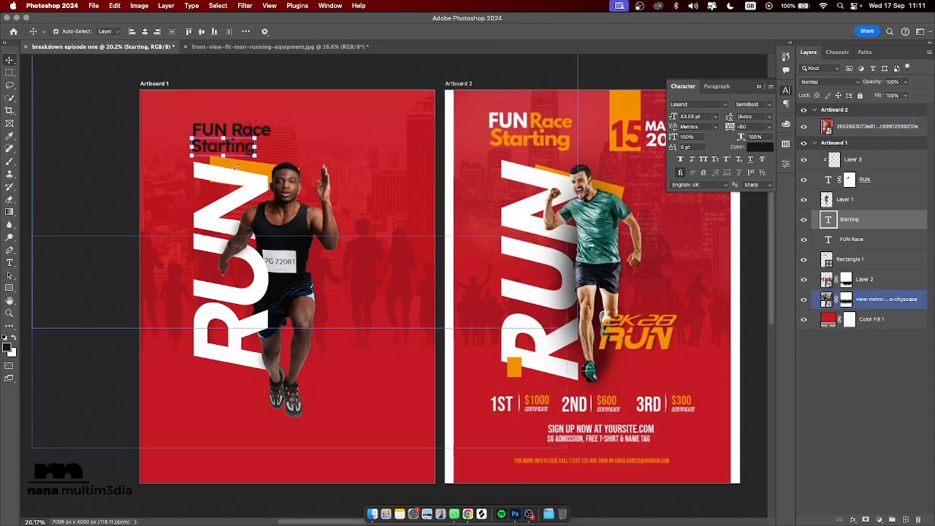
Step: Nudge the Starting text into line beneath FUN Race and set the FUN Race text to the Light font style
drag(247, 149, 248, 149)
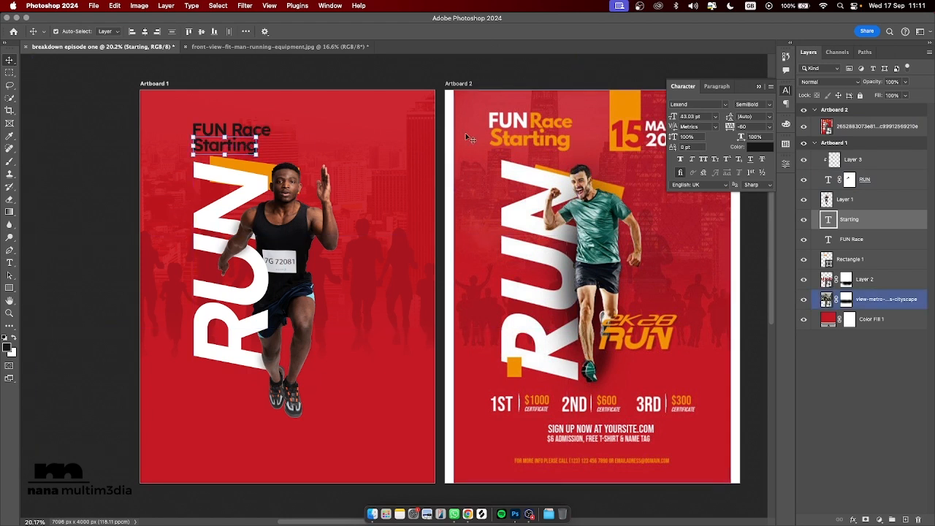
click(301, 82)
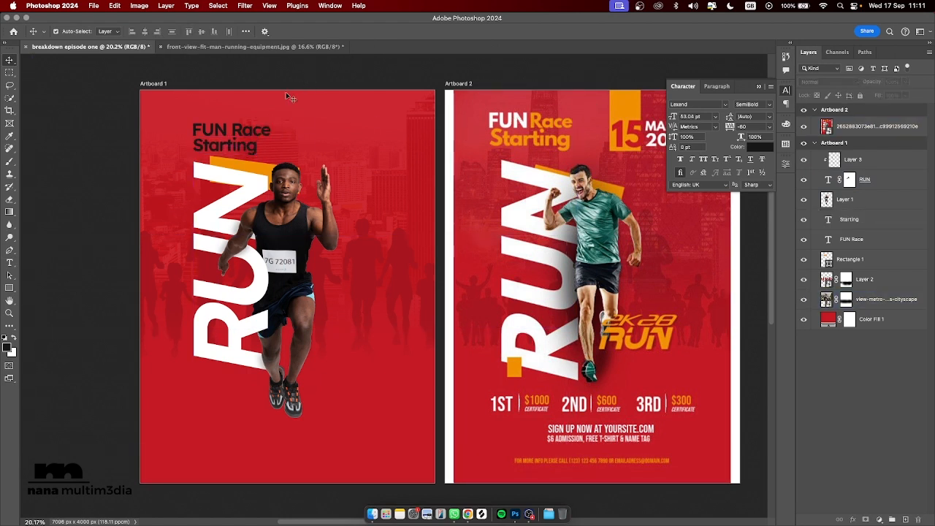
click(262, 130)
click(769, 105)
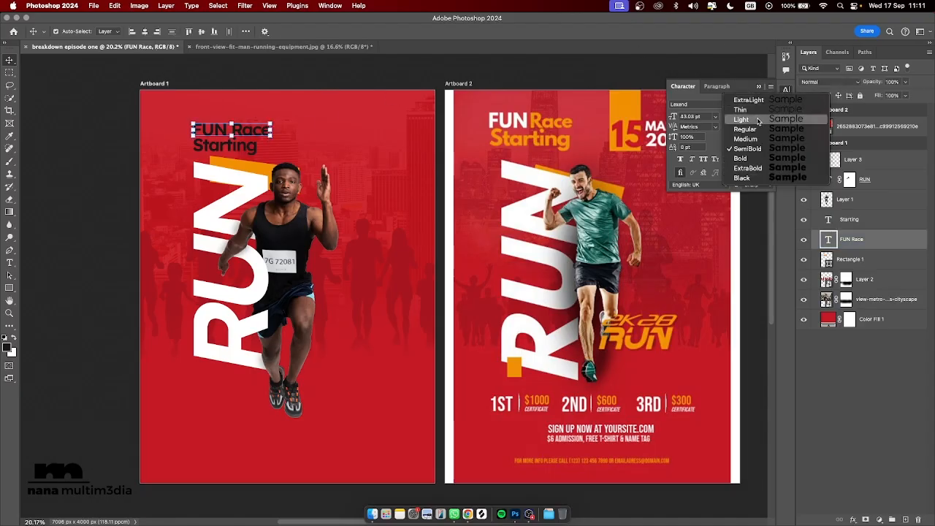
click(758, 120)
click(347, 86)
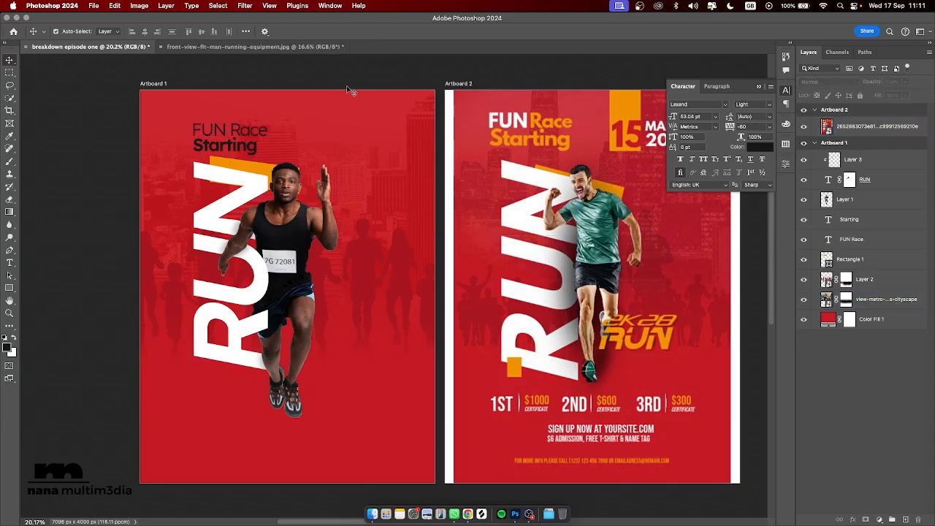
Step: Move the orange rectangle, RUN title, its clipped shading and the runner slightly down together, and scale them to about 98%
click(216, 167)
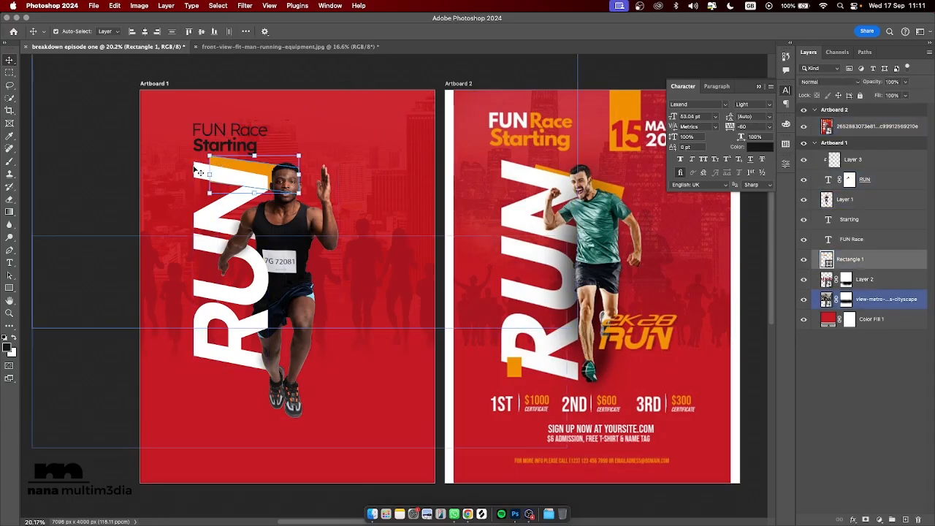
shift+click(199, 168)
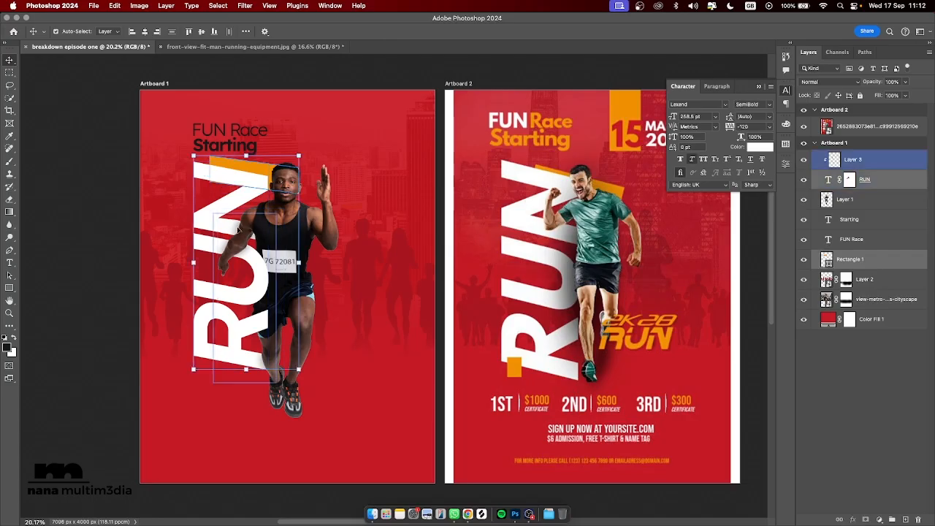
shift+click(288, 231)
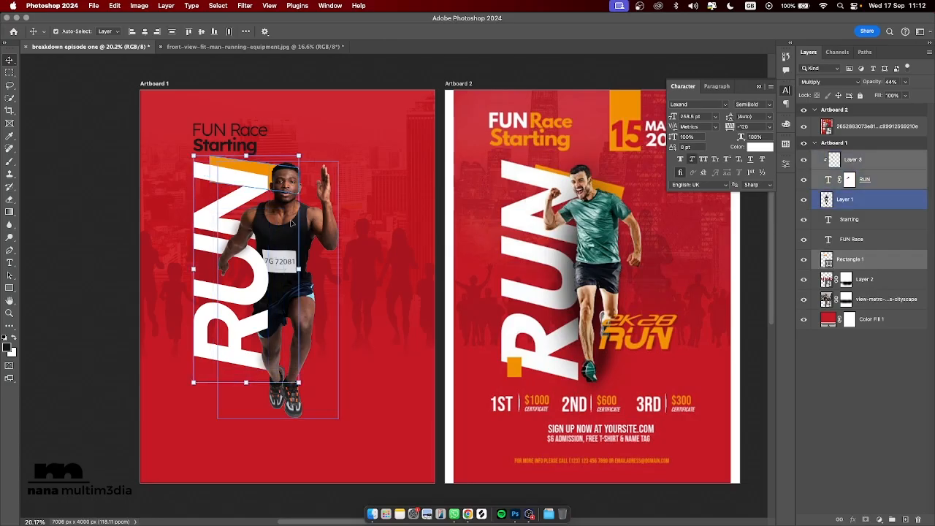
drag(289, 223, 289, 234)
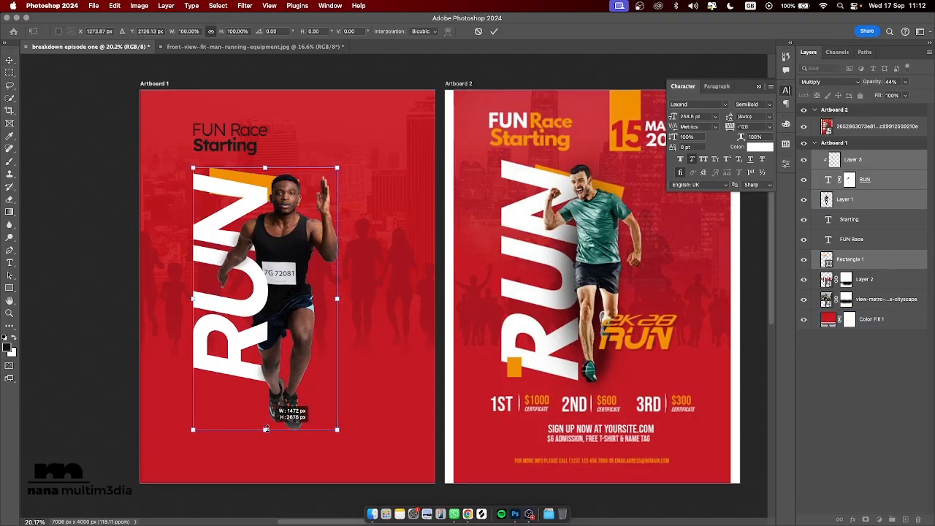
mouse_move(265, 429)
mouse_down()
mouse_move(265, 408)
mouse_move(267, 426)
mouse_up()
key(Return)
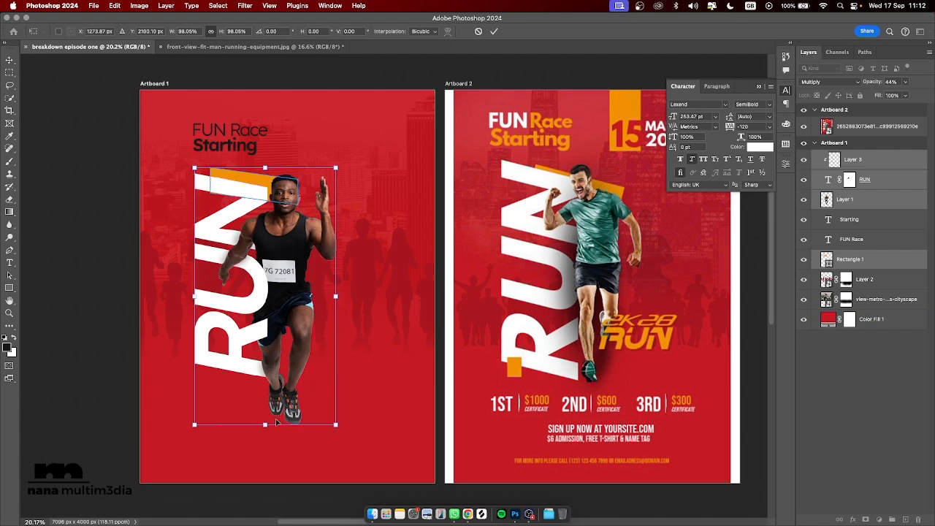
drag(282, 256, 284, 256)
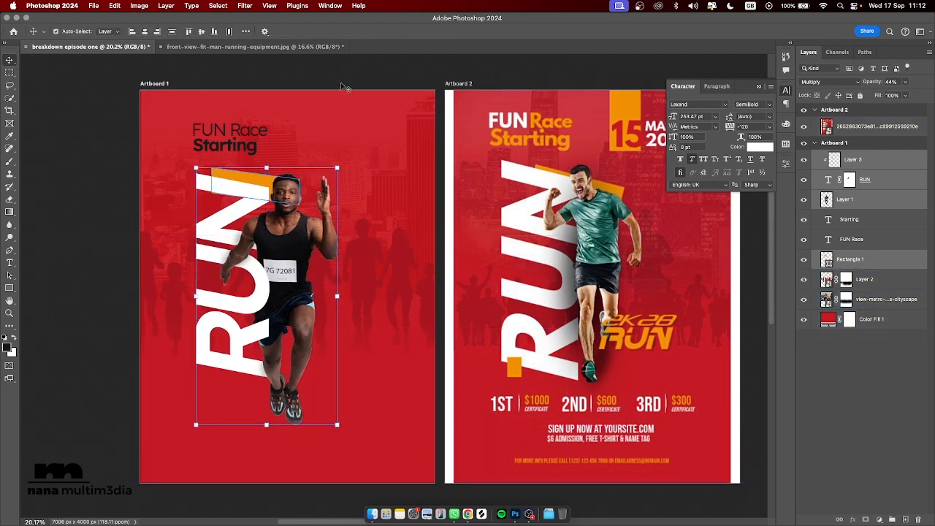
Step: Recolour the FUN Race and Starting texts with the white sampled from the FUN lettering on the reference flyer
click(243, 134)
shift+click(249, 150)
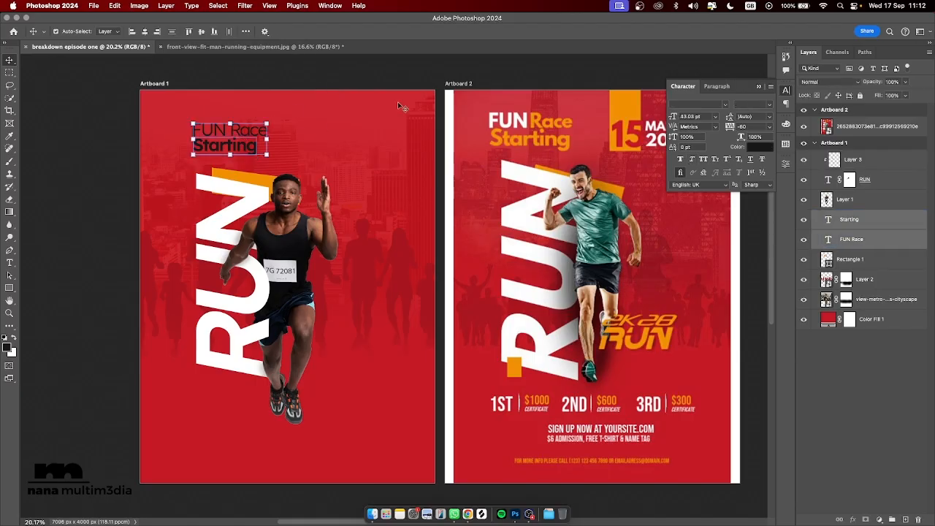
click(765, 149)
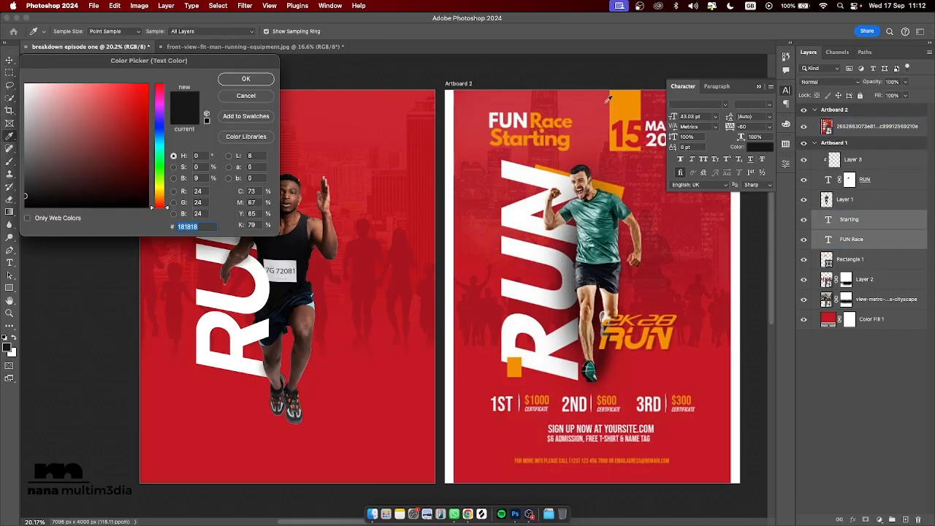
click(529, 109)
click(246, 78)
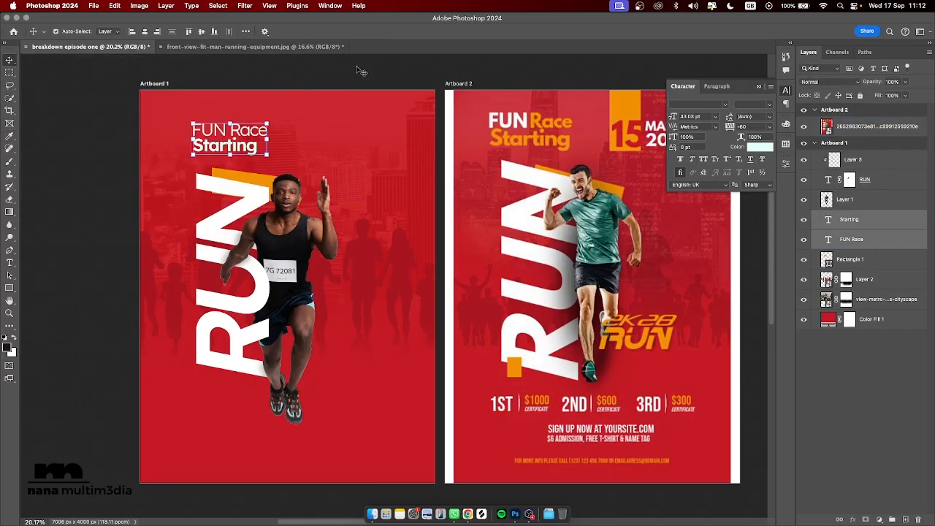
click(263, 132)
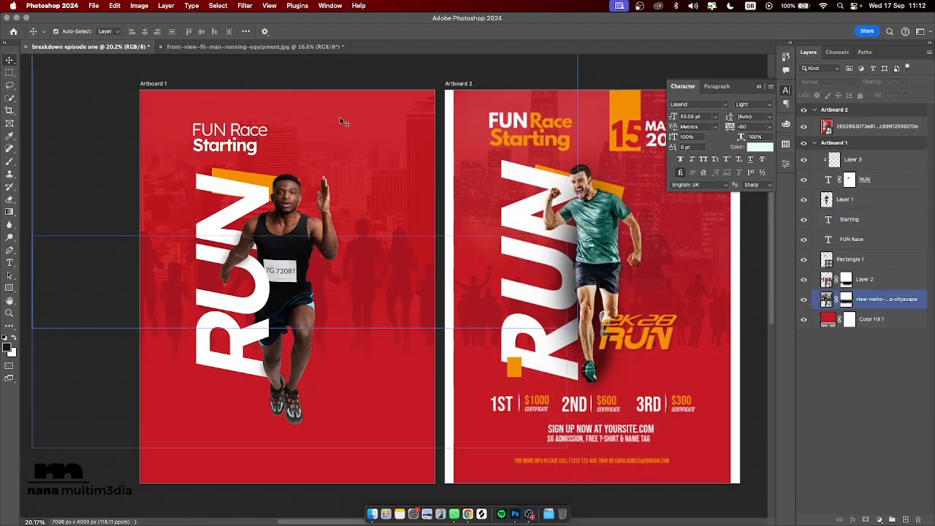
click(760, 87)
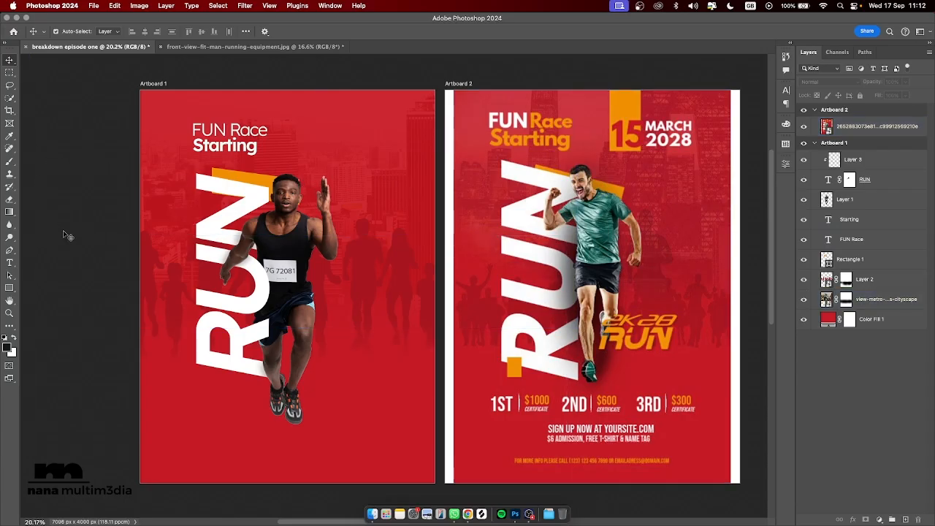
Step: Add the text "15" to the right of the FUN Race heading on Artboard 1 and scale it up to about 162%
click(9, 262)
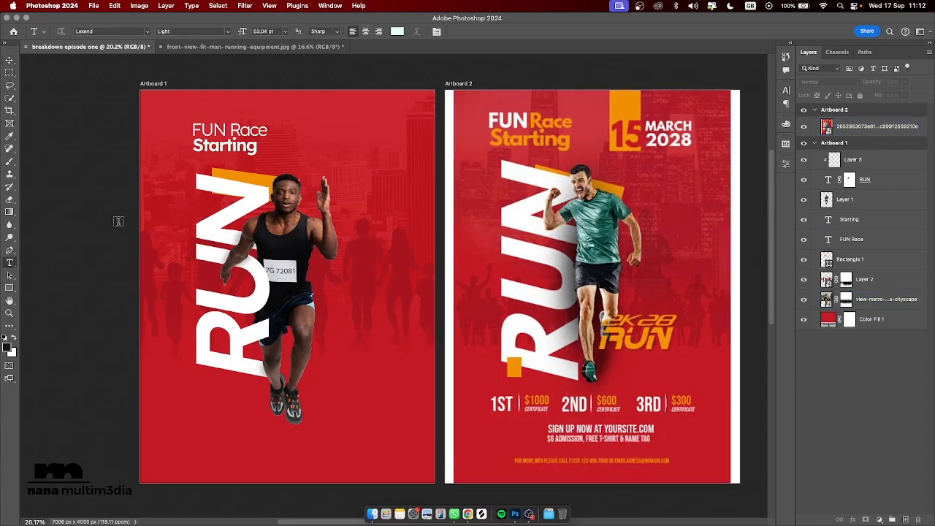
click(326, 130)
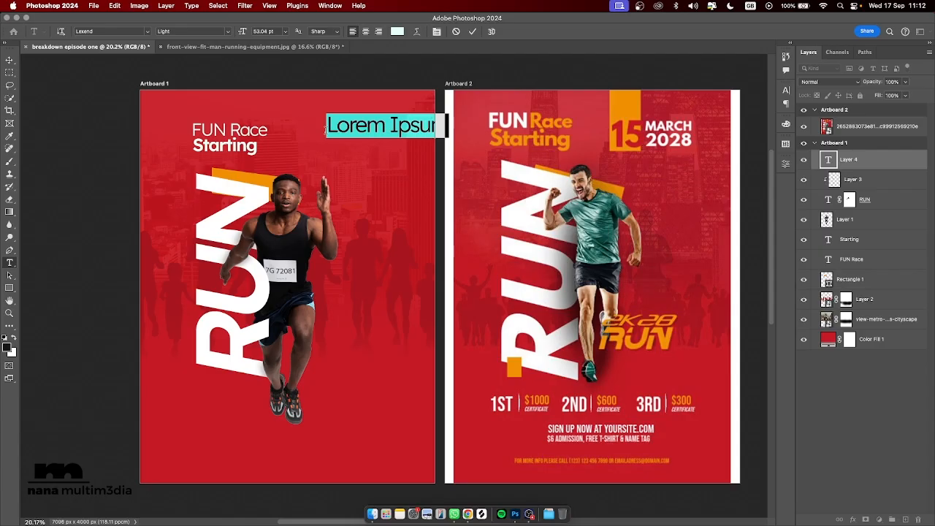
text(1)
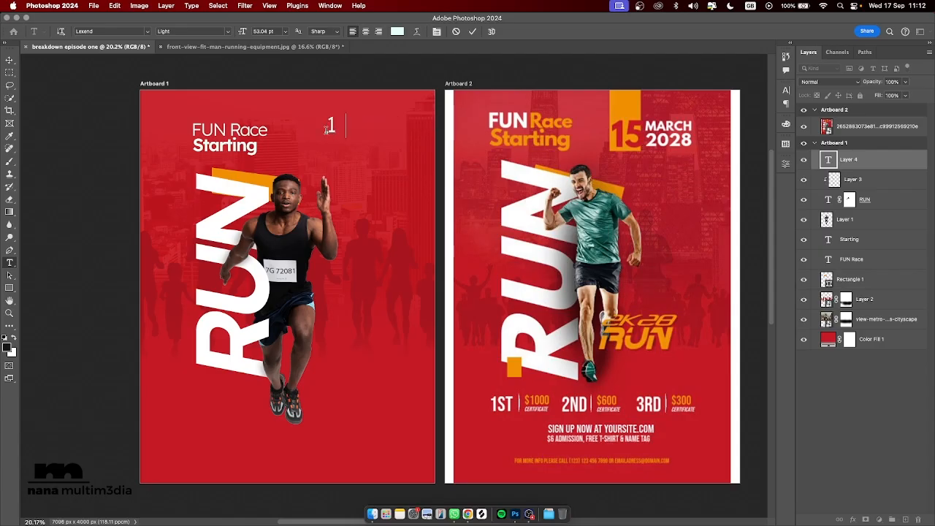
text(5)
key(Escape)
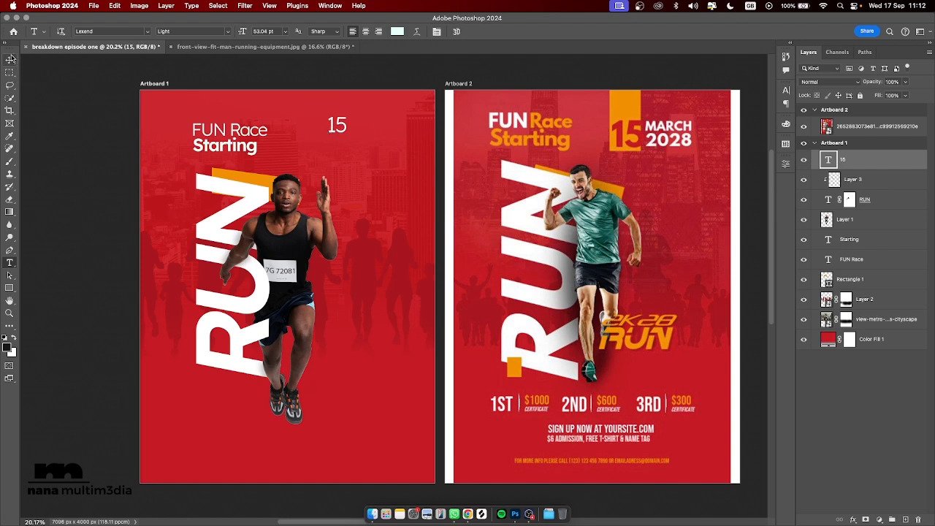
click(10, 59)
mouse_move(348, 138)
mouse_down()
mouse_move(359, 154)
mouse_move(349, 137)
mouse_up()
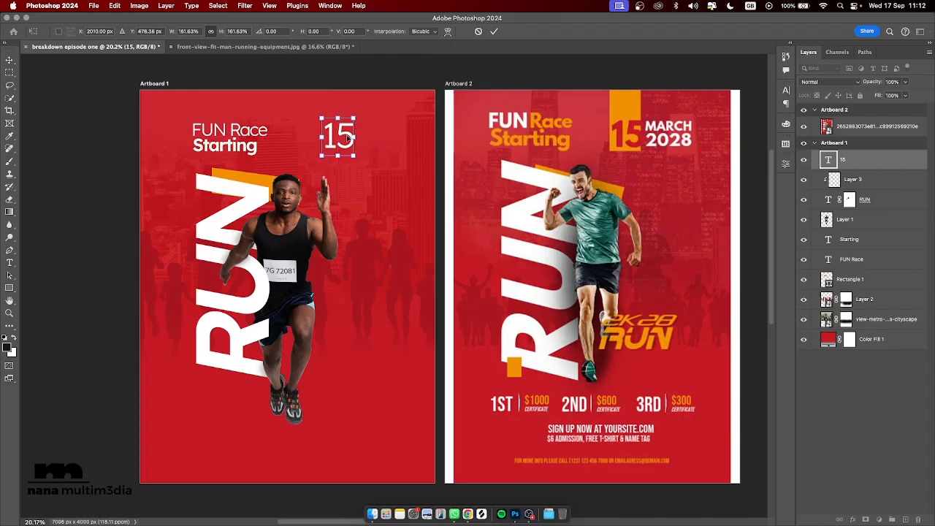
key(Return)
Step: Duplicate the 15 text directly to its right and change the copy's wording to "MARCH" and "2028" on two lines
key(super+j)
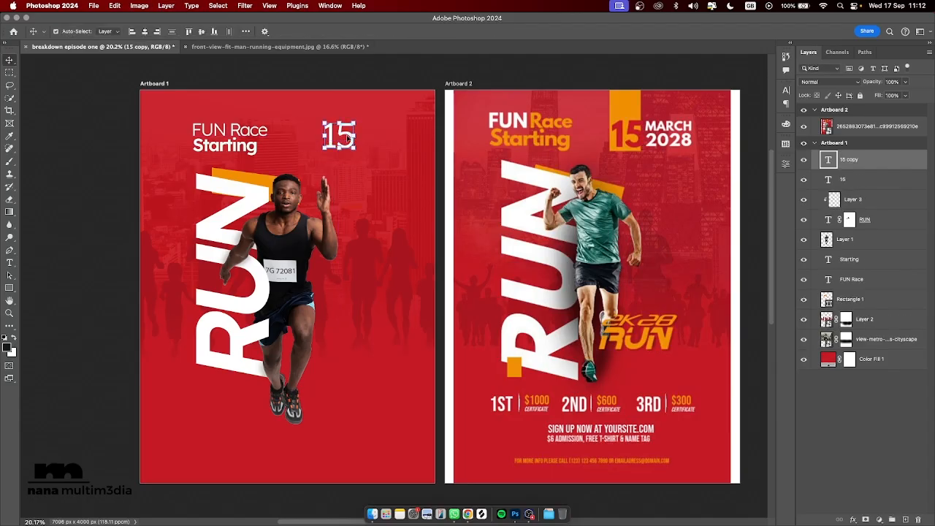
drag(344, 135, 378, 131)
double_click(379, 130)
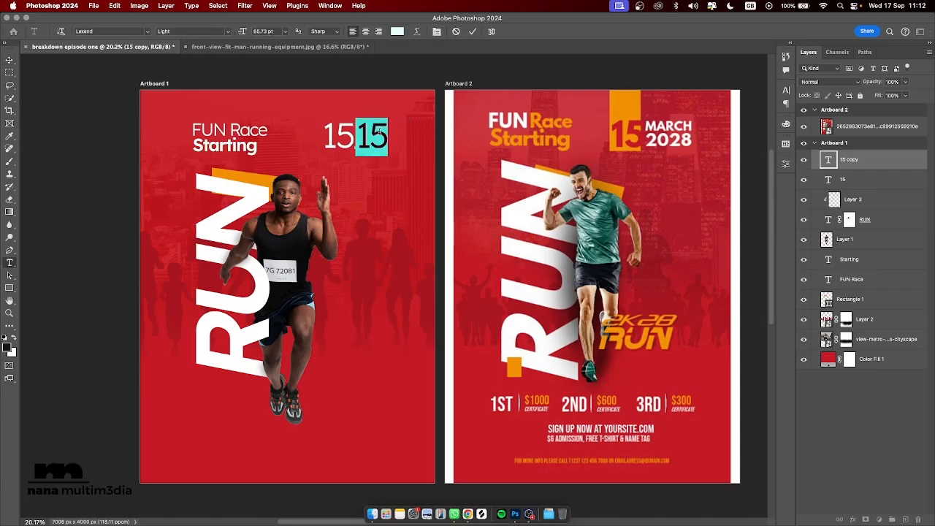
text(MARC)
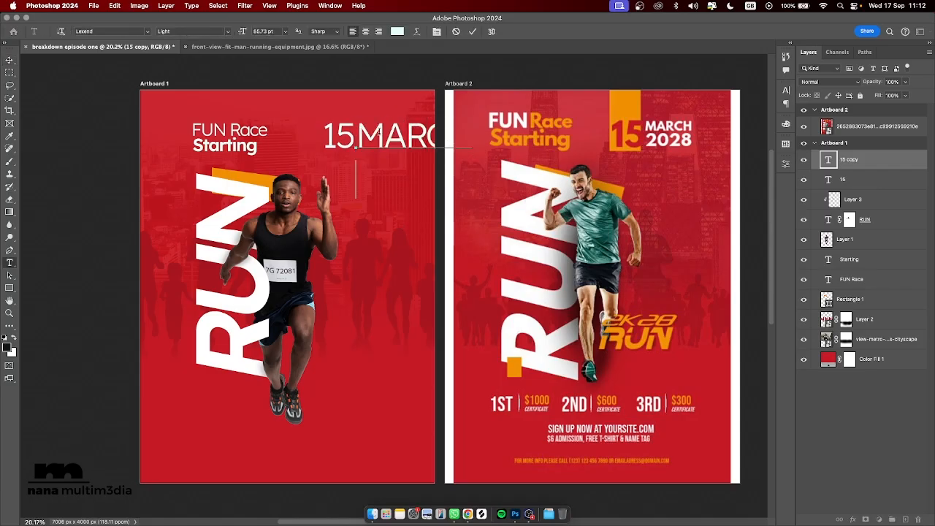
text(H202)
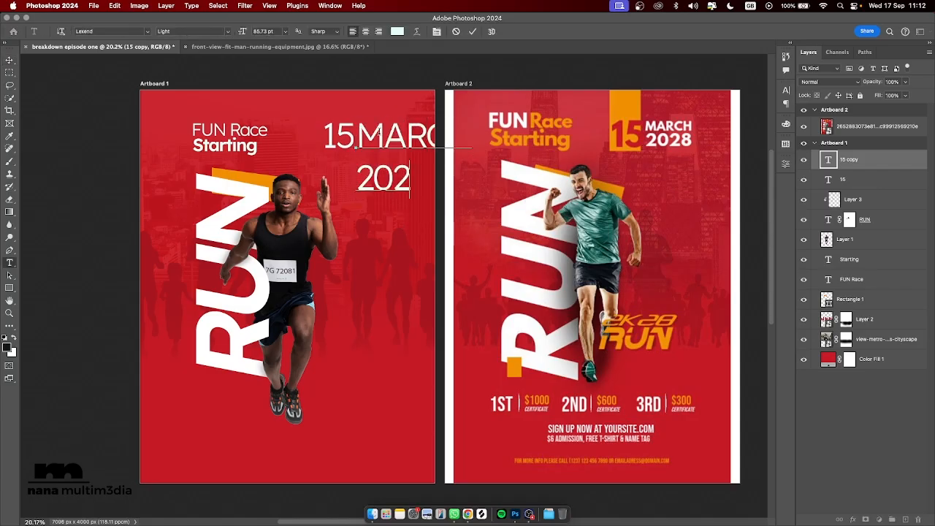
text(8)
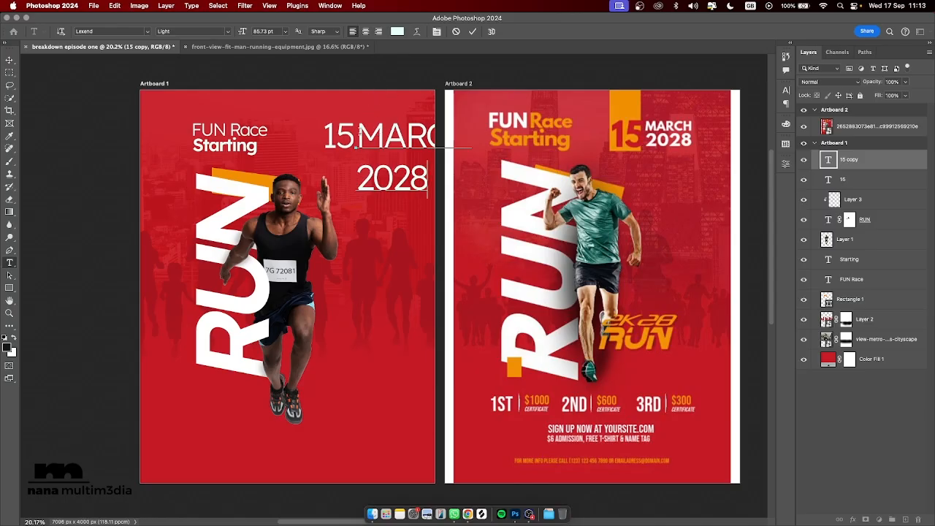
Step: Set the word MARCH to 52 pt and the leading of the whole MARCH 2028 text to 67 pt
drag(357, 133, 471, 138)
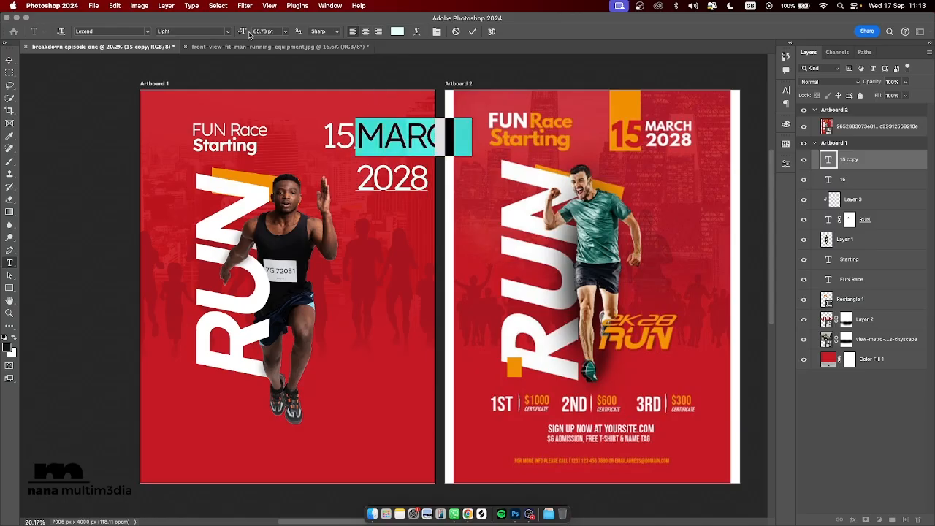
drag(241, 34, 226, 36)
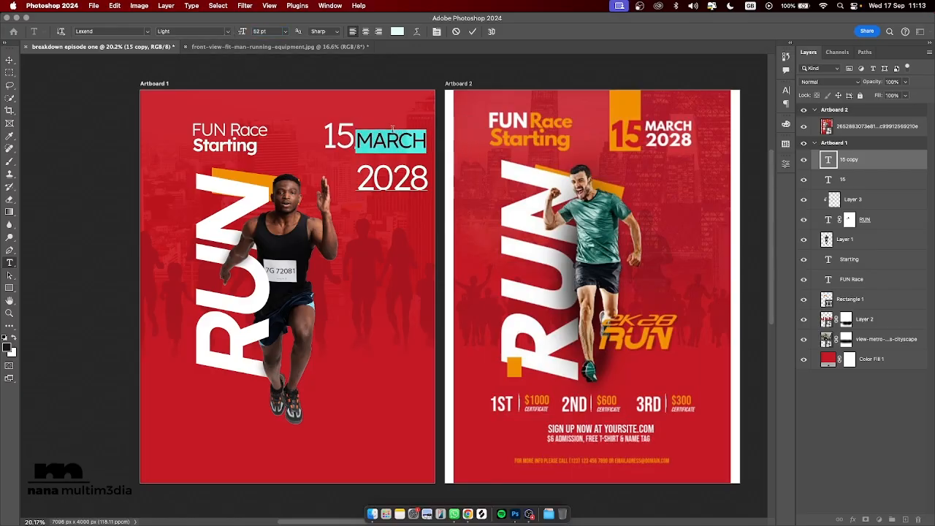
key(super+a)
click(785, 90)
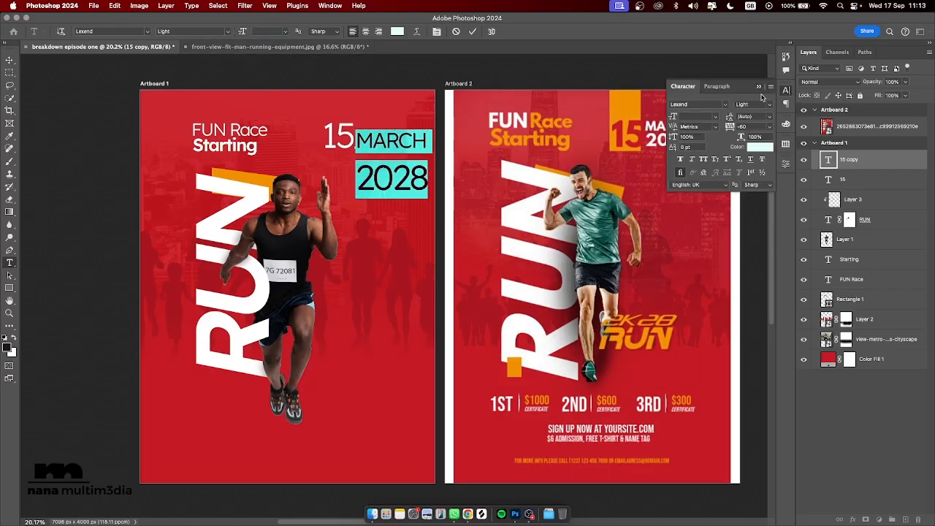
drag(730, 118, 731, 117)
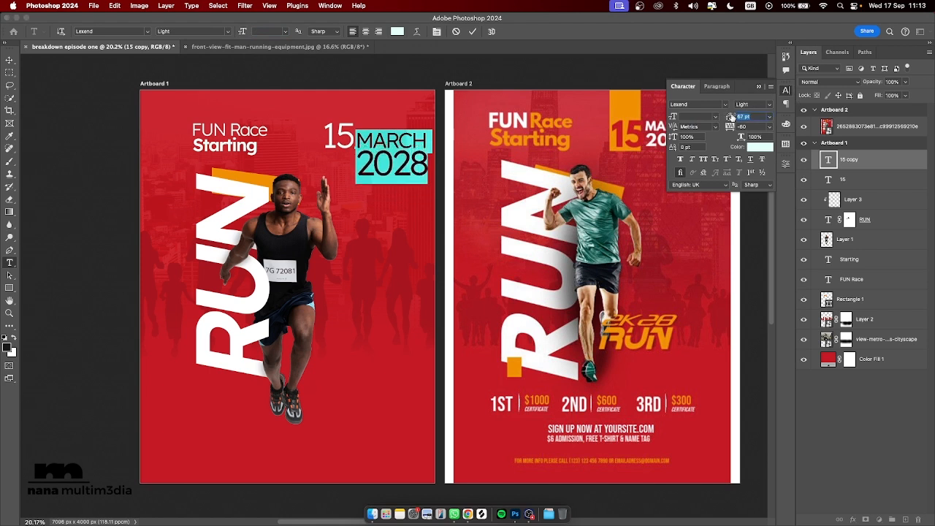
click(378, 143)
key(super+Return)
key(v)
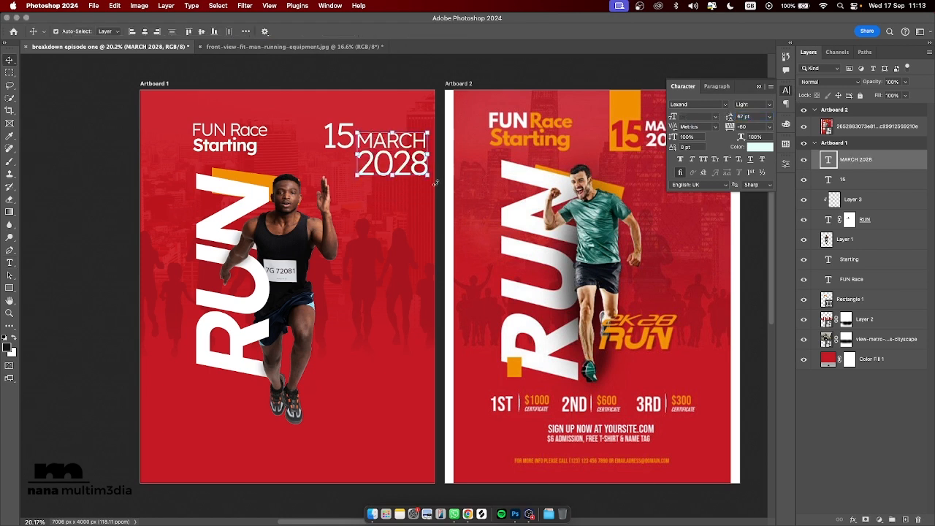
Step: Scale the MARCH 2028 text down to fit beside the 15 and slightly increase its leading
drag(428, 155, 385, 139)
key(Return)
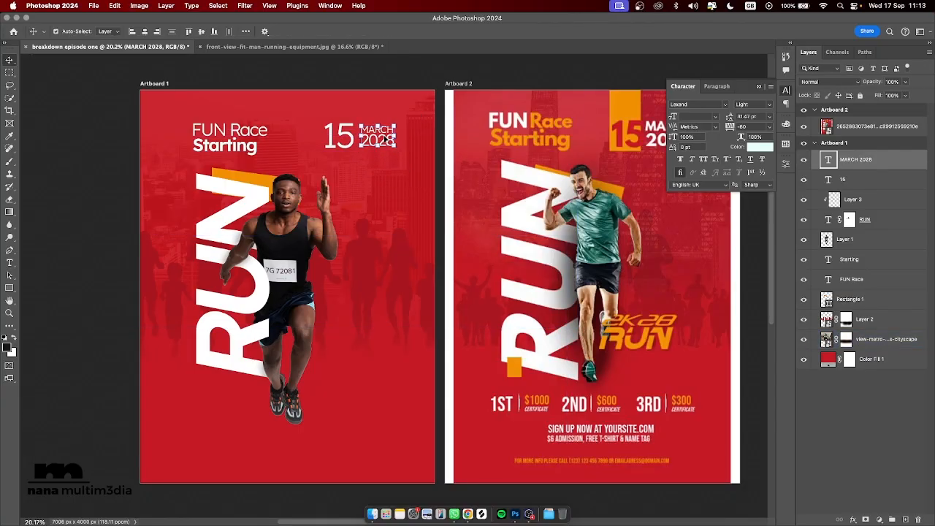
double_click(385, 136)
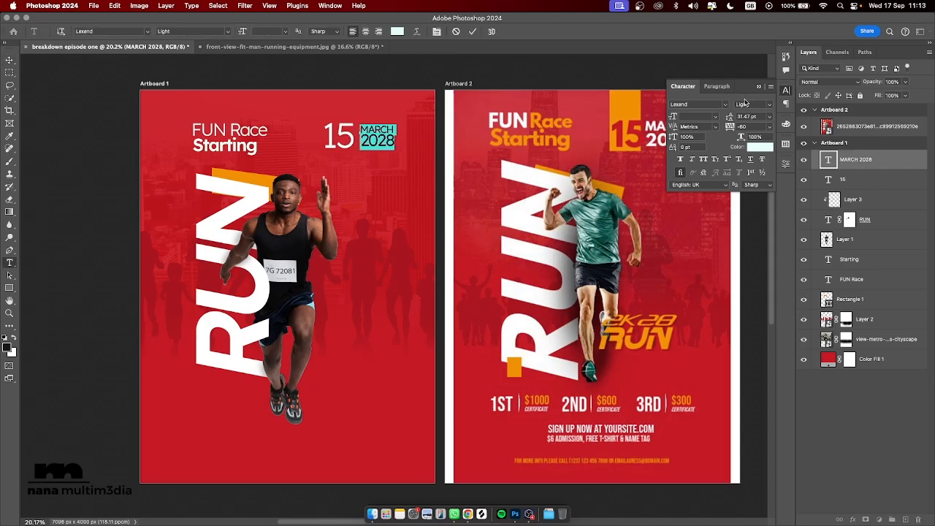
drag(729, 118, 733, 117)
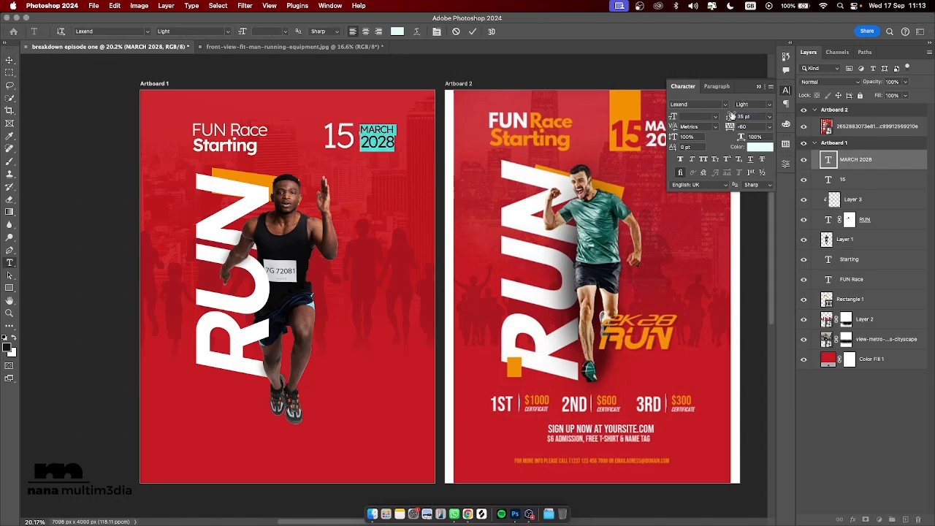
Step: Set the word MARCH in the date on Artboard 1 to the SemiBold weight at 24 pt
double_click(393, 129)
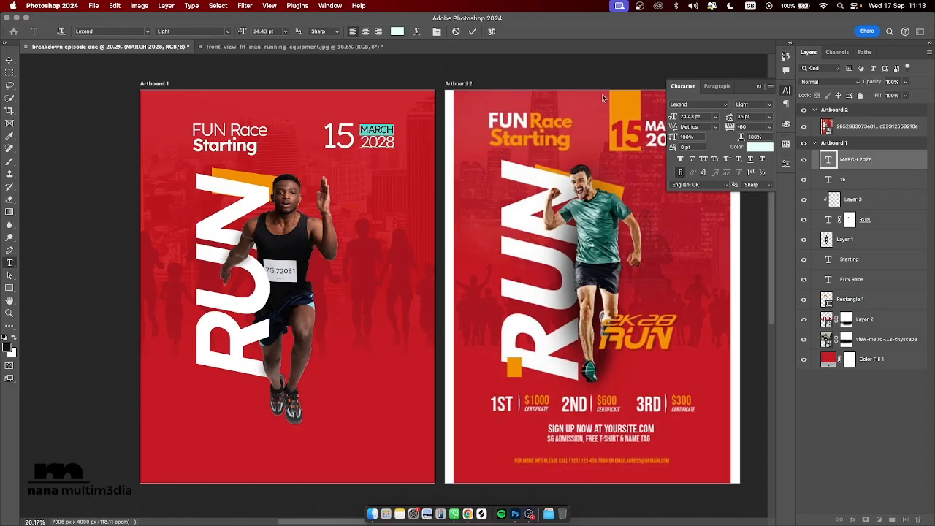
click(773, 108)
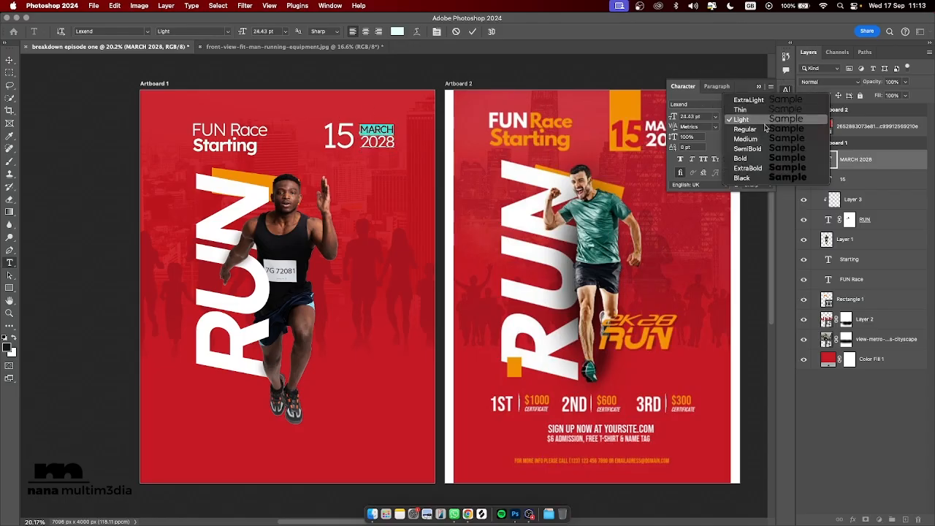
click(758, 140)
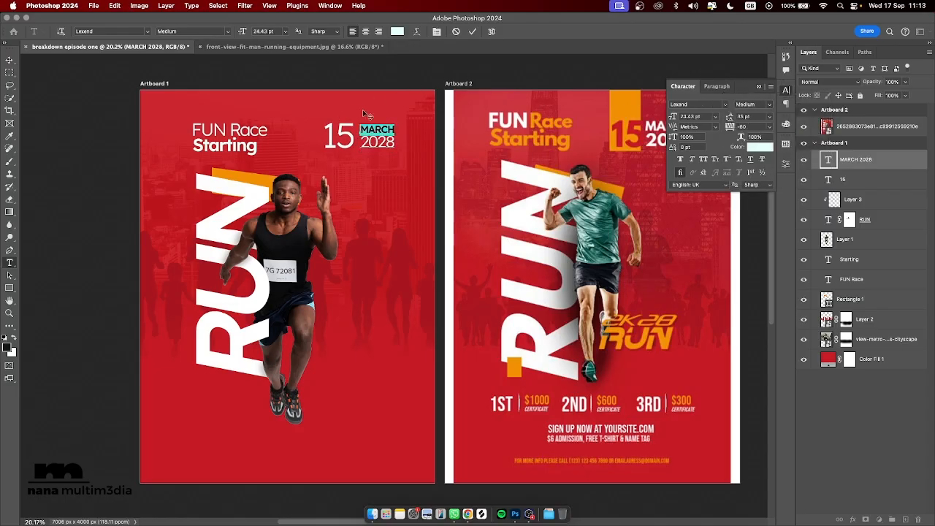
click(773, 106)
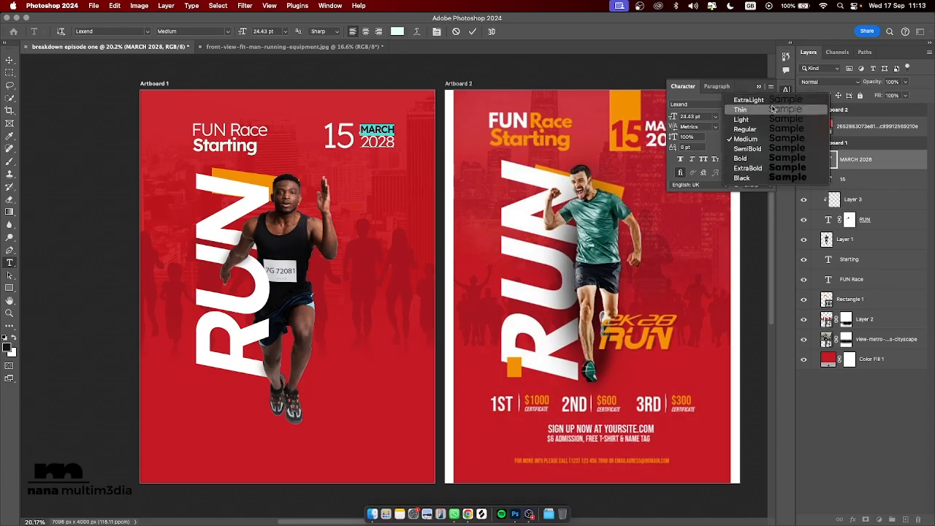
click(753, 149)
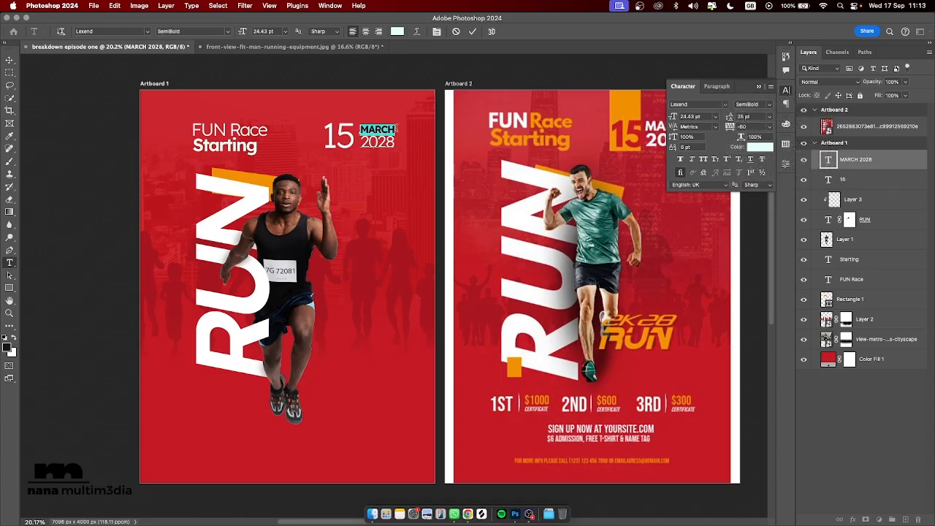
click(693, 116)
text(24)
key(Return)
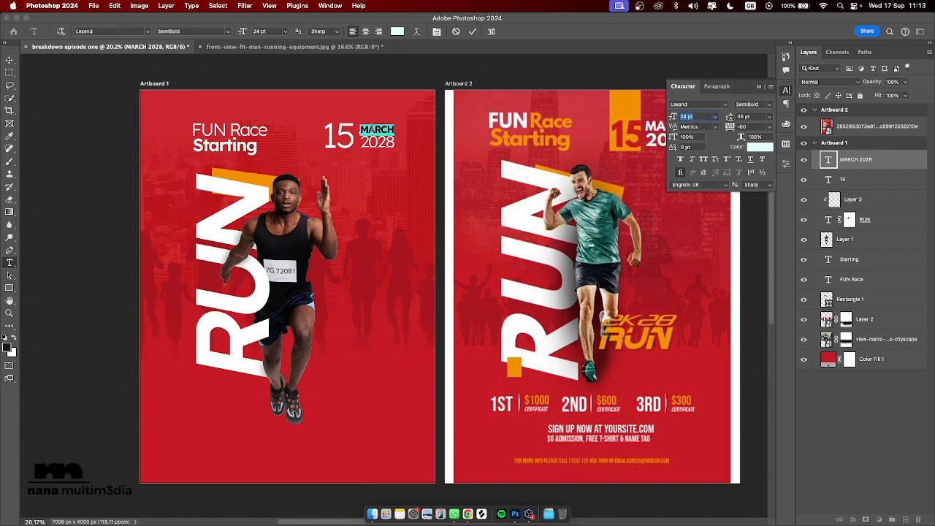
key(Escape)
Step: Set the 15 to the ExtraBold weight and shift it slightly left, away from MARCH 2028
key(v)
click(337, 136)
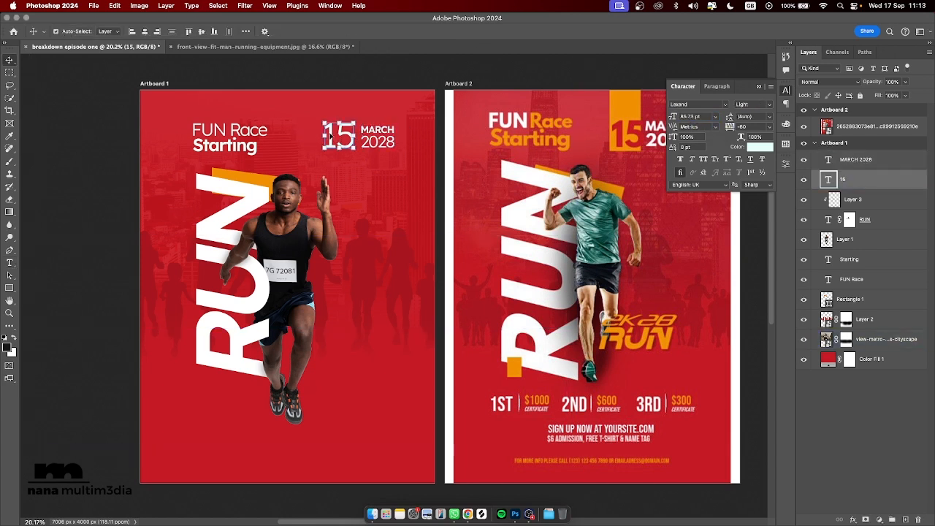
click(771, 107)
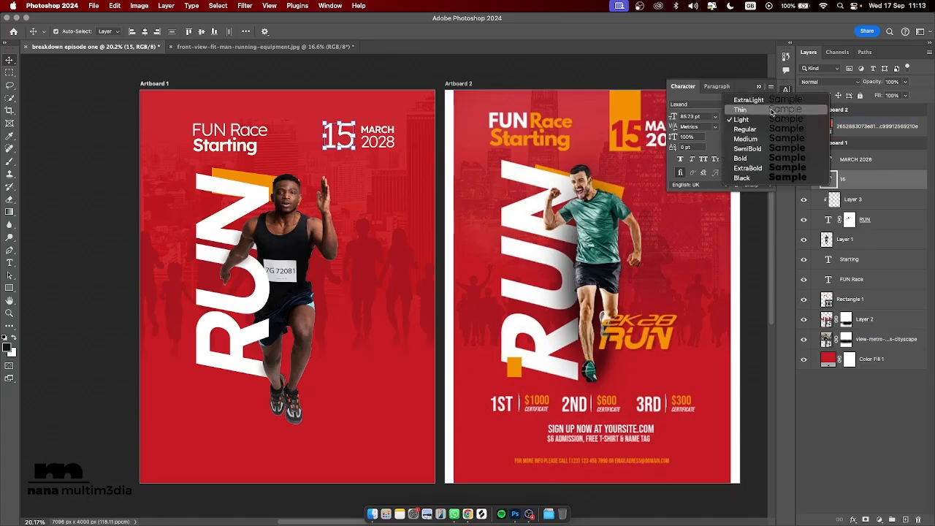
click(771, 170)
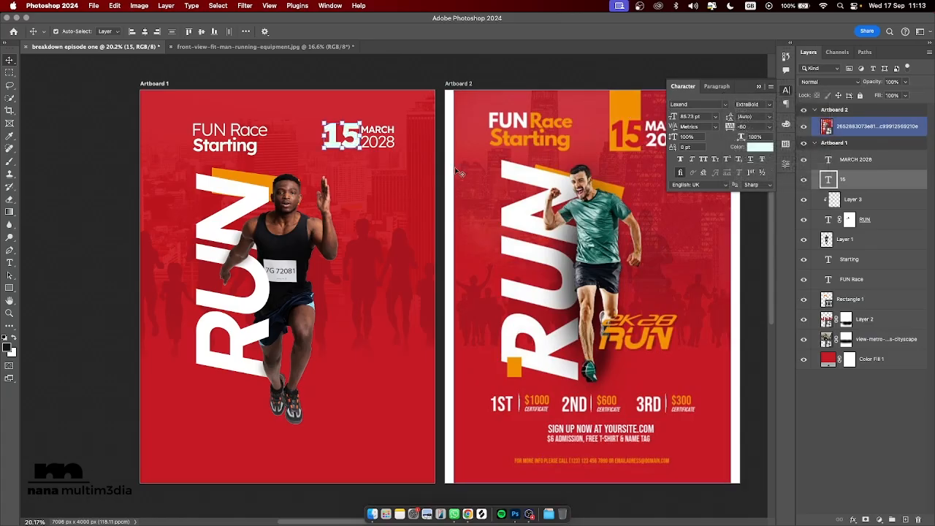
drag(351, 139, 348, 139)
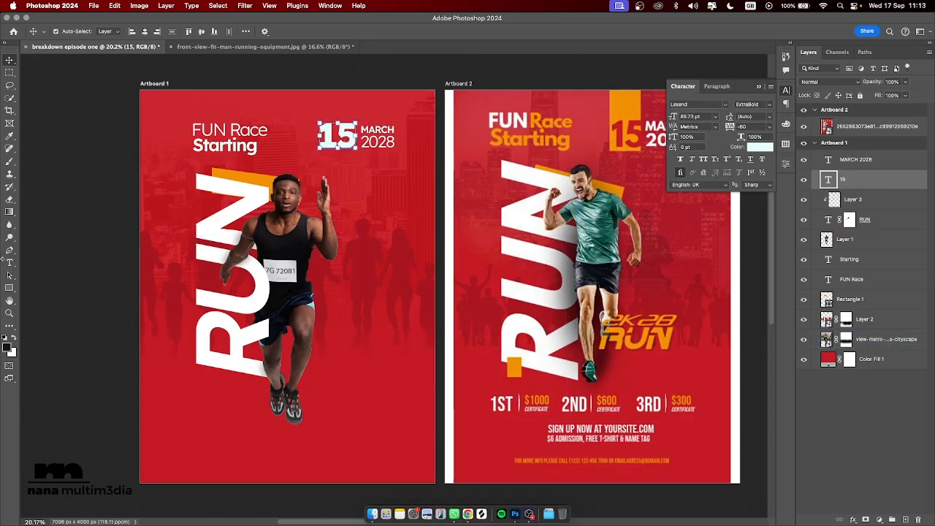
Step: Draw an orange rectangle about 433 by 1761 px down from Artboard 1's upper edge over the 15, and place its layer below the runner's
click(10, 287)
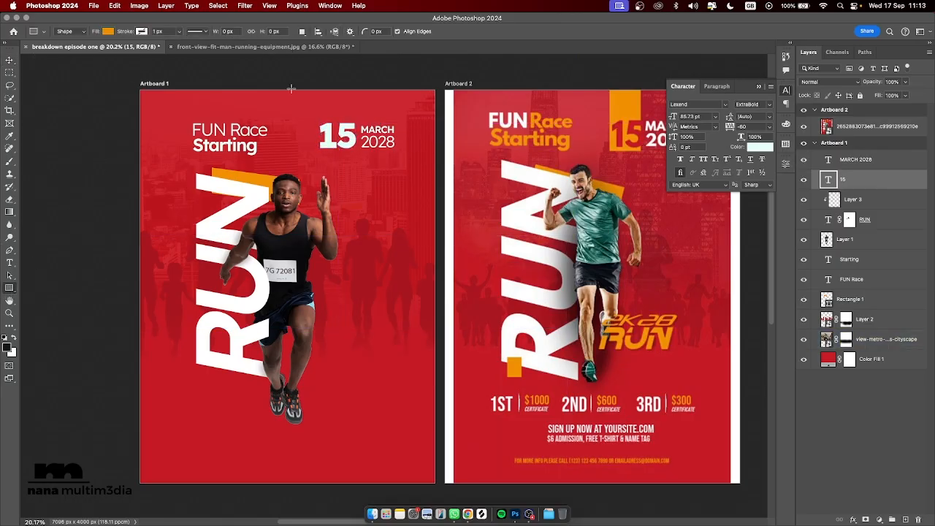
drag(318, 81, 356, 159)
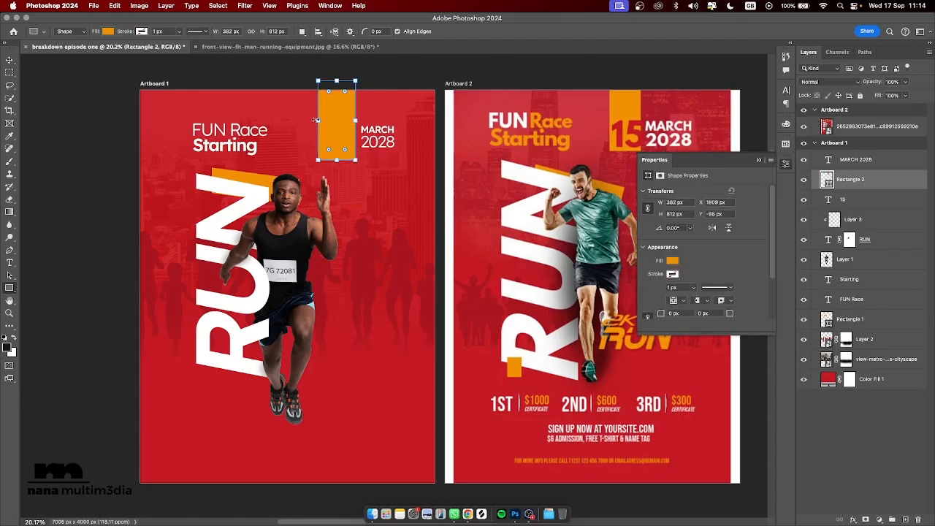
drag(316, 119, 313, 120)
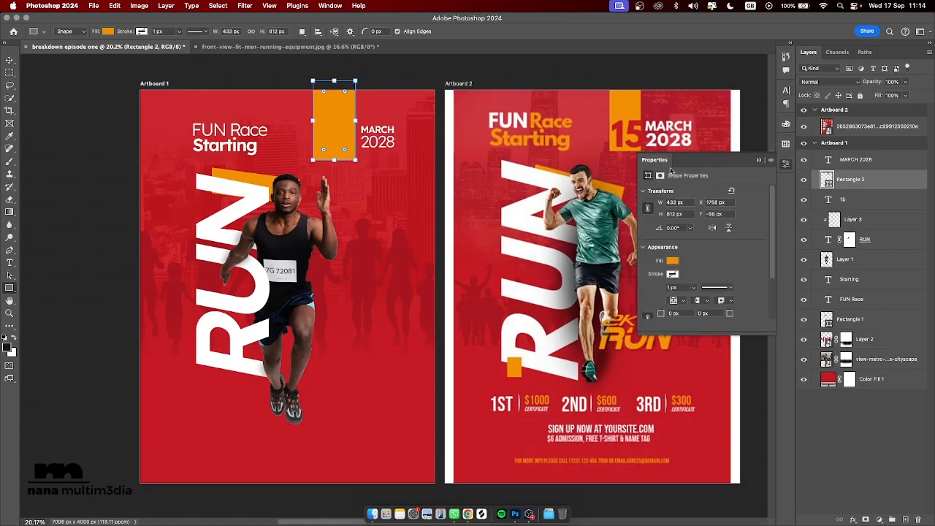
click(757, 159)
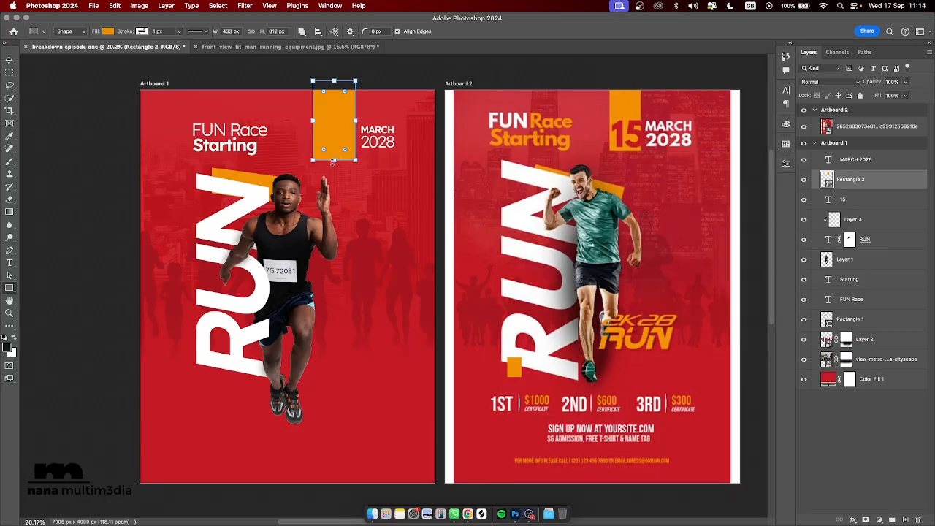
drag(332, 161, 341, 254)
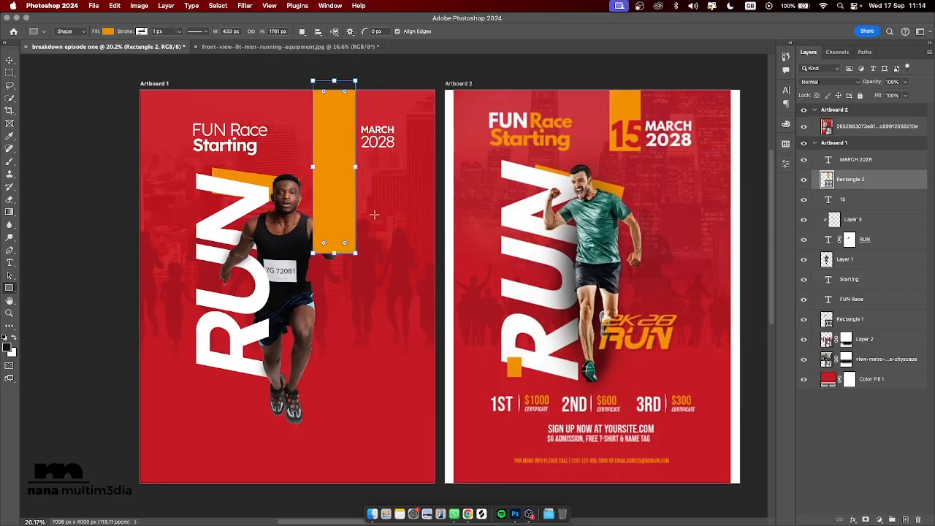
key(Return)
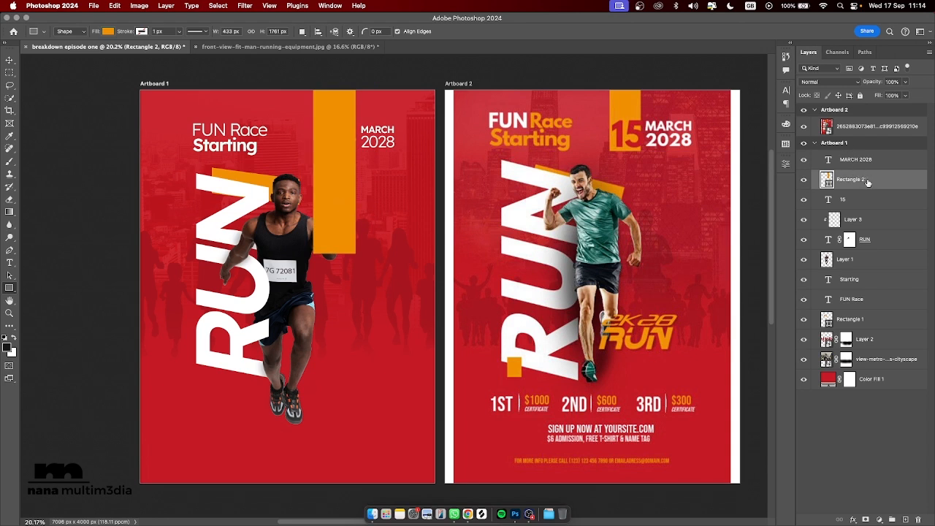
drag(864, 182, 871, 267)
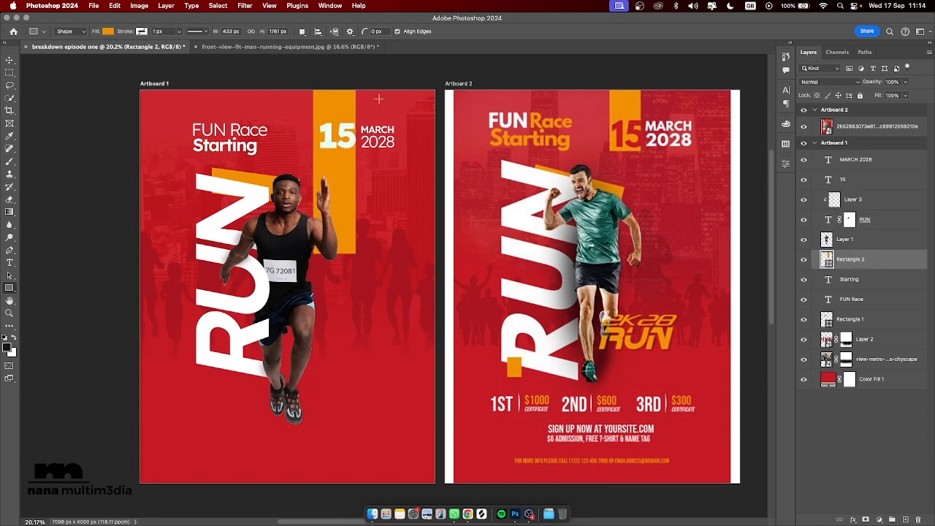
Step: Recolour the 15 with the red c51b26 sampled from Artboard 1's plain background
click(12, 61)
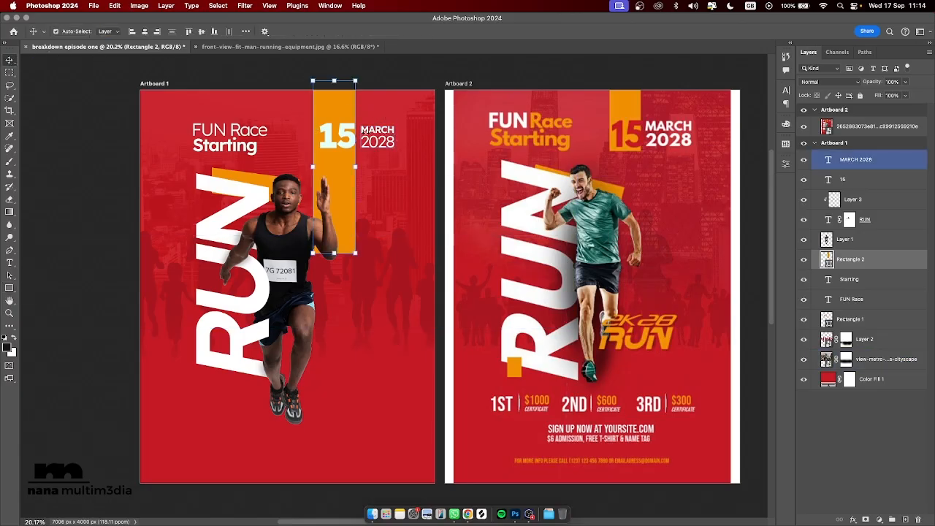
click(336, 135)
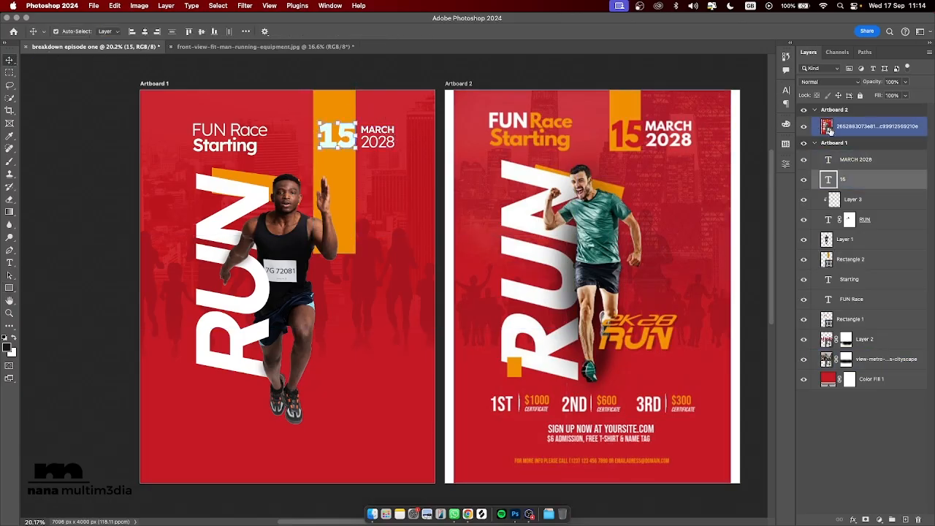
click(785, 93)
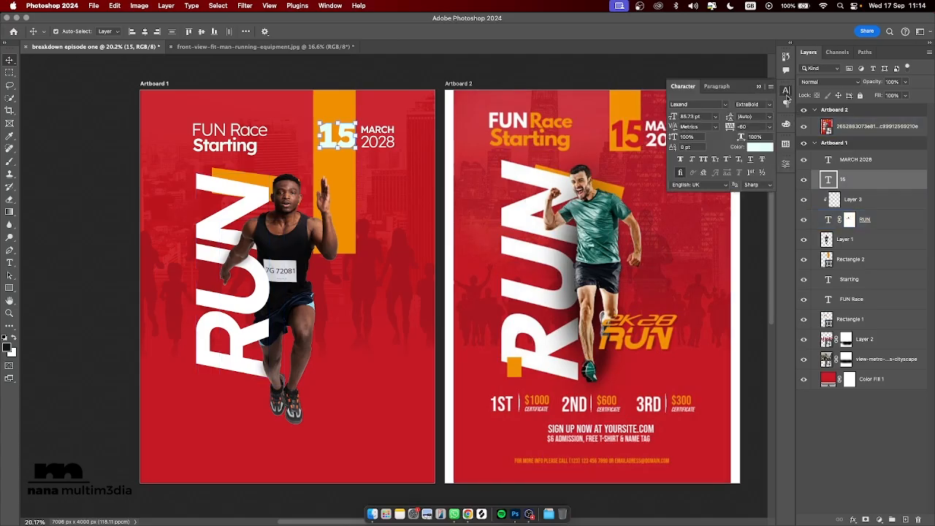
click(760, 148)
click(398, 364)
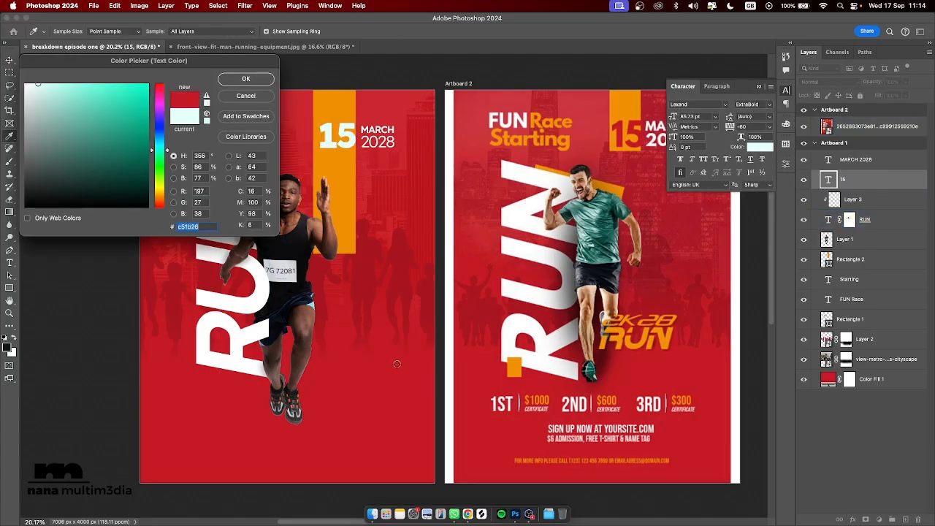
click(243, 80)
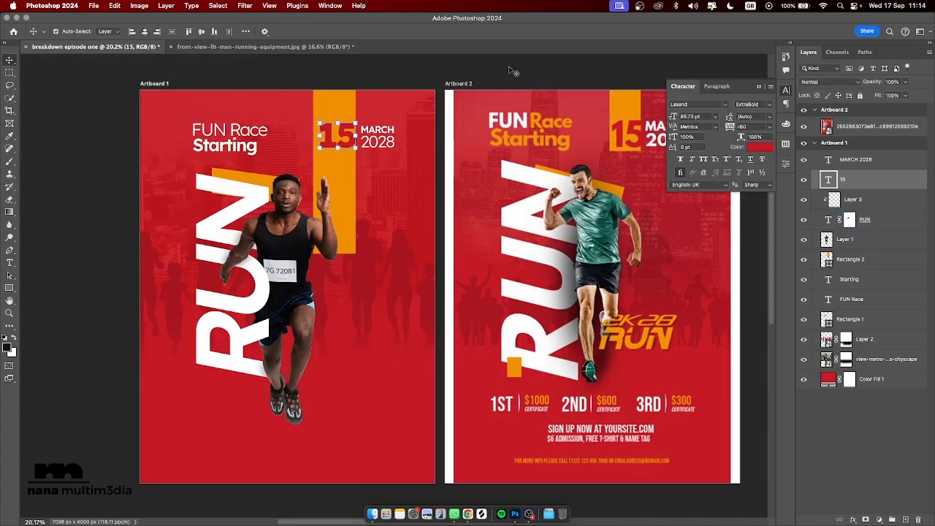
click(760, 89)
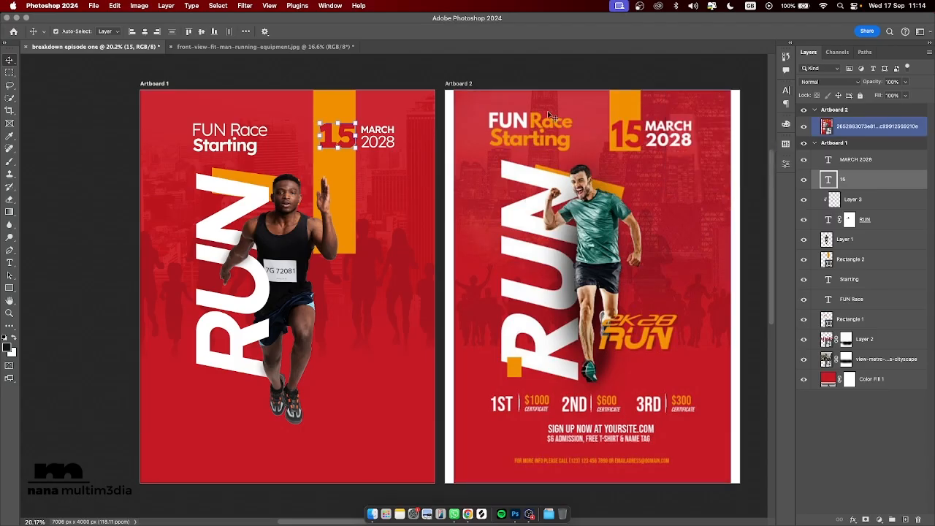
Step: Apply faux italic to the 15 and shift it slightly left within the orange bar
click(382, 136)
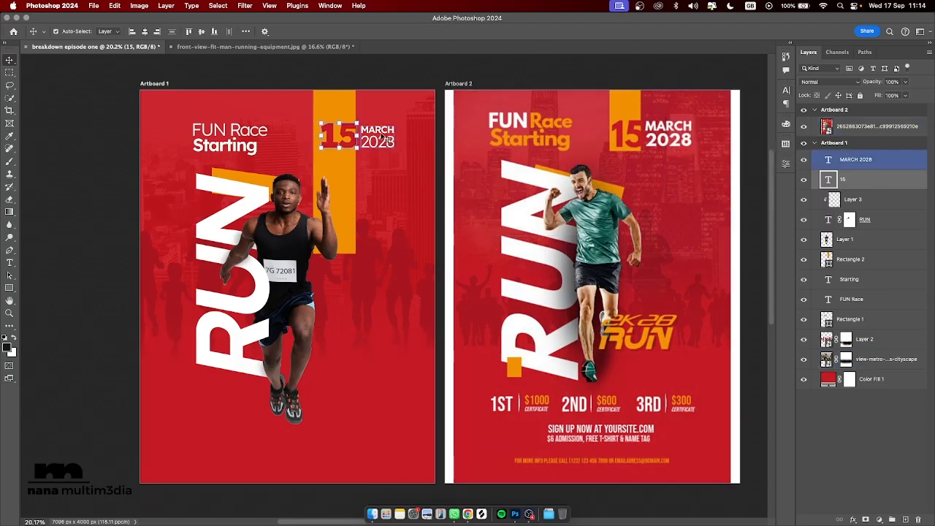
click(351, 143)
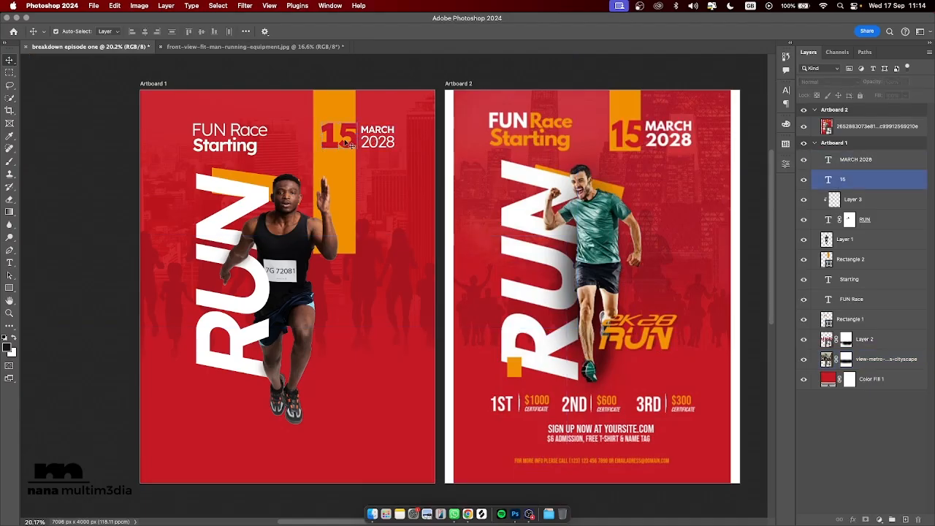
click(346, 139)
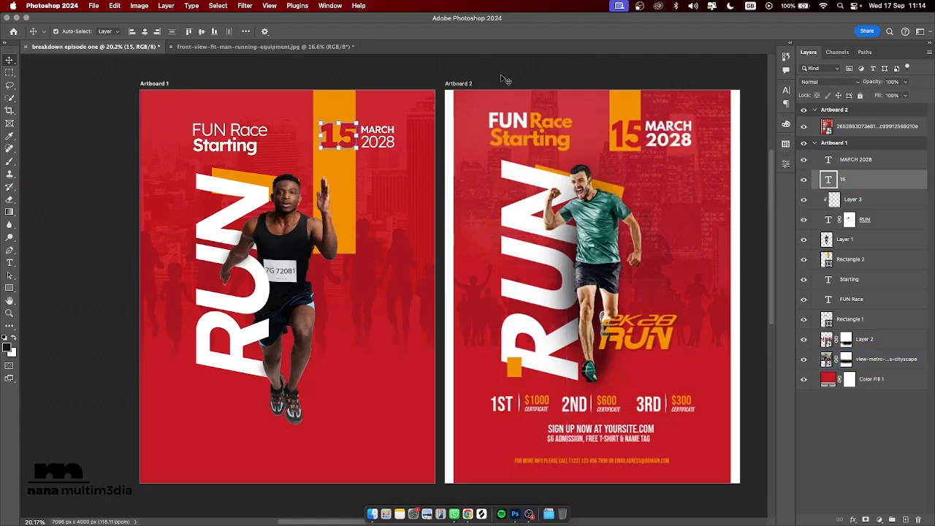
click(786, 90)
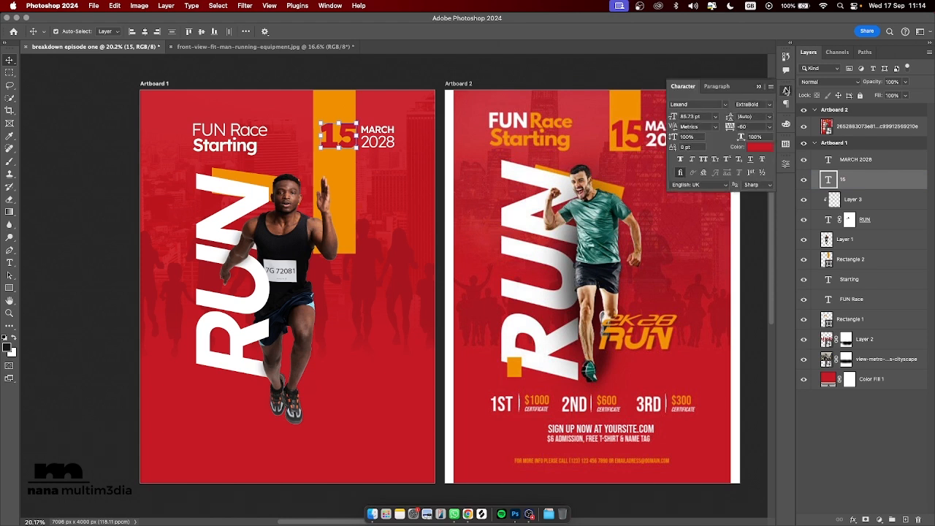
click(693, 159)
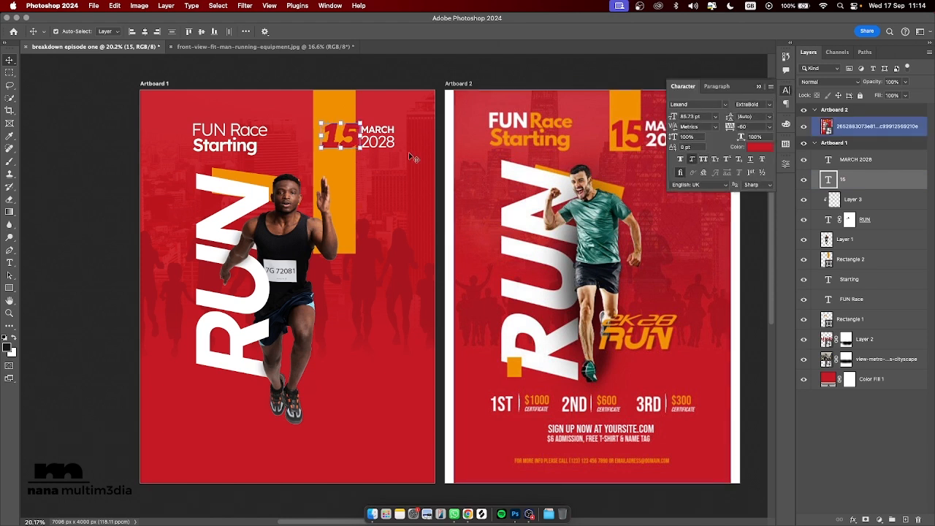
drag(347, 135, 343, 135)
click(433, 67)
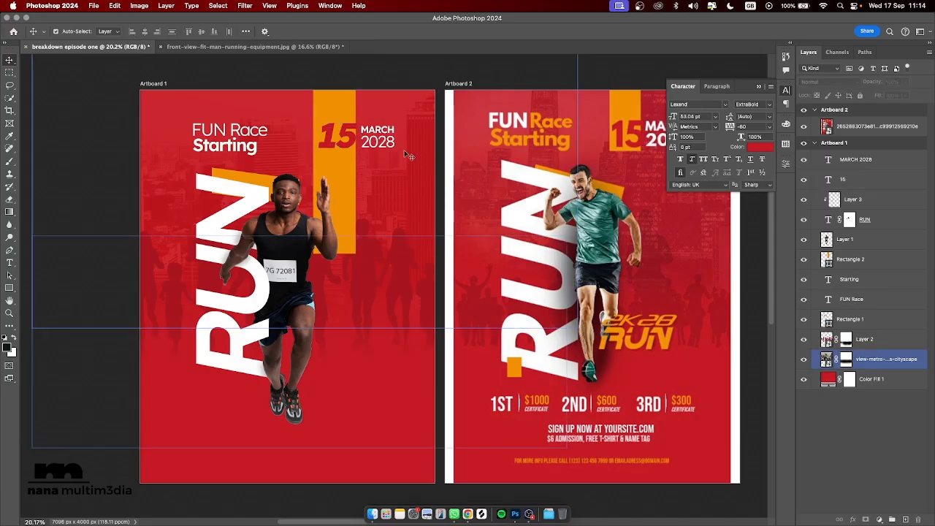
click(349, 149)
click(421, 78)
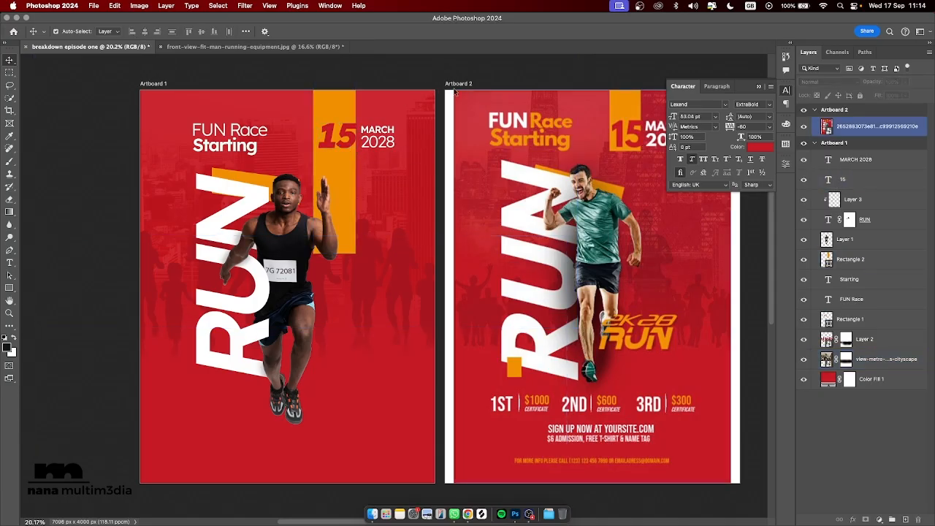
Step: Recolour the 15 with the red cc2731 sampled from the background just above MARCH
click(351, 146)
click(759, 146)
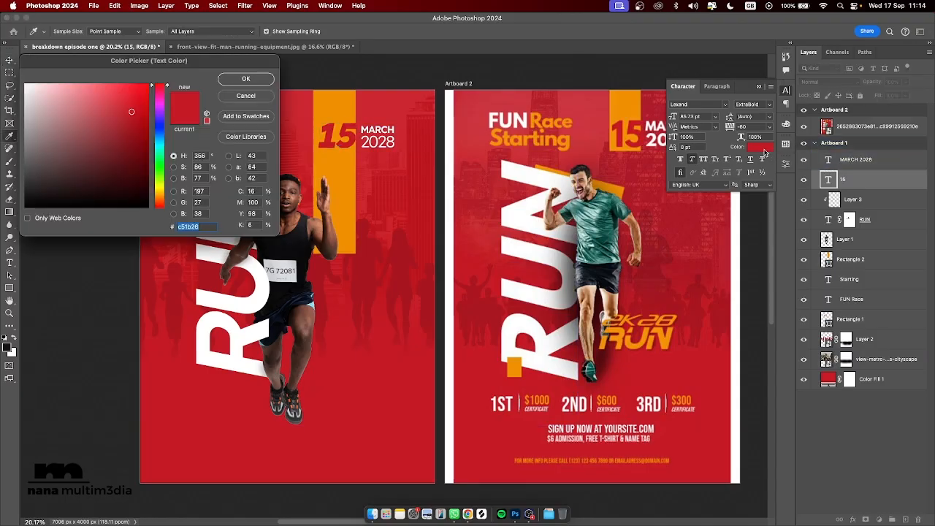
click(381, 114)
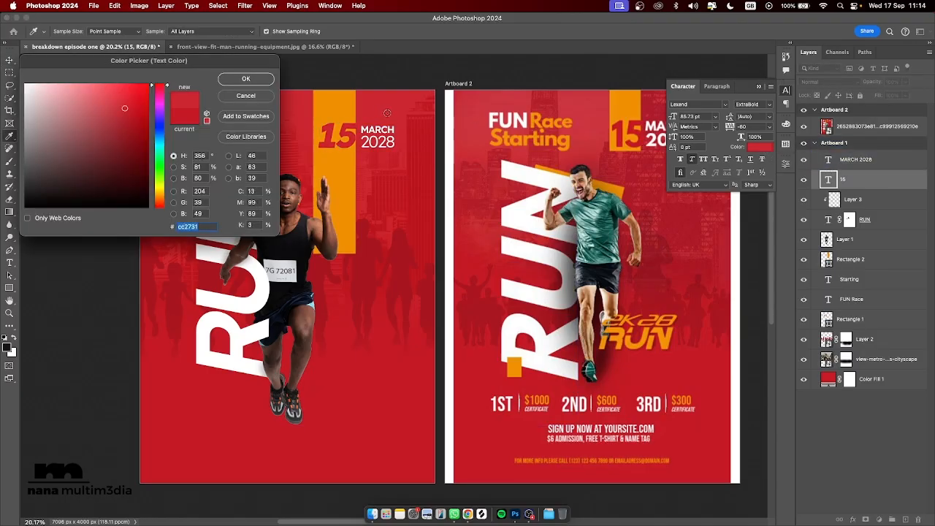
click(246, 79)
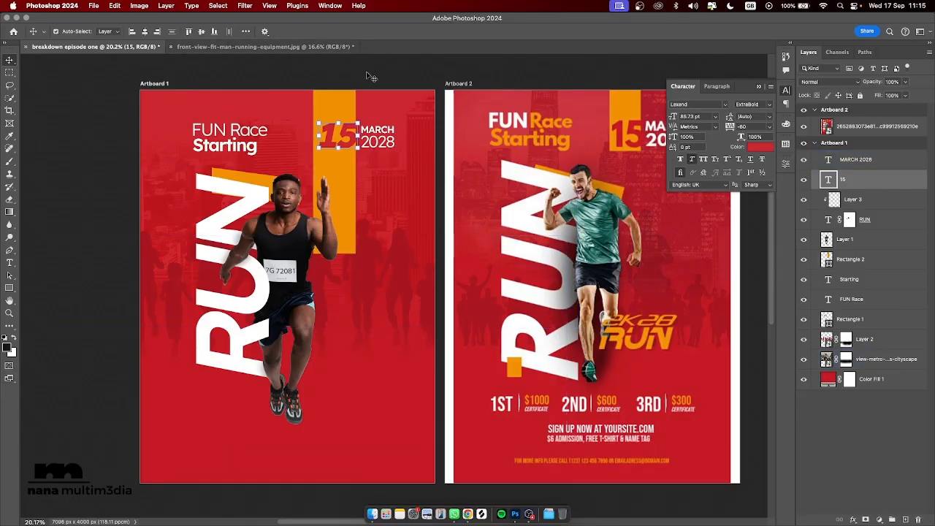
click(434, 65)
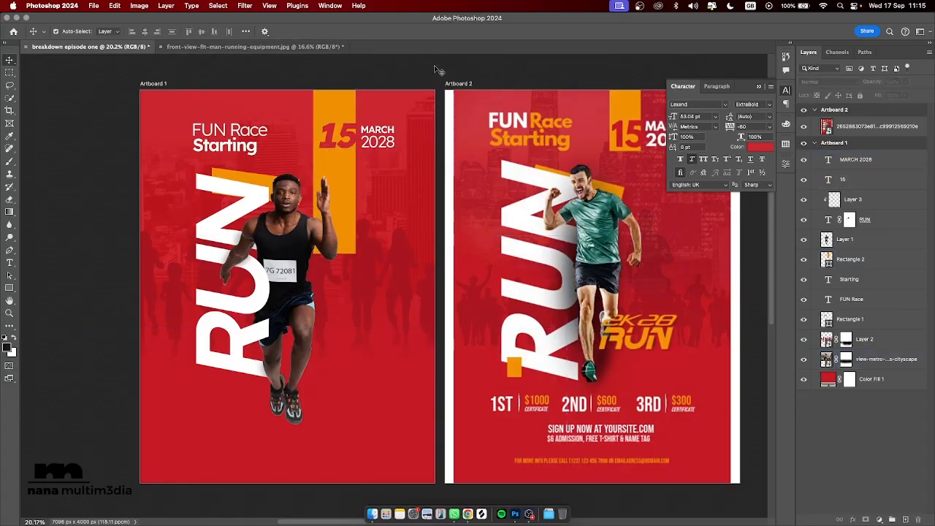
scroll(434, 65, right, 1)
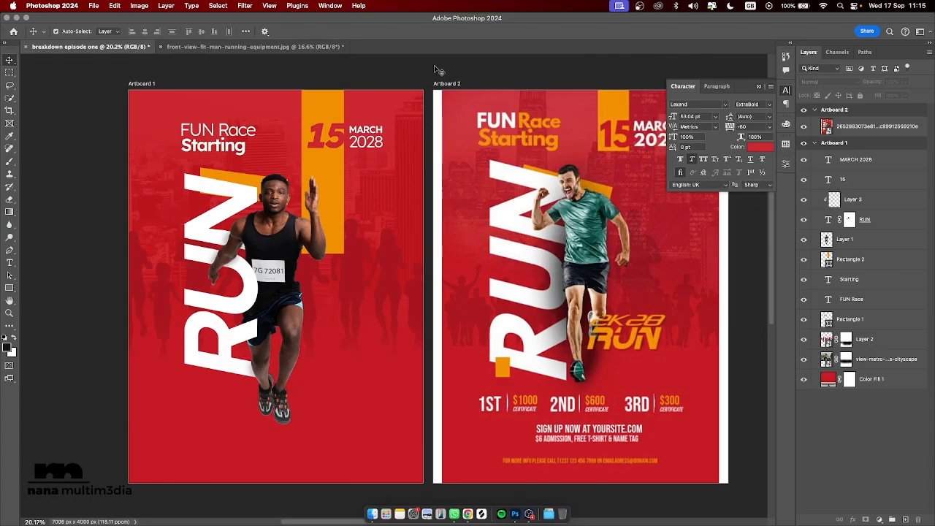
Step: Show the rulers in percent and place a vertical guide at Artboard 1's horizontal centre
click(356, 128)
click(251, 130)
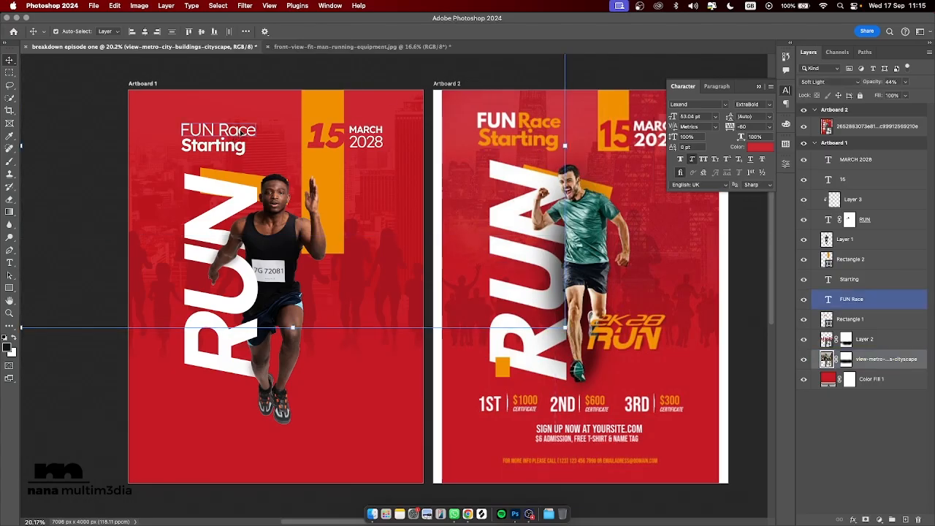
shift+click(369, 134)
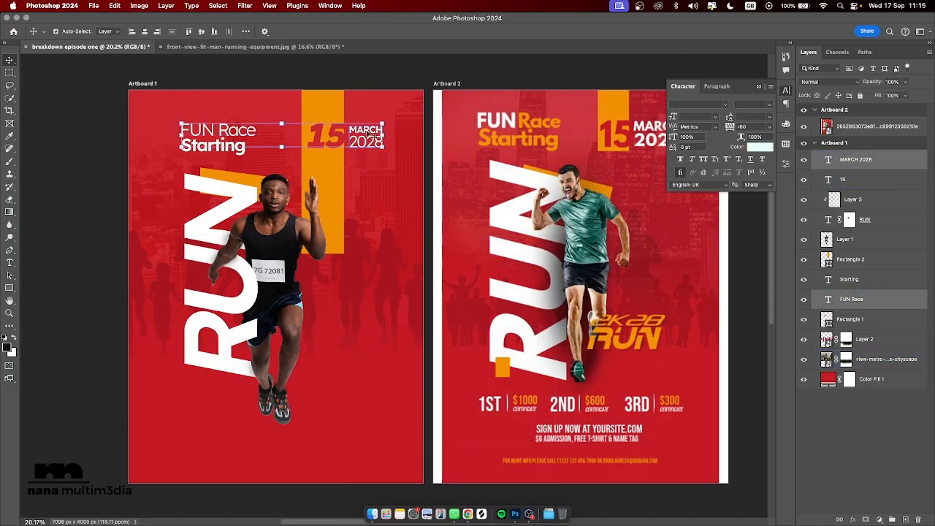
click(269, 5)
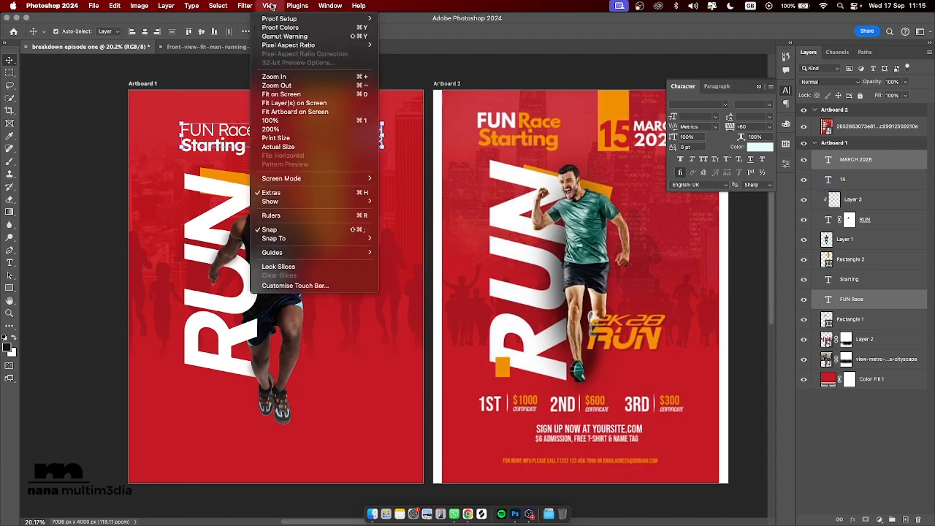
click(314, 215)
right_click(248, 58)
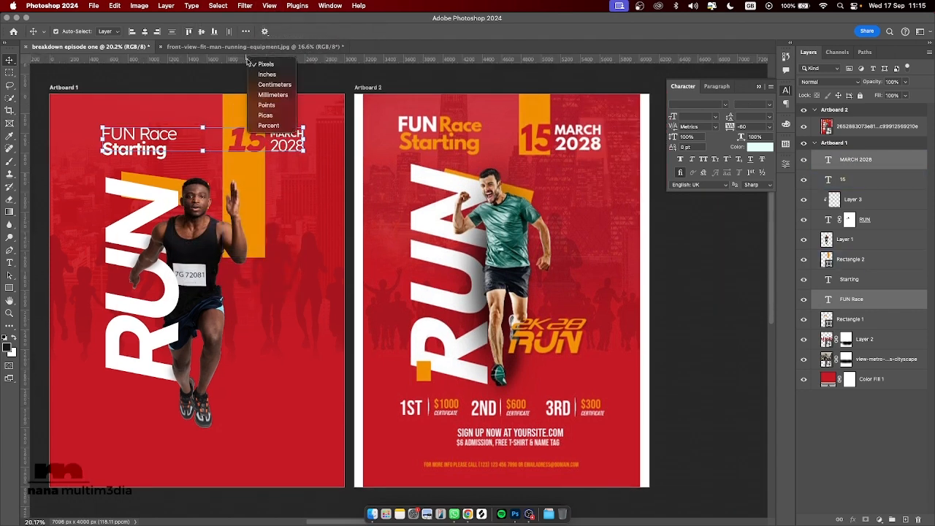
click(268, 125)
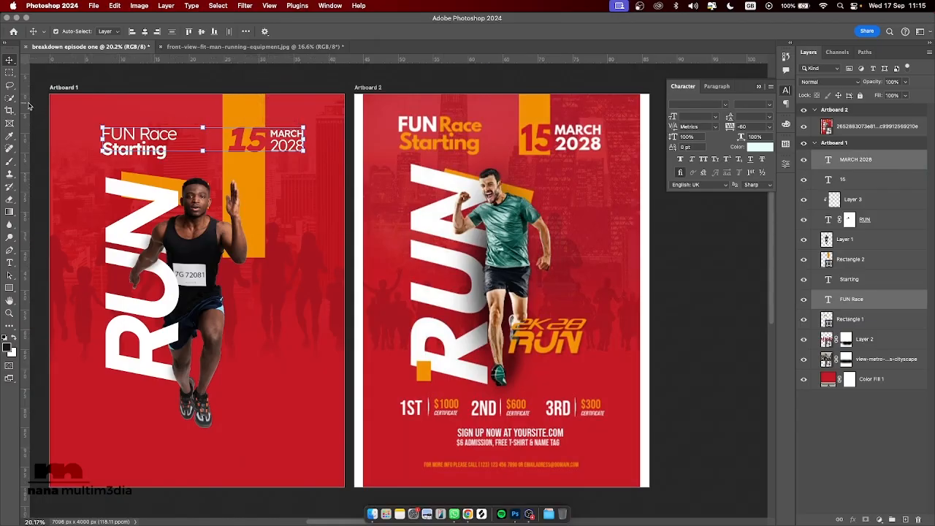
drag(28, 107, 196, 111)
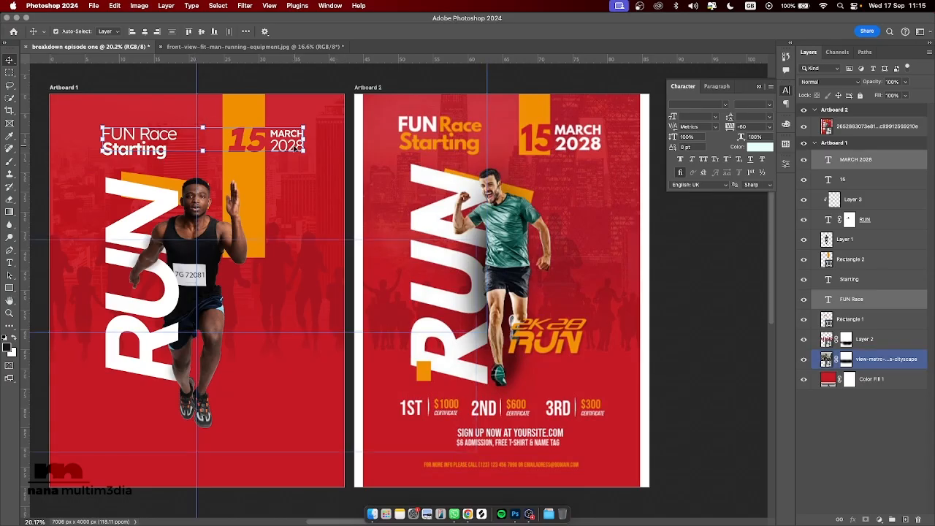
Step: Shift the FUN Race Starting heading, the 15 MARCH 2028 date and its orange bar left together until centred on the guide
click(250, 137)
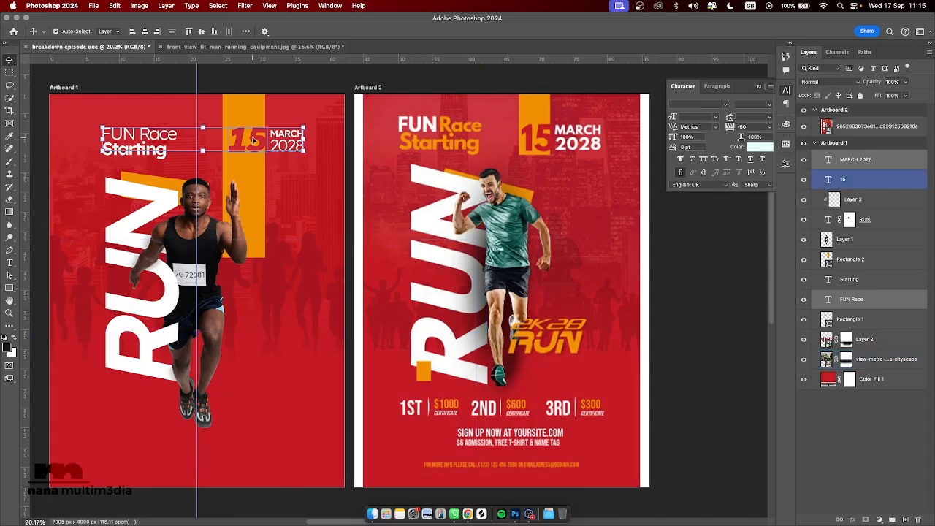
shift+click(255, 107)
shift+click(140, 152)
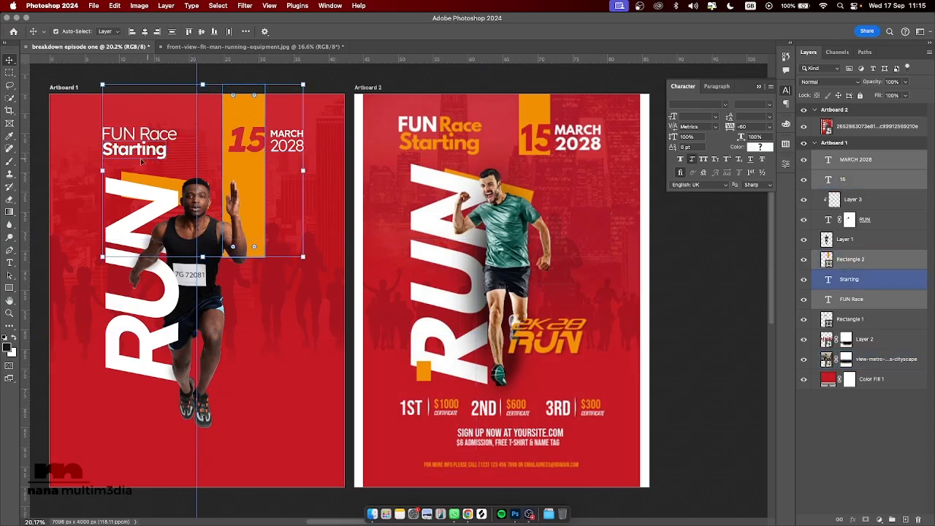
click(135, 151)
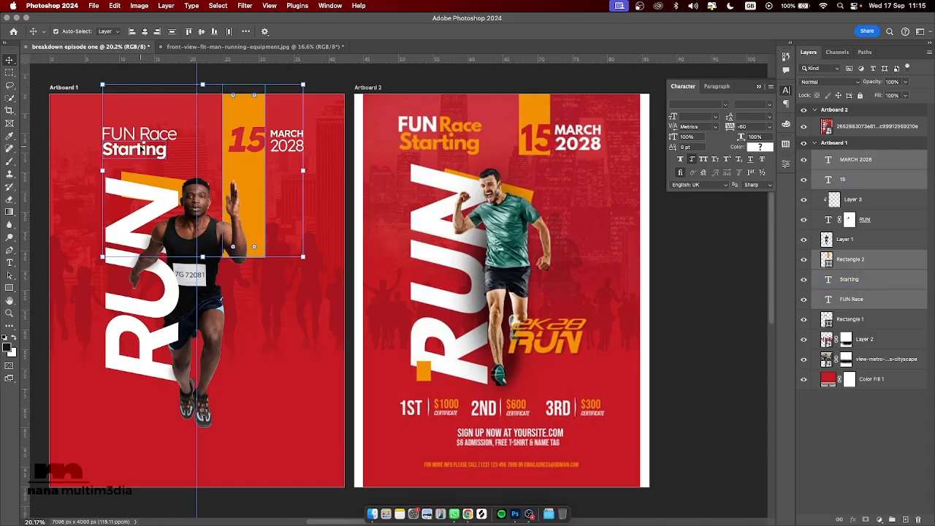
key(shift+Left)
key(shift+Left)
key(shift+Left)
key(shift+Left)
key(shift+Left)
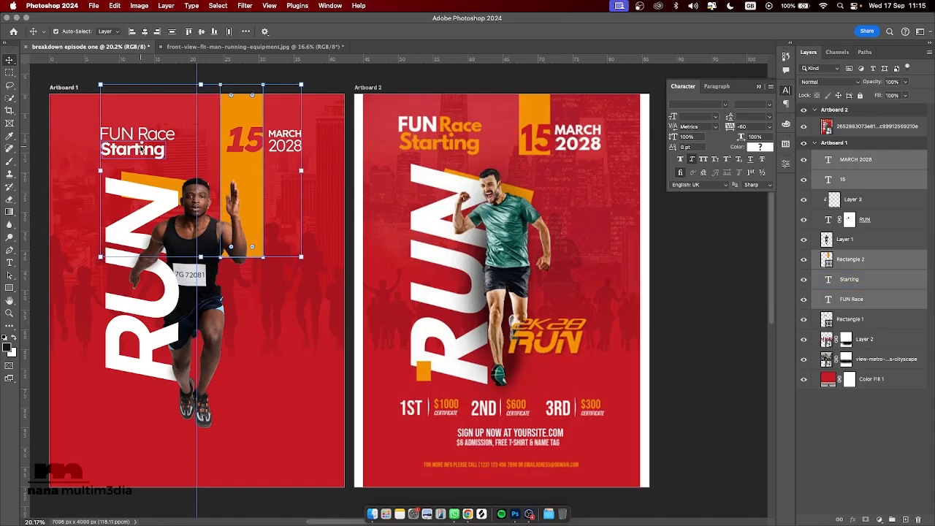
key(shift+Right)
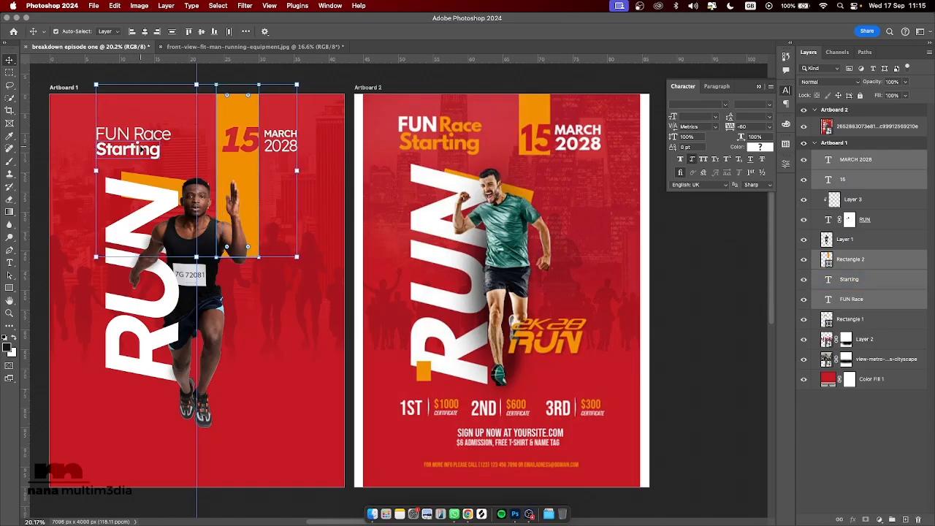
key(shift+Right)
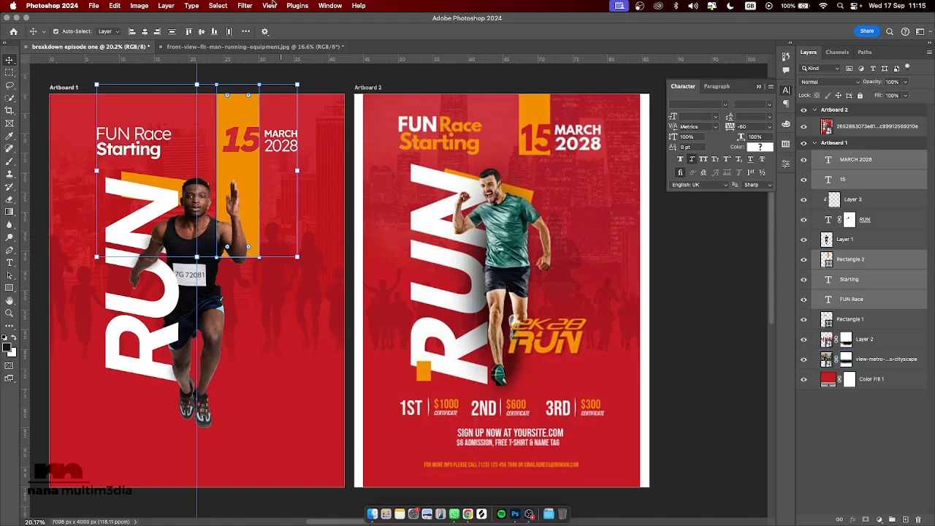
click(336, 75)
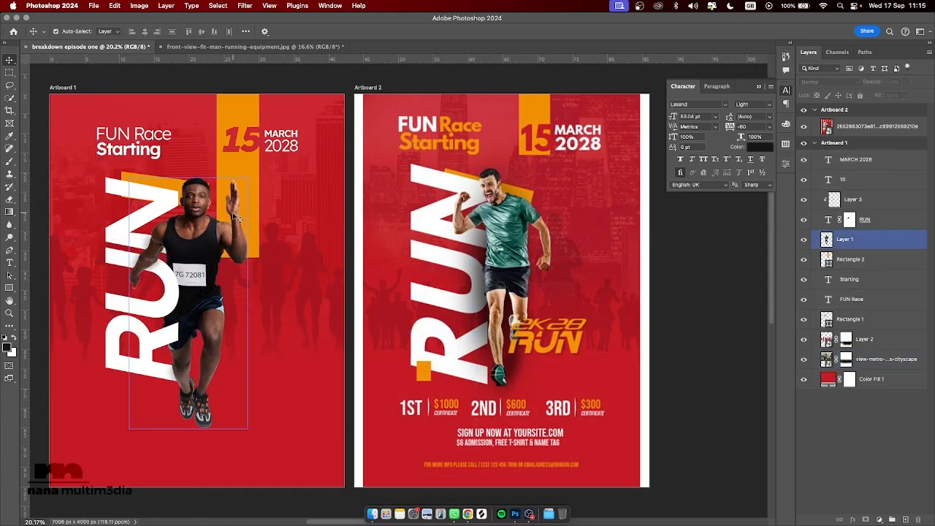
Step: Duplicate the FUN Race text into the area beside the runner's thigh and set the copy in Bebas Neue Regular
scroll(265, 228, left, 5)
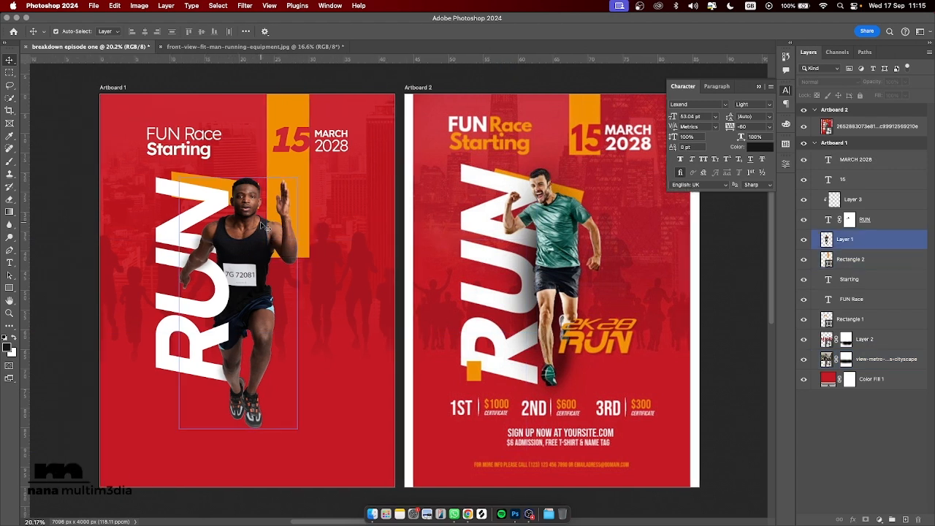
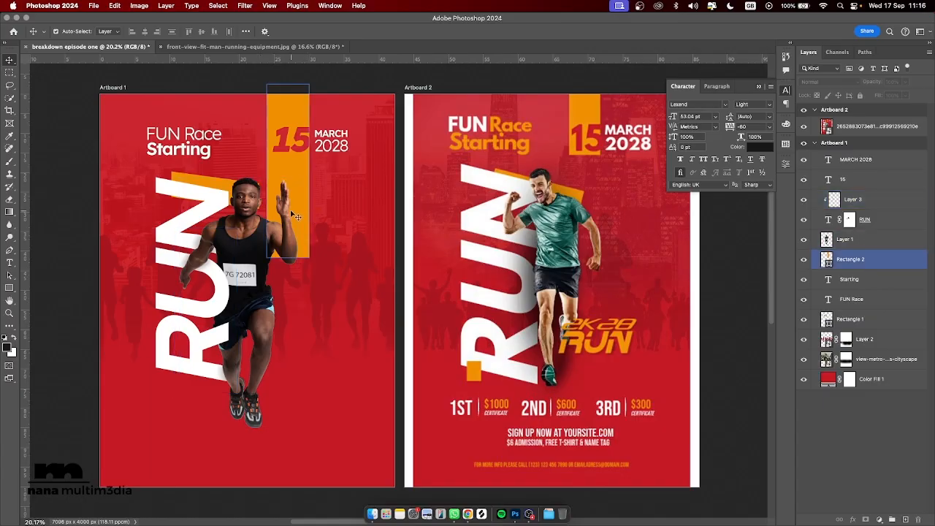
click(202, 142)
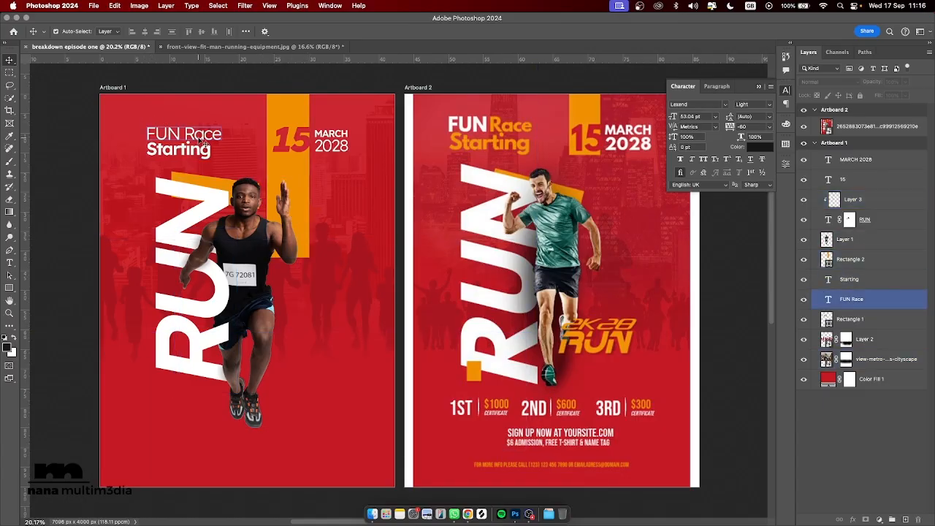
double_click(202, 139)
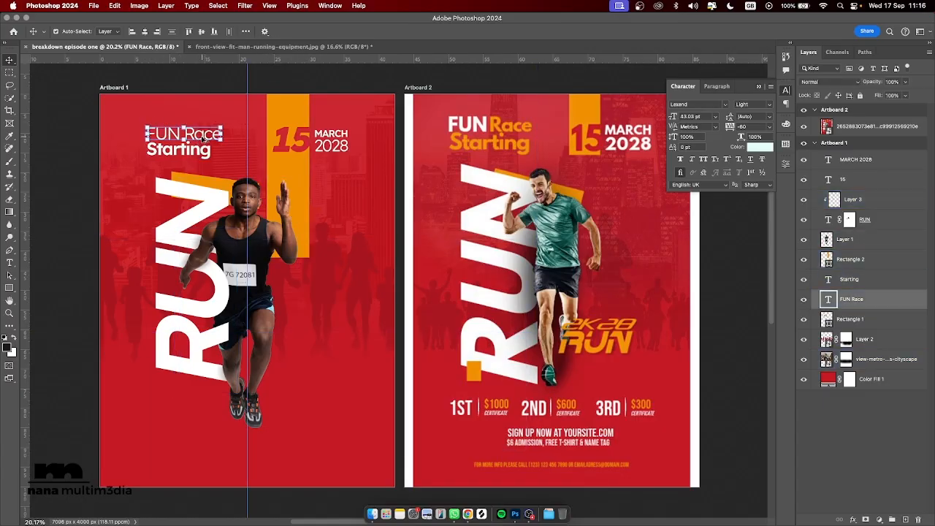
drag(203, 139, 351, 314)
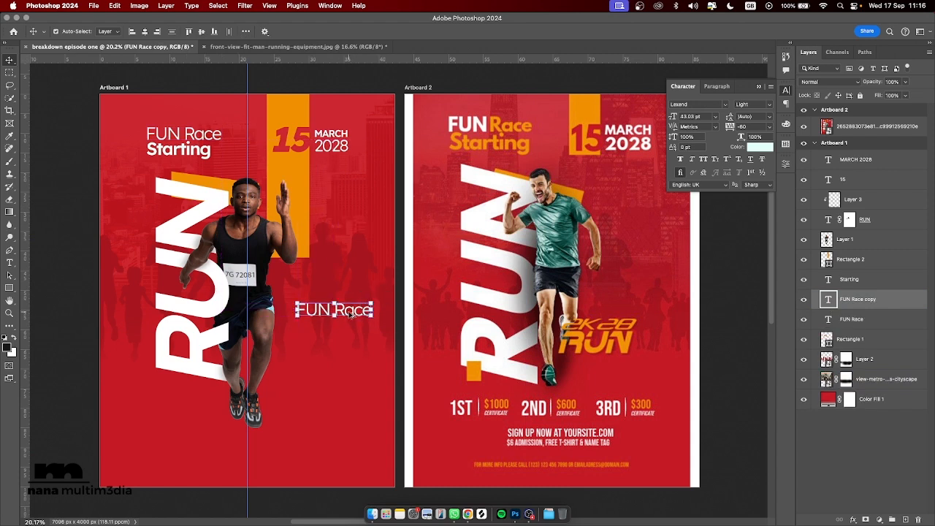
double_click(350, 310)
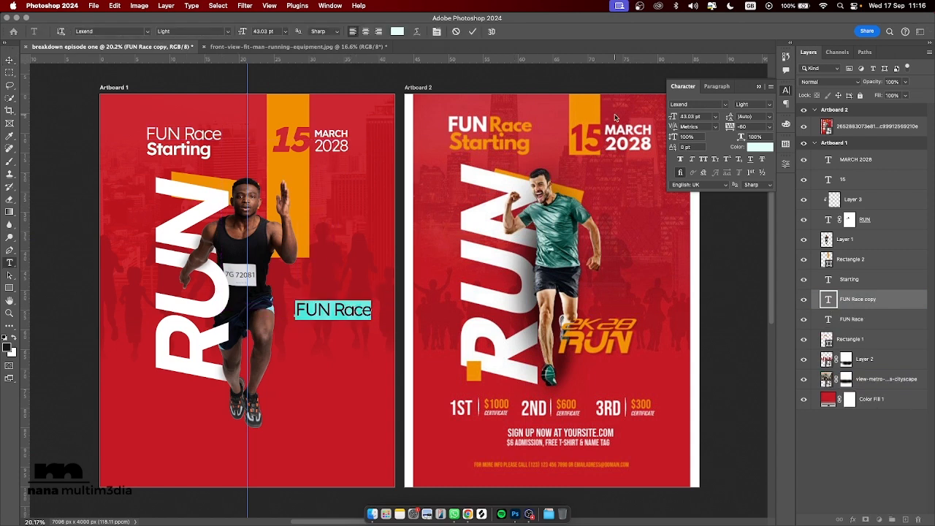
click(689, 104)
text(BEB)
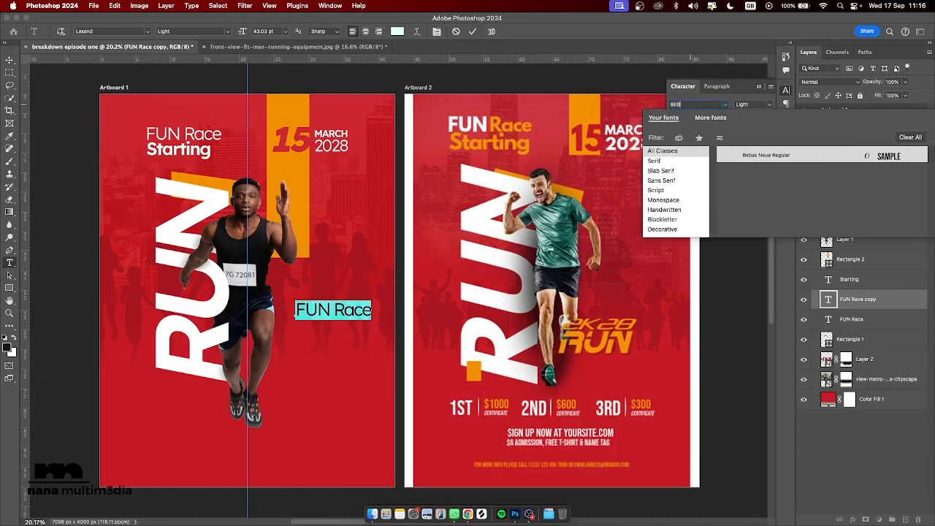
click(763, 155)
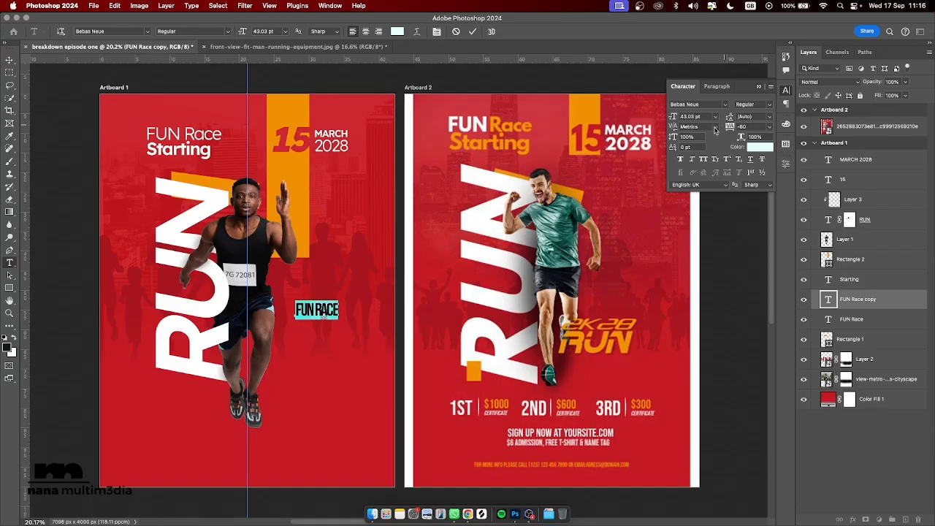
Step: Replace the copied text with 1ST and set its tracking to 0
key(BackSpace)
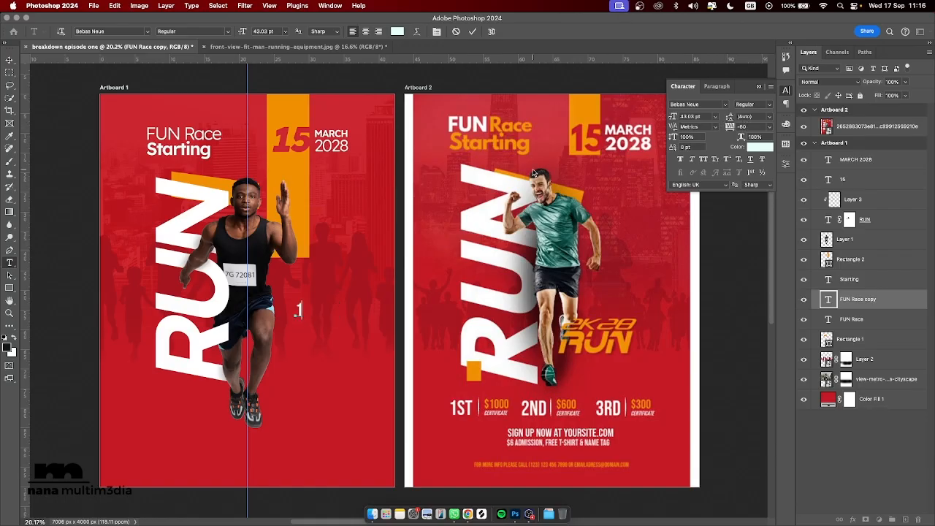
text(1ST)
key(super+Return)
key(v)
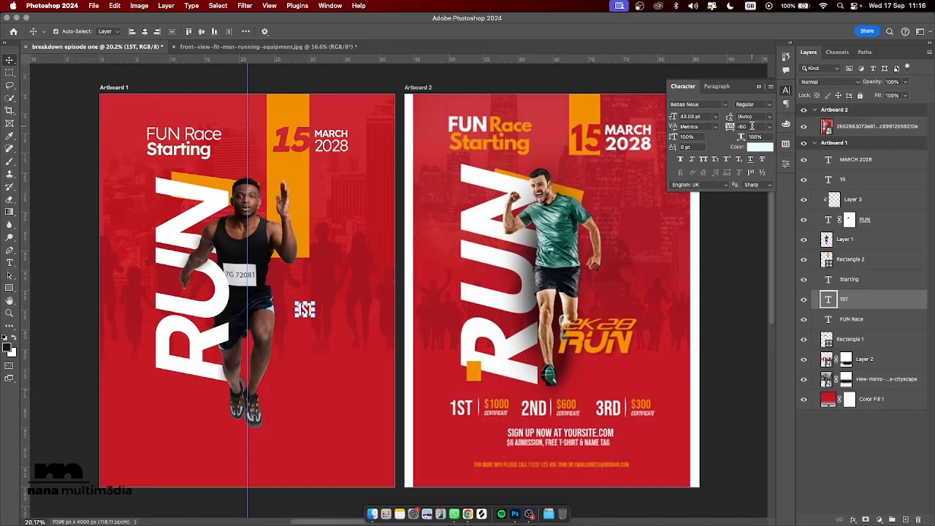
click(752, 125)
text(0)
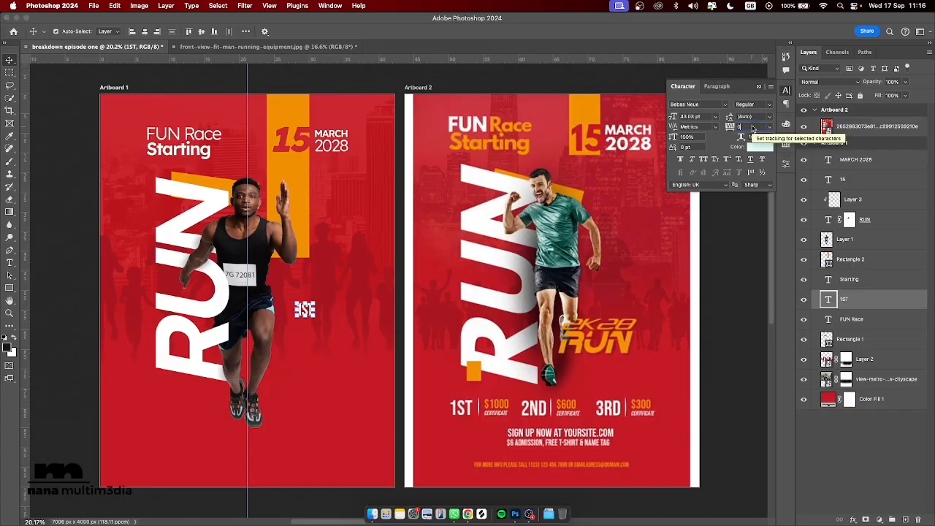
key(Return)
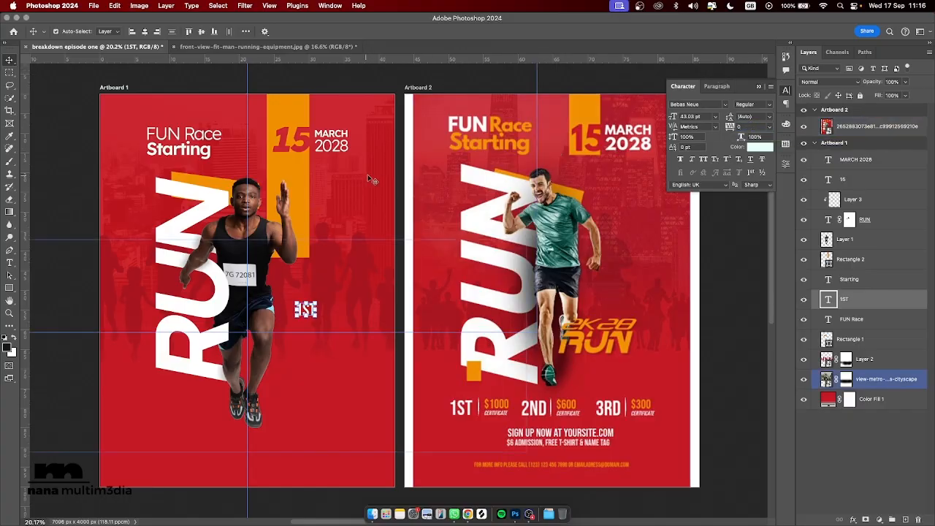
click(336, 76)
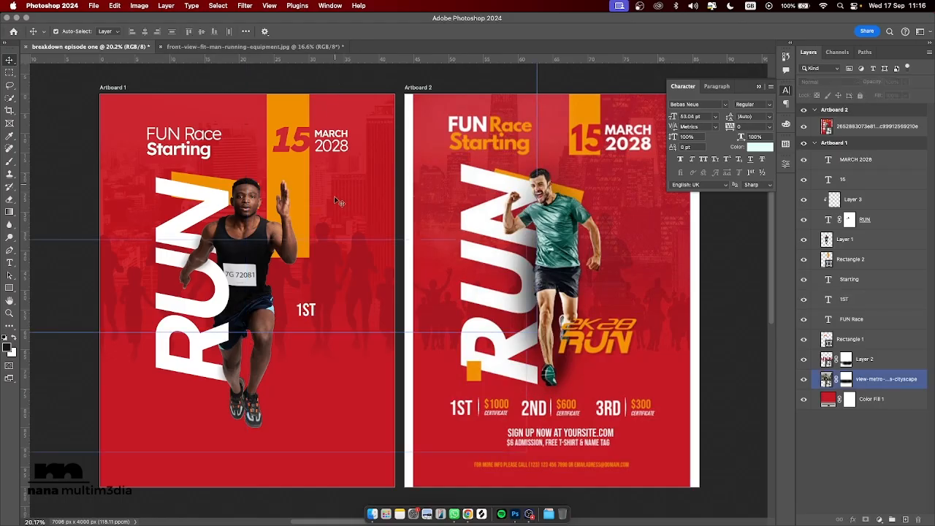
Step: Enlarge the 1ST text to about 49.47 pt and move it up and left, close to the runner's hip
mouse_move(313, 313)
mouse_down()
mouse_move(294, 299)
mouse_move(299, 309)
mouse_up()
key(ctrl+t)
key(Return)
click(300, 309)
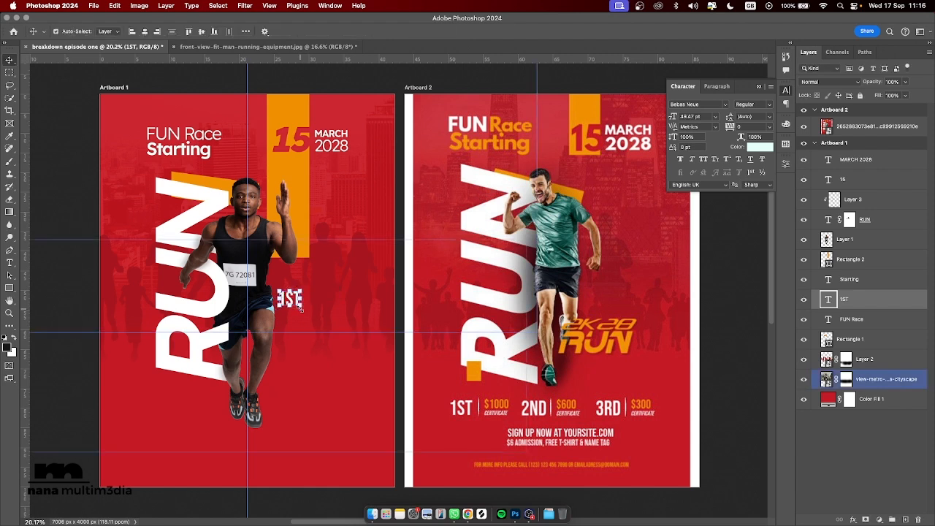
Step: Duplicate the 1ST text directly beside the original and change the copy to $1000
key(ctrl+j)
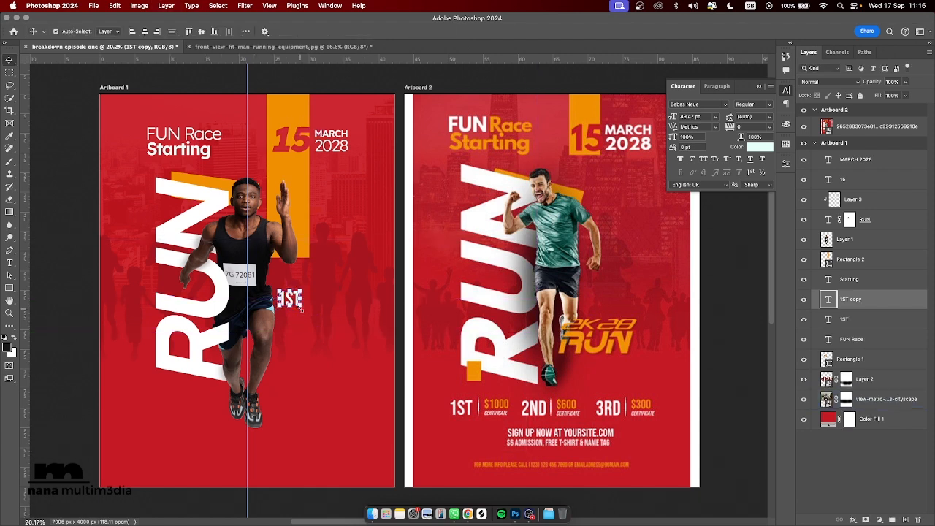
drag(290, 298, 316, 300)
double_click(314, 301)
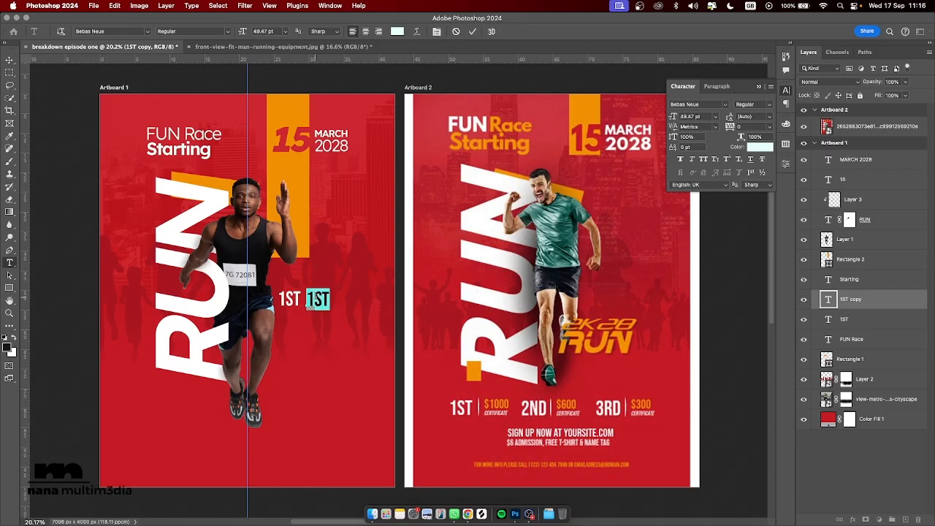
text($)
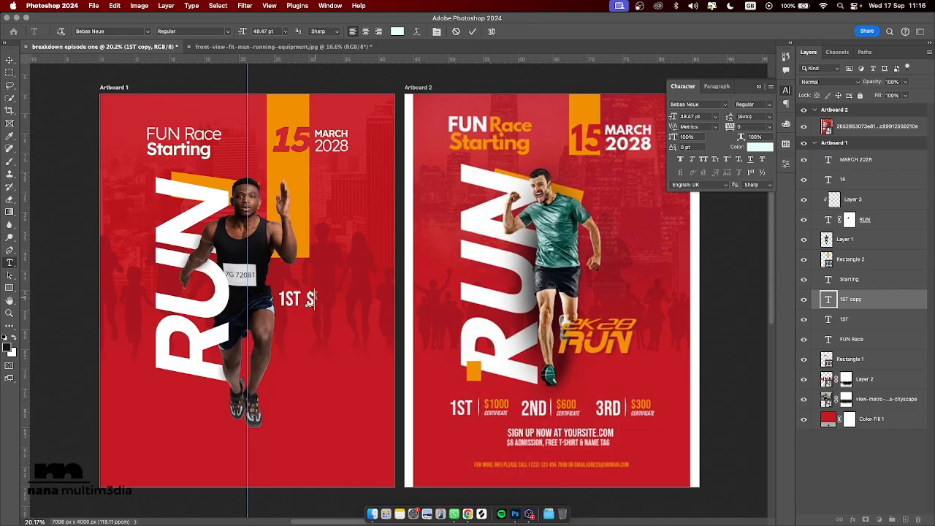
text(1000)
key(ctrl+Return)
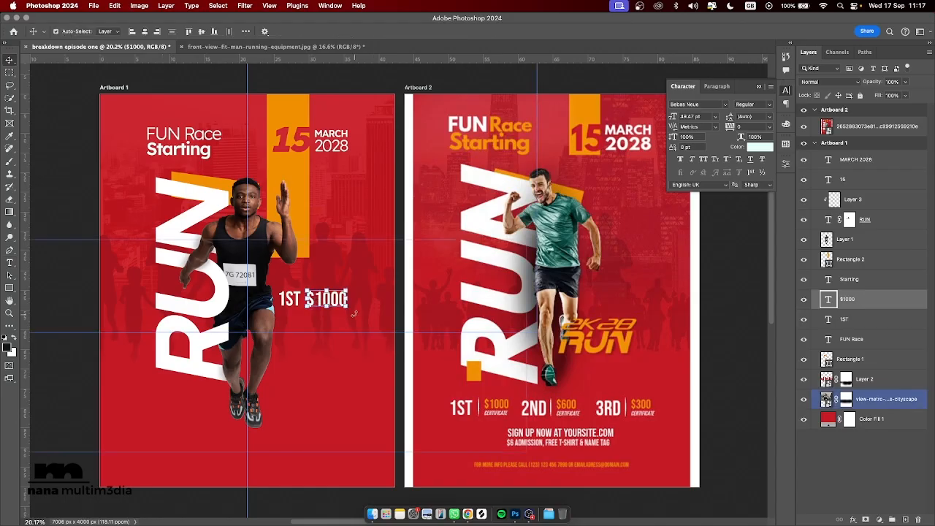
Step: Scale the $1000 text down to about 29.82 pt, aligned with the upper part of 1ST
key(ctrl+t)
drag(349, 307, 335, 293)
key(Return)
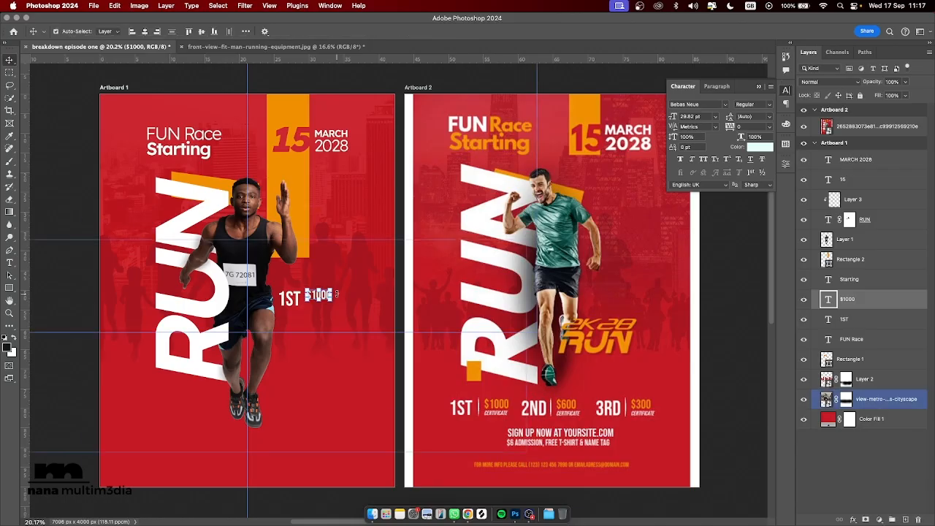
click(352, 289)
Step: Duplicate the $1000 text directly below itself and change the copy to CASH PRICE
click(324, 296)
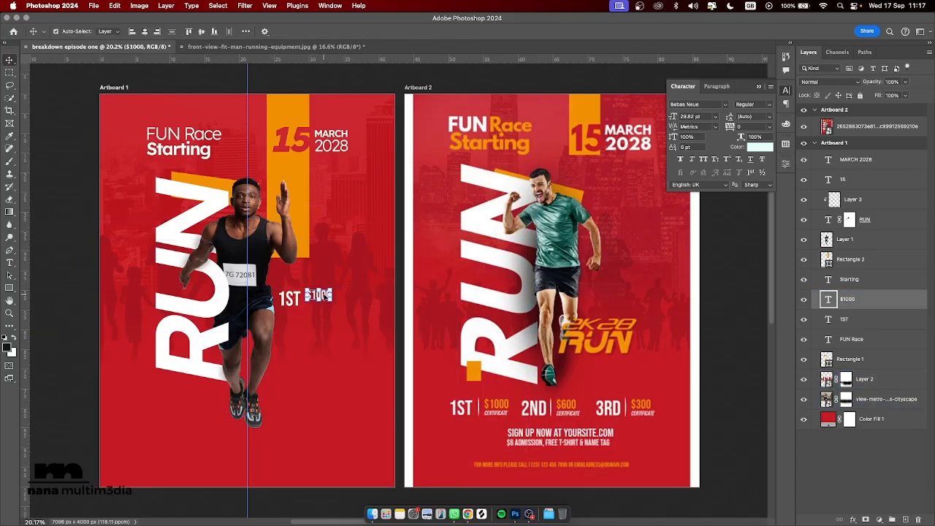
drag(324, 296, 324, 309)
double_click(324, 308)
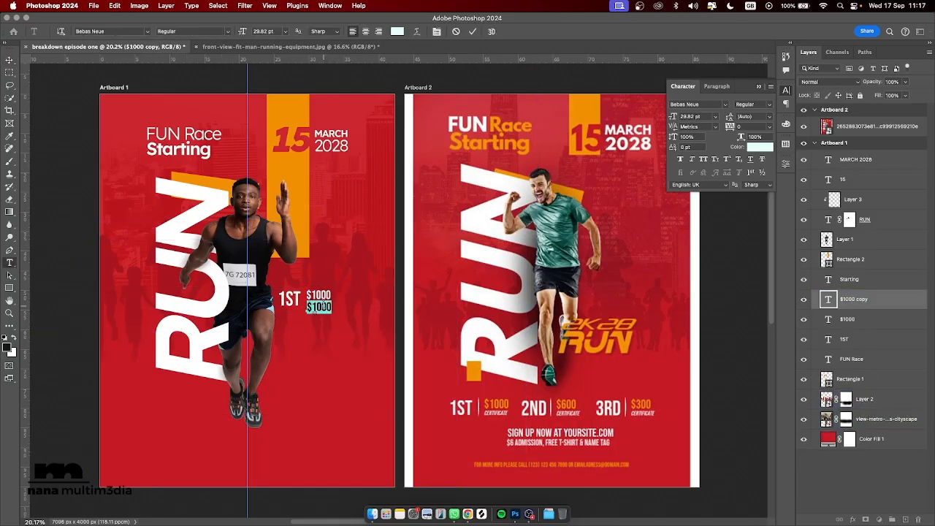
text(CASH PRICE)
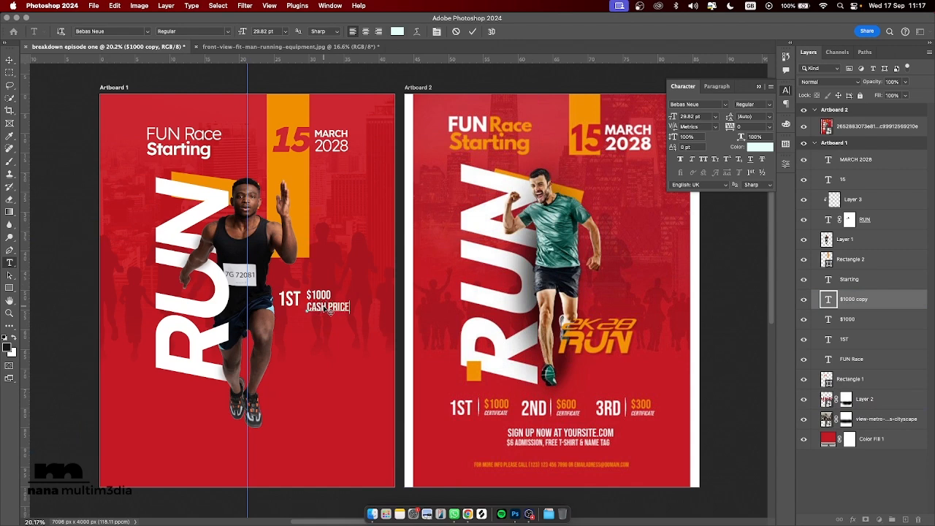
key(ctrl+Return)
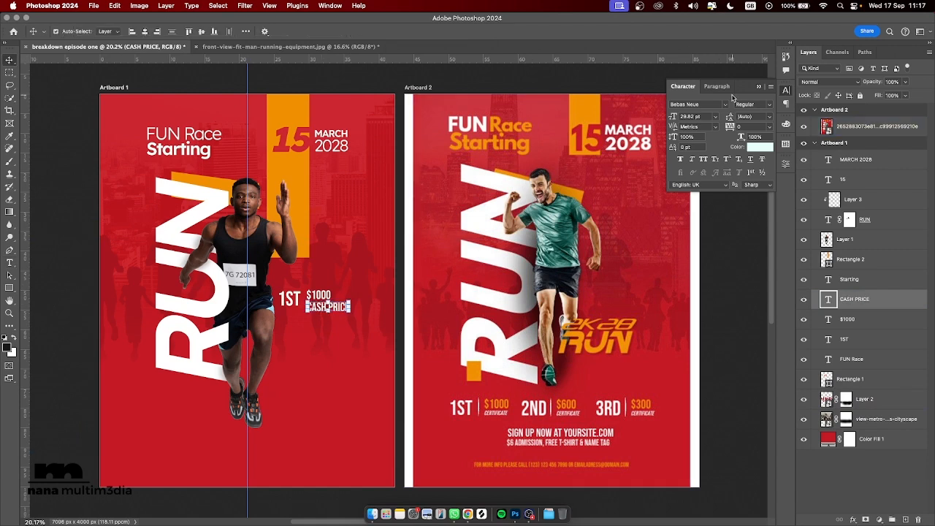
Step: Set CASH PRICE in Lexend SemiBold and scale it down to about 12.33 pt beneath $1000
click(726, 104)
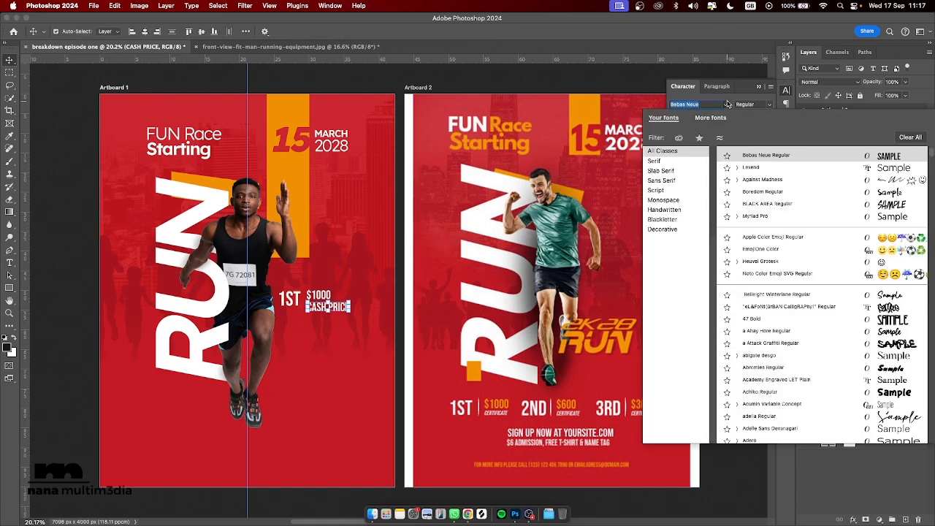
click(749, 168)
click(387, 294)
click(379, 312)
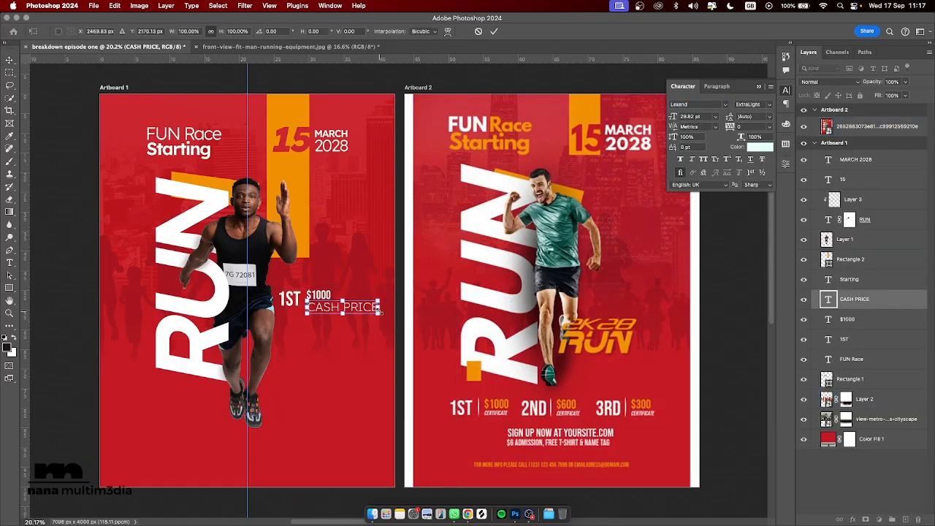
drag(379, 312, 335, 301)
key(Return)
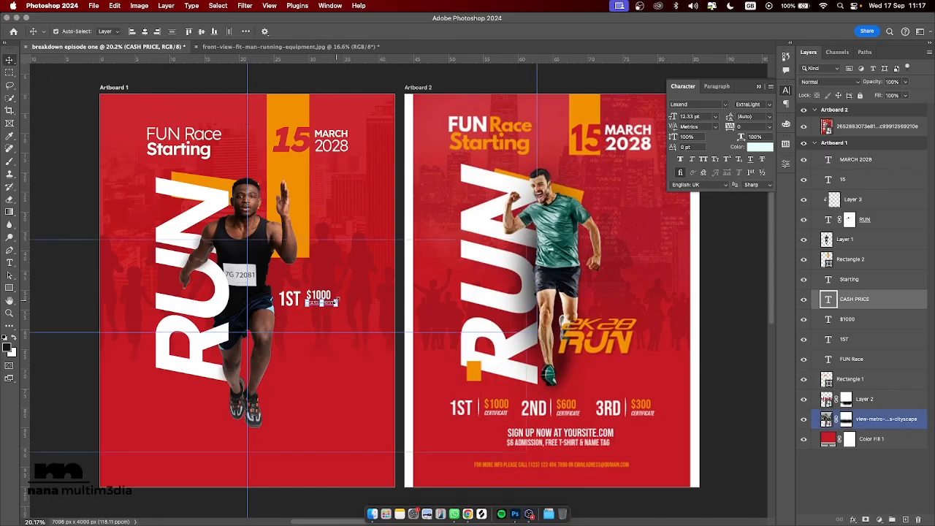
click(772, 105)
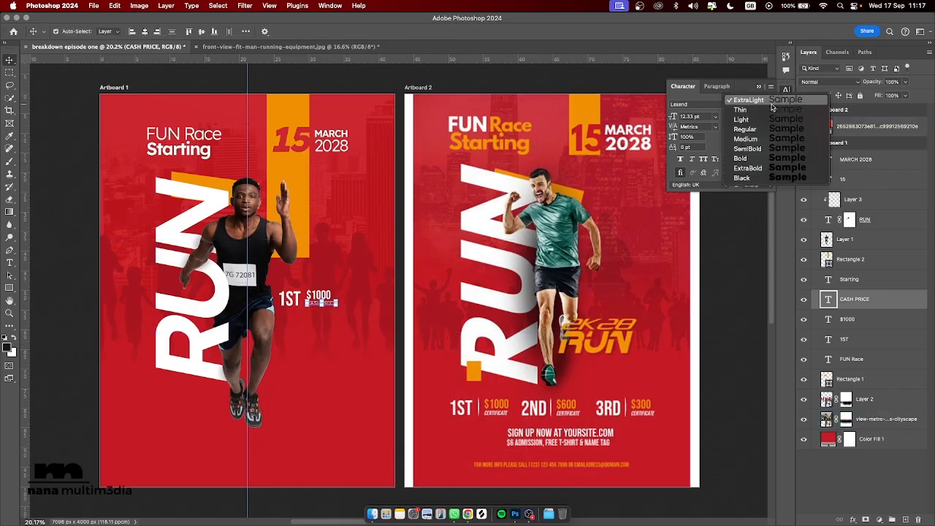
click(745, 152)
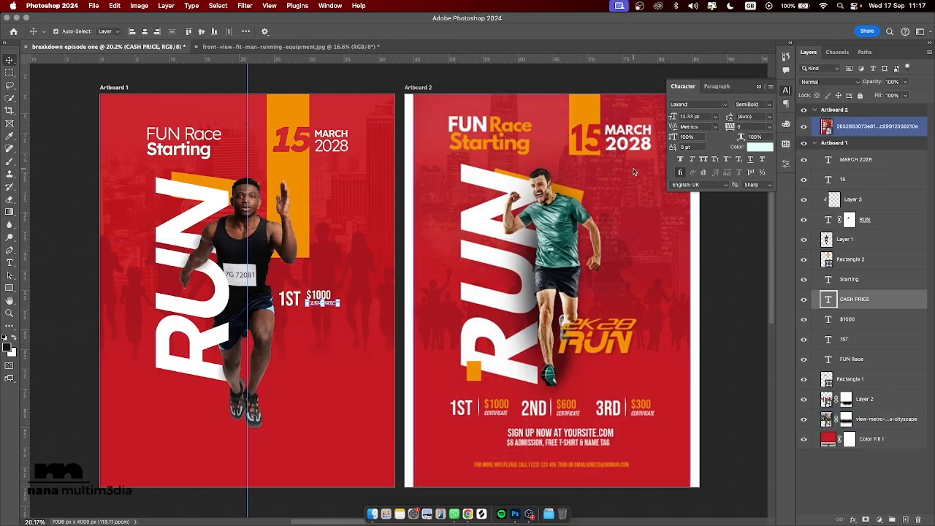
click(354, 271)
Step: Enlarge the $1000 text to about 39.08 pt to match the width of CASH PRICE and nudge it up slightly
click(328, 295)
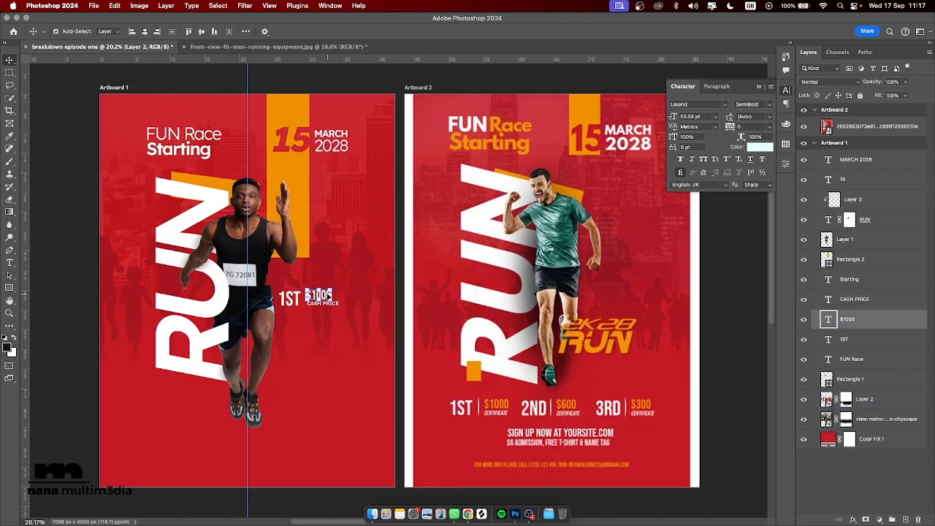
key(ctrl+t)
drag(332, 293, 340, 293)
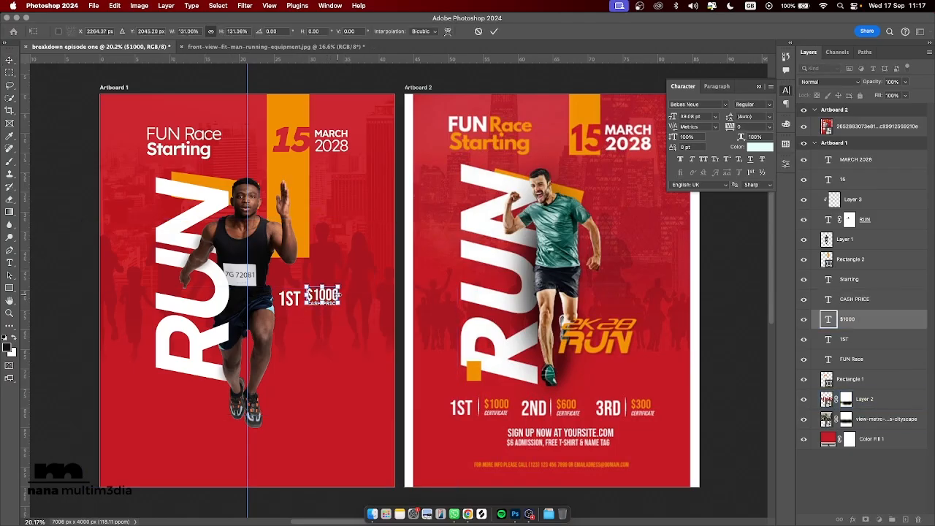
key(Return)
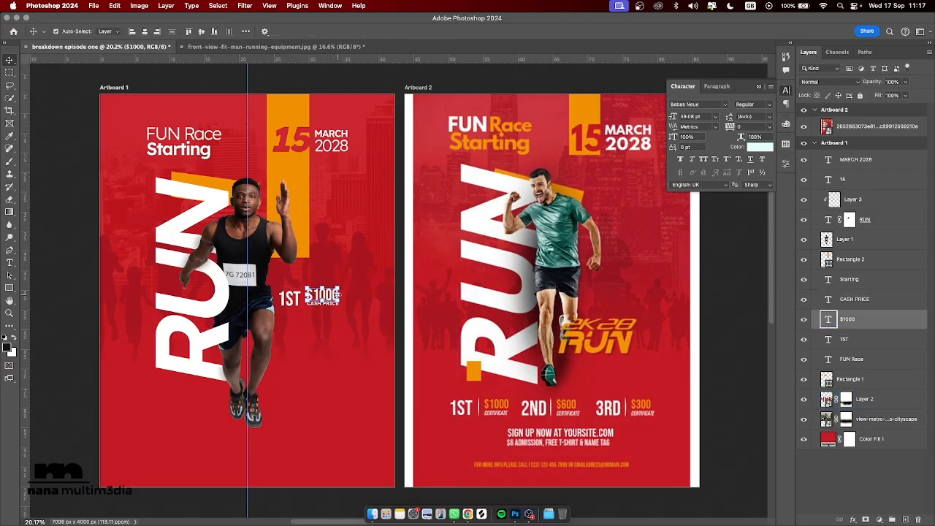
drag(338, 294, 338, 292)
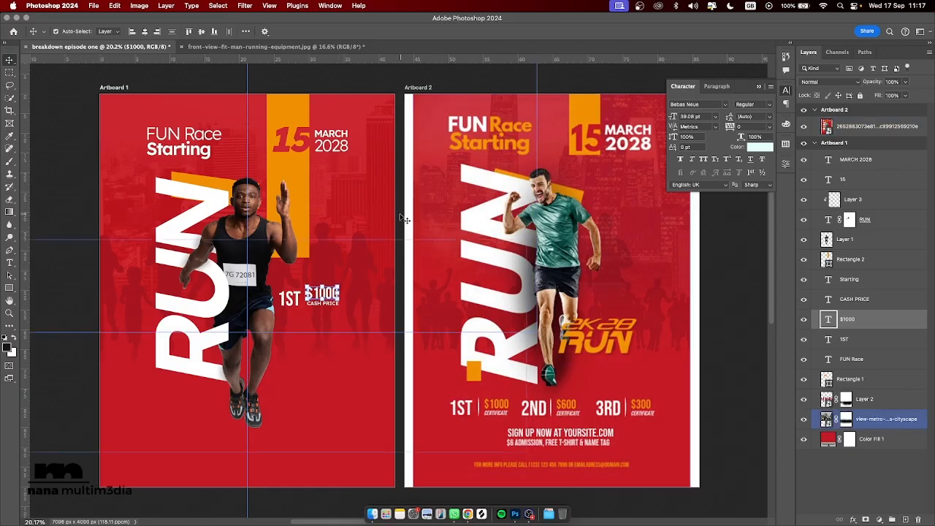
Step: Nudge the 1ST text up slightly beside the $1000 and CASH PRICE lines
click(379, 243)
click(296, 297)
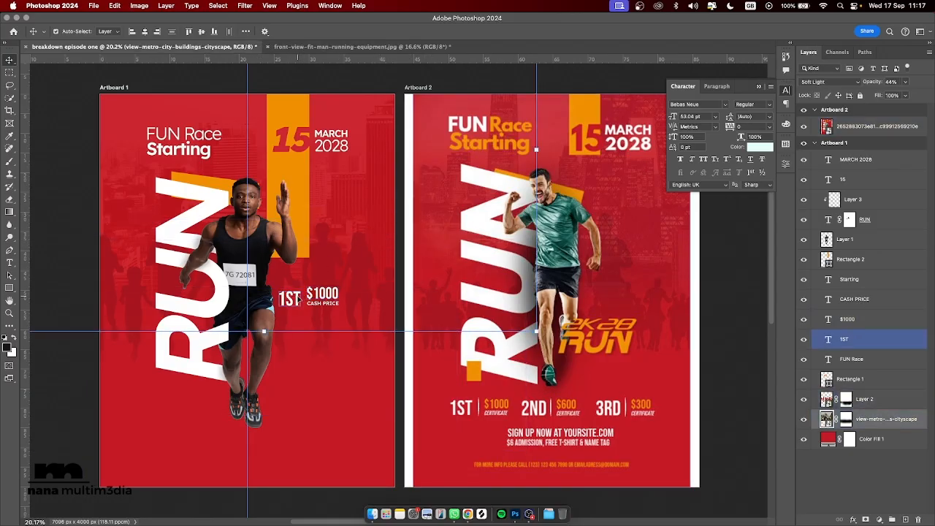
drag(296, 298, 296, 298)
click(321, 293)
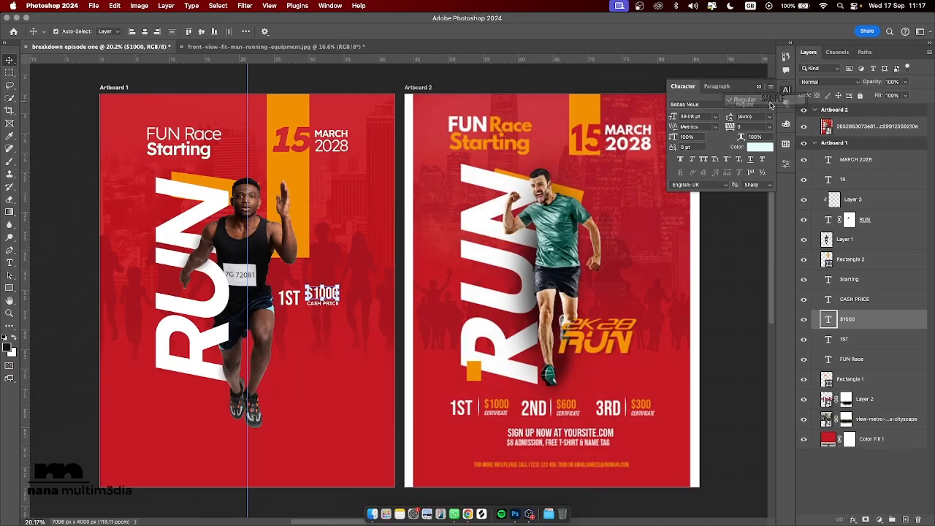
click(358, 277)
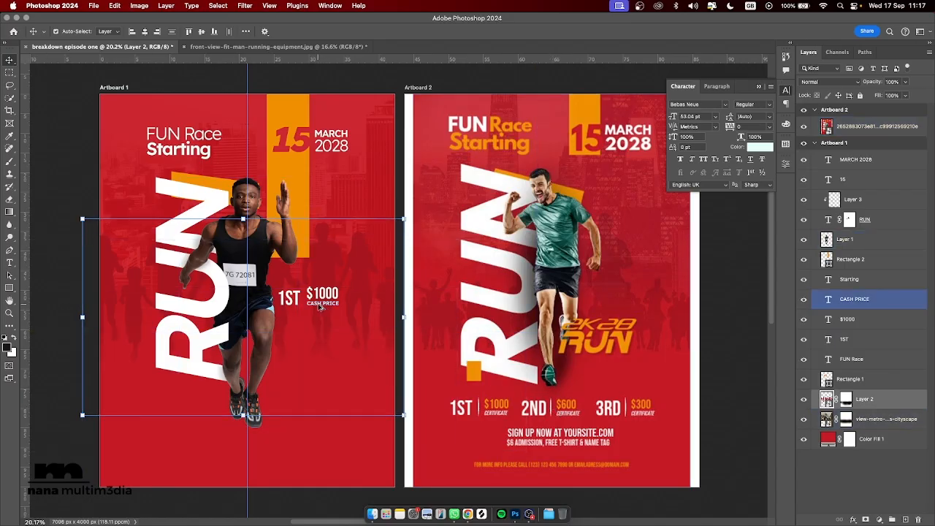
Step: Draw a thin vertical rectangle of about 3 × 178 px as a divider between 1ST and $1000
scroll(319, 307, up, 5)
scroll(319, 307, up, 3)
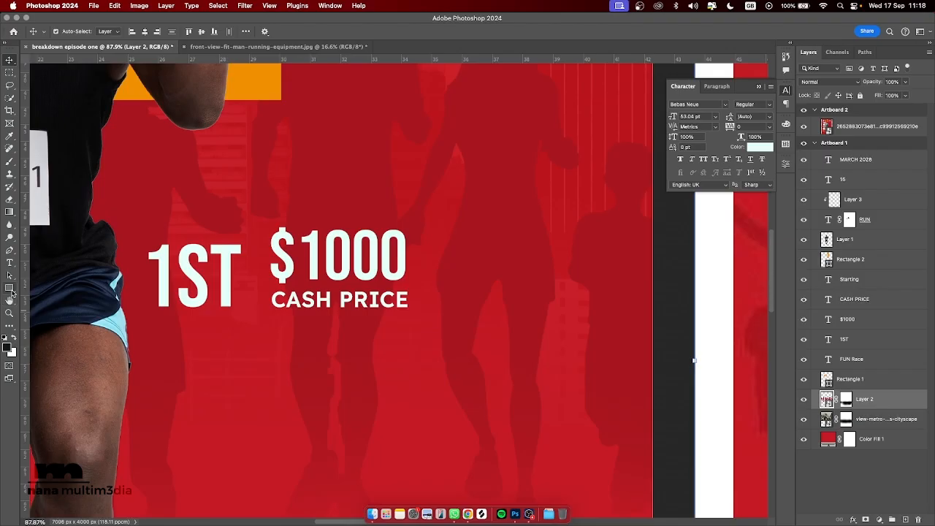
click(10, 288)
drag(254, 229, 254, 306)
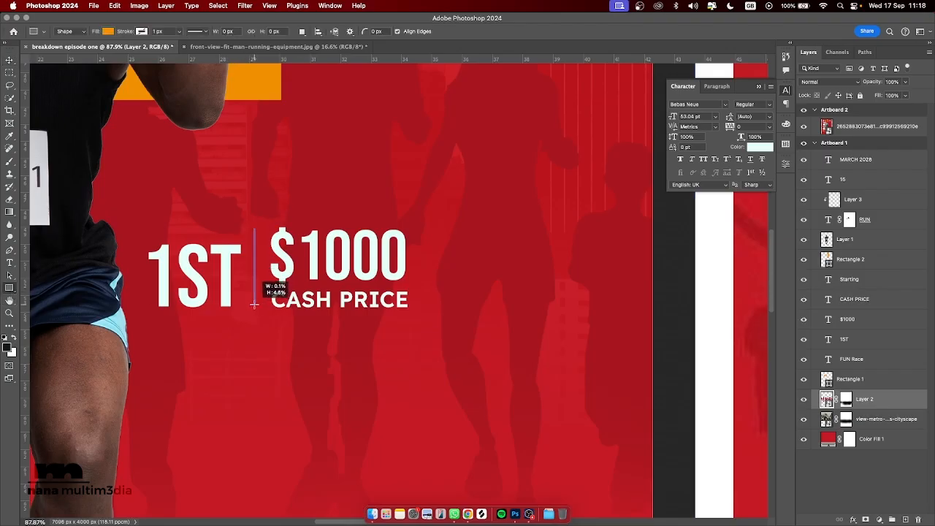
drag(254, 304, 254, 305)
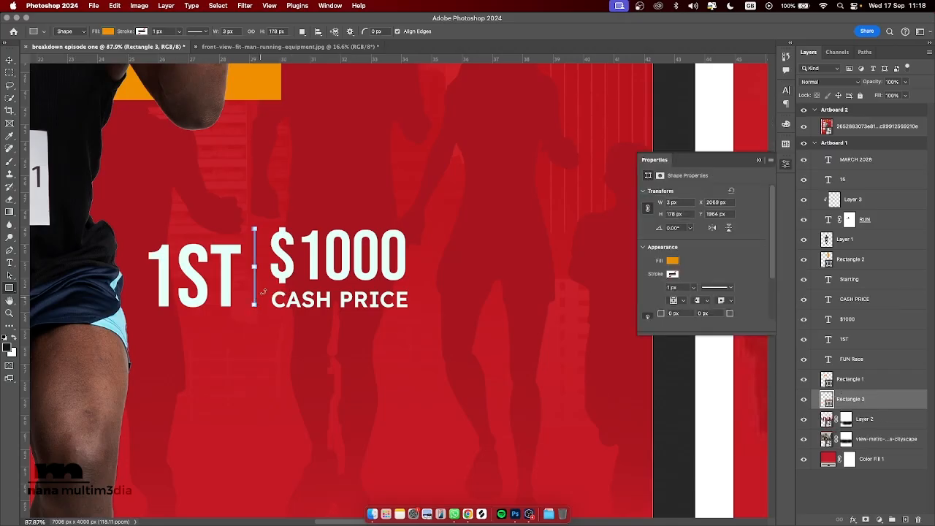
Step: Fill the thin divider rectangle with the recently used pale mint-white colour
click(107, 31)
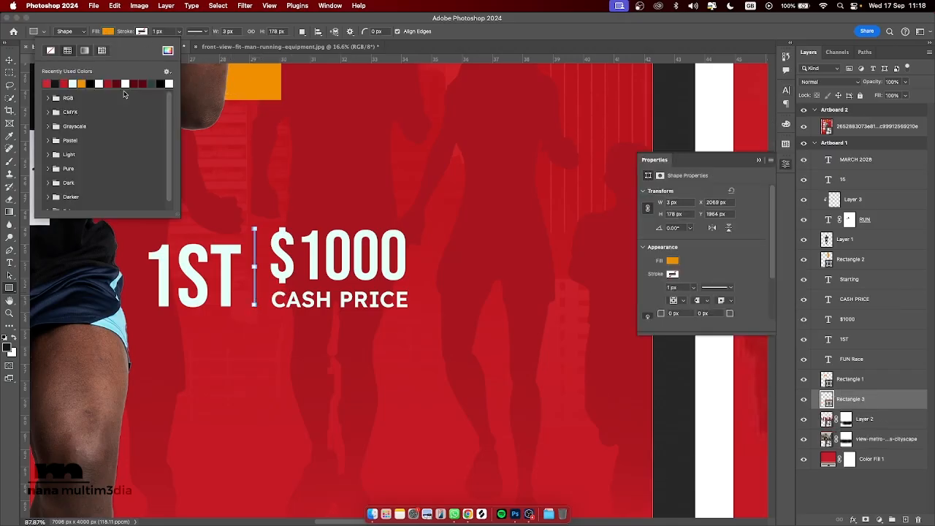
click(72, 82)
click(164, 6)
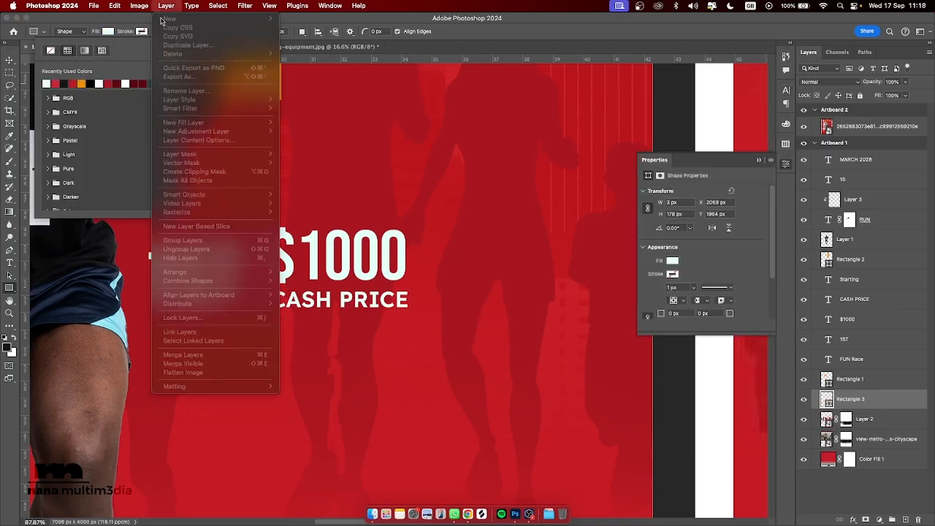
click(314, 27)
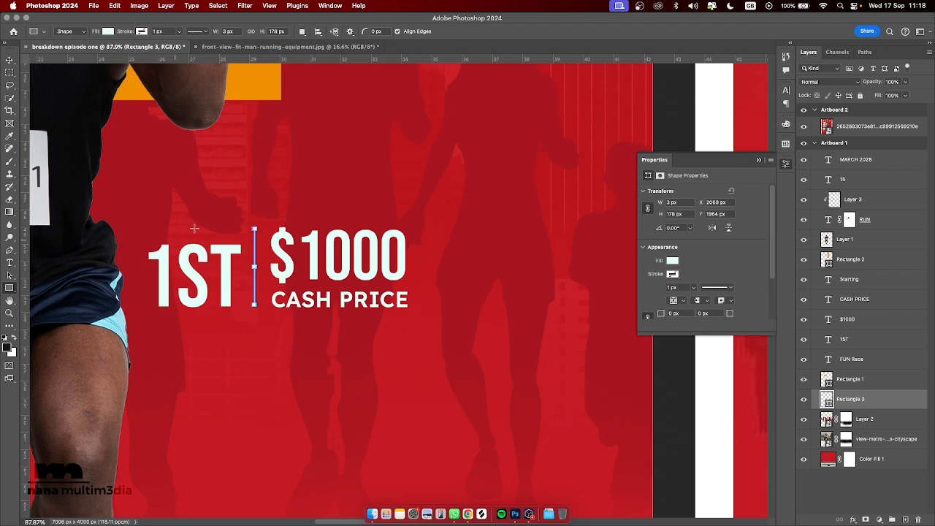
Step: Draw a wider rectangle of about 20 × 108 px over the divider line and align both shapes' vertical centres
drag(251, 244, 259, 289)
scroll(254, 285, up, 1)
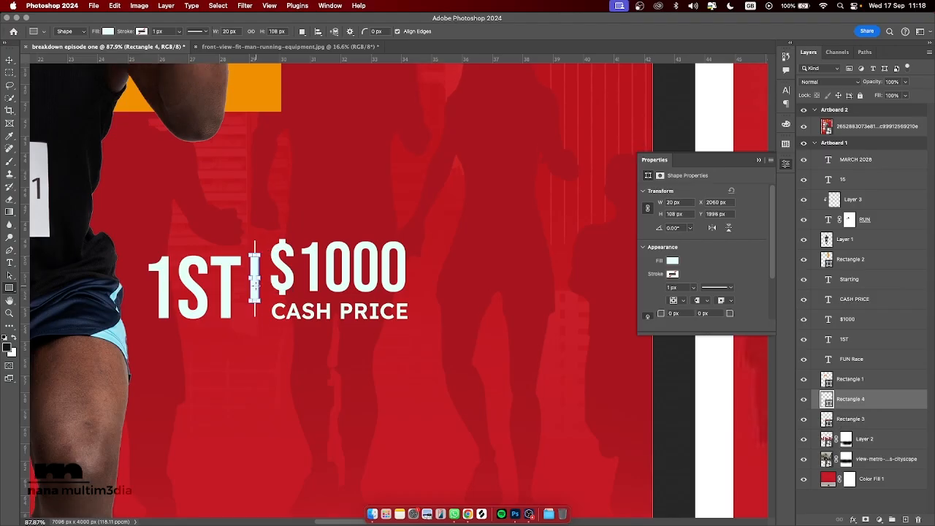
shift+click(864, 381)
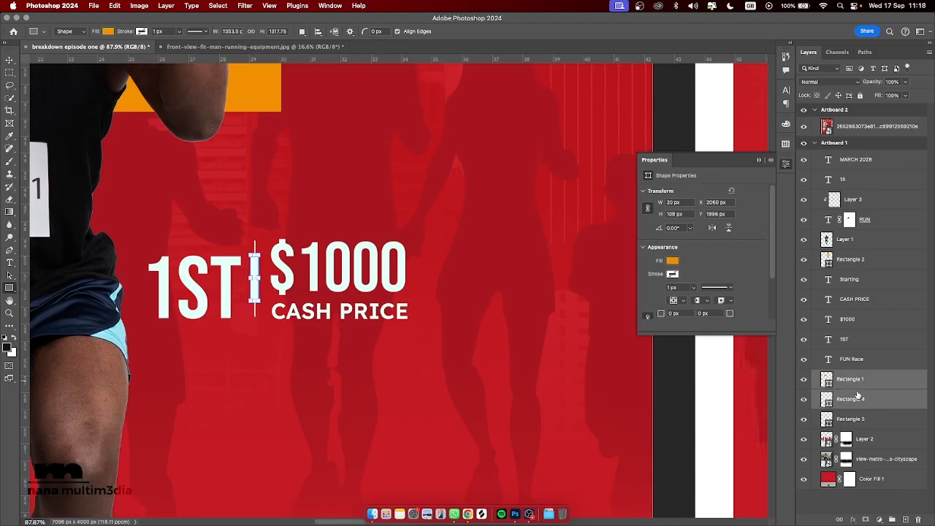
click(859, 395)
shift+click(871, 416)
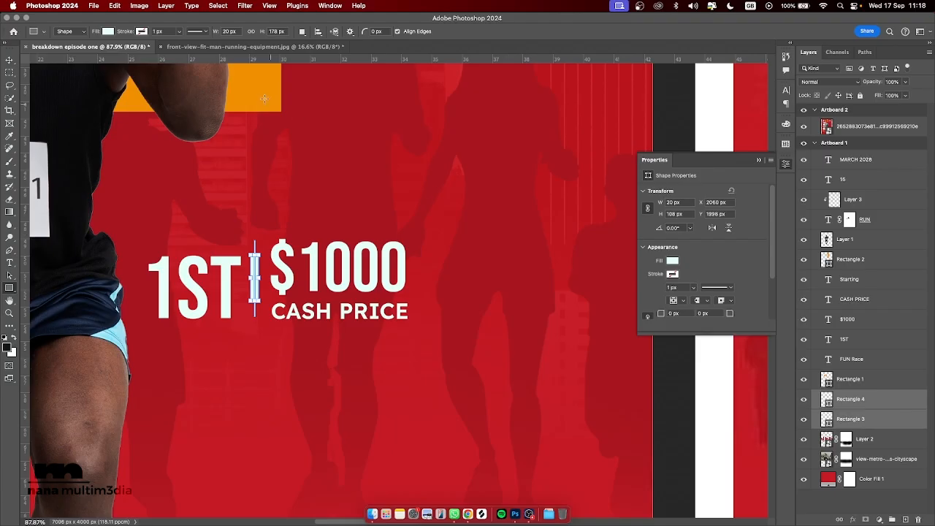
click(9, 60)
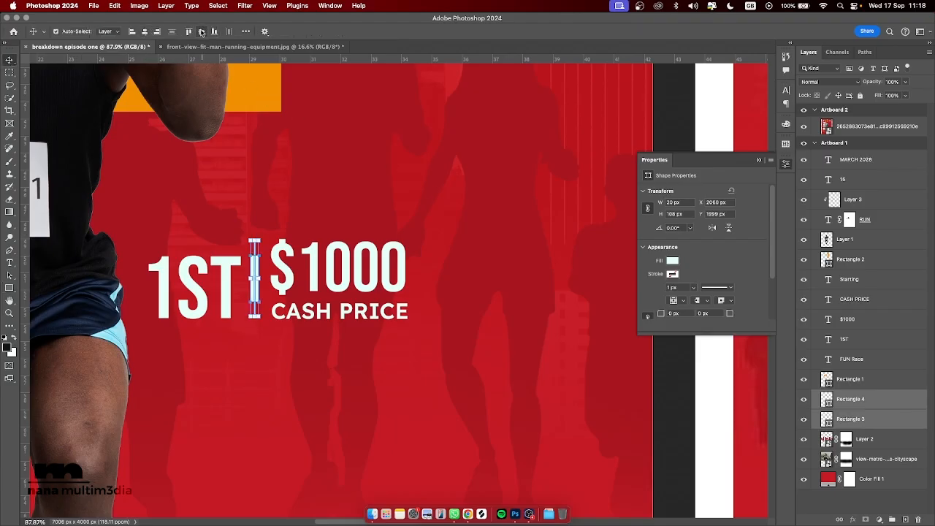
click(344, 211)
Step: Move the $1000 and CASH PRICE texts together slightly to the right, away from the divider
scroll(341, 220, right, 2)
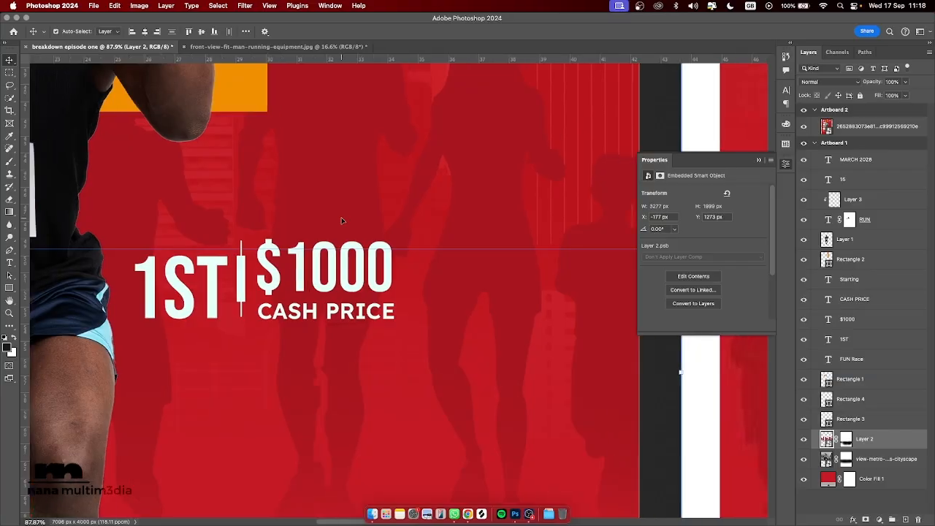
click(272, 259)
click(208, 269)
click(267, 270)
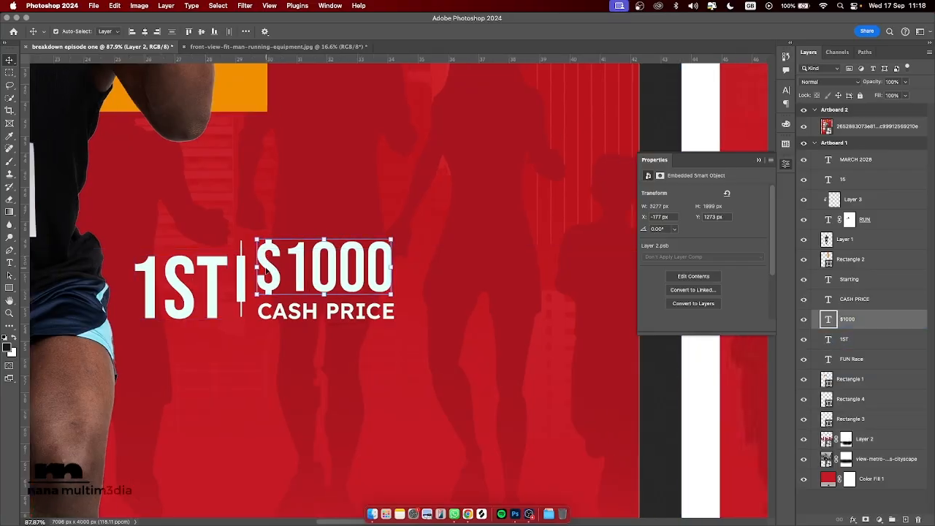
shift+click(307, 311)
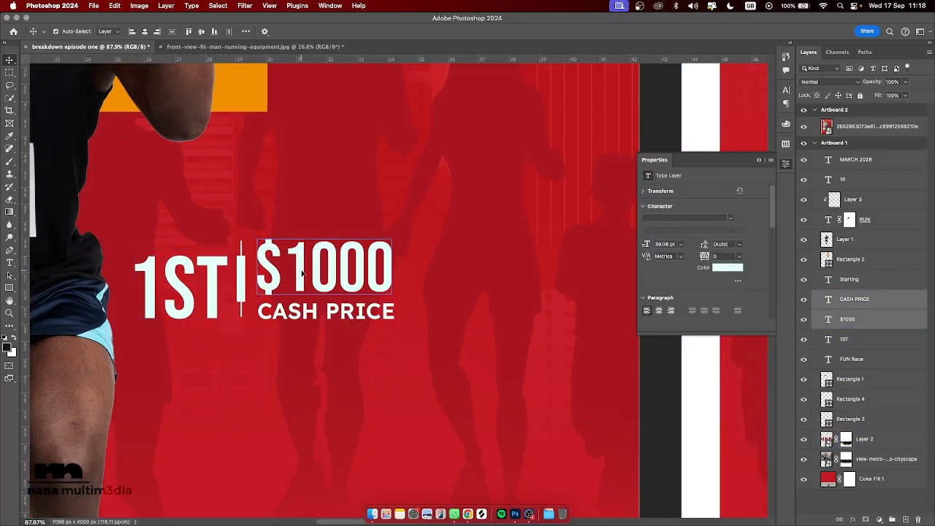
drag(301, 273, 309, 273)
Step: Shift both divider rectangles slightly right to balance the gap, and raise 1ST to sit vertically centred beside them
click(241, 248)
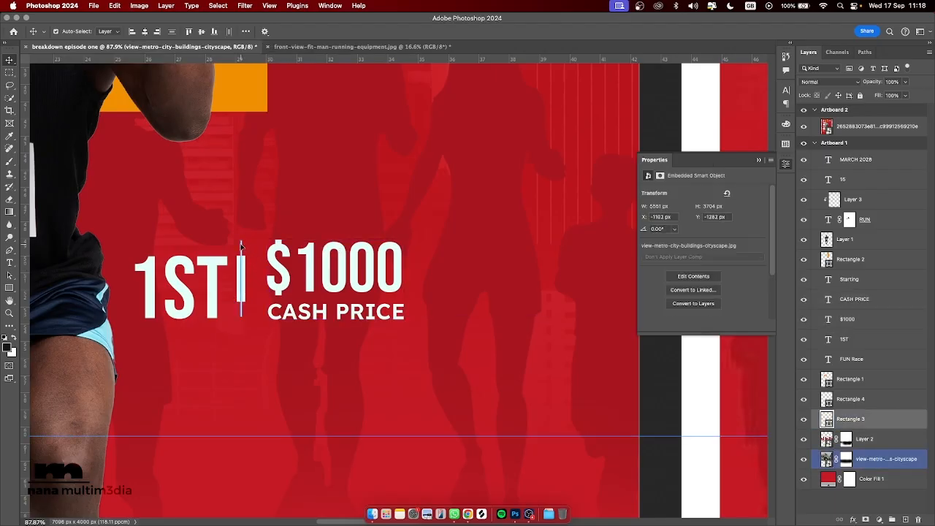
click(241, 248)
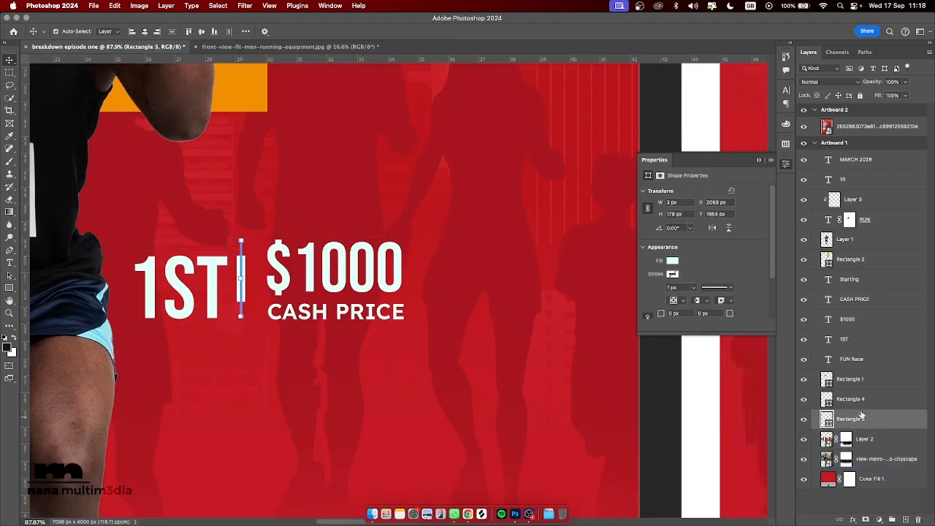
shift+click(851, 398)
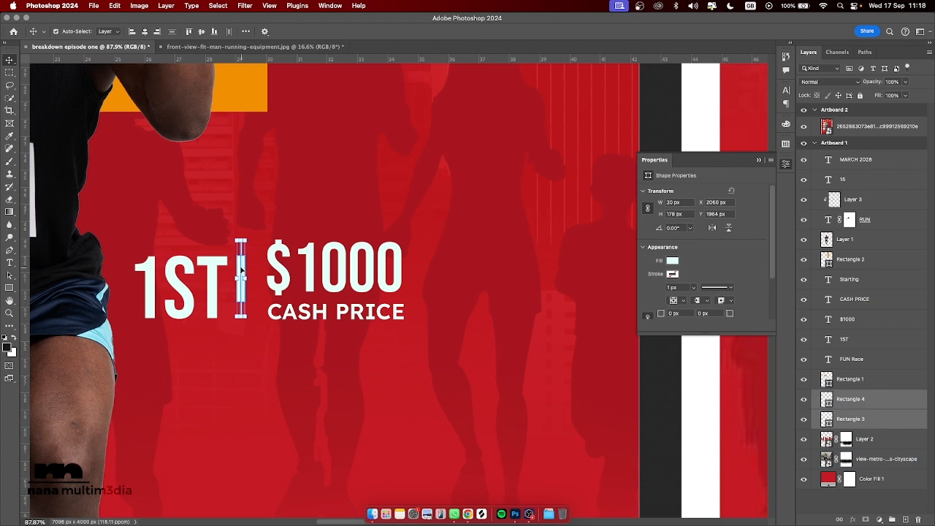
drag(241, 271, 220, 252)
click(208, 277)
Step: Recolour the CASH PRICE text with the orange sampled from the rectangle behind the runner
click(400, 312)
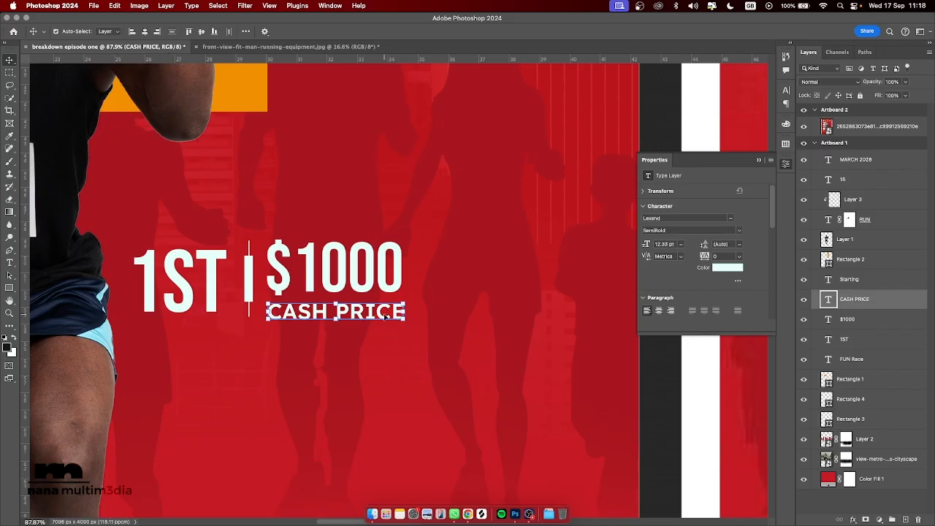
scroll(400, 312, down, 1)
click(729, 268)
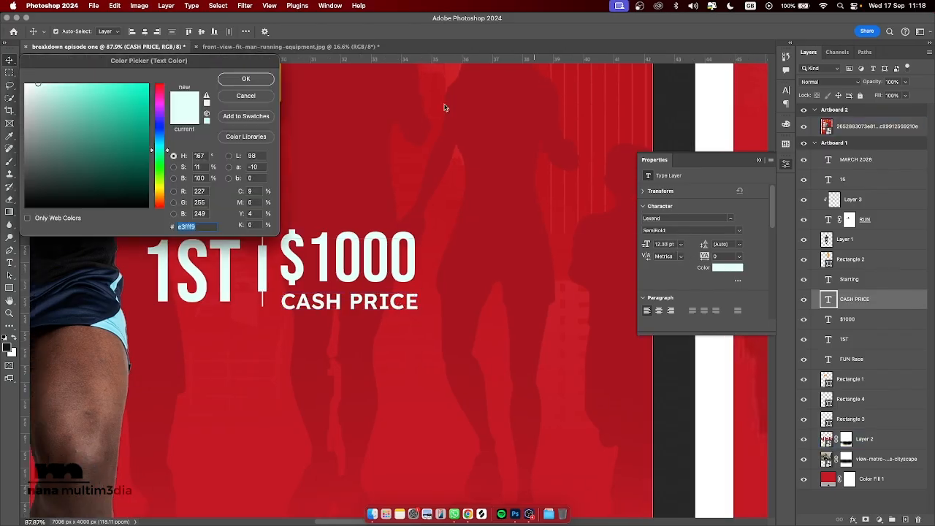
drag(208, 55, 148, 116)
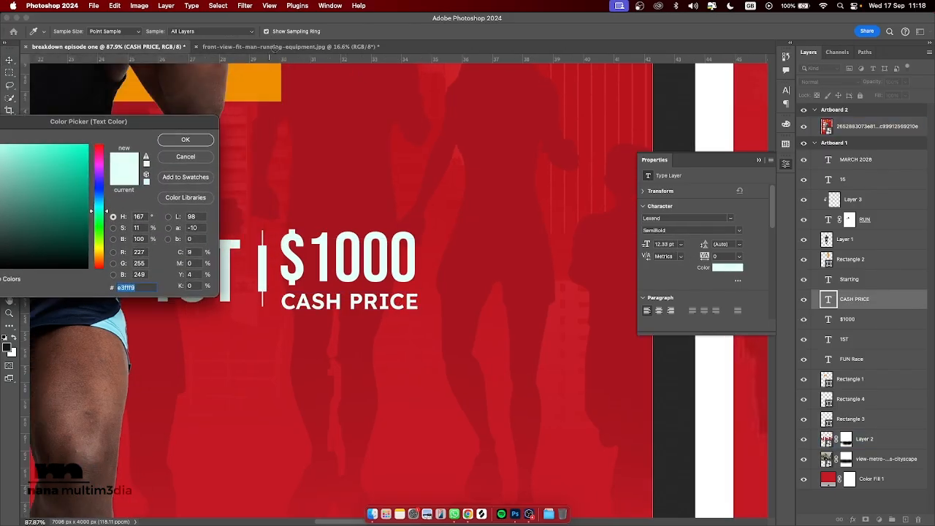
click(272, 73)
click(195, 136)
key(v)
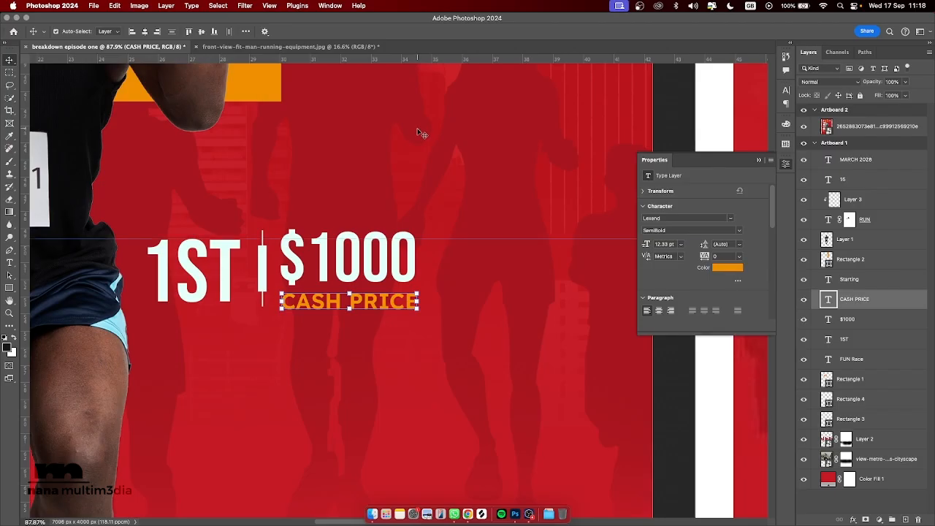
click(430, 128)
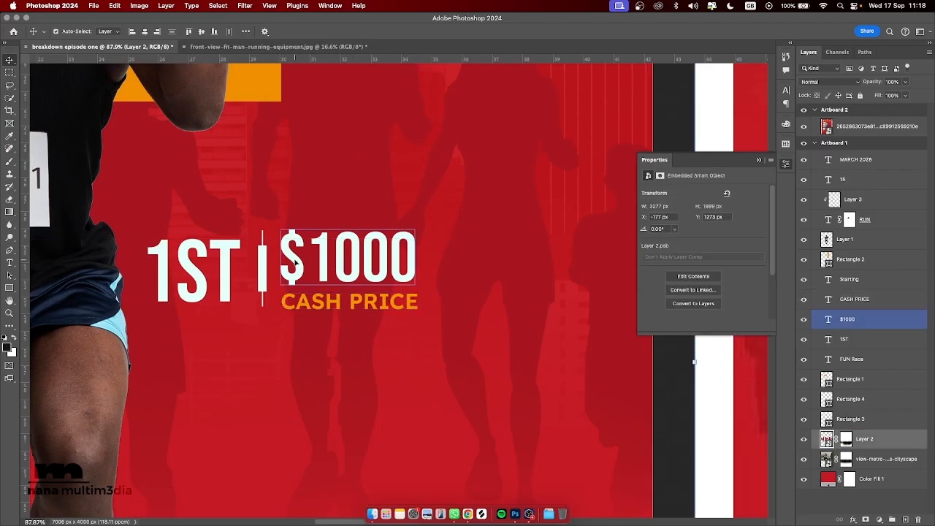
Step: Distribute the 1ST text, the wider divider rectangle and the $1000 text evenly in the horizontal direction
click(294, 264)
click(262, 265)
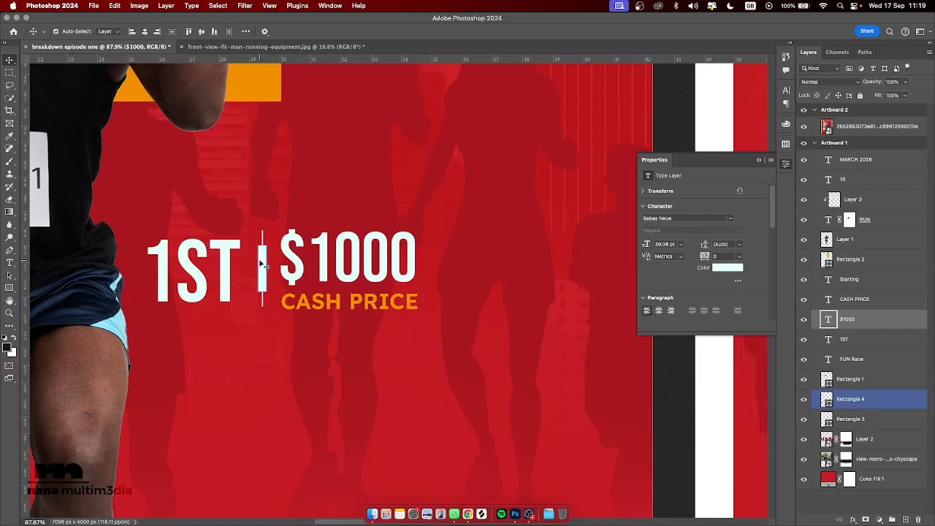
shift+click(222, 249)
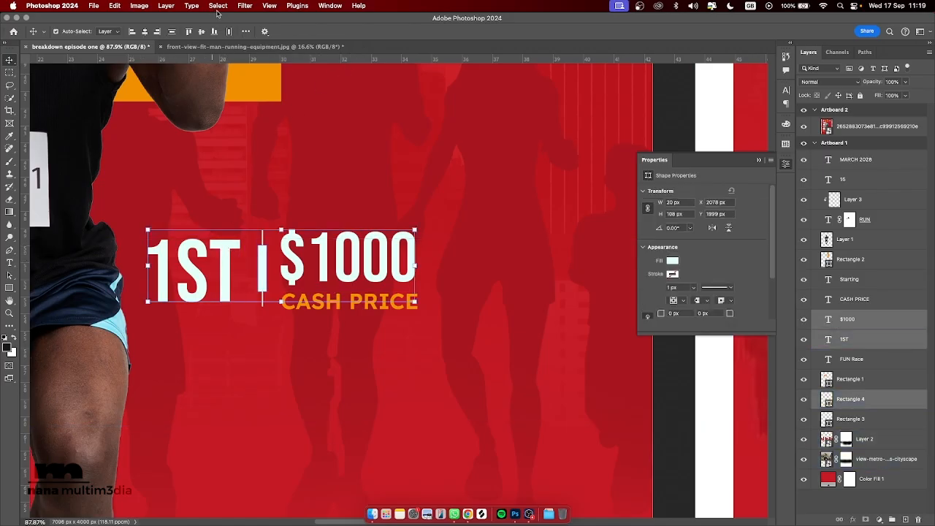
click(228, 31)
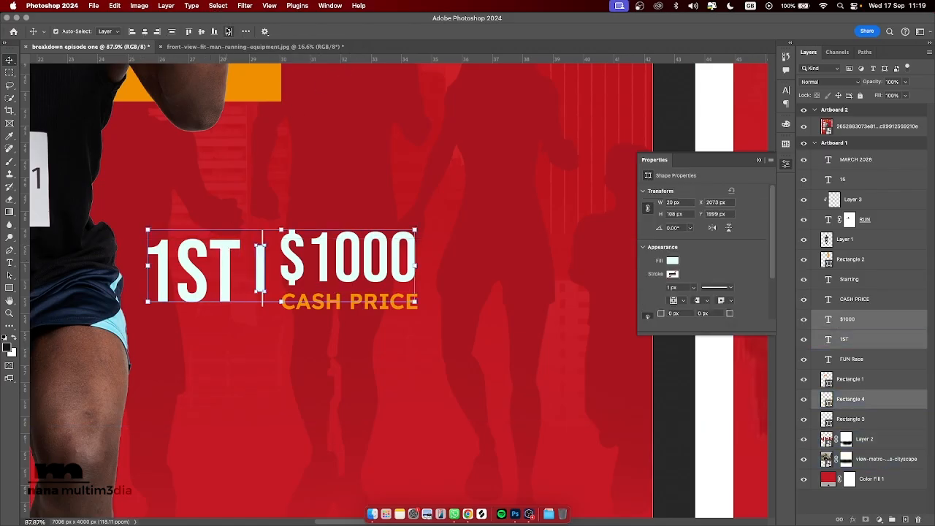
click(334, 216)
Step: Align the horizontal centres of the thin and wide divider rectangles
click(264, 240)
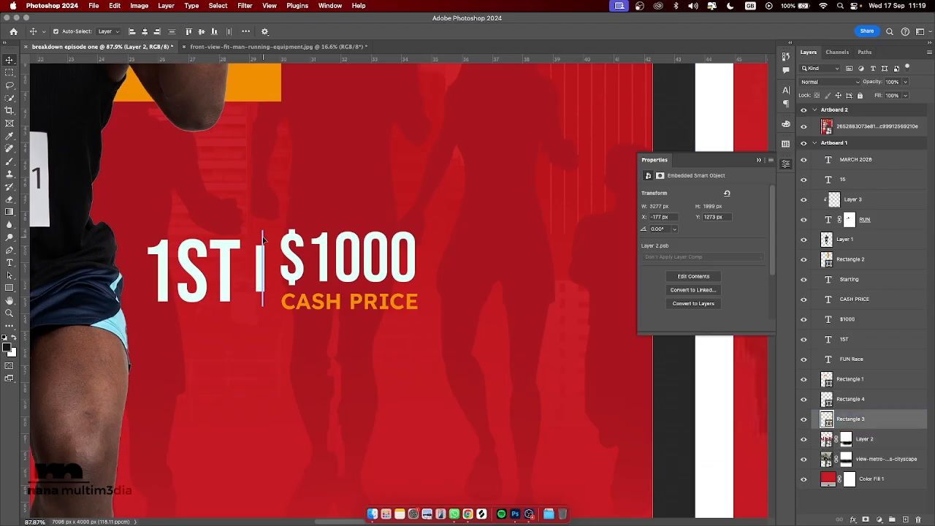
shift+click(843, 399)
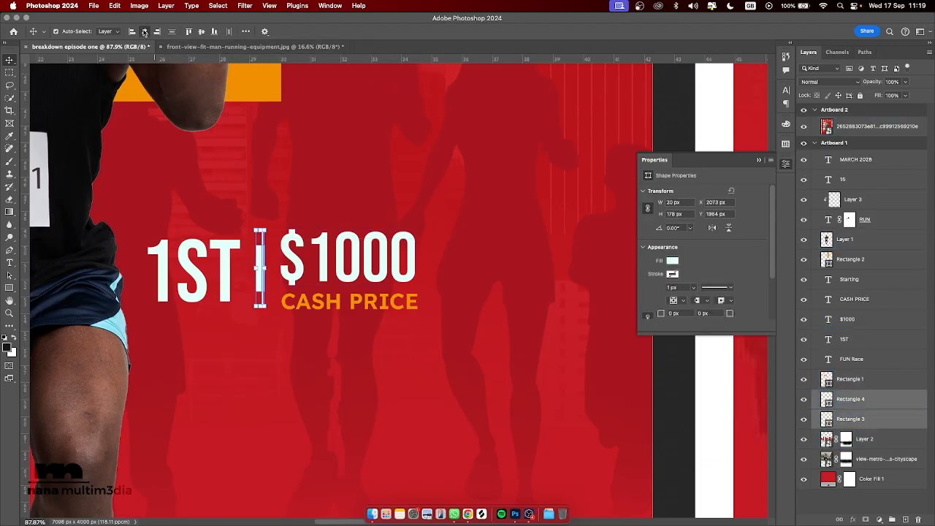
click(278, 174)
Step: Duplicate the whole prize block, with 1ST, $1000, CASH PRICE and both divider rectangles, twice and stack the copies below the original
scroll(312, 200, left, 3)
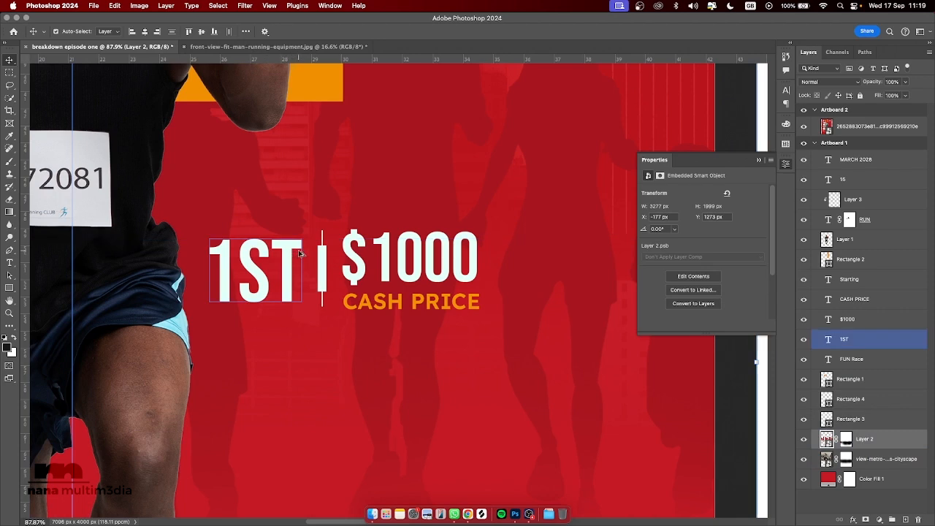
scroll(299, 253, down, 5)
scroll(300, 253, down, 3)
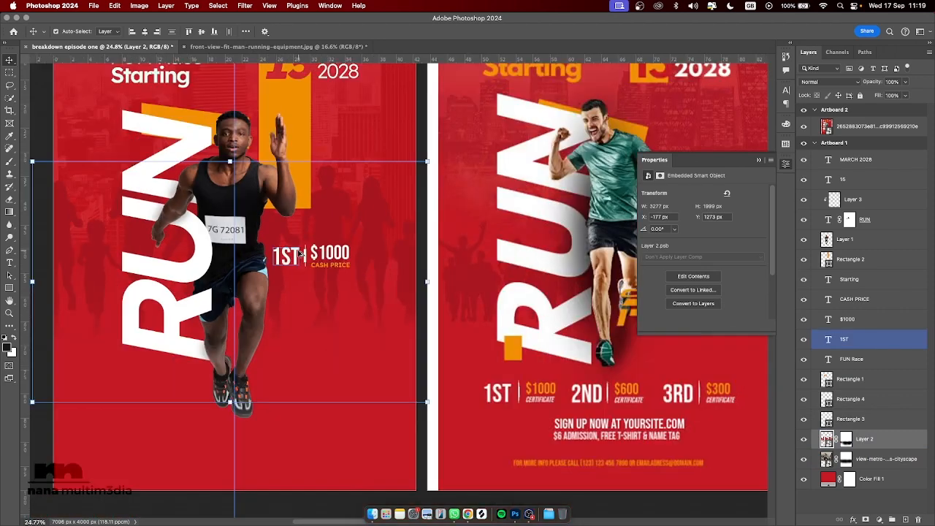
click(292, 253)
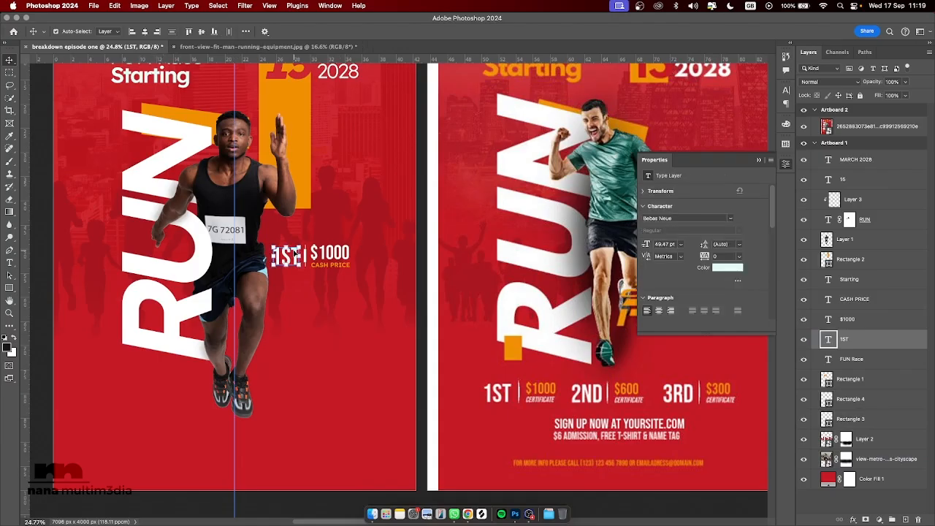
shift+click(330, 253)
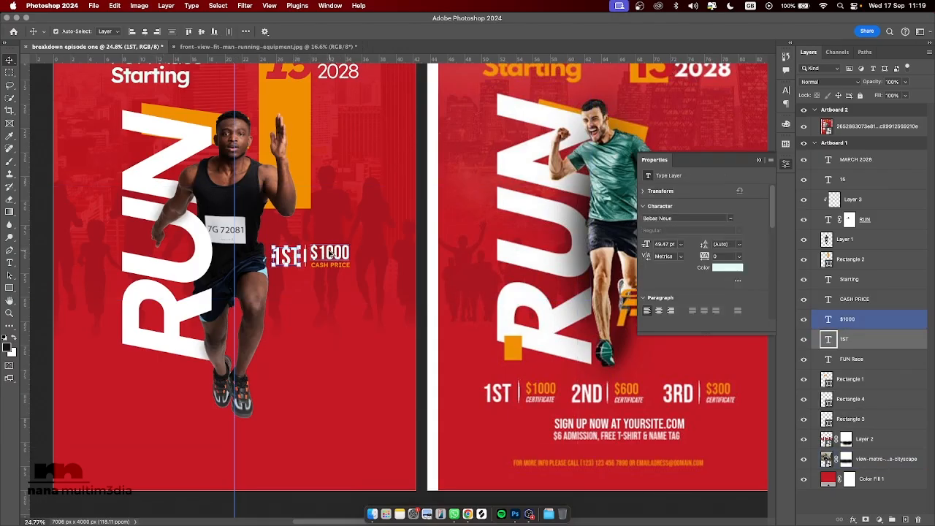
scroll(330, 252, up, 5)
scroll(330, 253, down, 2)
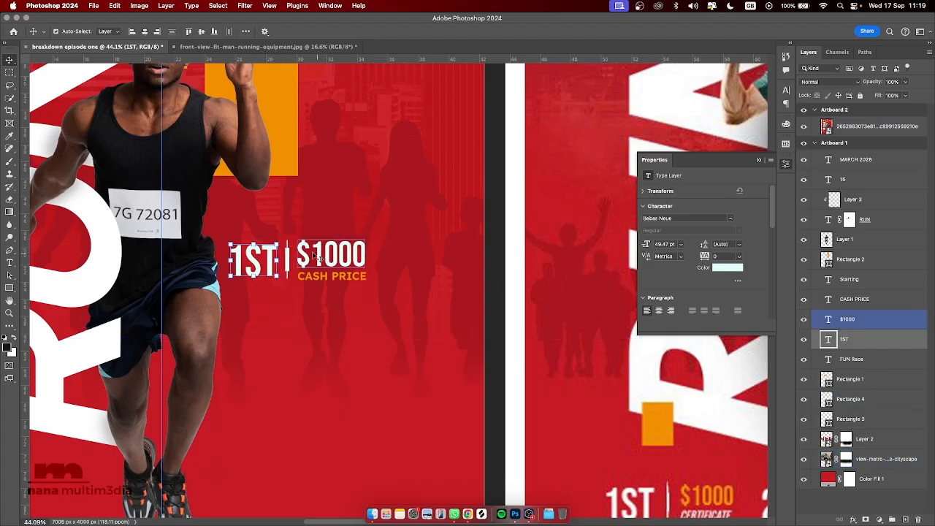
shift+click(319, 278)
shift+click(329, 255)
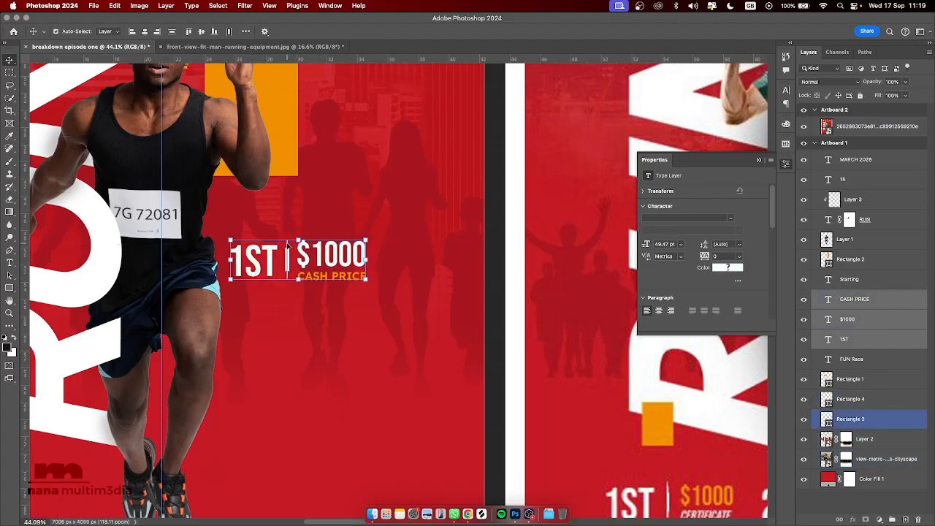
shift+click(287, 246)
shift+click(287, 246)
super+click(874, 425)
super+click(877, 406)
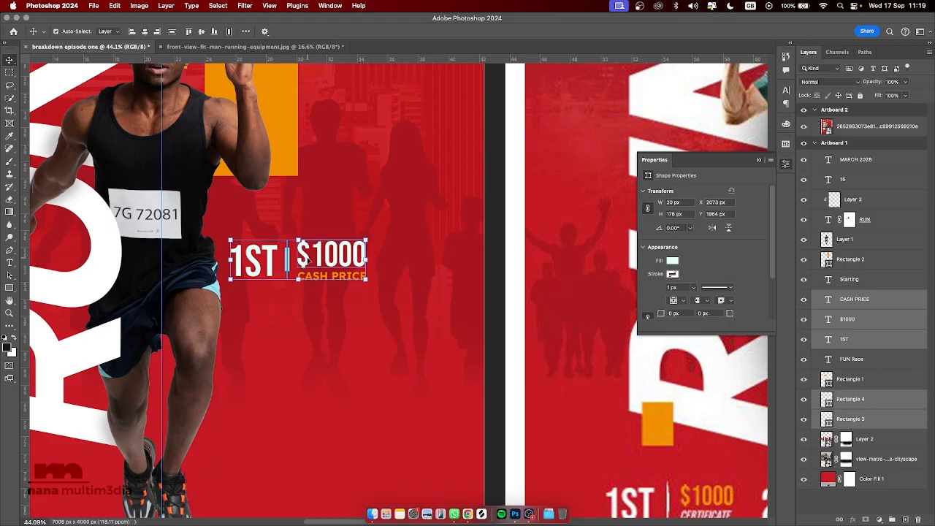
drag(306, 259, 306, 382)
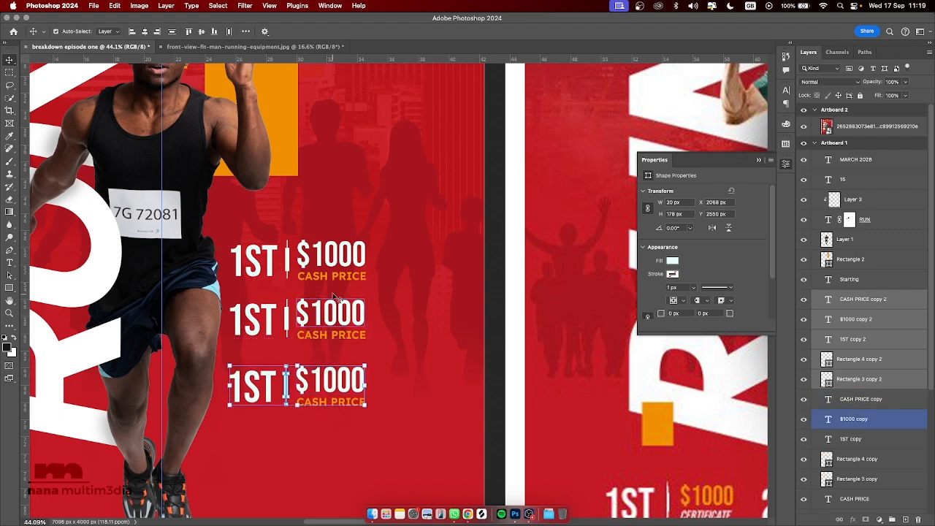
Step: Change the amount in the second prize block to $600, following the reference flyer
scroll(619, 356, right, 10)
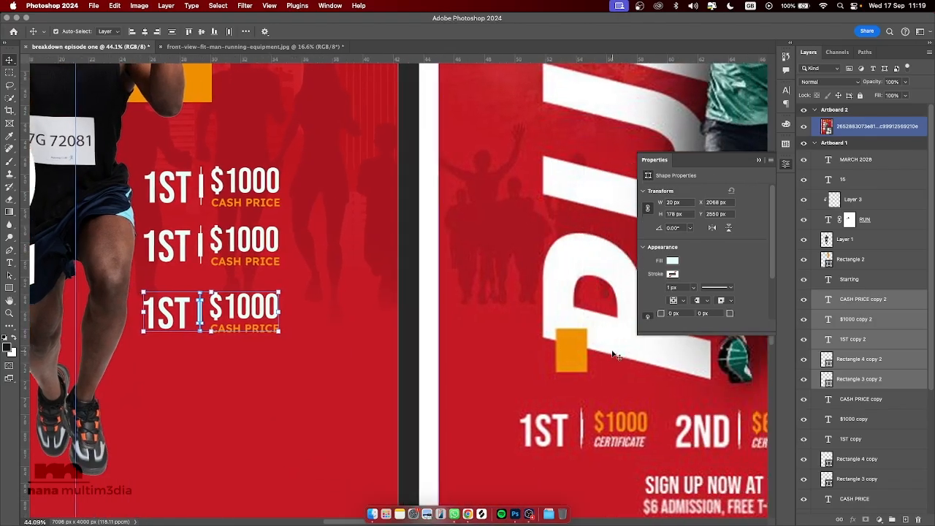
scroll(617, 356, right, 2)
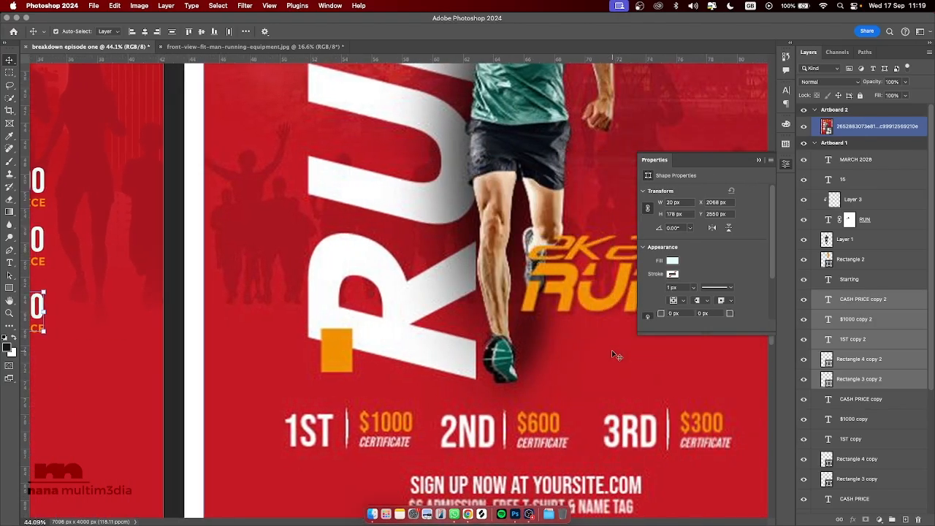
scroll(617, 355, left, 7)
double_click(252, 233)
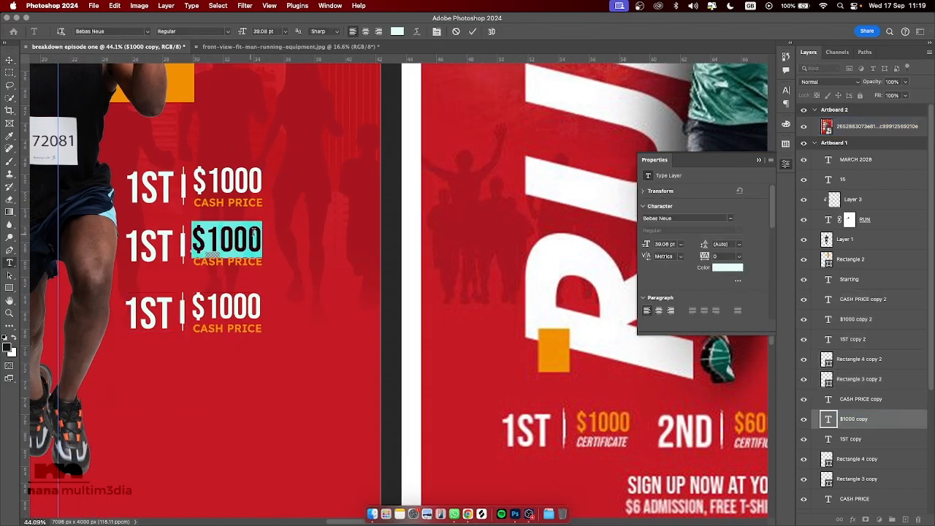
drag(254, 232, 209, 230)
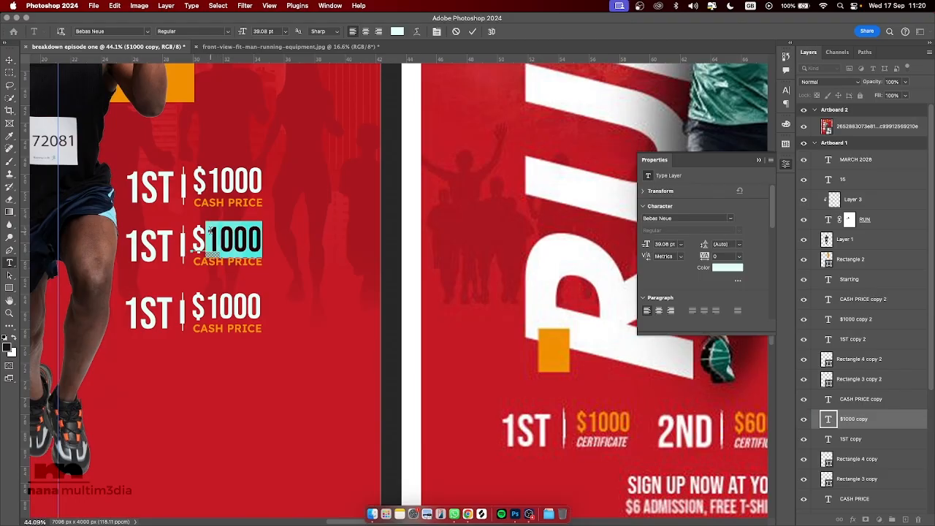
text(600)
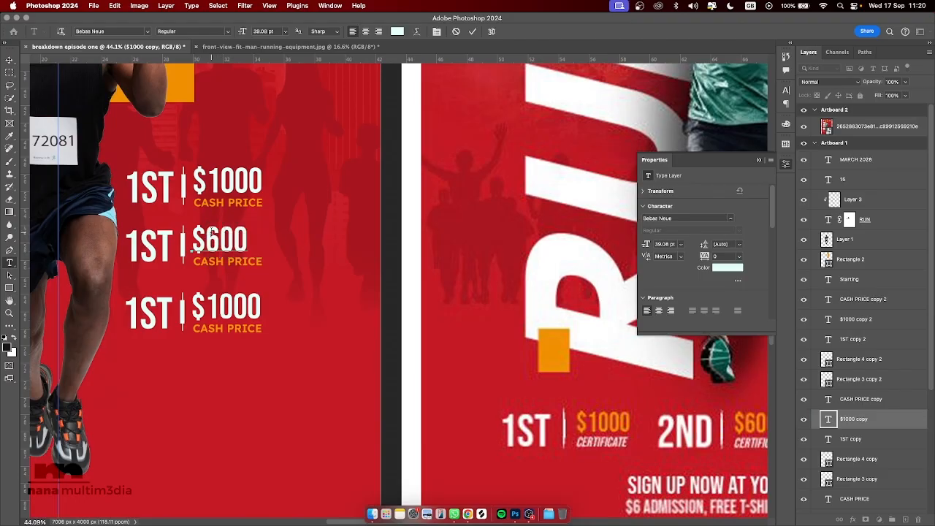
Step: Change the amount in the third prize block to $300
click(248, 303)
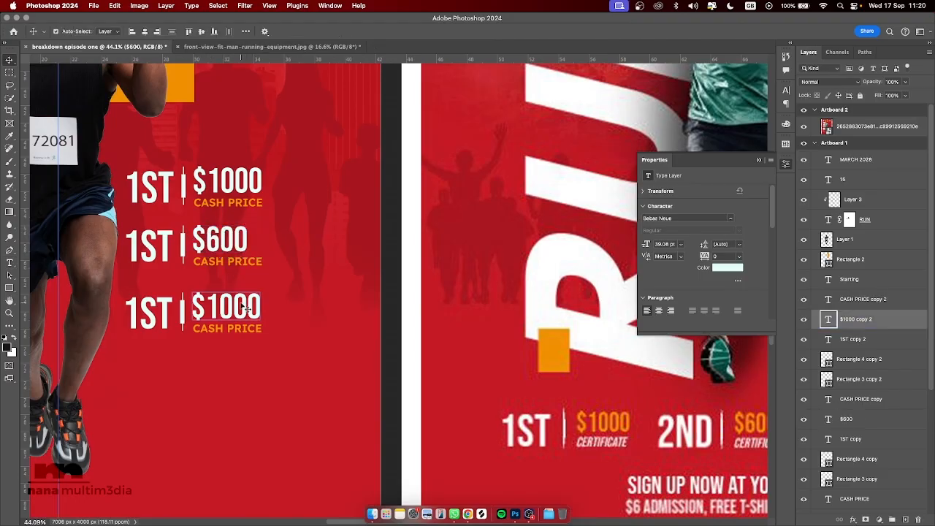
key(ctrl+a)
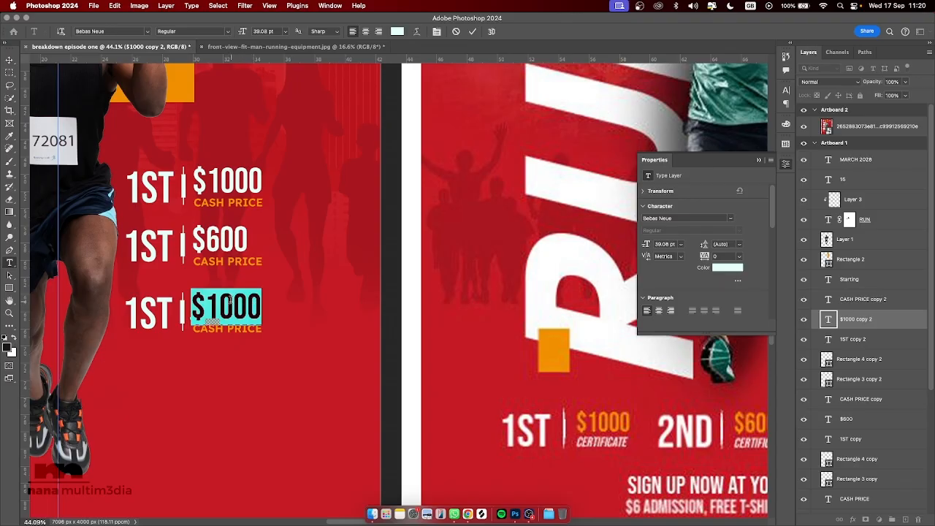
drag(233, 301, 210, 301)
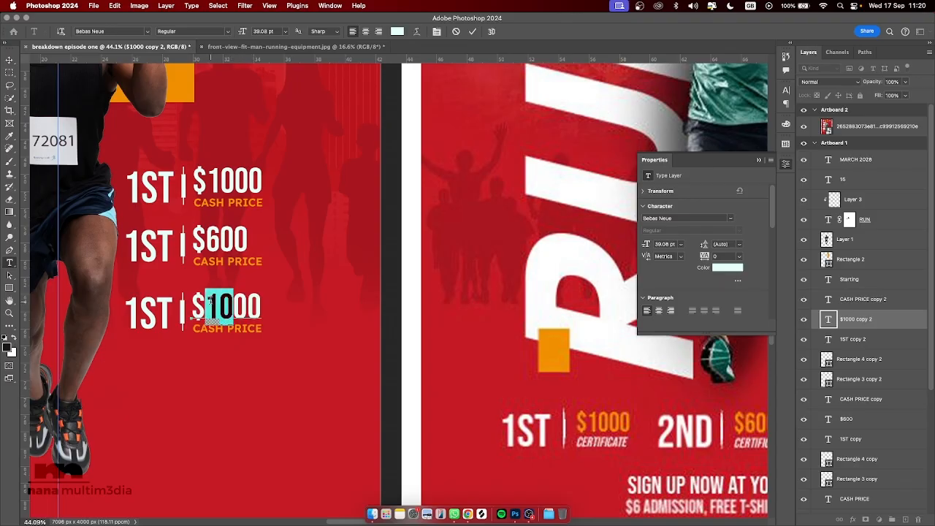
text(3)
key(ctrl+Return)
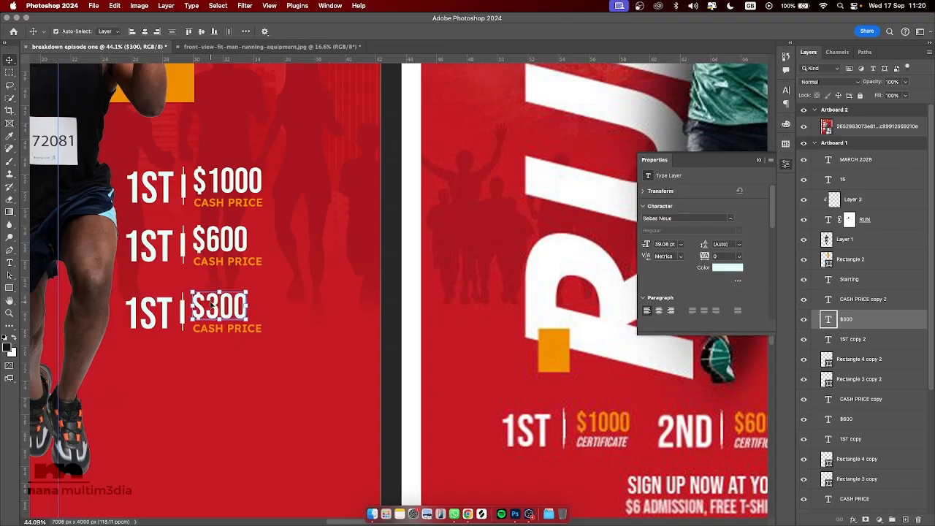
Step: Open the 1ST text in the third prize block for editing and select all its characters
click(143, 308)
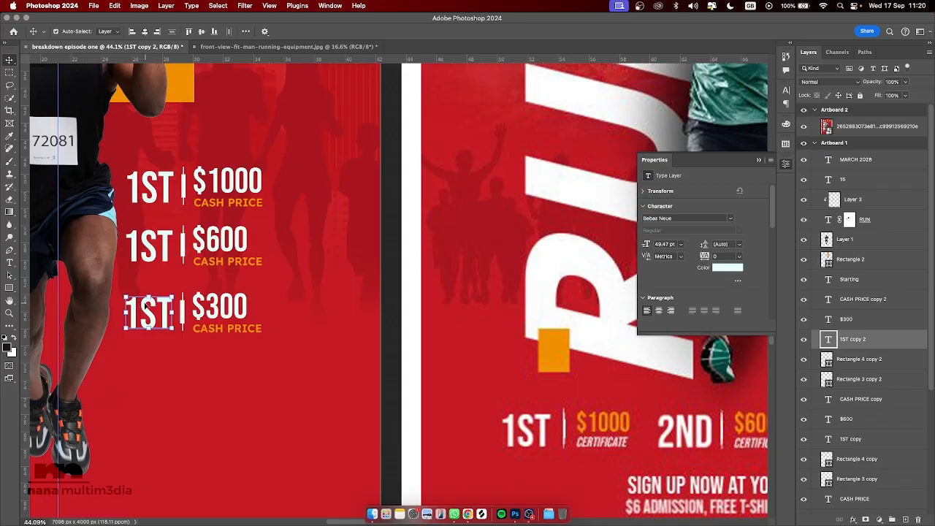
double_click(141, 304)
click(149, 302)
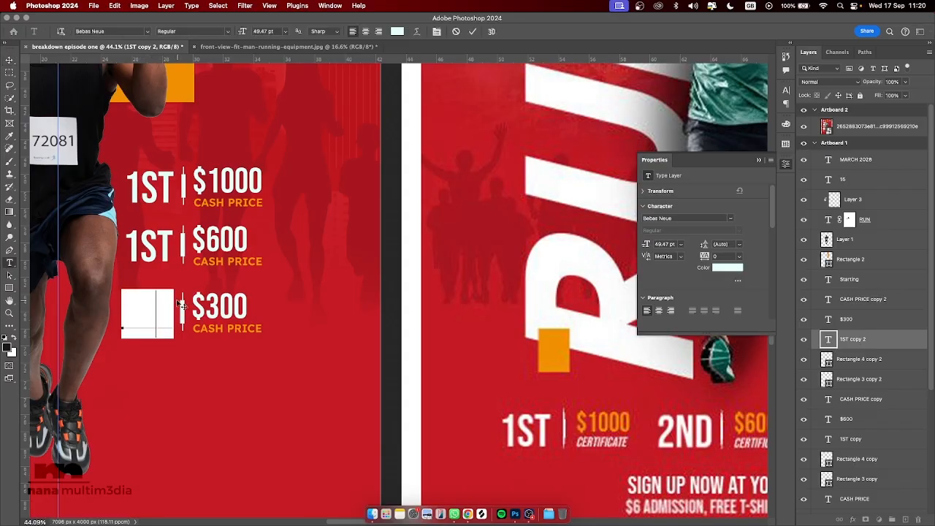
drag(180, 304, 101, 293)
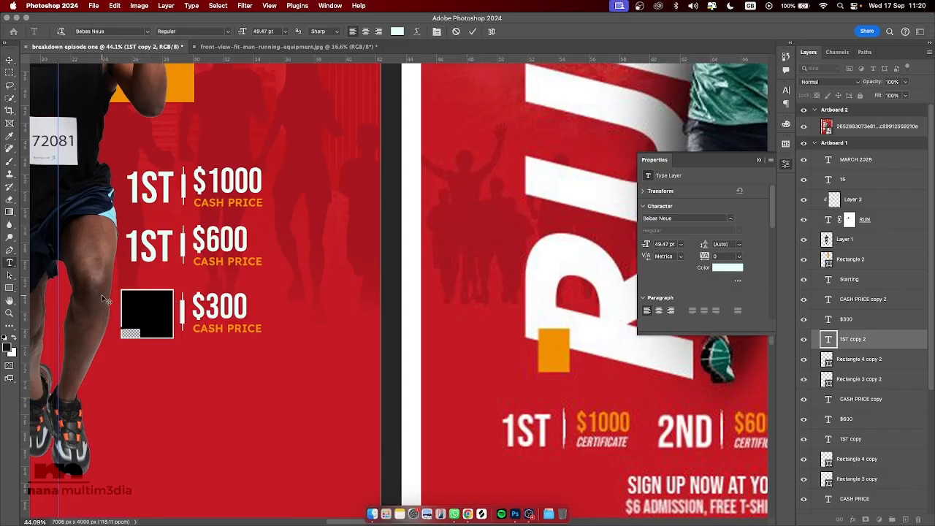
Step: Change the rank label of the $300 row to 3RD and that of the $600 row to 2ND
text(3RD)
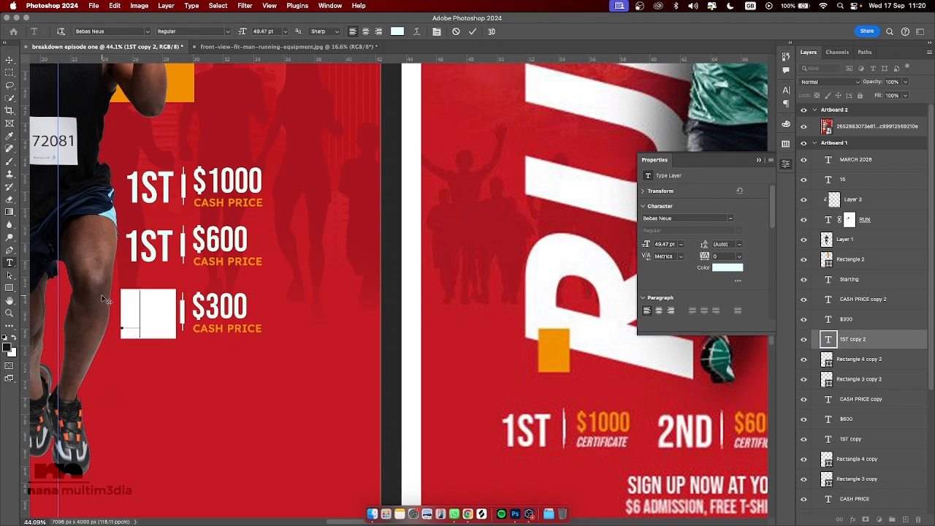
key(super+Return)
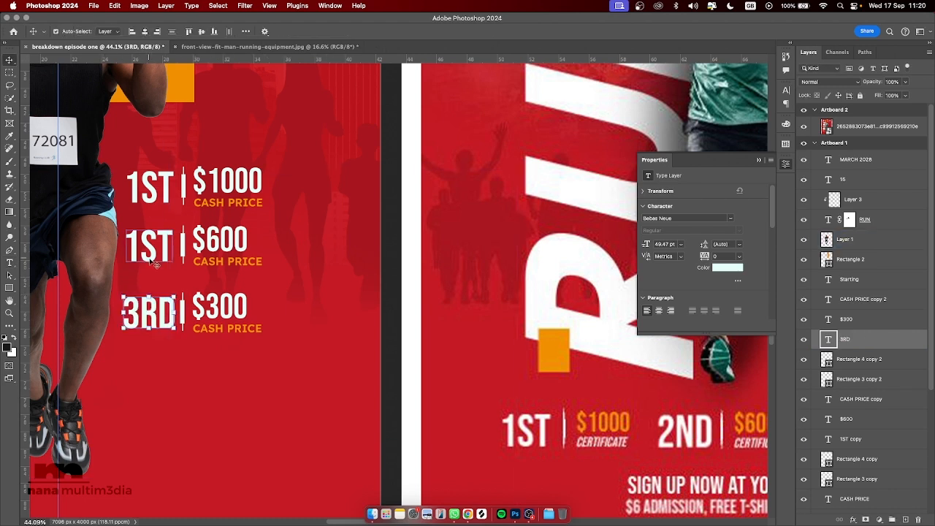
click(167, 243)
double_click(167, 243)
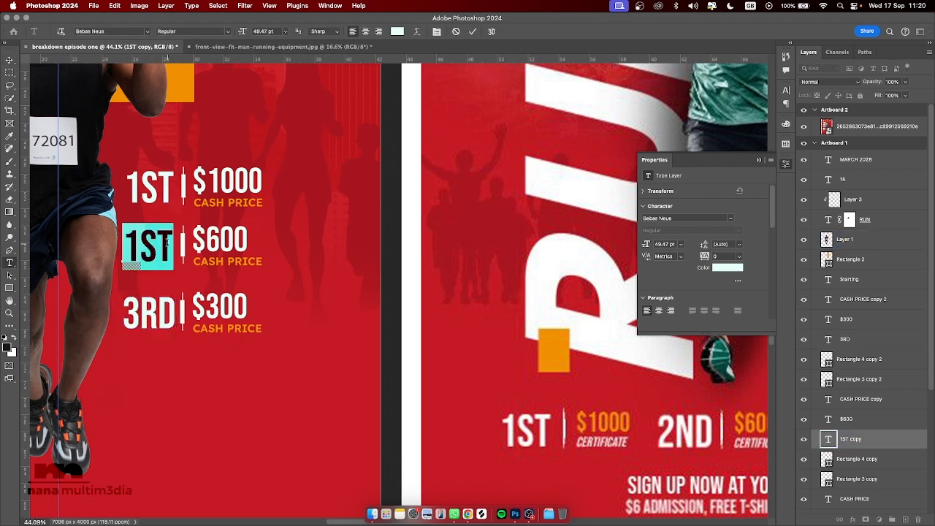
text(2ND)
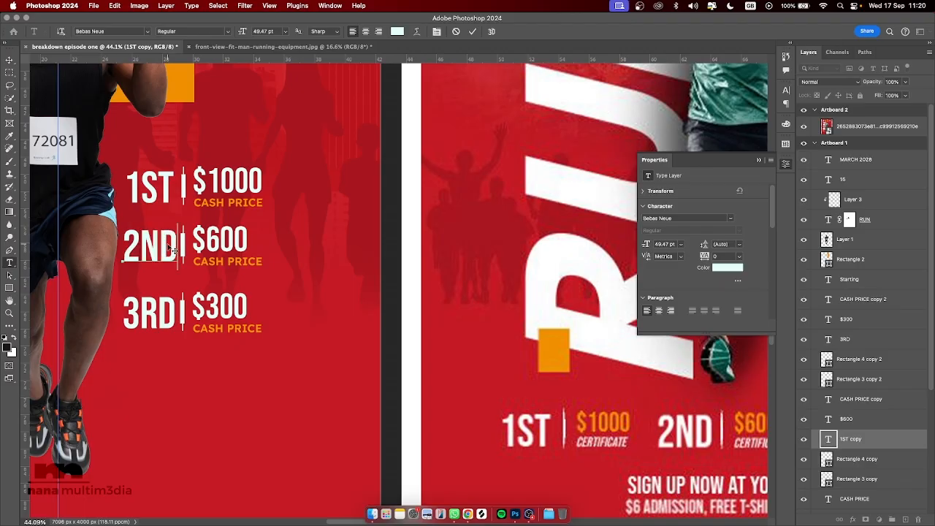
key(super+Return)
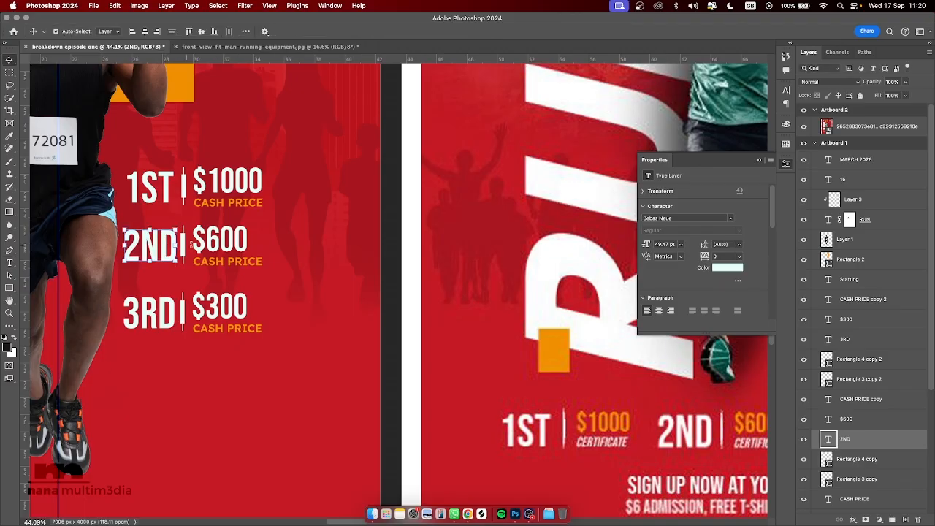
Step: Shift the 2ND and 3RD labels away from the dividers and align their right edges with the 1ST label
click(157, 247)
drag(151, 246, 141, 244)
drag(153, 311, 143, 312)
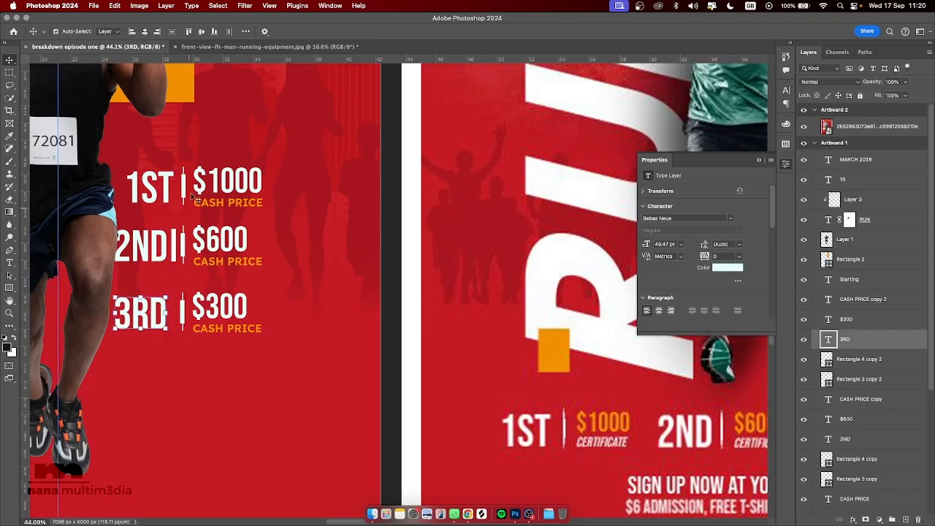
click(165, 246)
shift+click(150, 312)
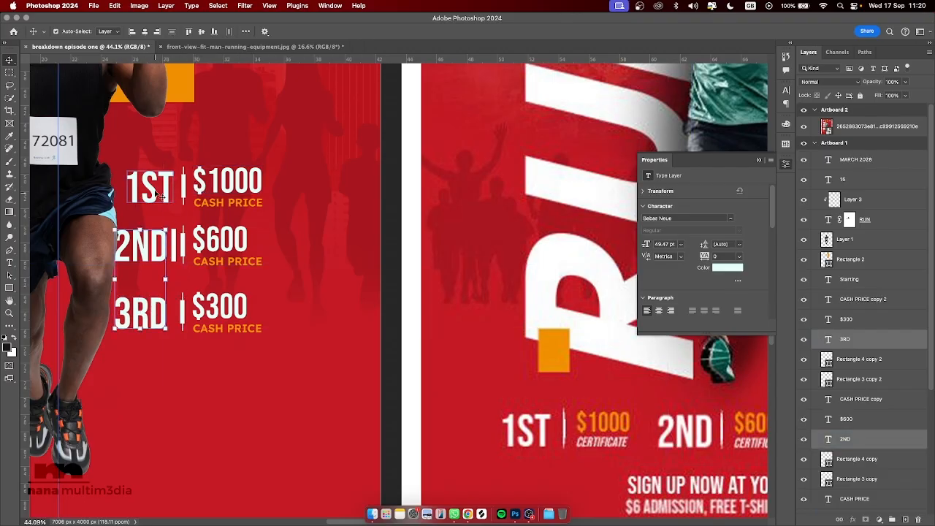
shift+click(171, 188)
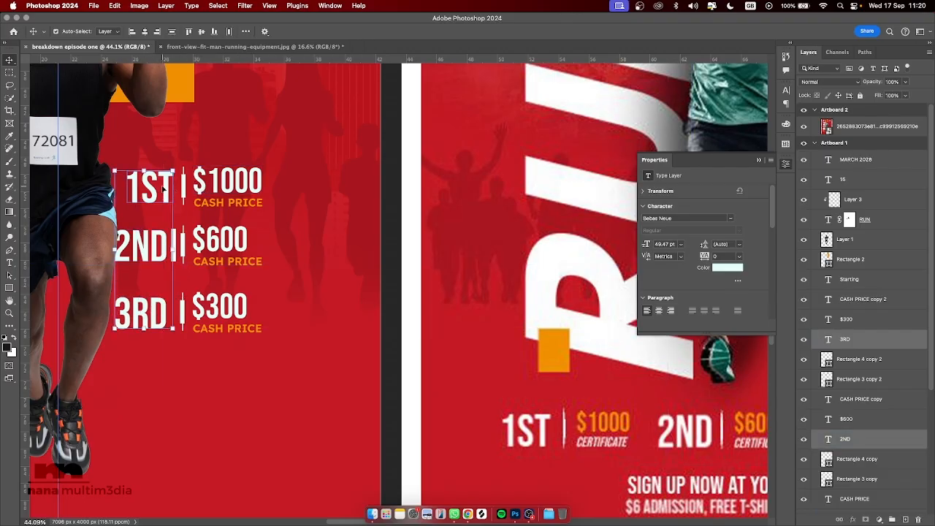
click(157, 30)
click(310, 270)
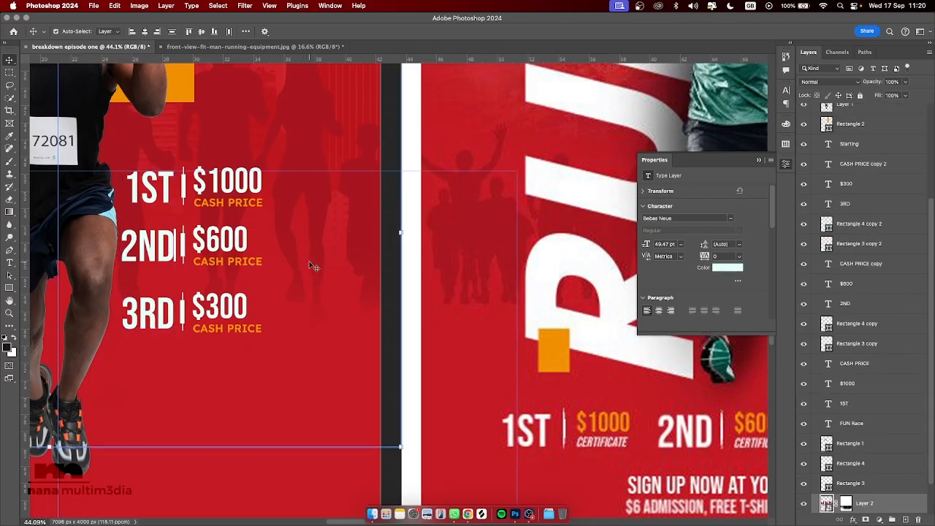
Step: Group the 1ST label, both divider shapes, $1000 and its CASH PRICE text, and convert the group to a smart object
click(223, 247)
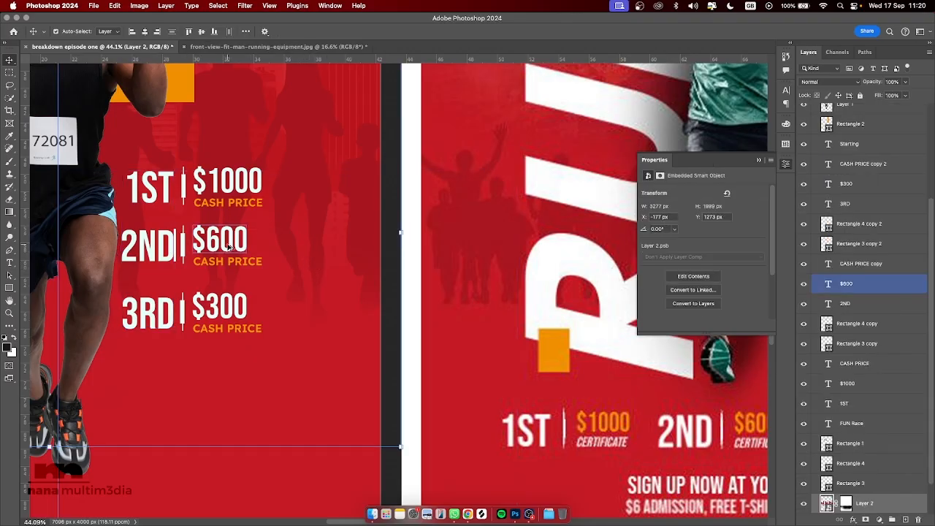
scroll(228, 247, down, 5)
scroll(228, 247, up, 2)
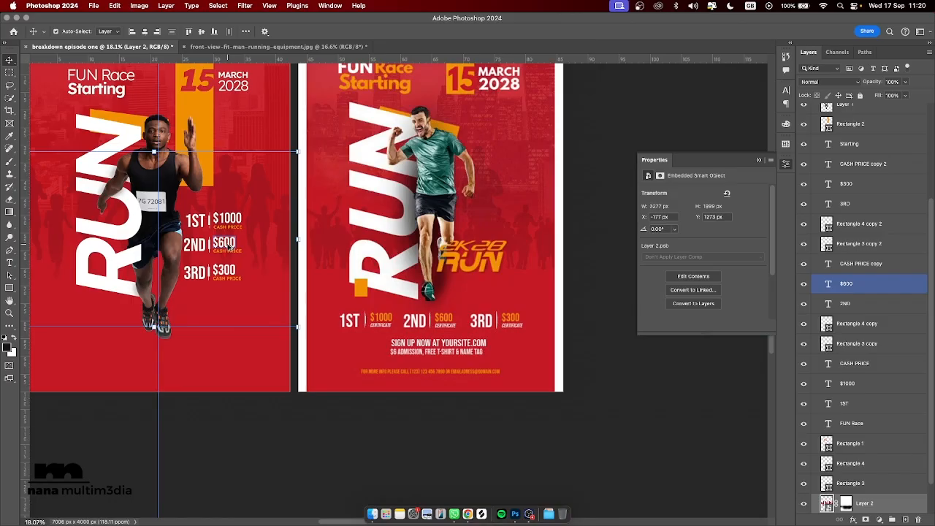
click(199, 220)
scroll(202, 221, up, 1)
scroll(202, 221, left, 1)
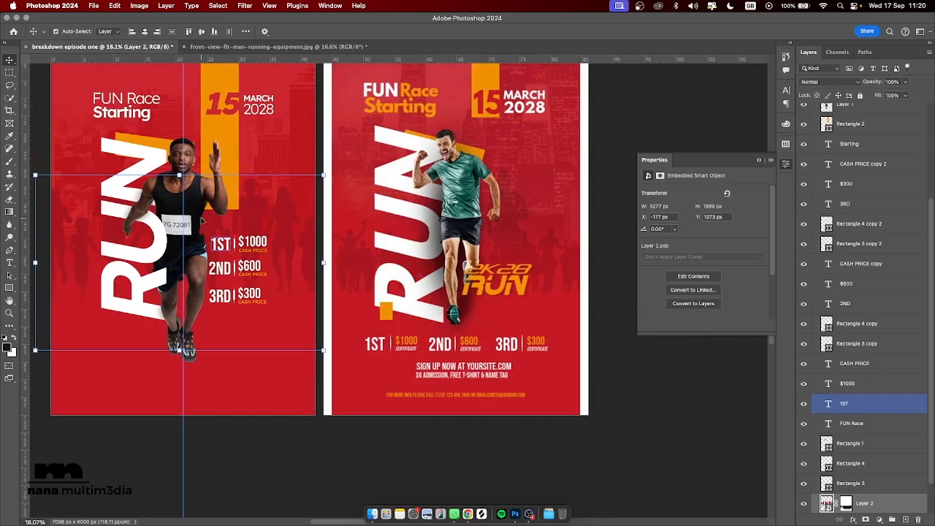
scroll(230, 227, up, 5)
scroll(230, 227, up, 5)
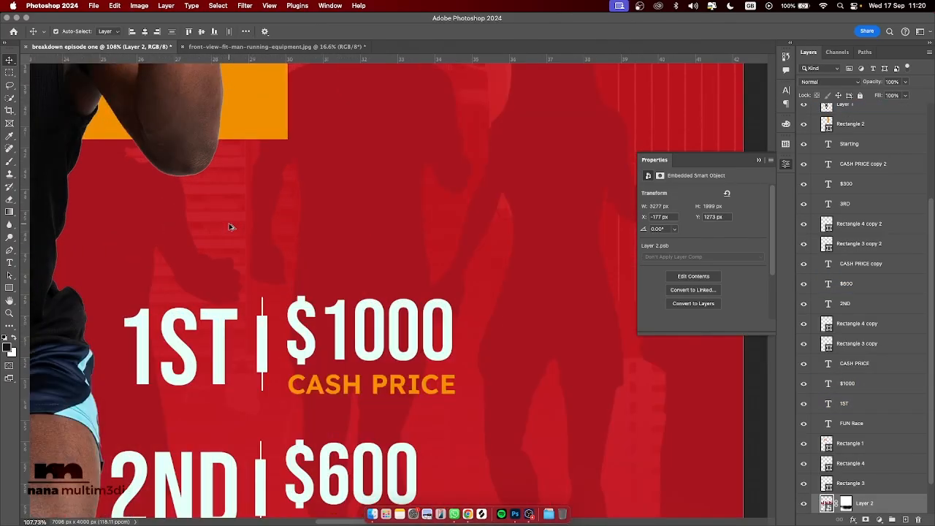
click(227, 222)
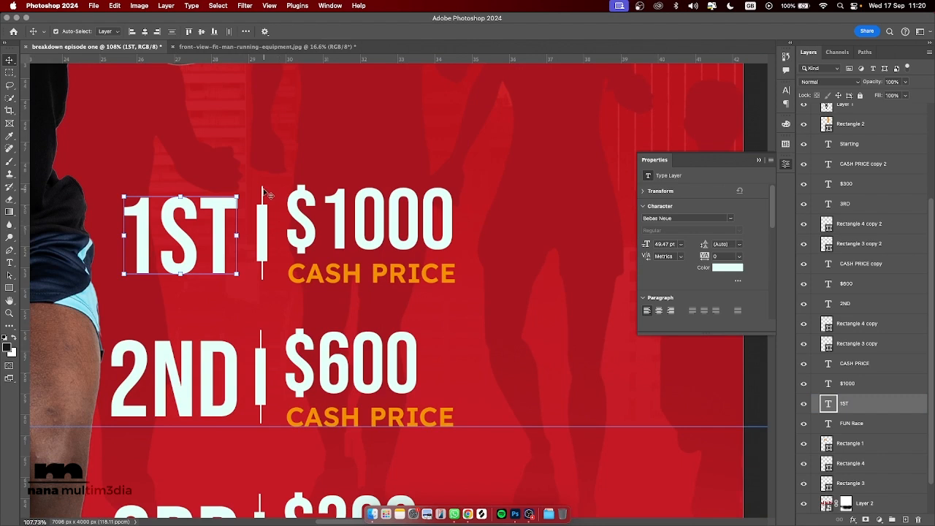
shift+click(259, 215)
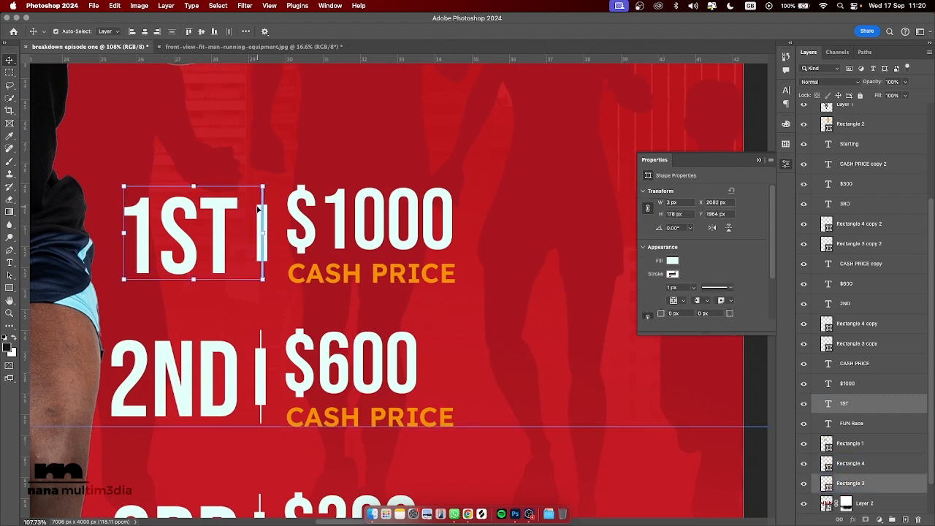
shift+click(332, 198)
shift+click(350, 275)
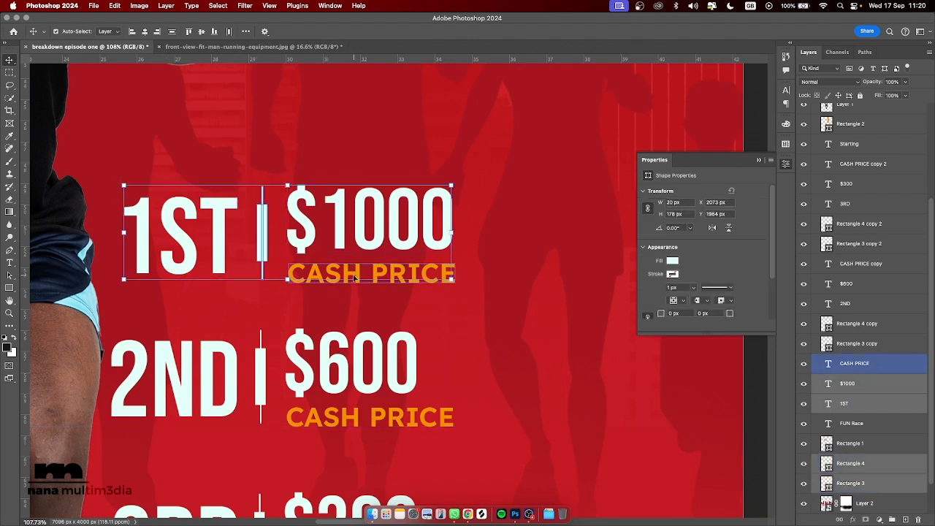
right_click(343, 222)
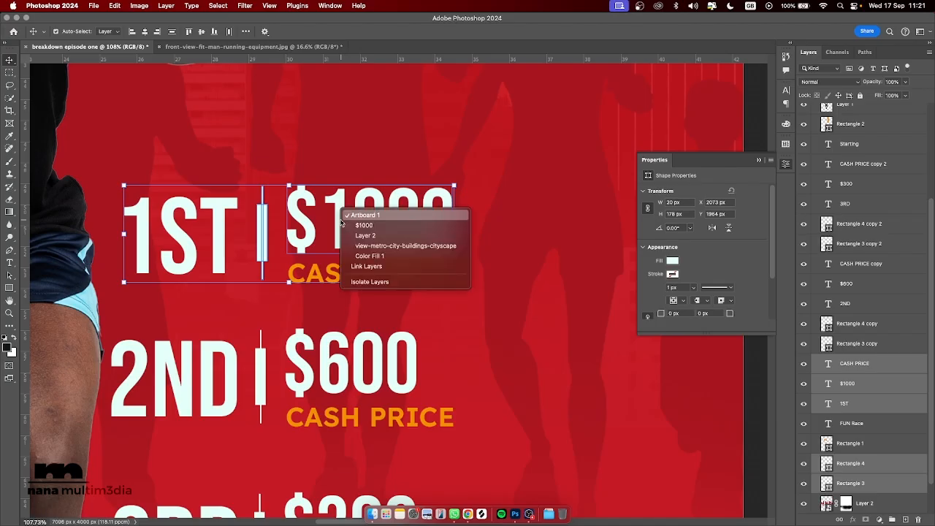
right_click(880, 363)
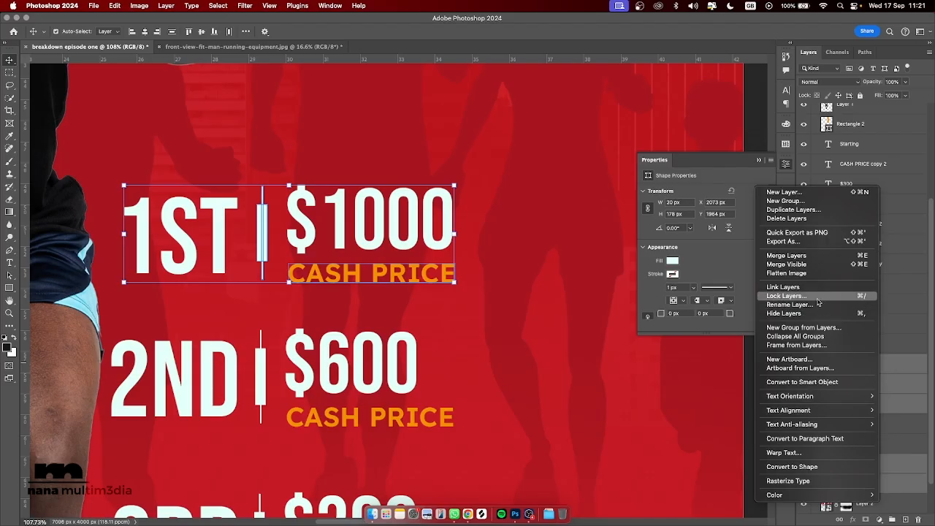
click(888, 363)
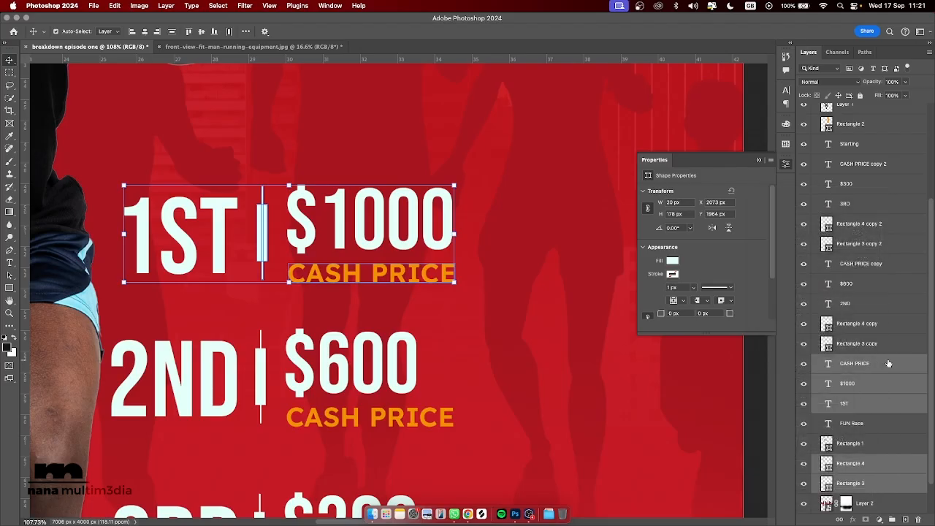
key(super+g)
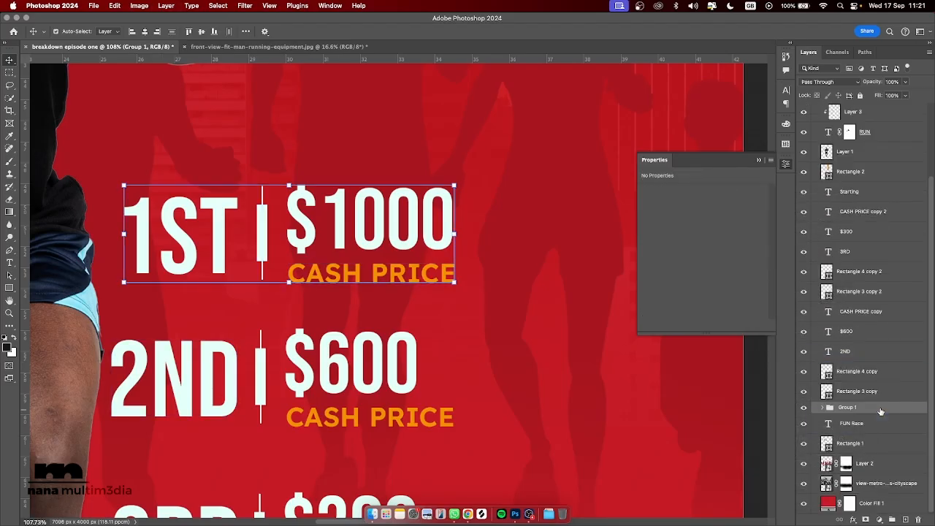
right_click(881, 411)
click(798, 278)
Step: Group the 2ND label, both divider shapes, $600 and its CASH PRICE text, and convert the group to a smart object
click(235, 358)
click(305, 344)
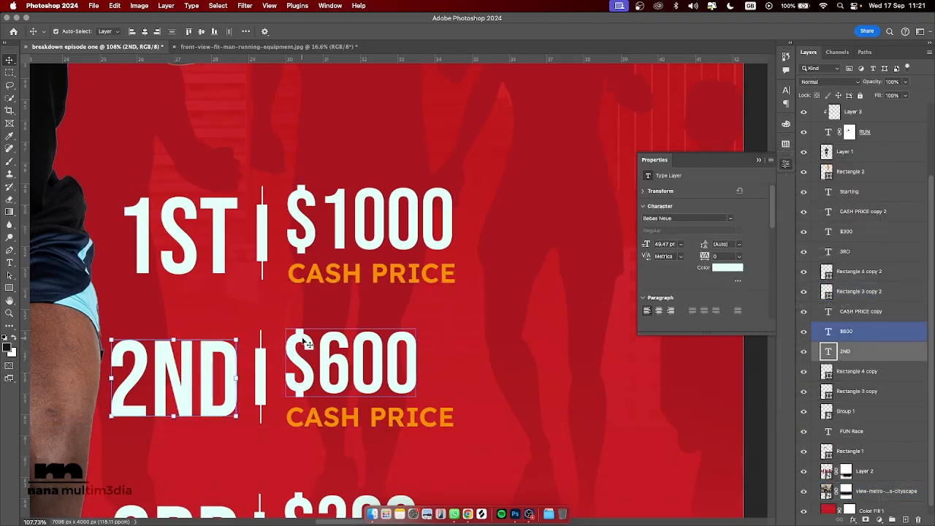
shift+click(305, 343)
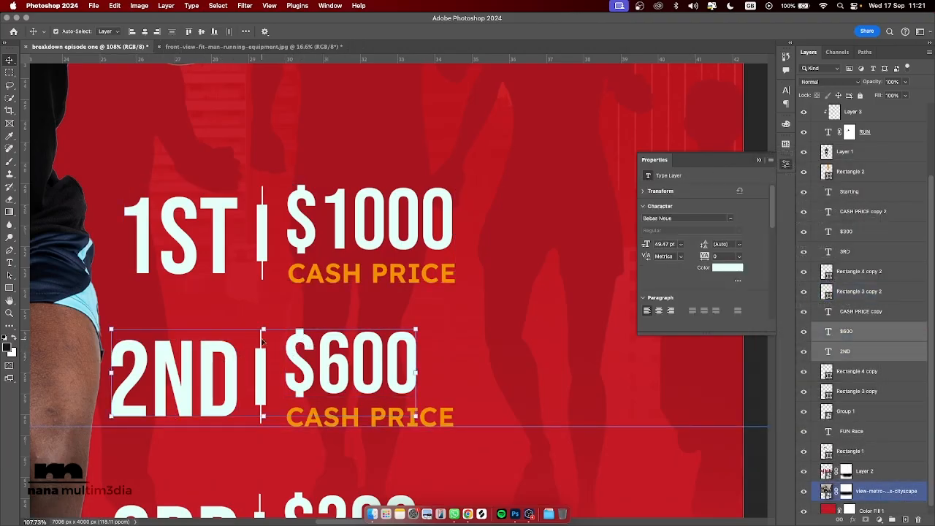
shift+click(264, 354)
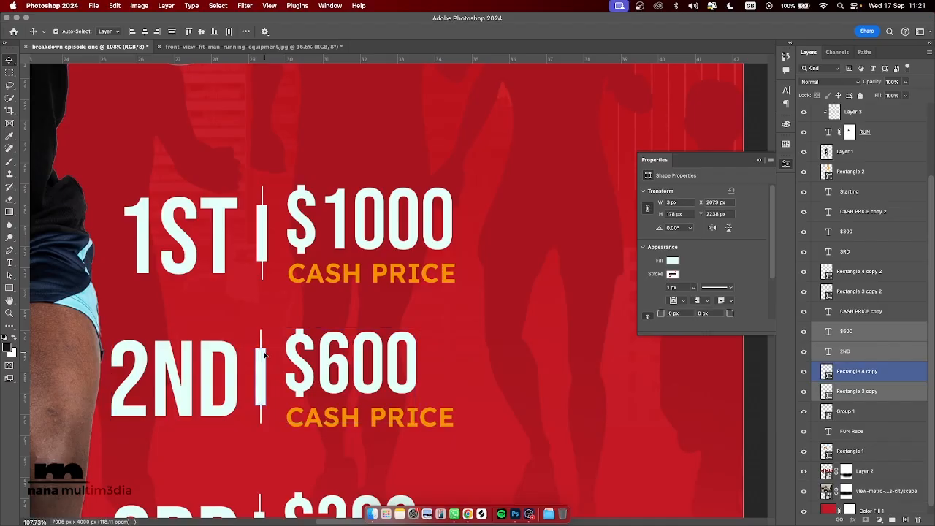
shift+click(316, 415)
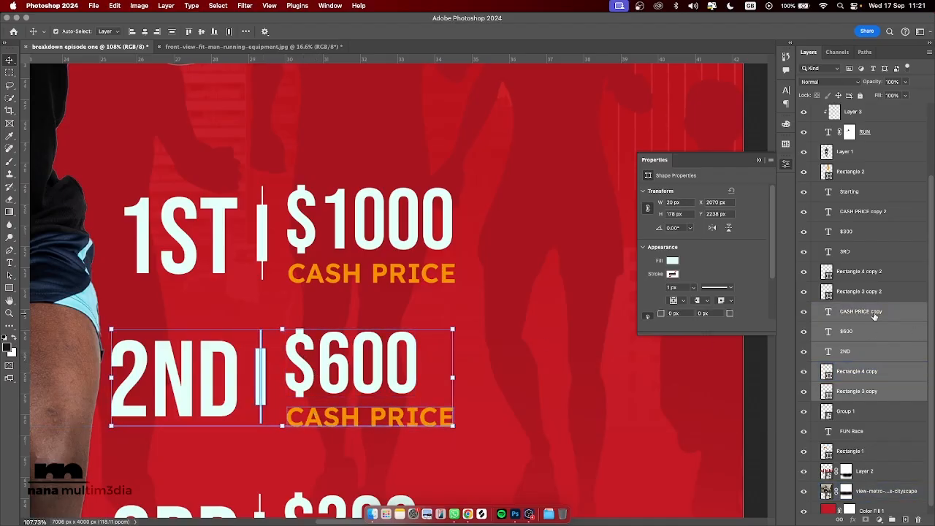
key(super+g)
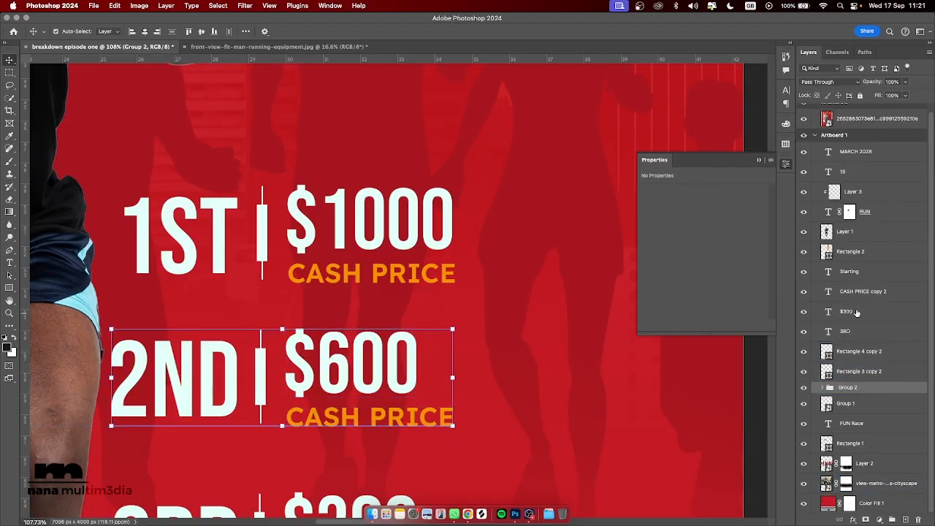
right_click(874, 394)
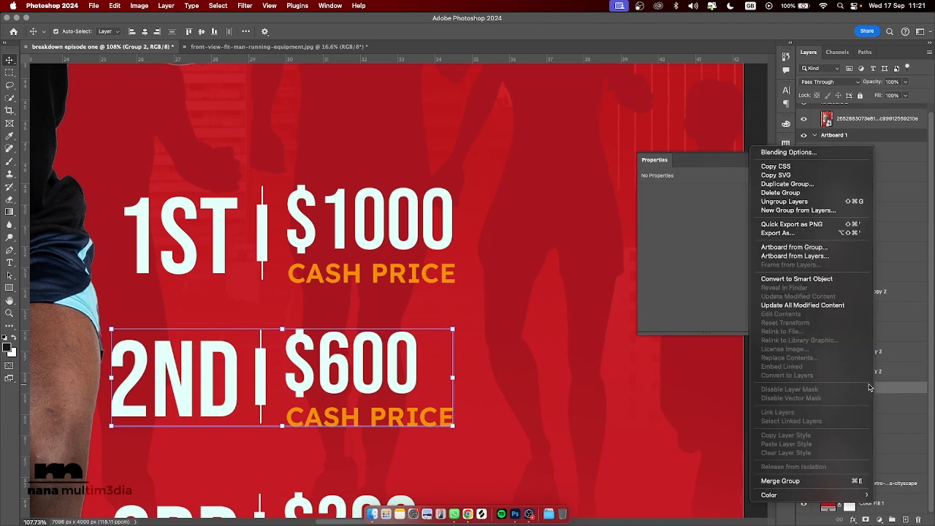
click(796, 279)
Step: Group the 3RD label, both divider shapes, $300 and its CASH PRICE text, and convert the group to a smart object
scroll(475, 354, down, 4)
scroll(473, 352, down, 1)
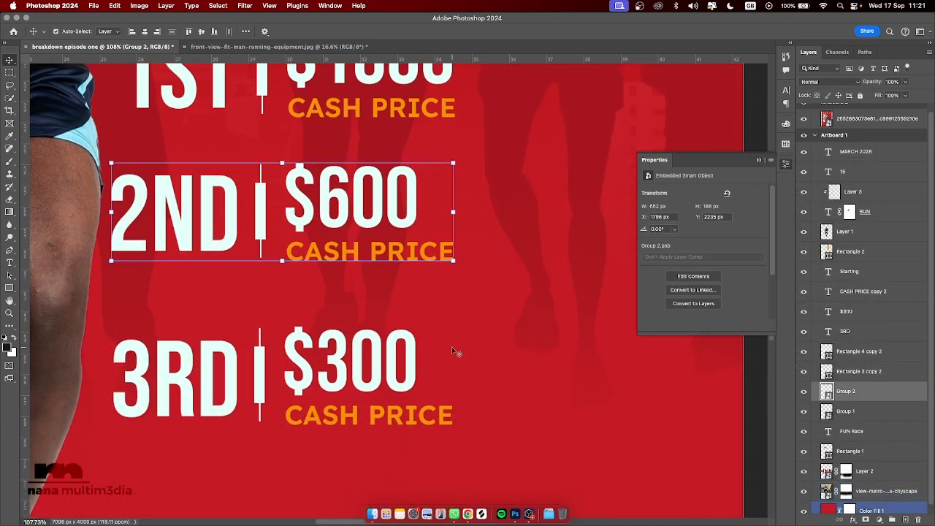
click(263, 341)
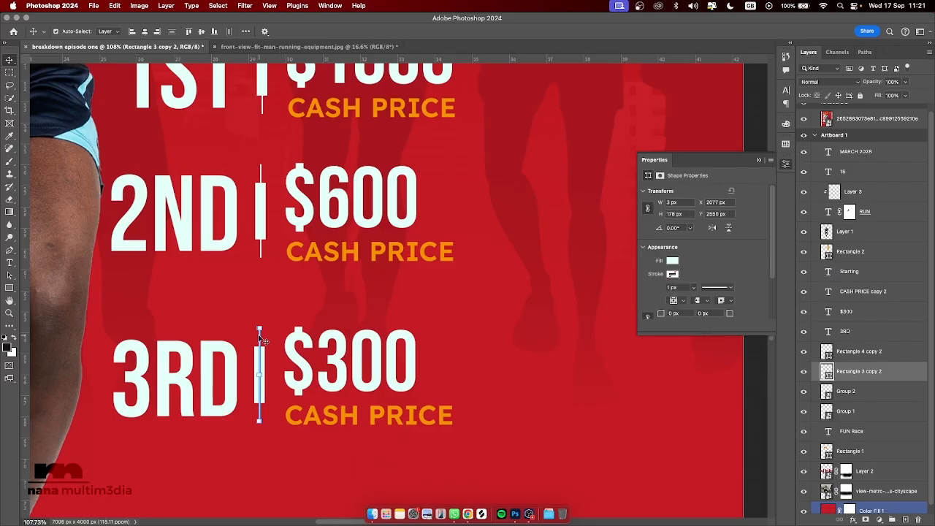
shift+click(210, 353)
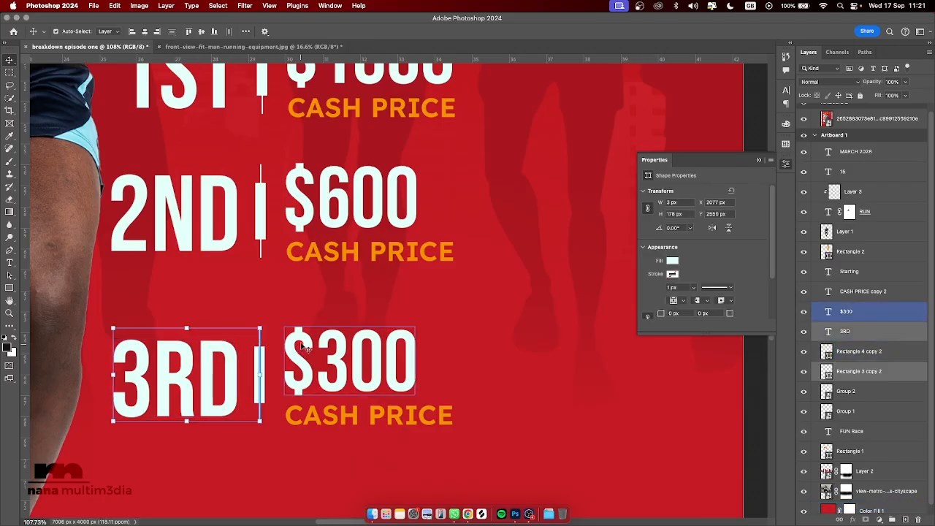
shift+click(308, 347)
shift+click(313, 413)
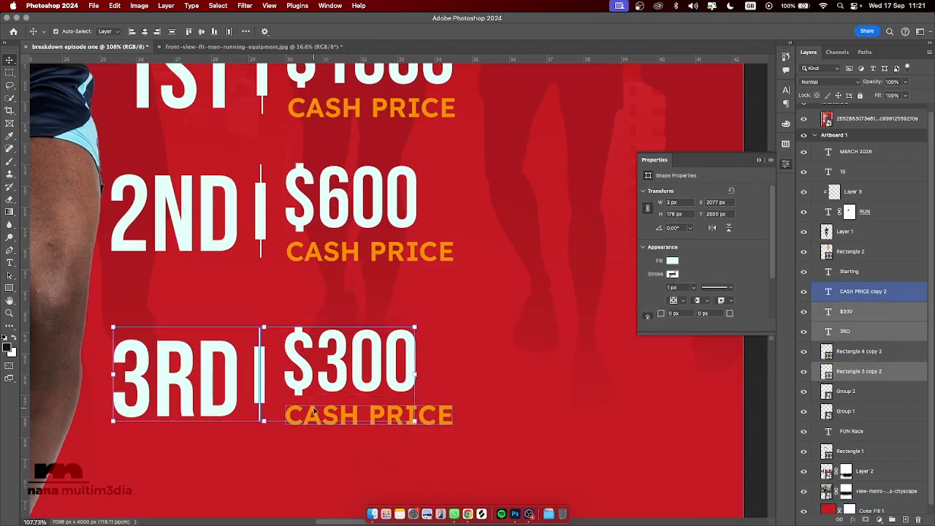
shift+click(255, 352)
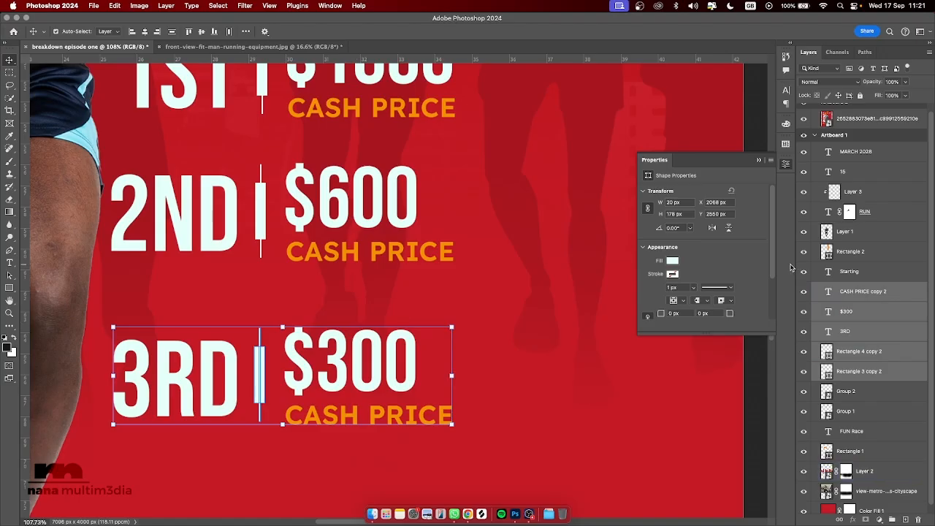
key(super+g)
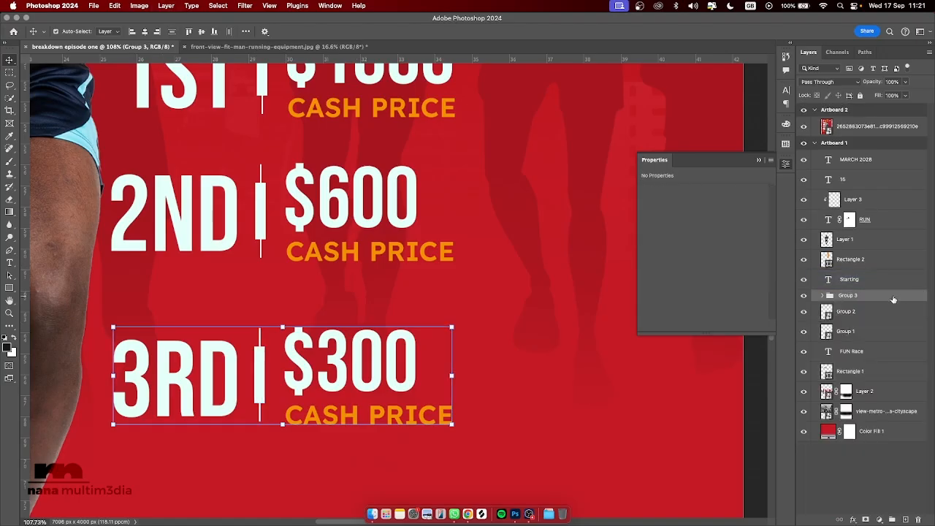
right_click(893, 298)
click(838, 278)
Step: Space the 1ST, 2ND and 3RD prize row smart objects evenly in the vertical direction and line up their right edges
scroll(422, 209, up, 5)
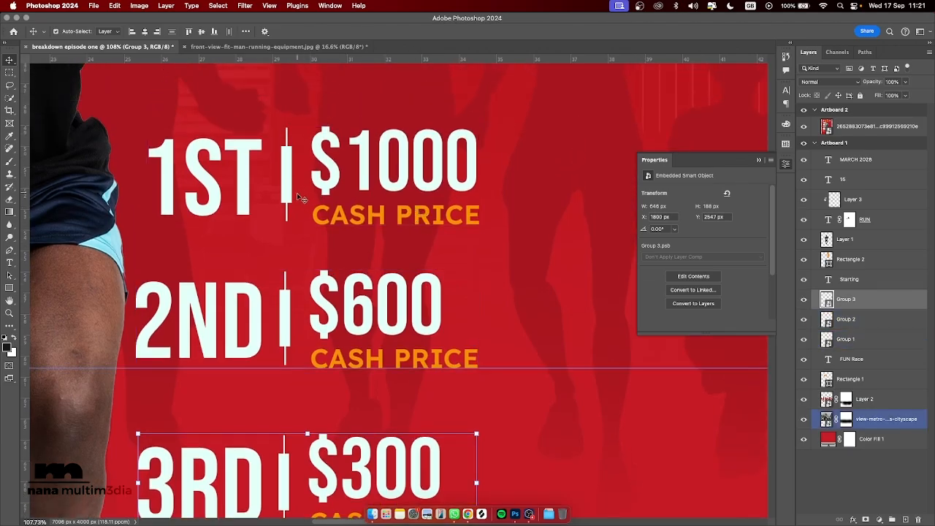
drag(289, 186, 287, 174)
shift+click(291, 285)
scroll(254, 357, right, 2)
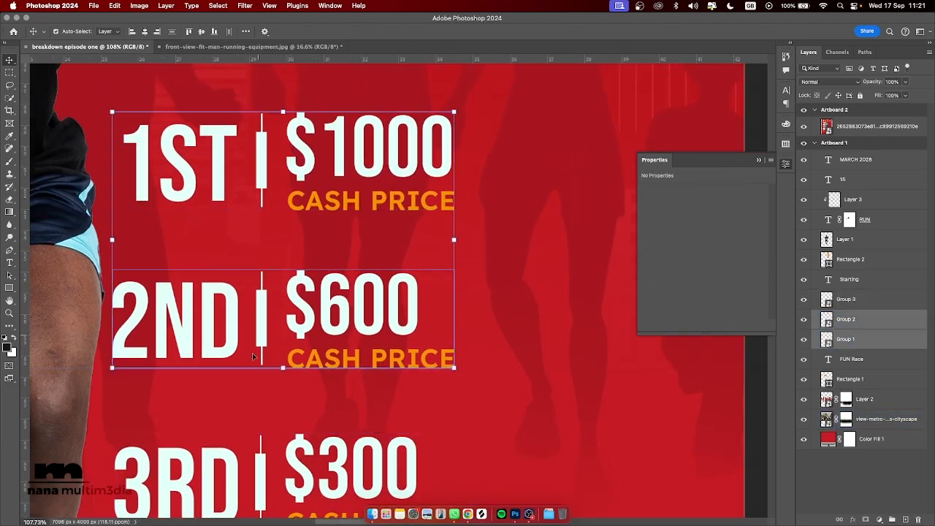
shift+click(264, 460)
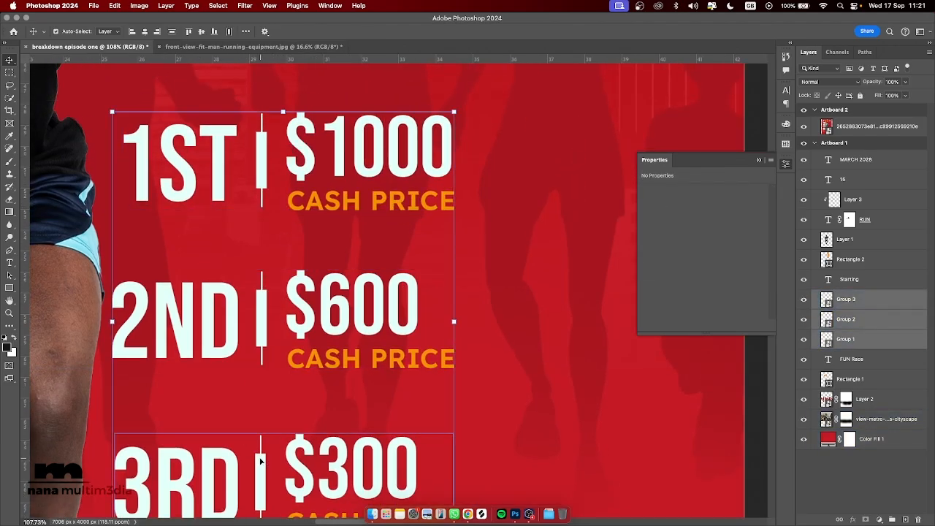
click(172, 32)
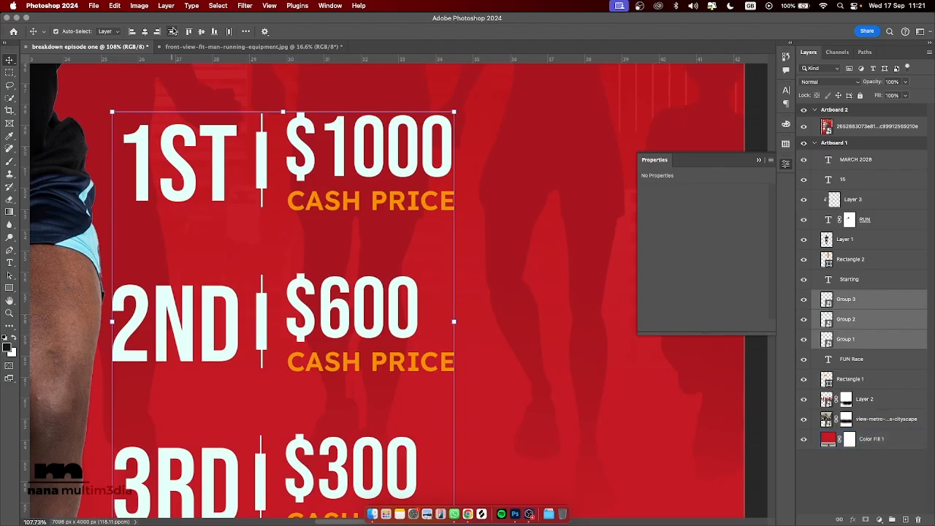
scroll(292, 293, down, 5)
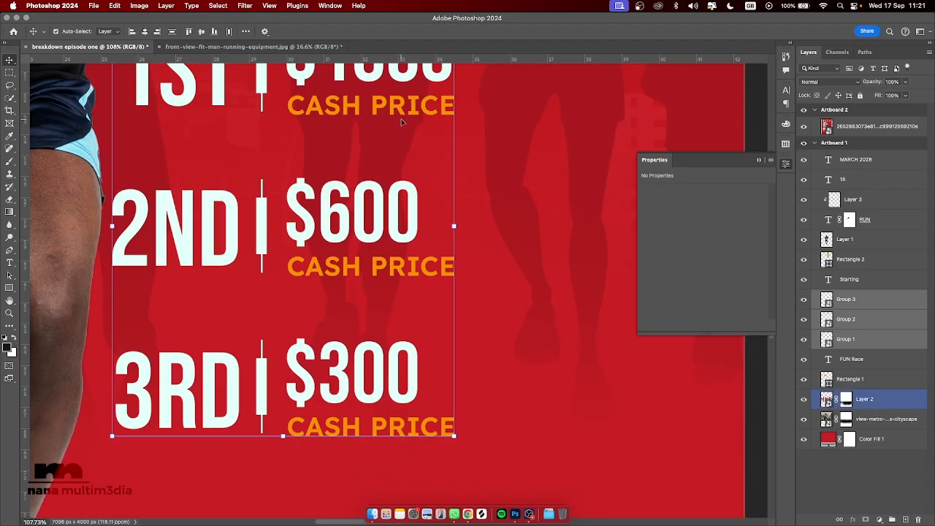
scroll(403, 119, up, 6)
scroll(406, 121, down, 6)
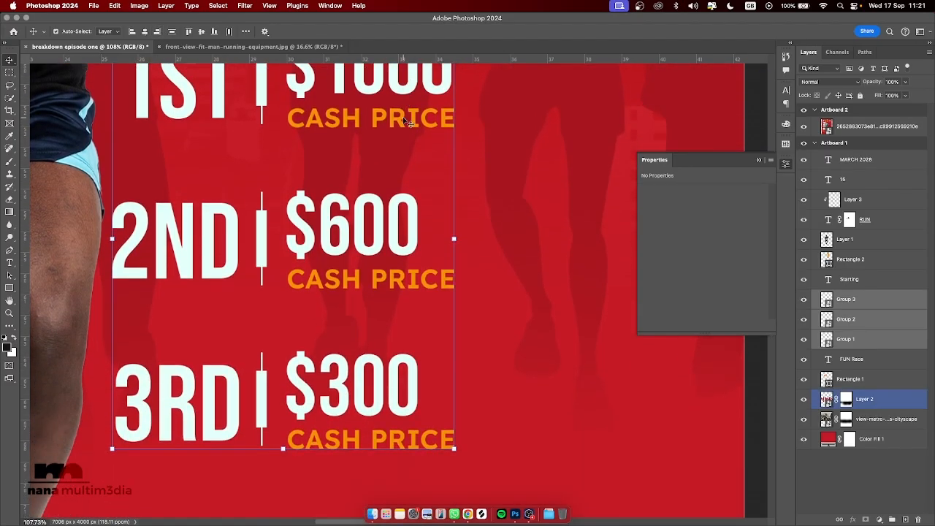
Step: Scale the three prize rows together to about 110% and place them close beside the runner's legs
scroll(413, 125, down, 6)
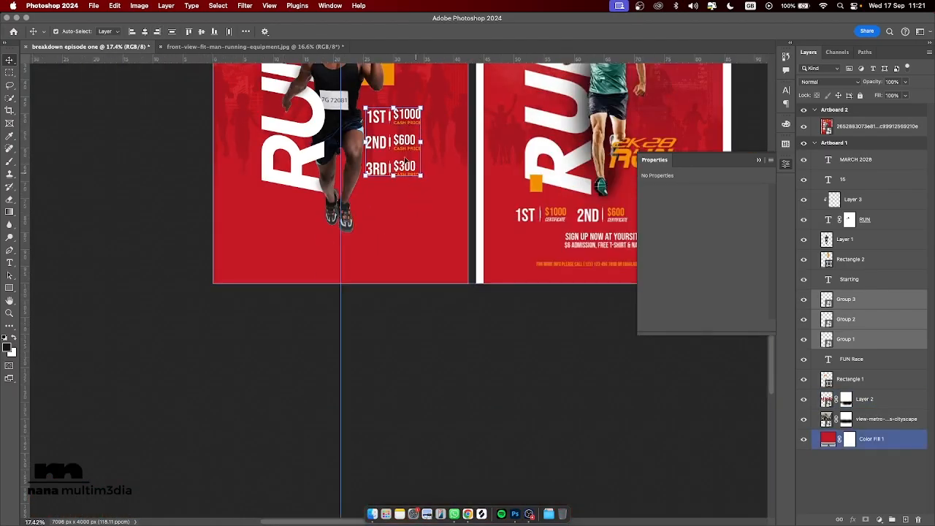
scroll(414, 128, up, 5)
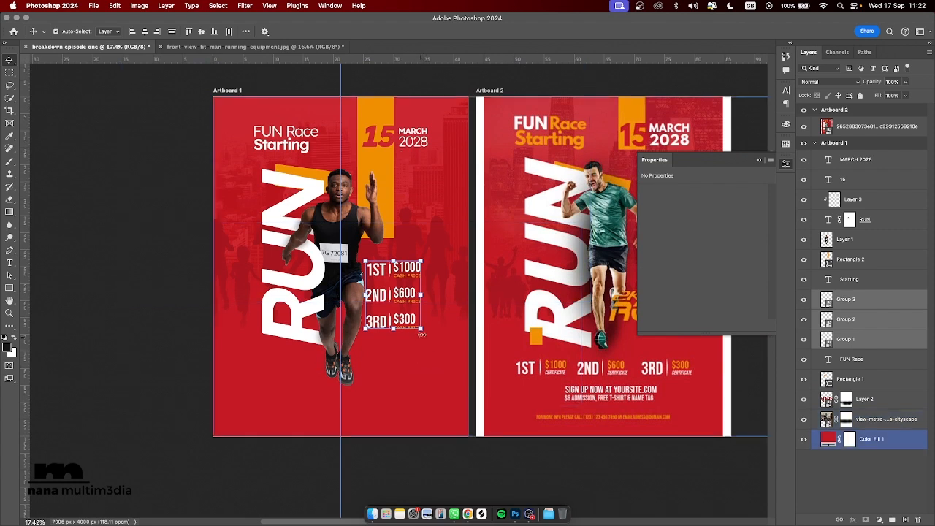
drag(421, 328, 436, 345)
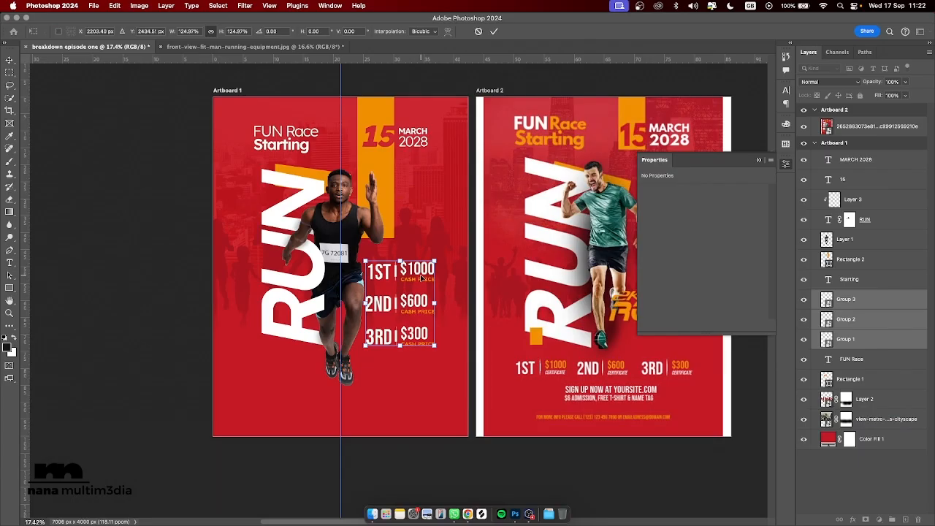
drag(421, 271, 414, 271)
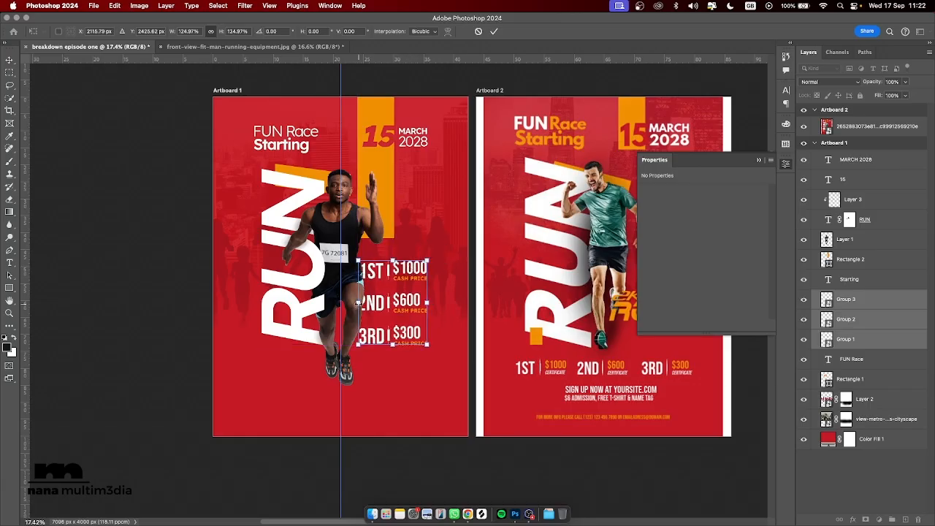
drag(358, 301, 366, 303)
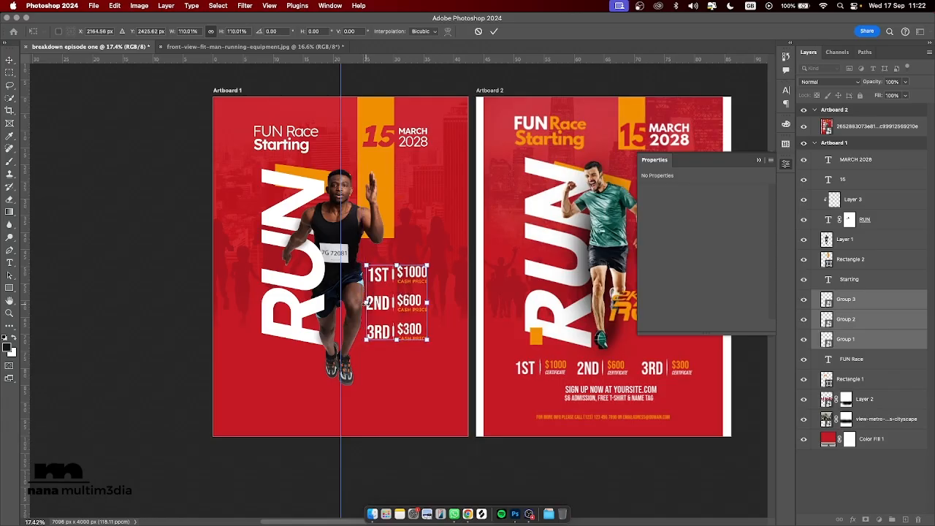
key(Return)
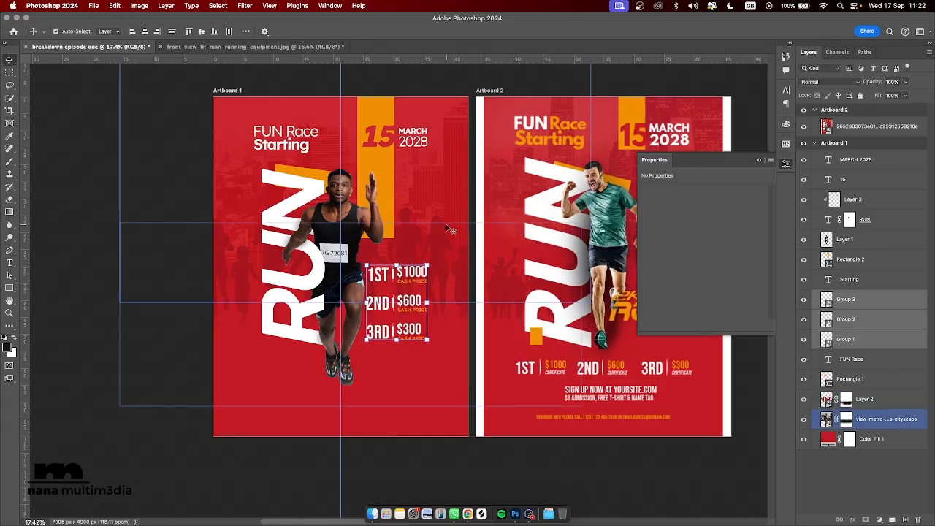
click(512, 314)
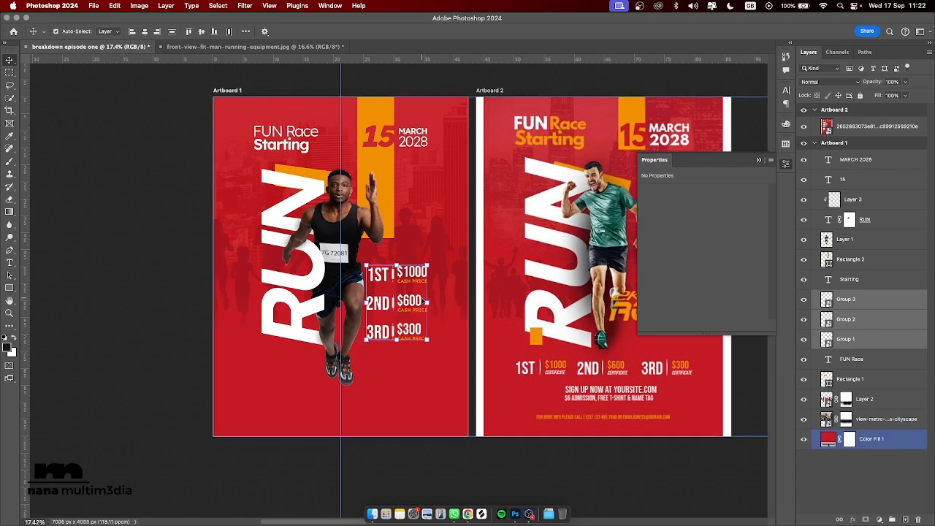
scroll(426, 301, down, 1)
click(423, 302)
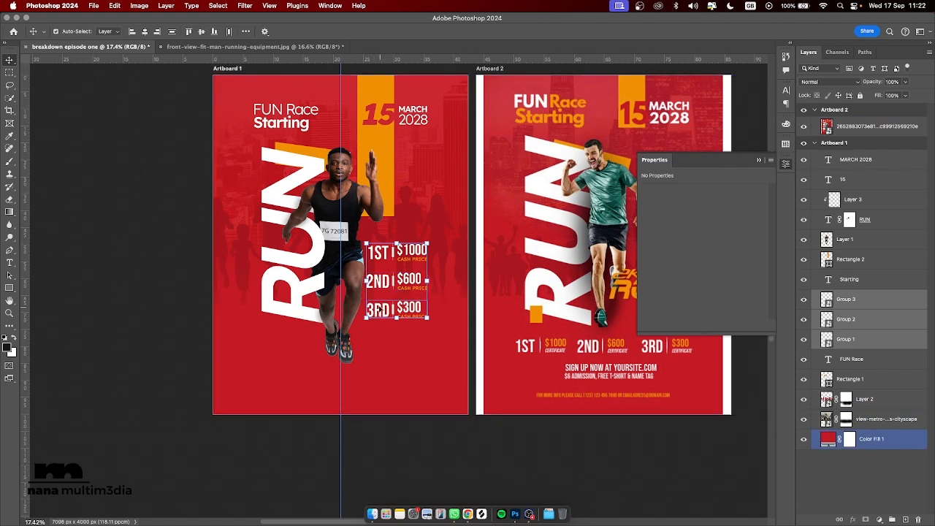
Step: Duplicate the FUN Race text on Artboard 1 and place the copy just below the runner's feet
scroll(582, 356, down, 1)
scroll(582, 356, left, 1)
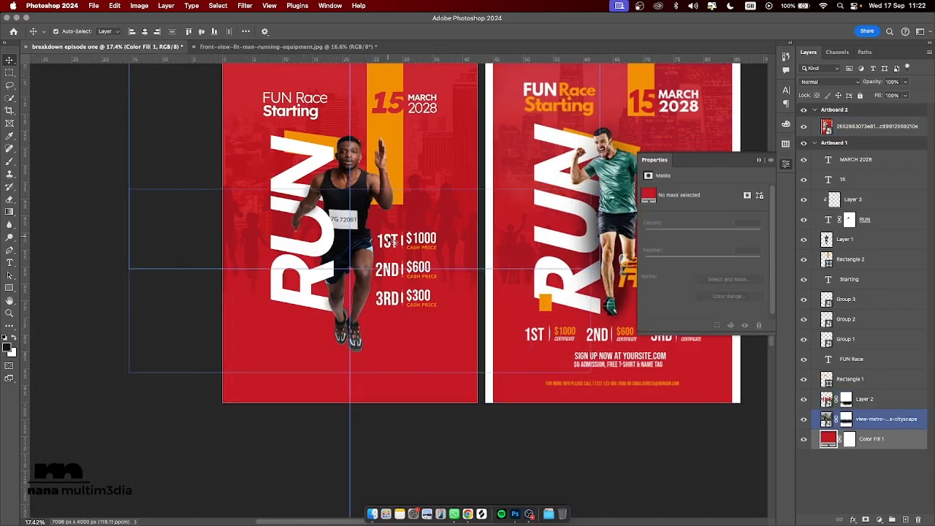
click(319, 85)
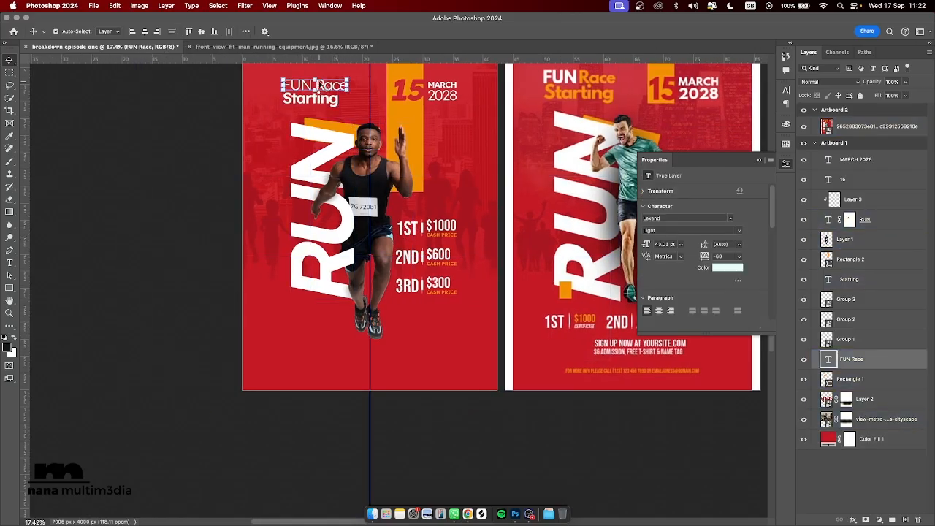
key(super+j)
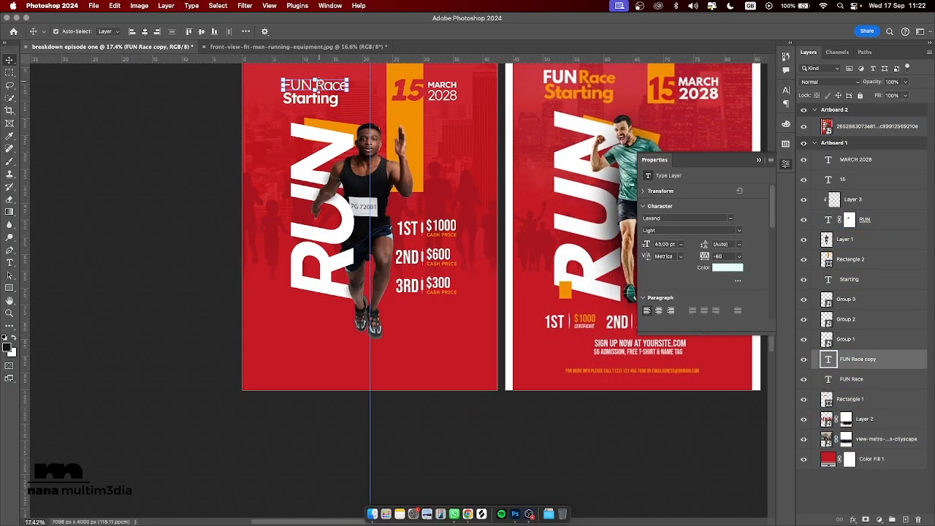
drag(319, 85, 347, 344)
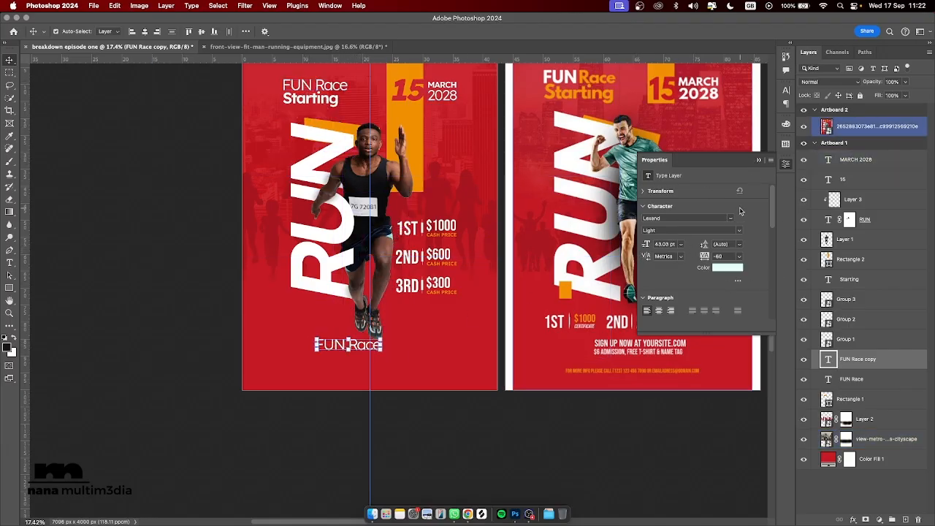
Step: Change the font of the duplicated FUN Race text below the runner to Bebas Neue
click(730, 218)
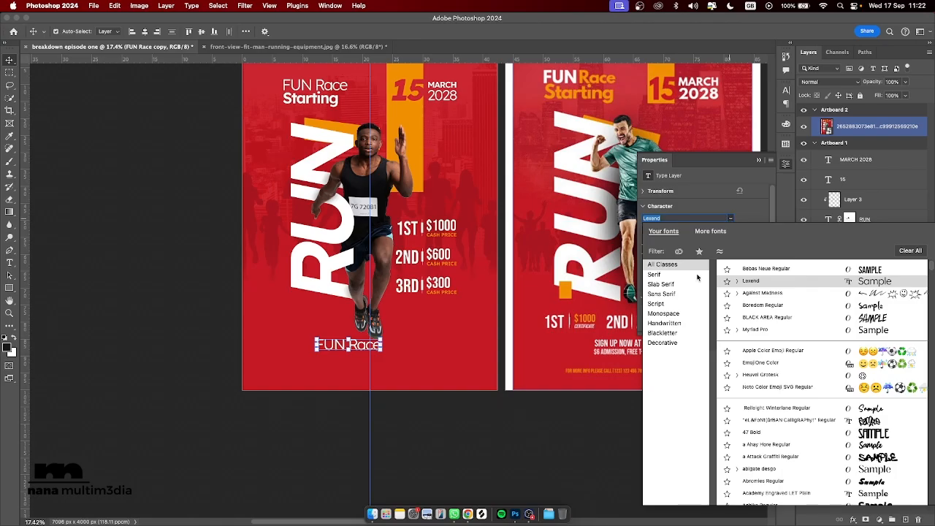
click(748, 270)
click(721, 257)
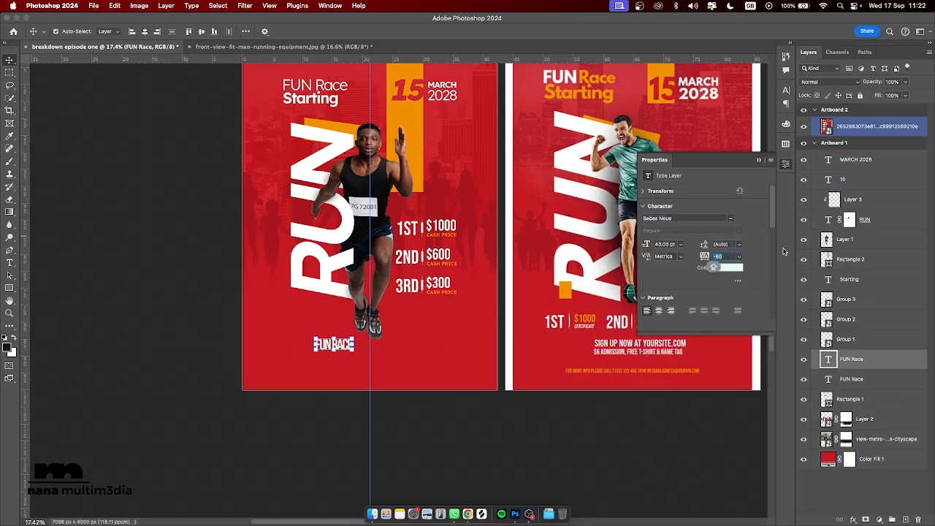
Step: Replace the duplicated text below the runner with "SUBSCRIBE NOW AT NANA MULTIMEDIA"
click(831, 360)
double_click(829, 359)
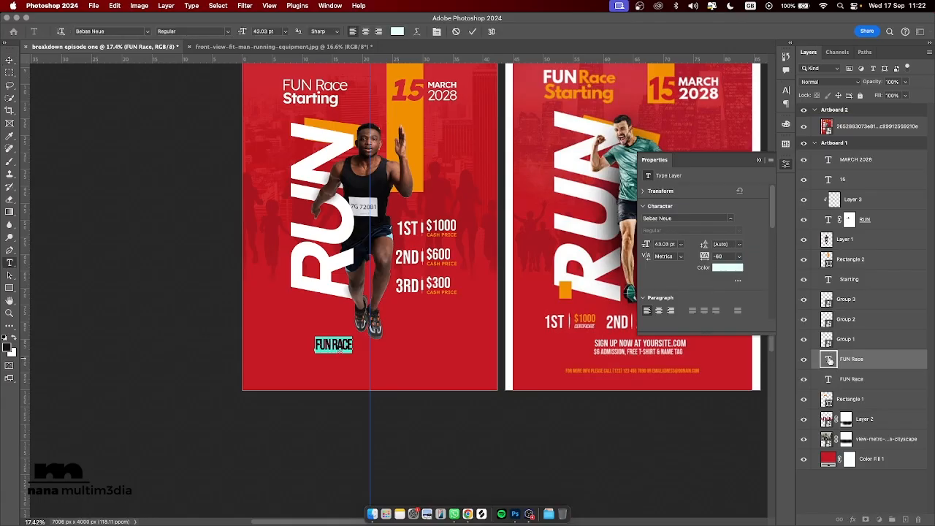
text(SUB)
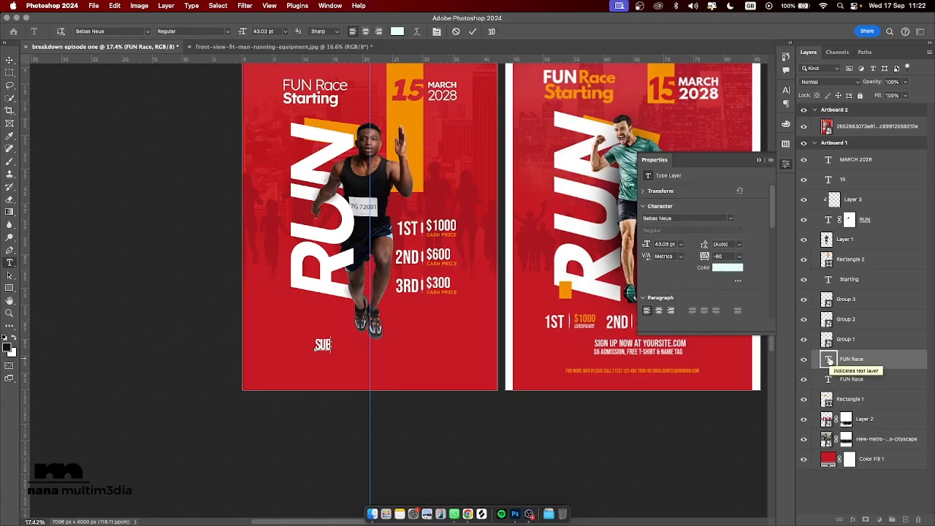
text(SCRIBE N)
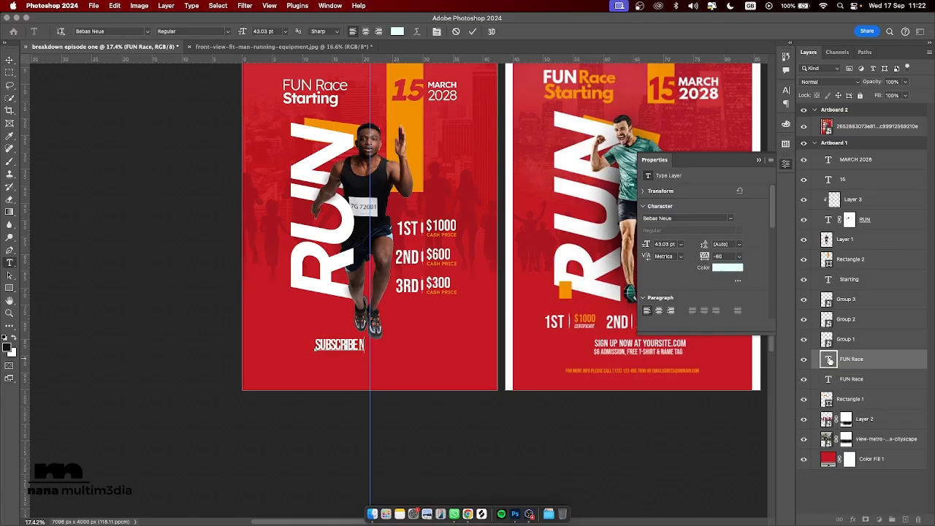
text(OW AT NAN)
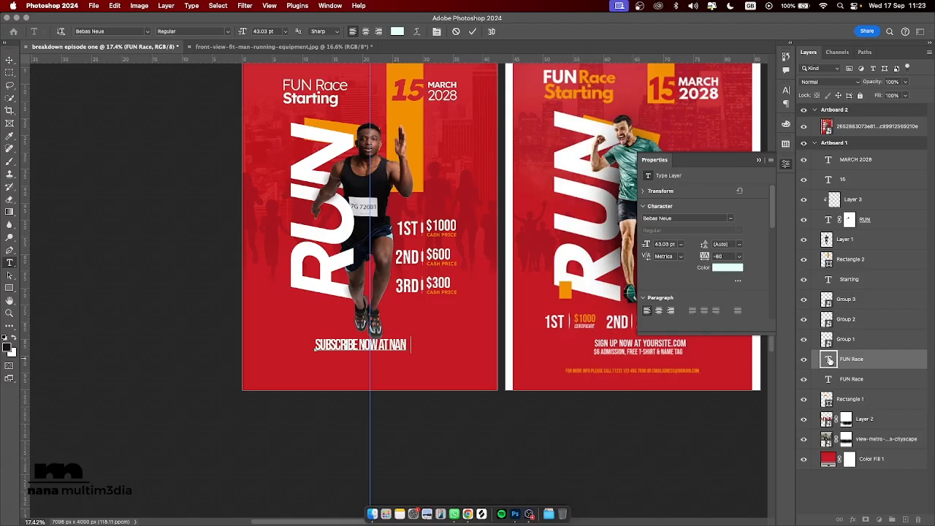
text(A MULTIMEDIA)
click(830, 361)
key(v)
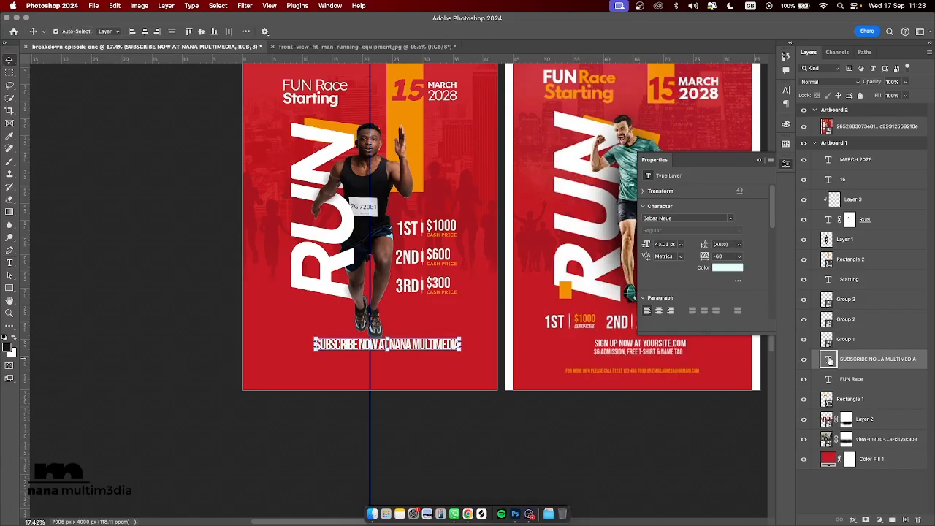
Step: Set the tracking of the SUBSCRIBE NOW AT NANA MULTIMEDIA line to 20
click(723, 256)
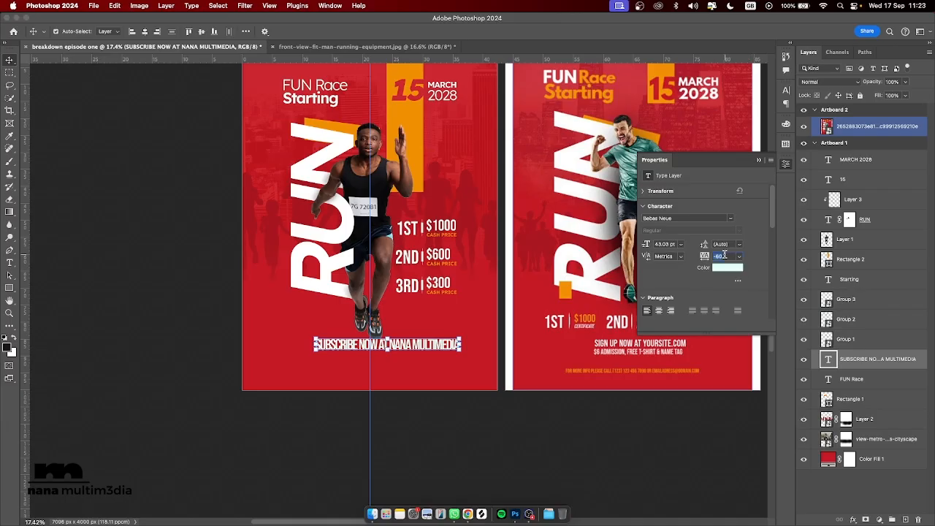
text(20)
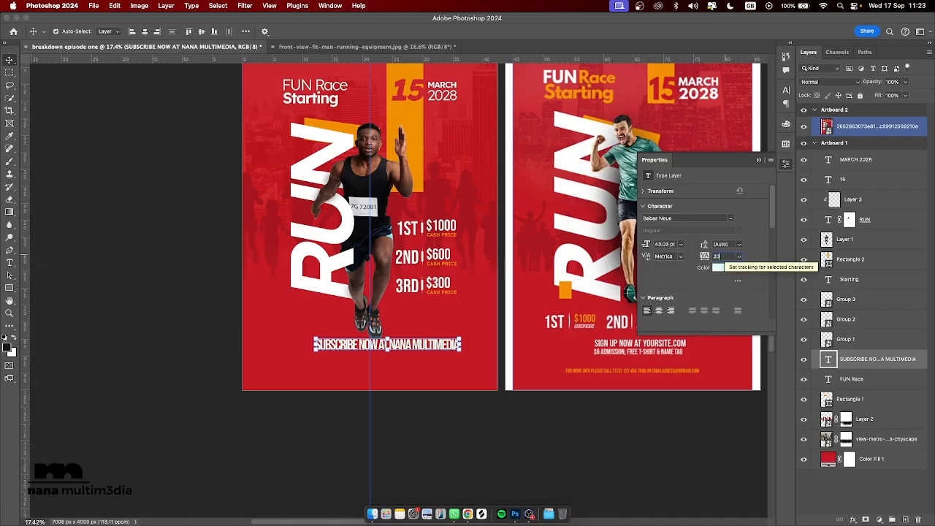
key(Return)
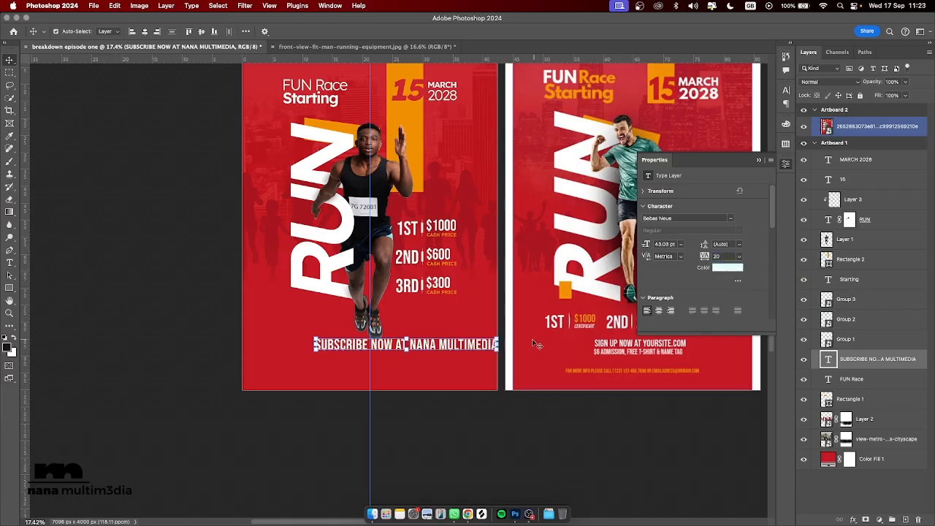
Step: Scale the SUBSCRIBE NOW line down to about 72% and centre it on the vertical guide below the runner
drag(498, 338, 402, 348)
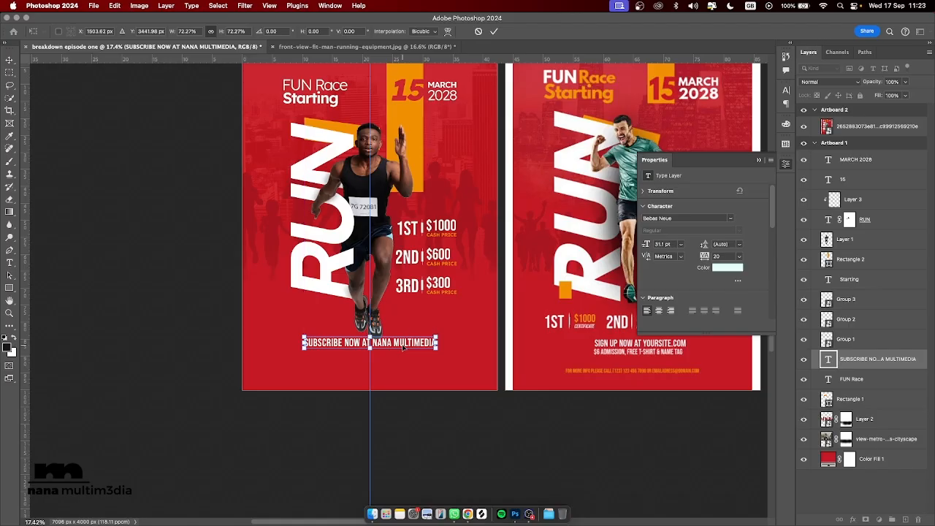
key(Return)
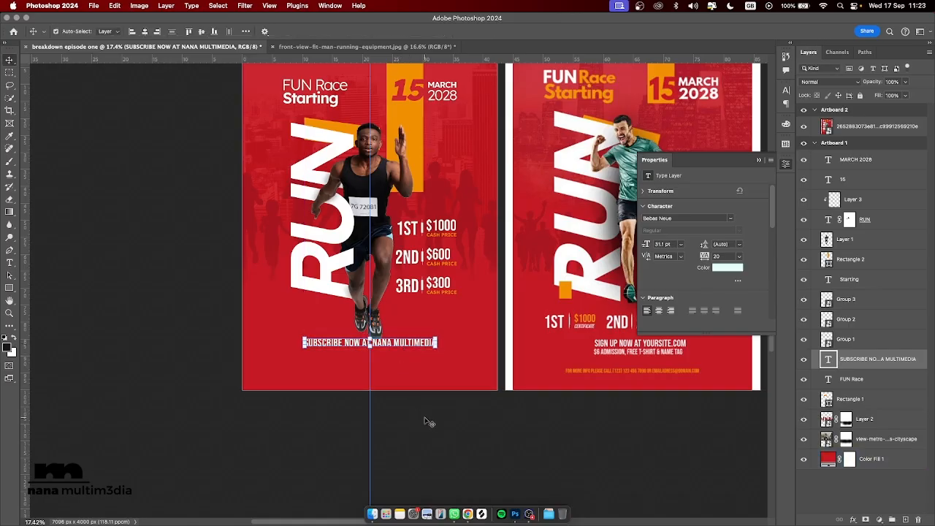
click(428, 422)
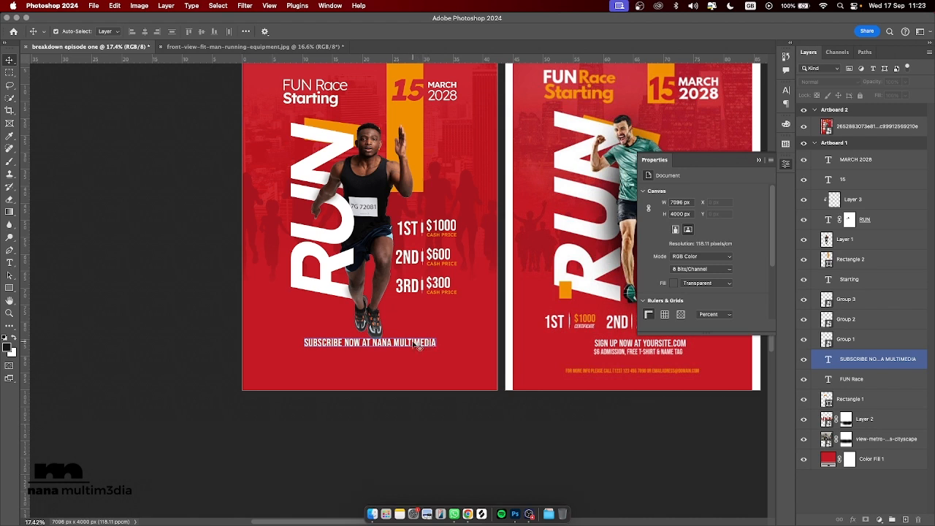
Step: Add a second line to the SUBSCRIBE NOW text reading "ALSO SHARE, LIKE AND DROP A COMMEN ON WHAT YOU WANT TO SEE"
click(415, 344)
double_click(413, 343)
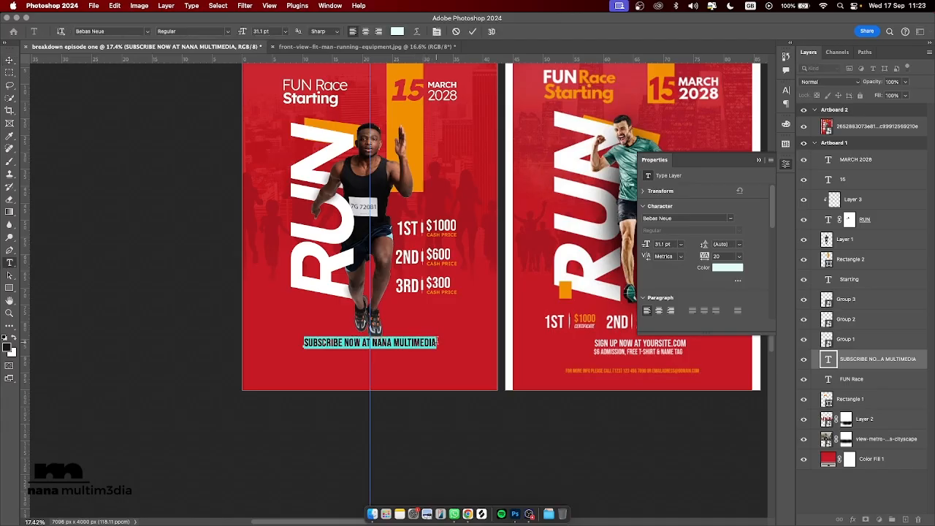
click(437, 343)
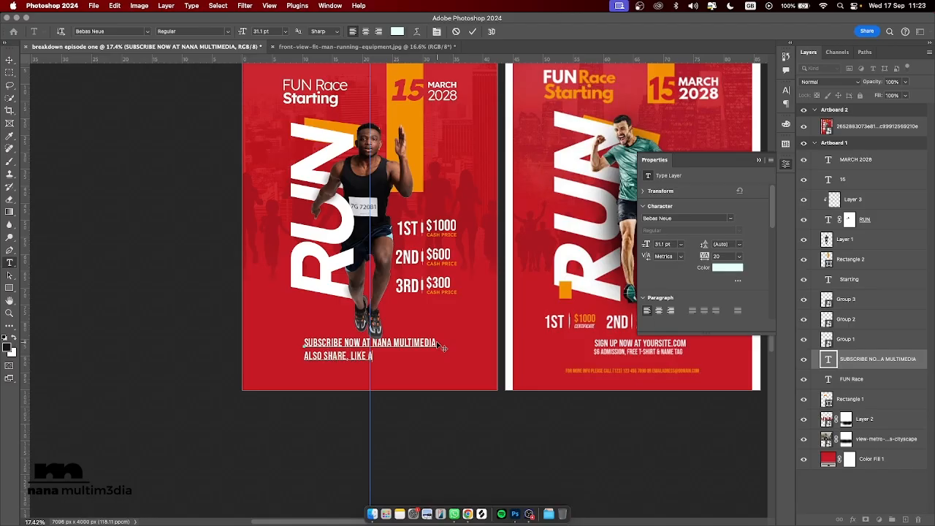
text(ND DROP A)
text(COMMEN)
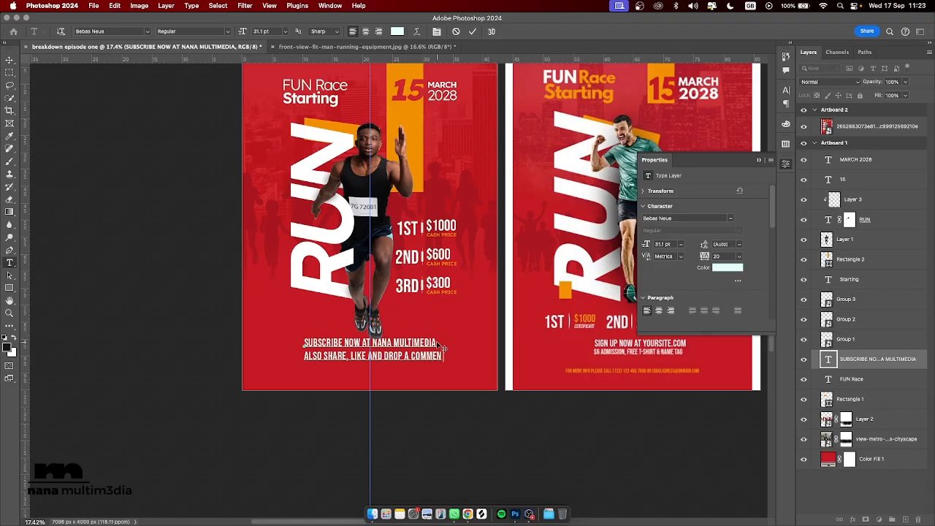
text( ON WHAT YOU W)
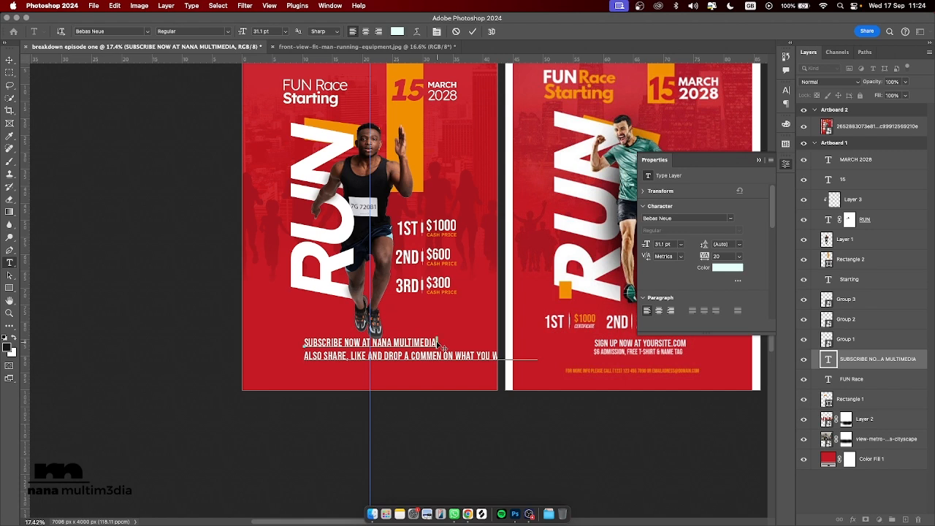
Step: Set the ALSO SHARE line's tracking to 0 and its font size to 19 pt
drag(304, 356, 438, 344)
key(shift+End)
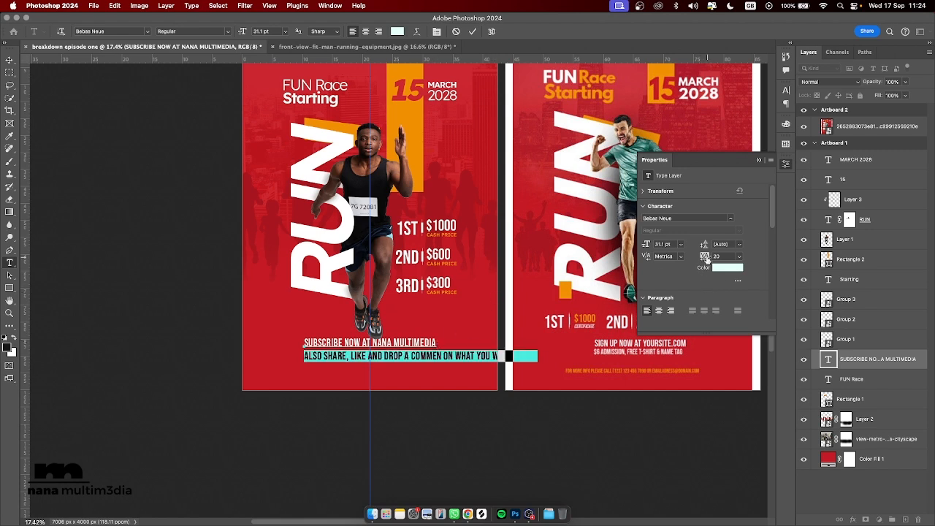
drag(710, 257, 703, 256)
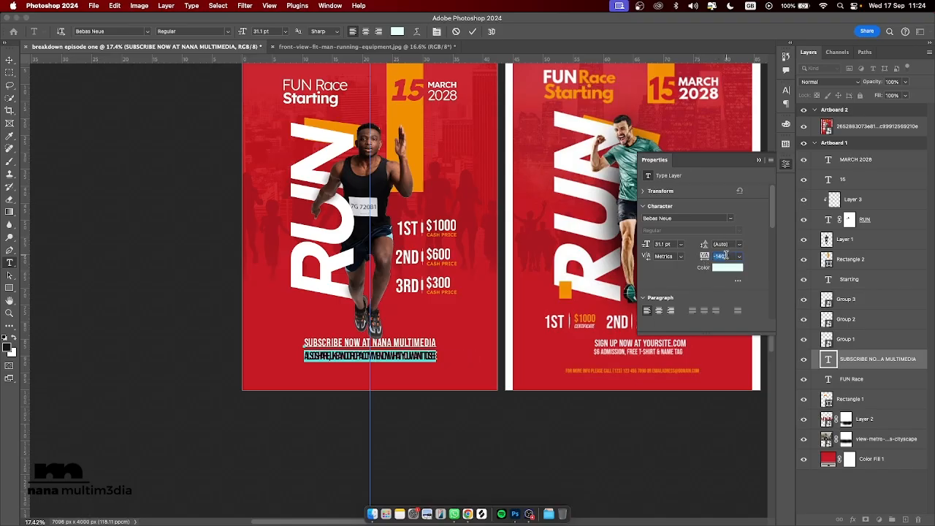
text(0)
key(Return)
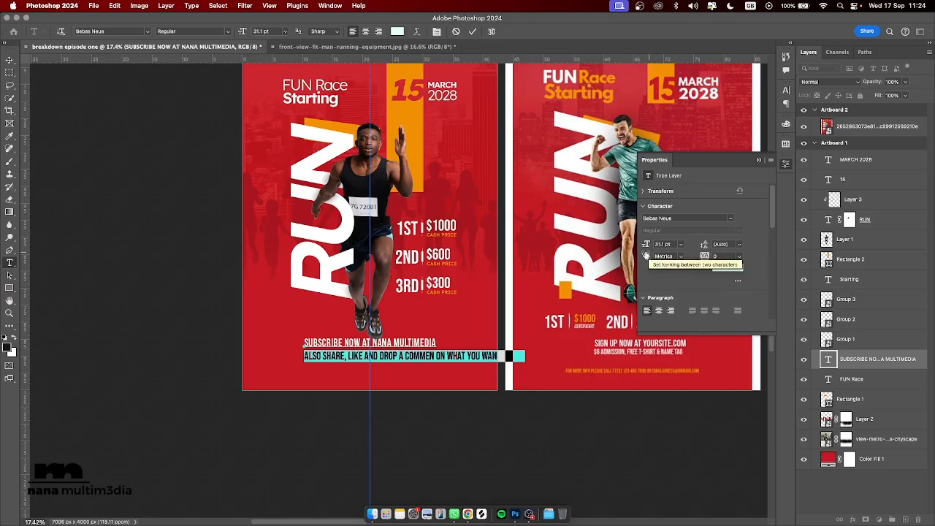
drag(646, 245, 640, 246)
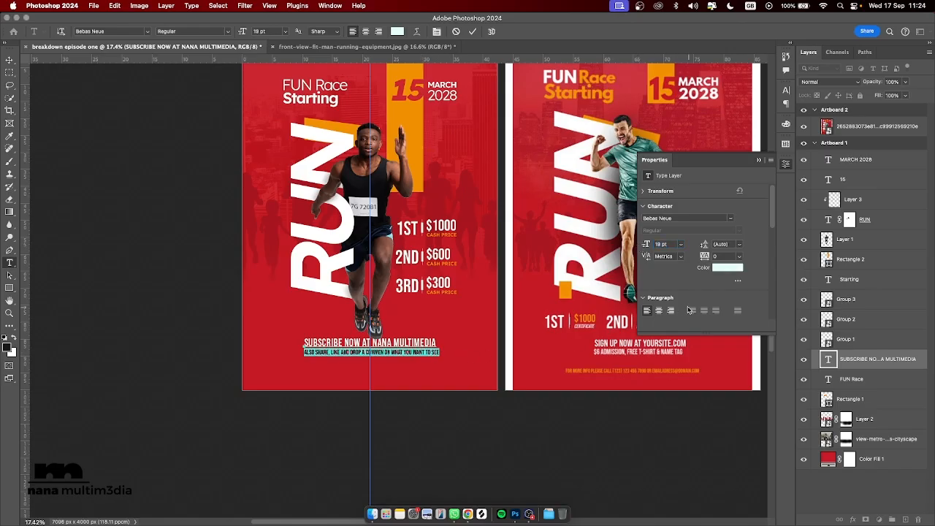
Step: Centre-align both lines of the SUBSCRIBE NOW text and reposition the block centred on the vertical guide below the runner
click(412, 352)
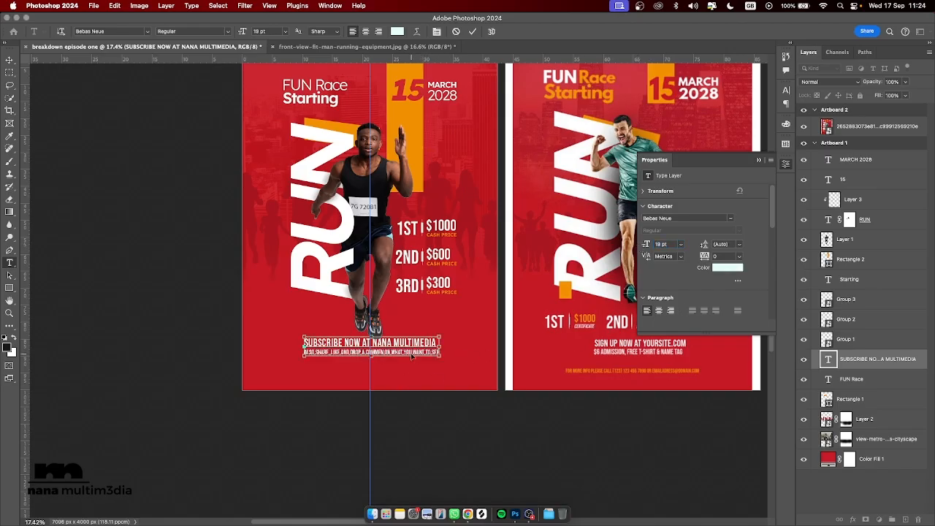
key(super+a)
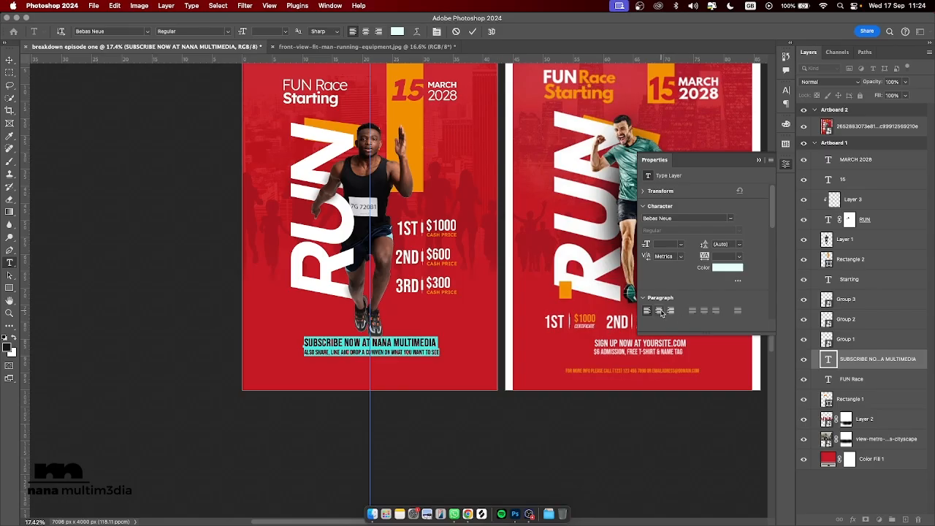
click(658, 310)
click(326, 341)
key(super+Return)
key(v)
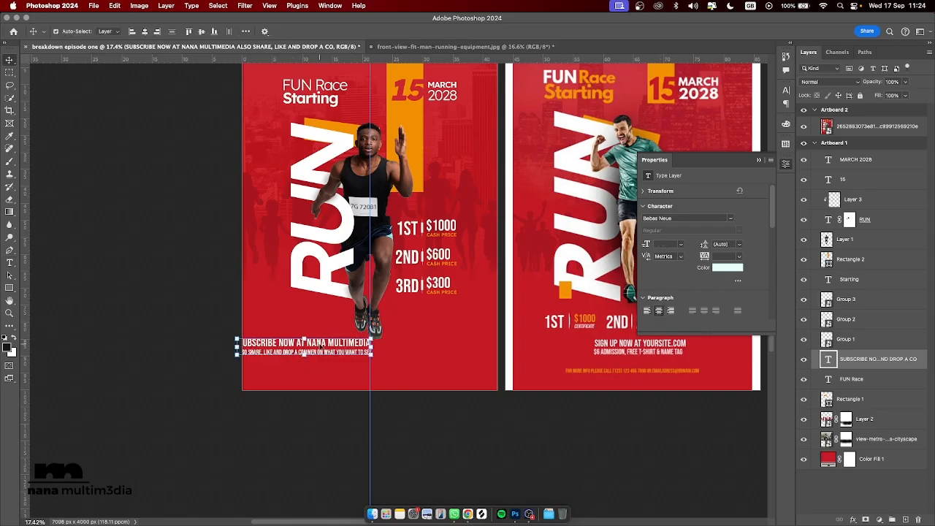
drag(318, 346, 385, 348)
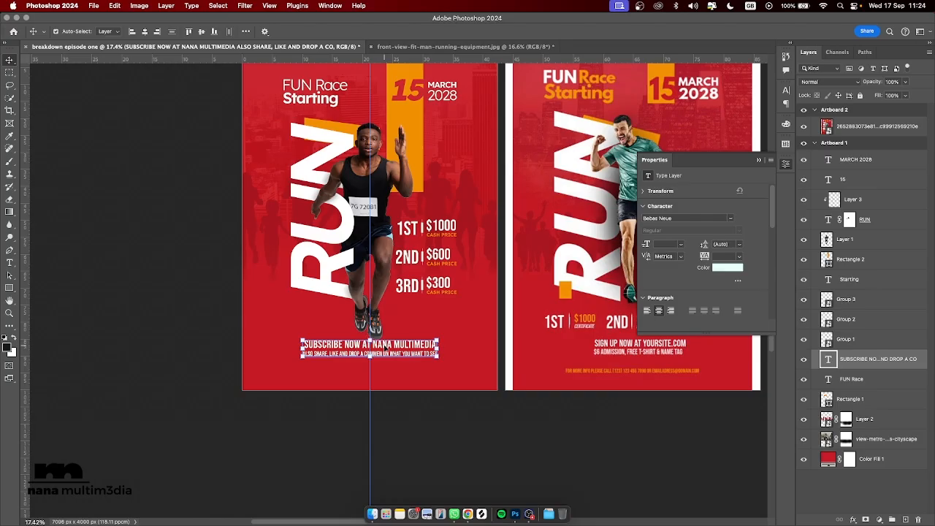
Step: Duplicate the SUBSCRIBE NOW text block below itself and replace the copy with "FOR MORE ENQUIRES PLEASE DROP A MESSAGE ON MY INSTAGRAM Asap"
key(super+j)
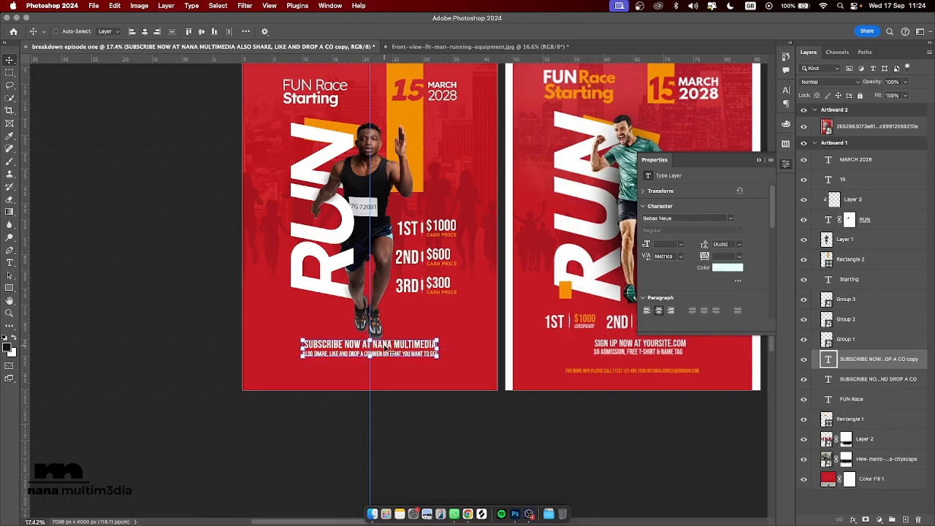
drag(384, 349, 385, 371)
double_click(385, 371)
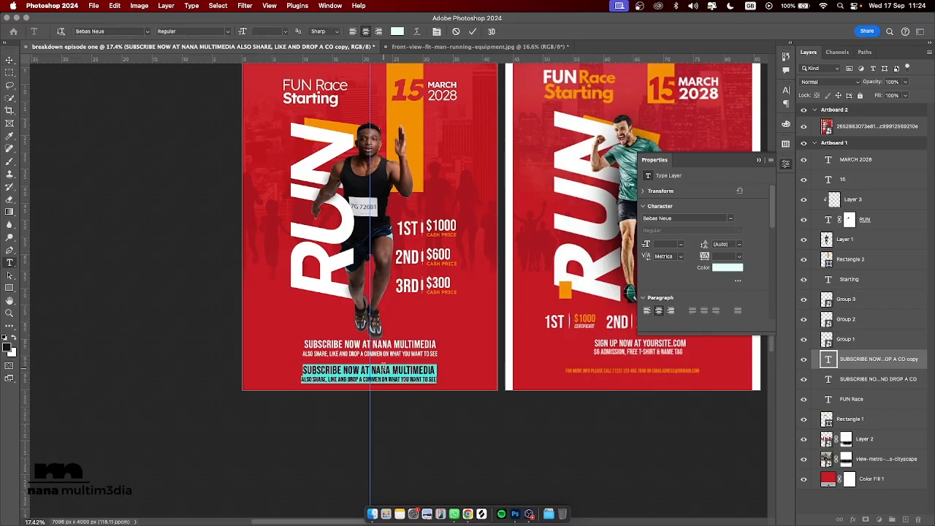
text(FOR M)
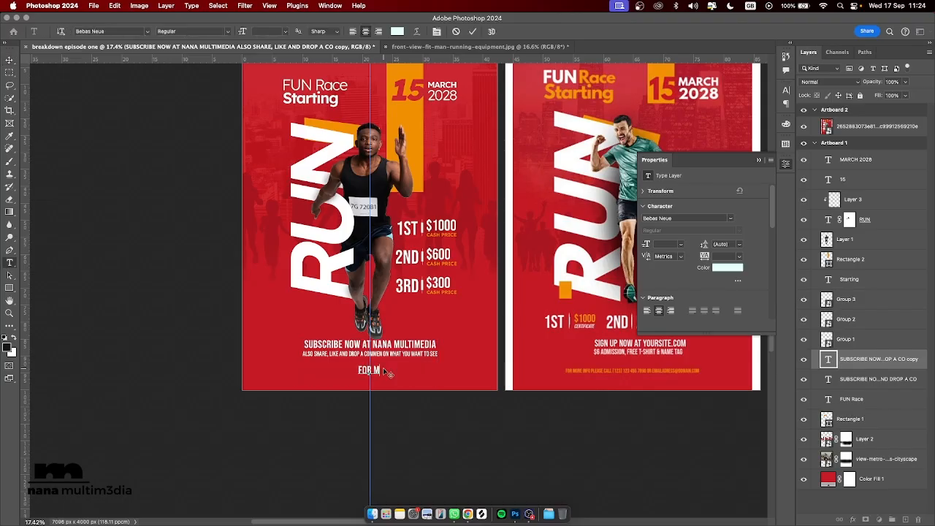
text(OR)
text(E ENQUI)
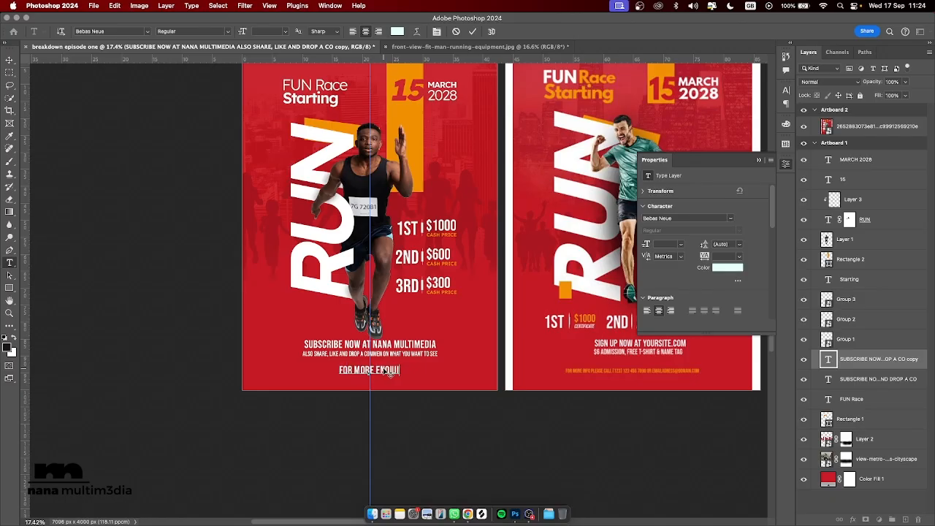
text(RES P)
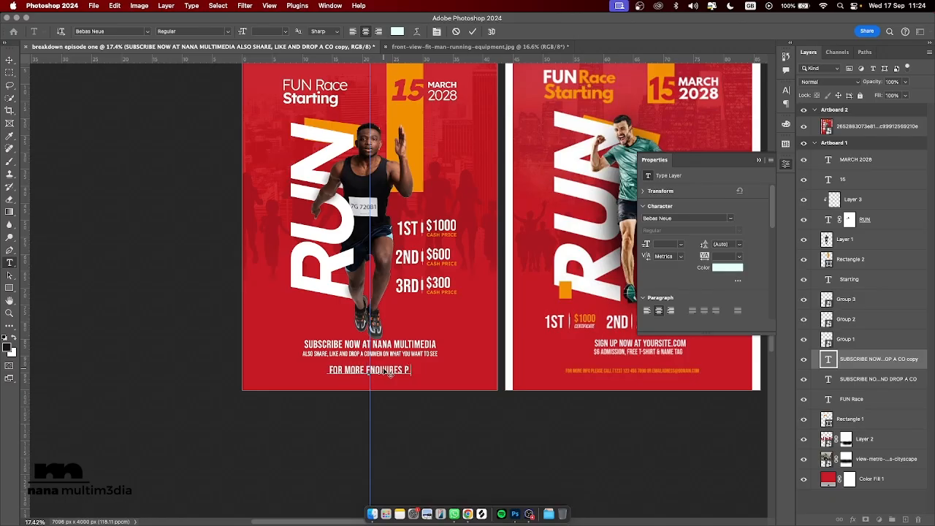
text(LEASE DR)
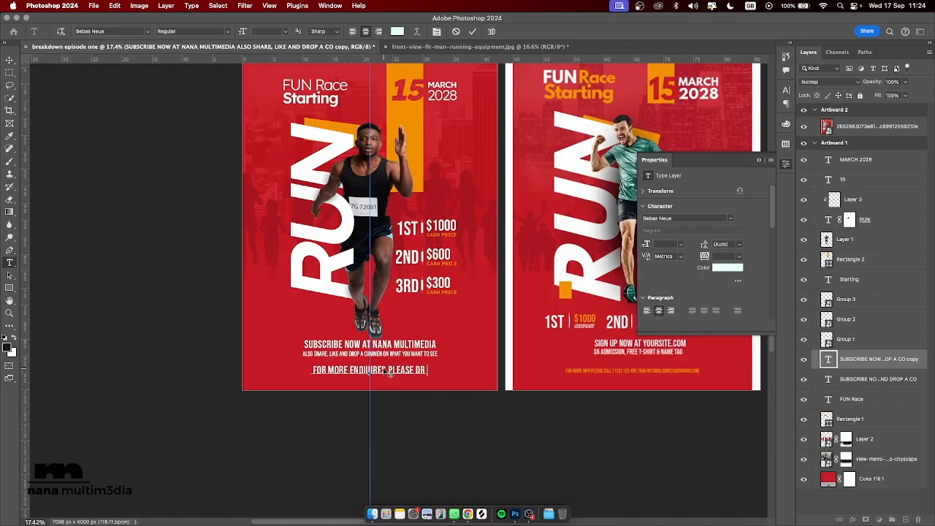
text(OP A MESSA)
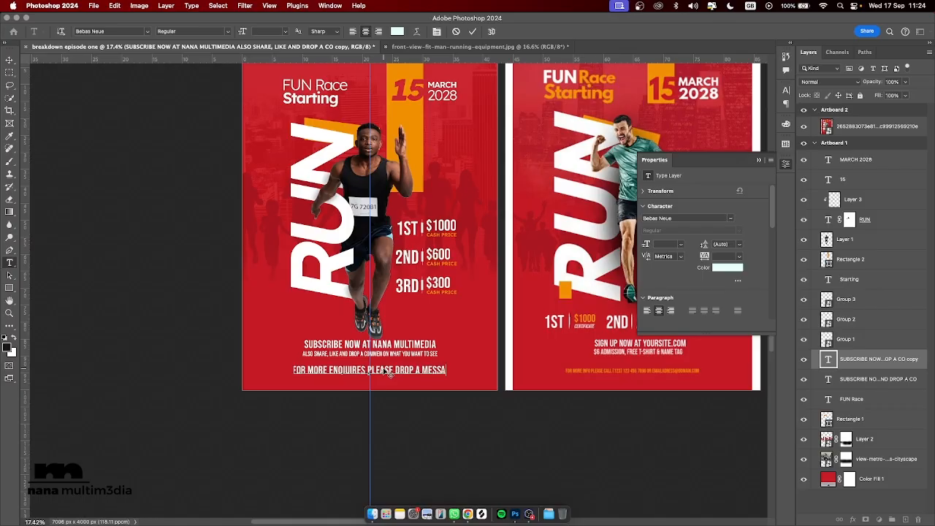
text(GE ON MY )
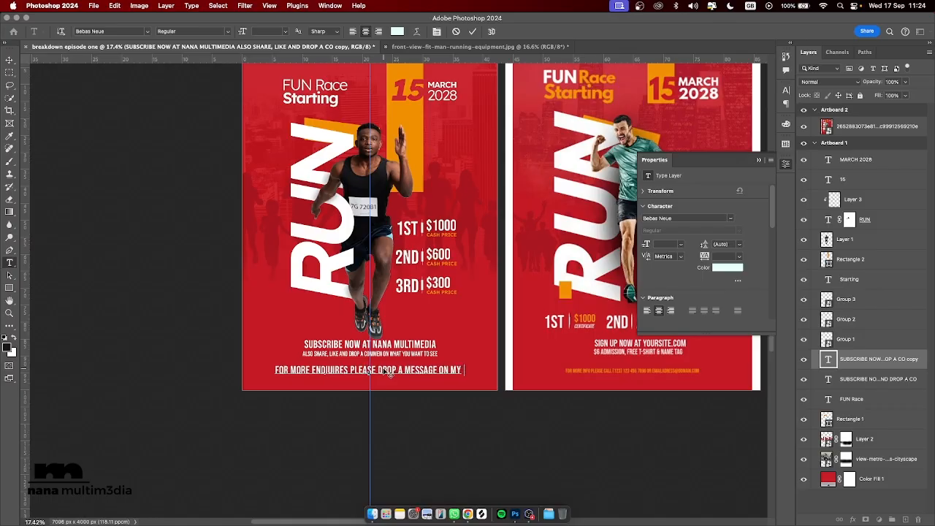
text(INSTAGRAM)
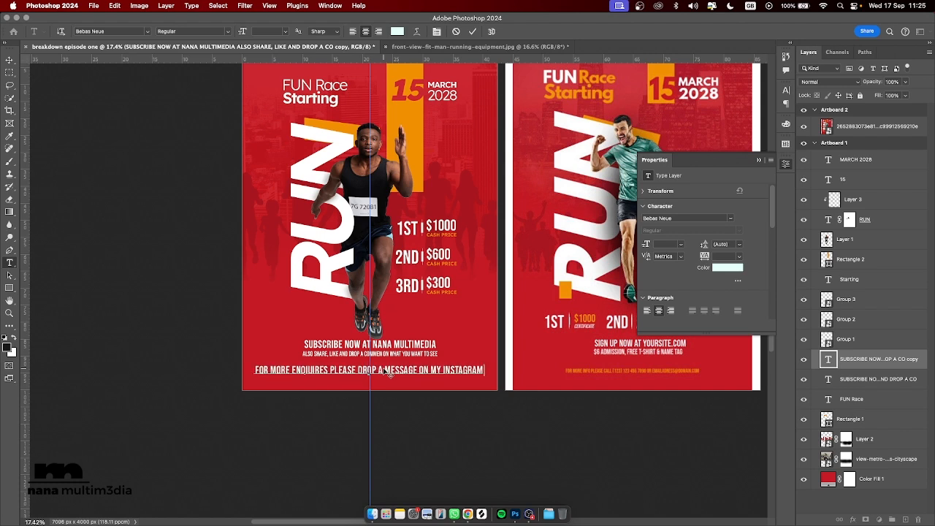
text( ASAp)
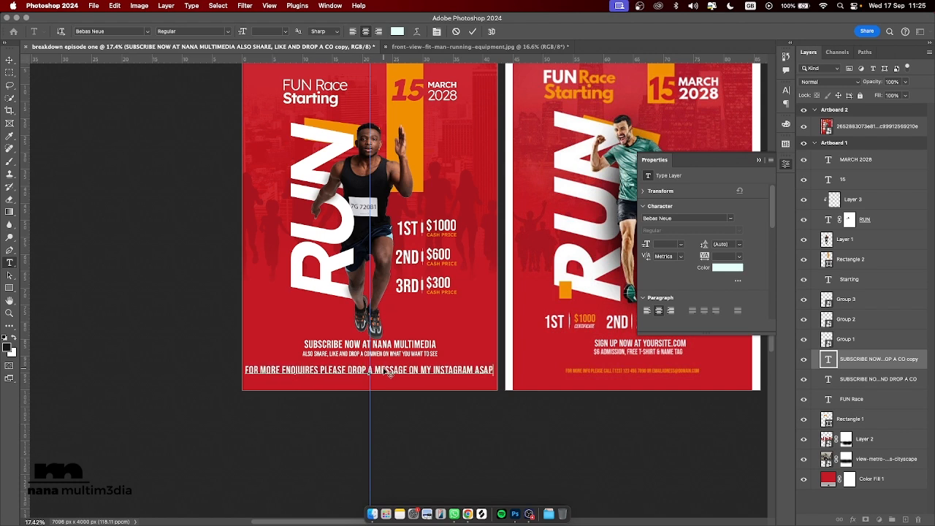
key(super+Return)
Step: Scale the FOR MORE ENQUIRES line down to about 48% and change its font to Lexend Medium
key(super+t)
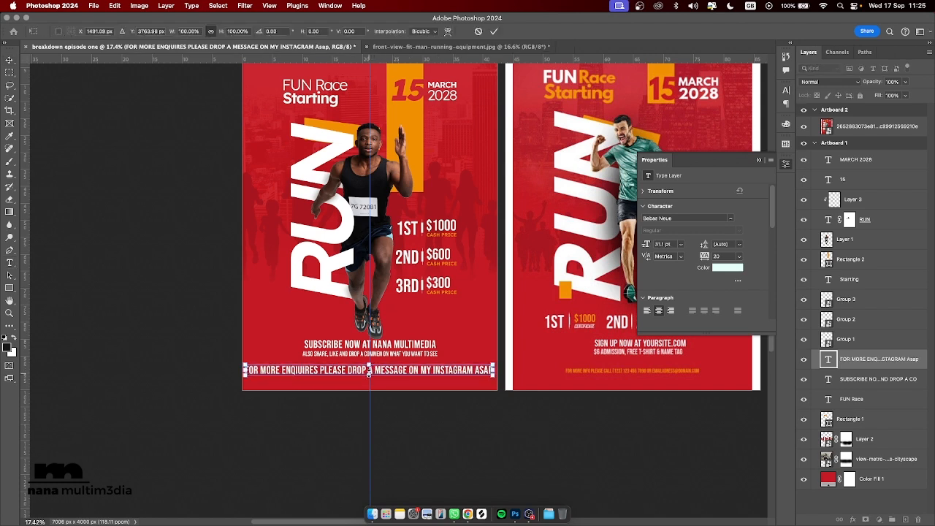
drag(370, 370, 370, 365)
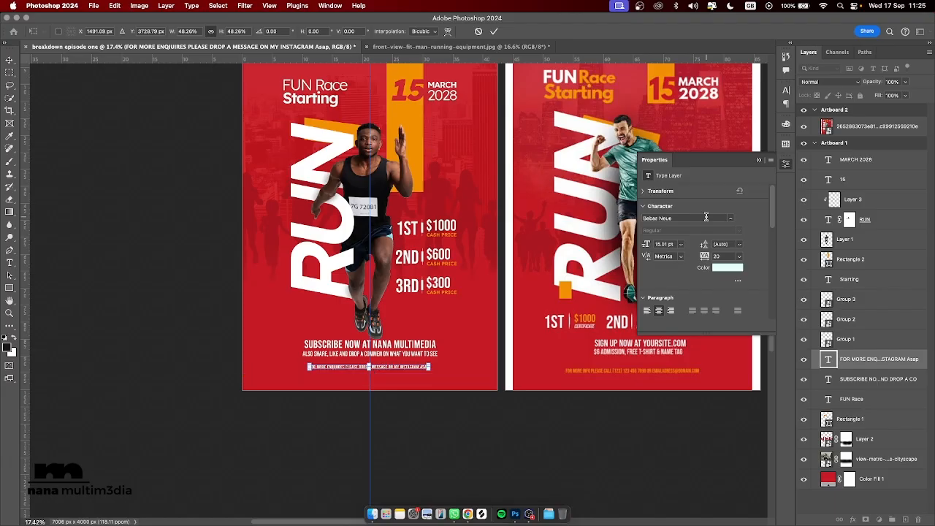
click(706, 217)
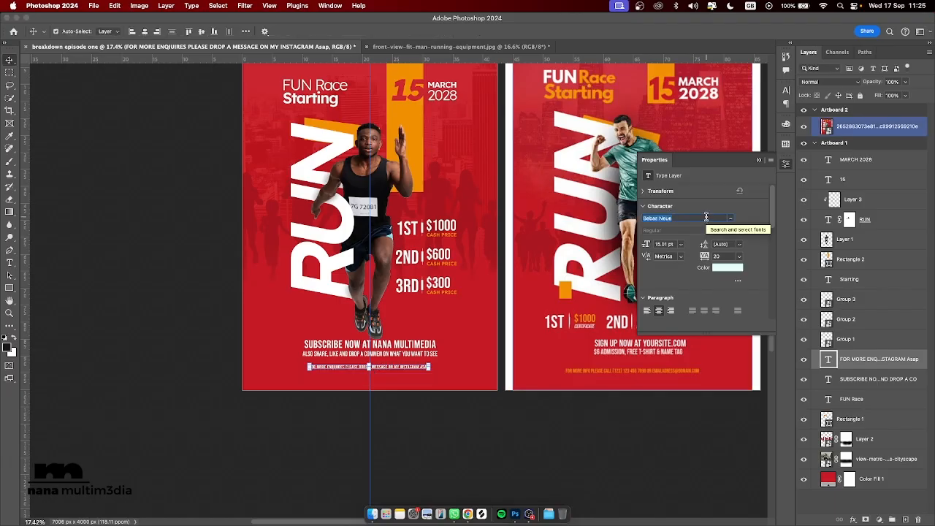
text(lex)
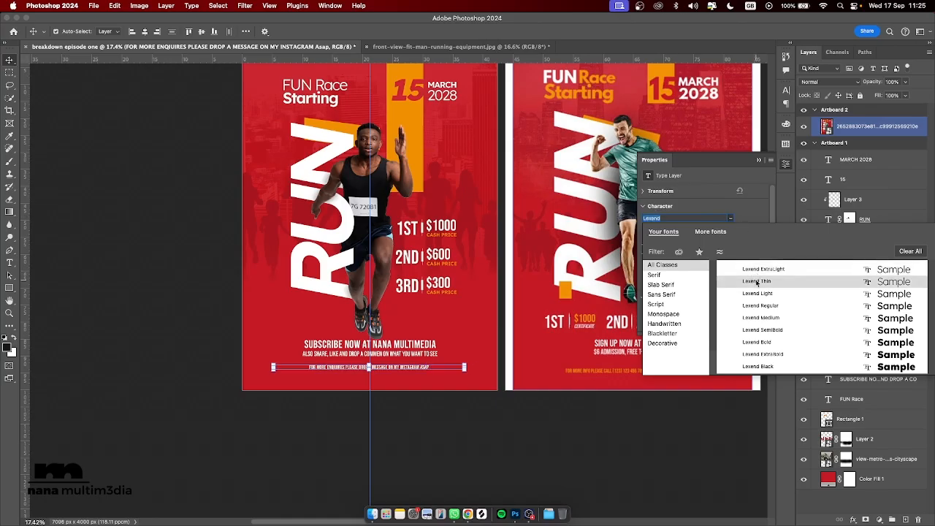
click(767, 324)
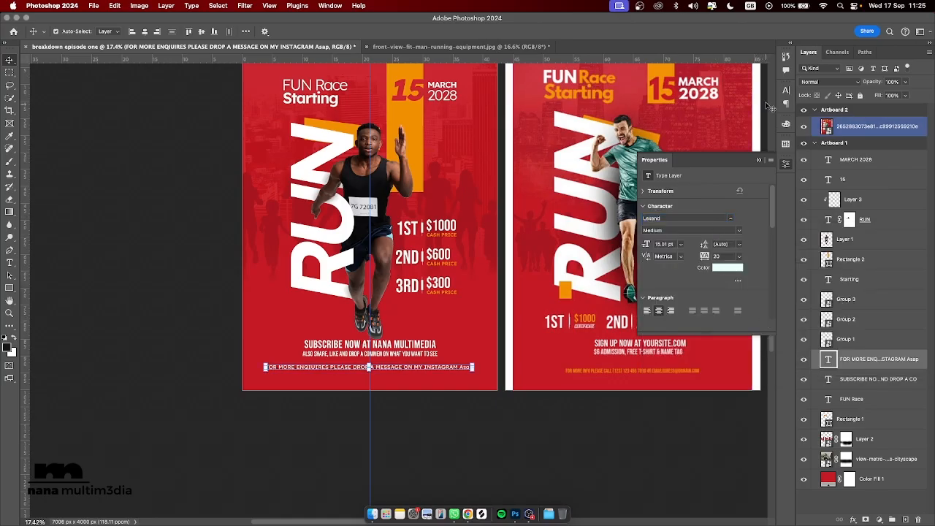
Step: Apply All Caps to the FOR MORE ENQUIRES line and set its font size to 10 pt
click(785, 90)
click(704, 159)
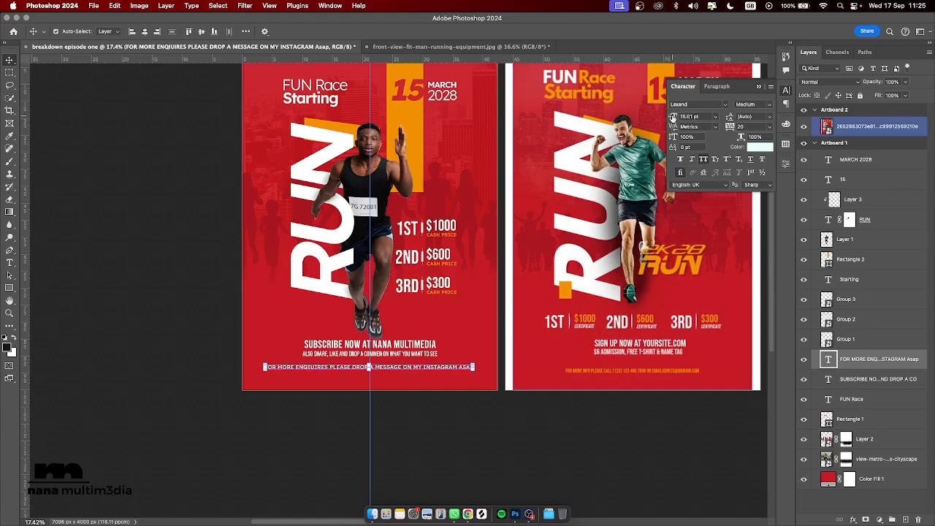
drag(672, 118, 672, 119)
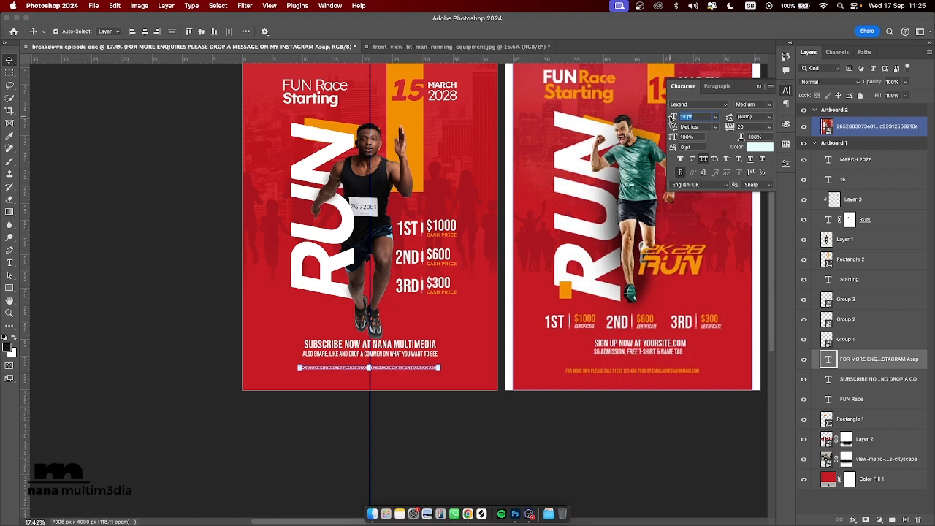
Step: Colour the FOR MORE ENQUIRES line orange (f09103), sampled from the orange block around the 15
click(760, 146)
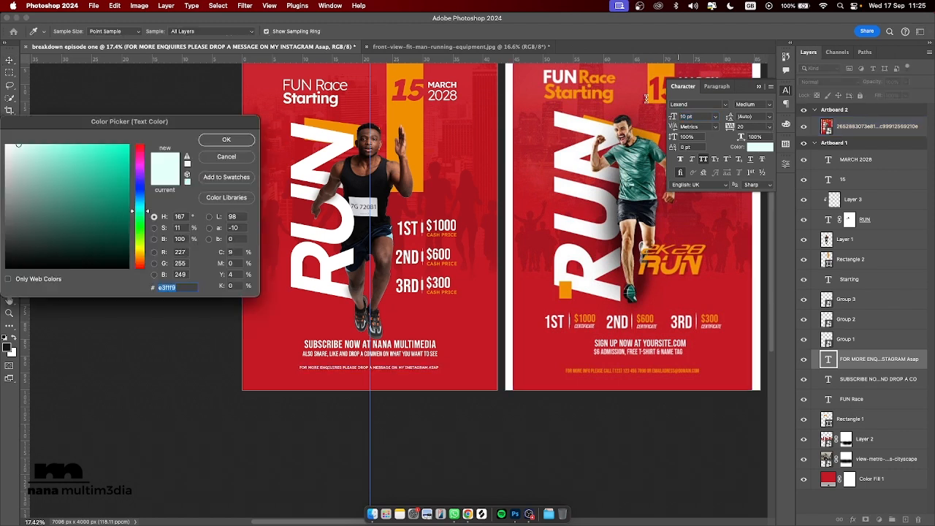
click(408, 105)
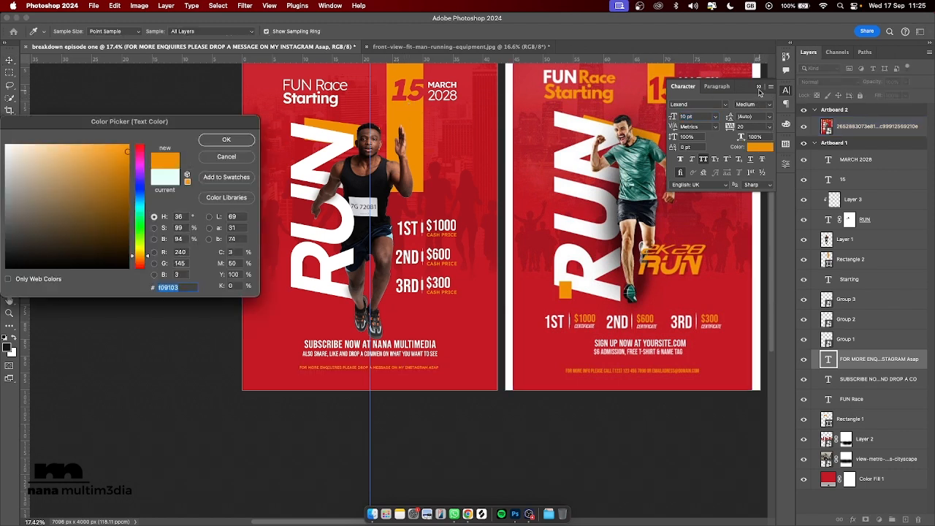
click(758, 86)
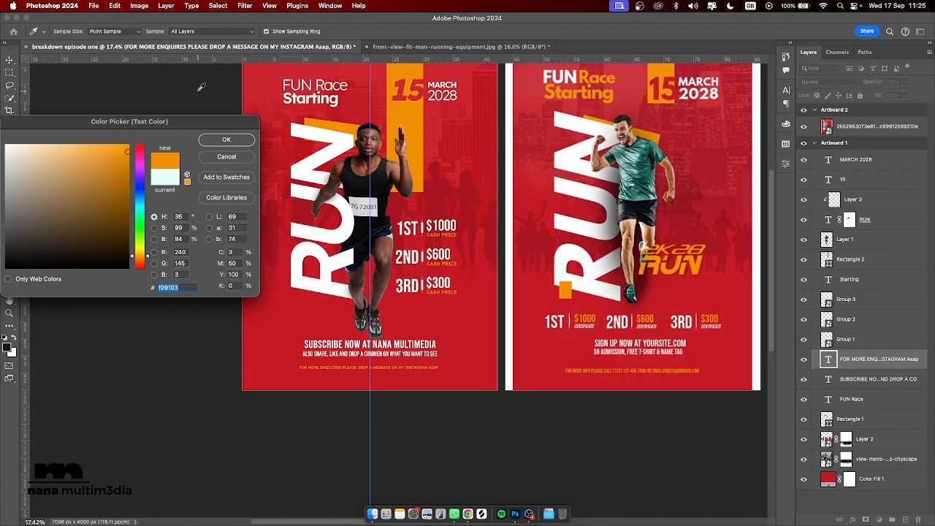
click(236, 141)
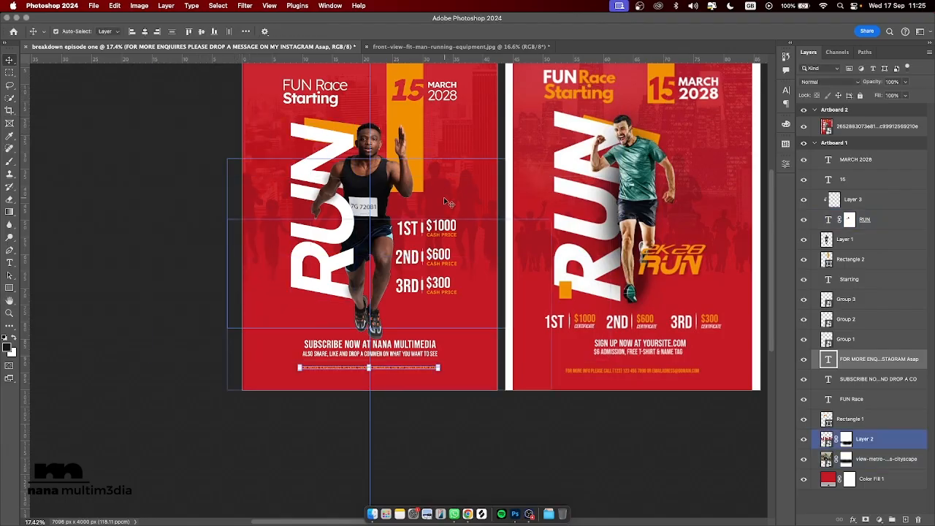
Step: Stretch the orange block behind the 15 downward to about 113% of its height, ending just above the 1ST prize row
click(421, 160)
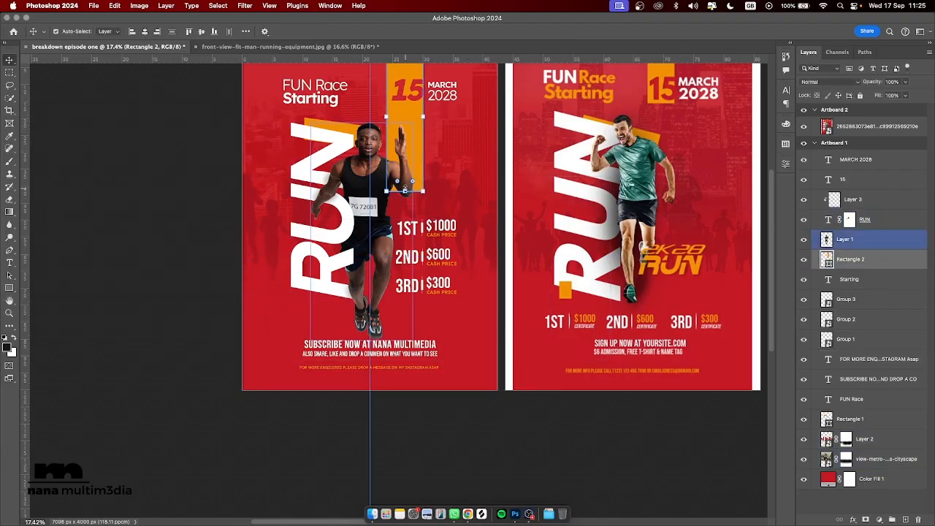
key(ctrl+t)
drag(405, 192, 405, 211)
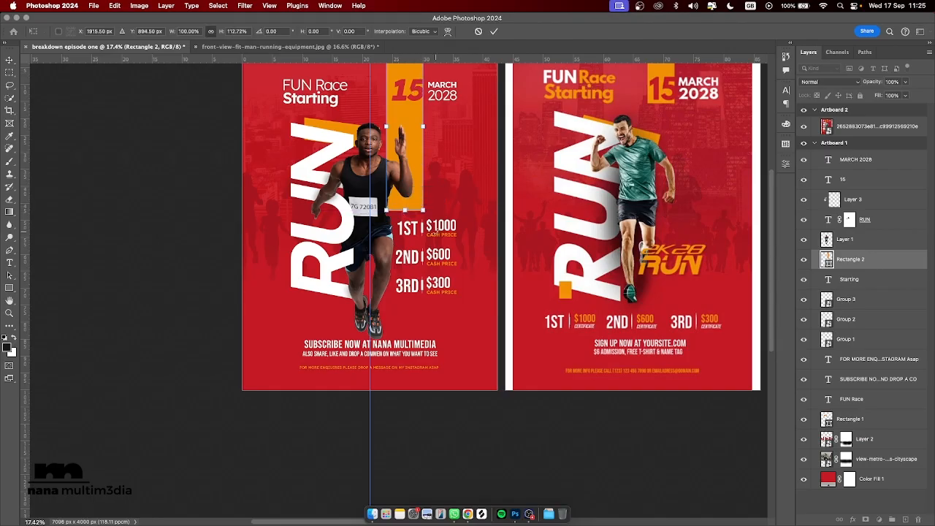
key(Return)
click(456, 174)
scroll(456, 174, up, 3)
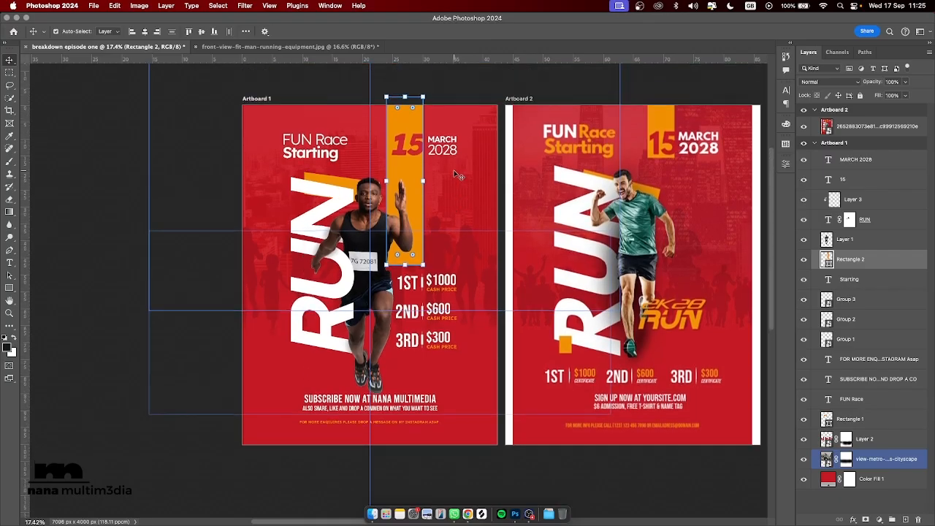
click(417, 136)
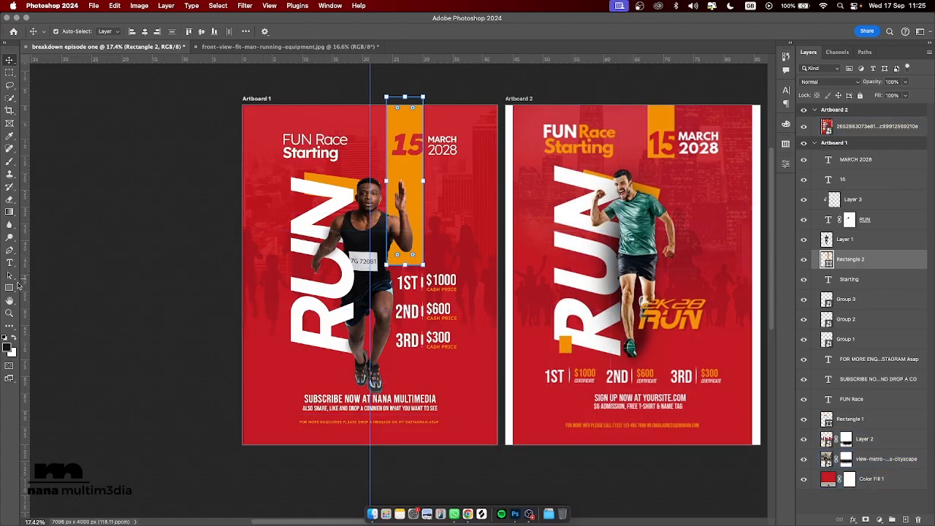
Step: Draw a small orange rectangle about 140 × 281 px behind the base of the R in the vertical RUN lettering
click(12, 286)
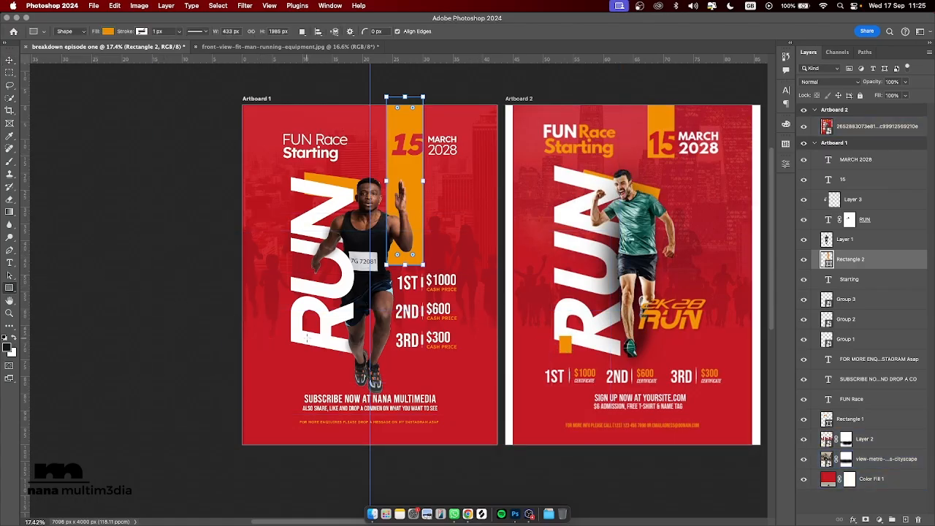
drag(307, 337, 319, 362)
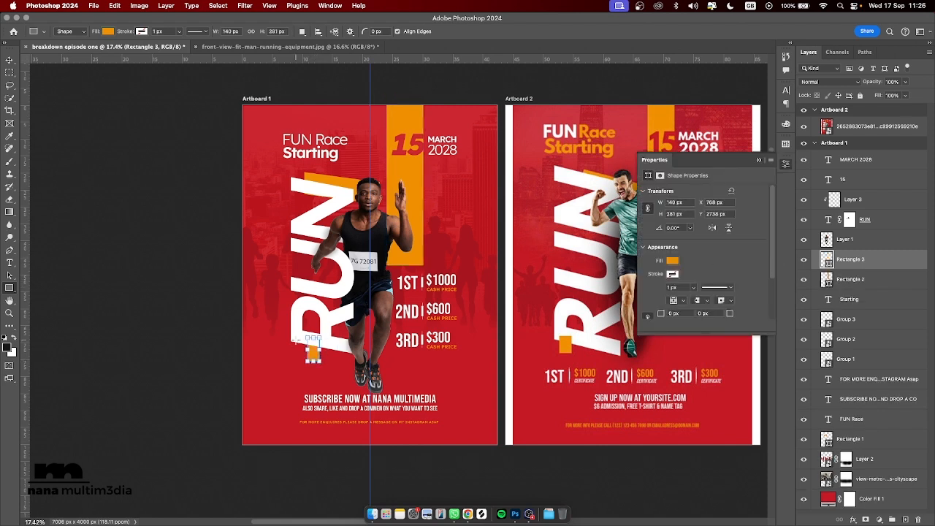
click(10, 60)
Step: Duplicate the small orange rectangle, move the copy up to the outer edge of the U, and stack it above Layer 3 and RUN
key(super+j)
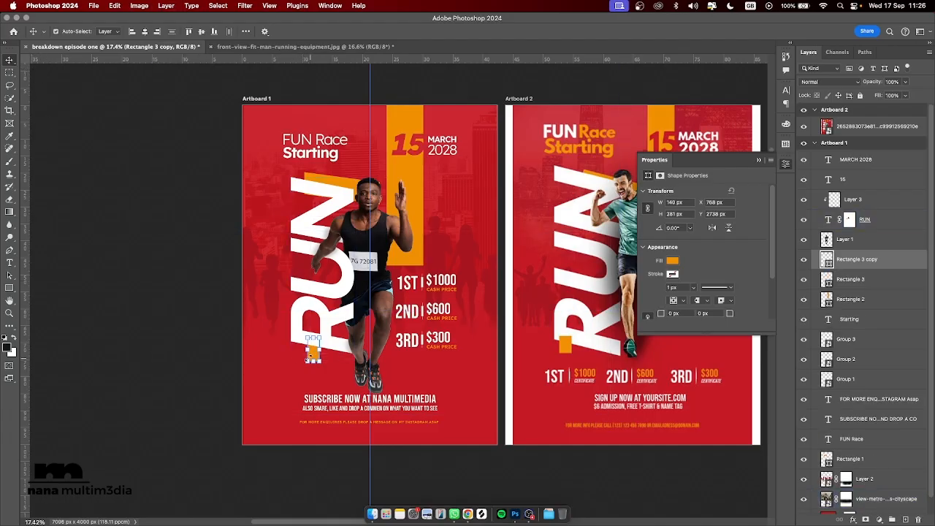
click(298, 360)
drag(313, 353, 302, 265)
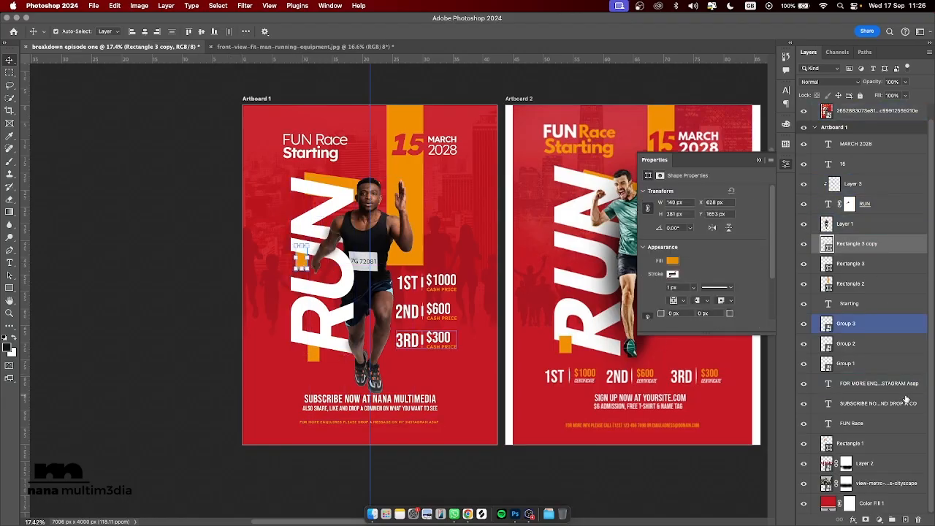
drag(862, 243, 859, 176)
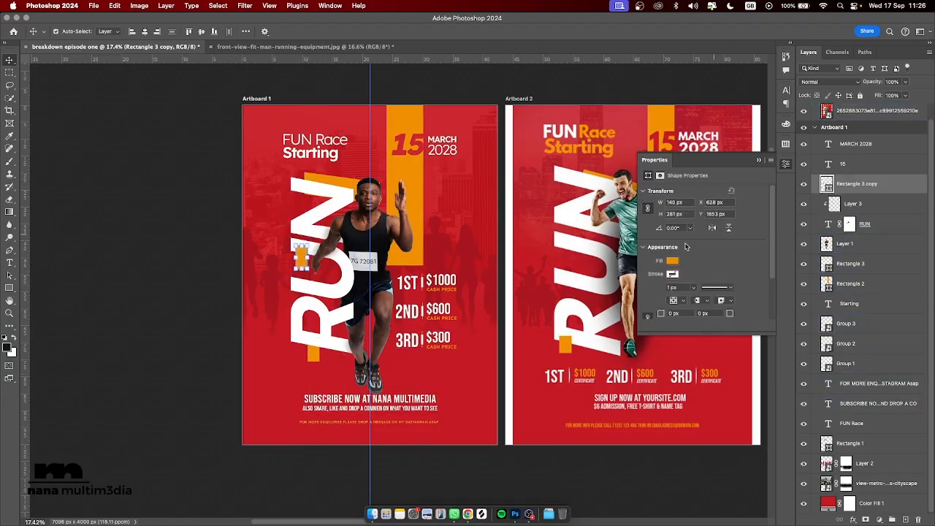
click(169, 178)
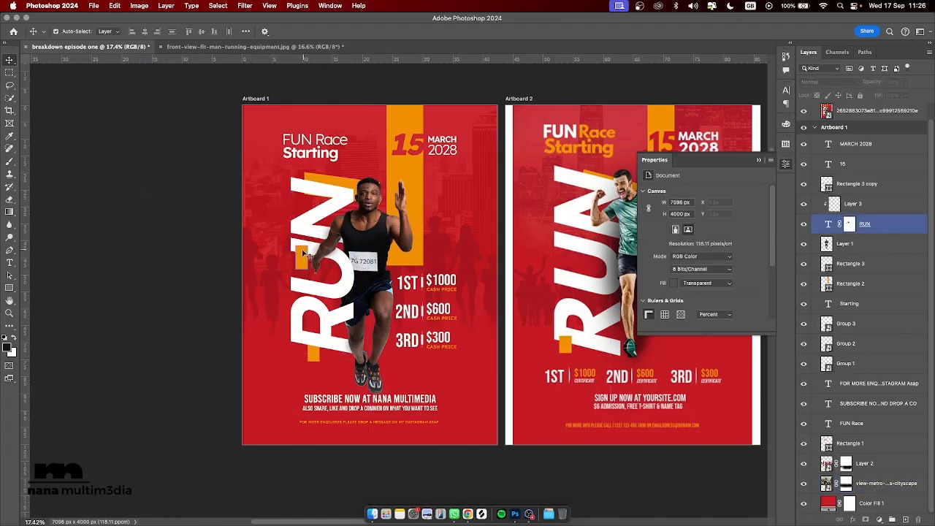
Step: Scale the orange rectangle copy beside the U down to about 74%
click(299, 263)
key(super+t)
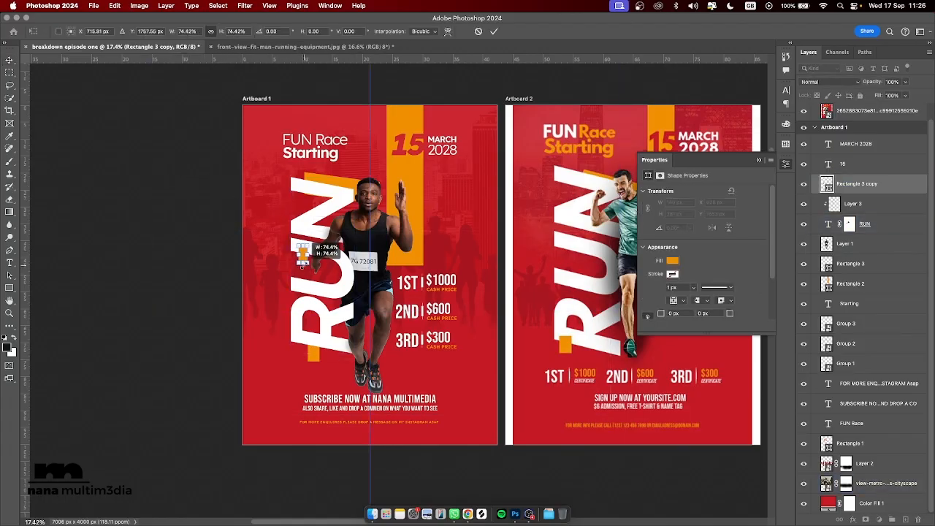
key(Return)
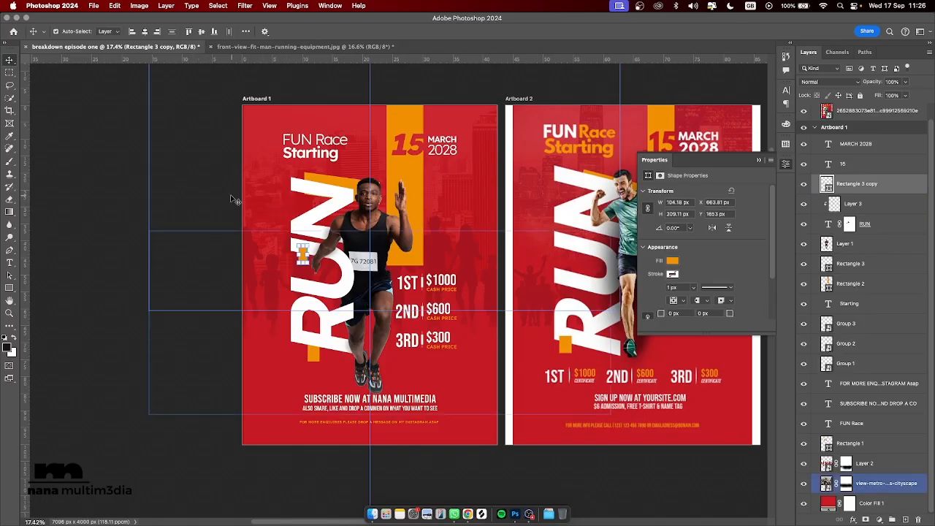
click(207, 190)
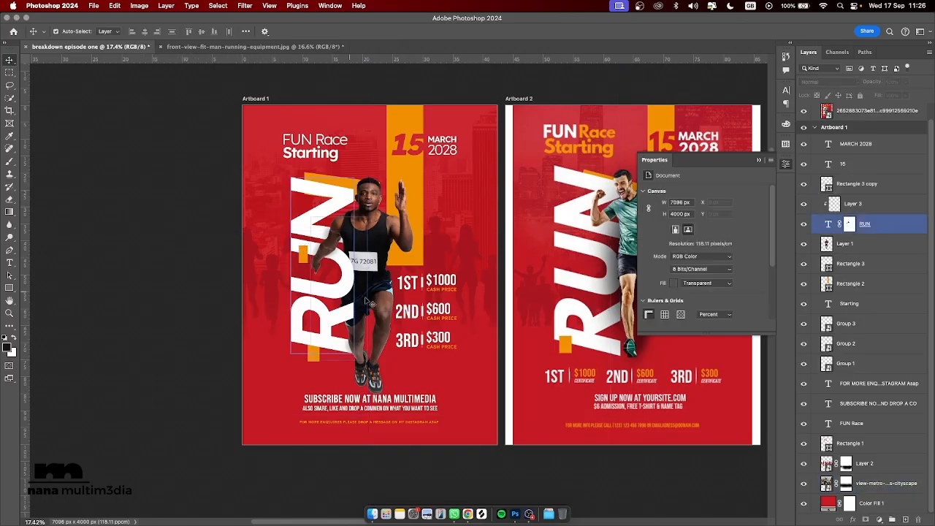
Step: Switch to Chrome and try searching PNGWing for "rope at race end"
click(467, 514)
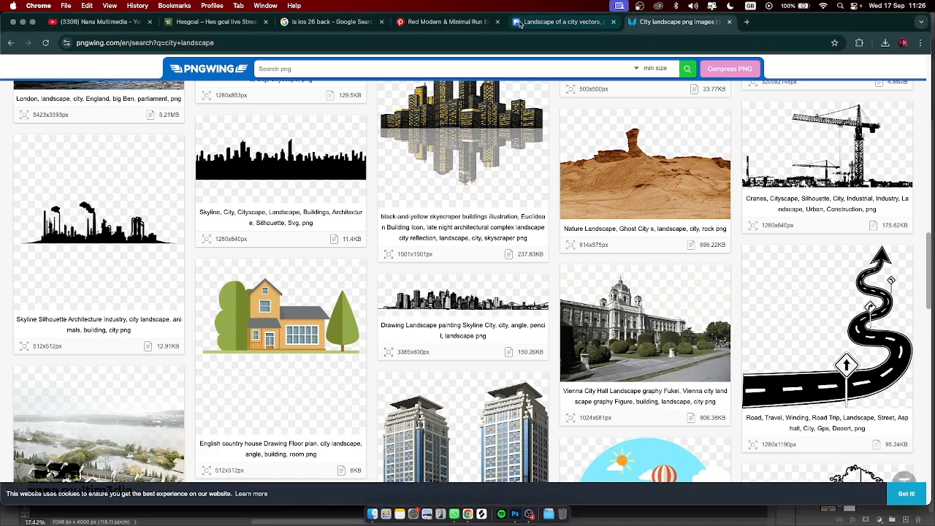
click(466, 69)
text(r)
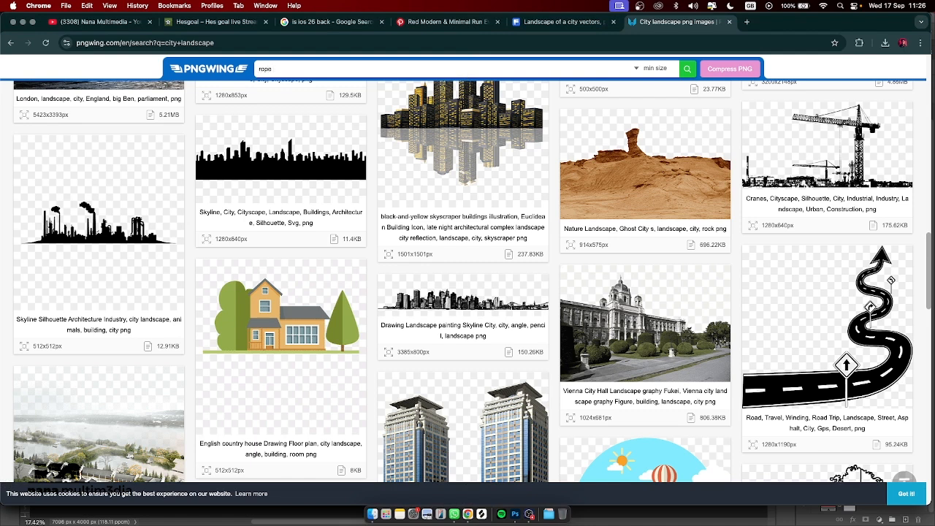
text(ope at race end)
key(Return)
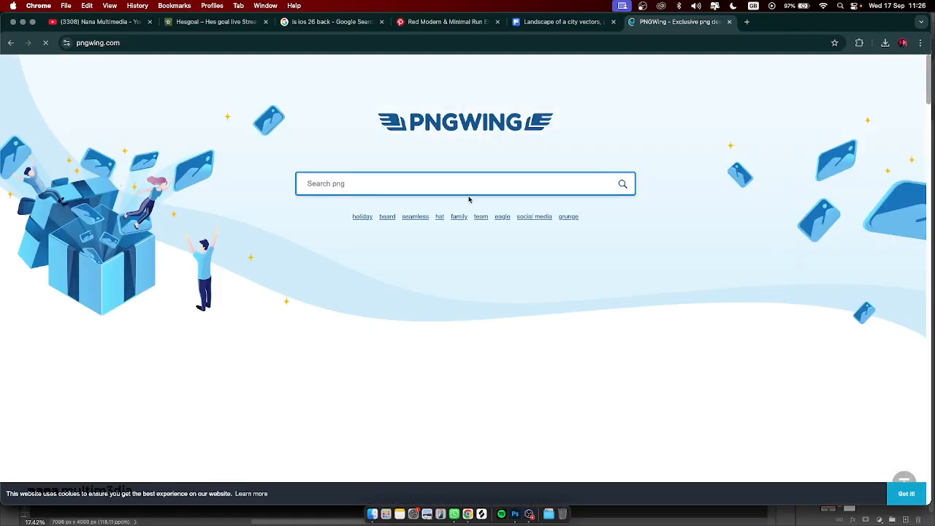
Step: Search PNGWing for "finish" images
scroll(469, 199, down, 4)
scroll(469, 200, up, 4)
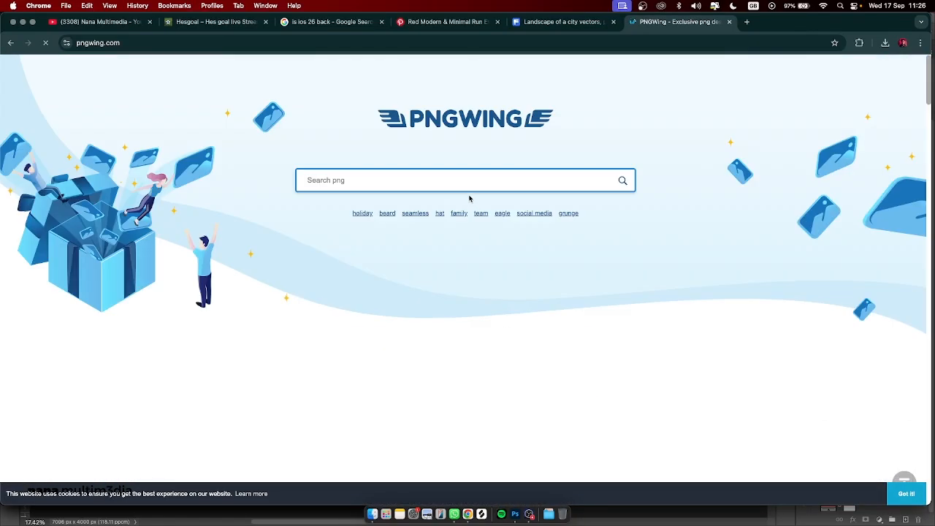
click(396, 183)
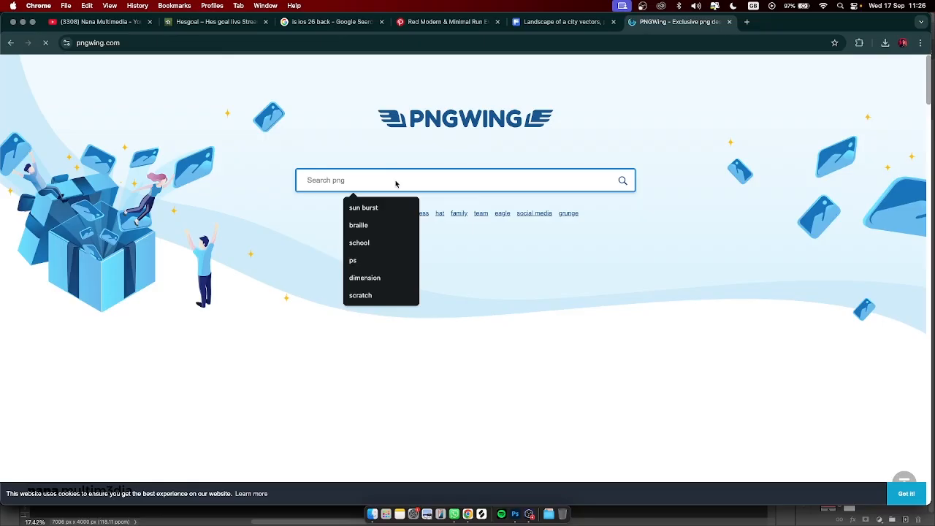
text(f)
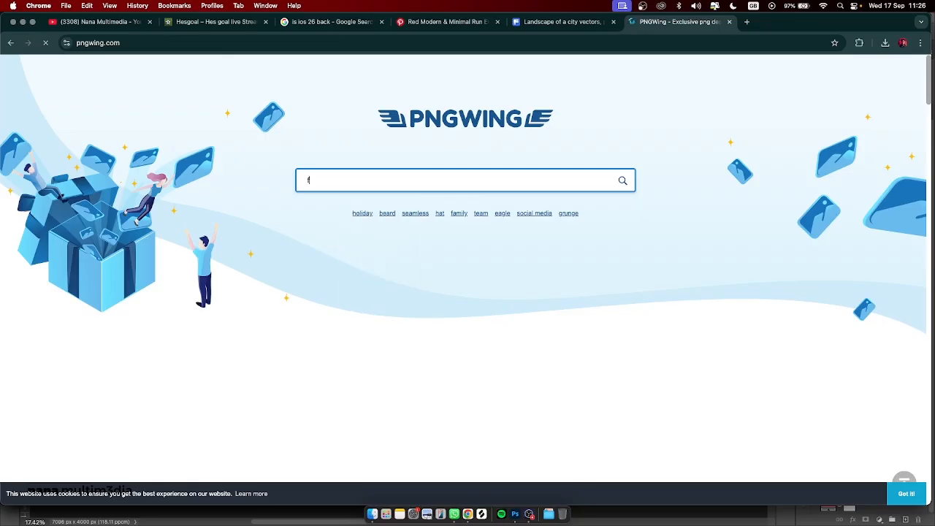
text(inish)
key(Return)
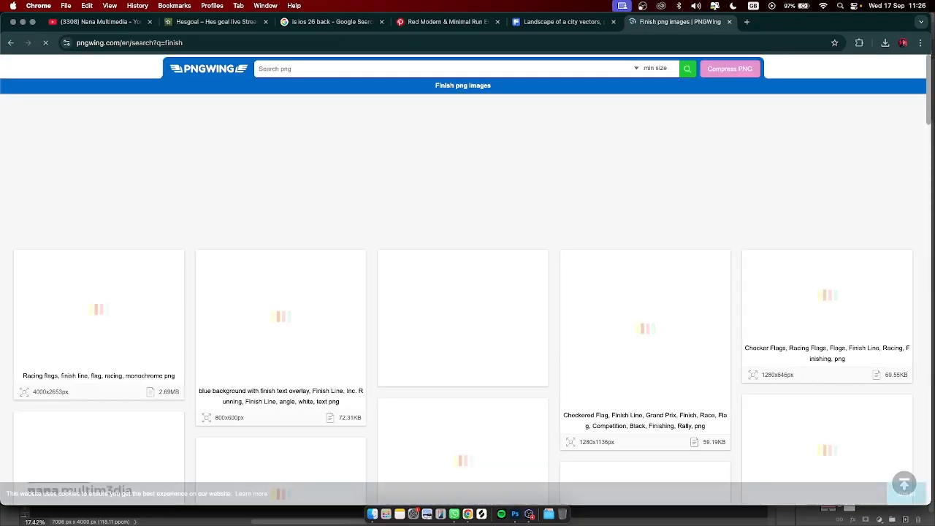
Step: Browse the finish results and open the Athletics Illustration PNG with the red ribbon and orange track
scroll(396, 183, down, 3)
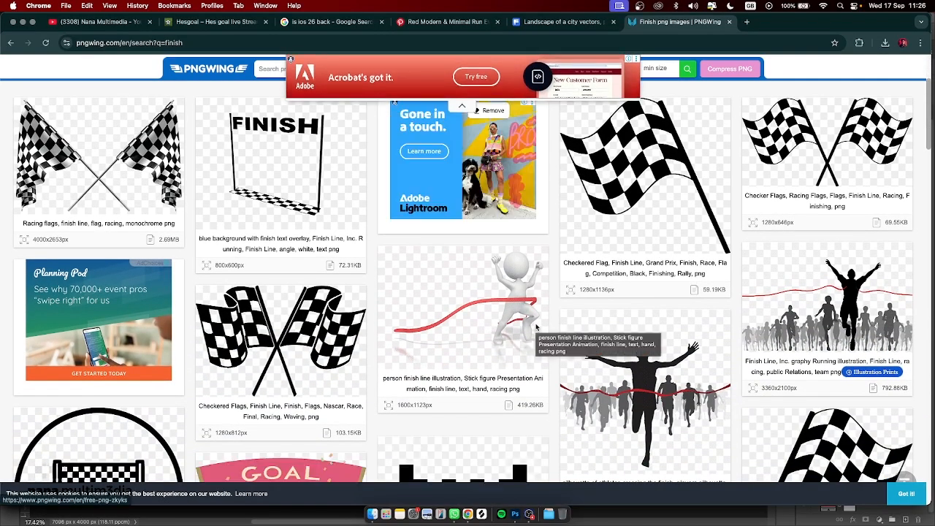
scroll(537, 326, down, 7)
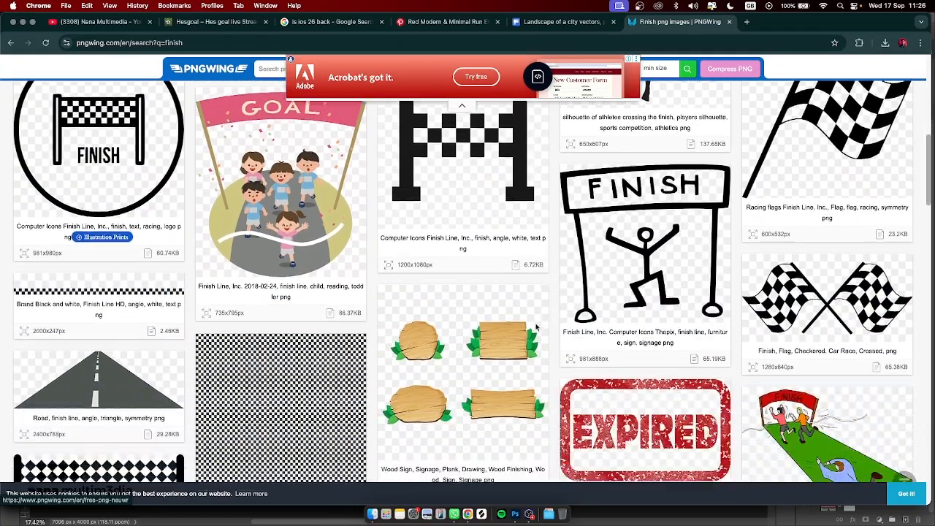
scroll(537, 327, down, 12)
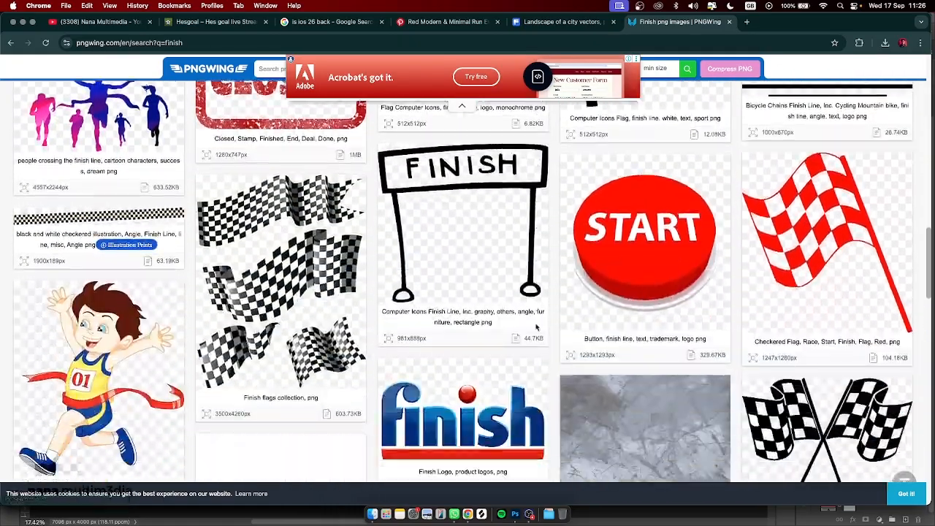
scroll(537, 326, down, 6)
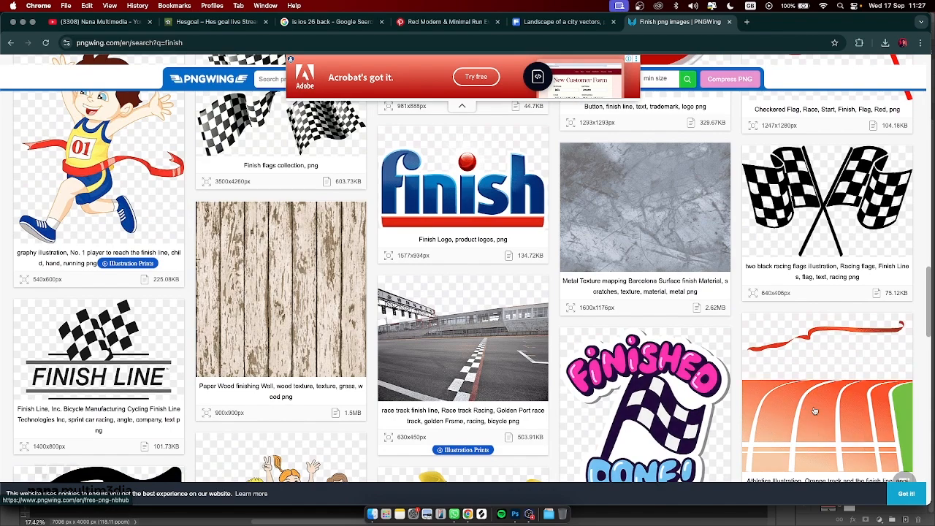
scroll(814, 411, down, 5)
scroll(813, 302, up, 1)
click(813, 301)
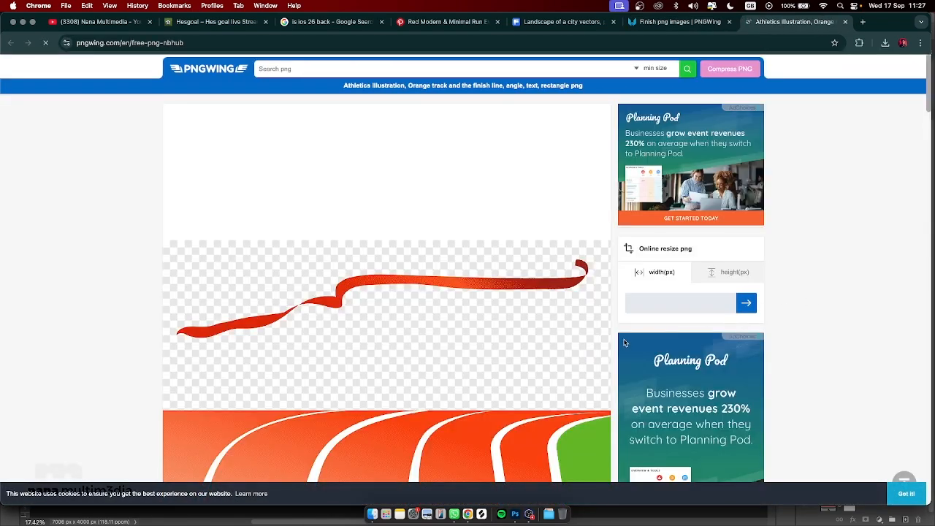
Step: Request the download of the Athletics Illustration PNG and dismiss the advertisement
scroll(625, 343, down, 5)
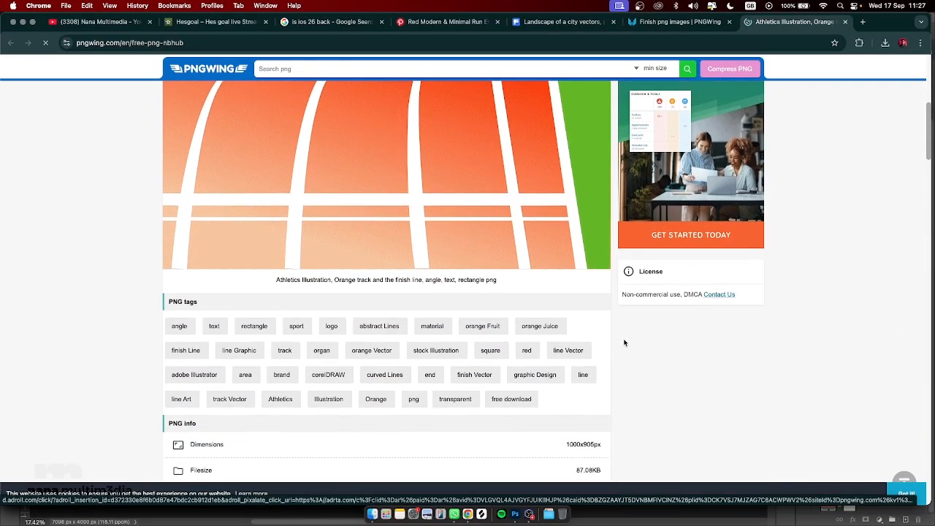
scroll(624, 343, up, 3)
scroll(624, 343, down, 10)
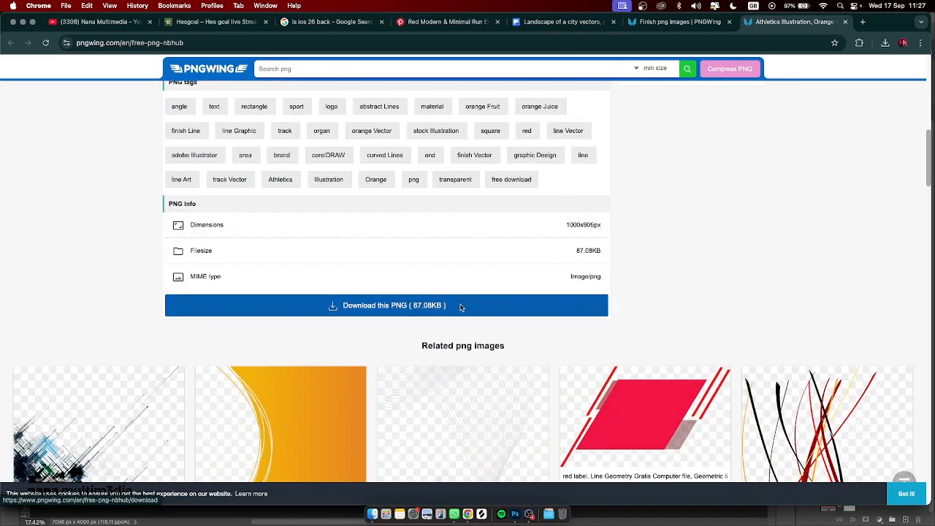
click(460, 307)
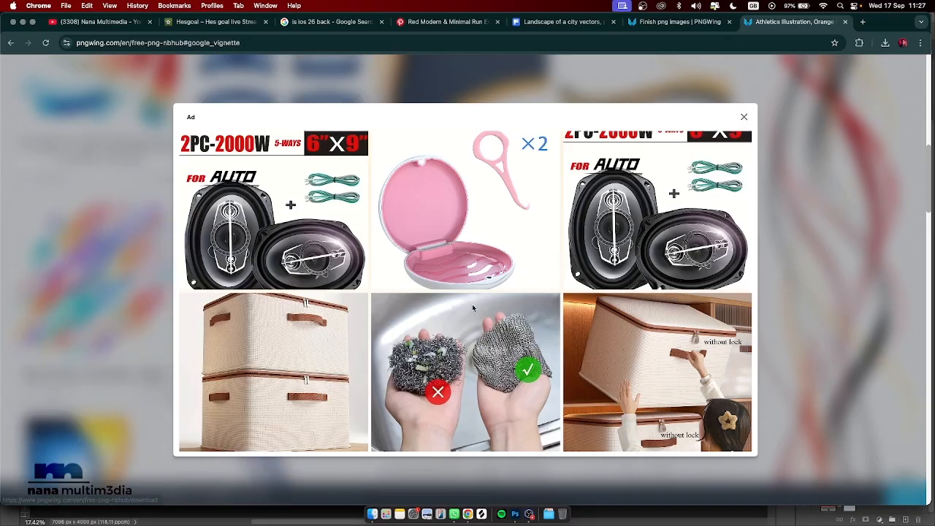
click(745, 118)
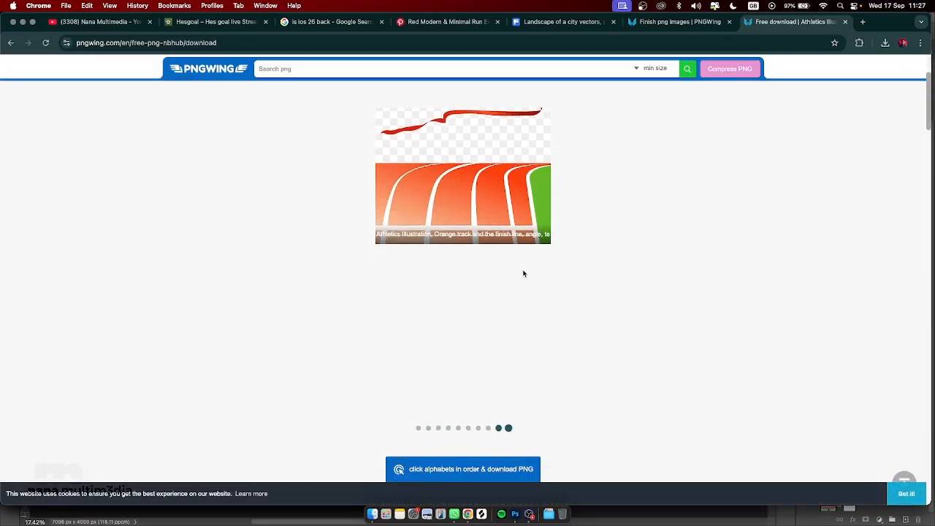
Step: Complete the character-order verification to download the ribbon and track PNG, and return to the finish search results
scroll(523, 273, down, 3)
click(520, 335)
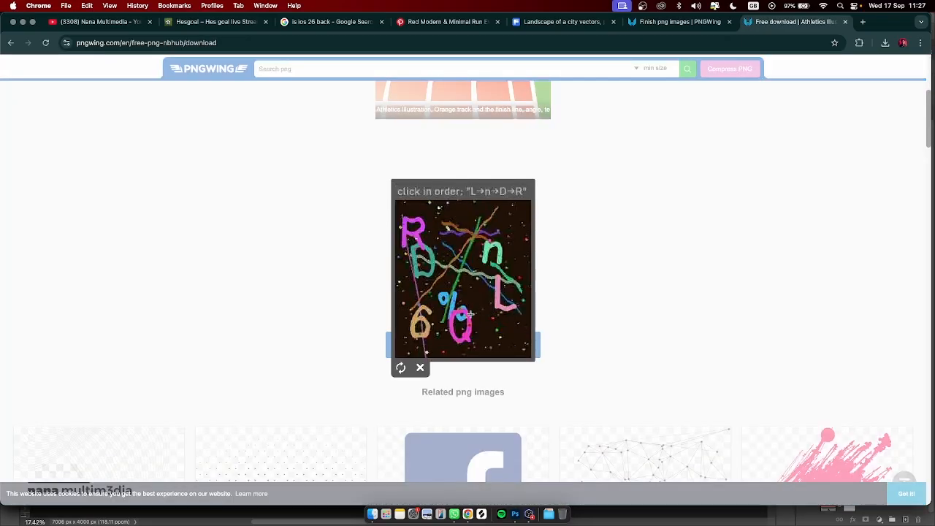
click(497, 283)
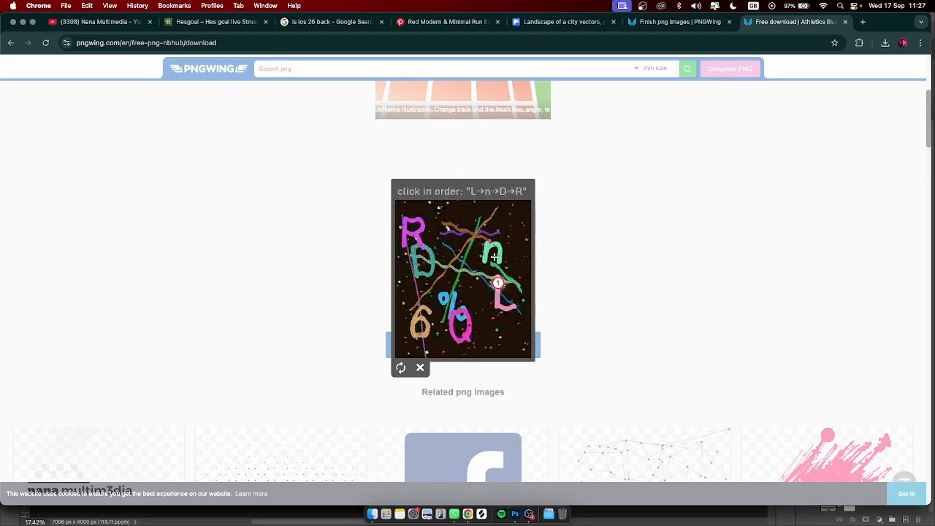
click(417, 274)
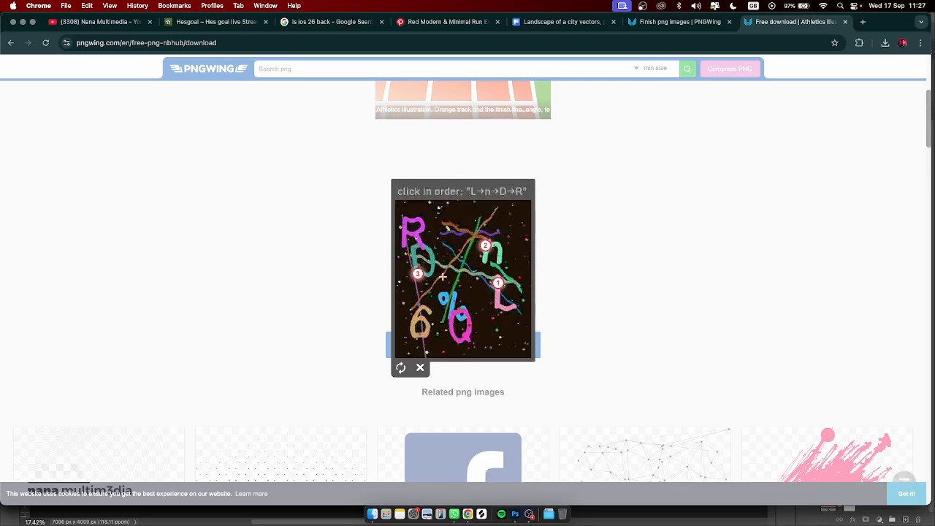
click(422, 220)
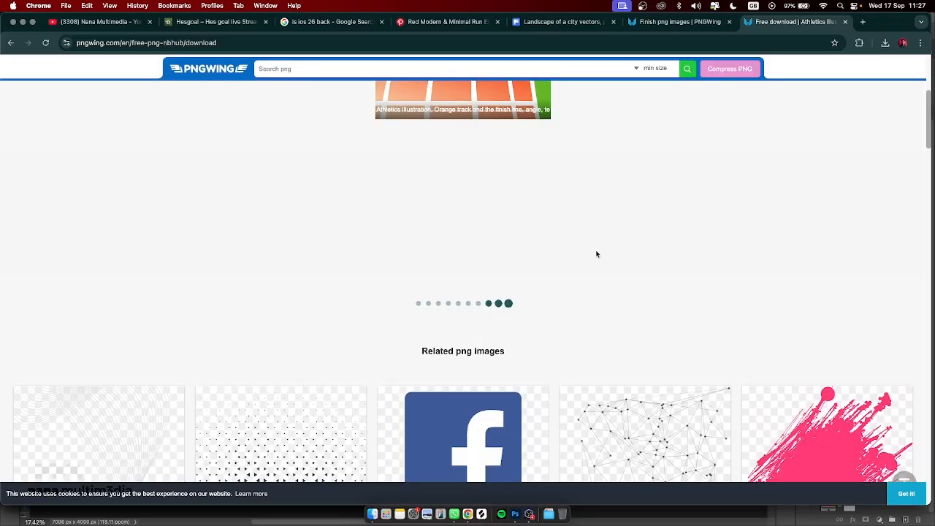
scroll(583, 253, up, 5)
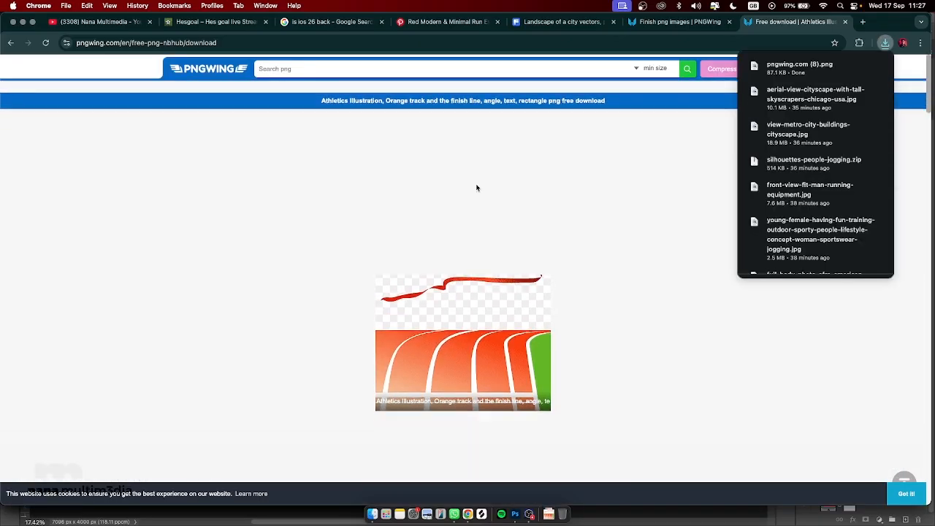
click(675, 21)
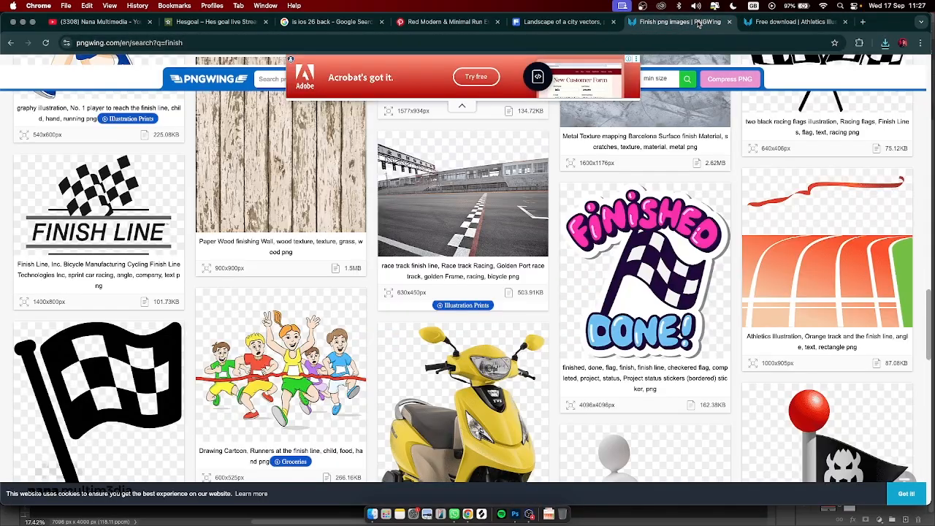
Step: Look through the remaining PNGWing "finish" images, then search for "finish line" and browse those results for a ribbon
scroll(800, 213, down, 5)
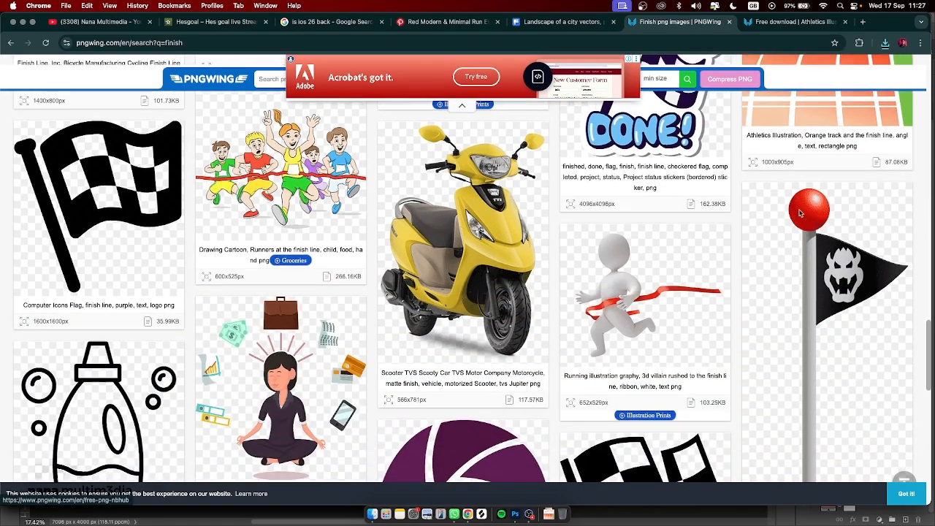
scroll(799, 212, down, 7)
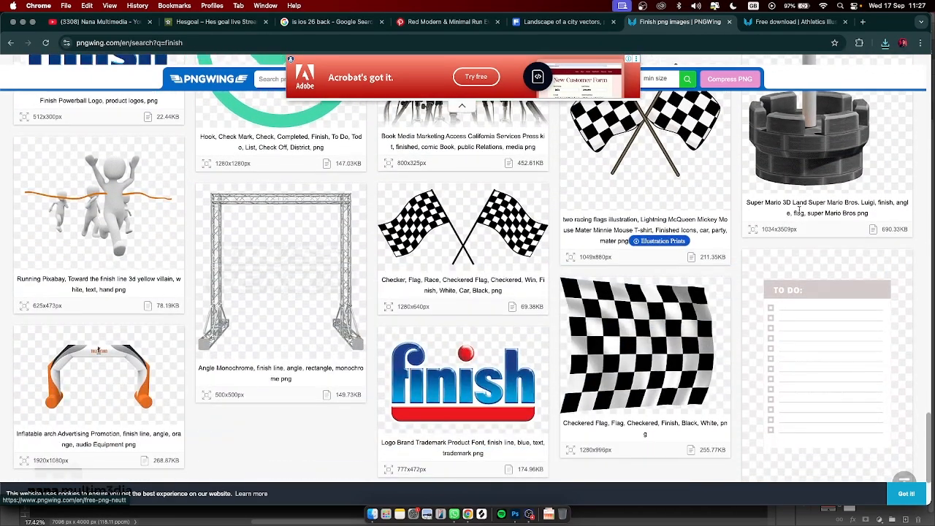
scroll(799, 211, up, 3)
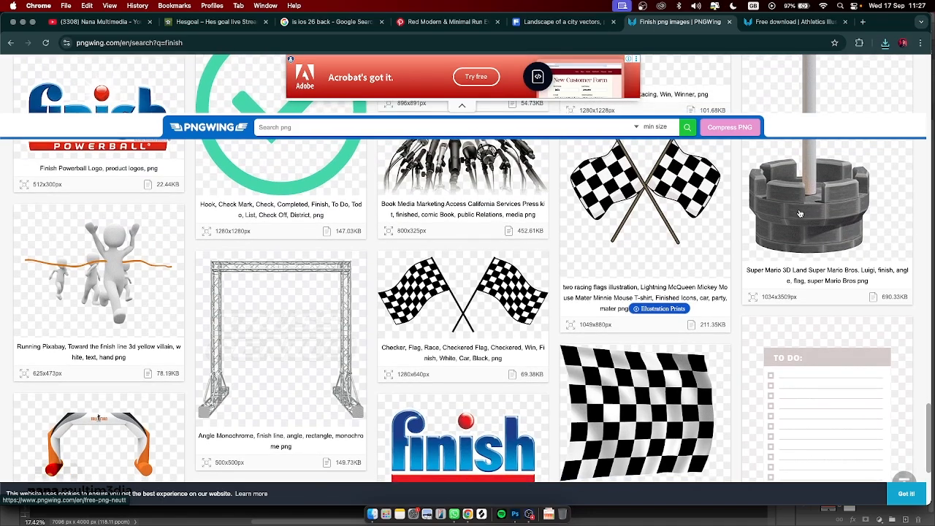
scroll(800, 212, up, 15)
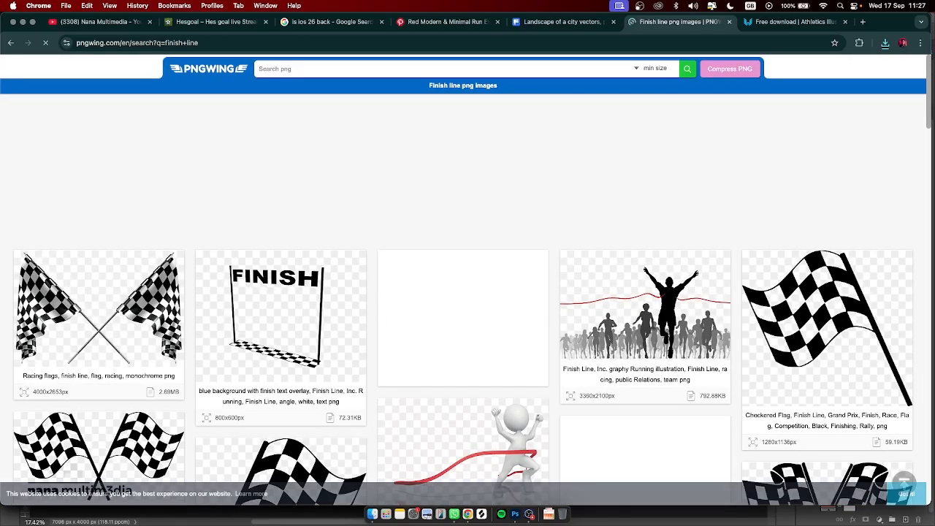
scroll(514, 136, down, 5)
scroll(514, 135, down, 10)
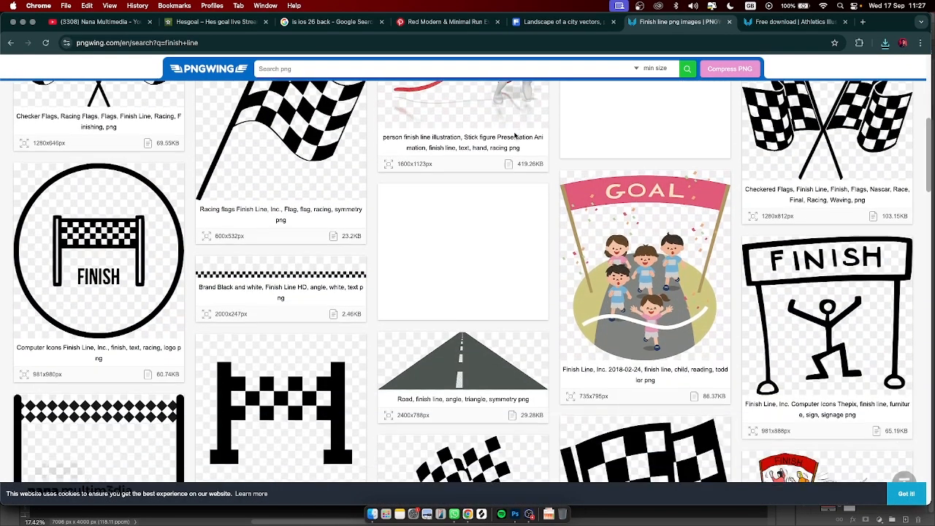
scroll(514, 136, down, 10)
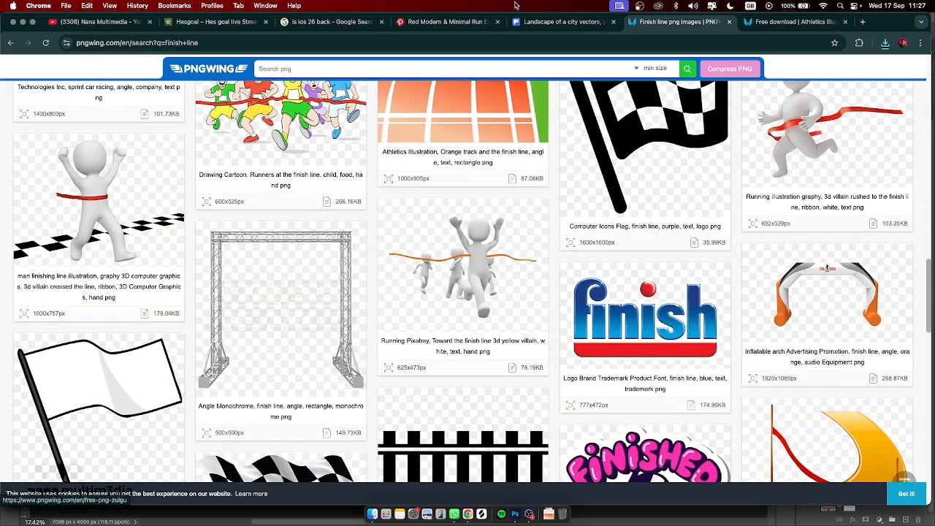
Step: Switch to Freepik and replace the previous search with "finish line rope"
click(577, 22)
click(482, 70)
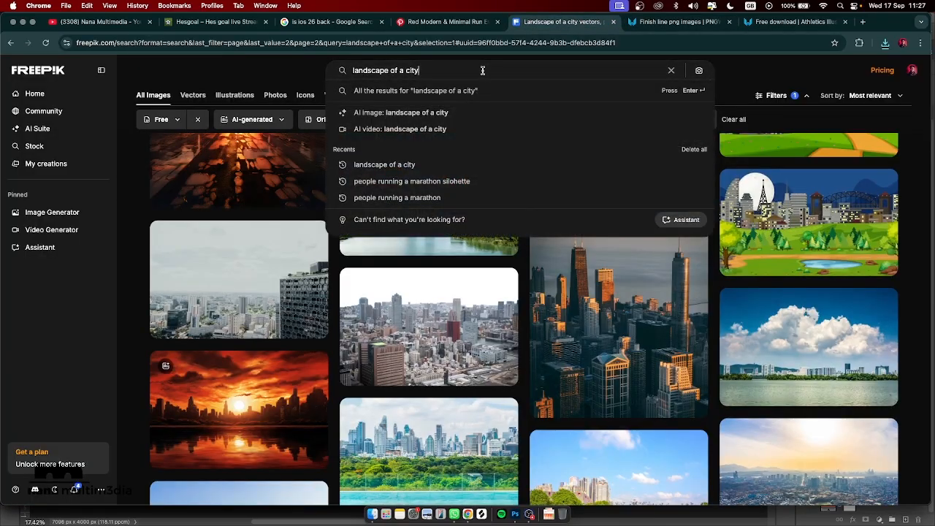
key(super+a)
text(finish line rope)
key(Return)
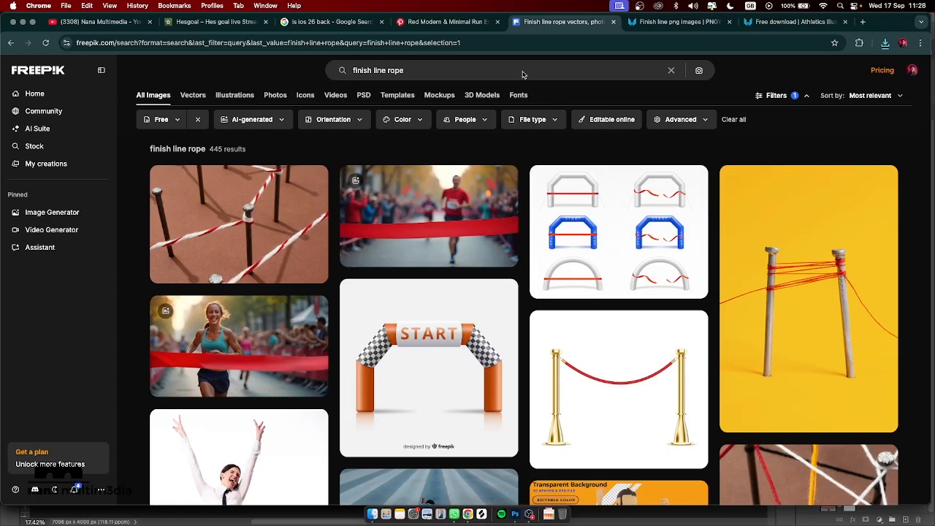
Step: Examine the first page of Freepik's finish line rope results for a usable red finish-line ribbon
scroll(505, 132, down, 3)
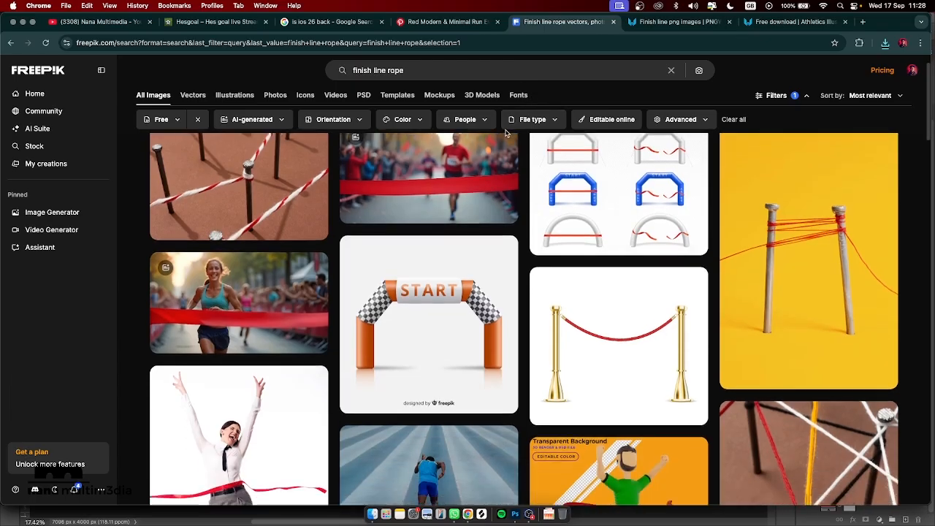
scroll(505, 132, down, 3)
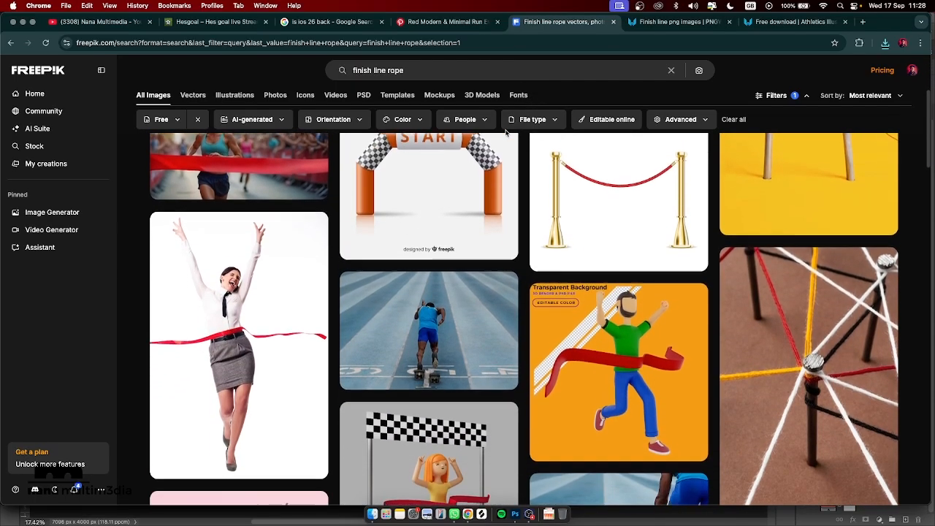
scroll(505, 132, down, 3)
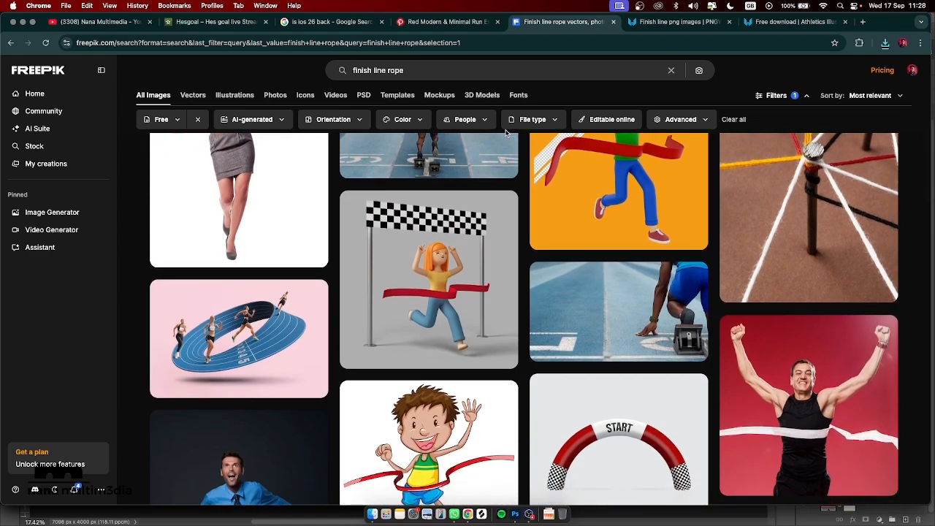
scroll(505, 132, down, 4)
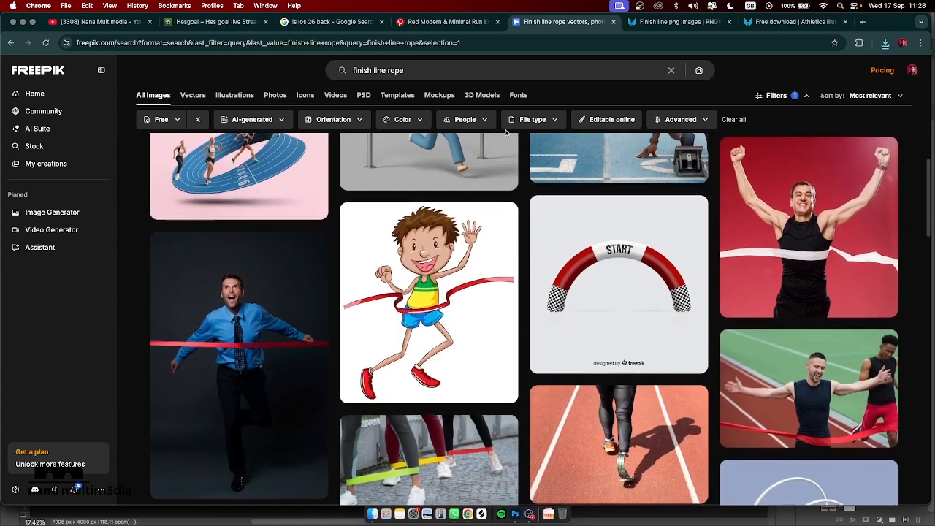
scroll(505, 133, down, 8)
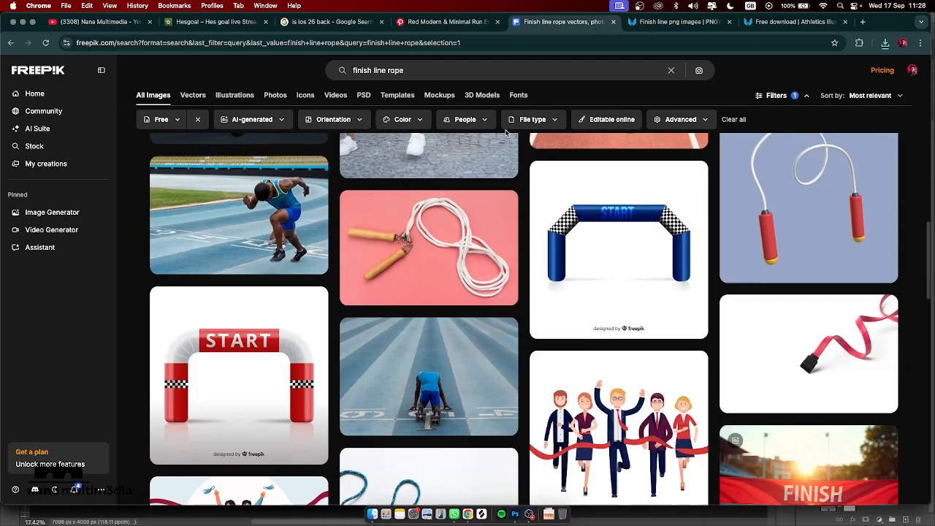
scroll(506, 133, down, 7)
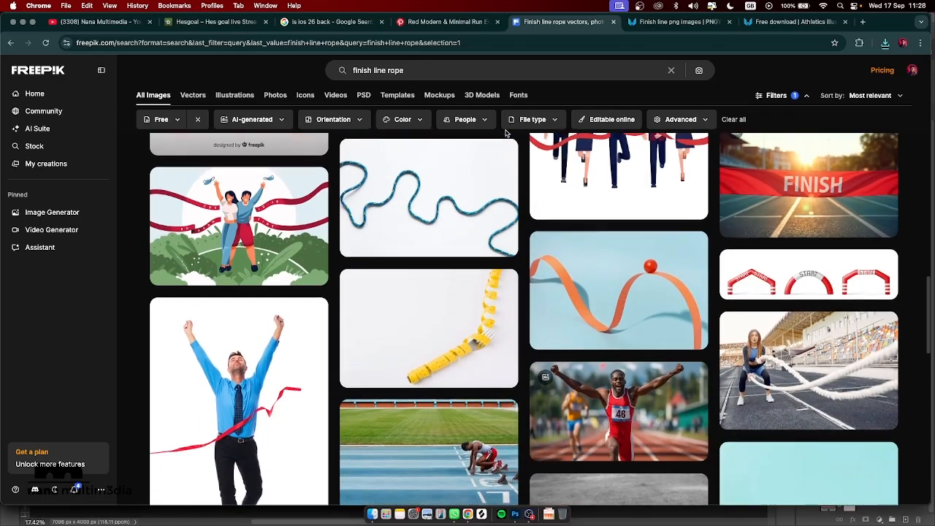
scroll(505, 132, down, 4)
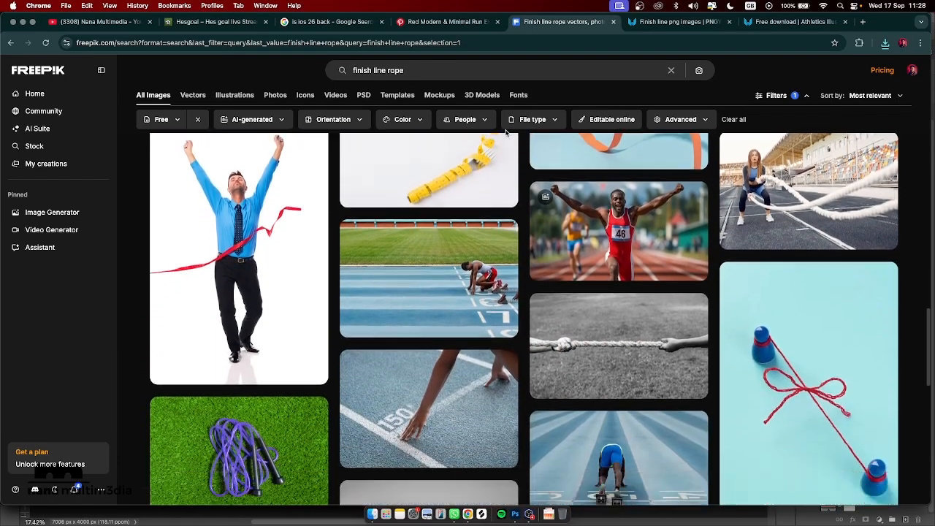
scroll(505, 133, down, 13)
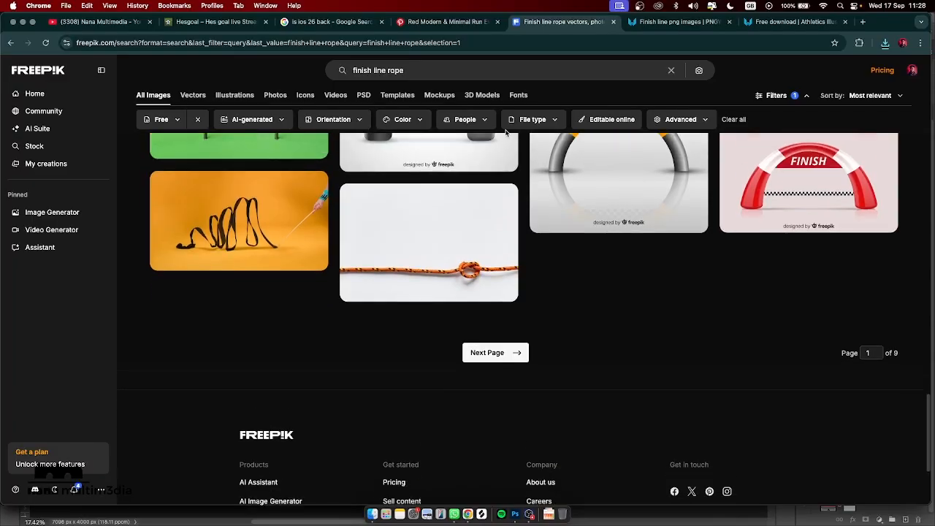
scroll(505, 132, up, 4)
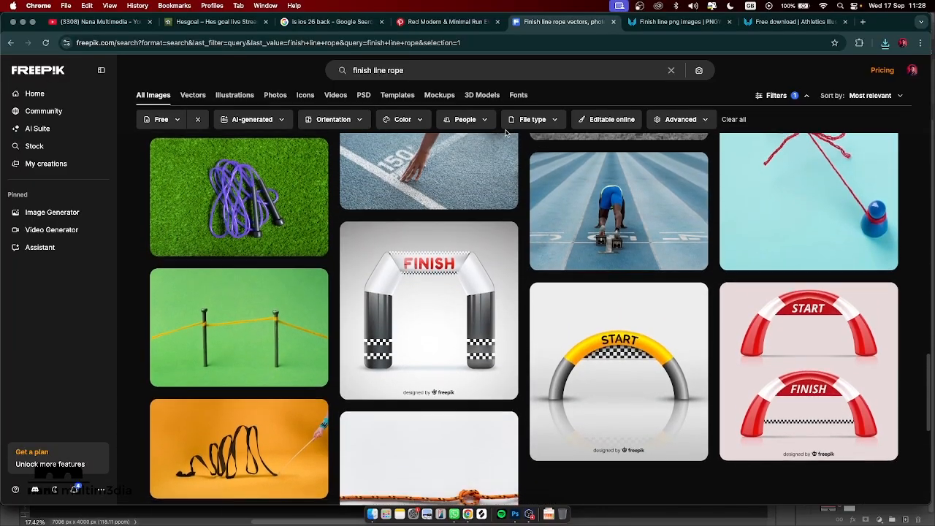
scroll(505, 132, down, 2)
scroll(506, 132, down, 5)
scroll(505, 132, up, 12)
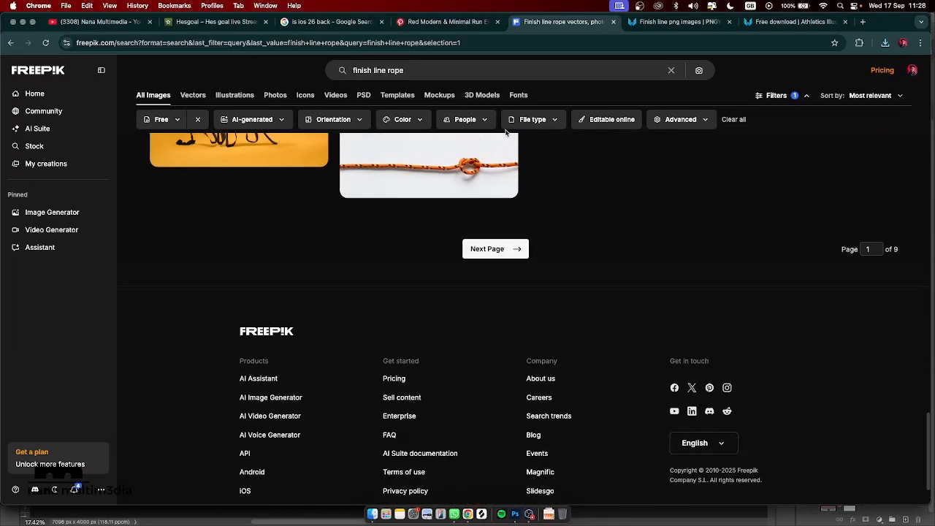
scroll(506, 132, up, 10)
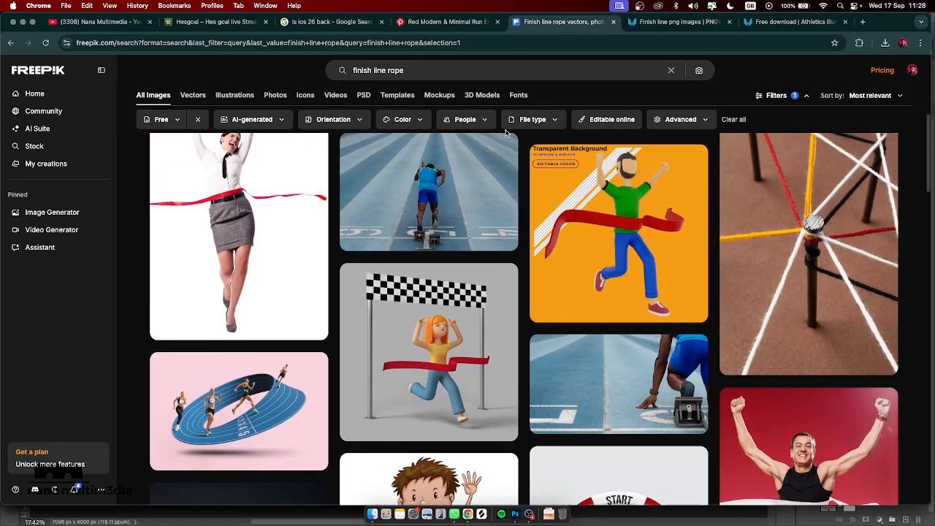
Step: Open the "3d female character reaching finish line" image and download it as a PSD
mouse_move(478, 324)
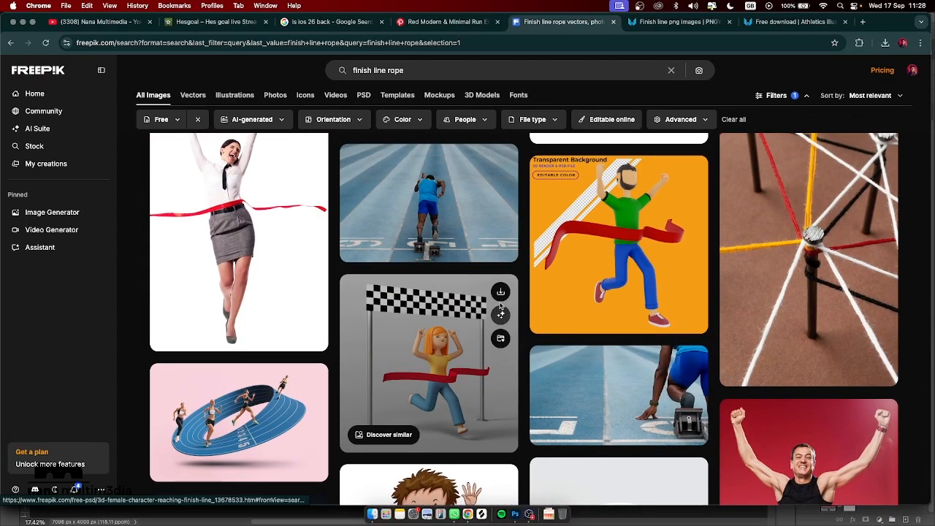
click(448, 326)
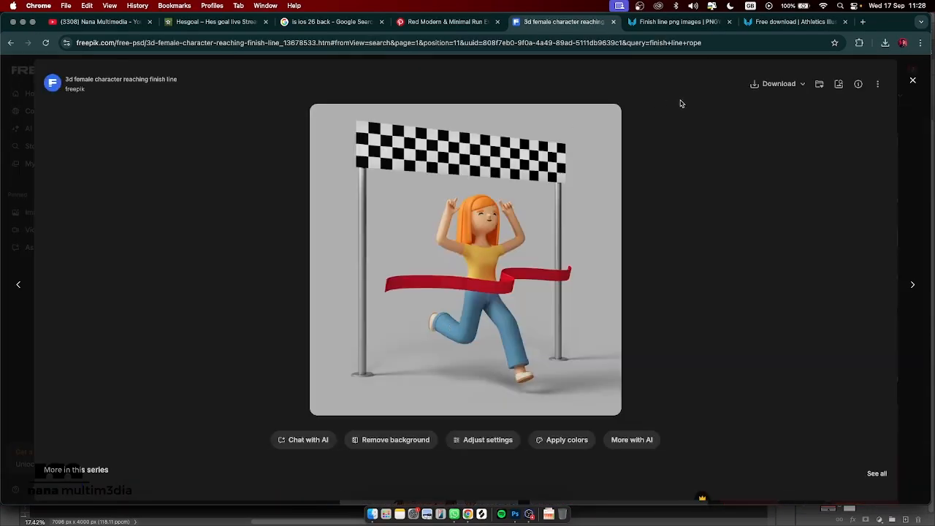
click(796, 84)
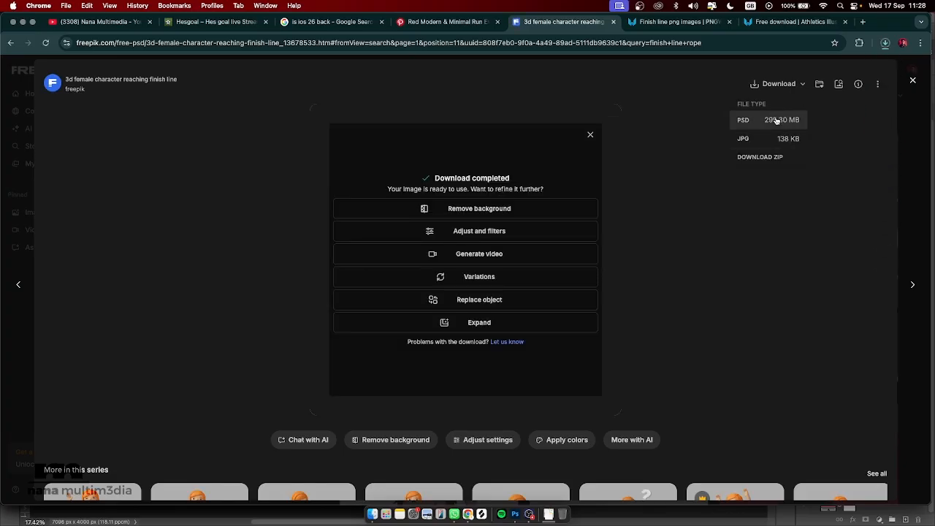
Step: Try to open the downloaded 13678533_5267915.psd in Photoshop, then retry it from the Downloads folder
click(886, 43)
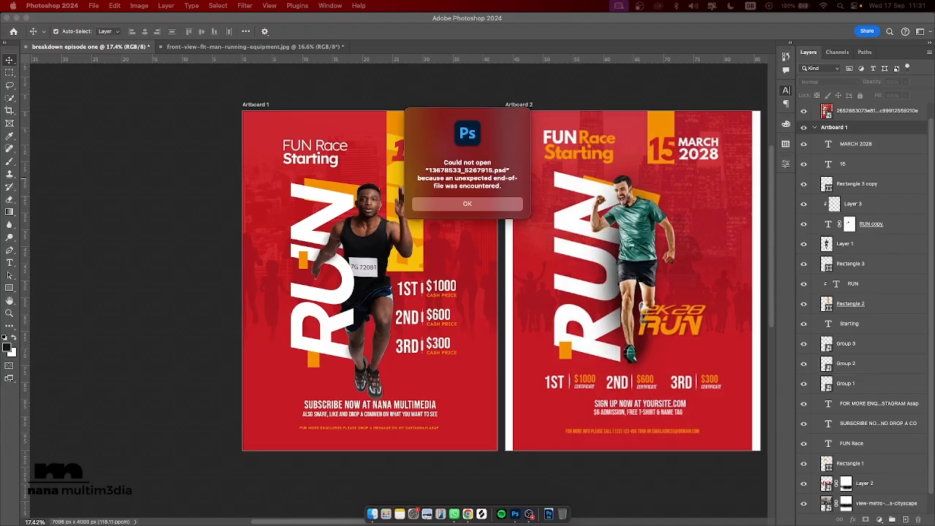
click(479, 207)
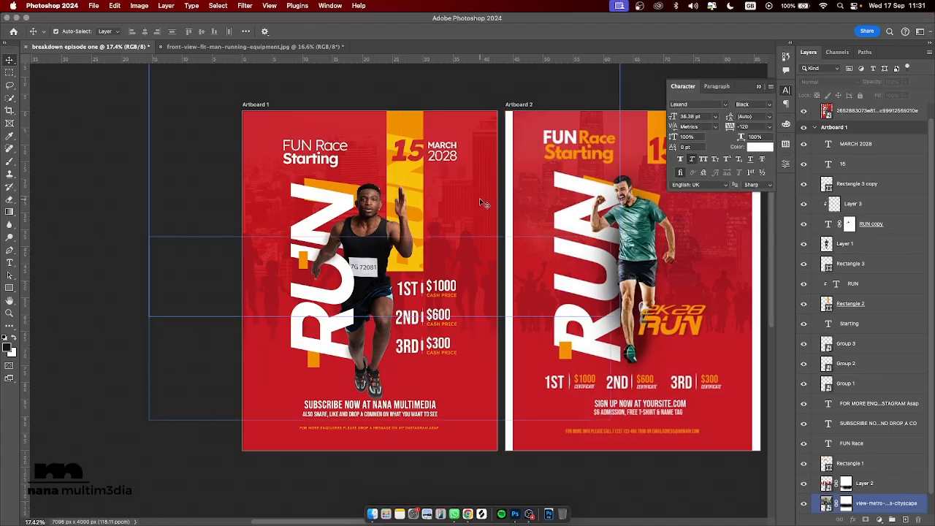
click(372, 513)
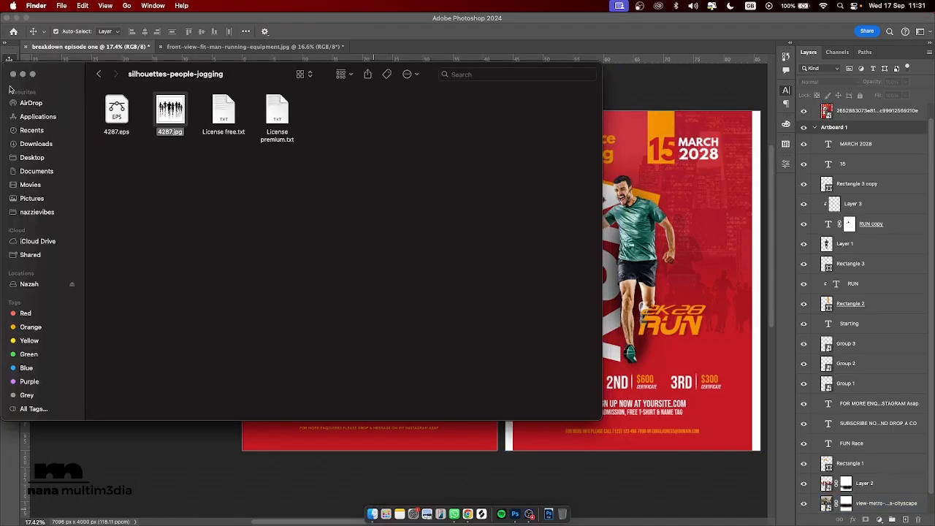
click(47, 133)
click(44, 145)
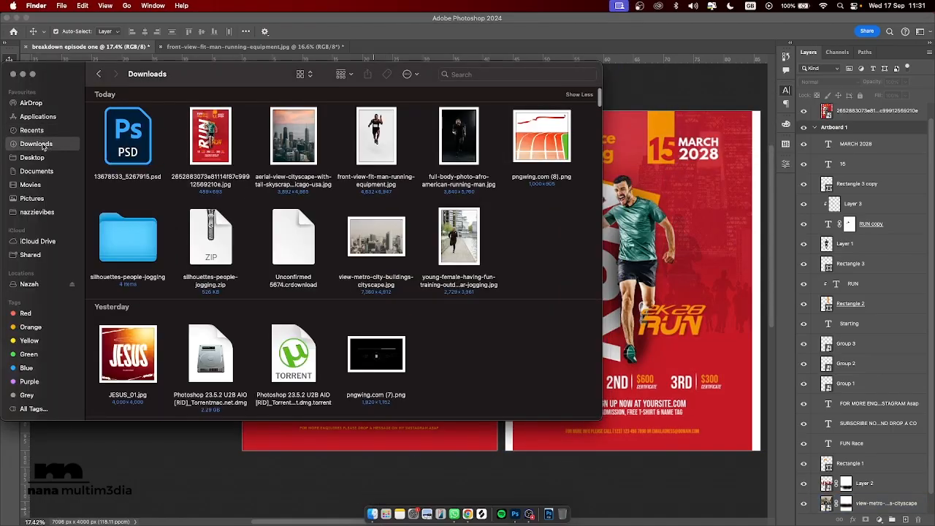
click(51, 133)
click(44, 144)
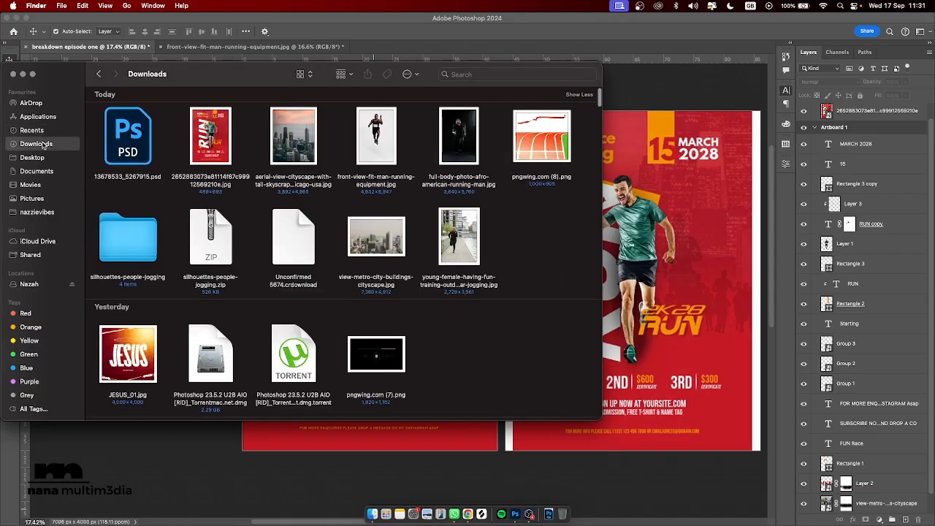
double_click(120, 139)
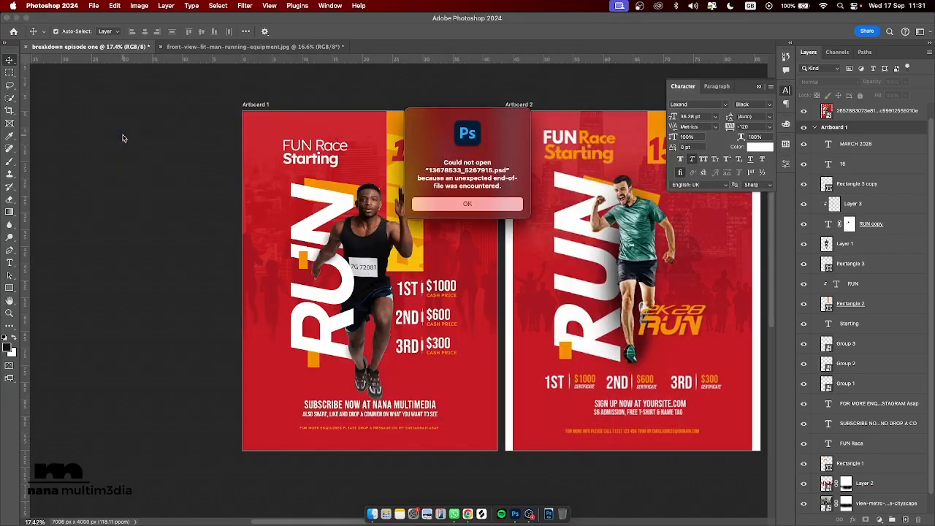
click(435, 205)
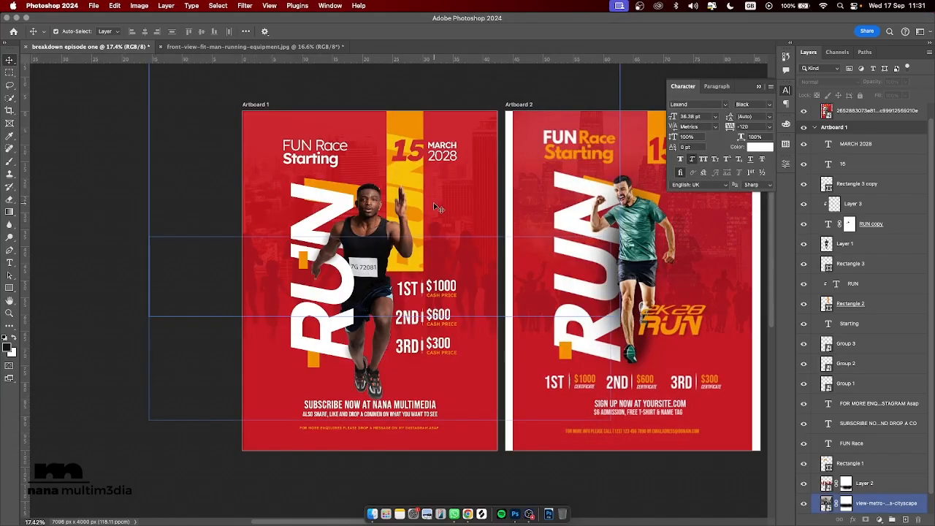
Step: Place pngwing.com (8).png from Downloads into the poster document, with its ribbon across the runner's waist, scaled to about 114%
click(372, 515)
drag(547, 118, 431, 443)
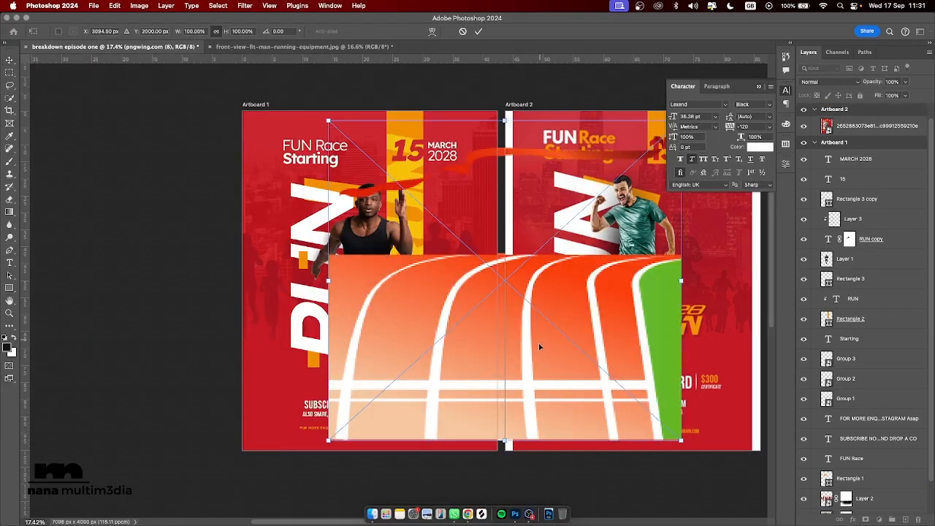
drag(539, 347, 431, 499)
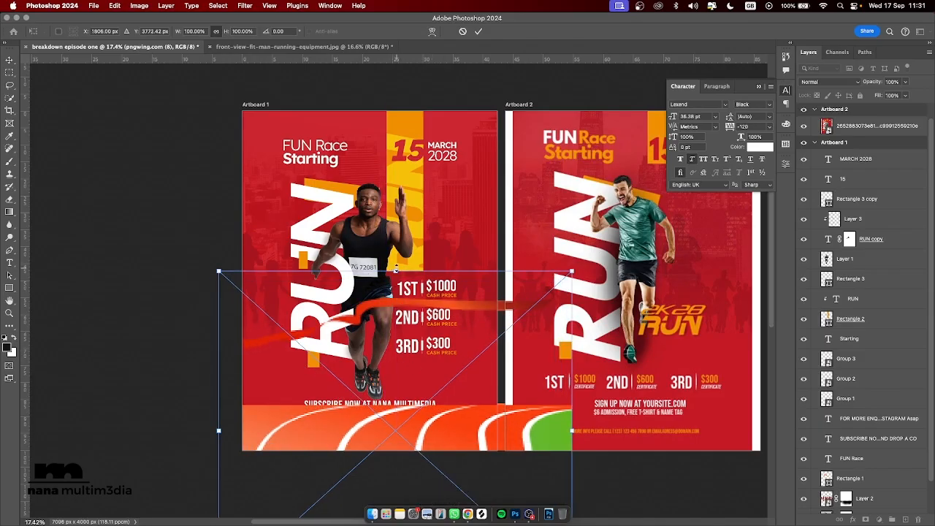
drag(395, 270, 395, 227)
drag(395, 263, 395, 262)
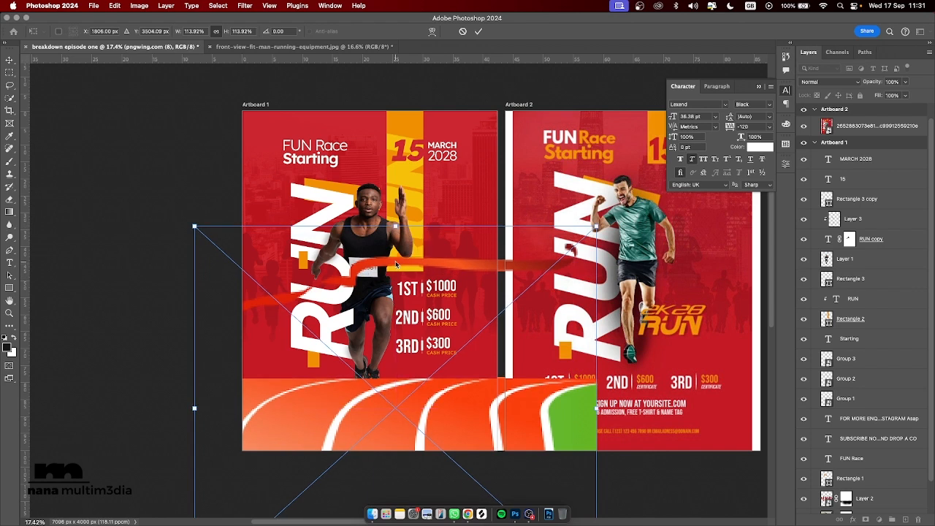
key(Return)
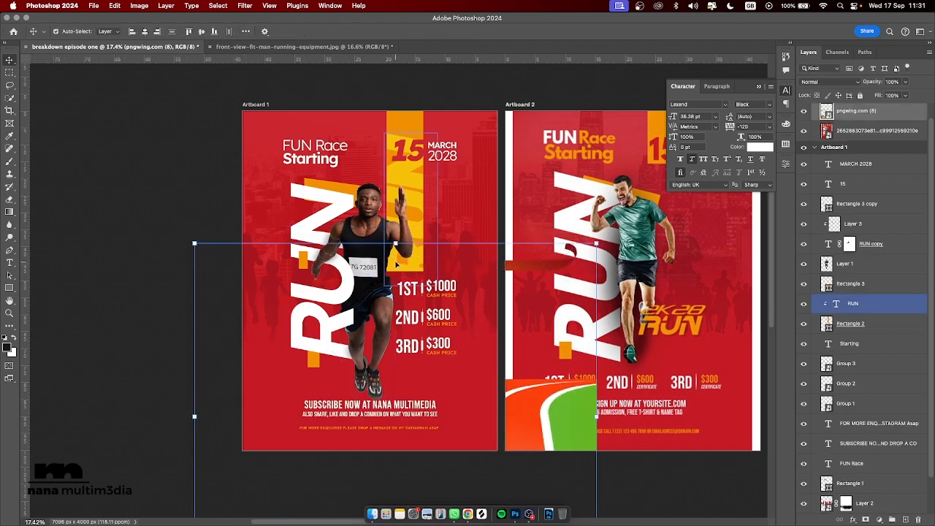
Step: Move the pngwing.com (8) layer into Artboard 1 and stack it above the MARCH 2028 text layer
click(557, 274)
drag(856, 118, 869, 248)
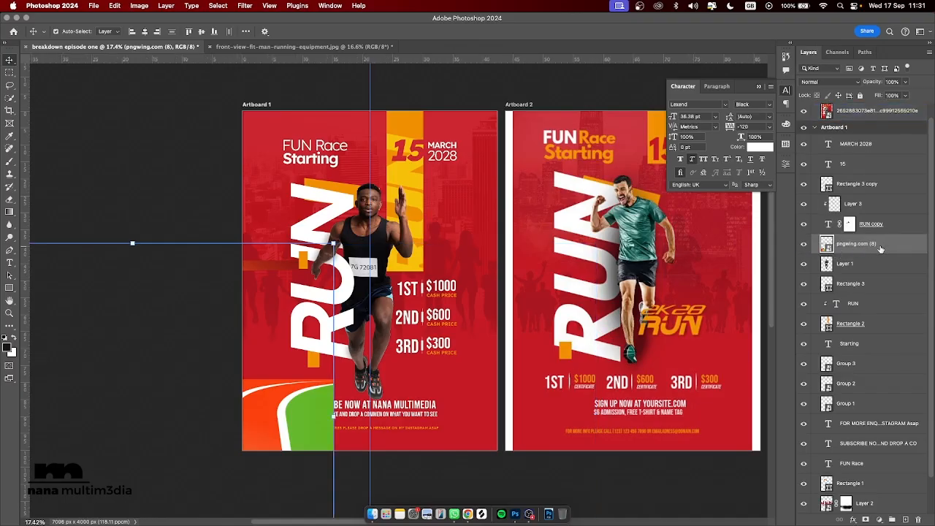
drag(880, 249, 856, 140)
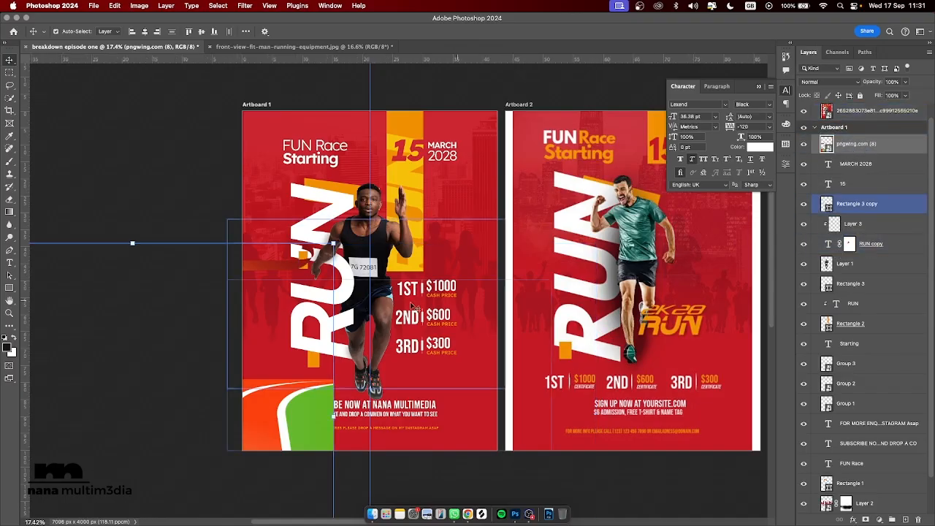
Step: Shift the pngwing.com (8) image across Artboard 1, copy just its ribbon area to a new layer, and hide the original image layer
drag(263, 266, 497, 267)
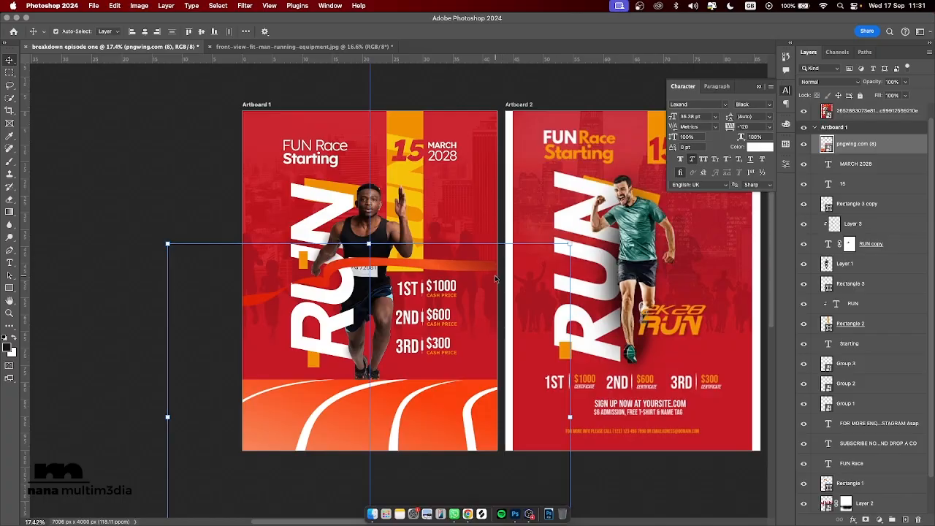
click(10, 73)
drag(160, 210, 515, 338)
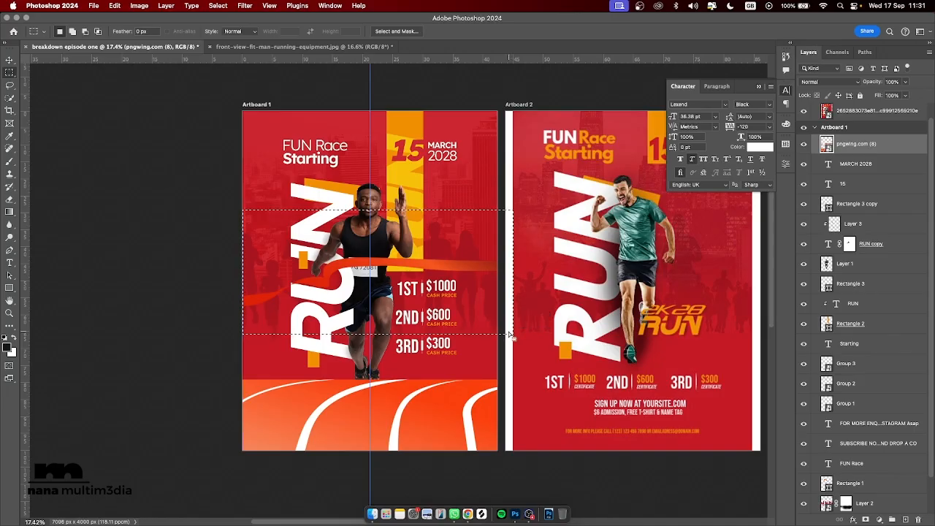
key(super+j)
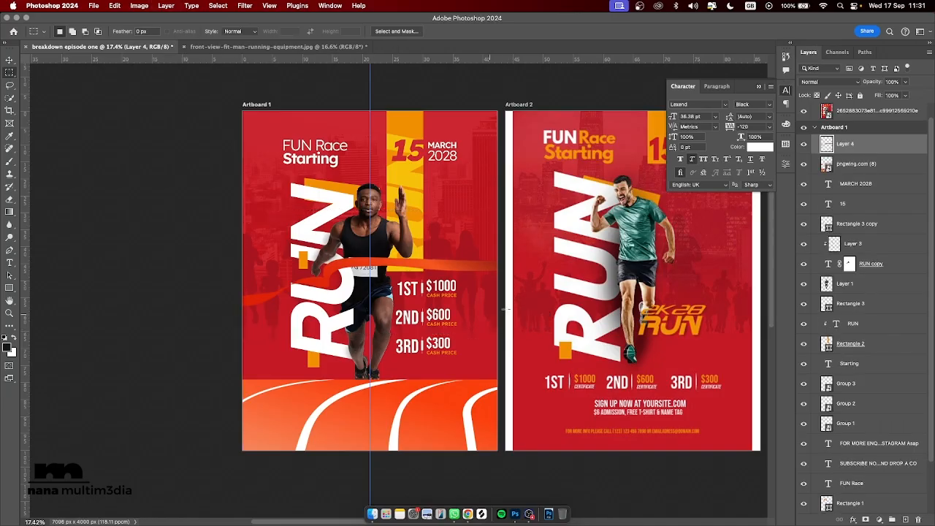
click(803, 165)
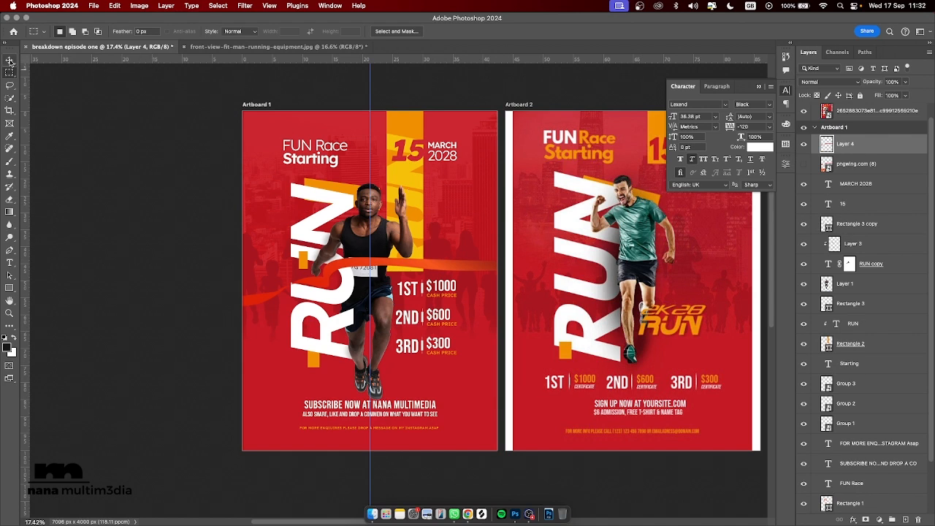
Step: Scale the copied ribbon on Layer 4 to about 134% and position it across the runner's waist
click(10, 60)
click(378, 256)
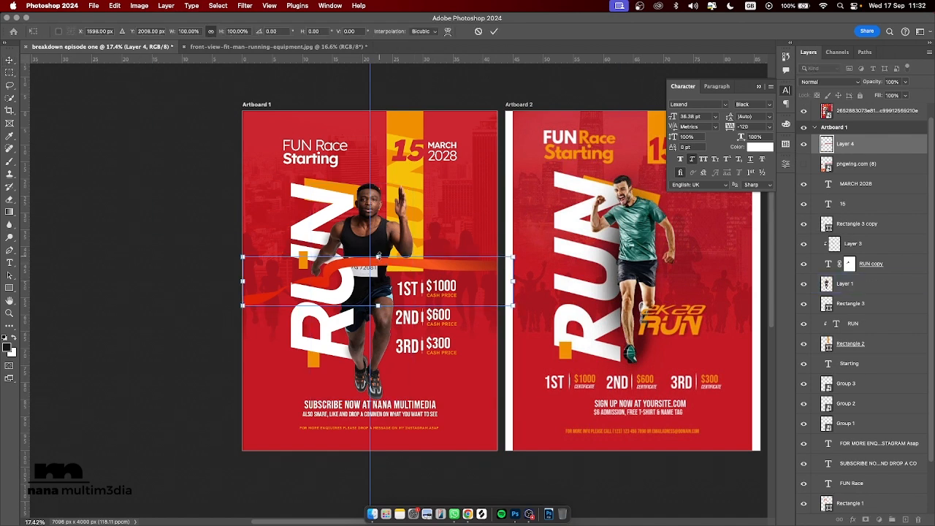
mouse_move(378, 257)
mouse_down()
mouse_move(378, 238)
mouse_move(385, 273)
mouse_up()
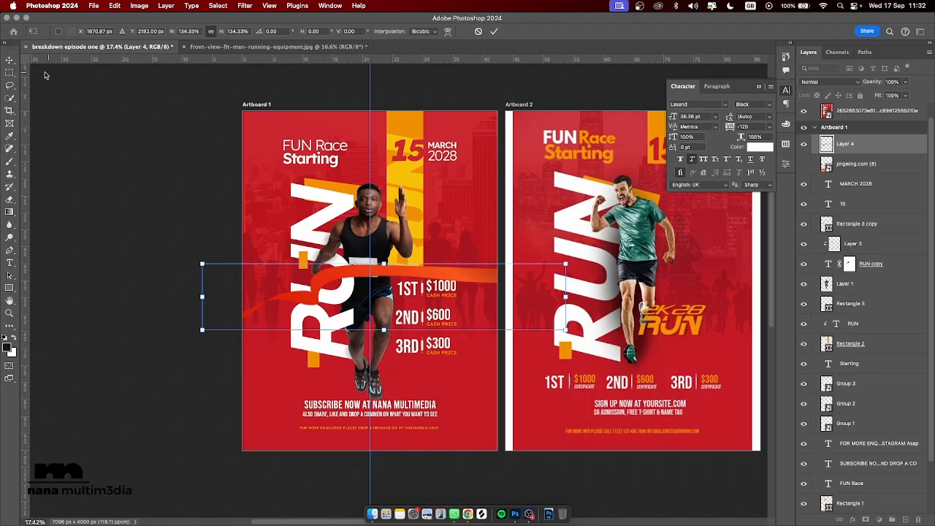
click(10, 61)
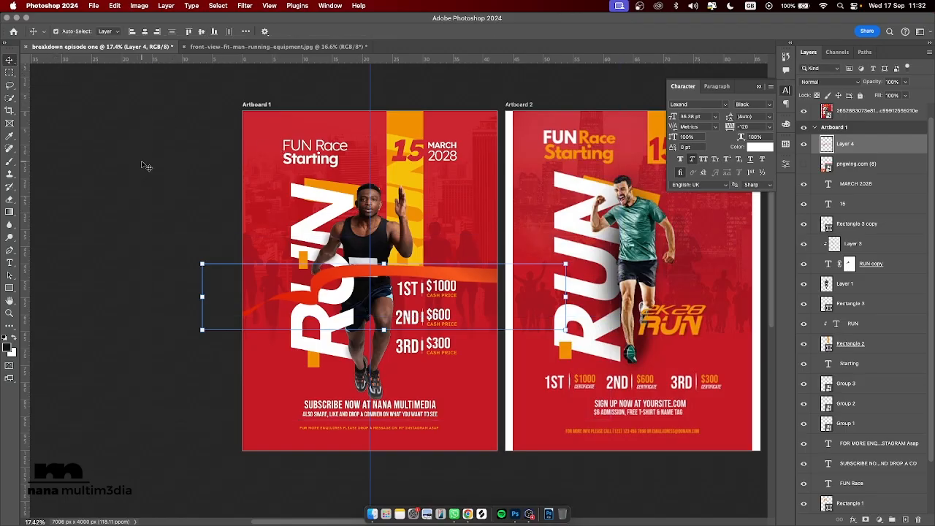
click(146, 167)
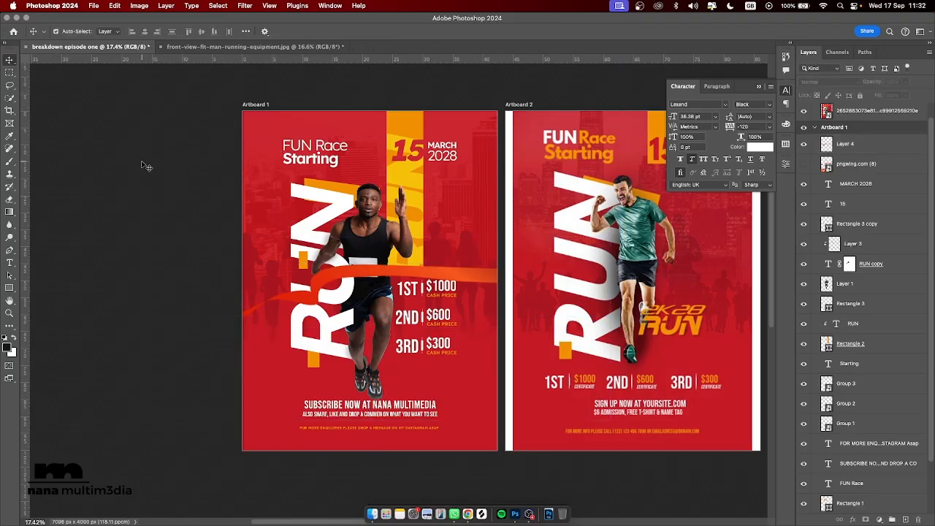
Step: Nudge the 1ST, 2ND and 3RD prize groups on Artboard 1 down together to clear space beneath the ribbon
click(416, 293)
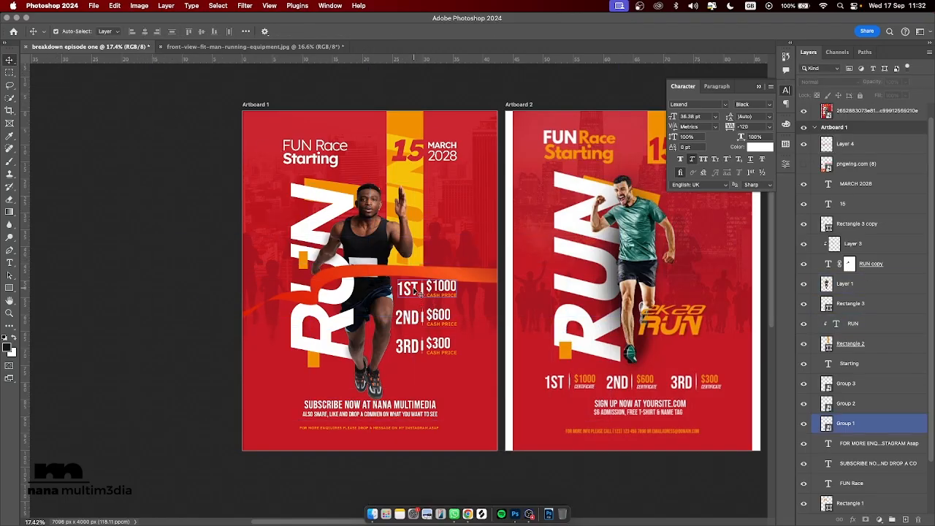
shift+click(422, 347)
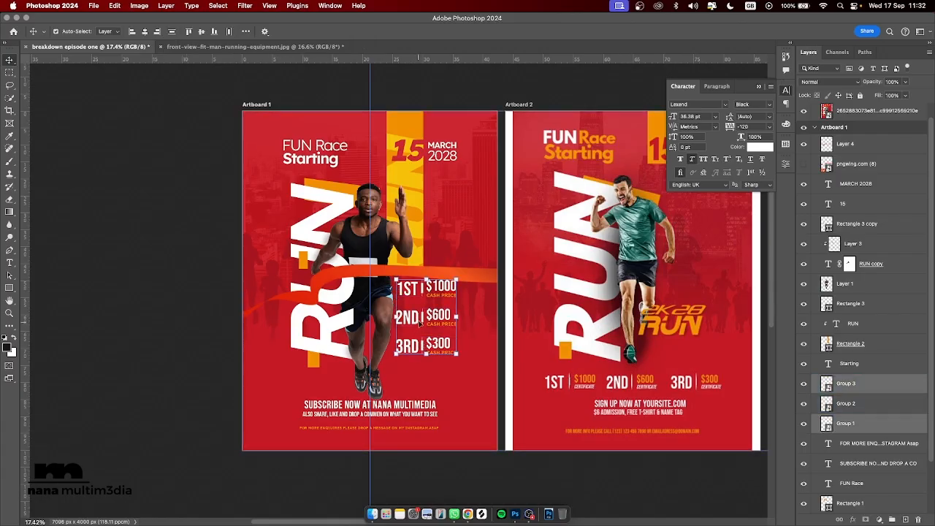
shift+click(419, 316)
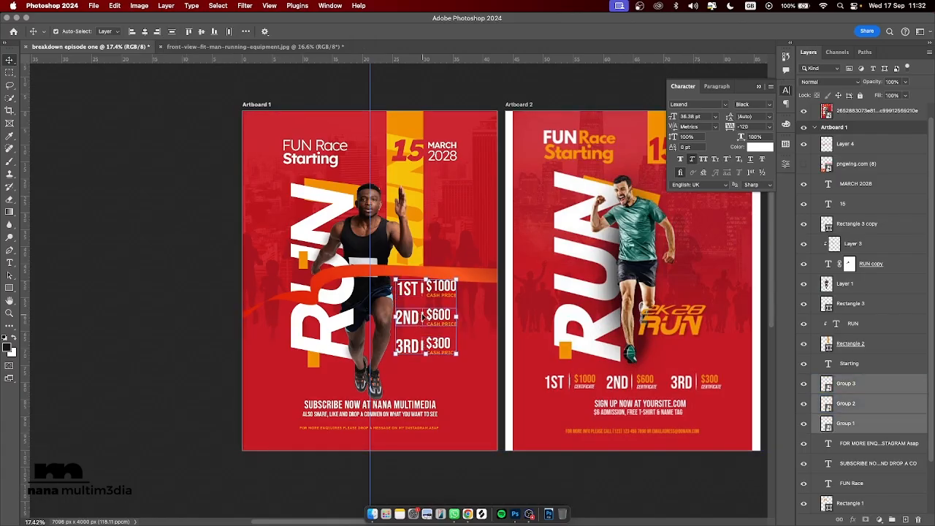
key(shift+Down)
key(shift+Down)
key(shift+Down)
key(shift+Down)
key(shift+Down)
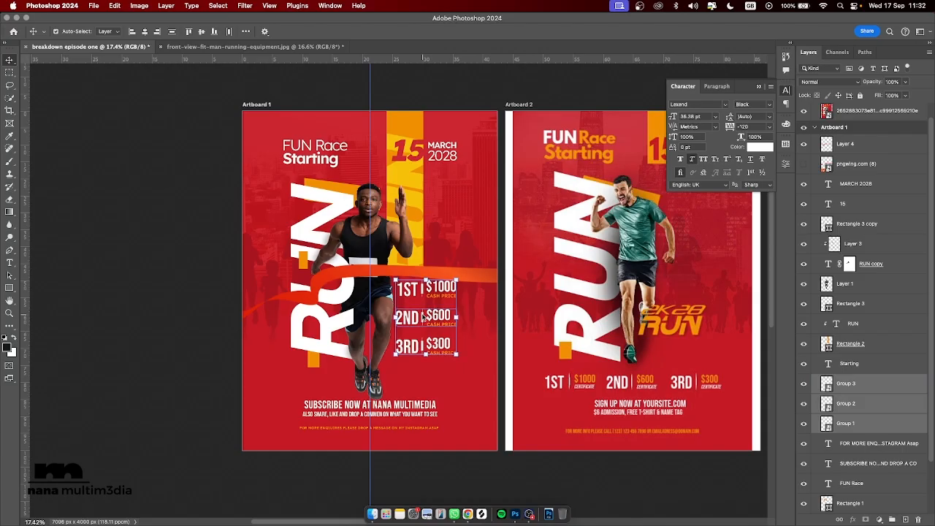
key(shift+Down)
key(shift+Down)
key(shift+Down)
key(shift+Down)
key(shift+Down)
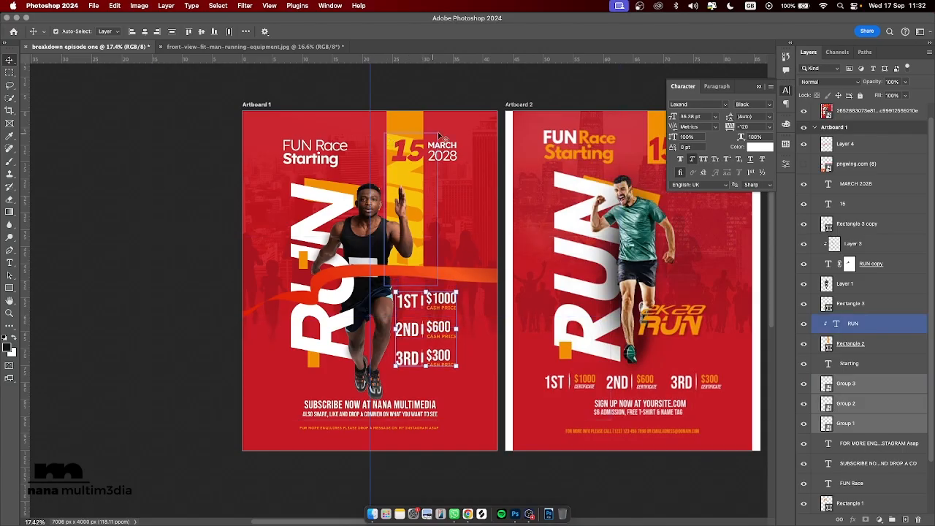
click(473, 103)
Step: Add a drop shadow to the ribbon on Layer 4 with 40% opacity, 4 px distance, 0% spread and 79 px size
click(410, 278)
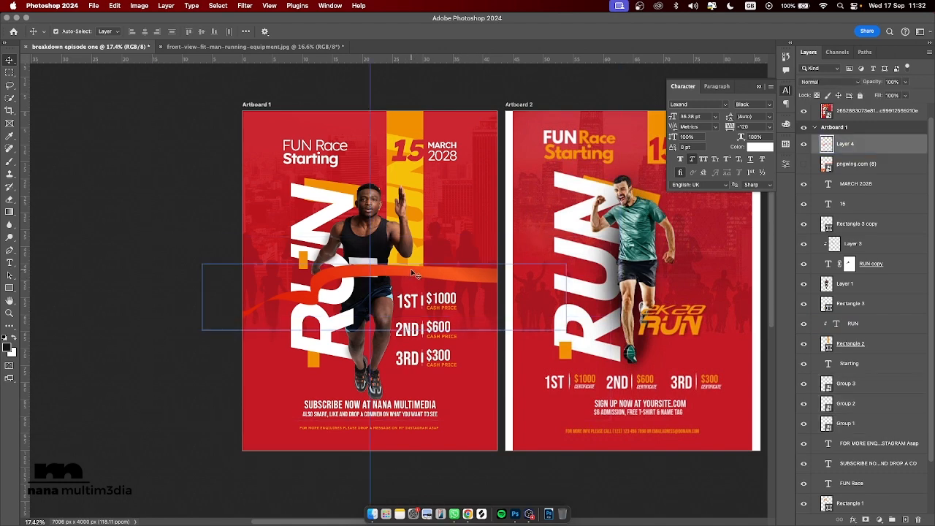
double_click(884, 150)
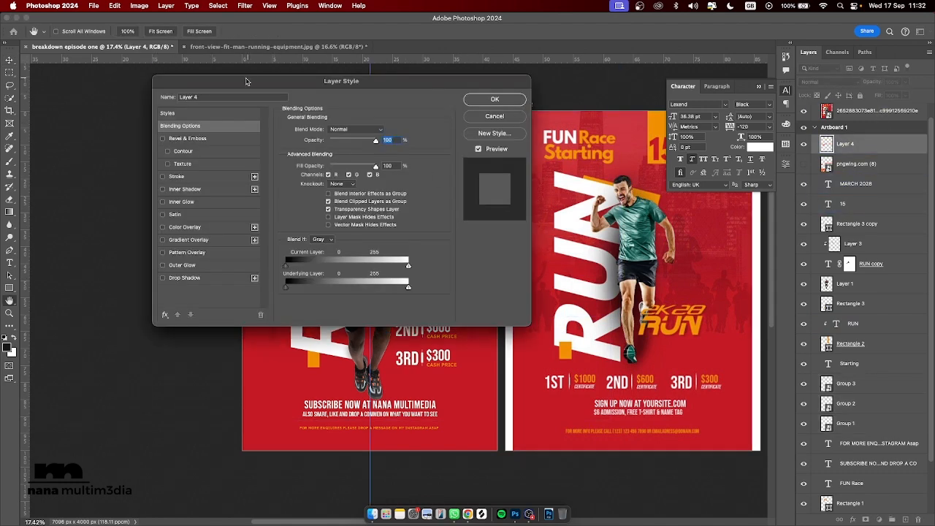
drag(246, 81, 612, 80)
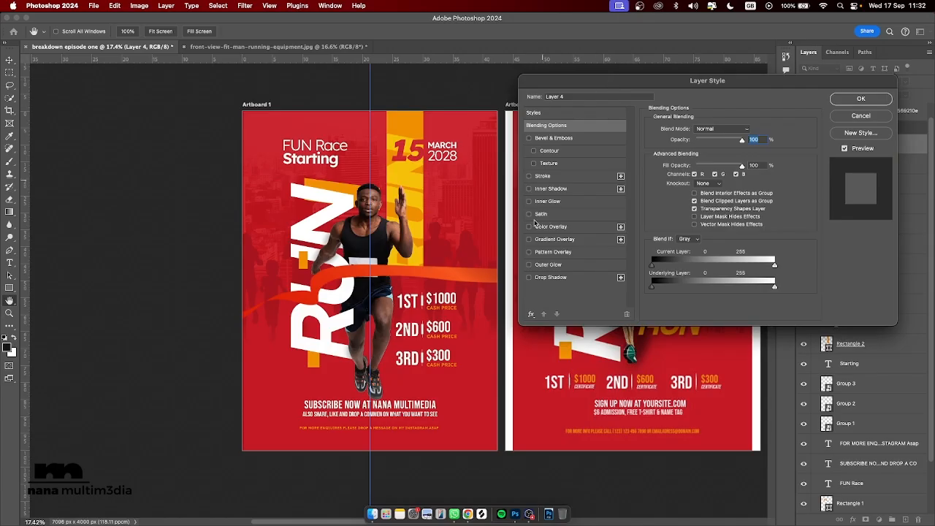
click(529, 278)
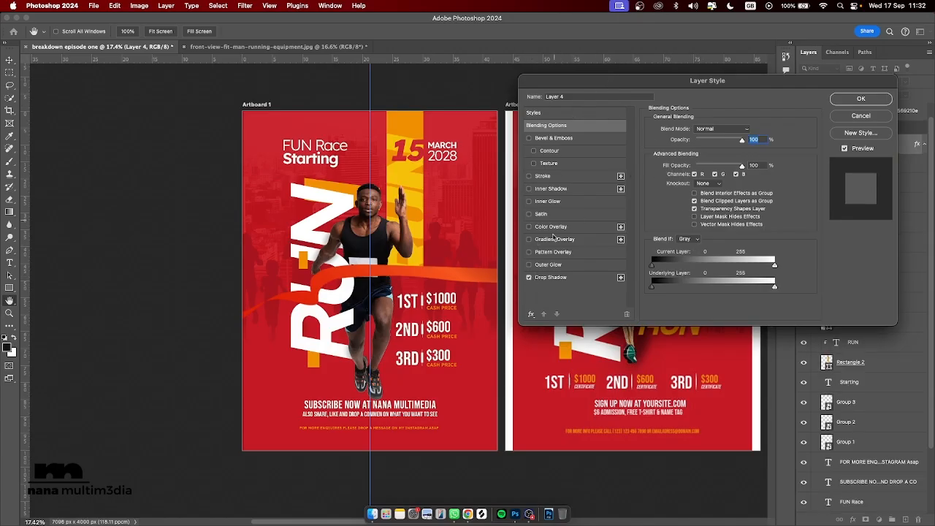
click(573, 281)
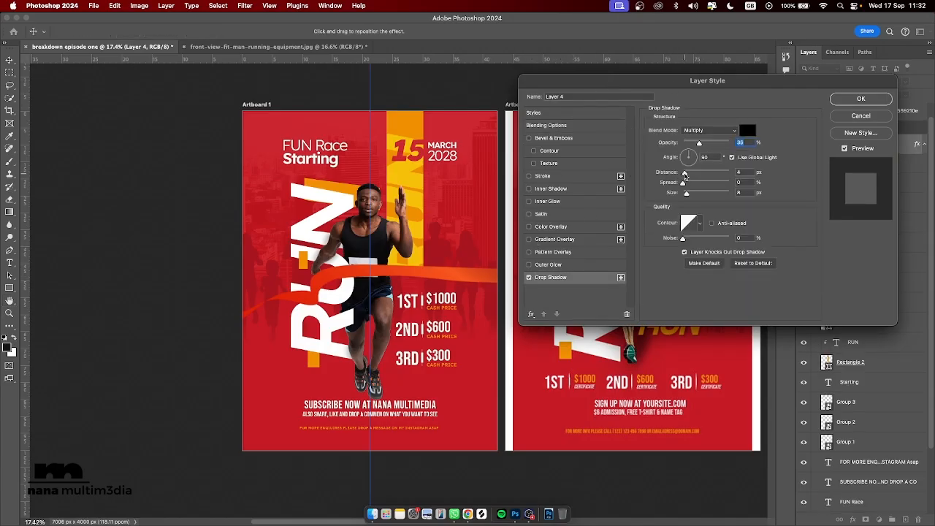
mouse_move(683, 183)
mouse_down()
mouse_move(700, 197)
mouse_move(682, 186)
mouse_up()
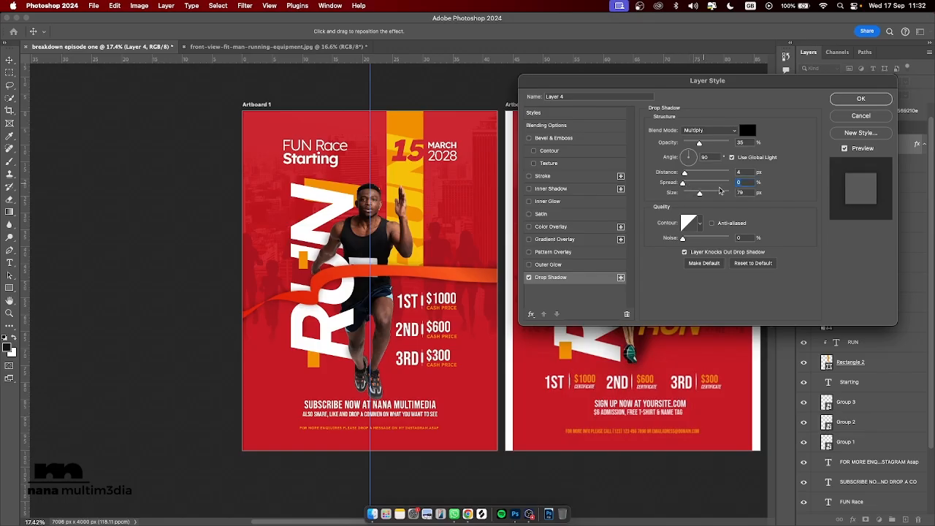
drag(702, 145, 701, 144)
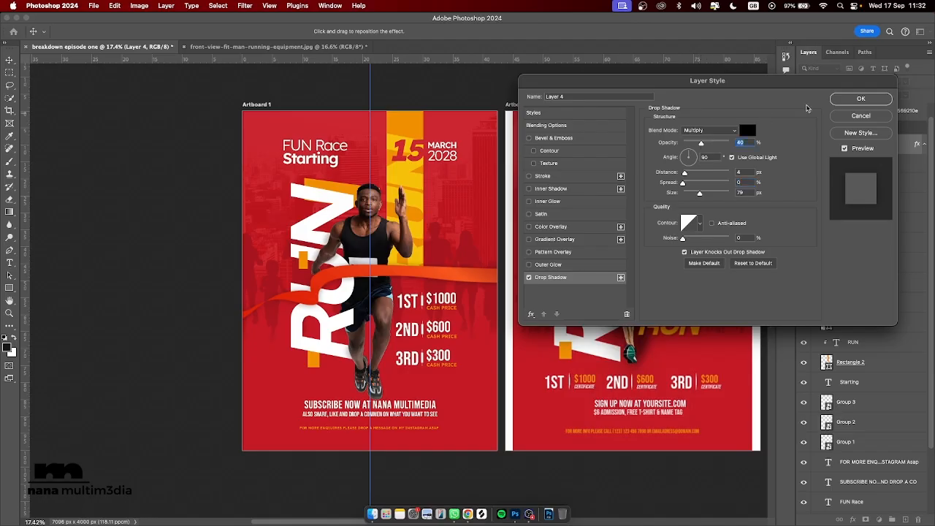
click(861, 100)
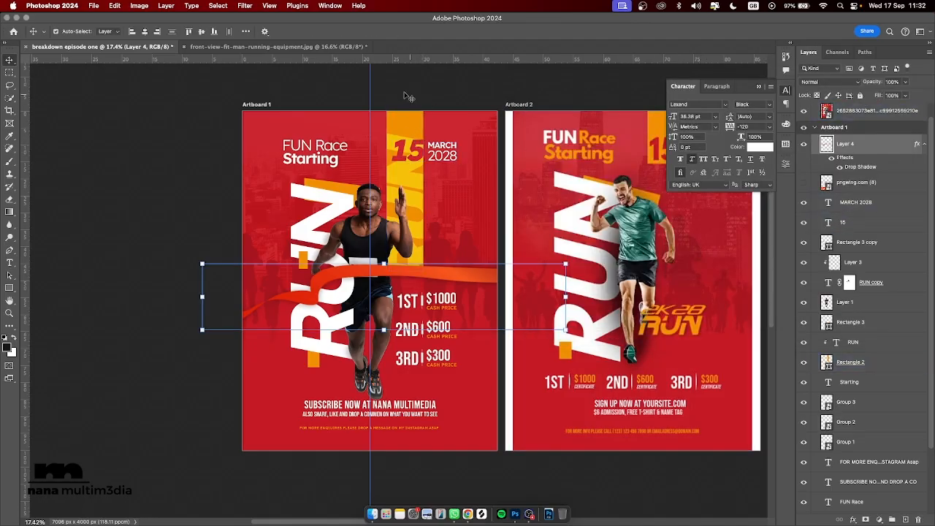
Step: Lower the ribbon to just below the runner's race bib and add a layer mask to Layer 4
click(407, 97)
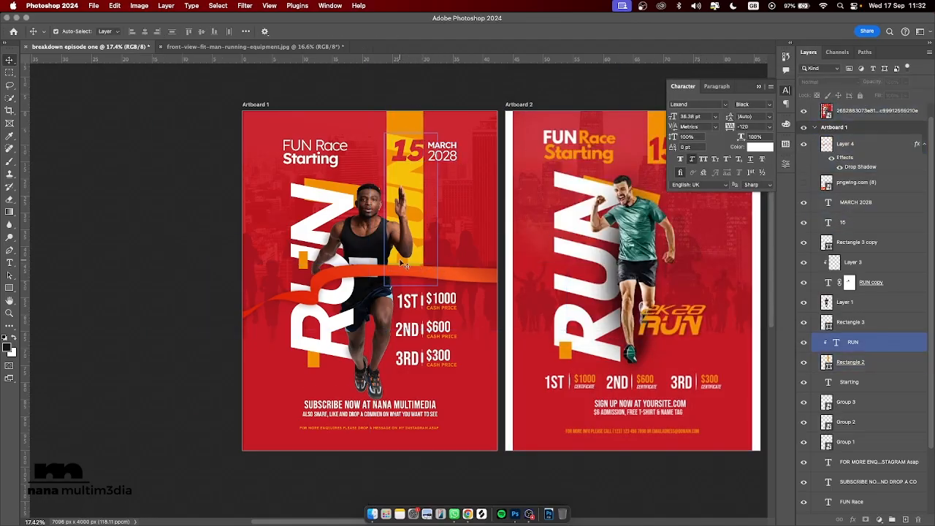
drag(400, 269, 397, 278)
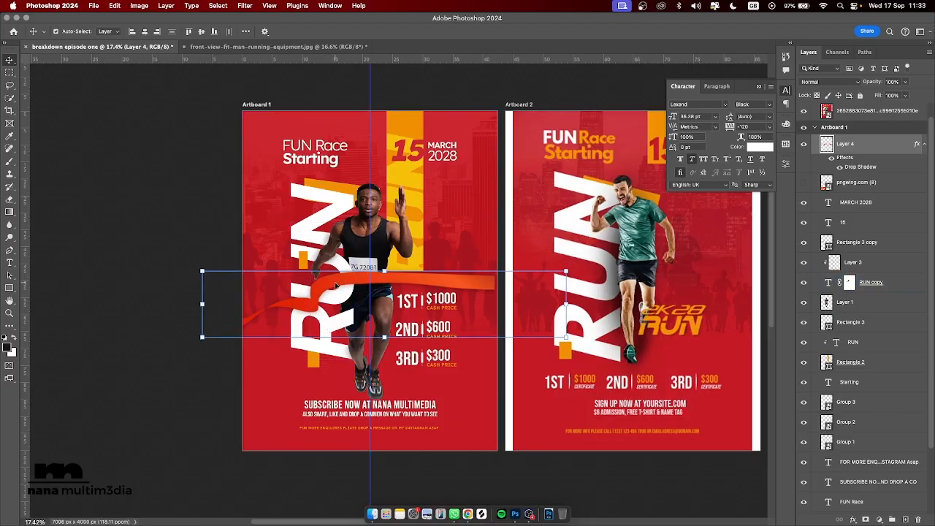
click(865, 520)
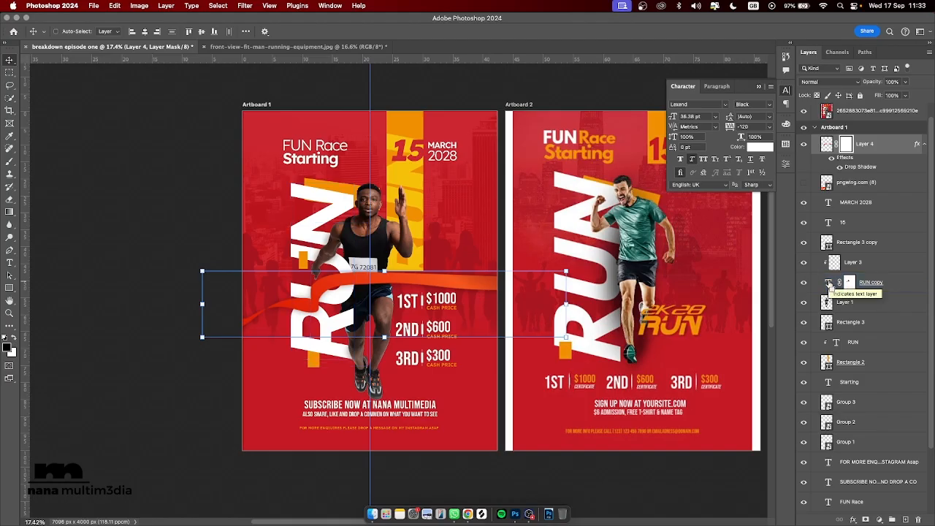
Step: Load the RUN copy letters as a selection, mask out the ribbon over the R with a black brush at 100% flow, and deselect
super+click(829, 283)
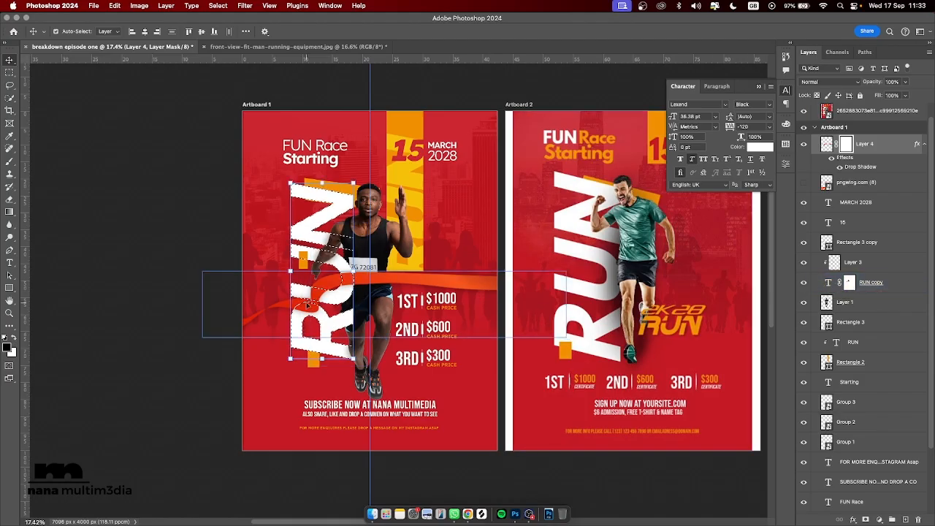
click(9, 162)
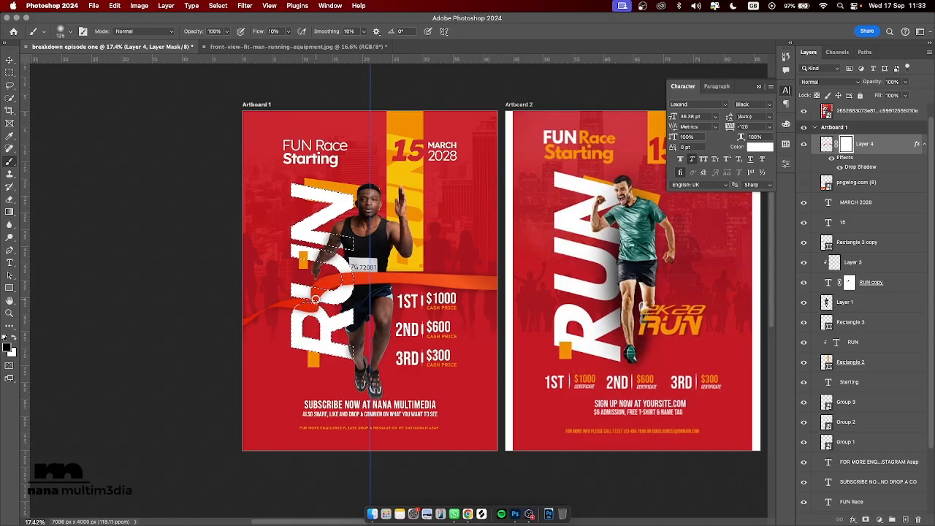
scroll(316, 298, up, 10)
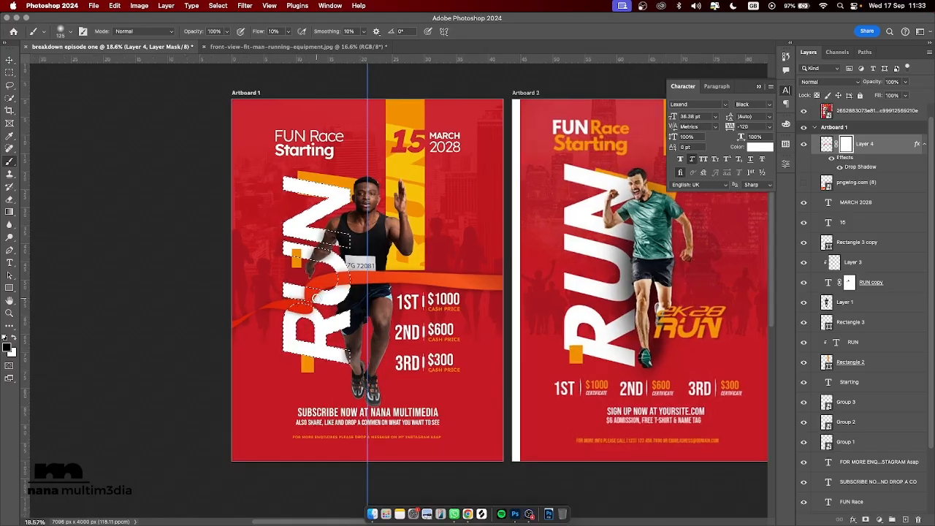
scroll(316, 298, left, 2)
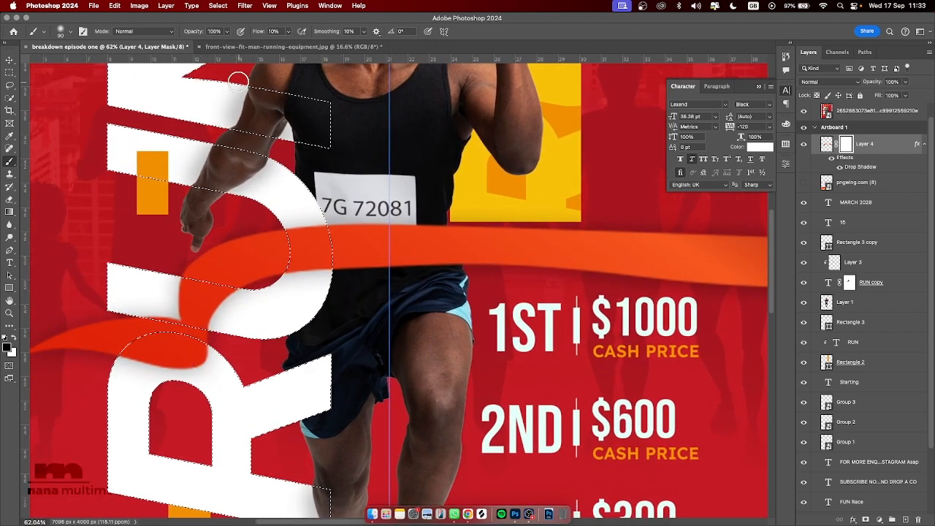
key(shift+0)
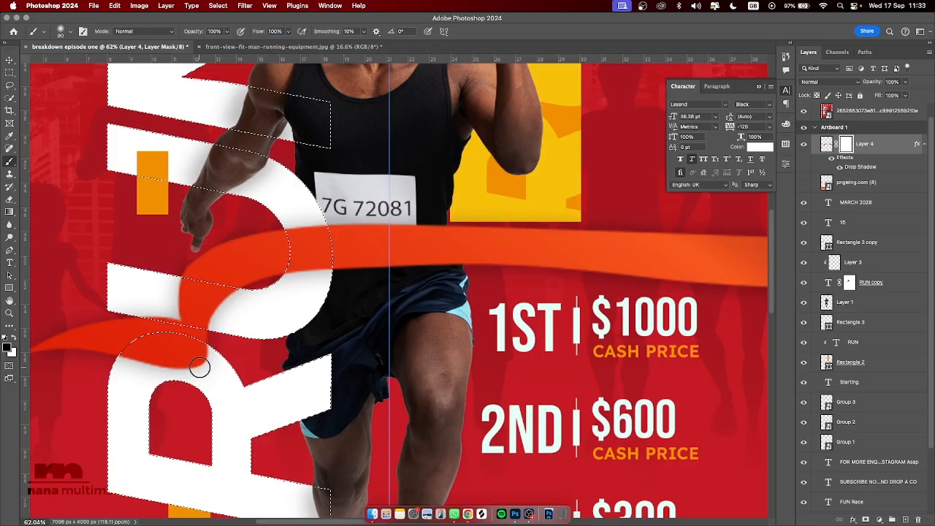
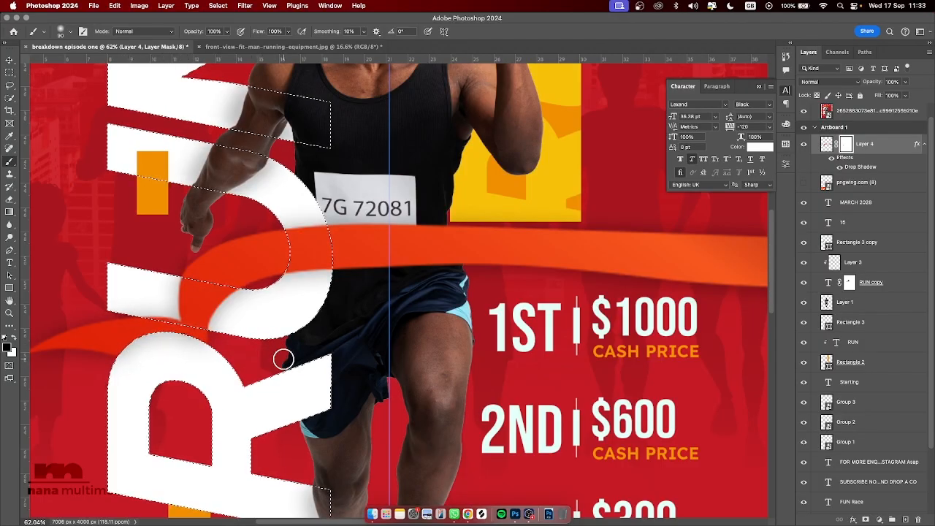
scroll(198, 325, down, 5)
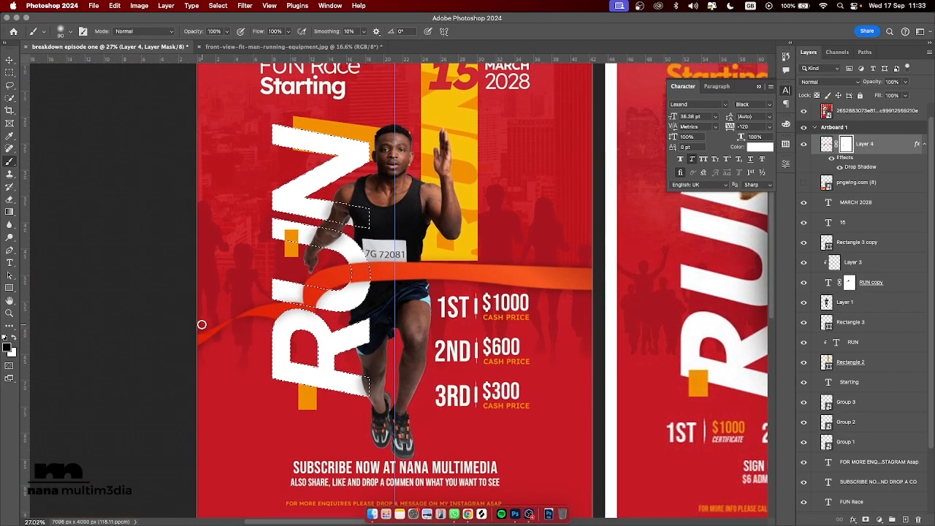
key(ctrl+d)
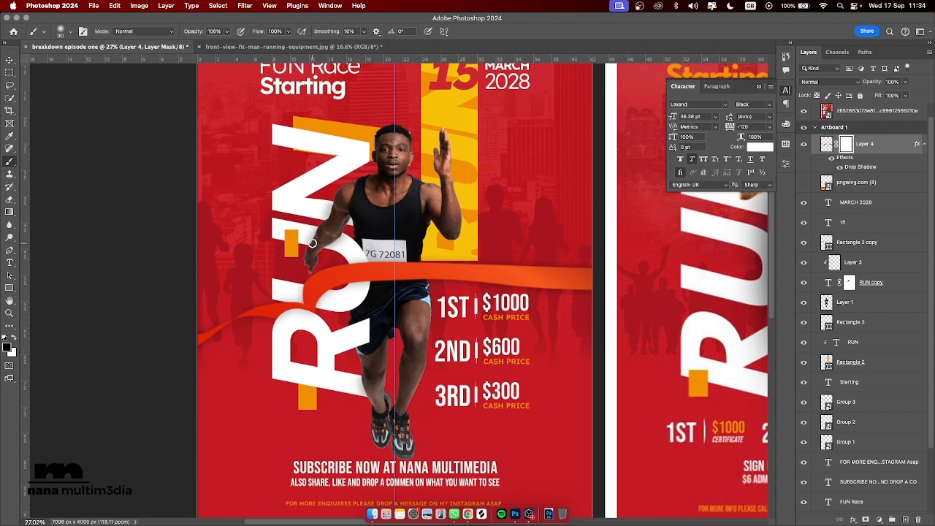
Step: Toggle Layer 4's visibility to compare Artboard 1 with and without the ribbon
click(9, 60)
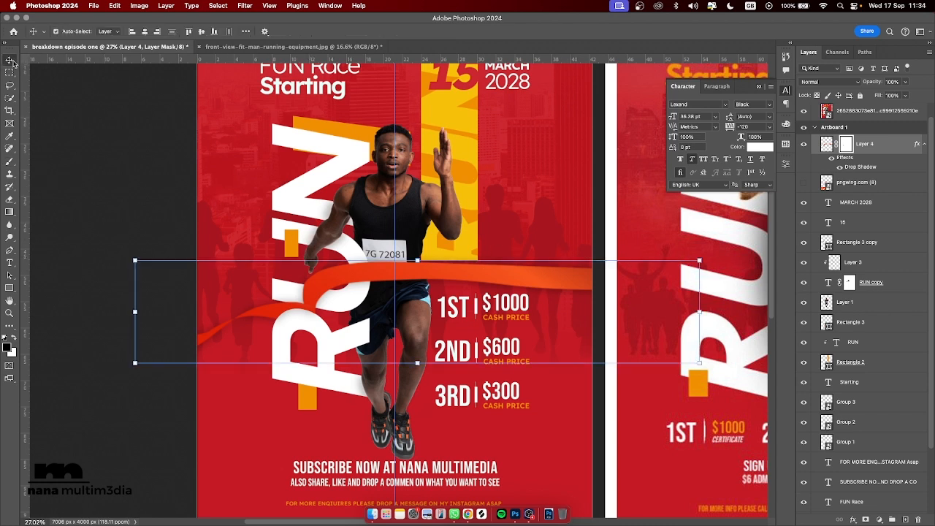
click(804, 145)
click(804, 145)
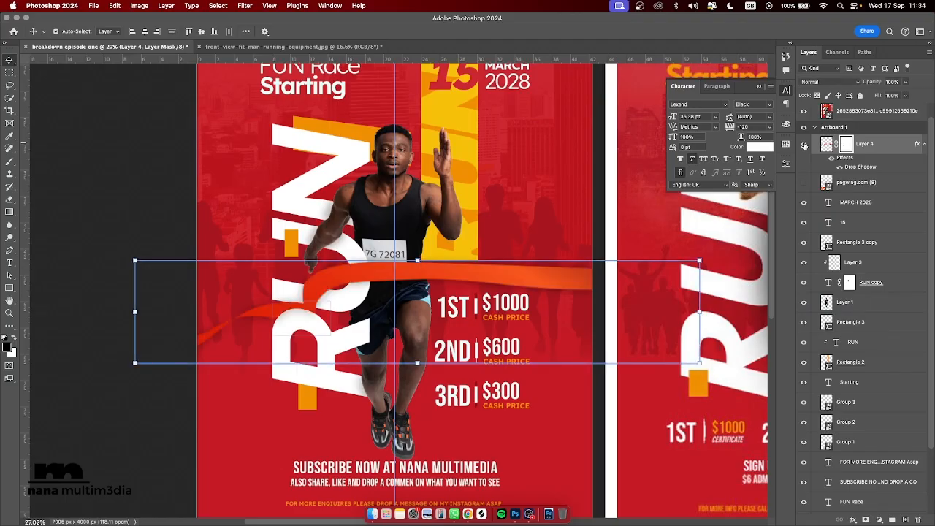
click(392, 190)
scroll(415, 239, up, 3)
scroll(414, 240, right, 2)
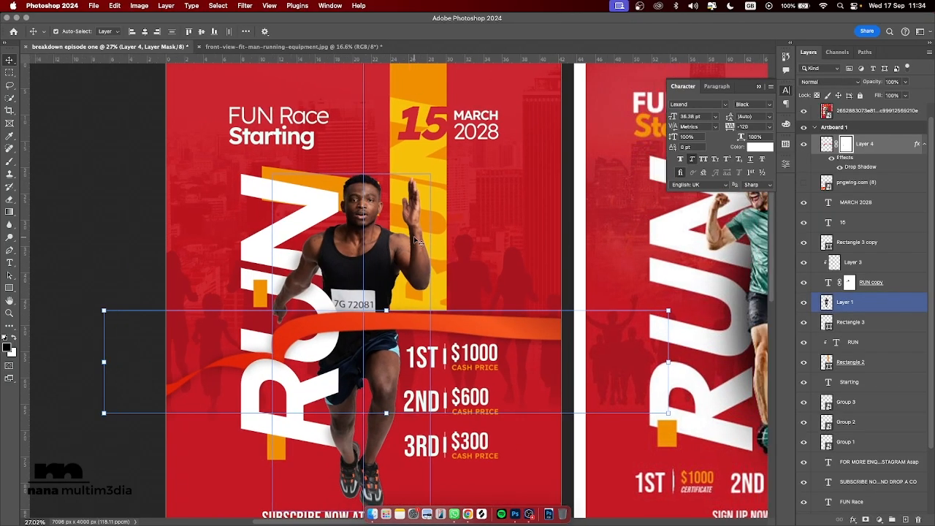
Step: Select the runner's Layer 1 on Artboard 1 and open it in the Camera Raw Filter
scroll(417, 242, down, 2)
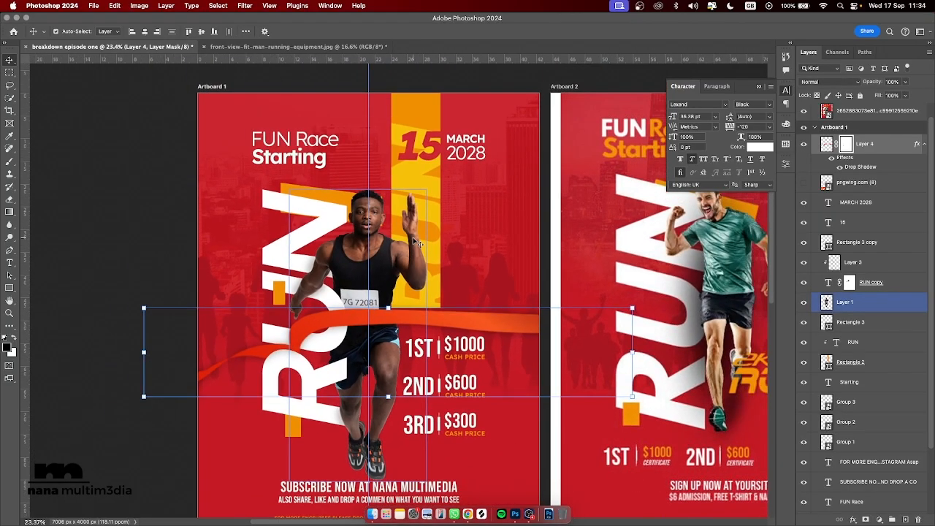
scroll(415, 241, down, 1)
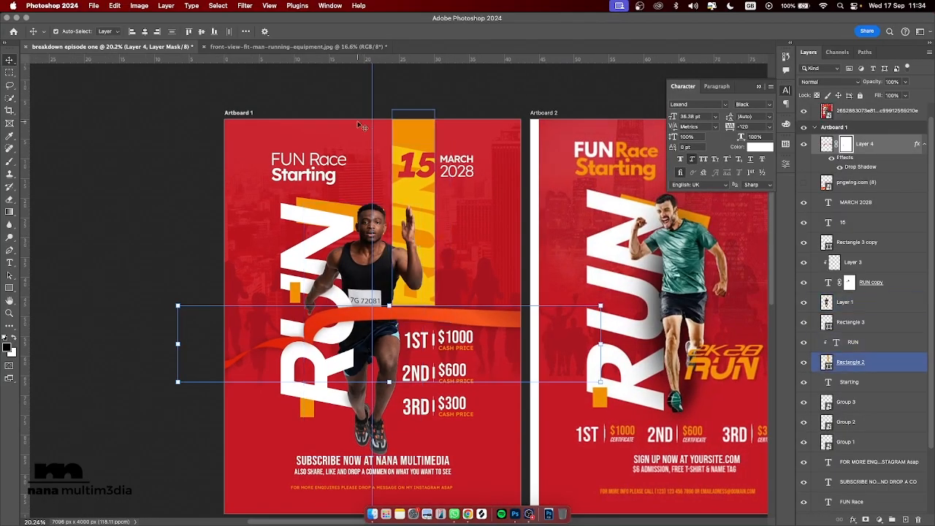
click(298, 110)
click(435, 252)
scroll(433, 252, down, 2)
scroll(433, 252, right, 2)
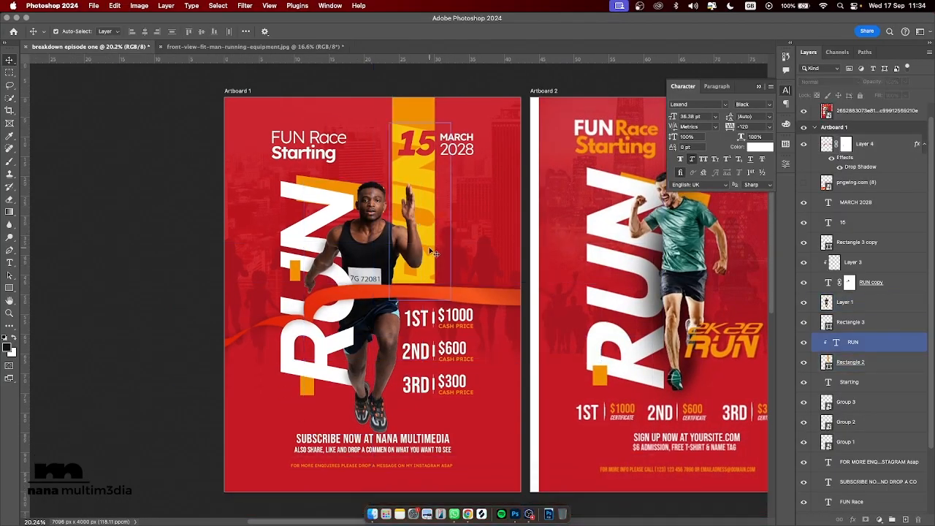
click(360, 253)
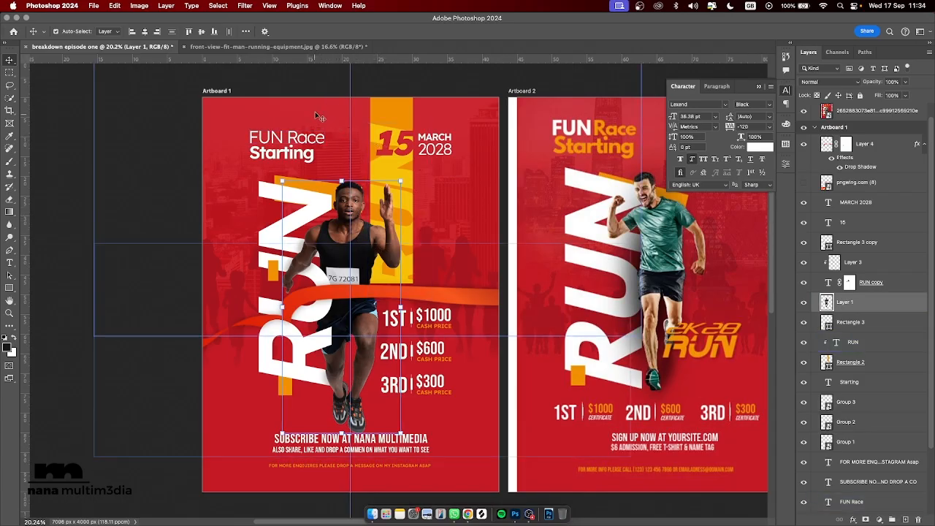
click(241, 6)
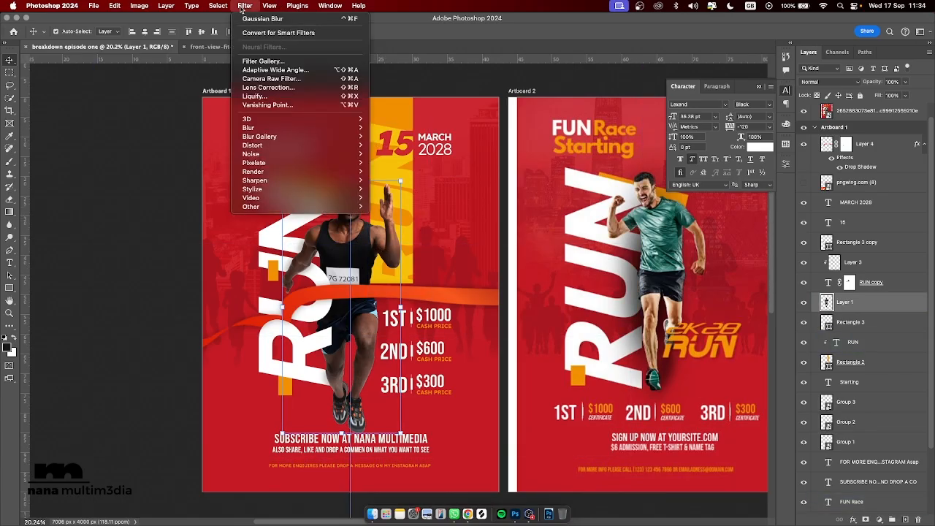
click(275, 78)
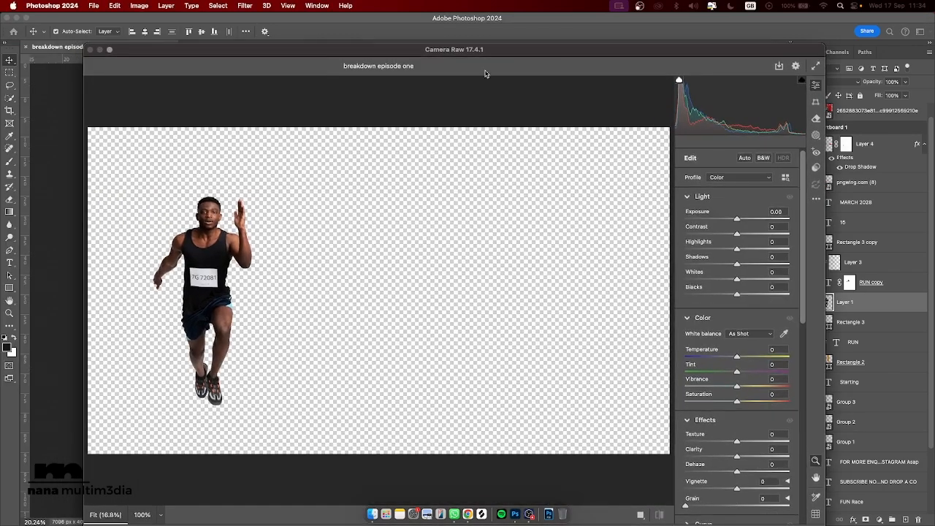
Step: Adjust the runner in Camera Raw to exposure +0.85, texture +31 and clarity +32
drag(219, 148, 284, 187)
scroll(291, 182, left, 5)
scroll(291, 181, down, 3)
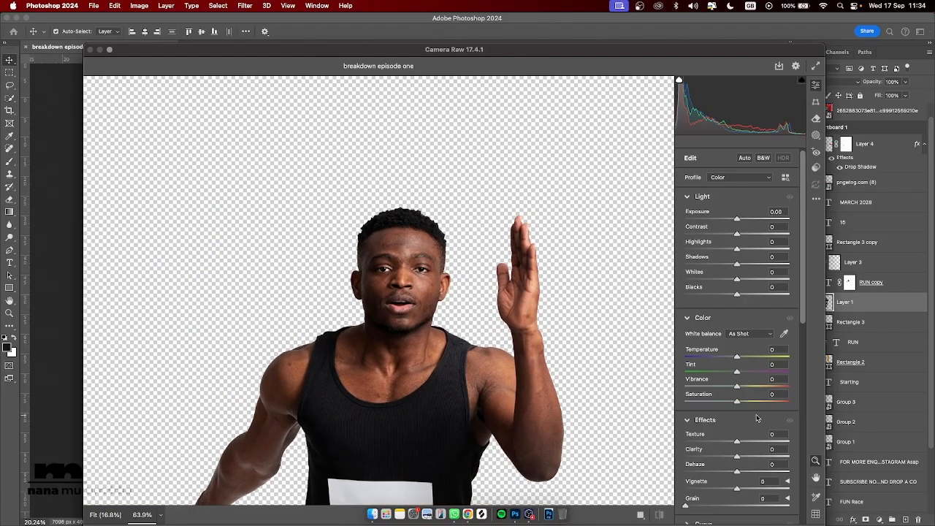
drag(739, 457, 755, 441)
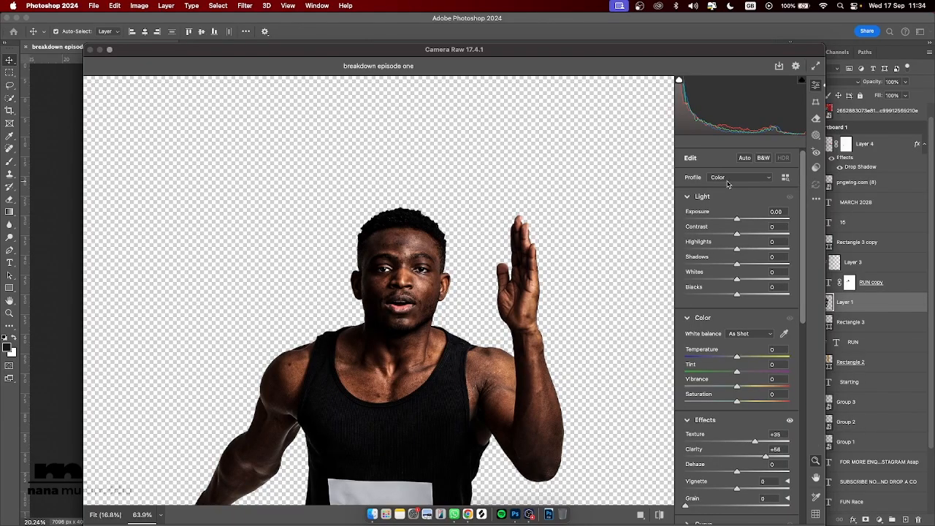
drag(737, 218, 746, 220)
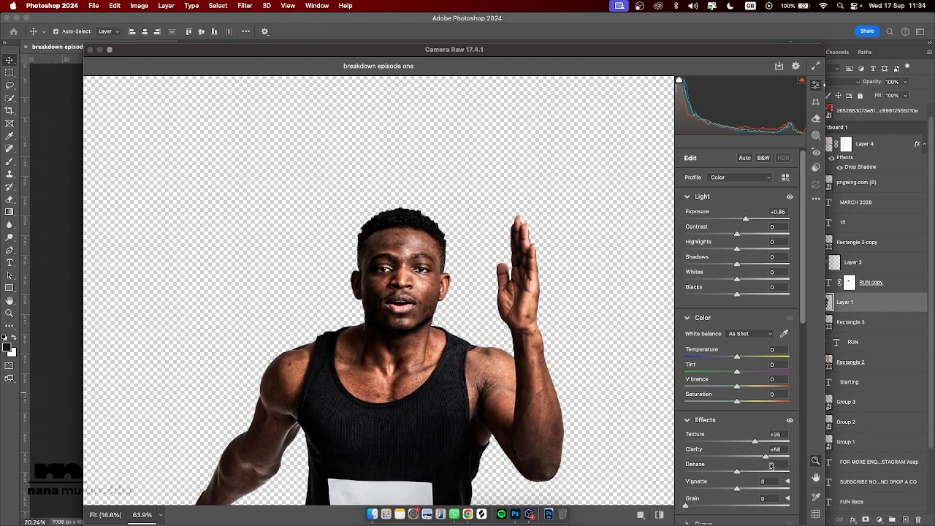
drag(767, 458, 753, 445)
Step: Set the runner's detail adjustments to sharpening 35 and noise reduction 31
scroll(697, 444, down, 10)
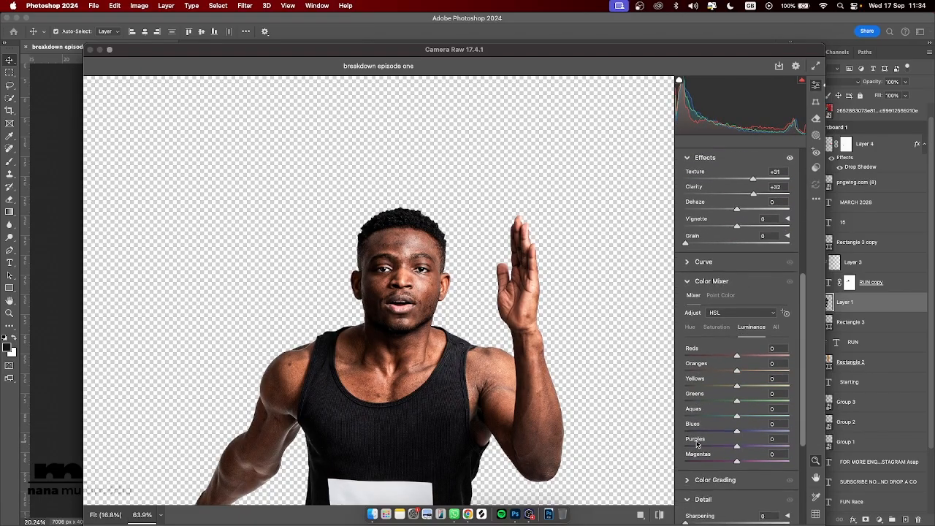
drag(685, 402, 734, 423)
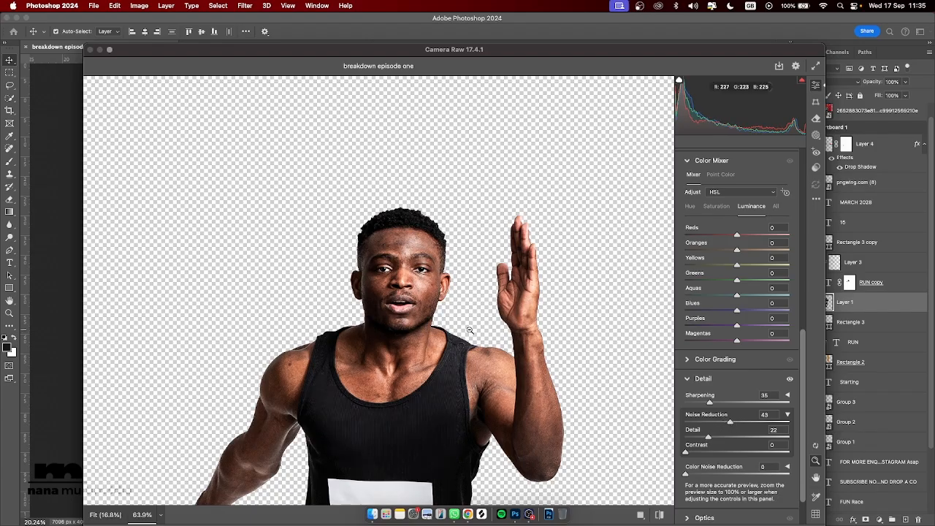
drag(731, 424, 717, 424)
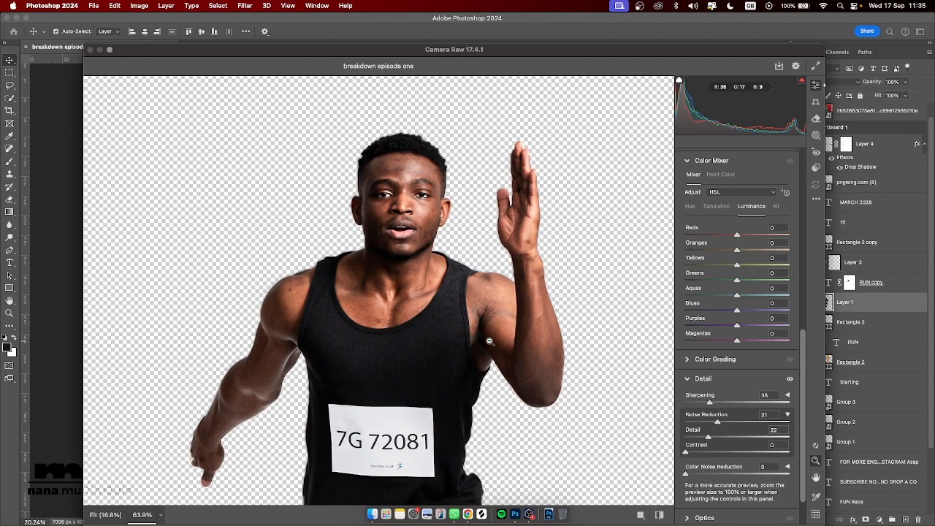
Step: Lower the runner's saturation to -24 and apply the Camera Raw adjustments
scroll(719, 348, up, 1)
scroll(719, 348, up, 6)
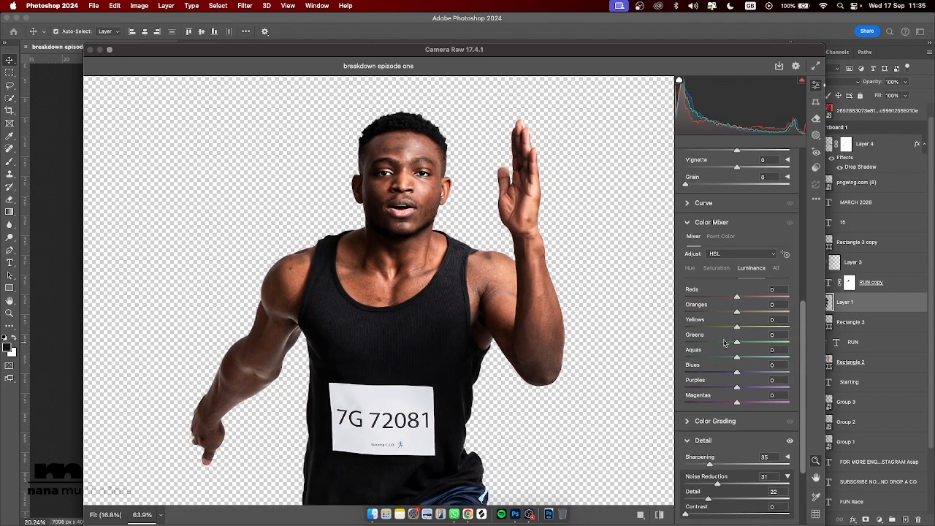
scroll(725, 318, up, 3)
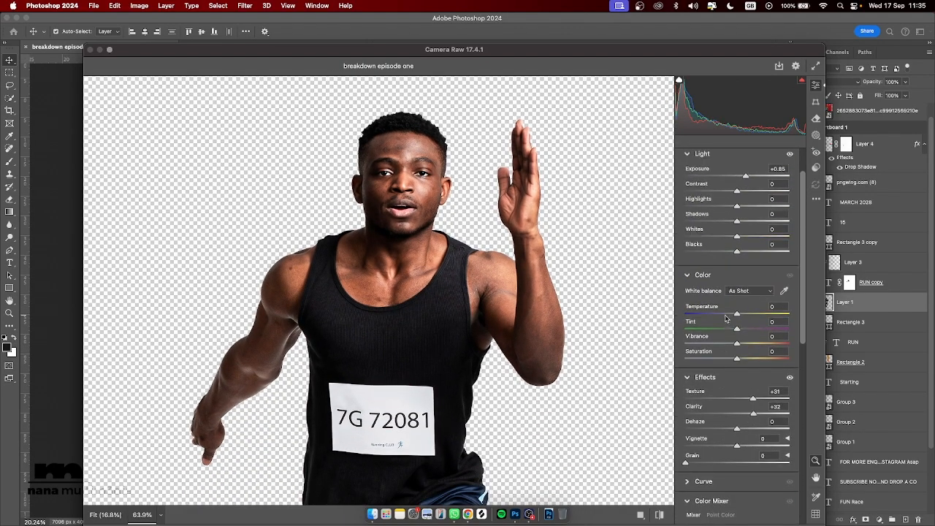
drag(737, 363, 726, 364)
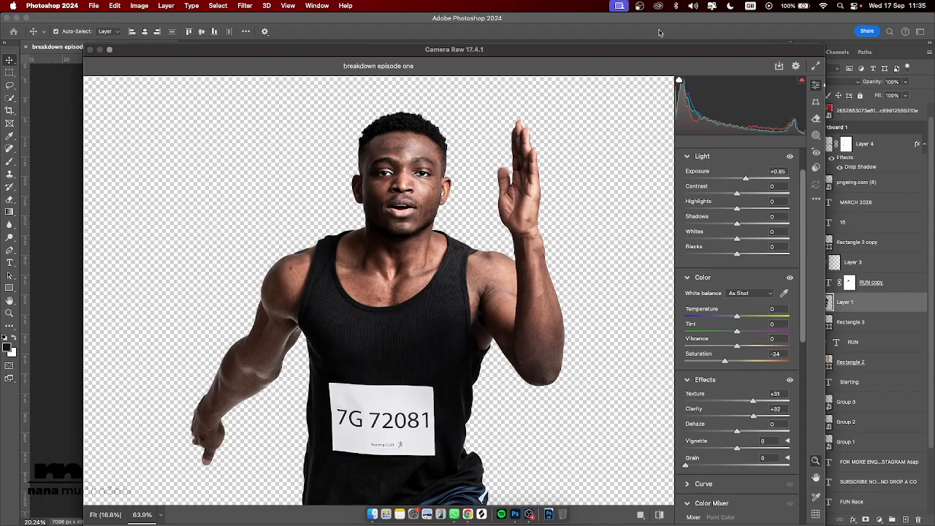
double_click(636, 50)
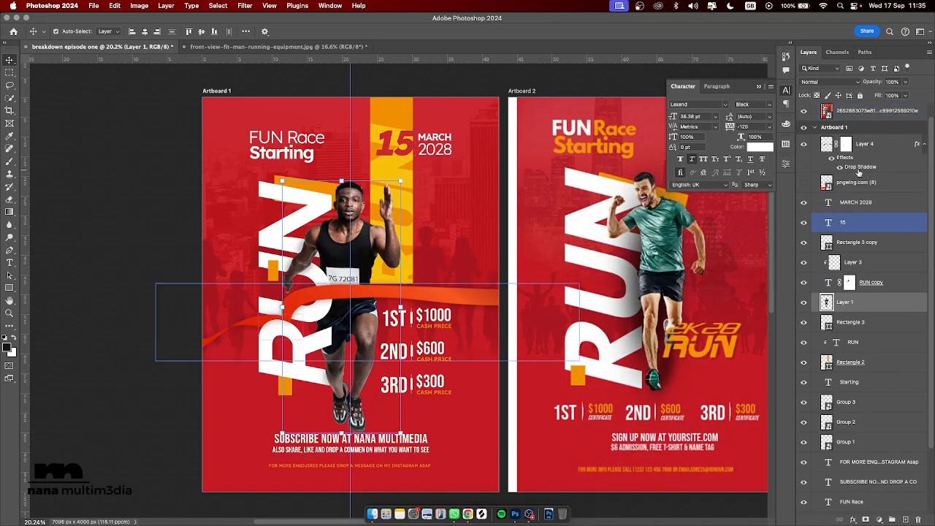
Step: Add a new empty layer between Rectangle 3 and the runner's Layer 1
click(871, 166)
click(900, 243)
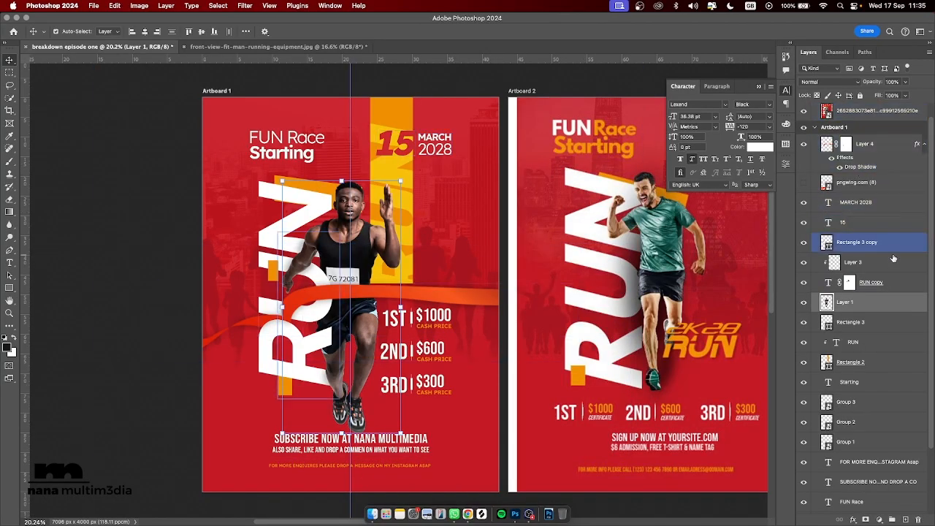
click(907, 262)
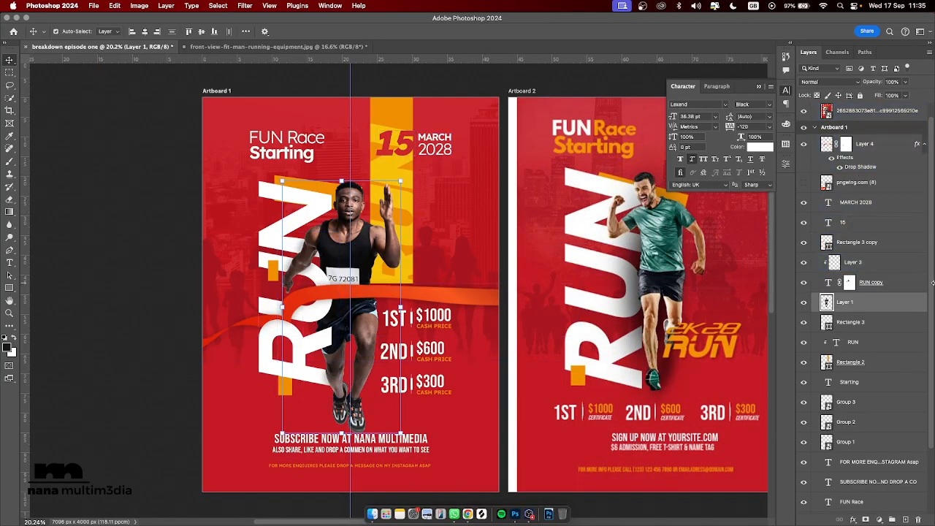
click(852, 342)
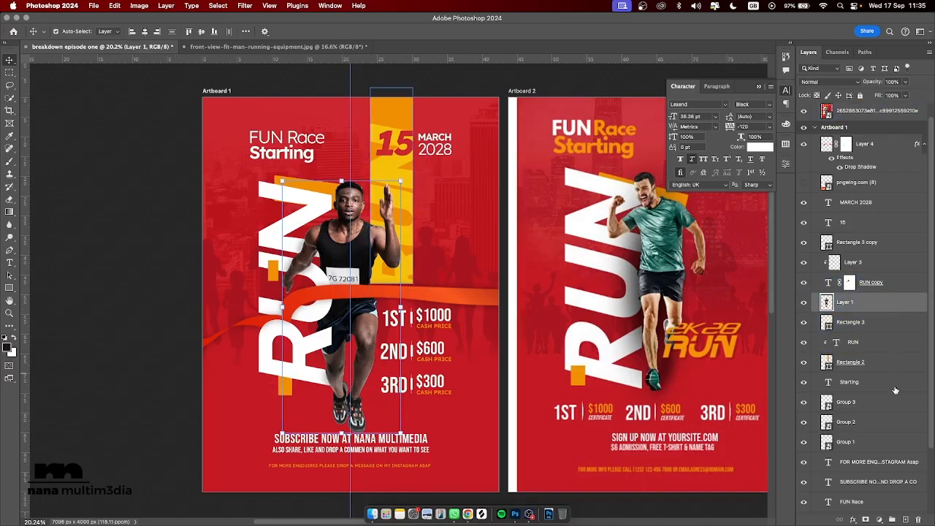
click(868, 322)
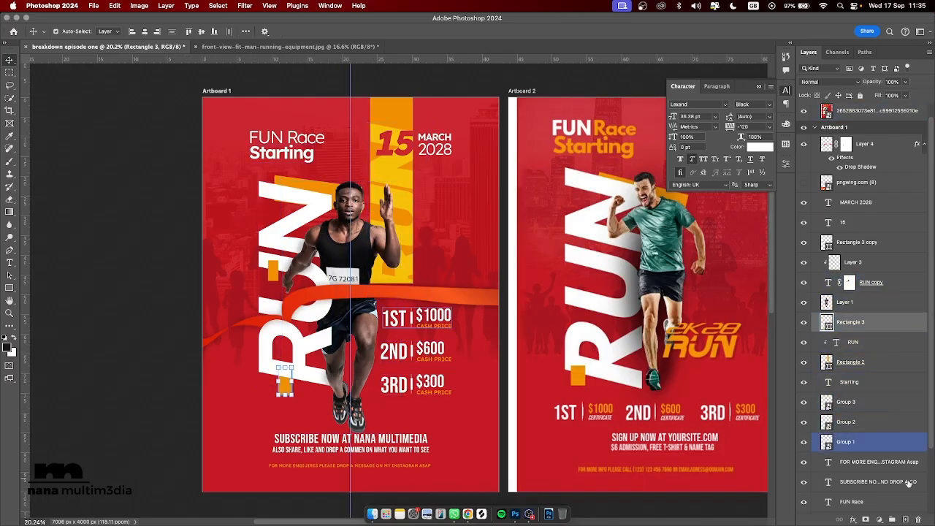
click(905, 519)
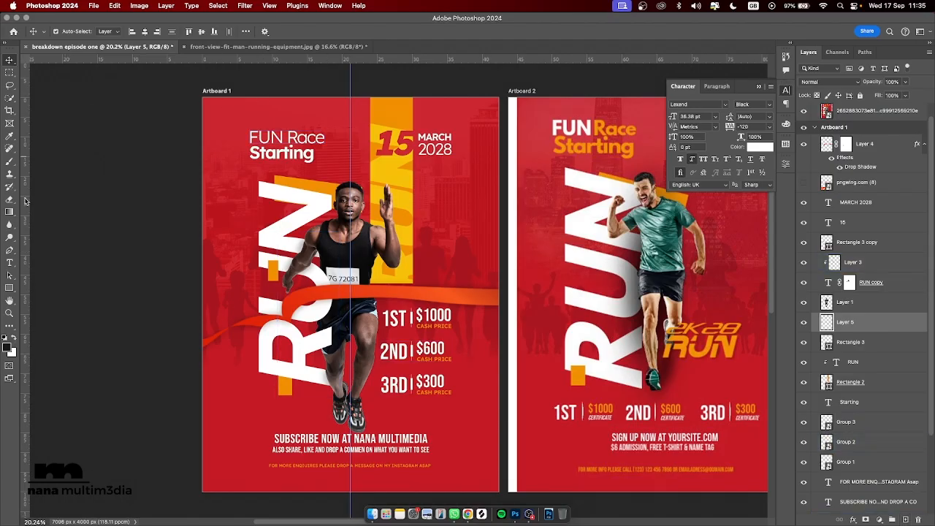
Step: Set up the Brush tool with 13% flow, a tip flattened into a thin horizontal ellipse and a size of 134 px
drag(11, 165, 50, 162)
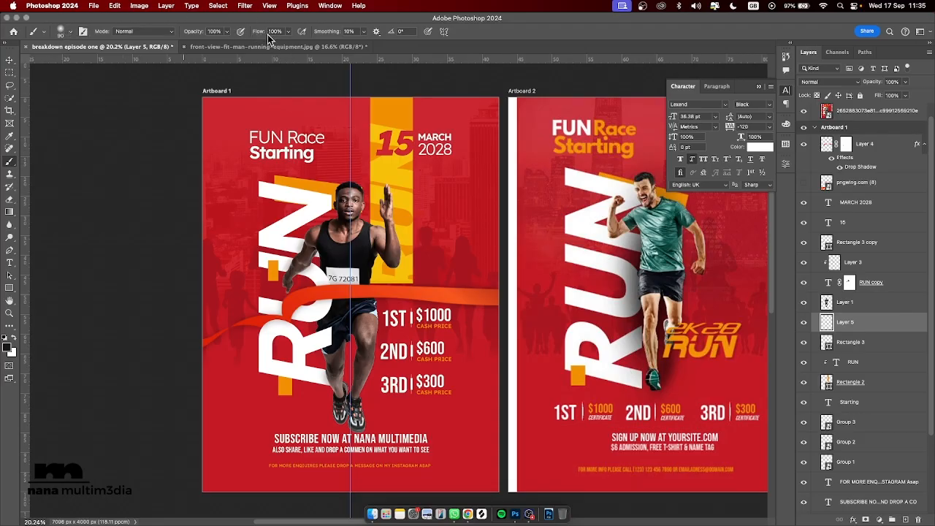
drag(269, 35, 219, 37)
click(71, 32)
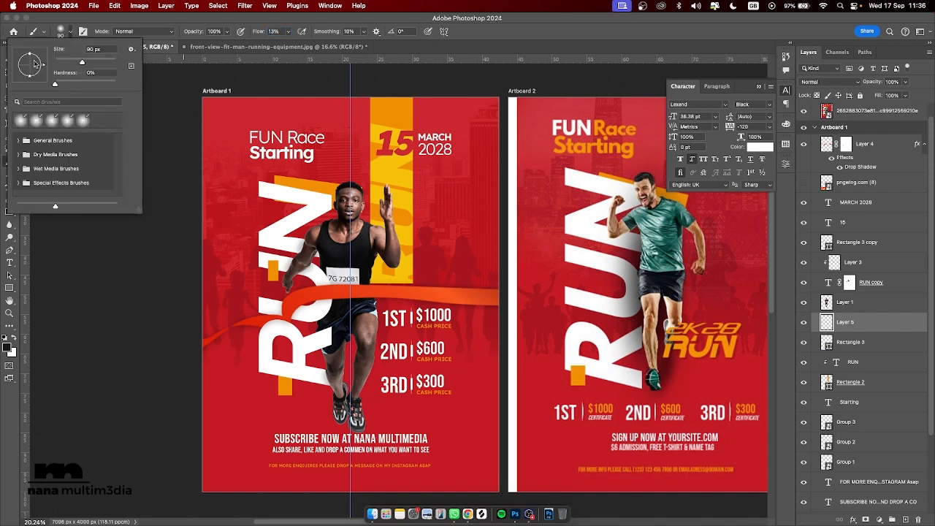
drag(31, 55, 31, 67)
scroll(380, 201, up, 1)
scroll(379, 201, right, 1)
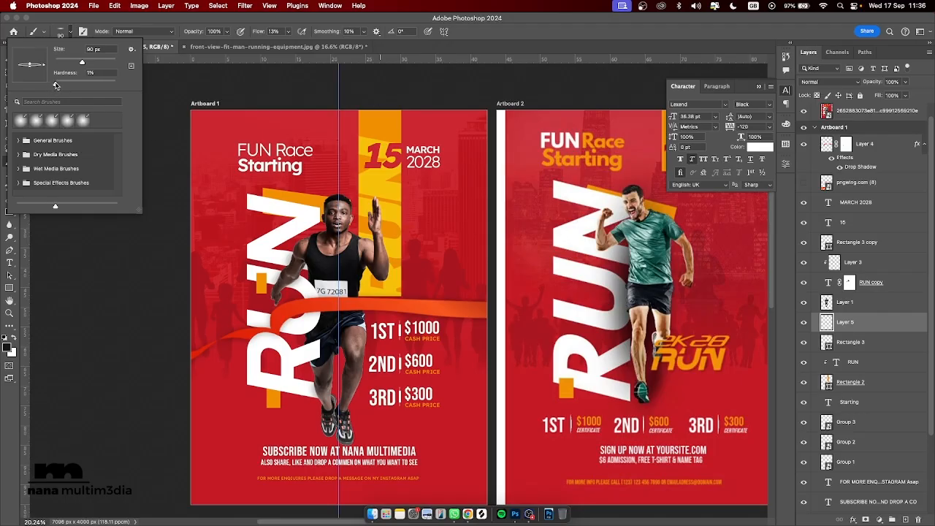
drag(83, 63, 90, 63)
key(Return)
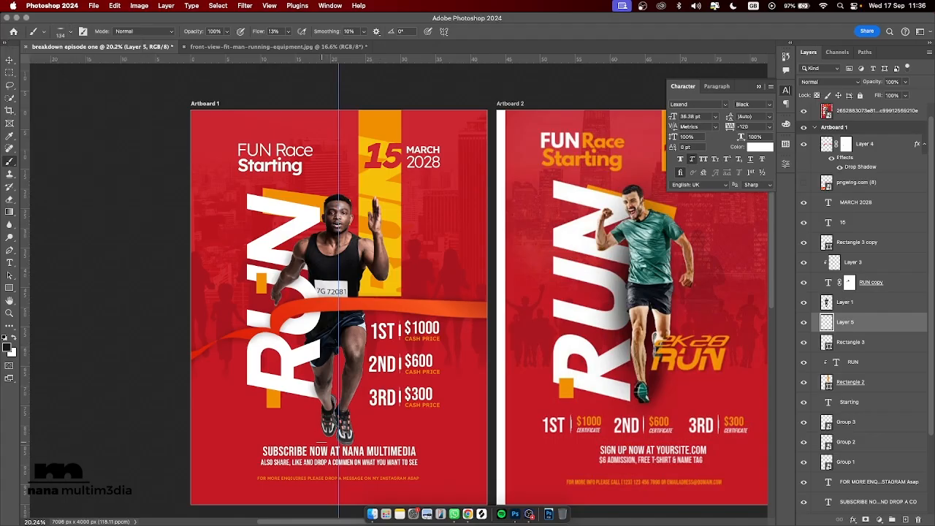
Step: Paint a soft black ground shadow under the runner's shoes on Layer 5, enlarging the brush to 1300 px and reducing it gradually to 600 px
key(bracketright)
key(bracketright)
key(bracketright)
key(bracketright)
key(bracketright)
key(bracketright)
key(bracketright)
key(bracketright)
key(bracketright)
key(bracketright)
key(bracketright)
key(bracketright)
key(bracketright)
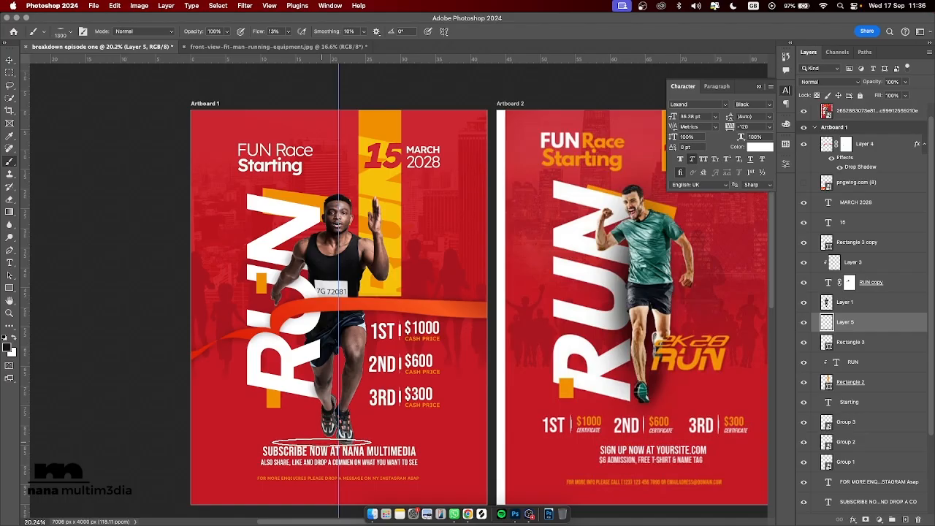
key(bracketleft)
key(bracketleft)
key(bracketleft)
key(bracketleft)
key(bracketleft)
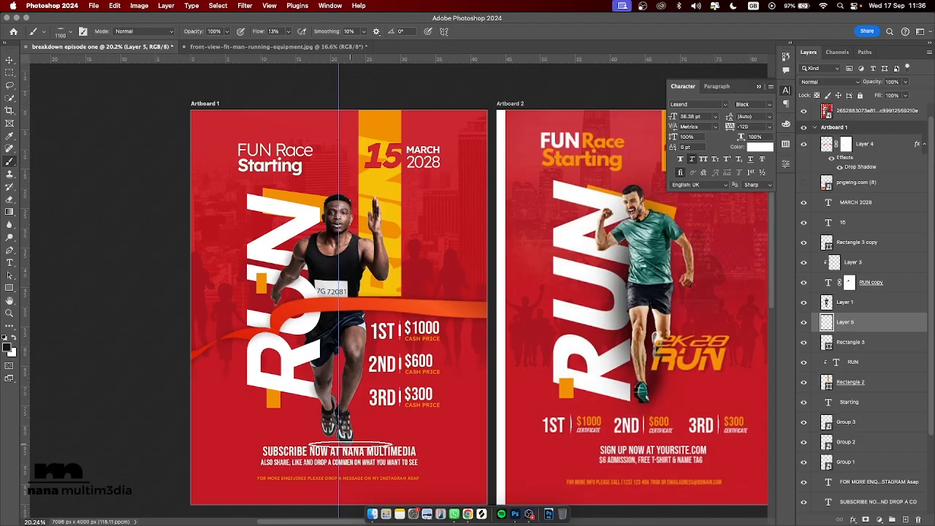
key(bracketleft)
key(bracketleft)
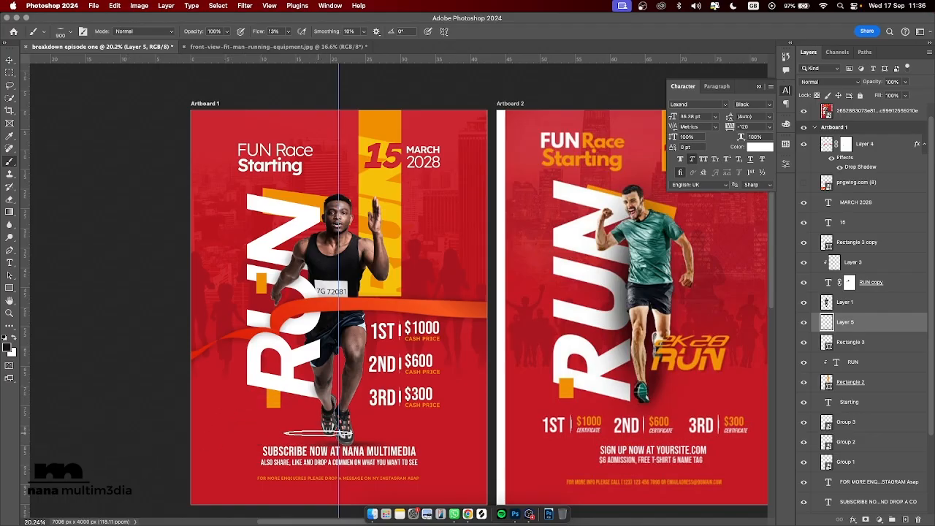
key(bracketleft)
key(bracketleft)
key(bracketleft)
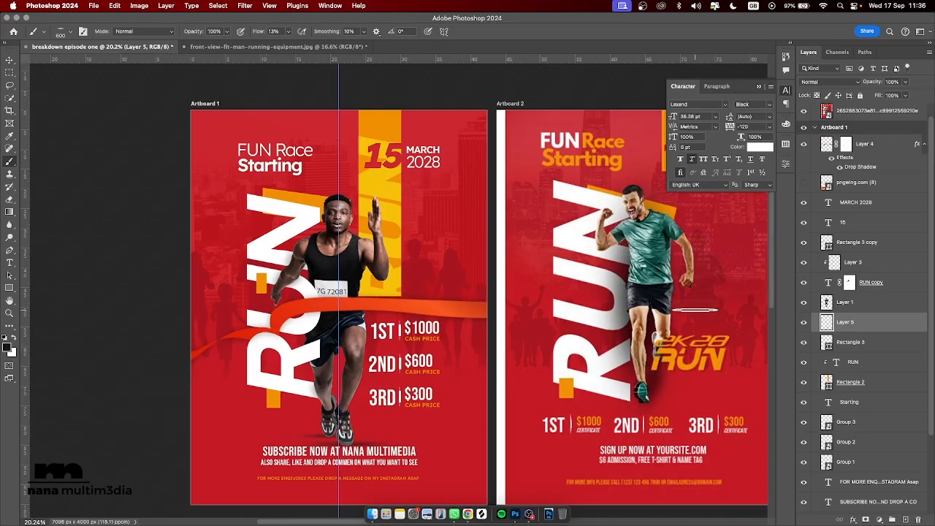
Step: Move Layer 5 above the runner's Layer 1 and enlarge the flattened brush for shading over his shoes
drag(878, 320, 876, 302)
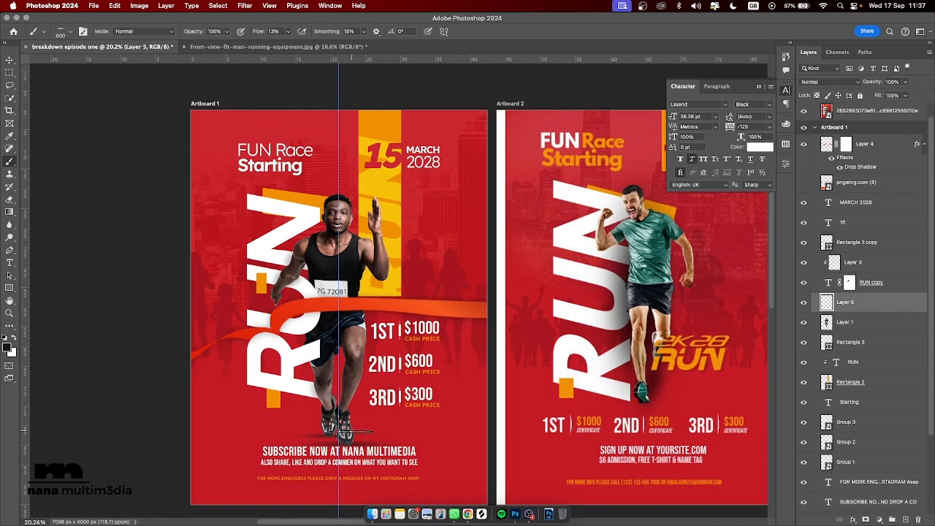
key(bracketright)
key(bracketright)
Step: Reduce the opacity of the shadow on Layer 5 to 69% and deselect the layer
click(9, 59)
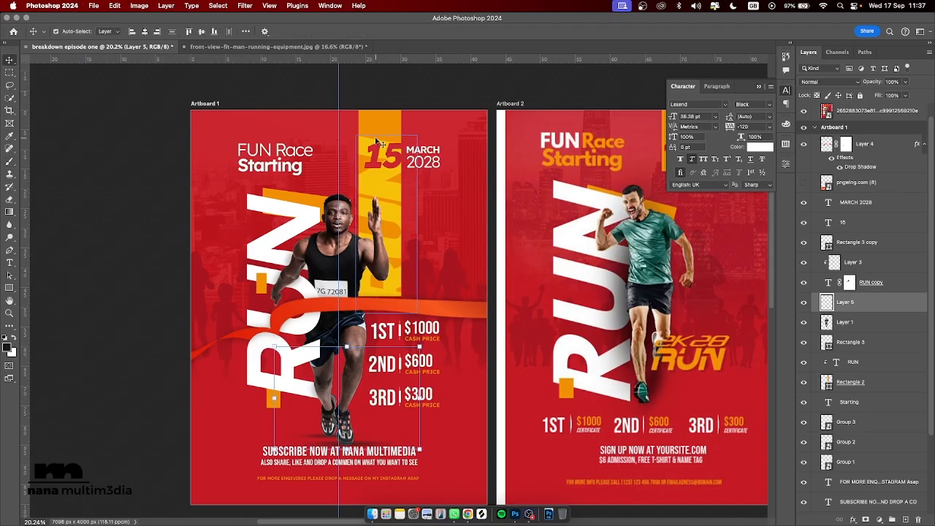
drag(875, 84, 858, 85)
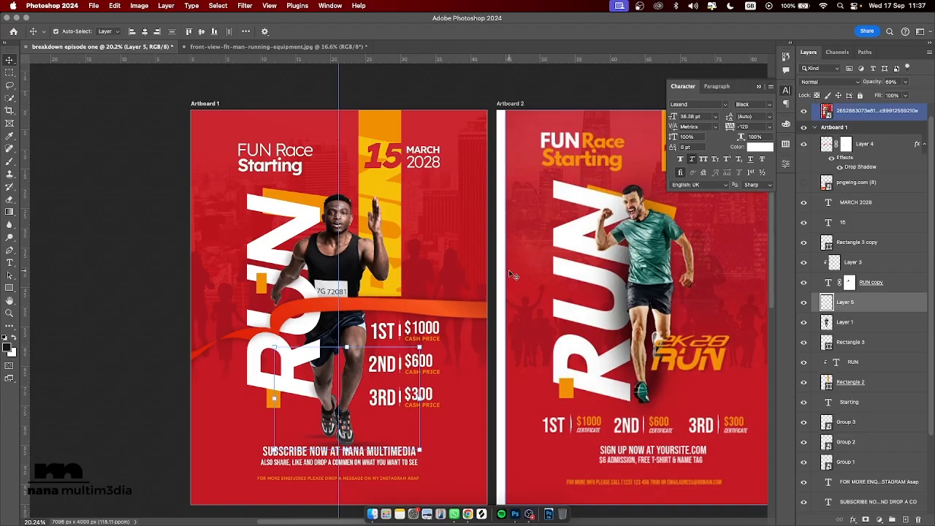
click(475, 94)
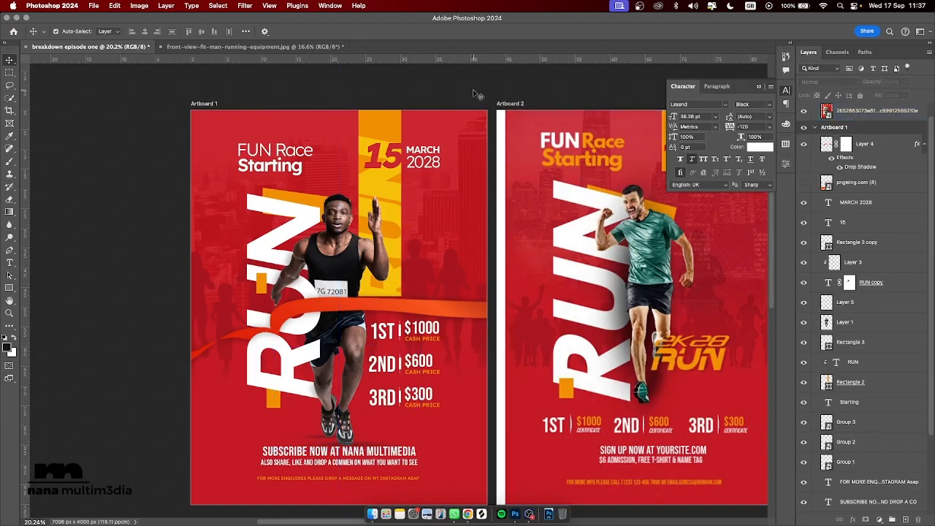
click(514, 108)
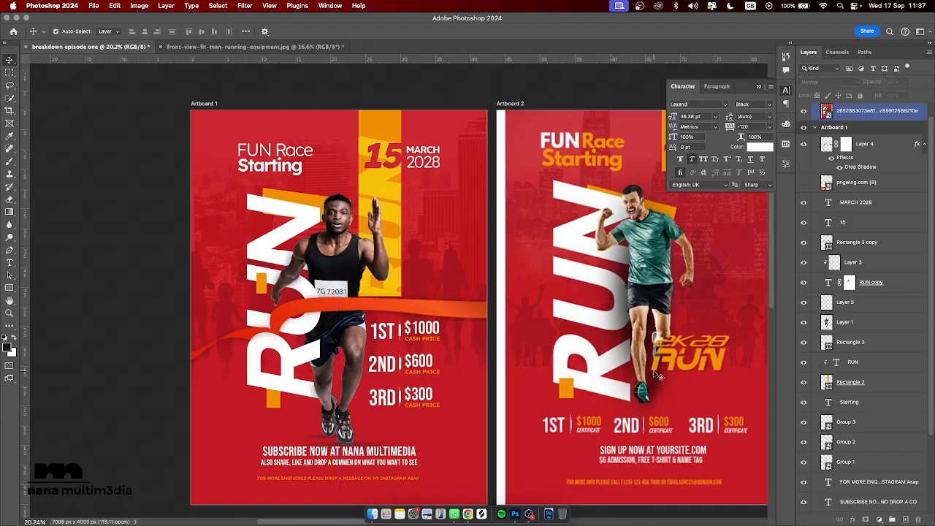
scroll(657, 374, right, 2)
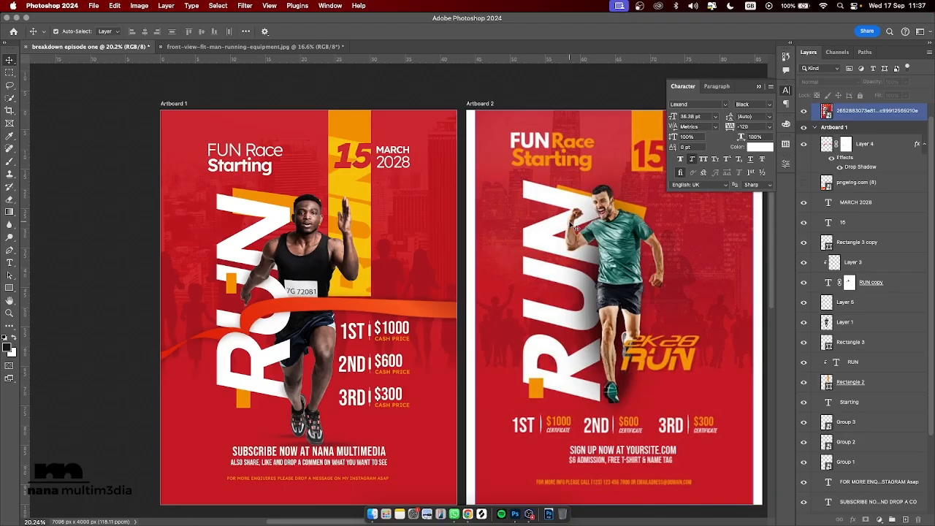
Step: Nudge the orange "FOR MORE ENQUIRIES" line slightly upward, closer to the subscribe text on Artboard 1
scroll(577, 228, down, 2)
scroll(574, 228, up, 1)
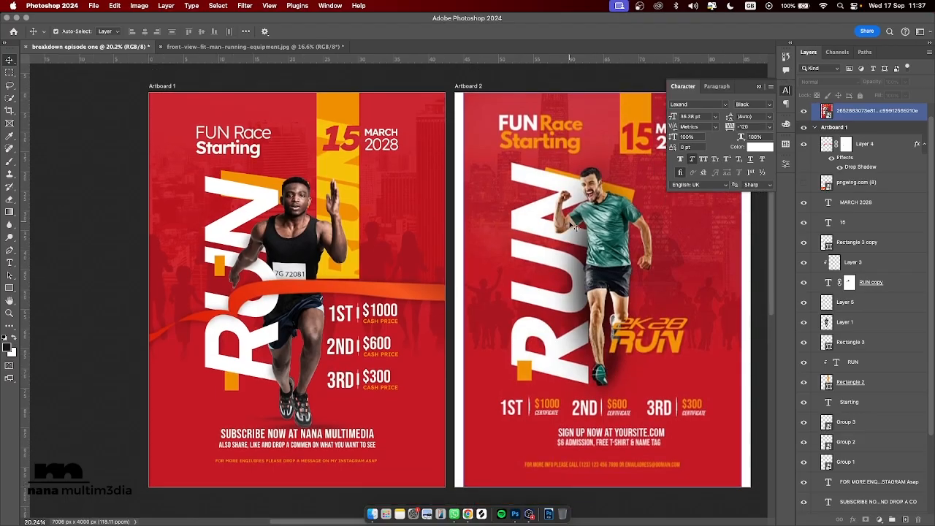
click(359, 433)
click(363, 447)
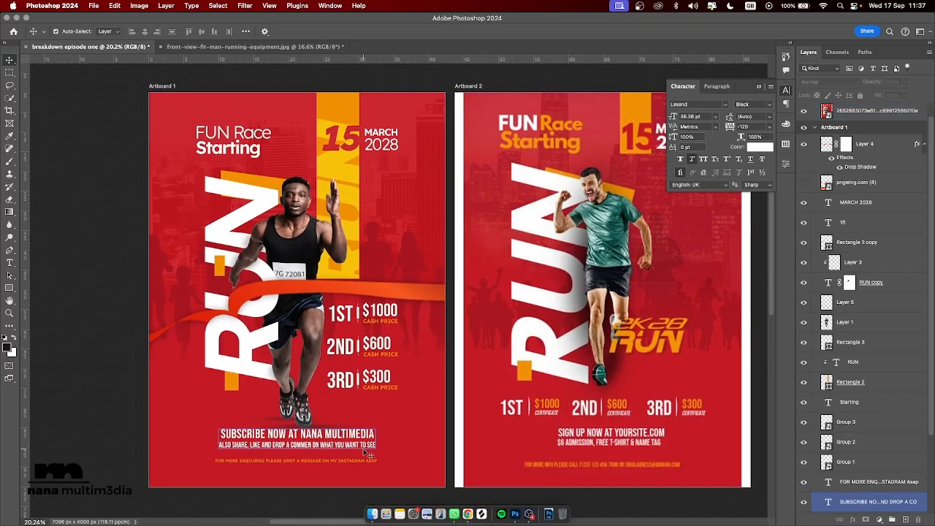
click(368, 457)
double_click(369, 461)
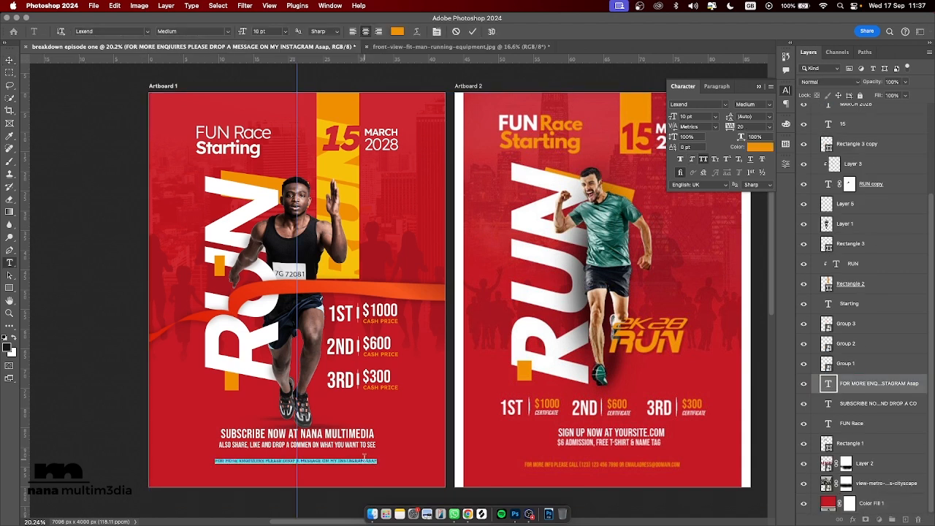
key(Escape)
key(shift+Up)
key(shift+Up)
key(shift+Up)
key(shift+Up)
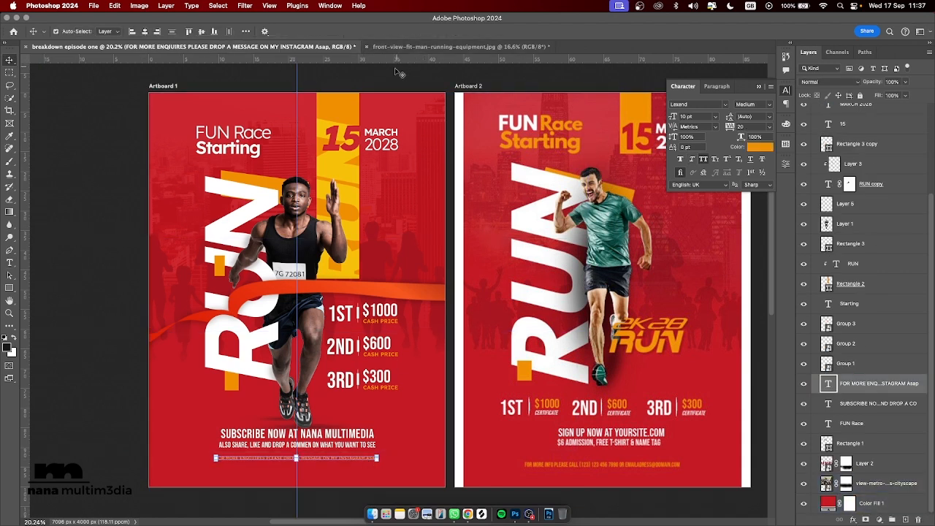
click(377, 84)
Step: Add a Gradient Map adjustment layer directly above Layer 4 in Artboard 1
click(315, 206)
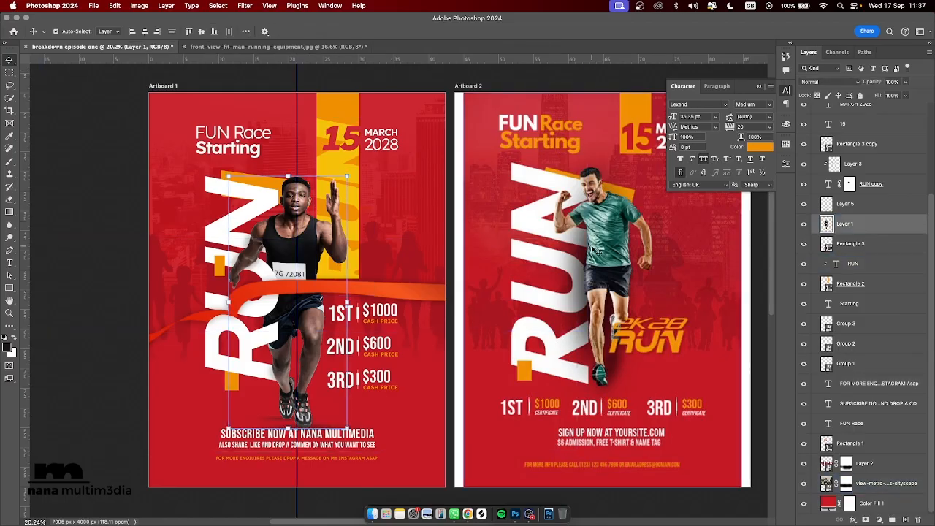
scroll(873, 241, up, 5)
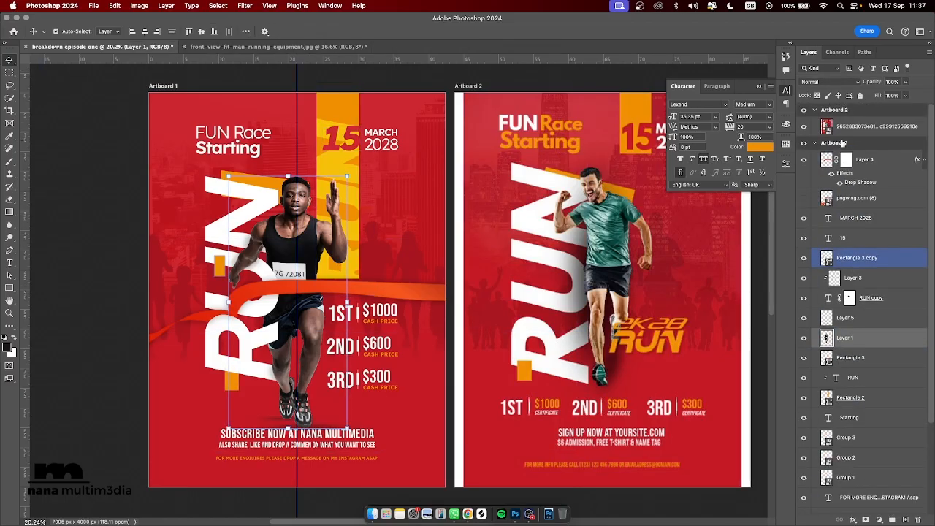
click(884, 161)
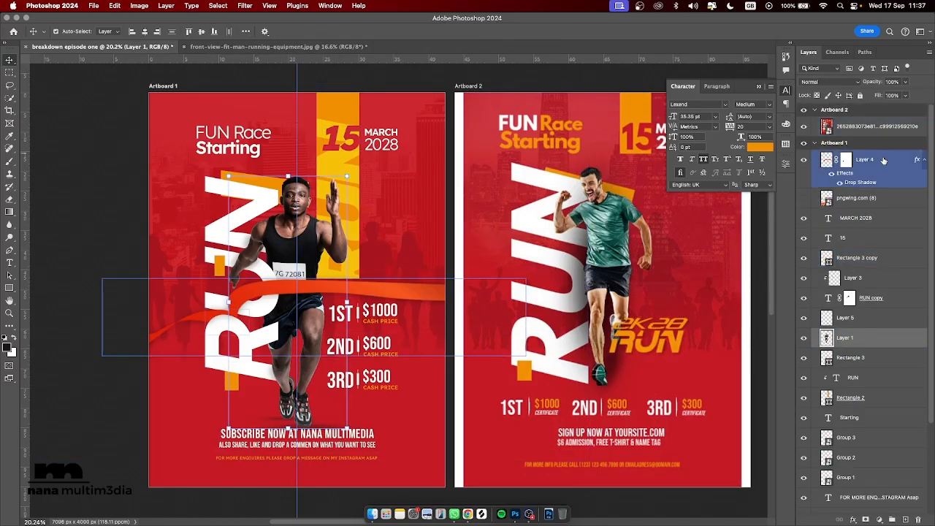
click(880, 519)
mouse_move(901, 502)
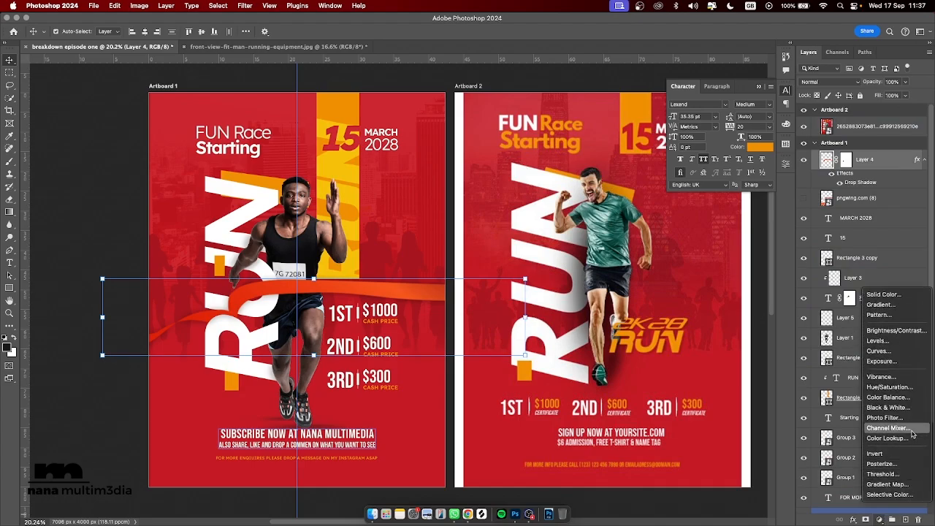
click(903, 484)
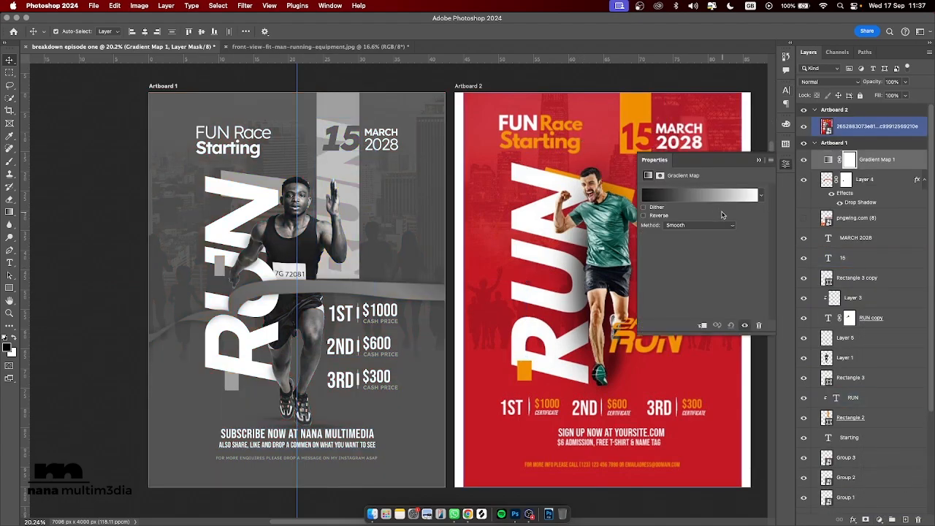
Step: Apply the Orange_05 preset from the Oranges group to the gradient map
click(715, 197)
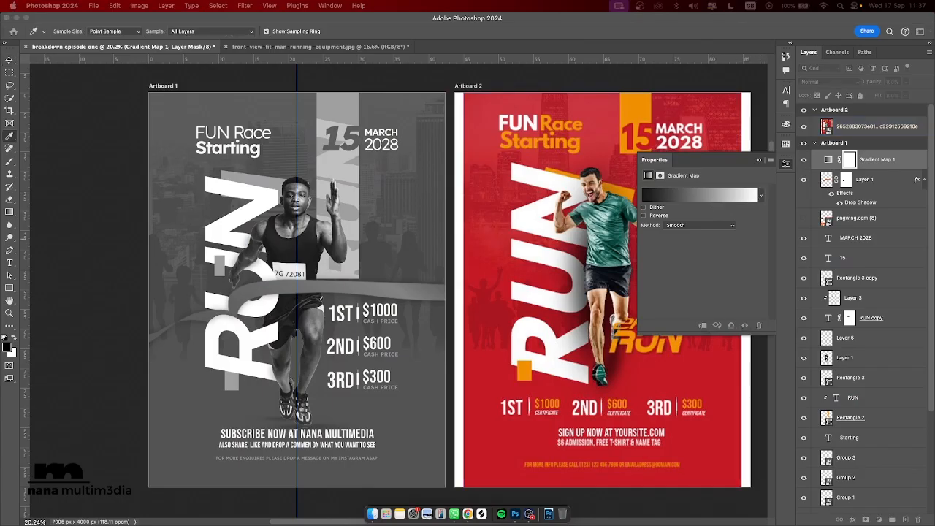
scroll(464, 213, down, 3)
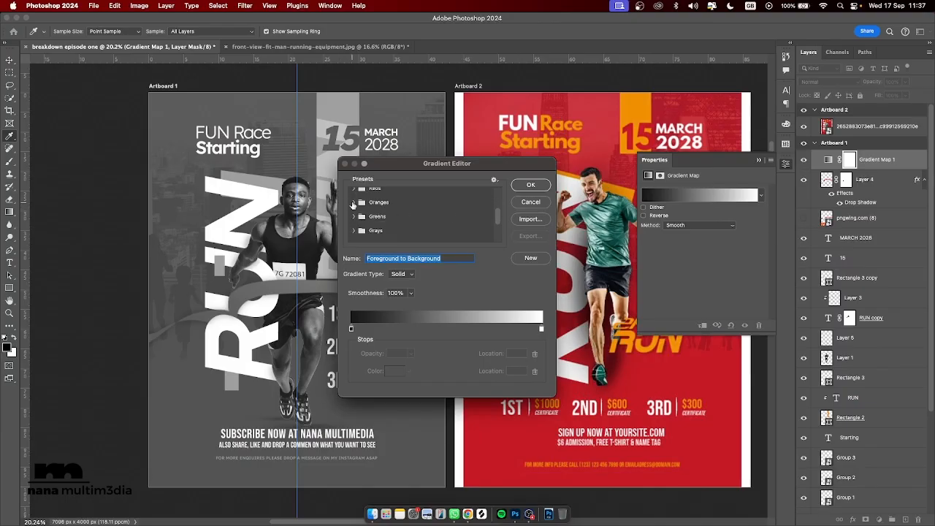
click(353, 202)
click(428, 216)
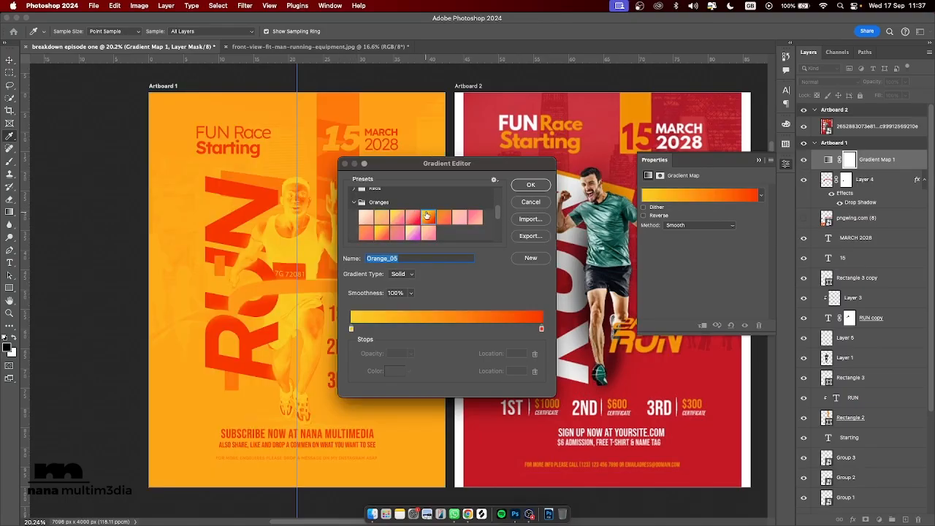
click(533, 185)
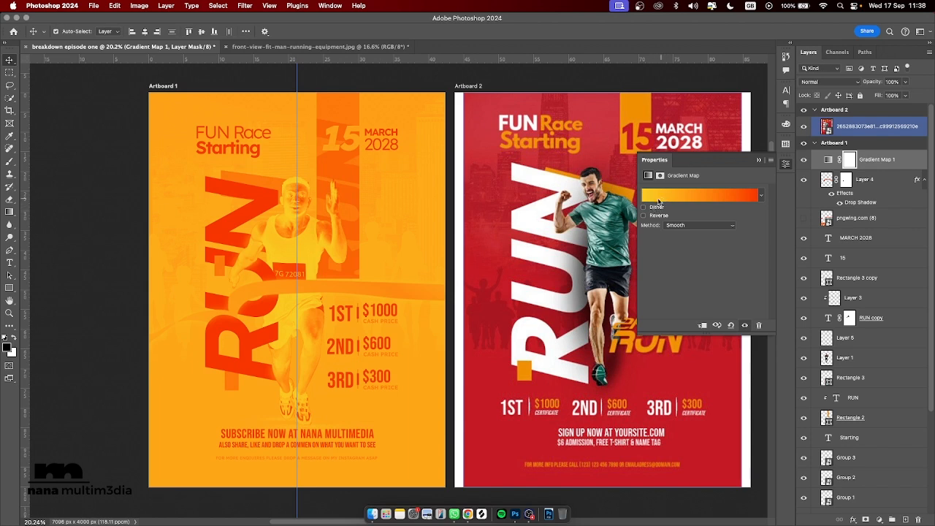
Step: Reverse the direction of the gradient map's orange gradient
click(720, 197)
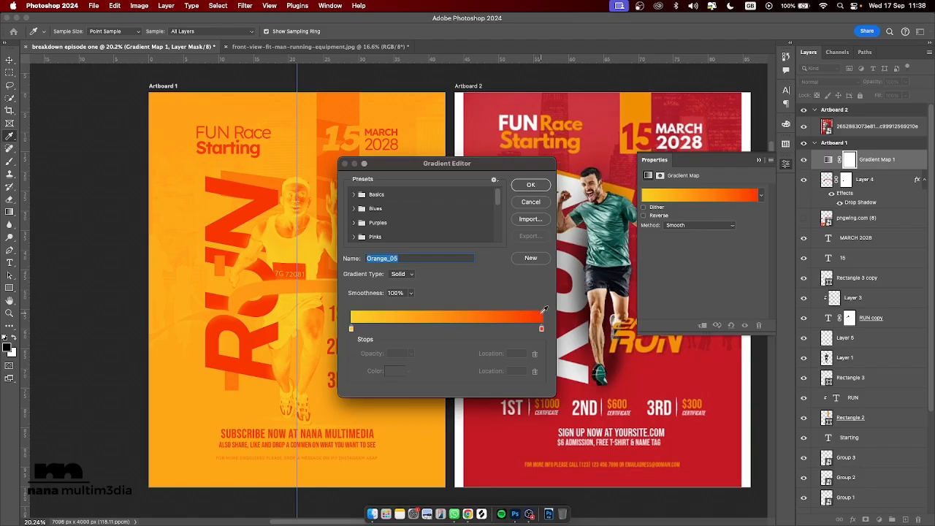
drag(458, 166, 501, 162)
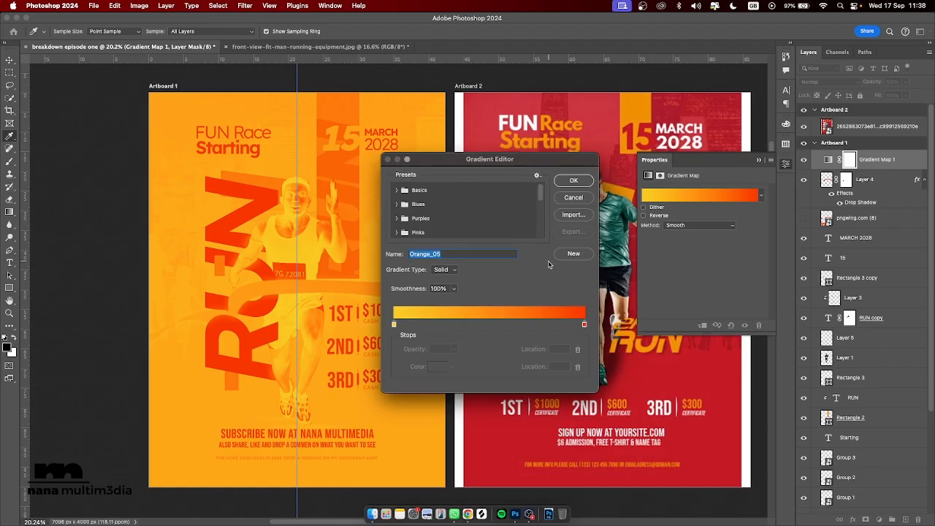
click(574, 182)
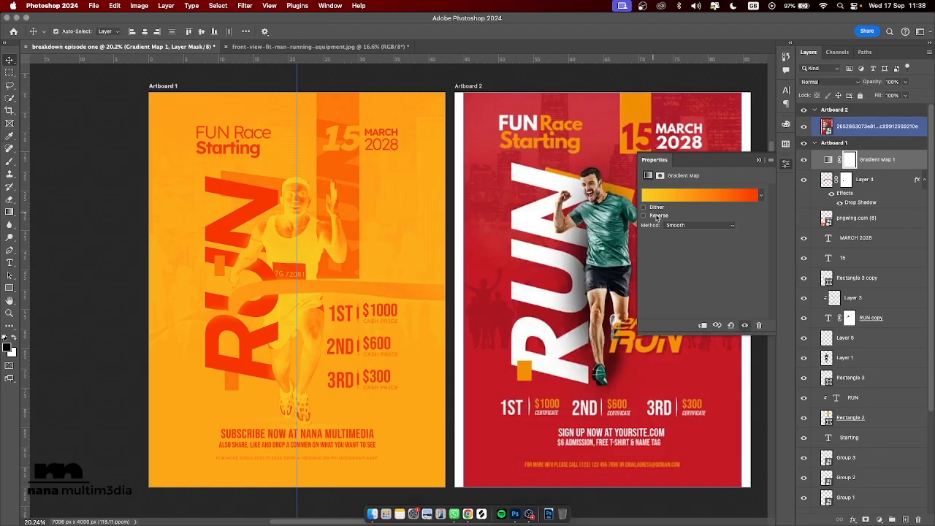
click(643, 215)
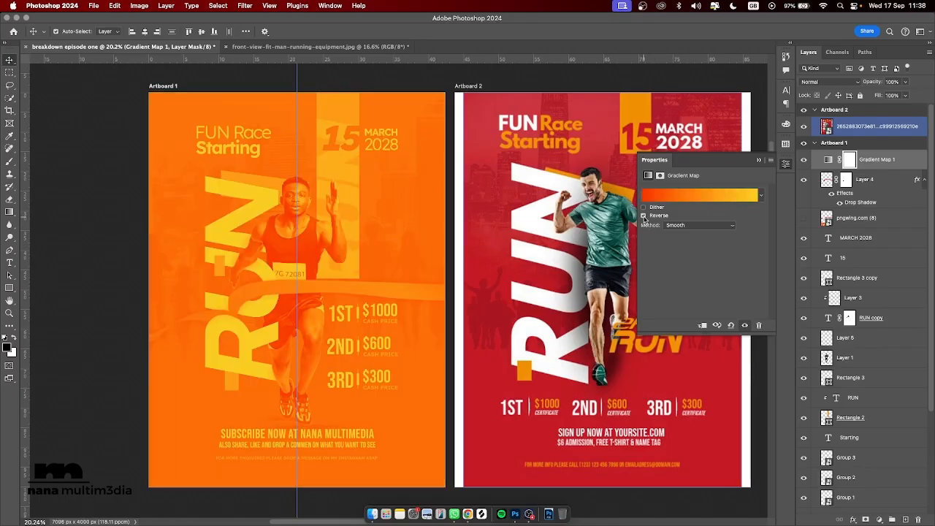
Step: Blend the Gradient Map 1 layer in Soft Light mode at 28% opacity
click(296, 253)
click(845, 84)
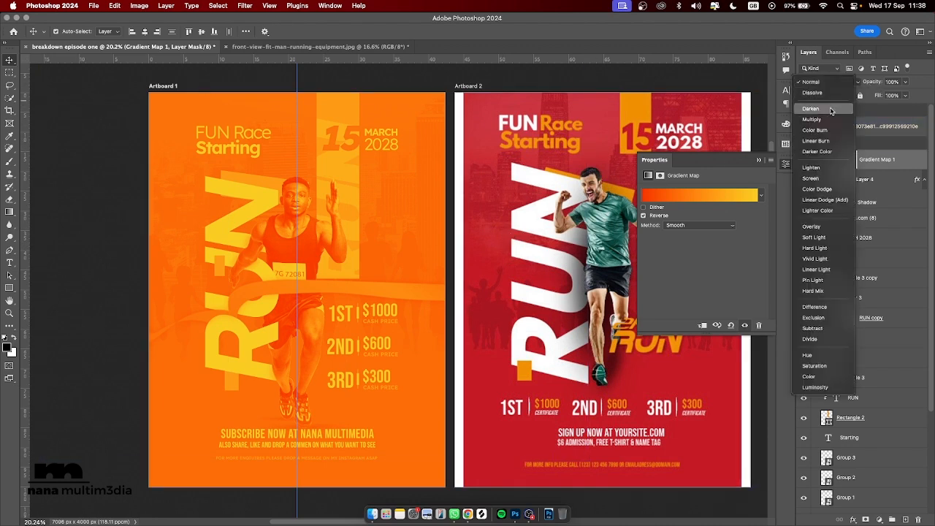
click(813, 237)
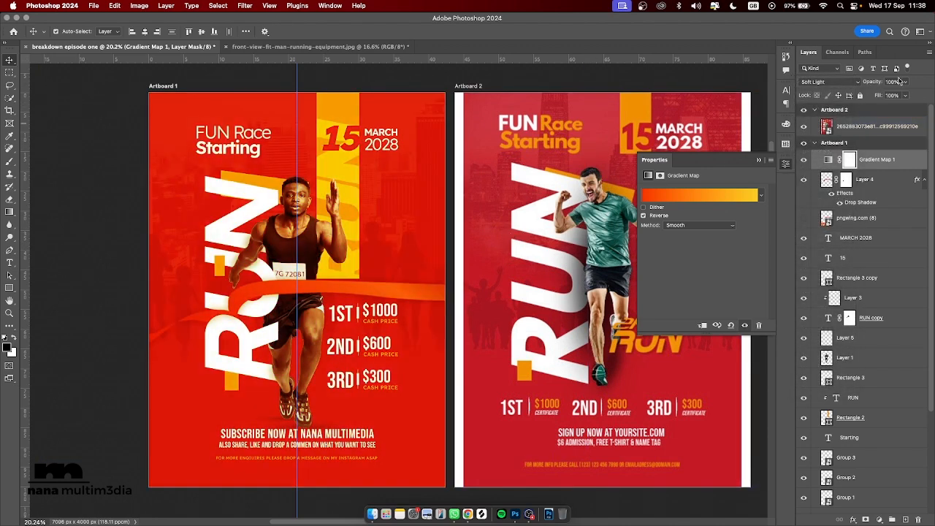
drag(878, 83, 839, 88)
click(758, 159)
click(836, 178)
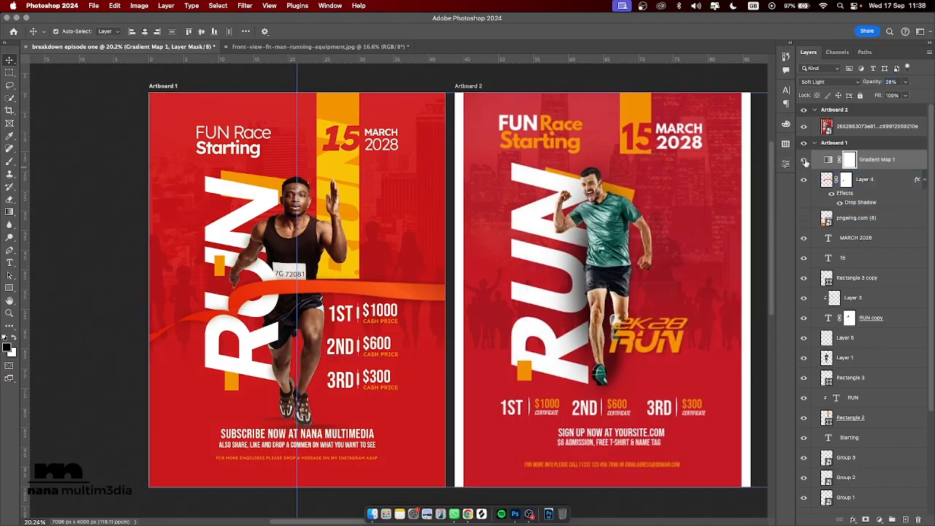
Step: Compare Artboard 1 with and without Gradient Map 1, both as a whole and close up on the runner
click(804, 160)
click(805, 160)
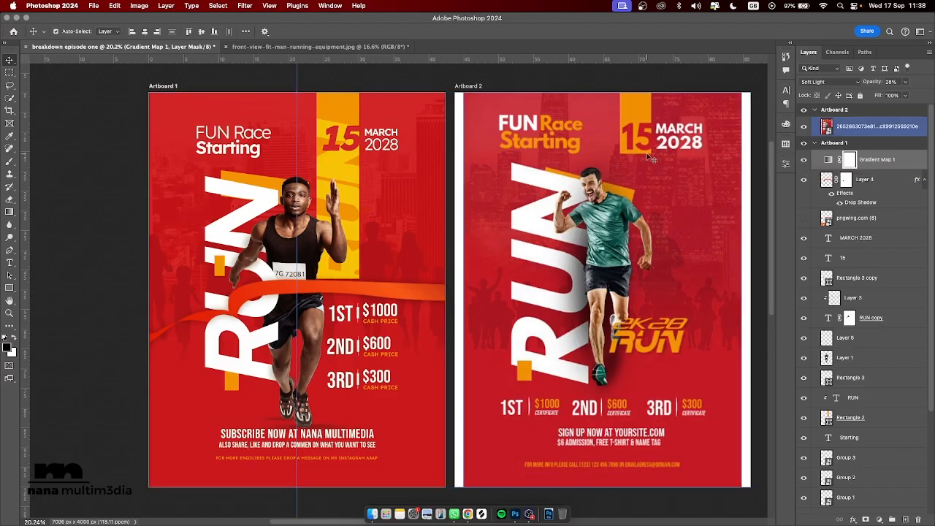
scroll(388, 168, up, 5)
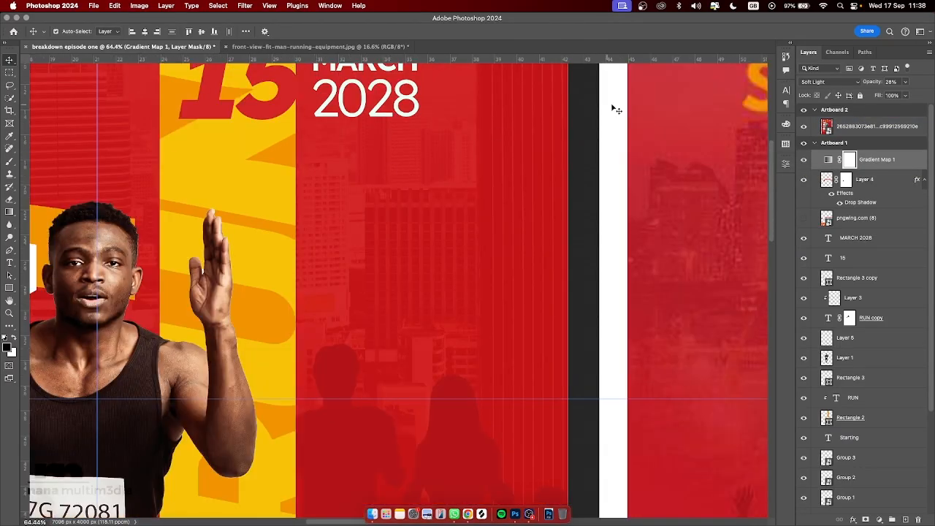
scroll(434, 175, left, 5)
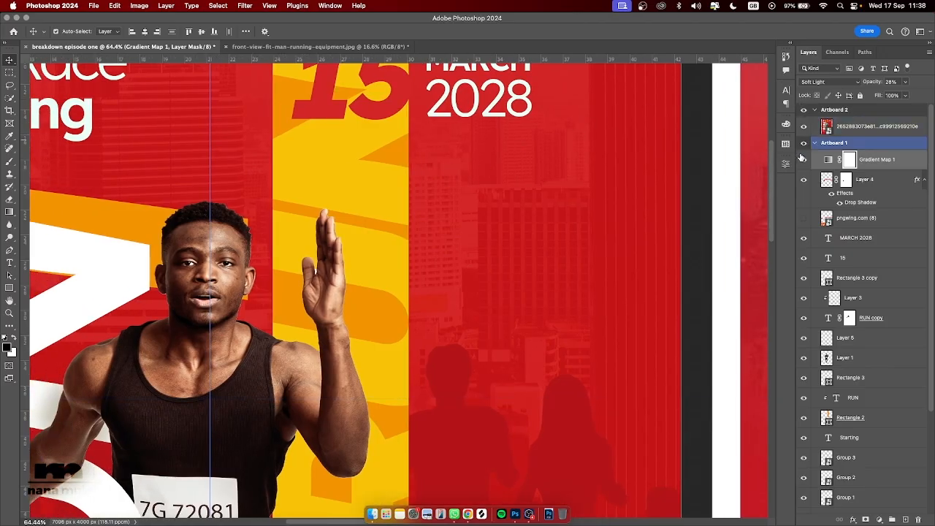
click(806, 162)
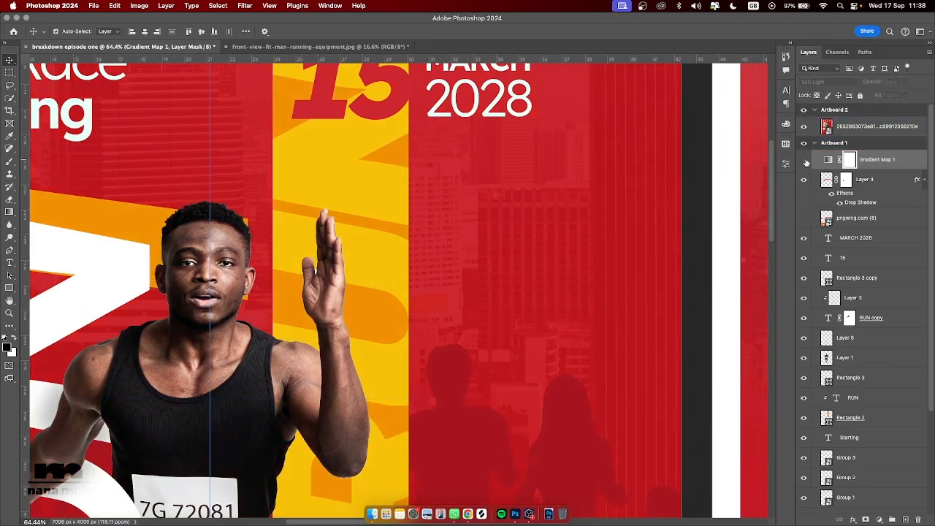
click(806, 161)
scroll(553, 192, down, 2)
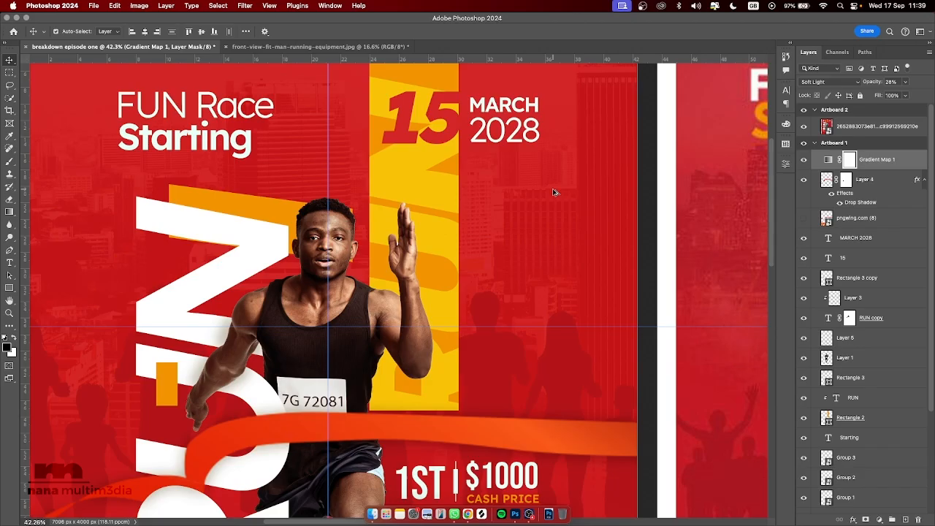
scroll(553, 192, down, 3)
scroll(553, 192, up, 1)
scroll(552, 192, down, 1)
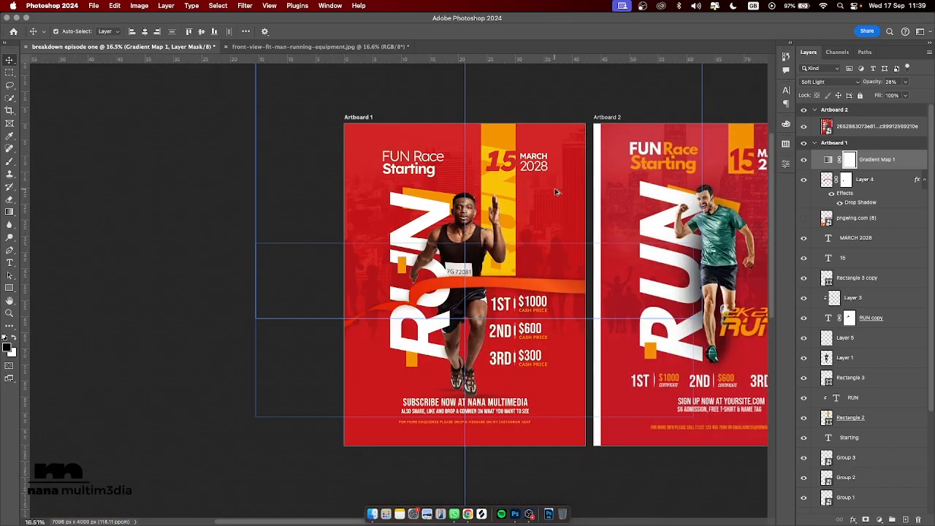
Step: Add a Vibrance adjustment layer above Gradient Map 1 and raise its vibrance to about +36
click(903, 165)
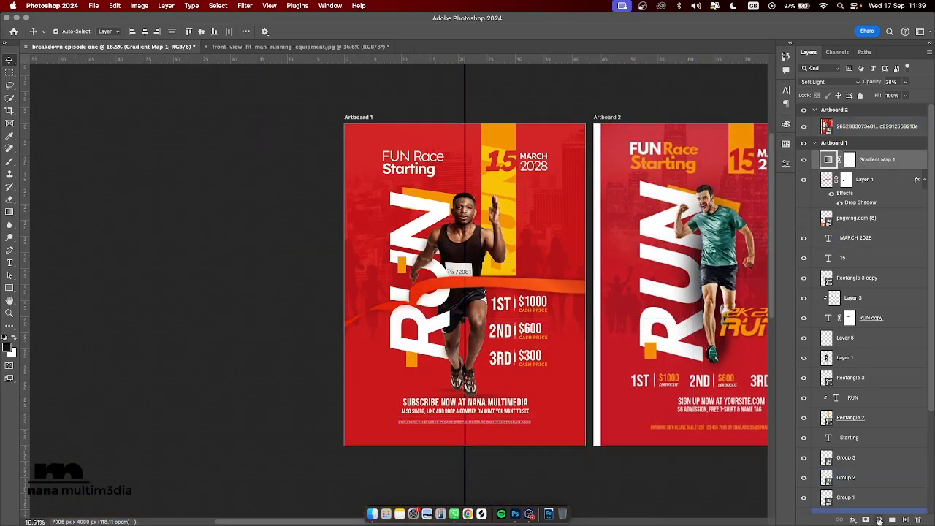
click(879, 519)
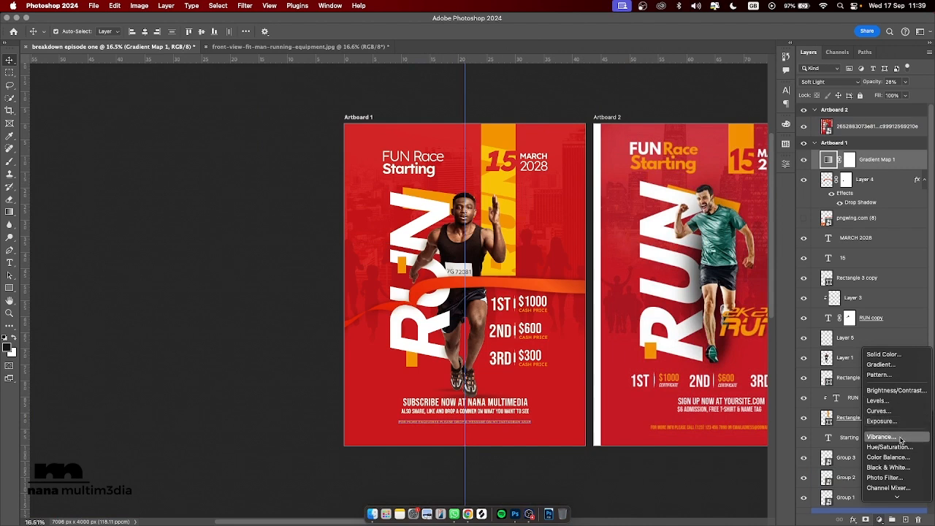
click(900, 437)
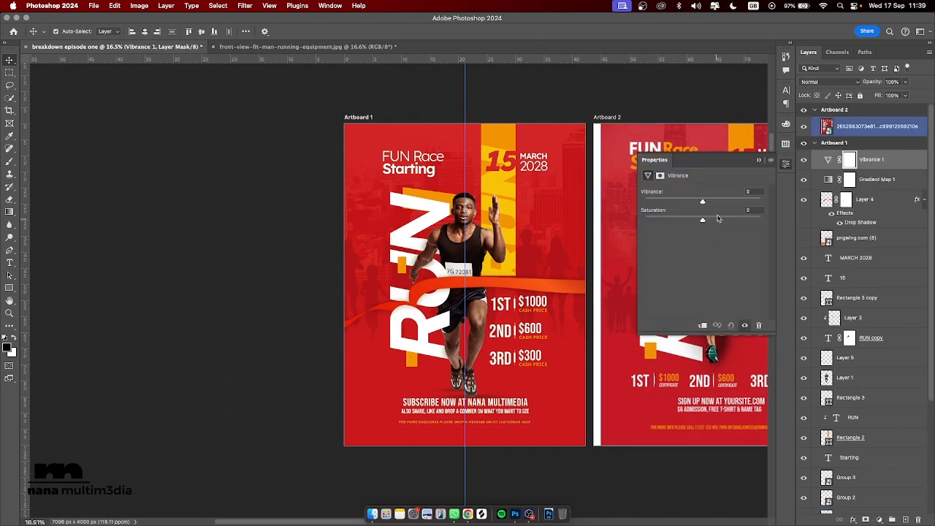
drag(703, 203, 724, 204)
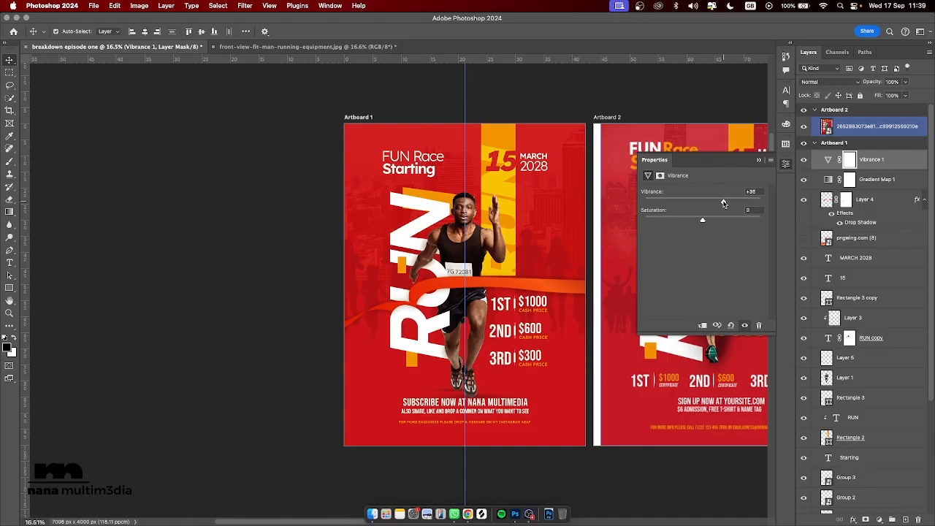
click(758, 159)
scroll(448, 264, right, 5)
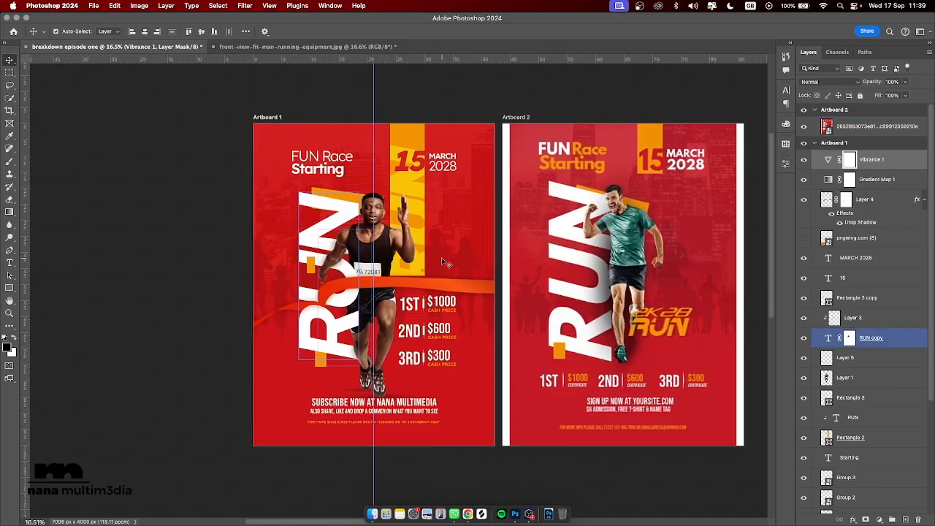
click(403, 257)
drag(403, 259, 410, 265)
key(super+z)
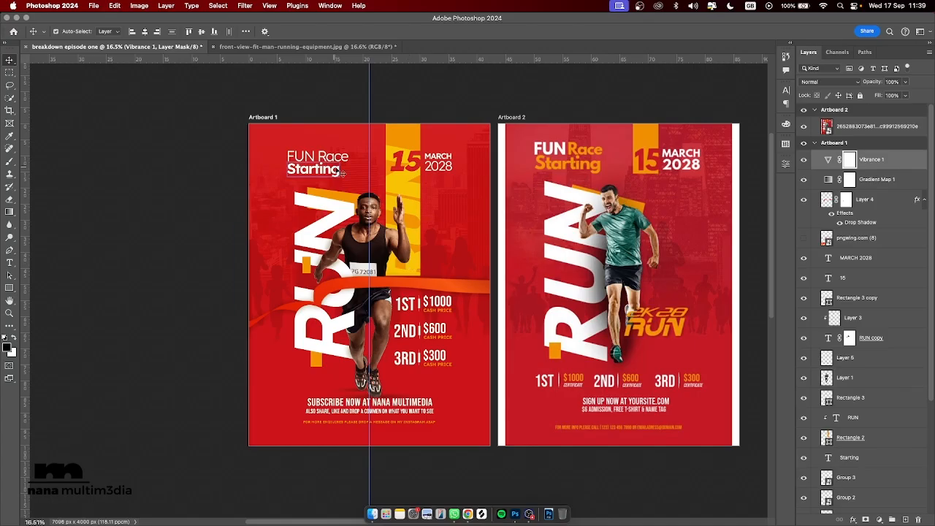
Step: Scale the FUN Race title down to 70.03% and nudge it down and right to sit above Starting
scroll(398, 193, up, 2)
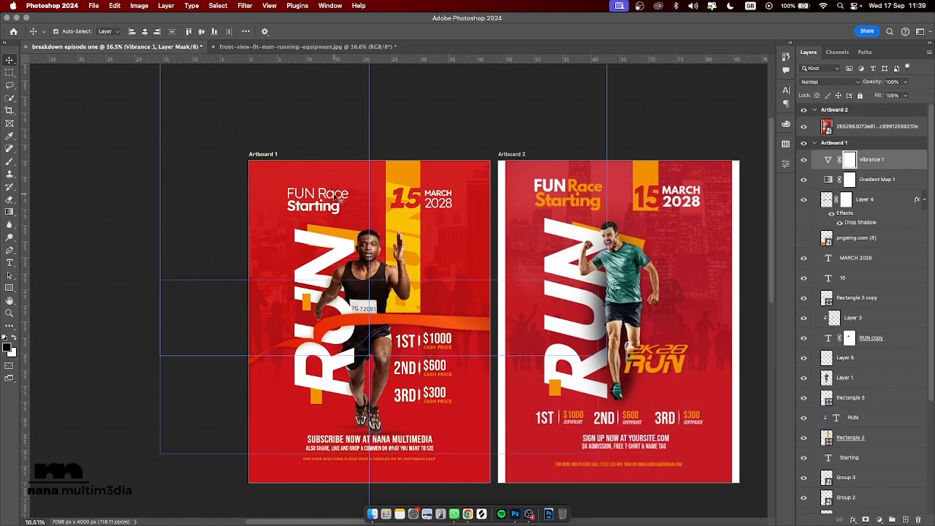
click(340, 197)
drag(350, 193, 331, 193)
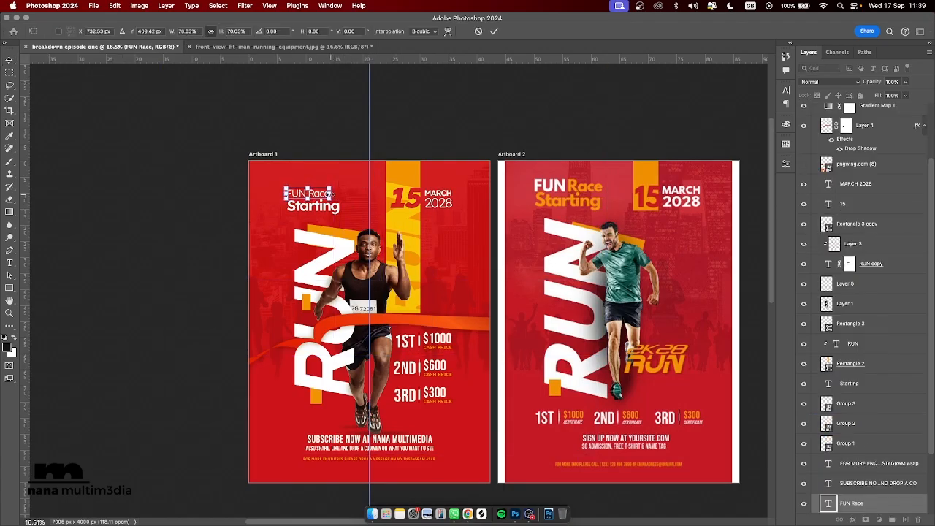
key(Return)
key(shift+Down)
key(shift+Right)
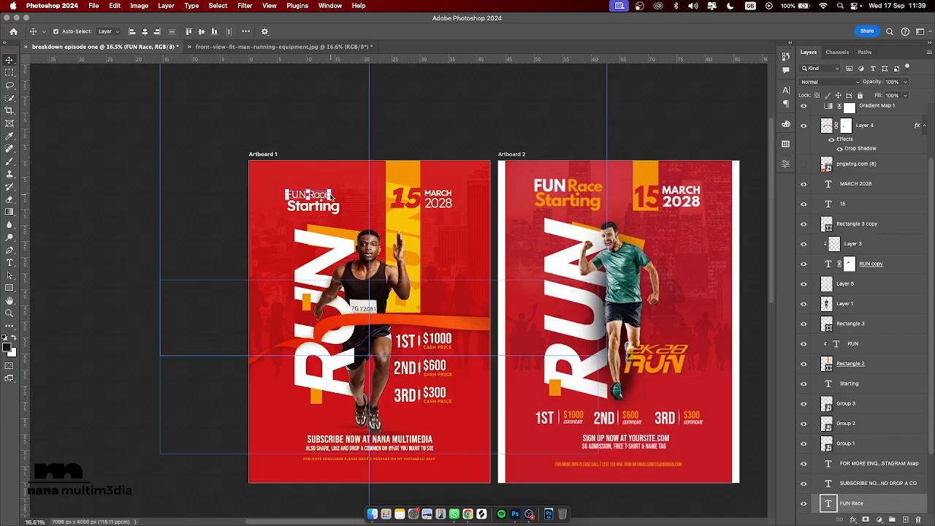
Step: Nudge the FUN Race title down towards Starting and back up again
key(shift+Down)
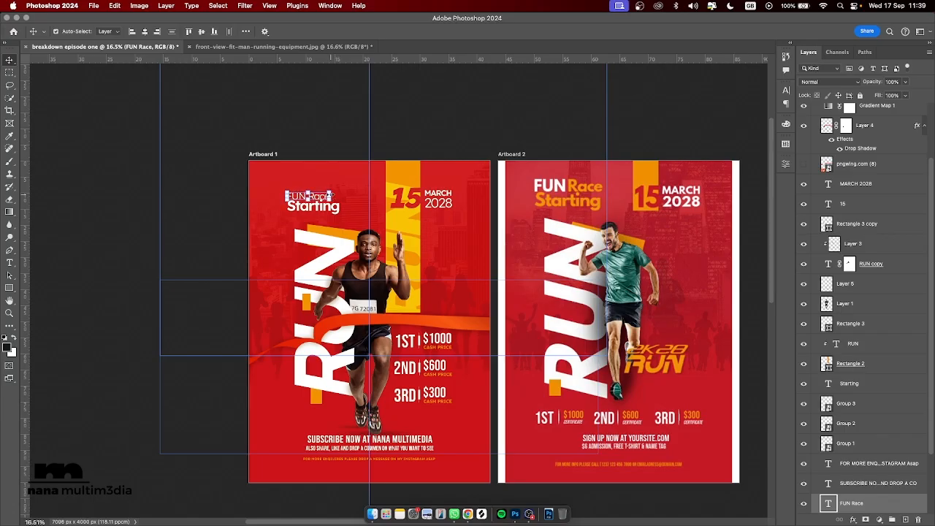
click(482, 126)
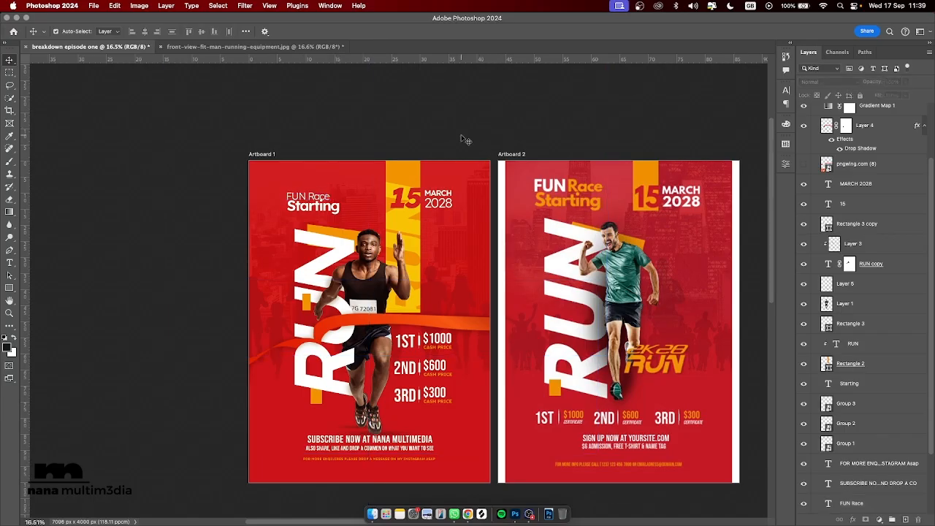
click(319, 202)
click(323, 198)
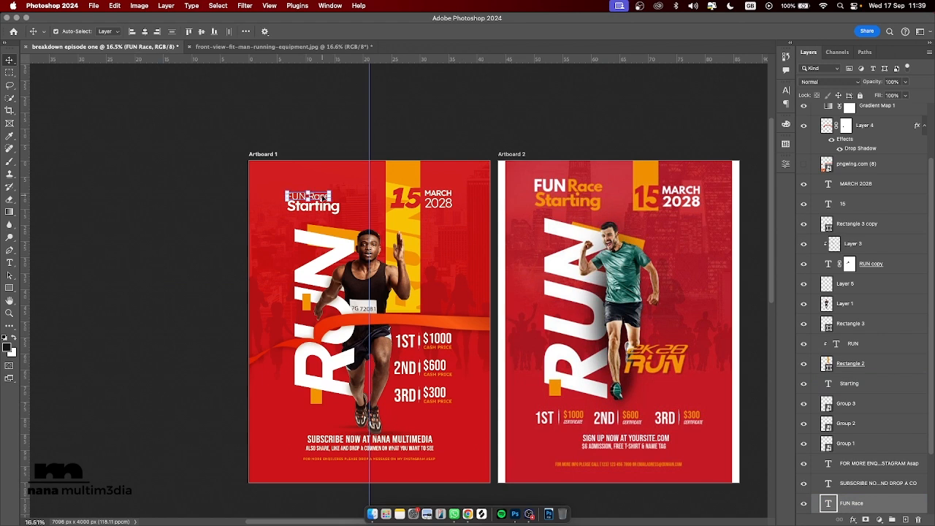
key(shift+Up)
Step: Set the FUN Race title's tracking to 0 and apply faux italic
click(786, 91)
click(748, 126)
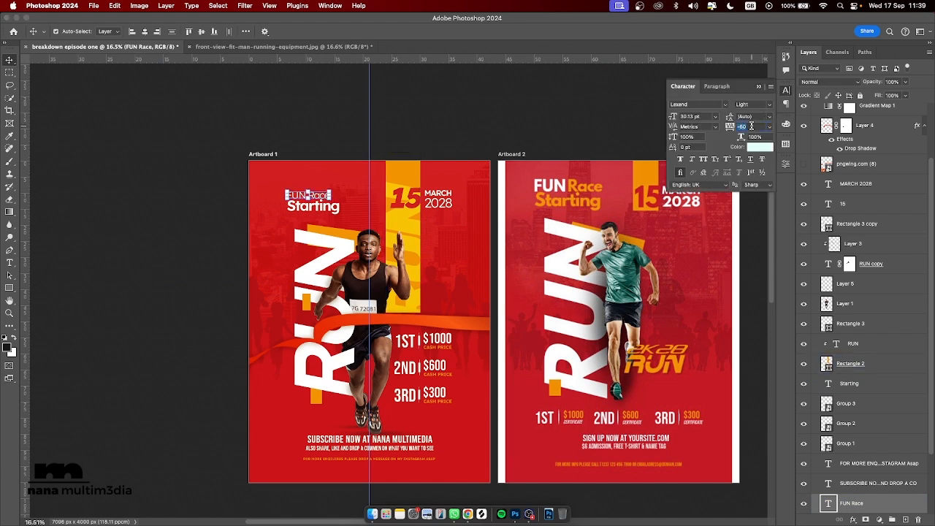
text(0)
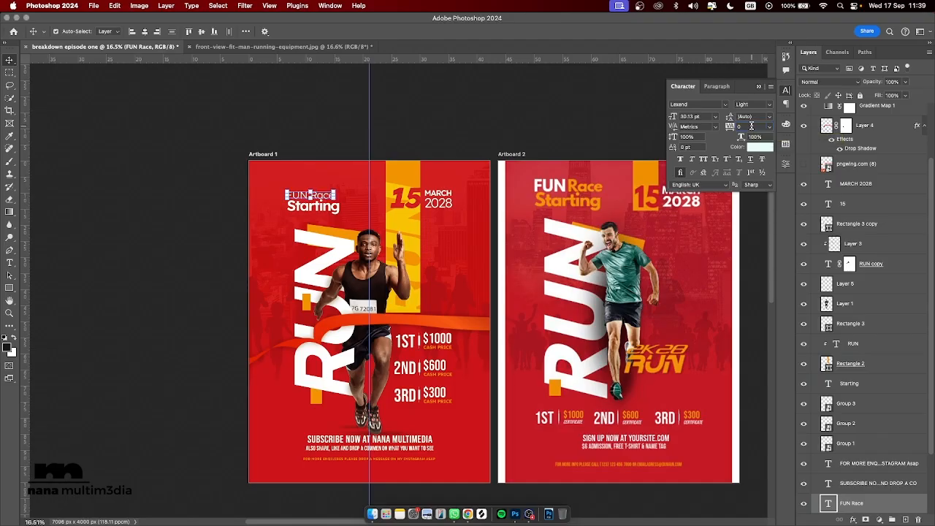
click(812, 126)
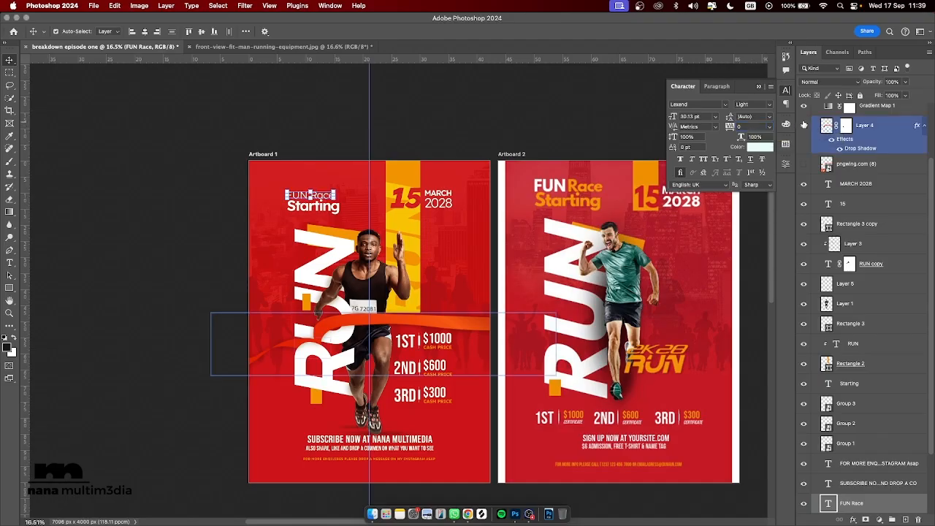
click(693, 159)
click(508, 134)
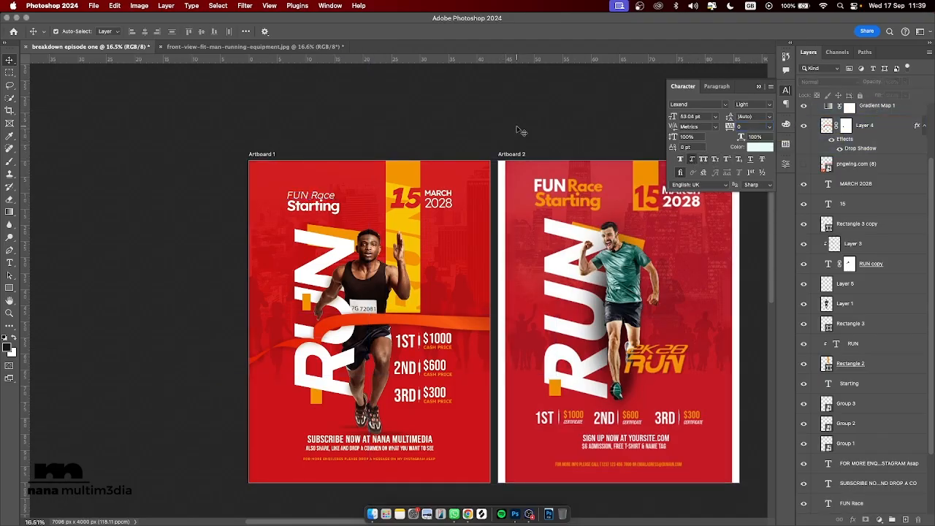
click(406, 199)
click(439, 204)
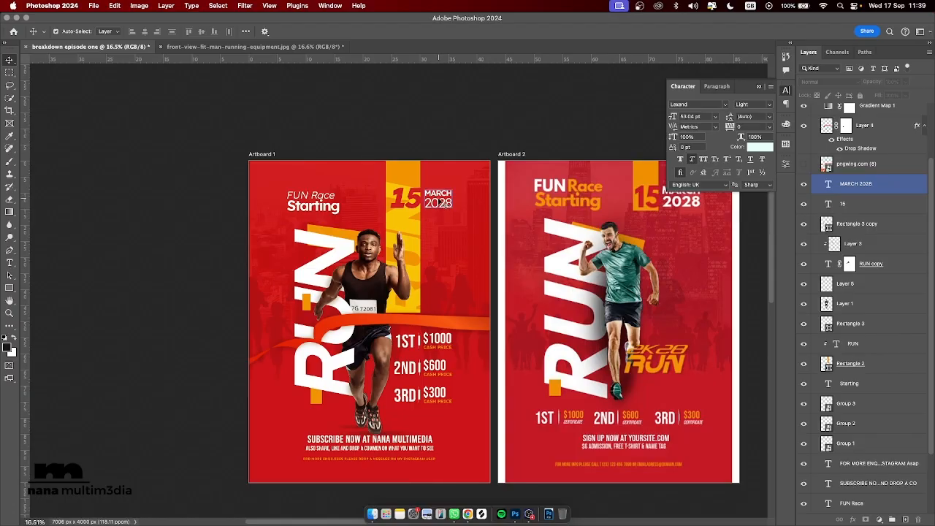
click(338, 237)
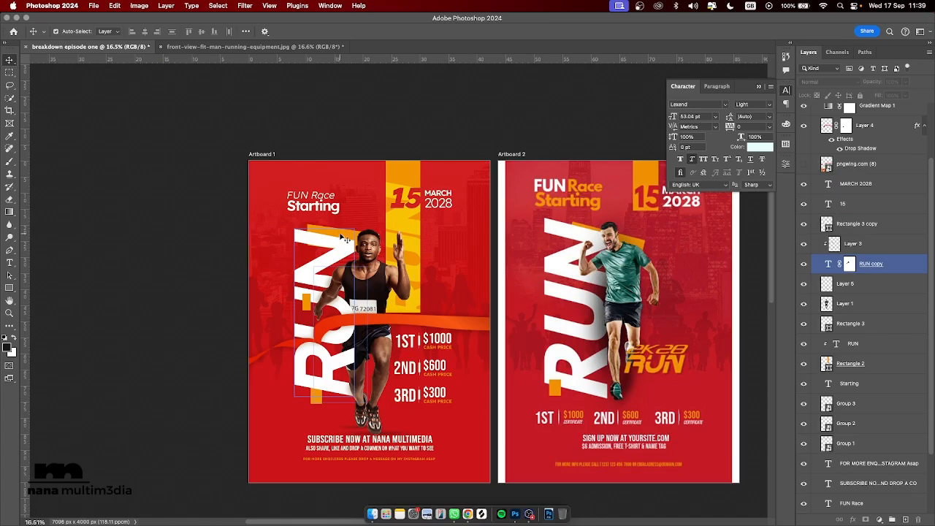
click(340, 237)
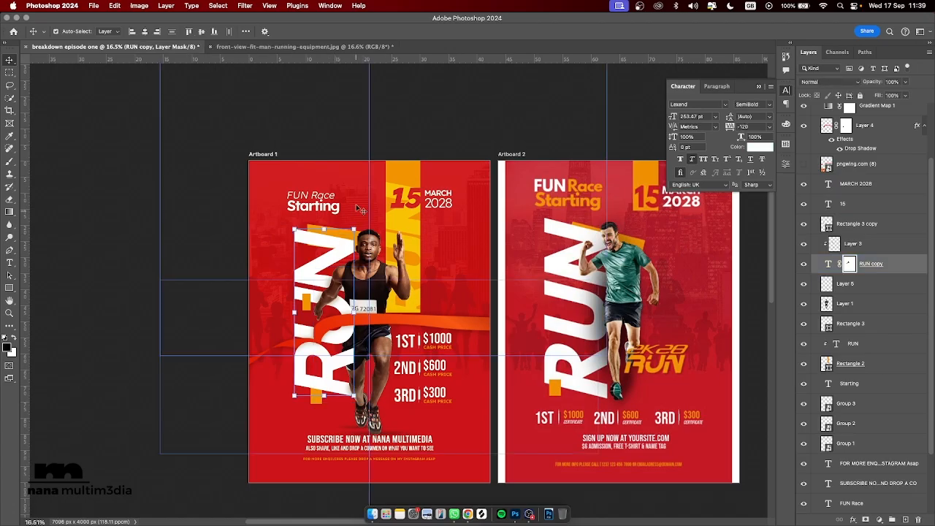
click(344, 143)
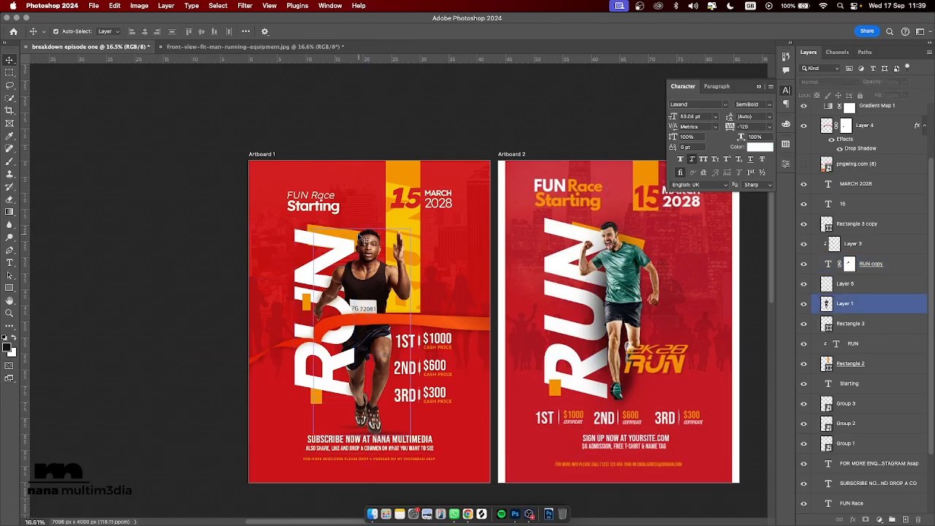
Step: Nudge the orange Rectangle 1 behind the top of the RUN lettering slightly up and to the left
click(360, 238)
key(shift+Up)
key(shift+Up)
key(shift+Up)
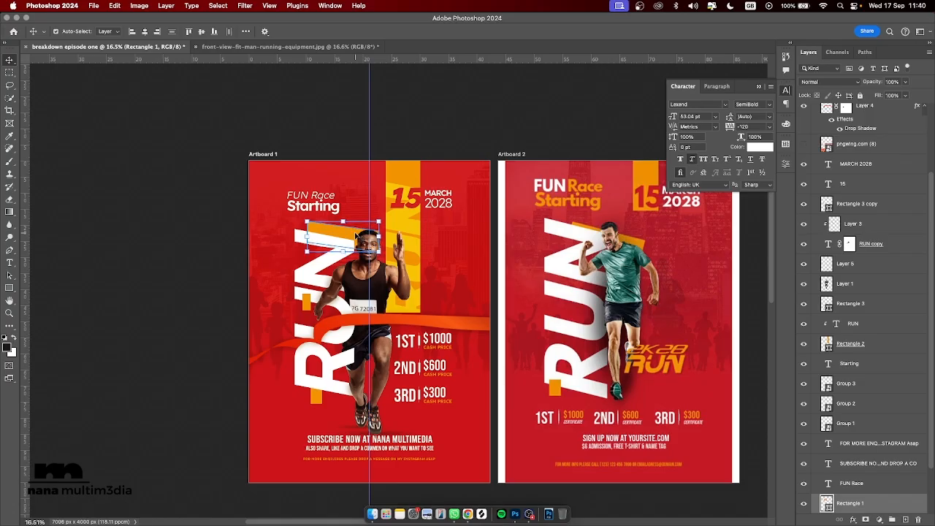
key(shift+Left)
key(shift+Left)
key(shift+Left)
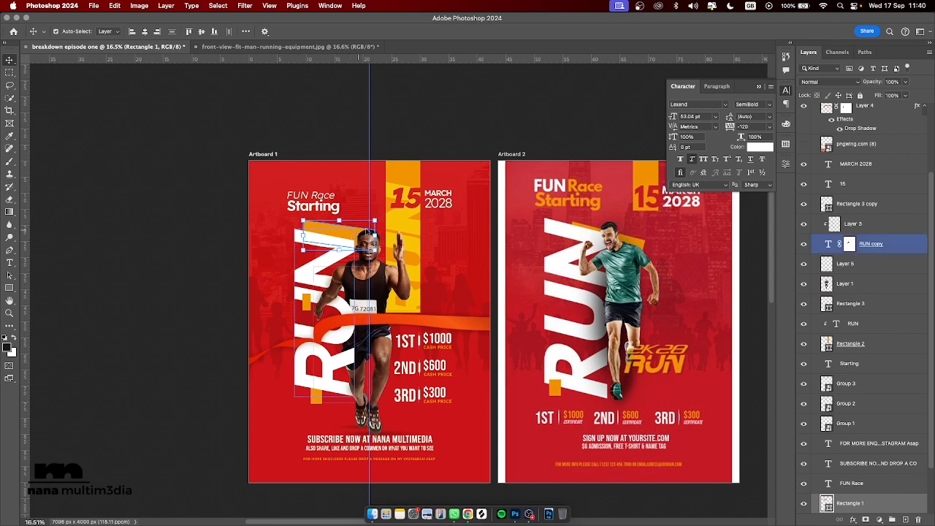
click(437, 110)
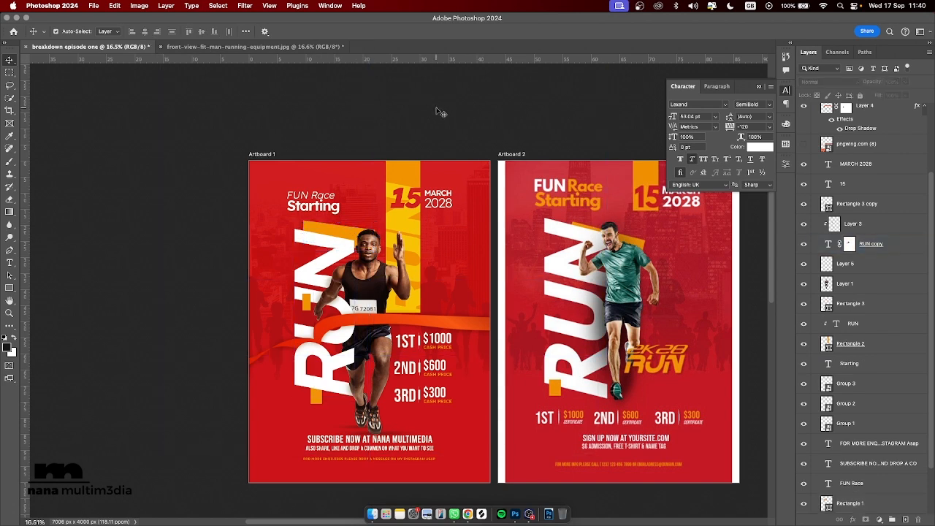
Step: Examine Artboard 1 close up, from the title and date past the runner and ribbon to the prizes and footer text
click(414, 199)
scroll(418, 199, right, 3)
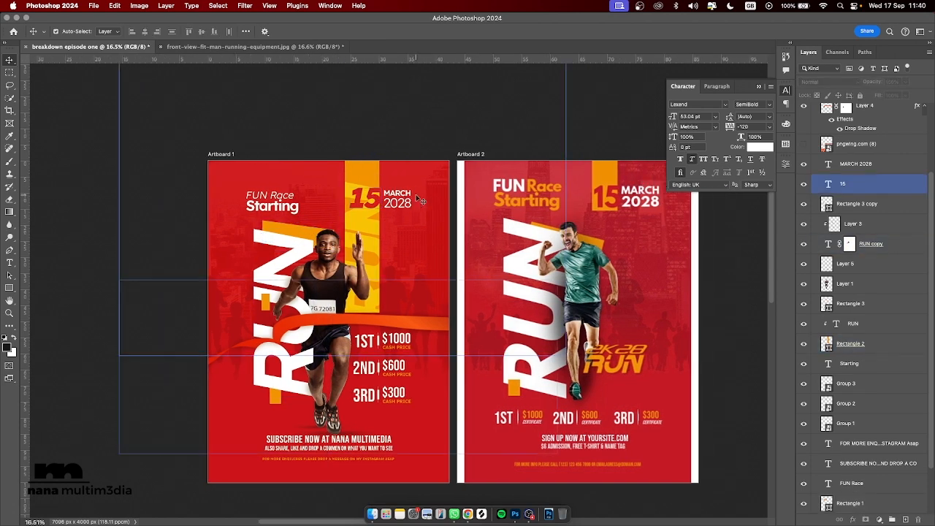
click(419, 199)
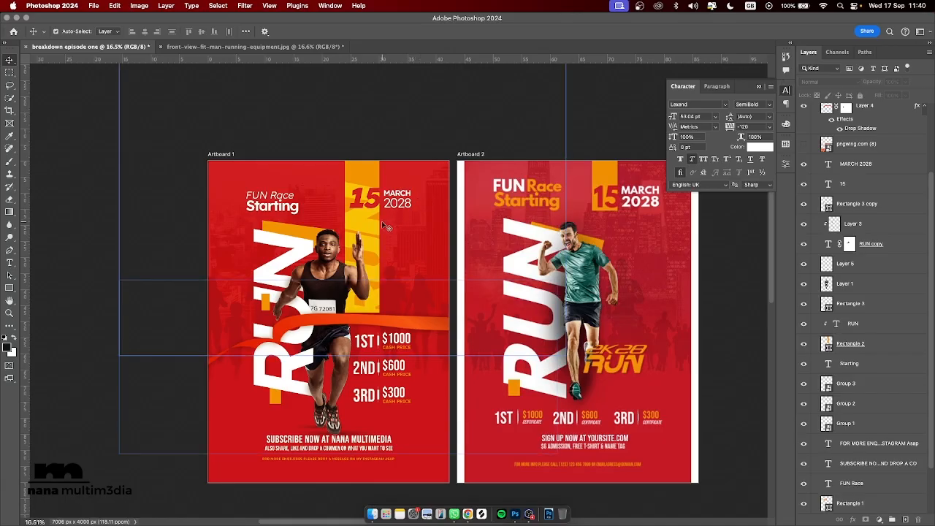
key(z)
drag(384, 222, 421, 248)
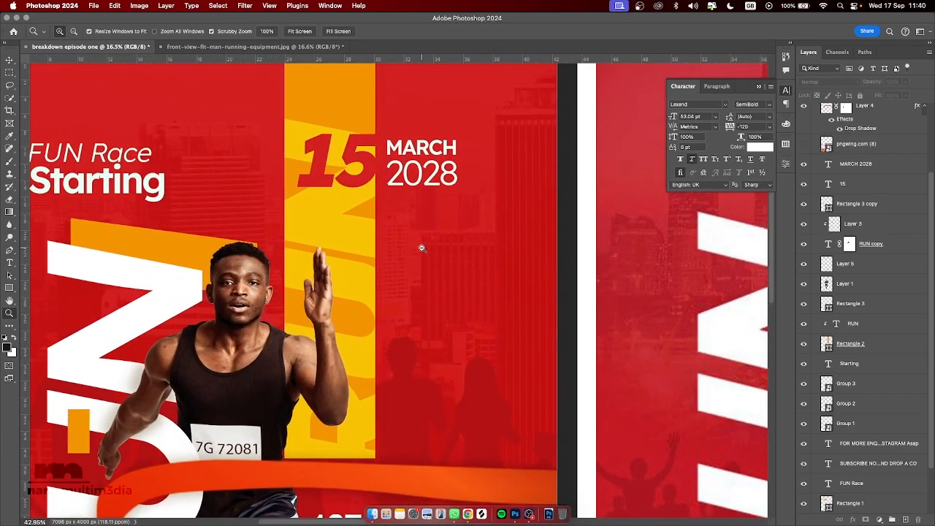
key(v)
scroll(421, 248, down, 5)
scroll(422, 248, left, 3)
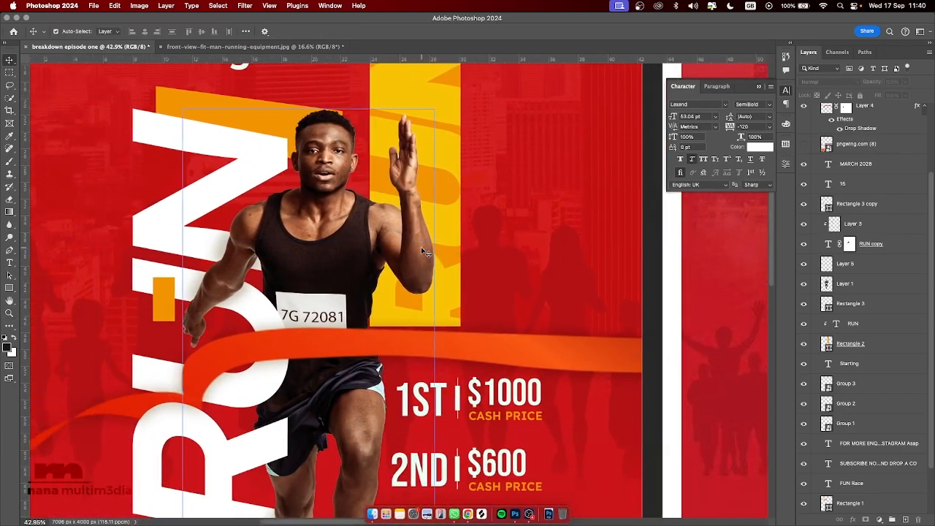
click(421, 246)
scroll(423, 247, down, 3)
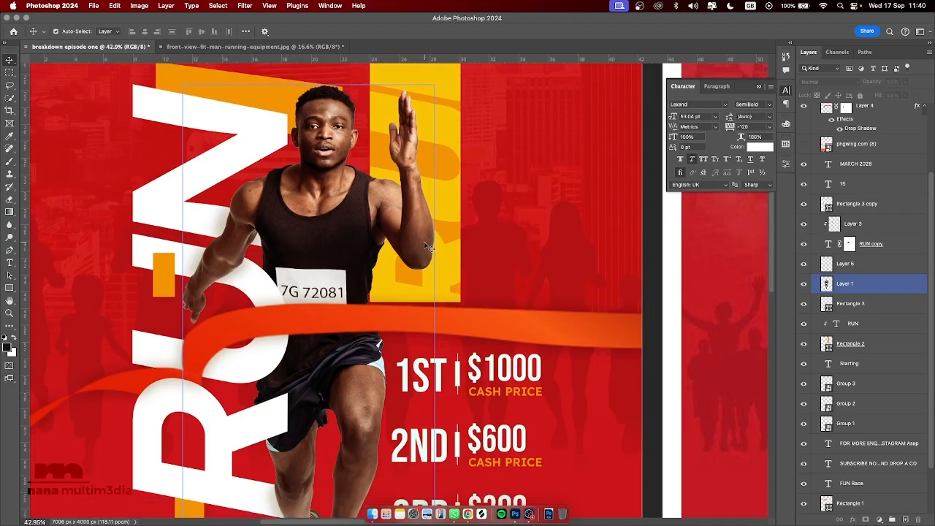
scroll(428, 246, right, 5)
click(435, 248)
scroll(434, 248, left, 10)
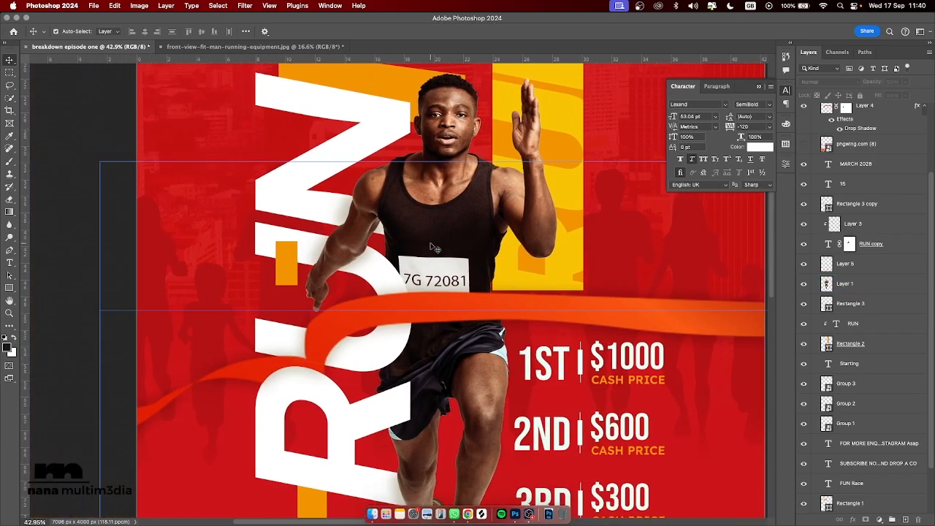
scroll(431, 247, down, 10)
scroll(435, 248, right, 5)
click(413, 353)
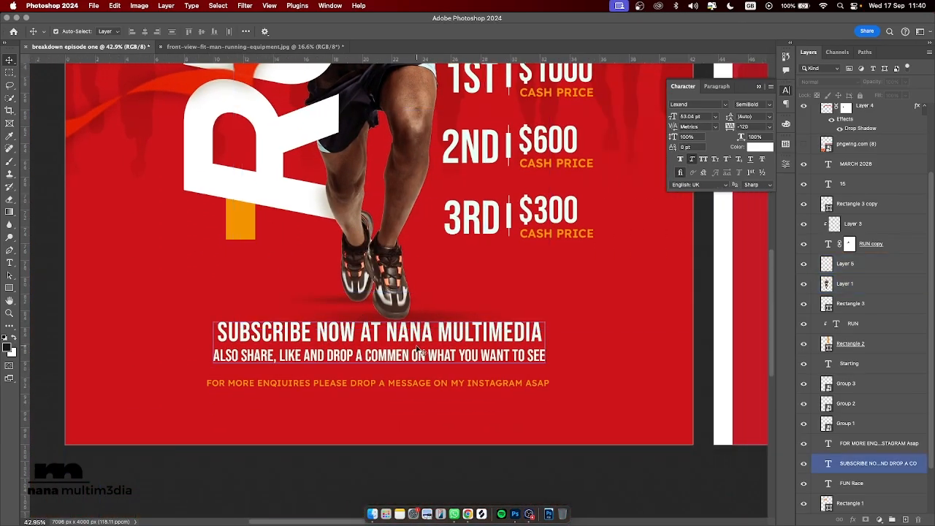